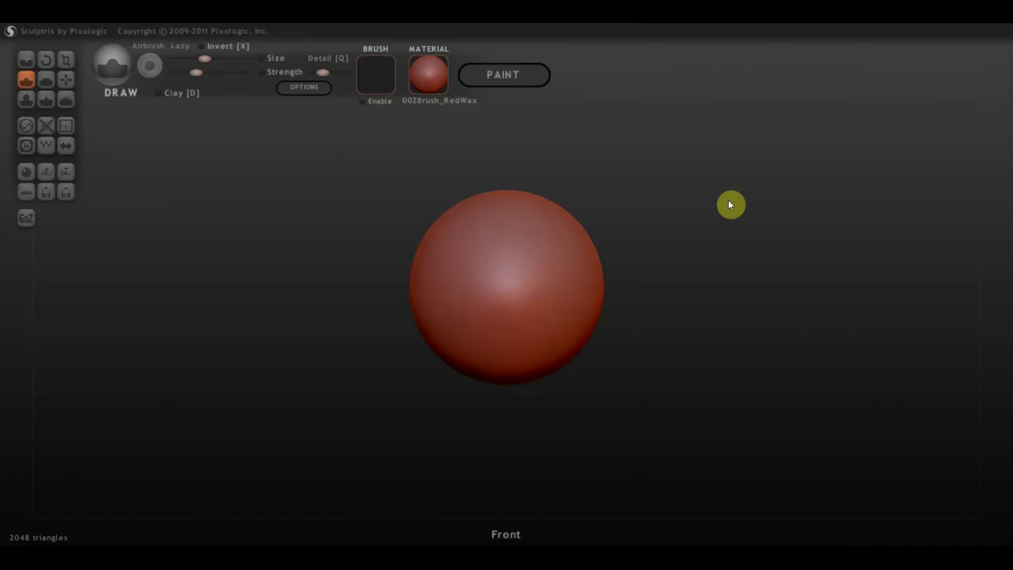
# Load the giraffe sketch from the Desktop as the viewport's background reference image
pyautogui.scroll(-2, 697, 244)
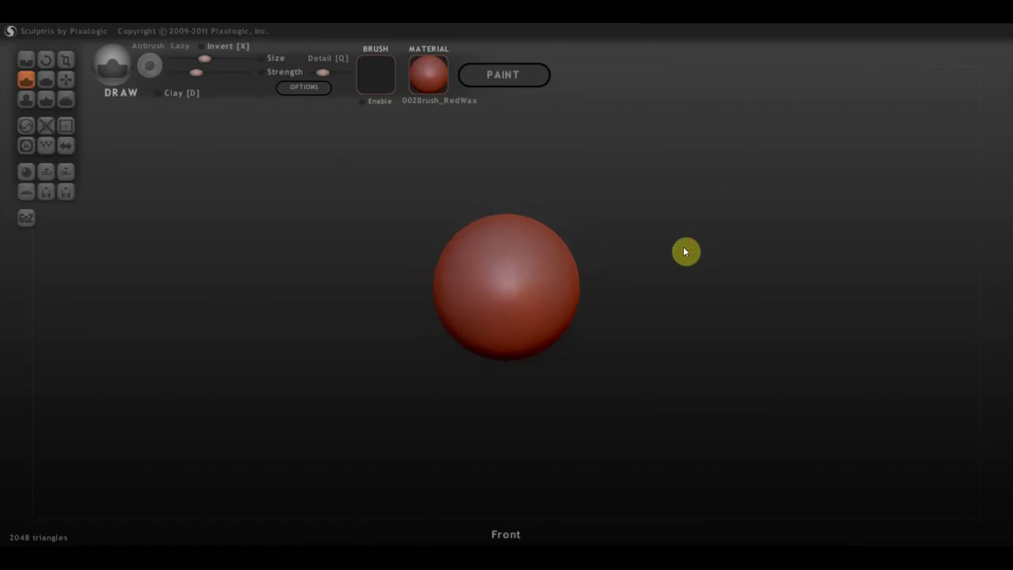
pyautogui.scroll(3, 650, 261)
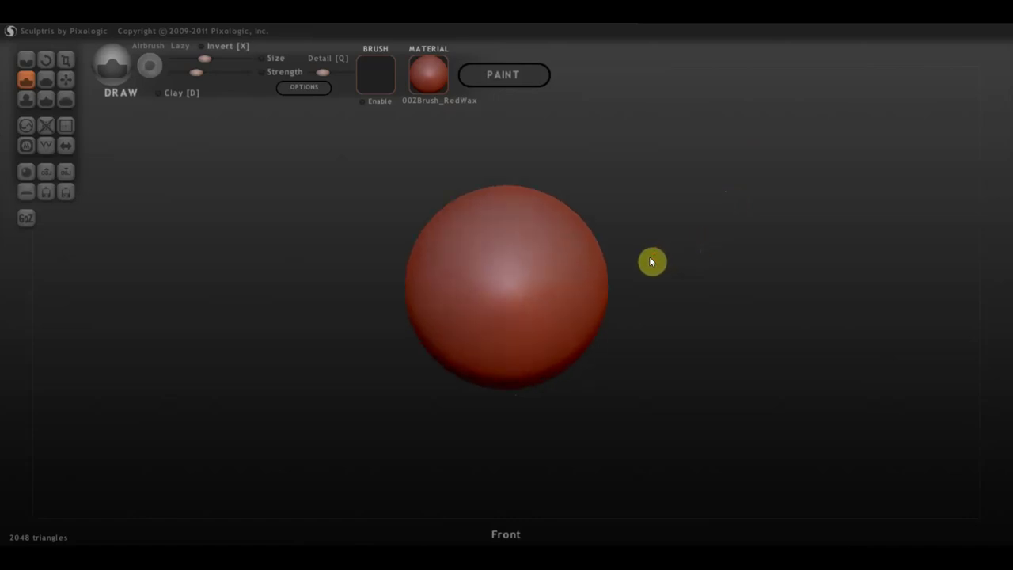
pyautogui.scroll(-2, 650, 262)
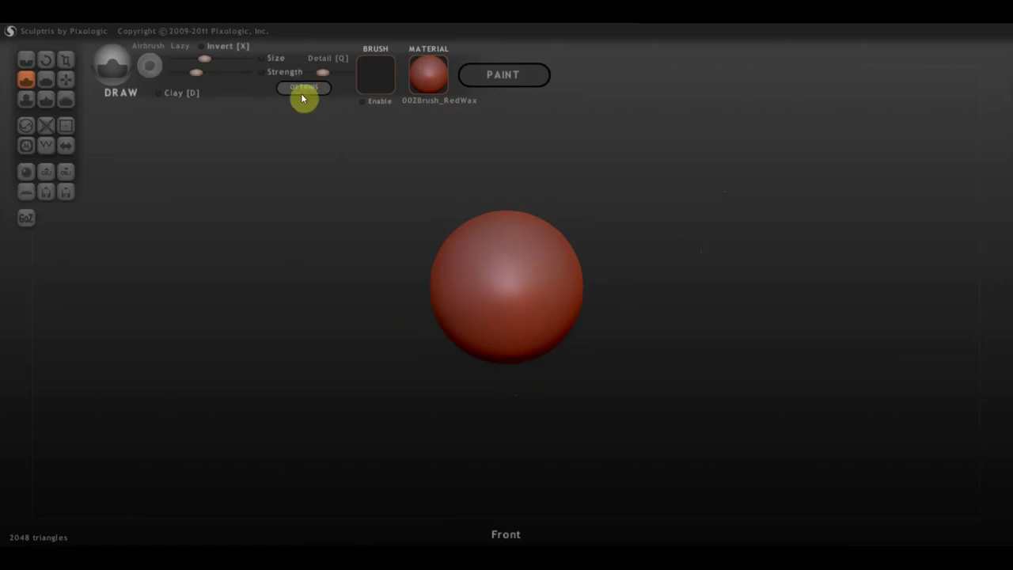
pyautogui.click(303, 90)
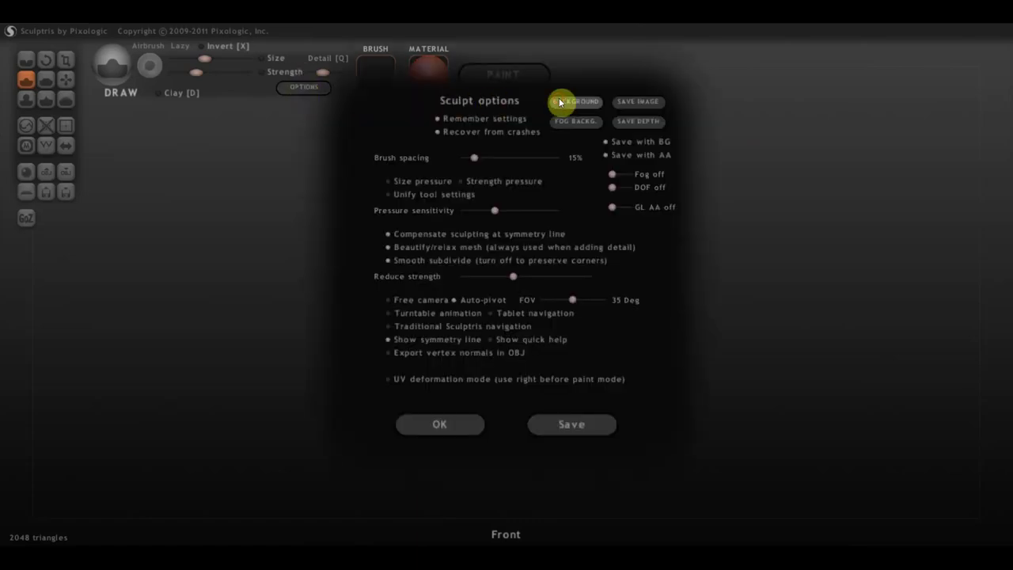
pyautogui.click(560, 102)
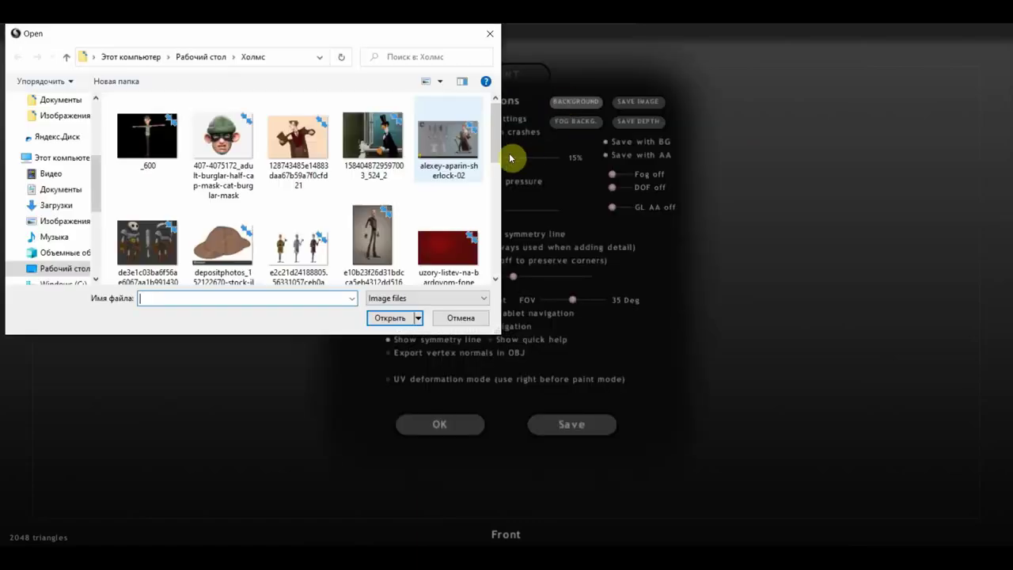
pyautogui.click(64, 266)
pyautogui.click(305, 225)
pyautogui.scroll(-3, 325, 224)
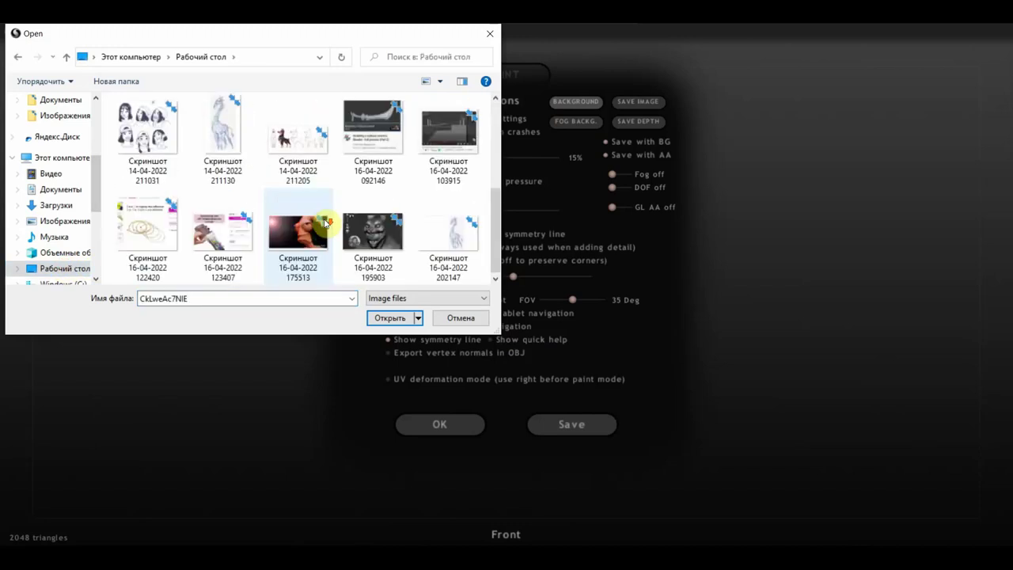
pyautogui.click(450, 234)
pyautogui.click(391, 318)
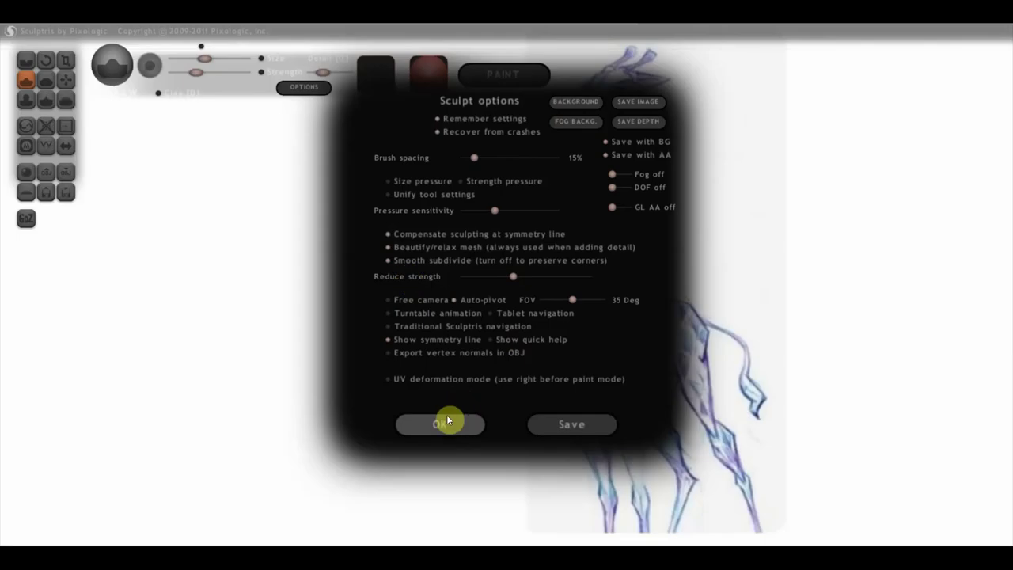
pyautogui.click(442, 421)
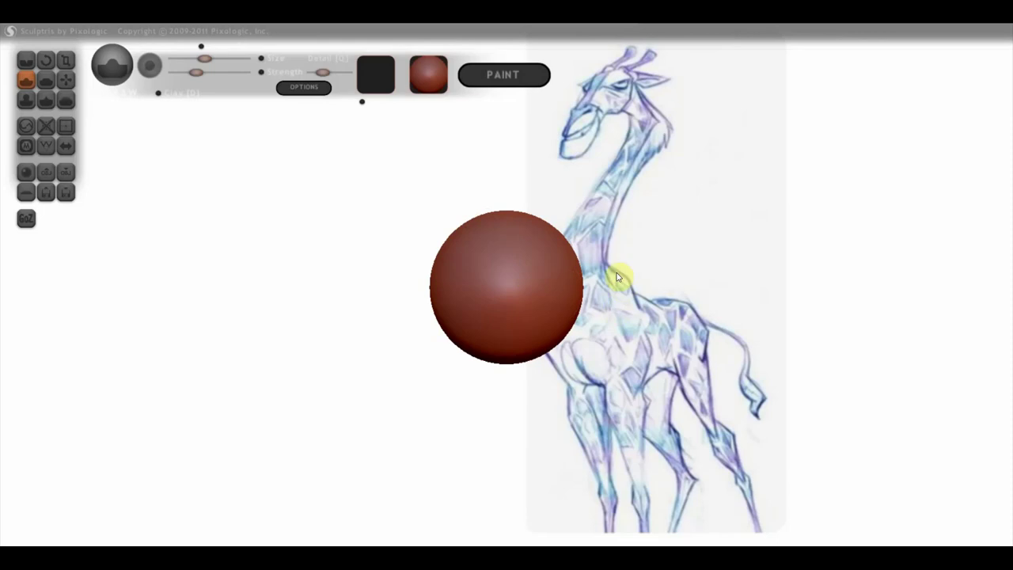
# Enable mirror symmetry, accept removal of asymmetric details, and size the sphere against the giraffe's chest
pyautogui.click(65, 145)
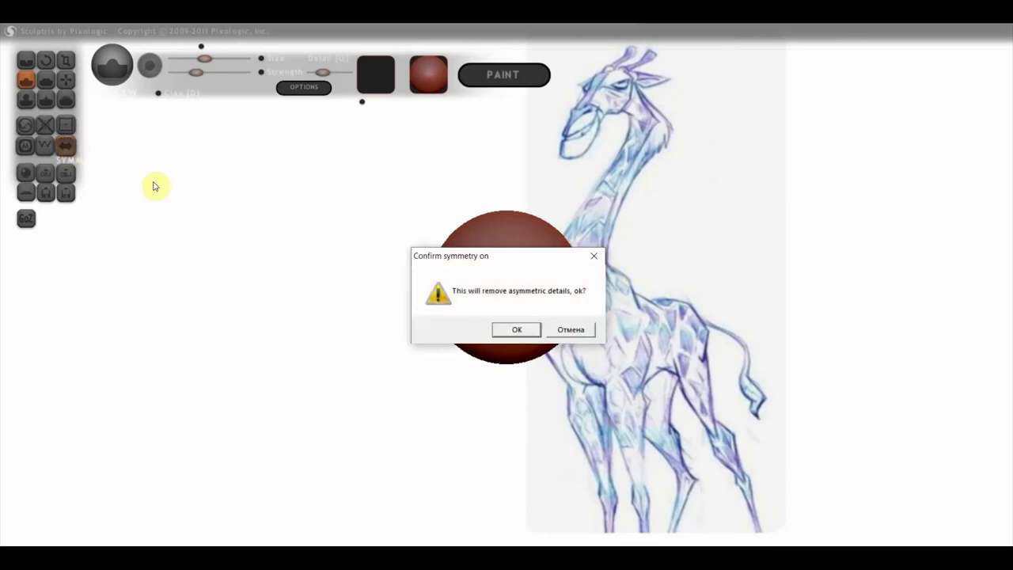
pyautogui.click(507, 327)
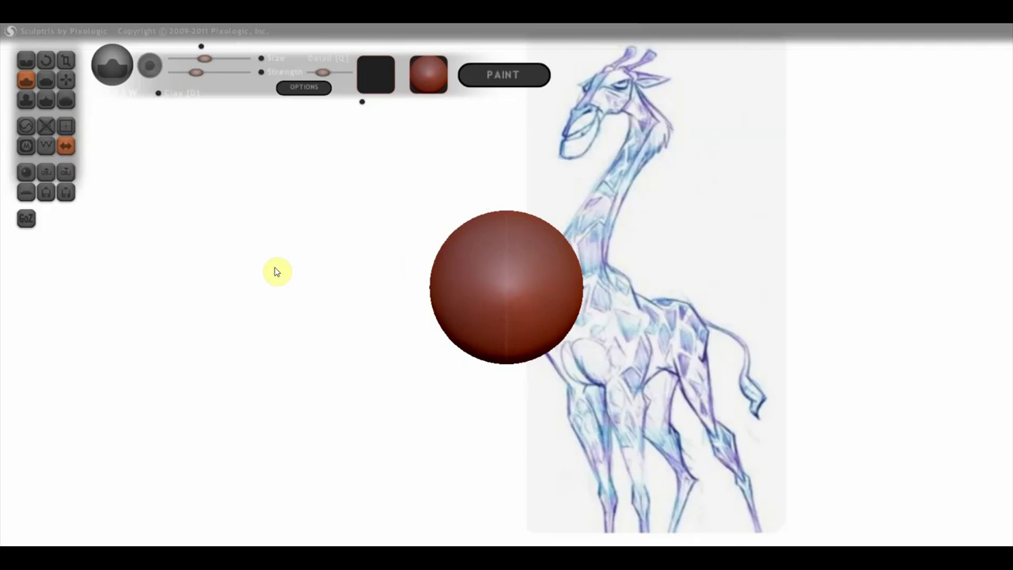
pyautogui.scroll(-3, 433, 272)
pyautogui.scroll(2, 479, 279)
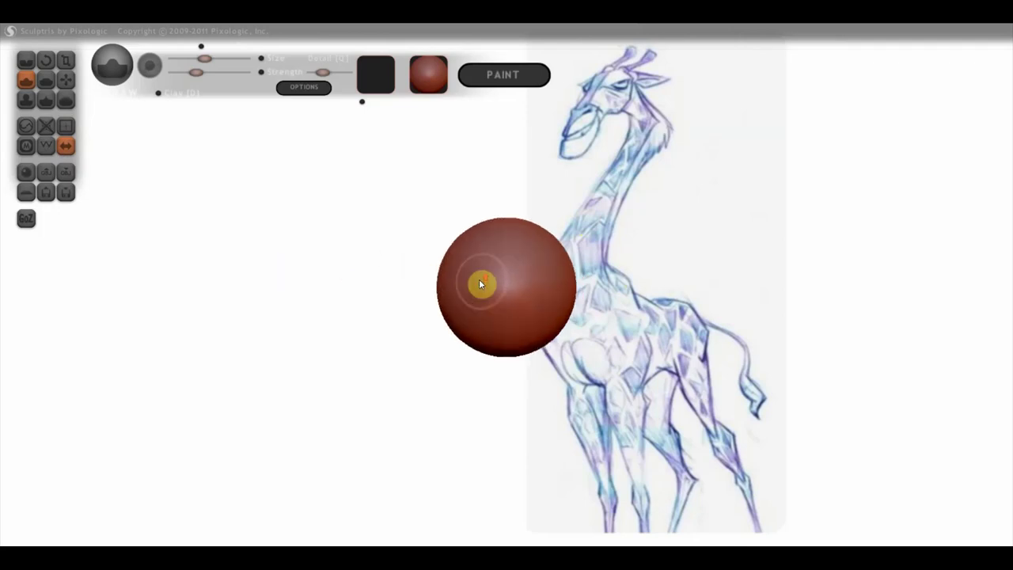
pyautogui.scroll(-2, 581, 261)
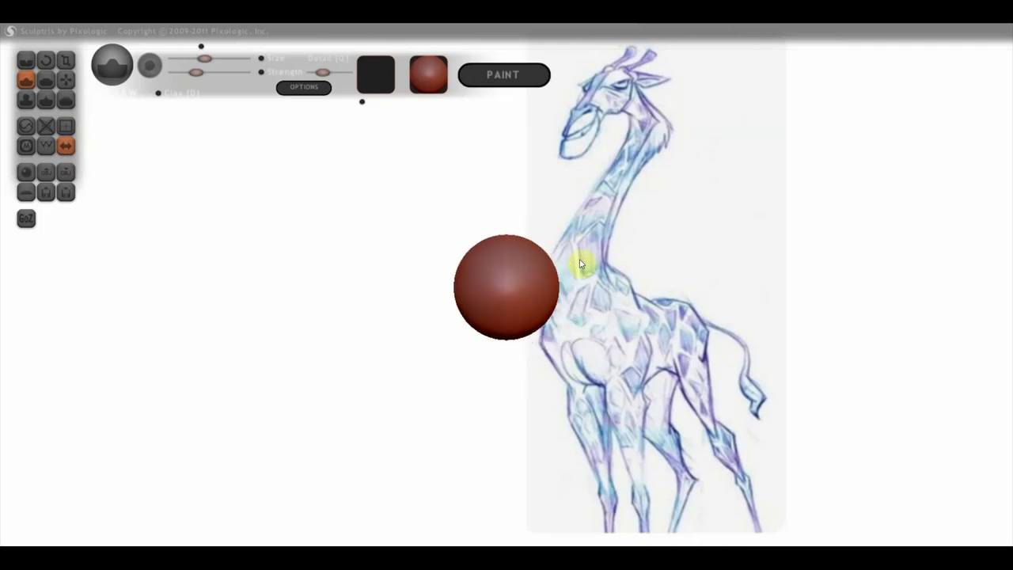
pyautogui.scroll(1, 581, 263)
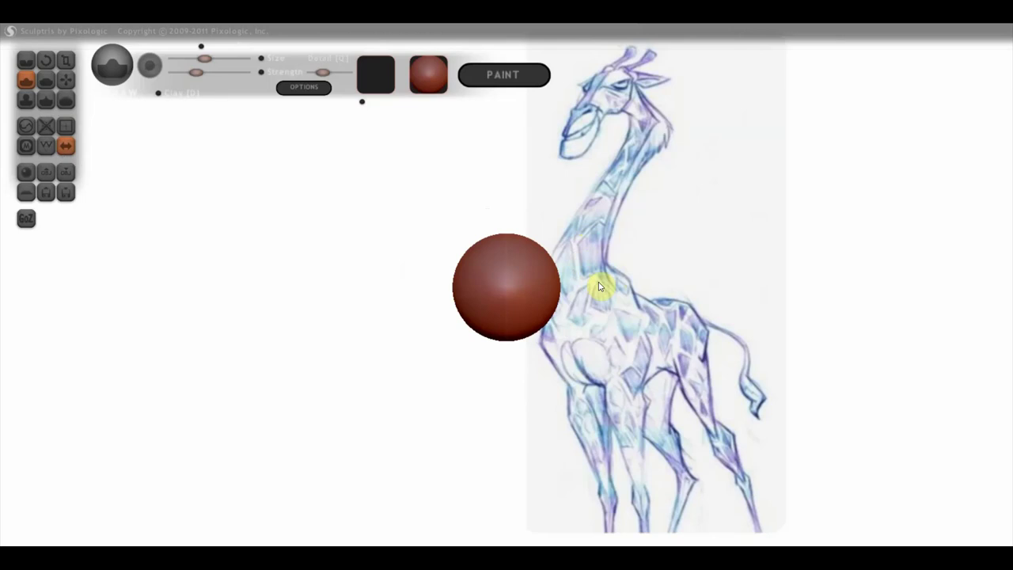
pyautogui.scroll(1, 600, 286)
pyautogui.scroll(5, 601, 287)
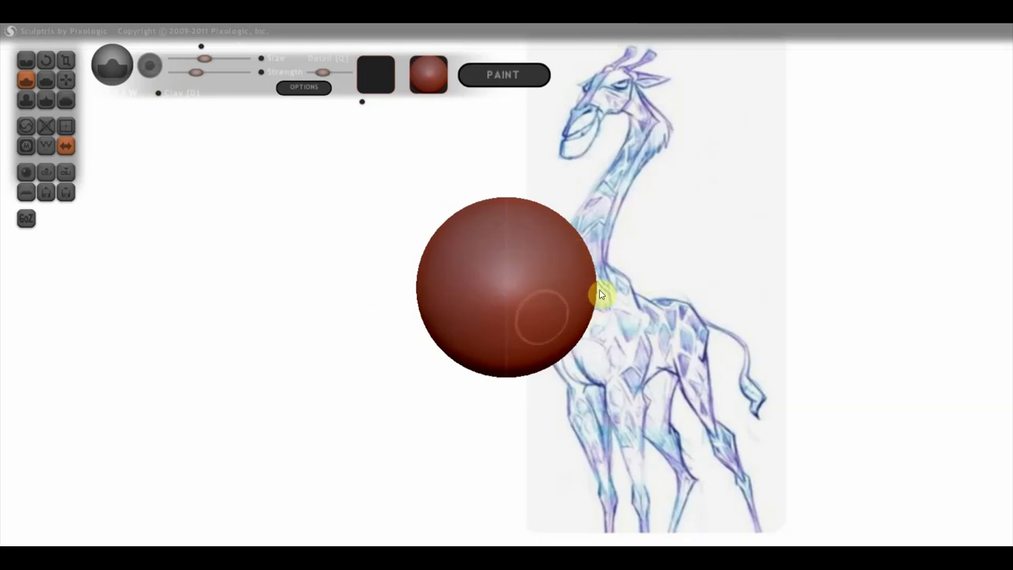
# Try a Flatten stroke, then lay a Draw stroke across the lower sphere
pyautogui.click(47, 84)
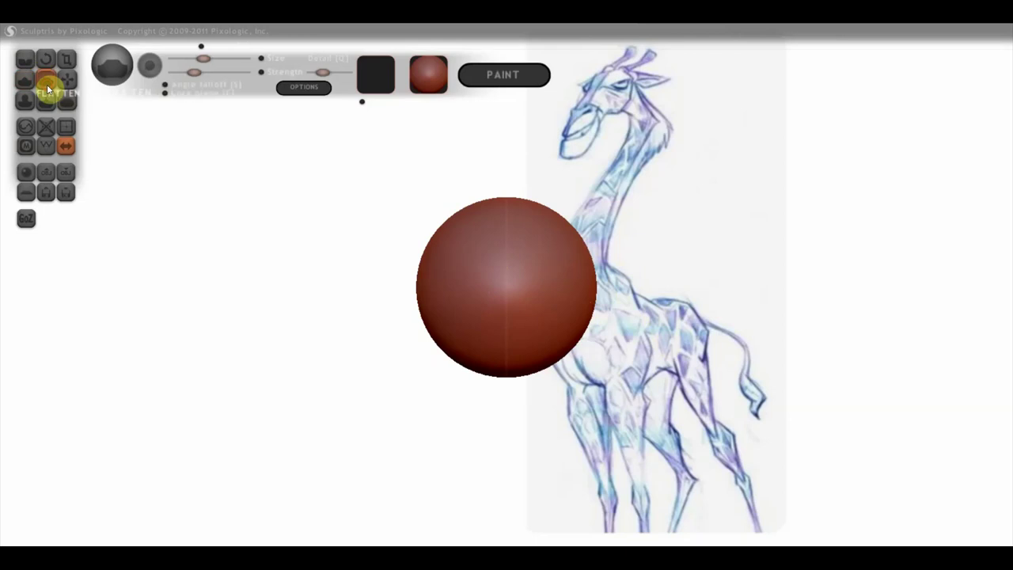
pyautogui.moveTo(505, 261); pyautogui.dragTo(606, 267)
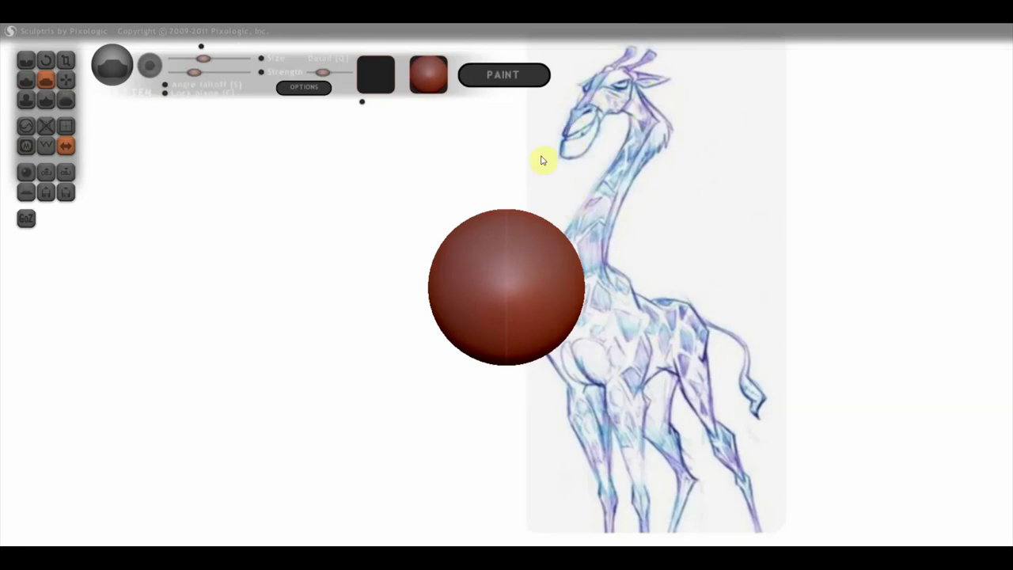
pyautogui.click(26, 79)
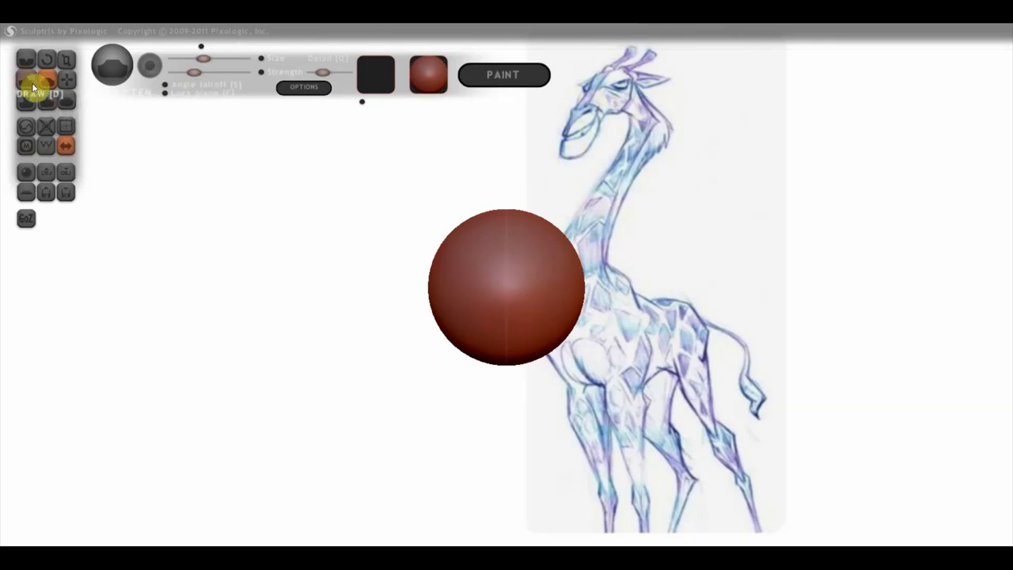
pyautogui.scroll(-1, 508, 319)
pyautogui.moveTo(512, 299)
pyautogui.mouseDown()
pyautogui.moveTo(493, 330)
pyautogui.moveTo(524, 329)
pyautogui.mouseUp()
# With Clay enabled, build a rounded bulge on the sphere's lower right side
pyautogui.click(159, 94)
pyautogui.moveTo(500, 314)
pyautogui.mouseDown()
pyautogui.moveTo(498, 296)
pyautogui.moveTo(486, 327)
pyautogui.moveTo(512, 361)
pyautogui.mouseUp()
pyautogui.moveTo(625, 340)
pyautogui.mouseDown()
pyautogui.moveTo(714, 345)
pyautogui.moveTo(737, 332)
pyautogui.moveTo(578, 323)
pyautogui.moveTo(626, 294)
pyautogui.mouseUp()
pyautogui.moveTo(535, 282)
pyautogui.mouseDown()
pyautogui.moveTo(537, 261)
pyautogui.moveTo(522, 251)
pyautogui.moveTo(560, 246)
pyautogui.mouseUp()
pyautogui.moveTo(601, 285); pyautogui.dragTo(633, 316)
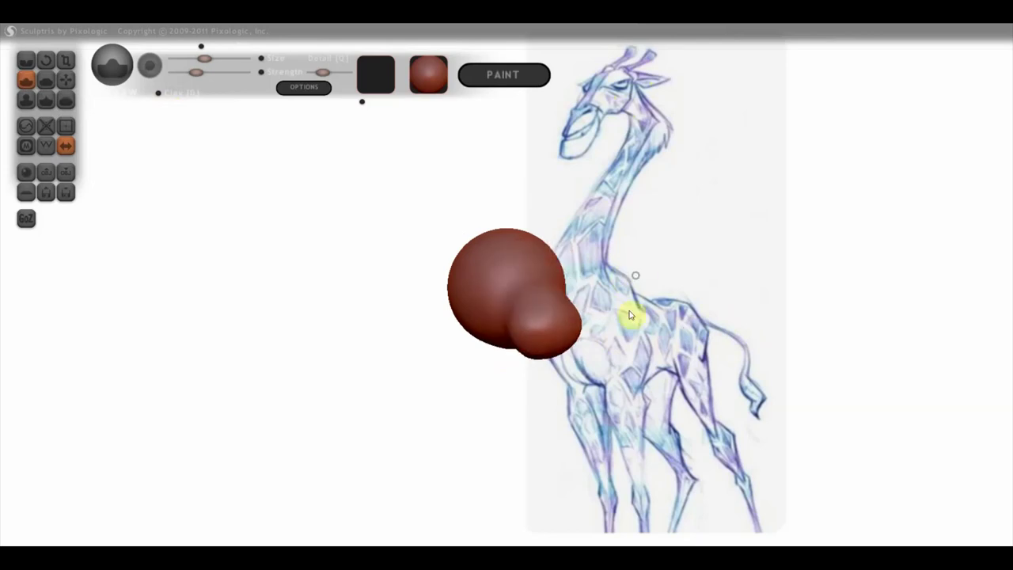
pyautogui.click(68, 145)
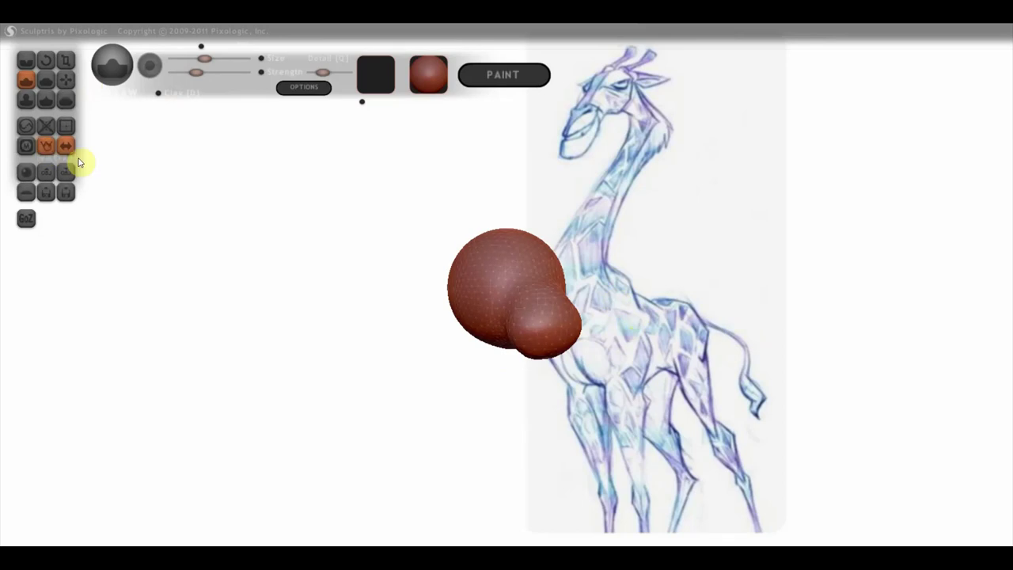
# Grab the right lobe and pull it out into a long tapering extension
pyautogui.scroll(3, 488, 292)
pyautogui.scroll(-2, 639, 393)
pyautogui.scroll(-3, 606, 384)
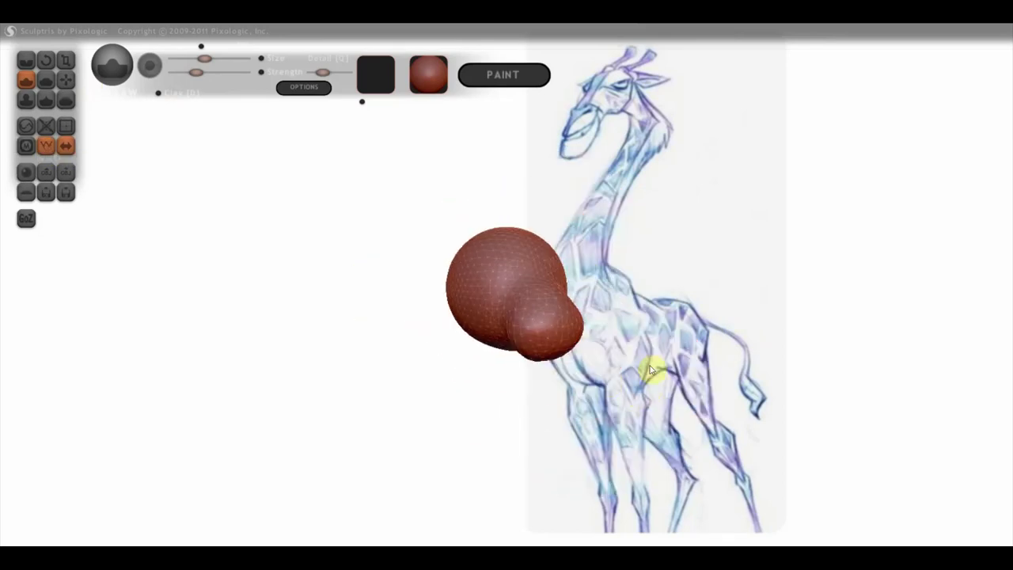
pyautogui.moveTo(656, 362); pyautogui.dragTo(719, 355)
pyautogui.click(70, 81)
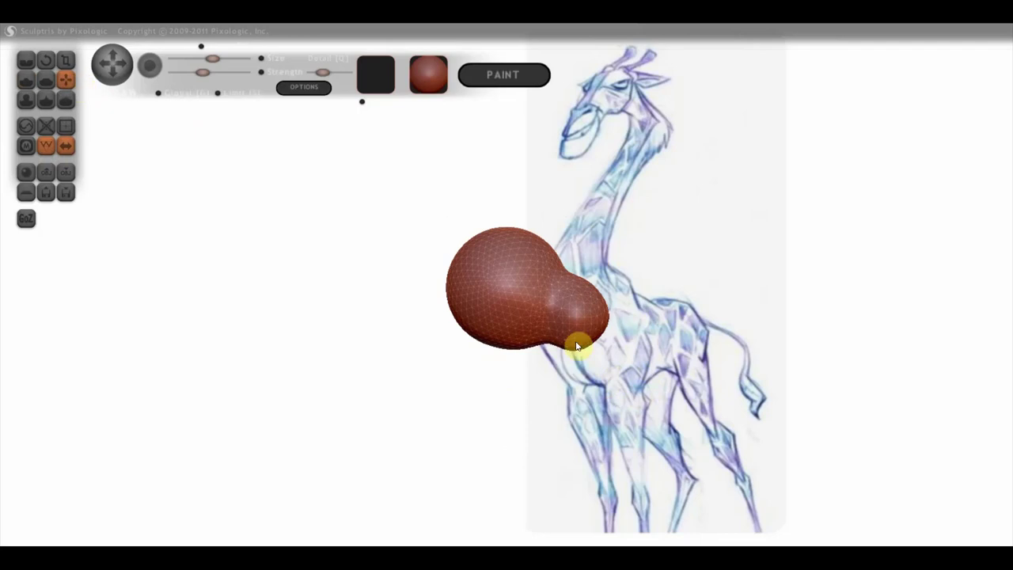
pyautogui.moveTo(587, 331)
pyautogui.mouseDown()
pyautogui.moveTo(611, 352)
pyautogui.moveTo(640, 326)
pyautogui.mouseUp()
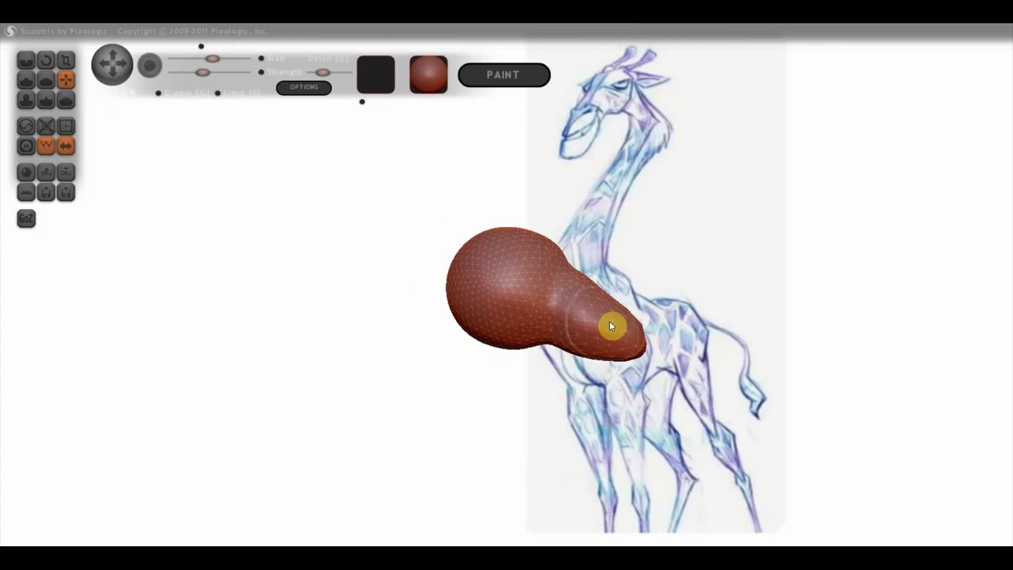
pyautogui.moveTo(686, 310); pyautogui.dragTo(492, 307)
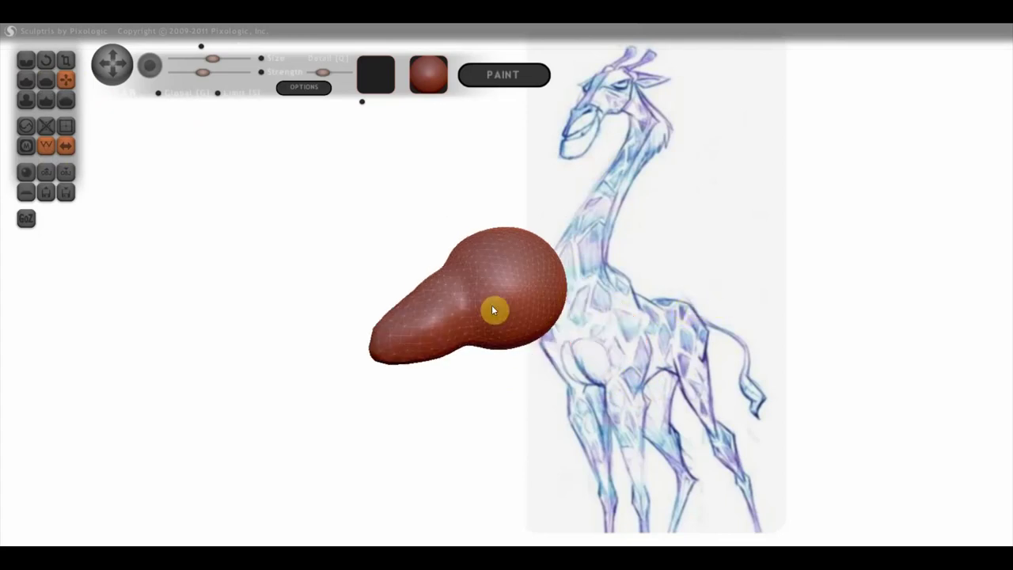
pyautogui.click(46, 145)
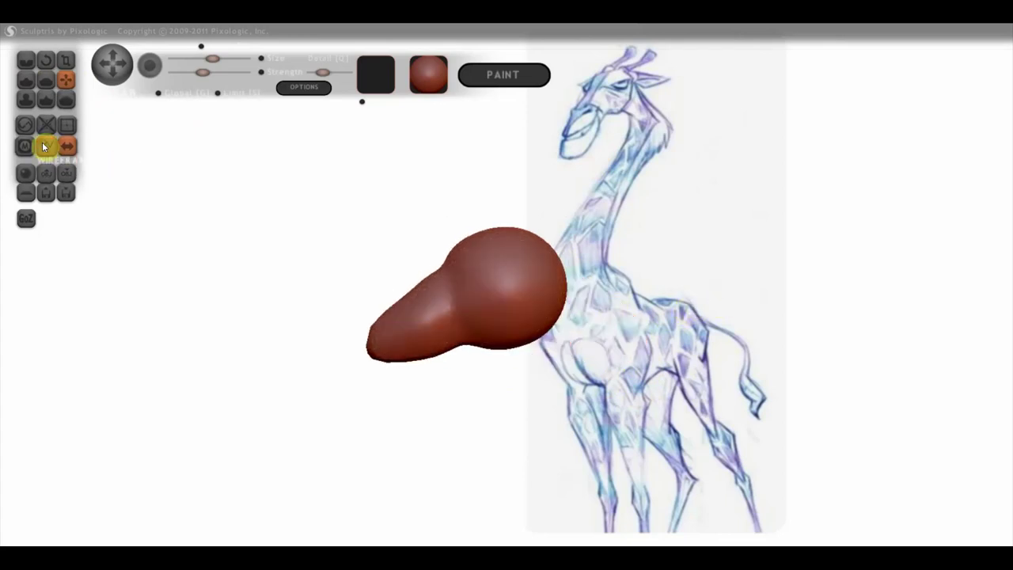
pyautogui.moveTo(527, 366)
pyautogui.keyDown('alt'); pyautogui.mouseDown()
pyautogui.moveTo(530, 346)
pyautogui.moveTo(606, 402)
pyautogui.mouseUp(); pyautogui.keyUp('alt')
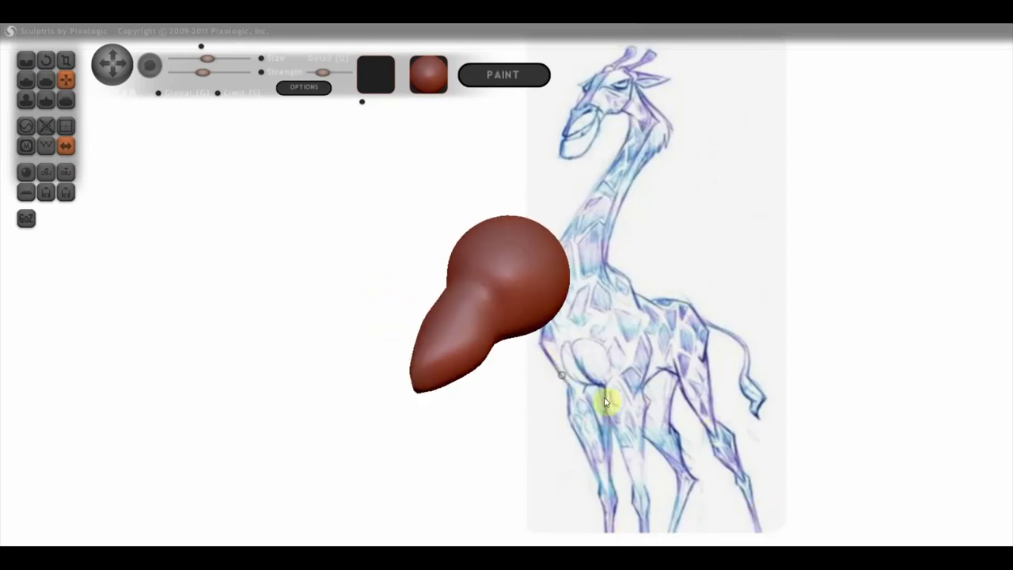
# Reshape the pointed end, pulling it up-left and drawing its tip downward
pyautogui.click(46, 83)
pyautogui.moveTo(372, 237); pyautogui.dragTo(400, 260)
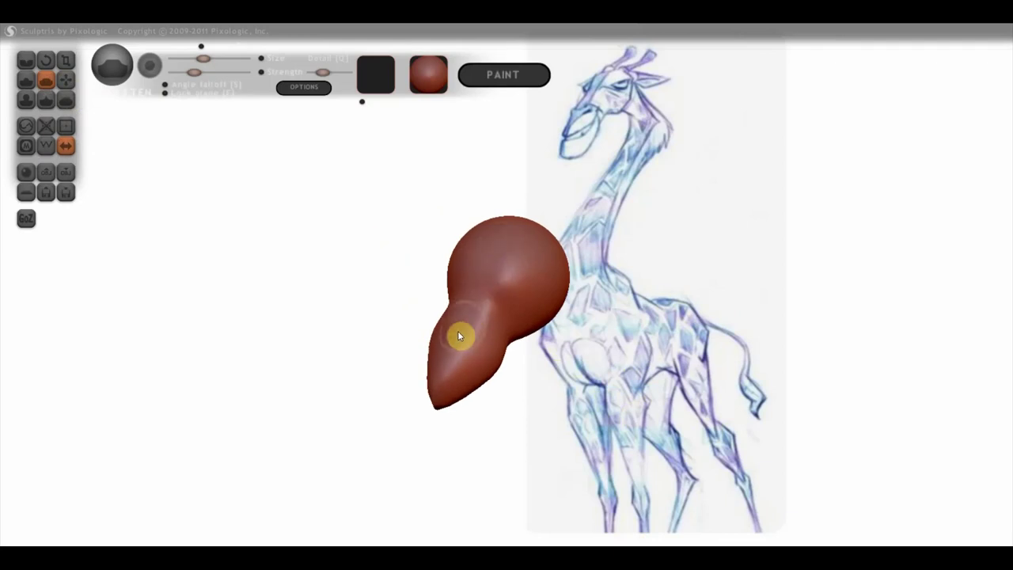
pyautogui.moveTo(454, 334)
pyautogui.mouseDown()
pyautogui.moveTo(427, 293)
pyautogui.moveTo(317, 266)
pyautogui.mouseUp()
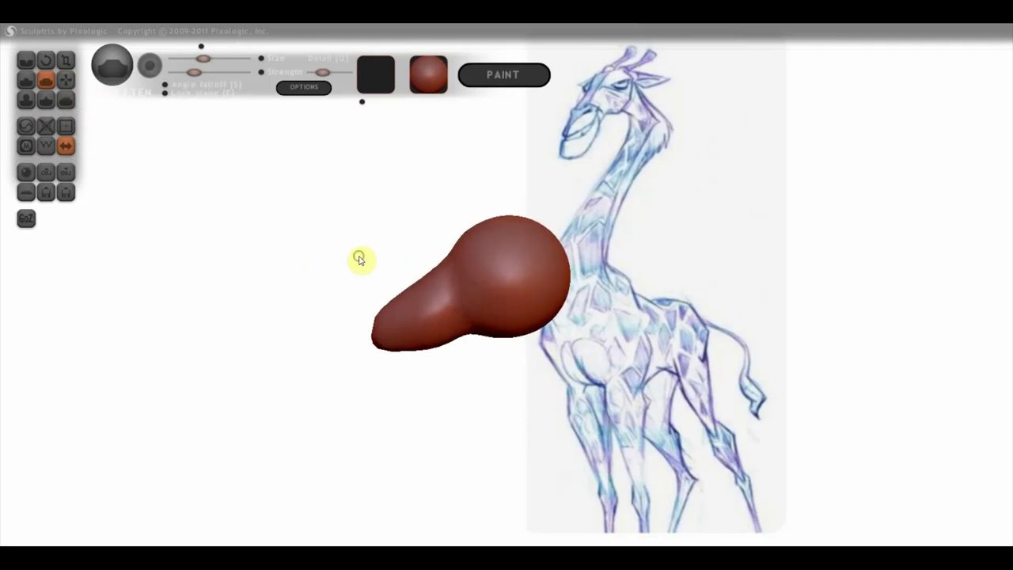
pyautogui.click(66, 79)
pyautogui.scroll(-5, 408, 331)
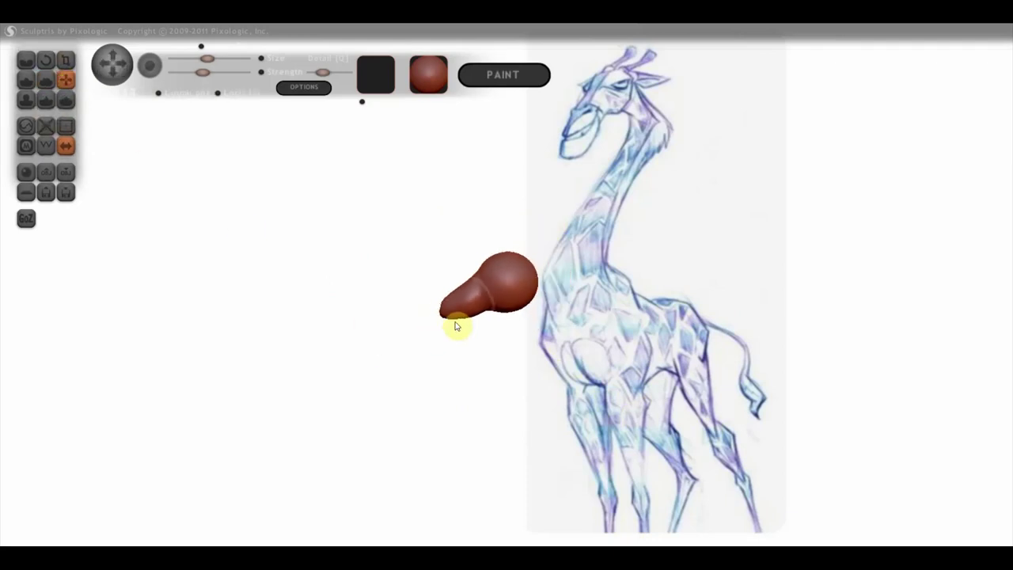
pyautogui.moveTo(453, 312); pyautogui.dragTo(456, 325)
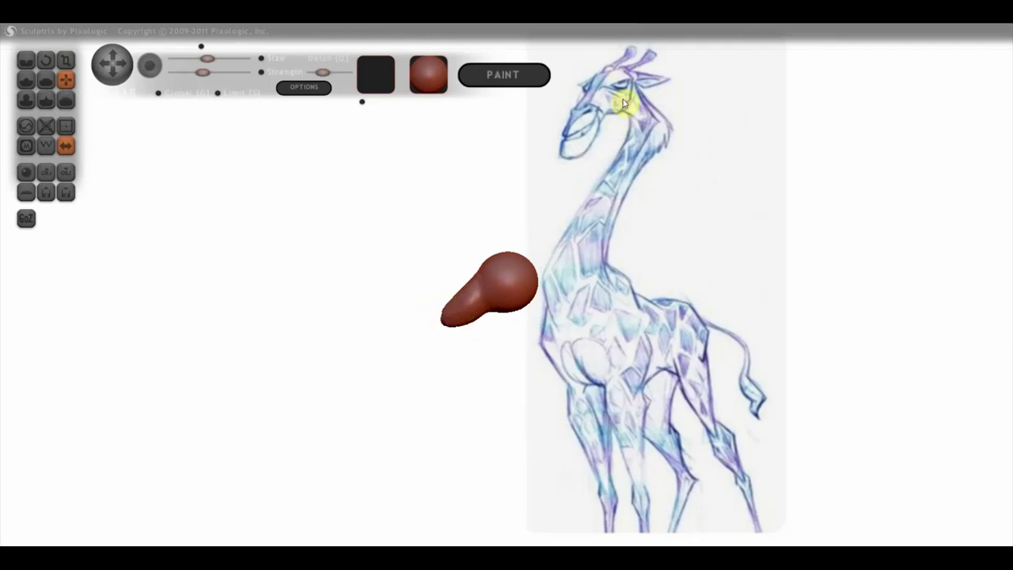
pyautogui.scroll(5, 564, 210)
pyautogui.moveTo(552, 229); pyautogui.dragTo(640, 245)
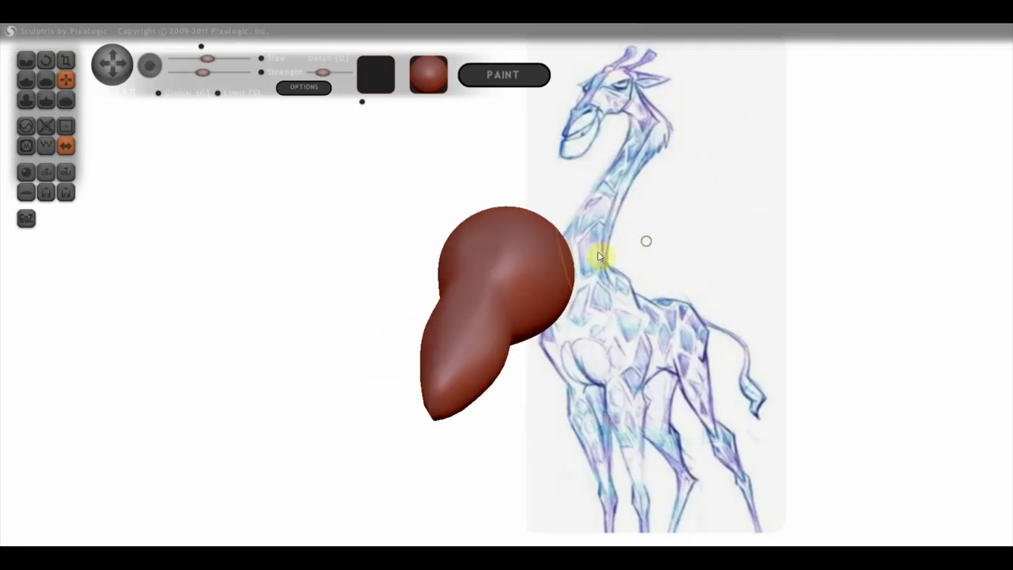
pyautogui.click(27, 80)
pyautogui.moveTo(534, 270); pyautogui.dragTo(511, 268, button='right')
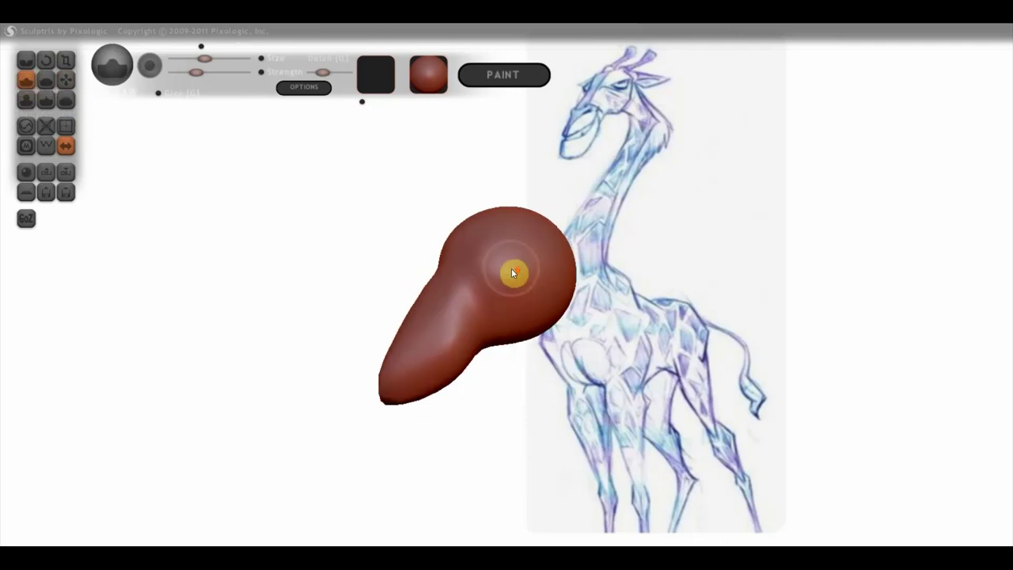
# Dent and deepen an eye socket into the side of the head
pyautogui.scroll(2, 525, 248)
pyautogui.moveTo(516, 239); pyautogui.dragTo(515, 257)
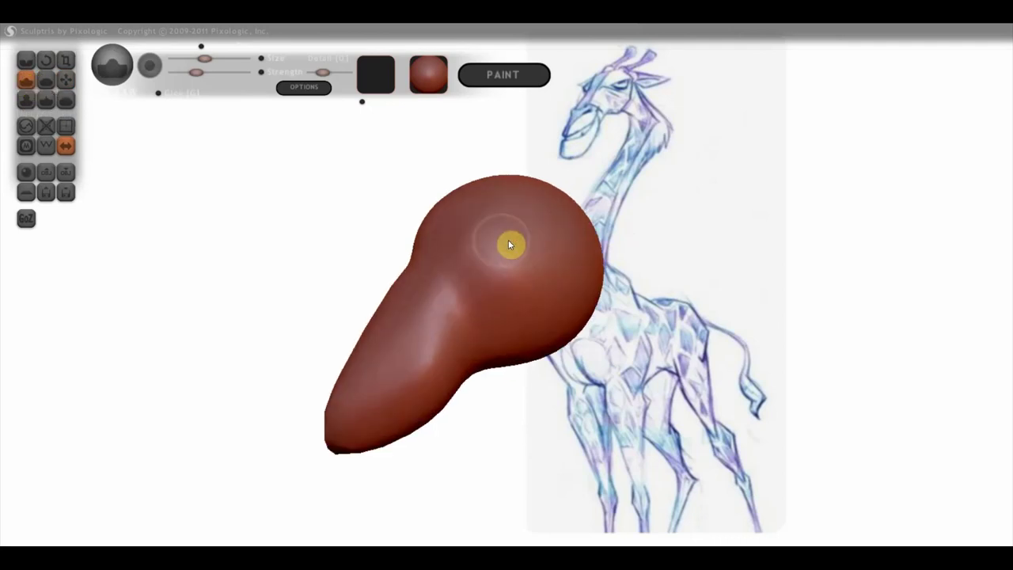
pyautogui.moveTo(519, 241); pyautogui.dragTo(547, 253)
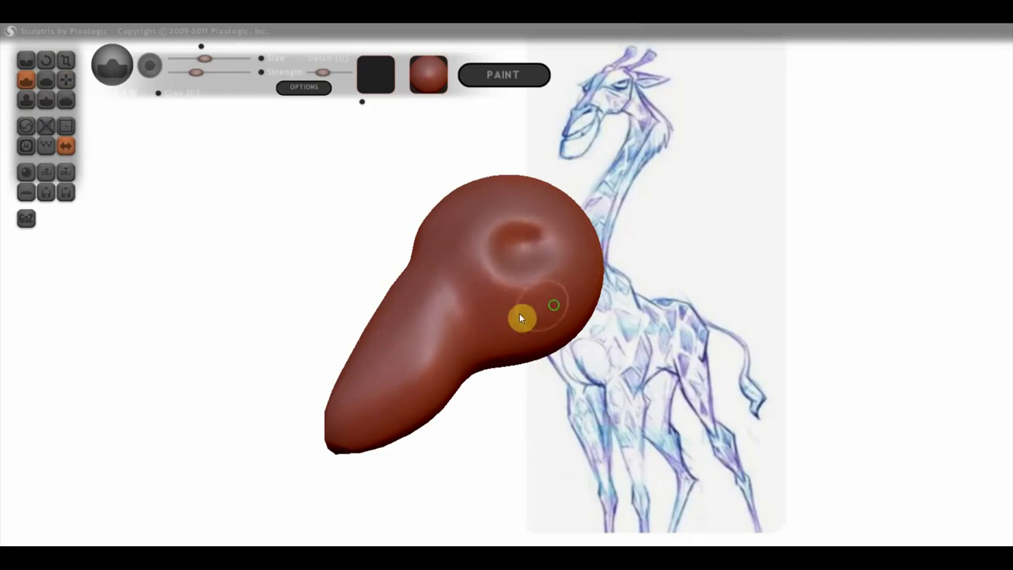
# Adjust brush options and reshape the lower edge and tip of the snout
pyautogui.moveTo(522, 316); pyautogui.dragTo(610, 289, button='right')
pyautogui.click(156, 92)
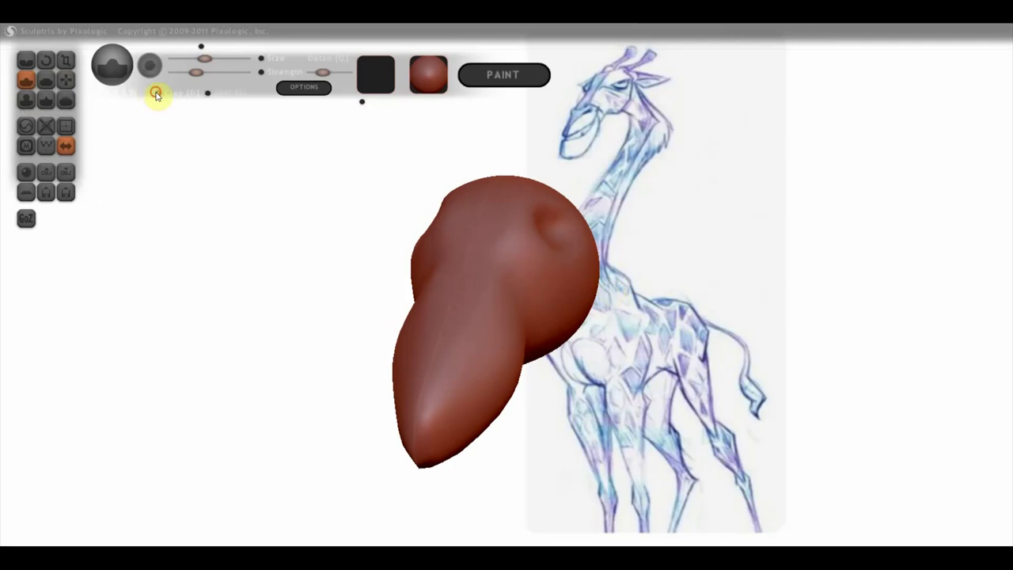
pyautogui.click(159, 93)
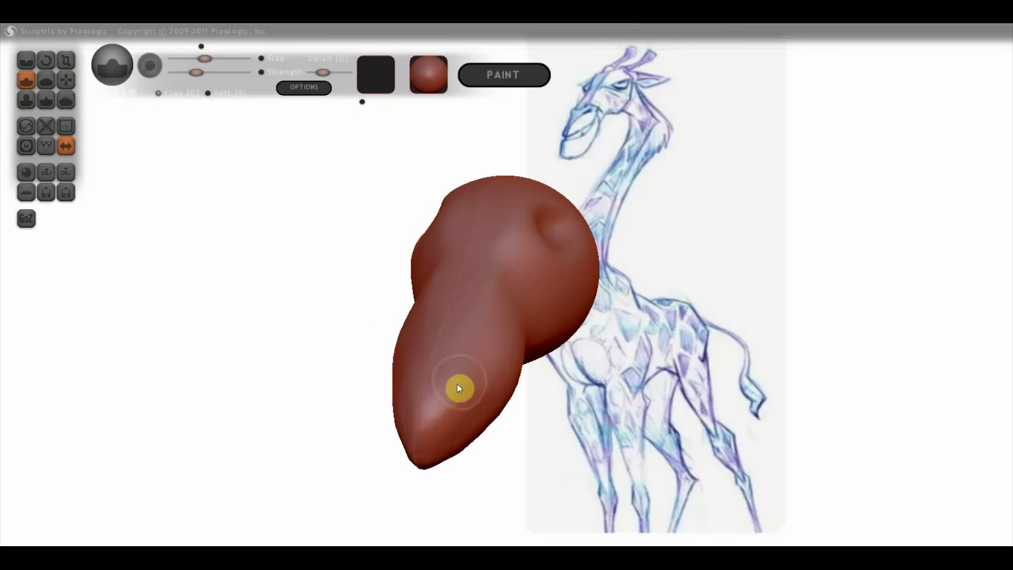
pyautogui.moveTo(405, 439)
pyautogui.mouseDown()
pyautogui.moveTo(488, 377)
pyautogui.moveTo(388, 317)
pyautogui.mouseUp()
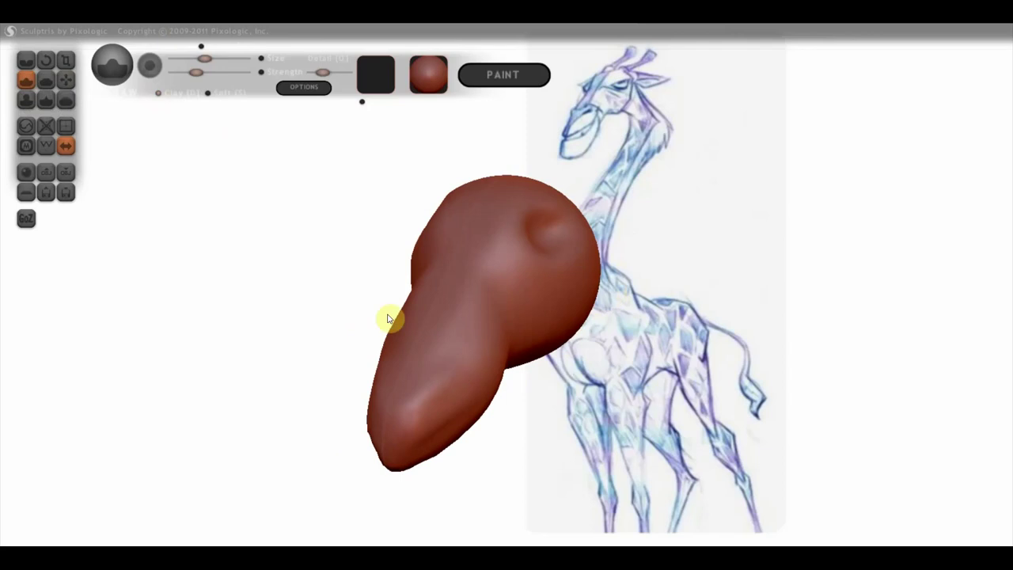
# Crease a mouth line along the lower snout, undoing one bad jaw stroke
pyautogui.click(25, 61)
pyautogui.moveTo(317, 229); pyautogui.dragTo(580, 227)
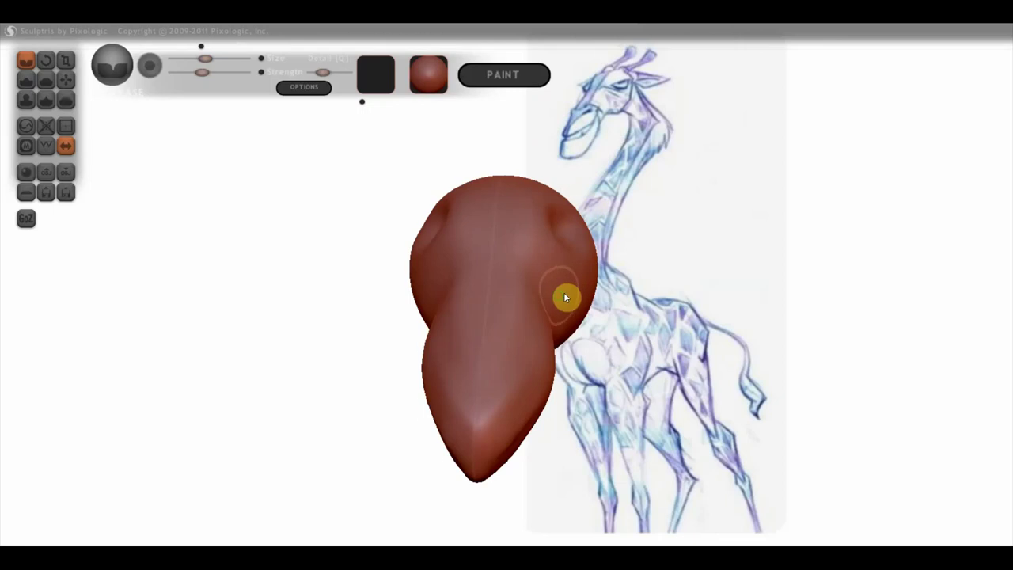
pyautogui.moveTo(564, 298); pyautogui.dragTo(554, 296, button='right')
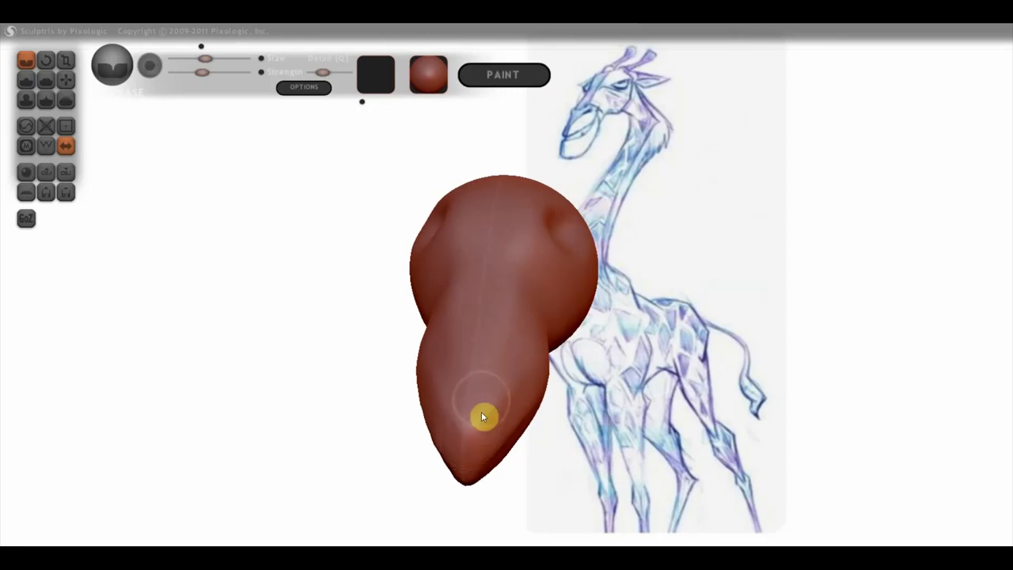
pyautogui.moveTo(468, 418); pyautogui.dragTo(512, 378)
pyautogui.moveTo(513, 374); pyautogui.dragTo(519, 358, button='right')
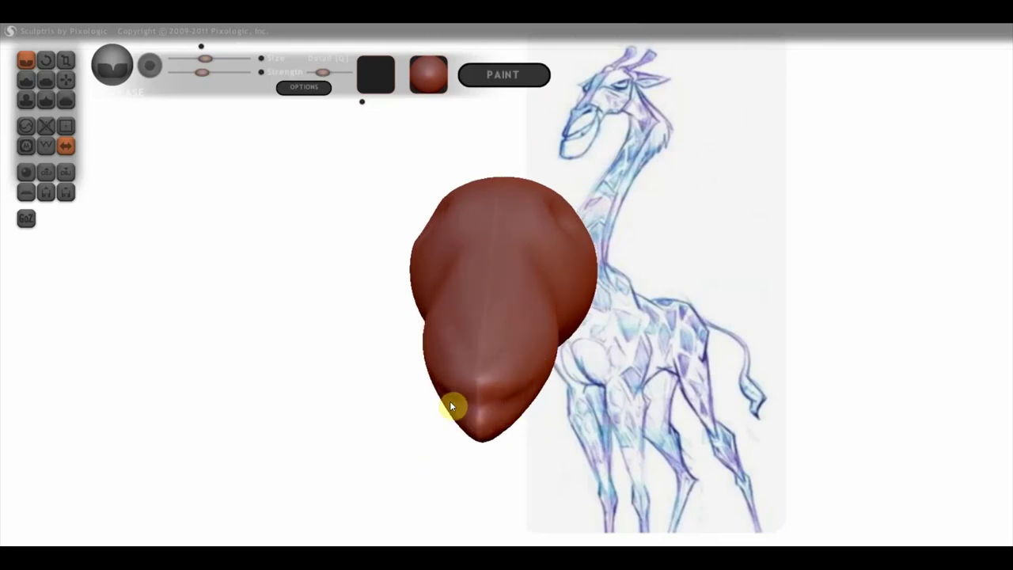
pyautogui.moveTo(480, 409)
pyautogui.mouseDown(button='right')
pyautogui.moveTo(492, 405)
pyautogui.moveTo(388, 401)
pyautogui.mouseUp(button='right')
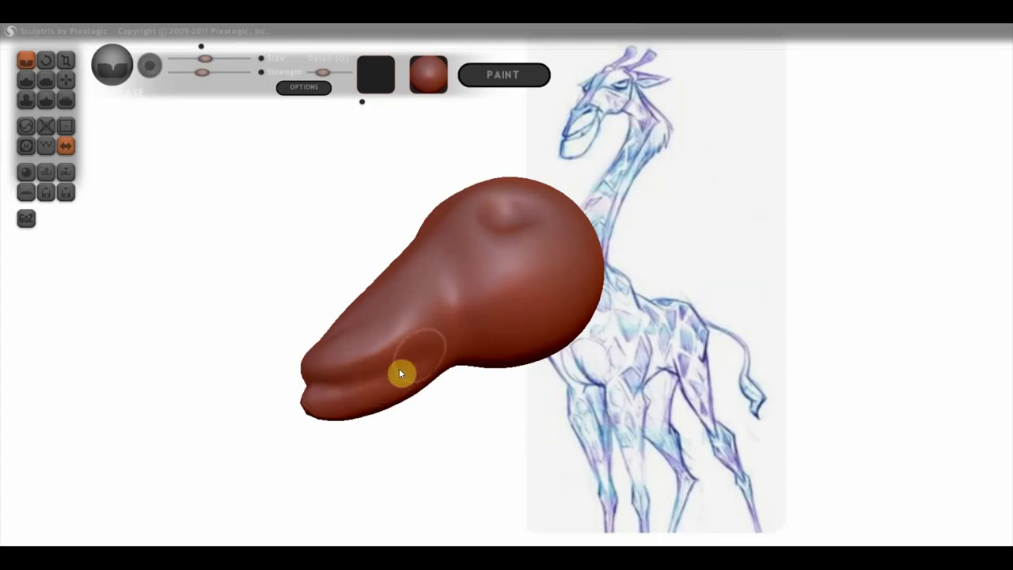
pyautogui.hotkey('ctrl', 'z')
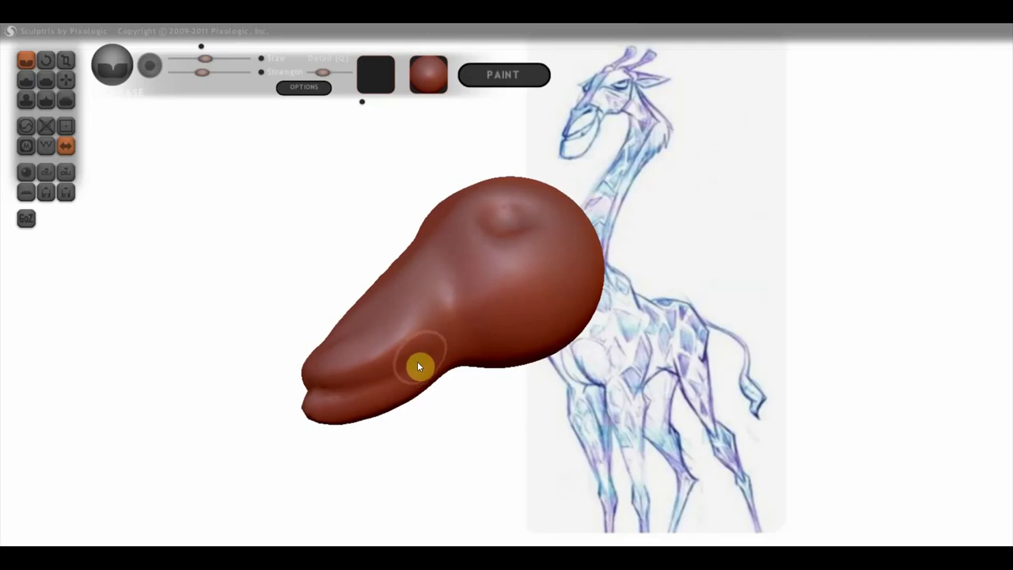
pyautogui.moveTo(432, 334); pyautogui.dragTo(467, 328, button='right')
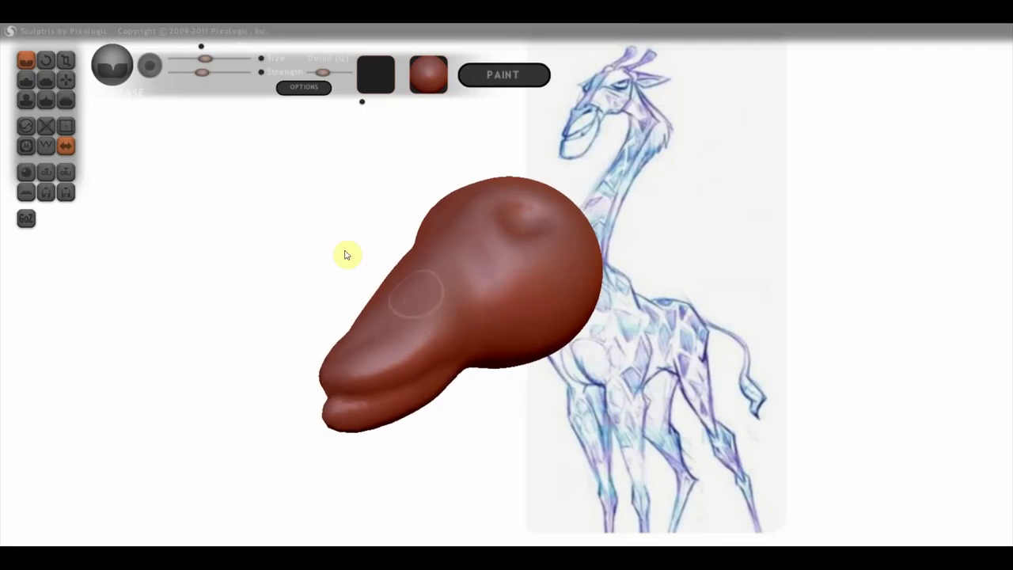
pyautogui.click(45, 80)
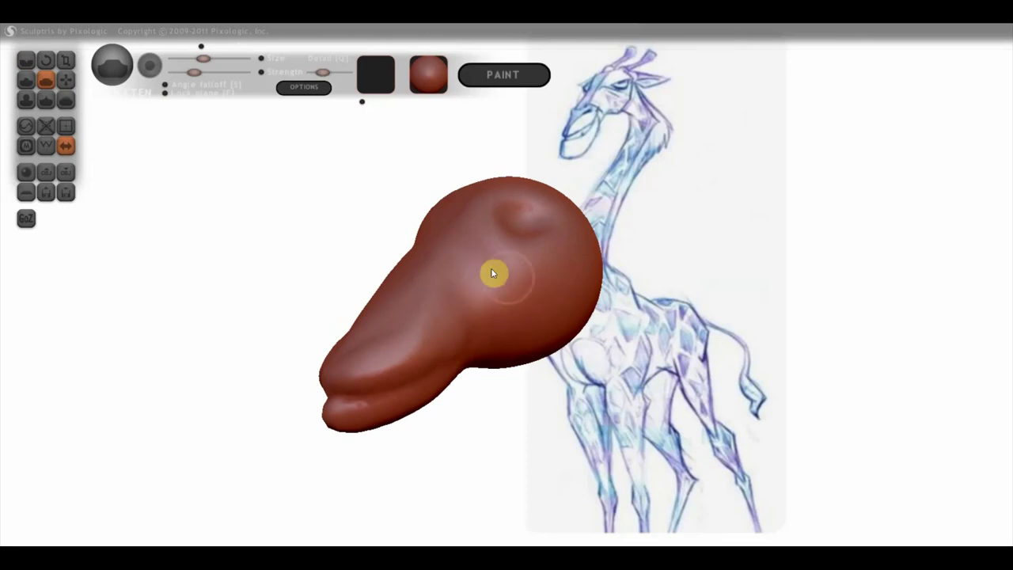
# Flatten the lower snout surface and round out the nose tip, then orbit to check
pyautogui.moveTo(535, 283)
pyautogui.mouseDown(button='right')
pyautogui.moveTo(588, 308)
pyautogui.moveTo(506, 296)
pyautogui.moveTo(551, 289)
pyautogui.moveTo(482, 362)
pyautogui.moveTo(380, 301)
pyautogui.mouseUp(button='right')
pyautogui.click(32, 82)
pyautogui.scroll(-2, 360, 309)
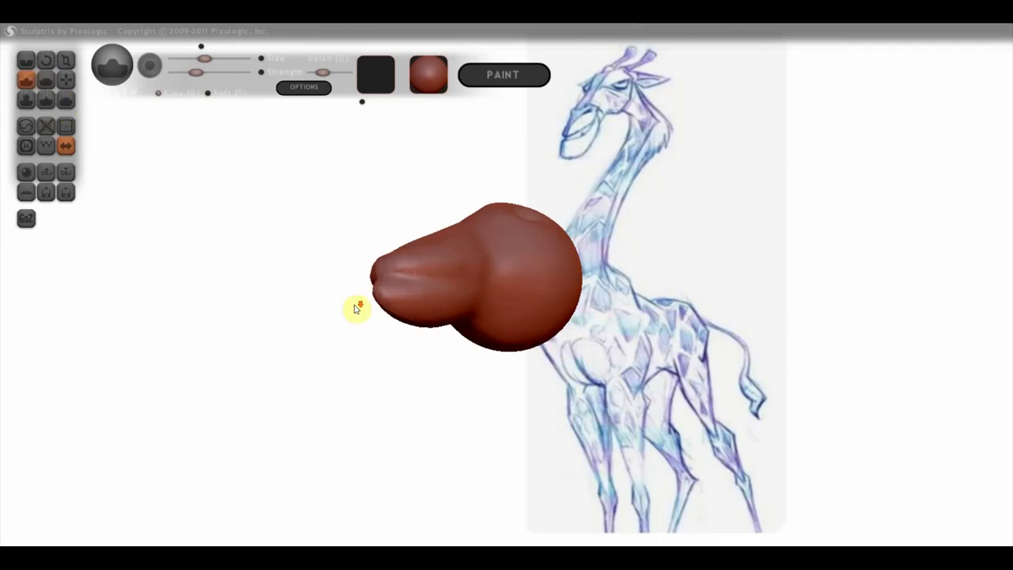
pyautogui.moveTo(395, 289); pyautogui.dragTo(429, 324)
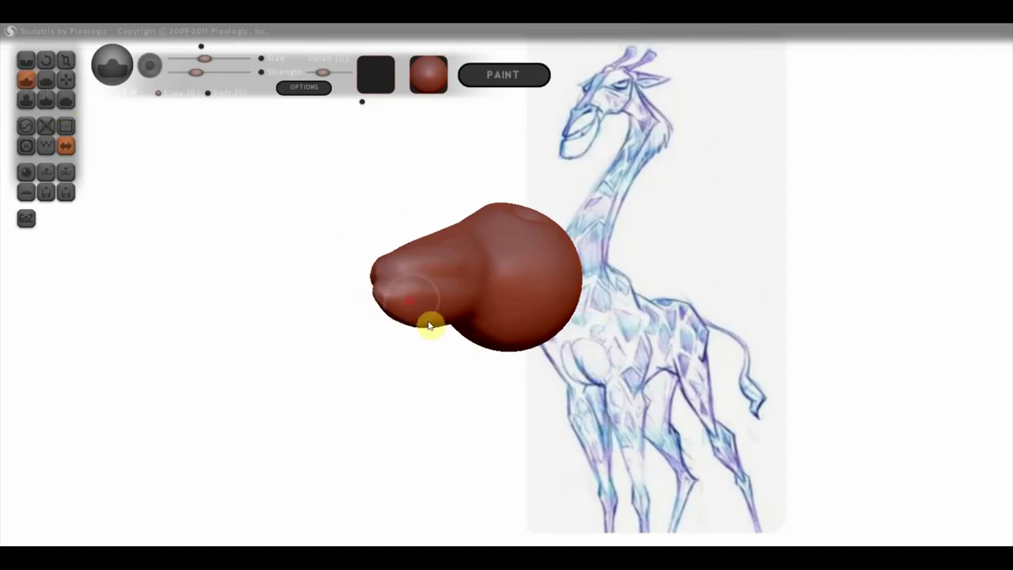
pyautogui.moveTo(380, 297)
pyautogui.mouseDown()
pyautogui.moveTo(443, 328)
pyautogui.moveTo(470, 324)
pyautogui.moveTo(425, 298)
pyautogui.mouseUp()
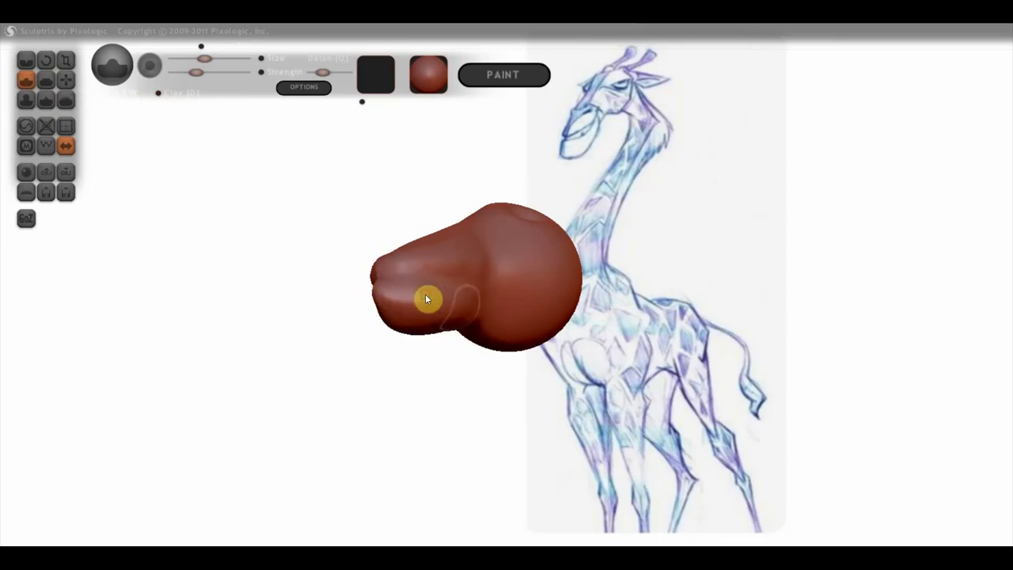
pyautogui.moveTo(466, 338)
pyautogui.mouseDown()
pyautogui.moveTo(416, 398)
pyautogui.moveTo(426, 322)
pyautogui.moveTo(443, 330)
pyautogui.moveTo(408, 324)
pyautogui.mouseUp()
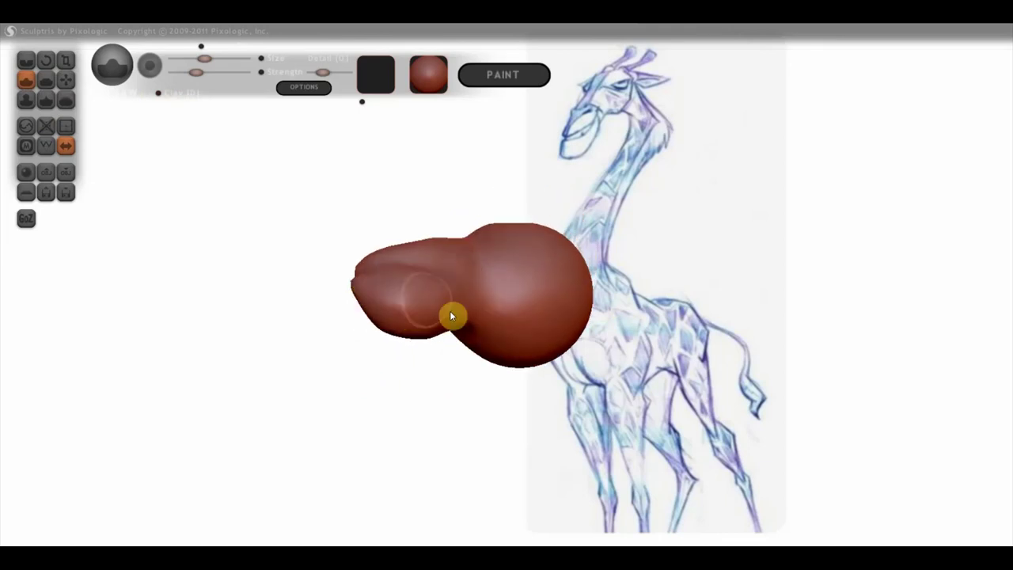
pyautogui.moveTo(391, 289)
pyautogui.mouseDown()
pyautogui.moveTo(429, 409)
pyautogui.moveTo(461, 400)
pyautogui.mouseUp()
pyautogui.click(66, 80)
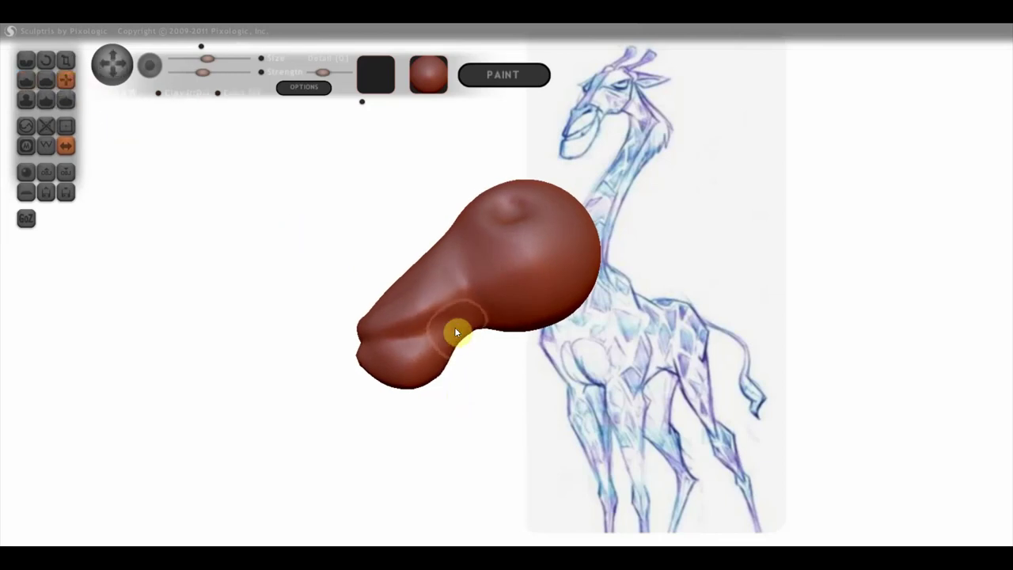
# From a front view, grab the cheeks inward to narrow the head, then review from the side
pyautogui.moveTo(459, 336)
pyautogui.mouseDown()
pyautogui.moveTo(565, 372)
pyautogui.moveTo(603, 375)
pyautogui.mouseUp()
pyautogui.scroll(-3, 490, 296)
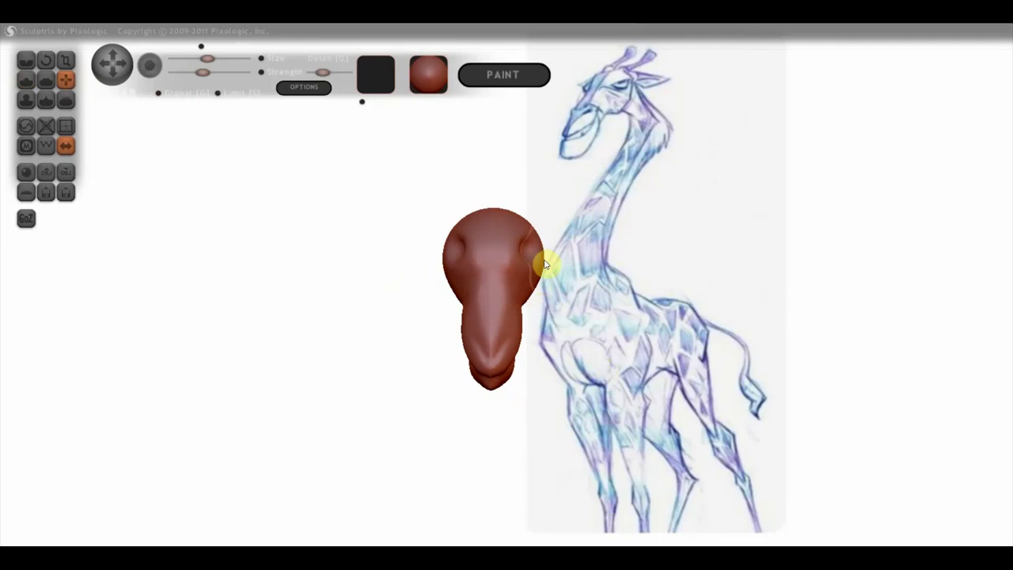
pyautogui.moveTo(543, 261); pyautogui.dragTo(525, 262)
pyautogui.scroll(3, 525, 259)
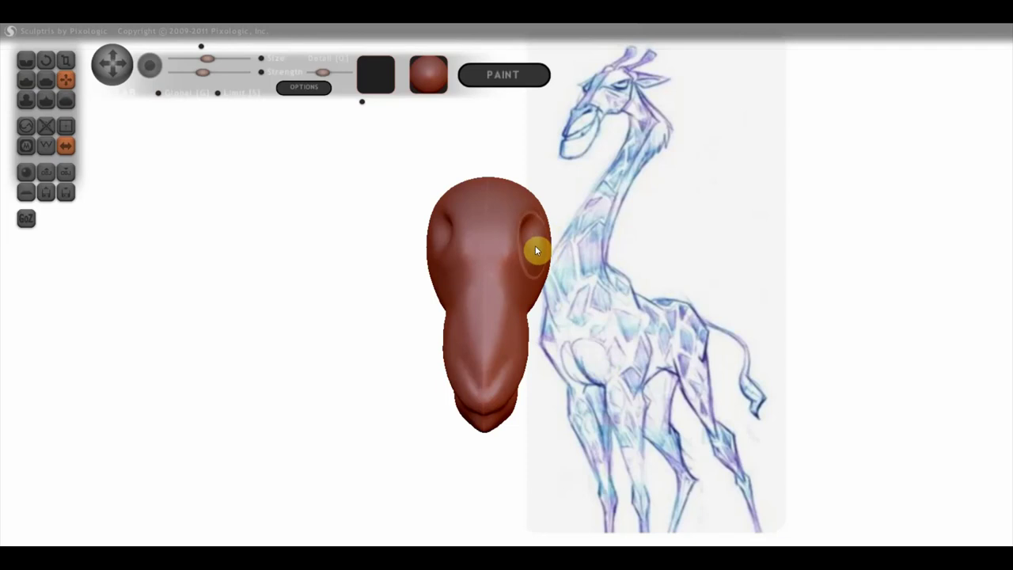
pyautogui.moveTo(529, 250)
pyautogui.mouseDown(button='right')
pyautogui.moveTo(390, 242)
pyautogui.moveTo(362, 221)
pyautogui.mouseUp(button='right')
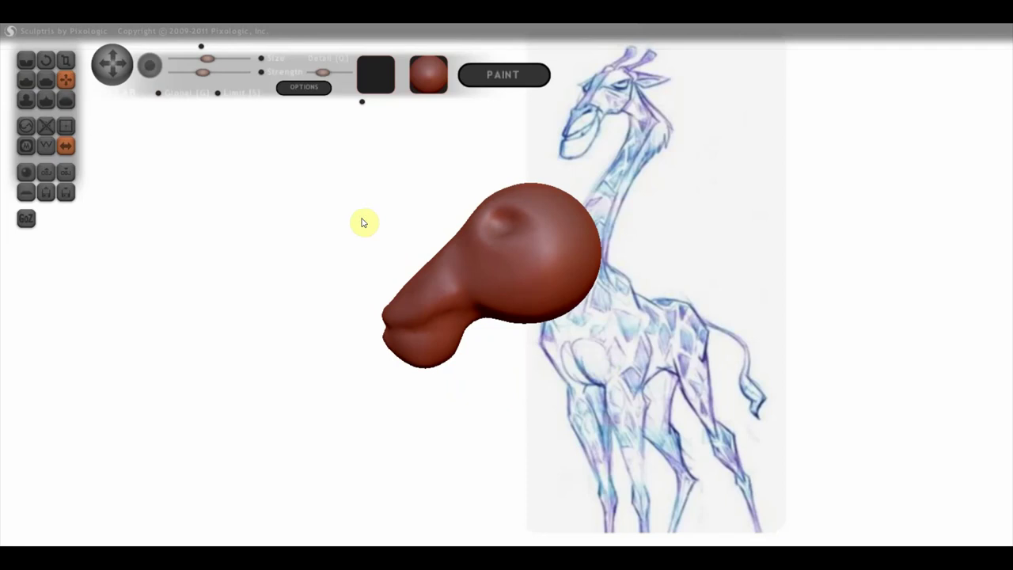
pyautogui.scroll(-2, 566, 298)
pyautogui.moveTo(565, 299)
pyautogui.keyDown('alt'); pyautogui.mouseDown(button='right')
pyautogui.moveTo(527, 274)
pyautogui.moveTo(511, 280)
pyautogui.mouseUp(button='right'); pyautogui.keyUp('alt')
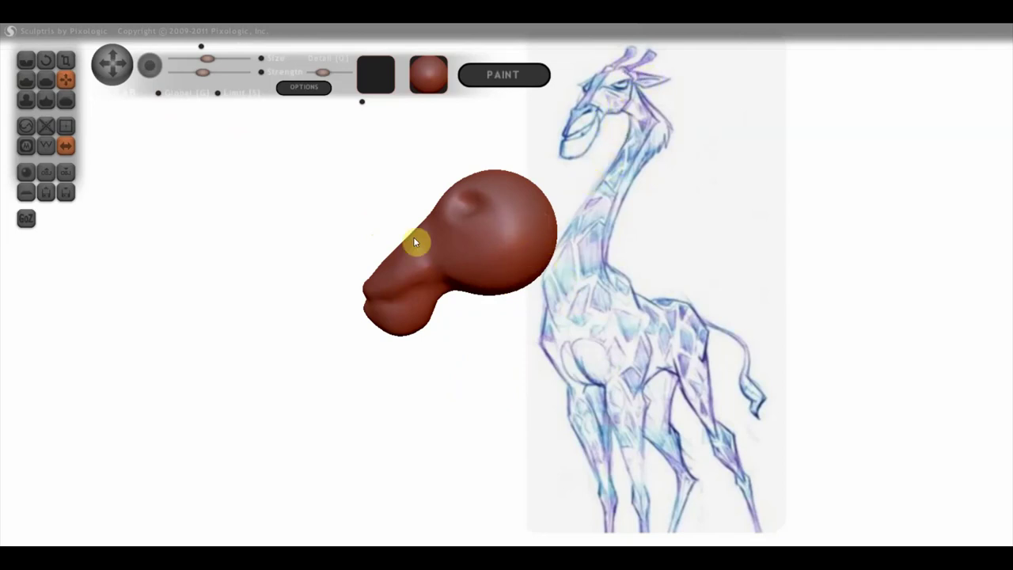
pyautogui.click(26, 79)
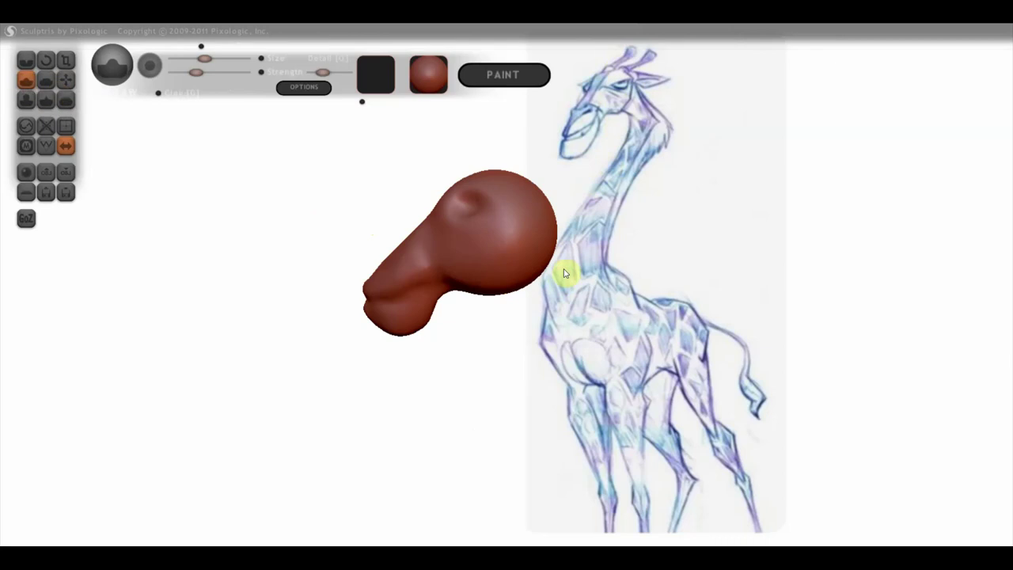
# In side profile, grab the back of the head outward toward the neck
pyautogui.moveTo(565, 273); pyautogui.dragTo(503, 261)
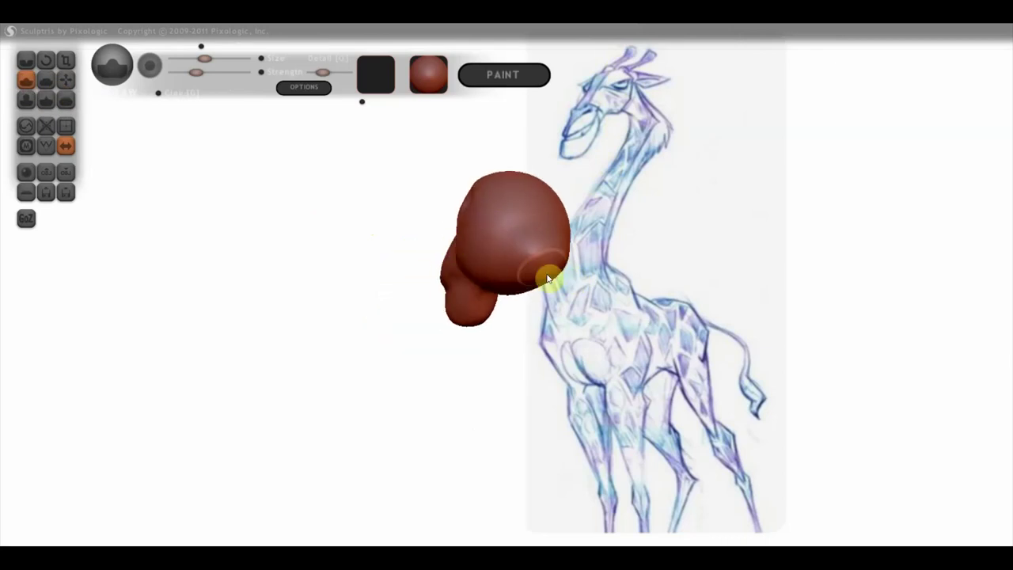
pyautogui.moveTo(536, 240)
pyautogui.mouseDown()
pyautogui.moveTo(690, 299)
pyautogui.moveTo(696, 313)
pyautogui.mouseUp()
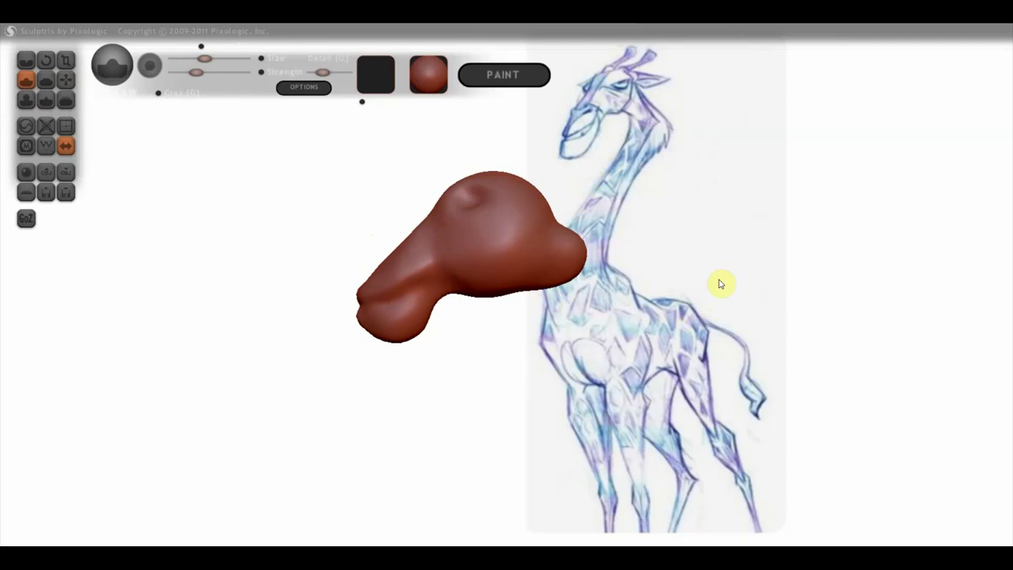
pyautogui.click(64, 79)
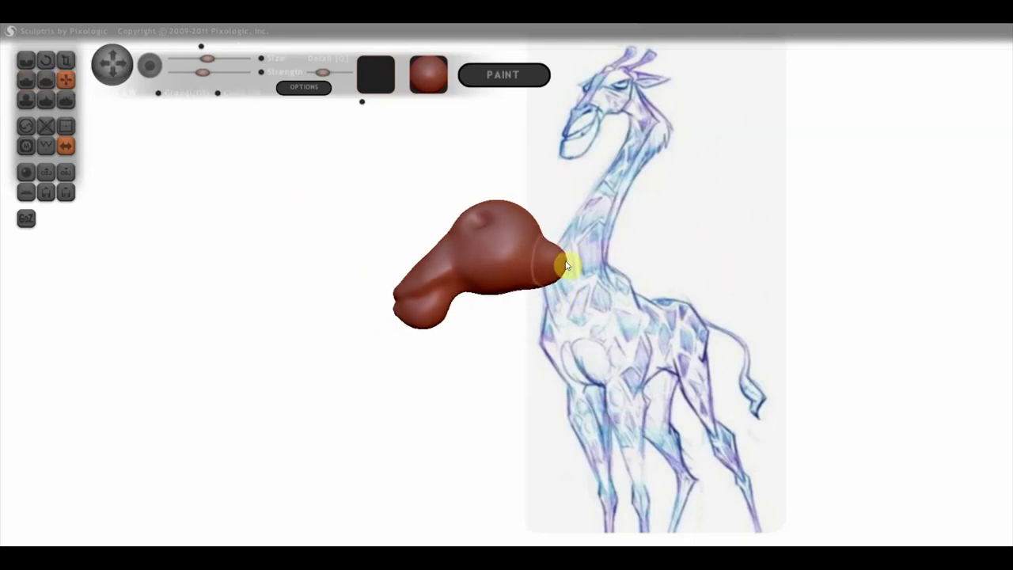
pyautogui.moveTo(567, 260)
pyautogui.mouseDown()
pyautogui.moveTo(561, 277)
pyautogui.moveTo(599, 309)
pyautogui.moveTo(765, 345)
pyautogui.moveTo(642, 262)
pyautogui.mouseUp()
pyautogui.click(26, 79)
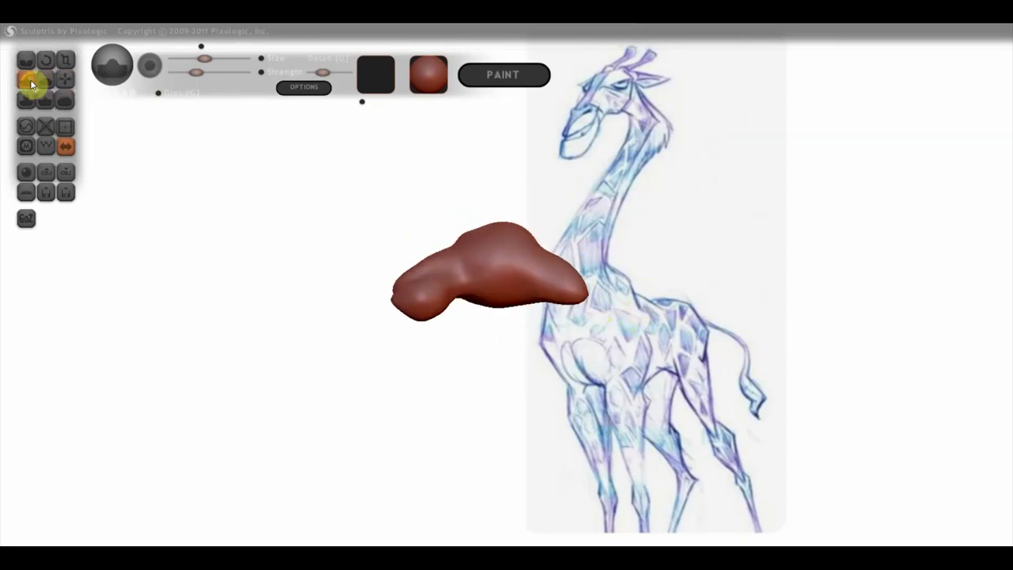
# Swell the rear bulge downward and build it into a thick rounded neck stump
pyautogui.moveTo(569, 344)
pyautogui.mouseDown()
pyautogui.moveTo(592, 346)
pyautogui.moveTo(560, 355)
pyautogui.moveTo(578, 350)
pyautogui.moveTo(569, 362)
pyautogui.moveTo(586, 341)
pyautogui.moveTo(576, 346)
pyautogui.moveTo(572, 425)
pyautogui.moveTo(549, 434)
pyautogui.mouseUp()
pyautogui.moveTo(545, 368); pyautogui.dragTo(533, 349)
pyautogui.moveTo(515, 311)
pyautogui.mouseDown()
pyautogui.moveTo(529, 319)
pyautogui.moveTo(529, 345)
pyautogui.moveTo(510, 306)
pyautogui.moveTo(515, 362)
pyautogui.moveTo(508, 348)
pyautogui.moveTo(621, 395)
pyautogui.moveTo(656, 389)
pyautogui.mouseUp()
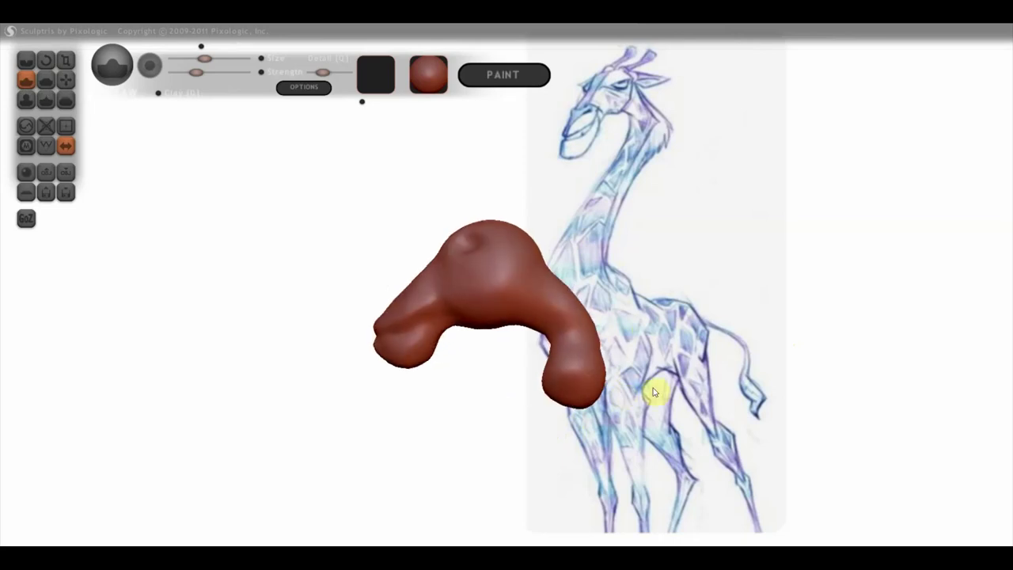
pyautogui.click(66, 79)
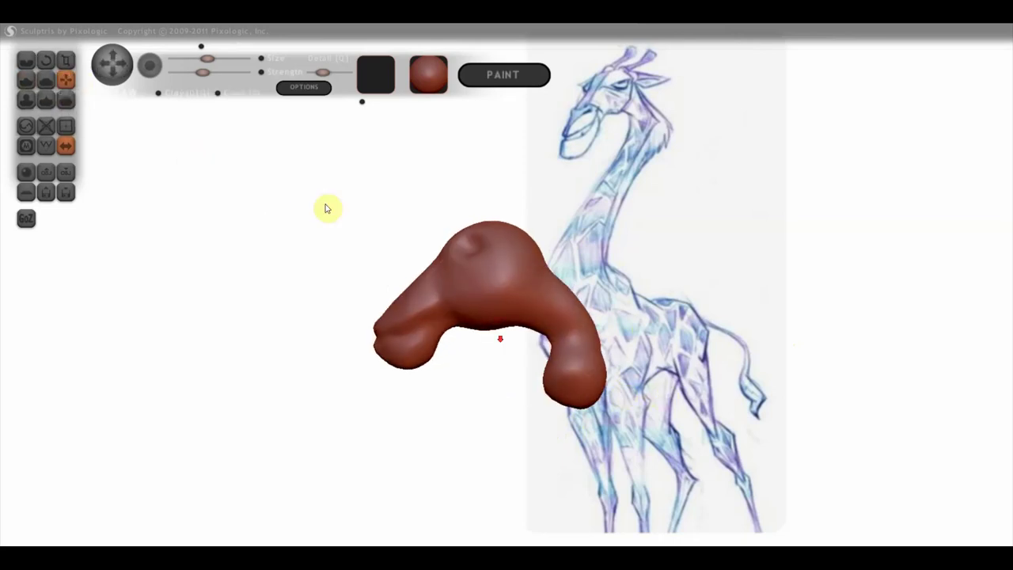
# Pull the neck's lower lobe down and to the left with two Grab strokes
pyautogui.scroll(-2, 435, 293)
pyautogui.moveTo(546, 361)
pyautogui.mouseDown()
pyautogui.moveTo(515, 393)
pyautogui.moveTo(536, 407)
pyautogui.mouseUp()
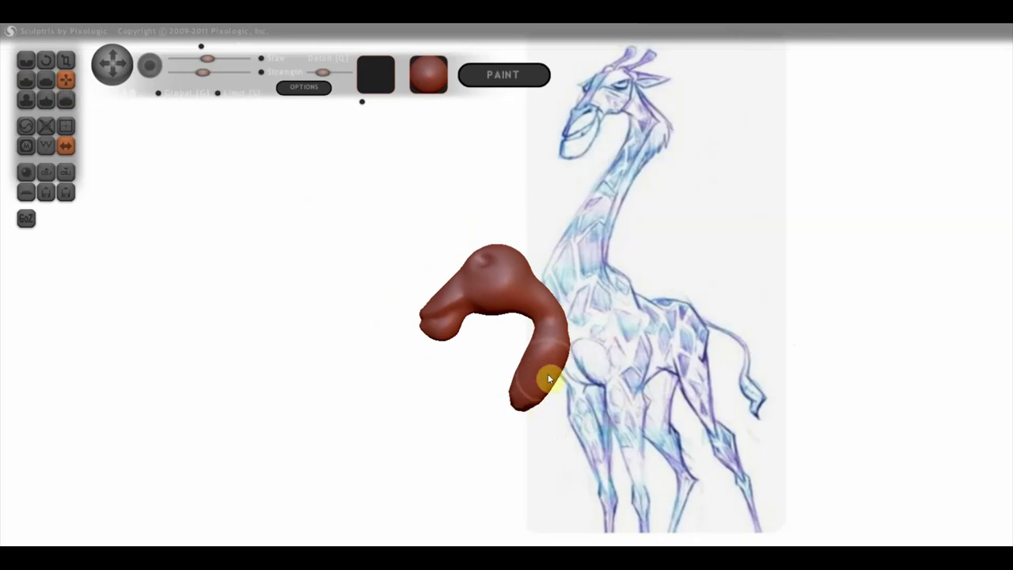
pyautogui.scroll(-2, 533, 399)
pyautogui.scroll(-2, 530, 370)
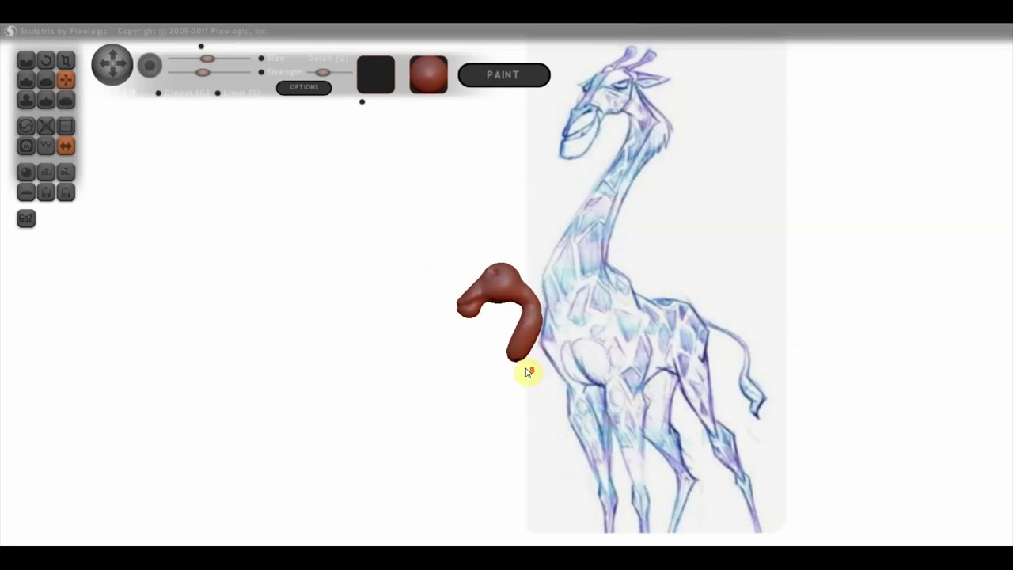
pyautogui.moveTo(522, 353); pyautogui.dragTo(492, 434)
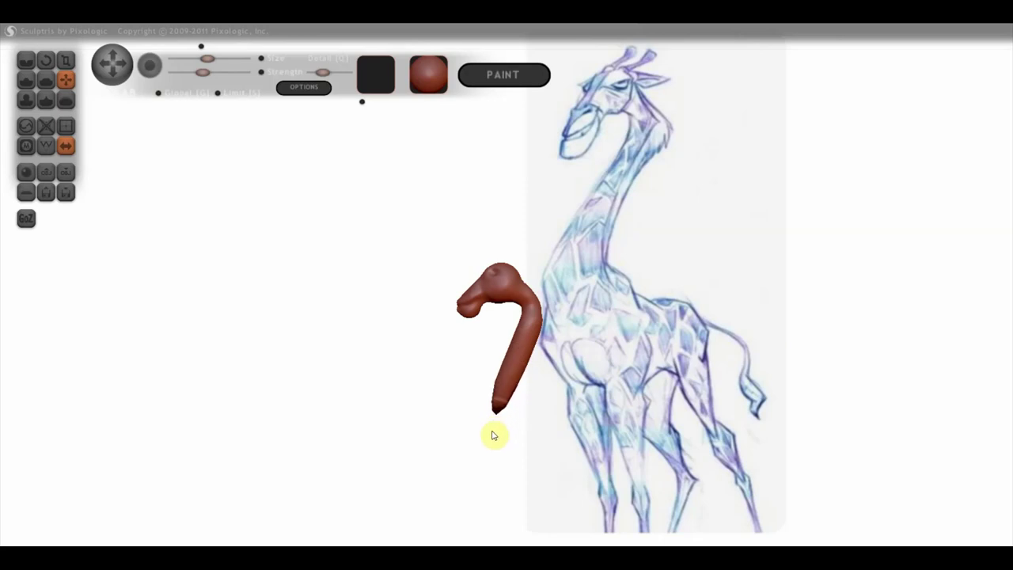
# Undo the last neck stroke and line the sculpt up over the sketch's head and neck
pyautogui.hotkey('ctrl', 'z')
pyautogui.hotkey('ctrl', 'z')
pyautogui.hotkey('ctrl', 'z')
pyautogui.hotkey('ctrl', 'z')
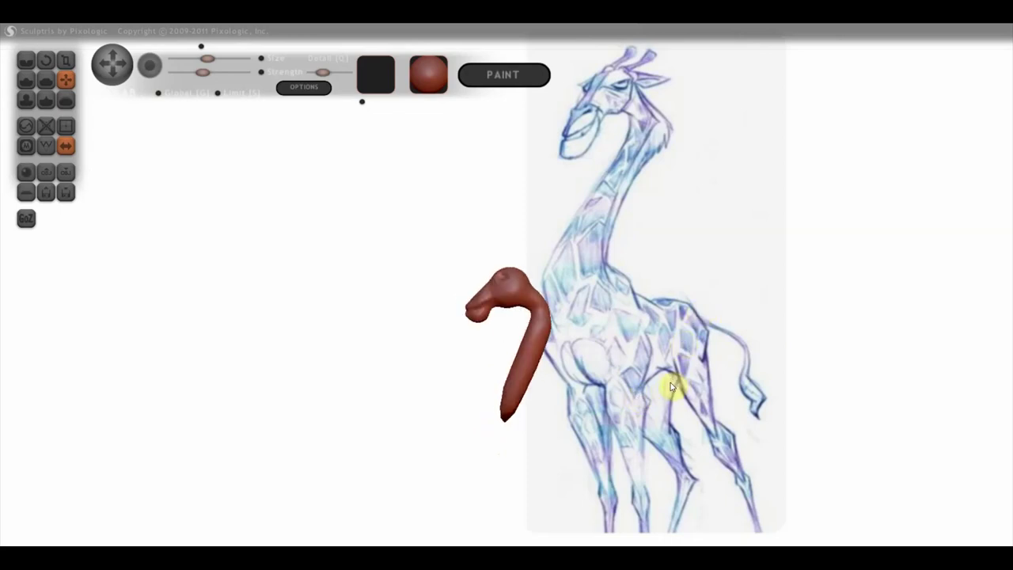
pyautogui.moveTo(683, 386)
pyautogui.mouseDown(button='middle')
pyautogui.moveTo(736, 316)
pyautogui.moveTo(789, 192)
pyautogui.moveTo(789, 155)
pyautogui.mouseUp(button='middle')
pyautogui.moveTo(794, 169)
pyautogui.mouseDown()
pyautogui.moveTo(764, 206)
pyautogui.moveTo(796, 217)
pyautogui.moveTo(775, 265)
pyautogui.mouseUp()
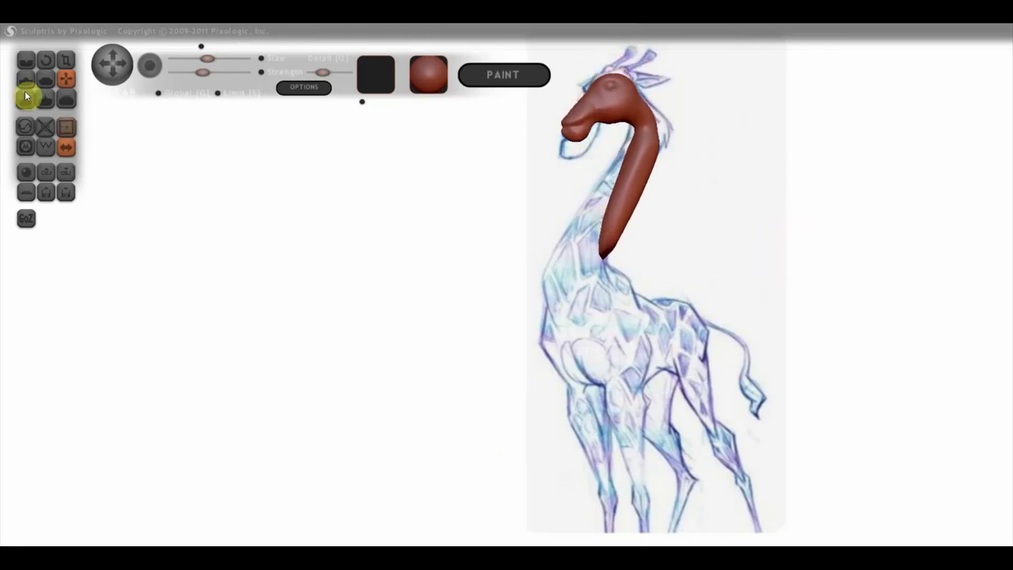
# Lengthen the snout downward and thicken the neck toward the chest and on its upper right
pyautogui.moveTo(332, 228)
pyautogui.mouseDown()
pyautogui.moveTo(374, 245)
pyautogui.moveTo(360, 248)
pyautogui.mouseUp()
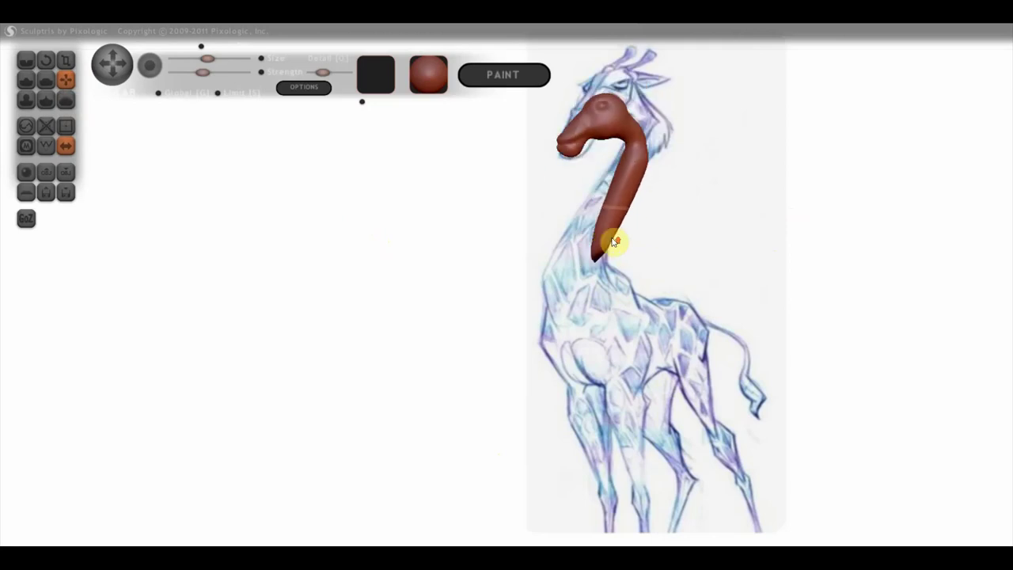
pyautogui.hotkey('ctrl', 'z')
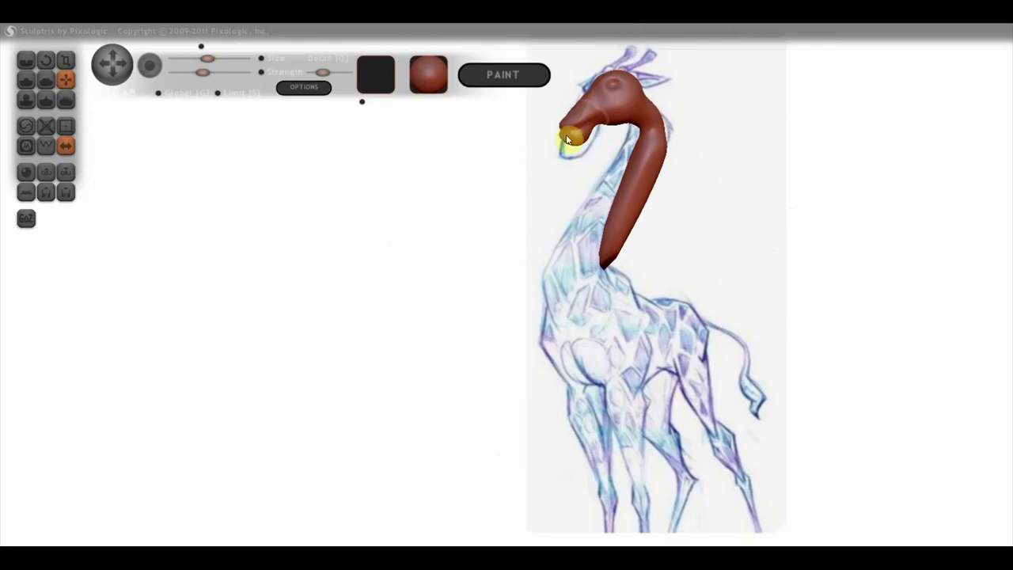
pyautogui.moveTo(568, 141)
pyautogui.mouseDown()
pyautogui.moveTo(577, 155)
pyautogui.moveTo(615, 104)
pyautogui.mouseUp()
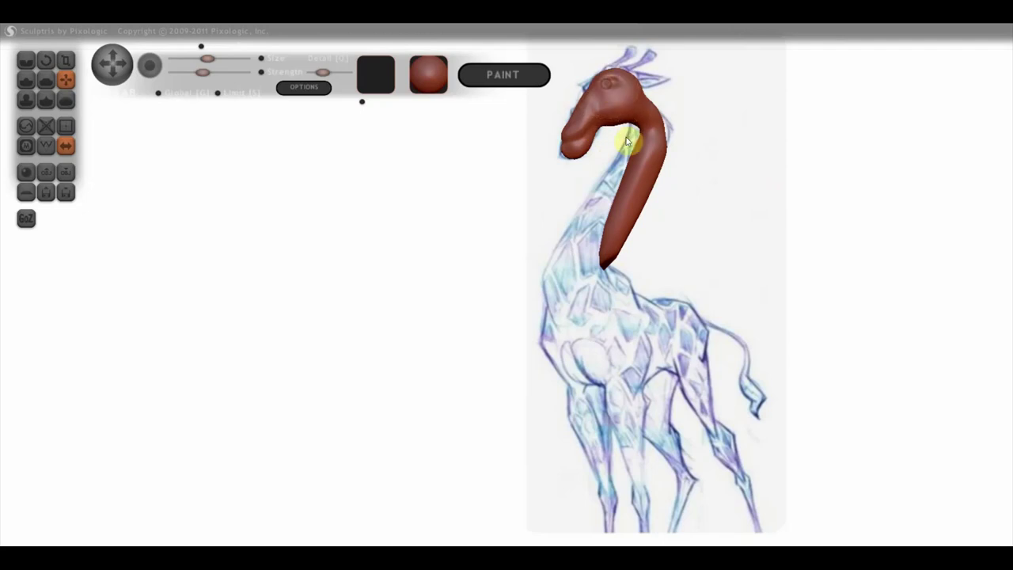
pyautogui.moveTo(617, 199)
pyautogui.mouseDown()
pyautogui.moveTo(615, 232)
pyautogui.moveTo(594, 240)
pyautogui.moveTo(603, 265)
pyautogui.moveTo(588, 255)
pyautogui.moveTo(608, 205)
pyautogui.mouseUp()
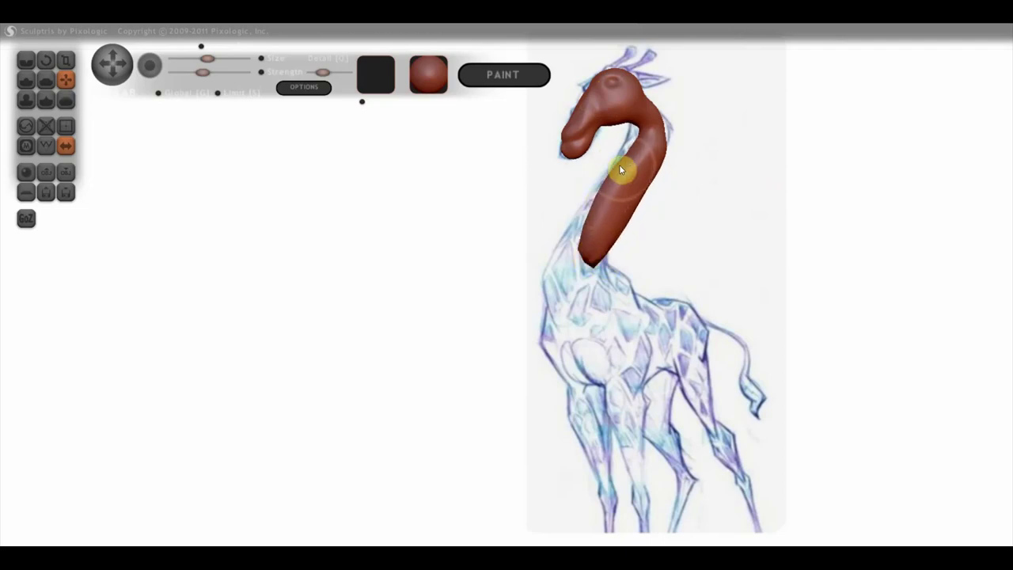
pyautogui.moveTo(649, 147)
pyautogui.mouseDown()
pyautogui.moveTo(637, 142)
pyautogui.moveTo(661, 153)
pyautogui.moveTo(671, 143)
pyautogui.moveTo(669, 158)
pyautogui.moveTo(646, 163)
pyautogui.moveTo(646, 199)
pyautogui.moveTo(620, 212)
pyautogui.moveTo(613, 248)
pyautogui.moveTo(604, 244)
pyautogui.moveTo(615, 171)
pyautogui.moveTo(639, 138)
pyautogui.moveTo(616, 129)
pyautogui.mouseUp()
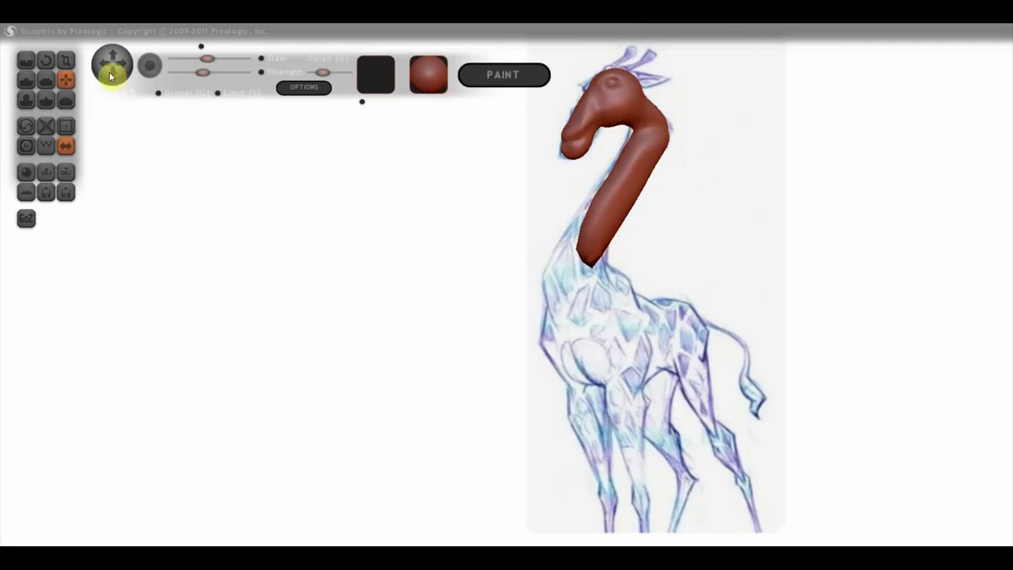
# Shrink the brush, smooth the head-neck joint, then move the model beside the sketch
pyautogui.moveTo(207, 59); pyautogui.dragTo(200, 60)
pyautogui.moveTo(615, 118)
pyautogui.mouseDown()
pyautogui.moveTo(615, 127)
pyautogui.moveTo(614, 118)
pyautogui.mouseUp()
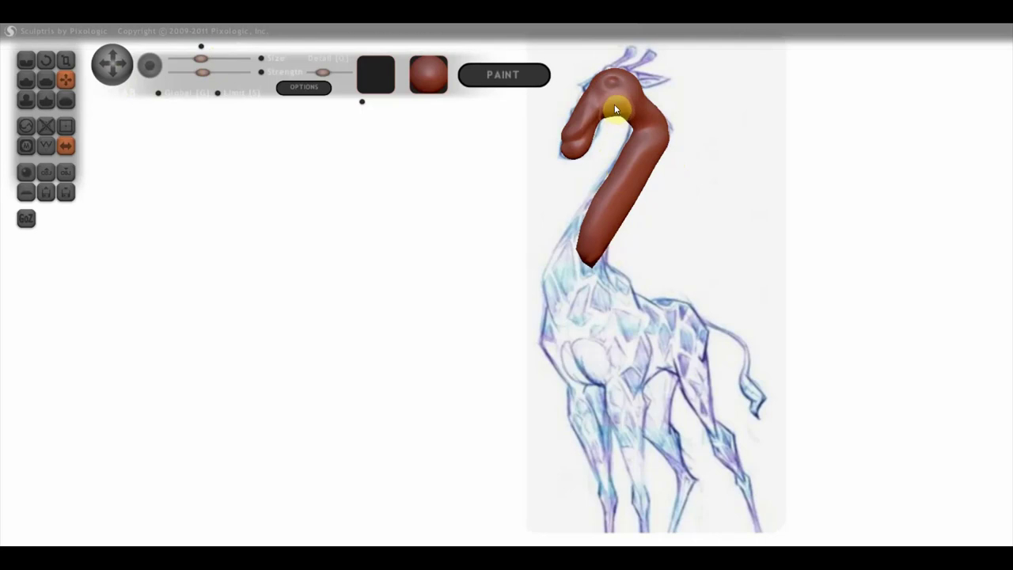
pyautogui.moveTo(615, 101); pyautogui.dragTo(614, 91)
pyautogui.moveTo(637, 102); pyautogui.dragTo(625, 120)
pyautogui.moveTo(626, 98)
pyautogui.mouseDown()
pyautogui.moveTo(670, 132)
pyautogui.moveTo(663, 163)
pyautogui.moveTo(645, 174)
pyautogui.mouseUp()
pyautogui.moveTo(594, 255)
pyautogui.mouseDown()
pyautogui.moveTo(726, 272)
pyautogui.moveTo(770, 260)
pyautogui.moveTo(640, 235)
pyautogui.moveTo(606, 353)
pyautogui.moveTo(556, 167)
pyautogui.moveTo(651, 275)
pyautogui.mouseUp()
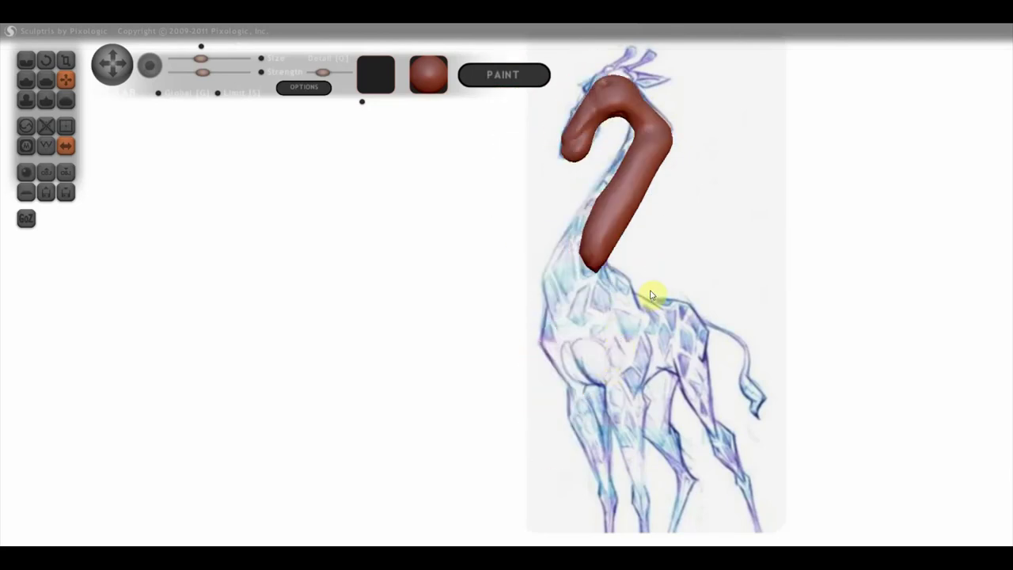
pyautogui.moveTo(722, 239)
pyautogui.keyDown('alt'); pyautogui.mouseDown()
pyautogui.moveTo(565, 299)
pyautogui.moveTo(479, 317)
pyautogui.moveTo(501, 282)
pyautogui.mouseUp(); pyautogui.keyUp('alt')
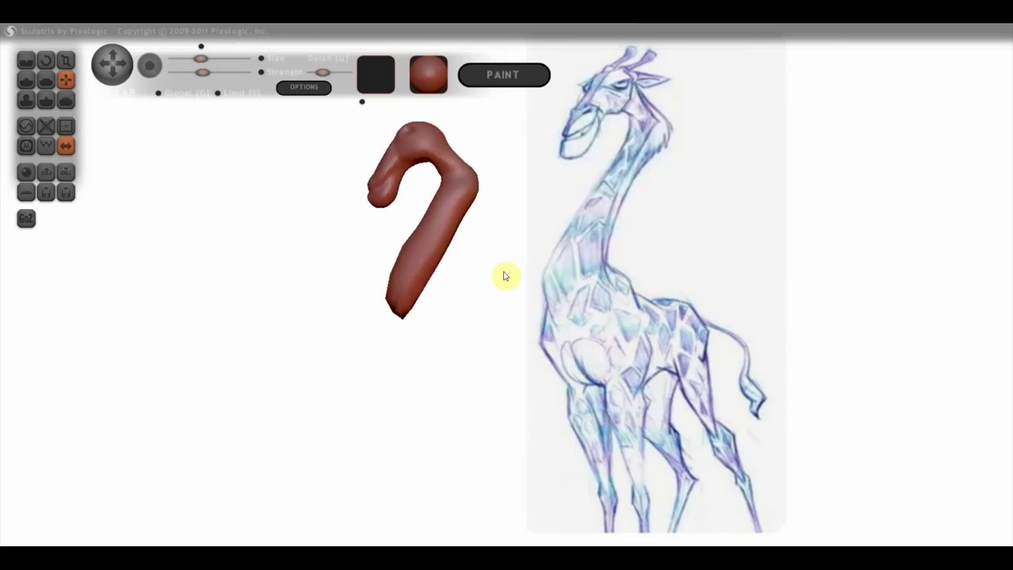
# With Draw and wireframe on, swell a bulb at the neck's base and widen its bottom
pyautogui.click(26, 80)
pyautogui.moveTo(398, 287)
pyautogui.mouseDown()
pyautogui.moveTo(409, 316)
pyautogui.moveTo(407, 297)
pyautogui.moveTo(402, 334)
pyautogui.moveTo(380, 290)
pyautogui.mouseUp()
pyautogui.click(48, 143)
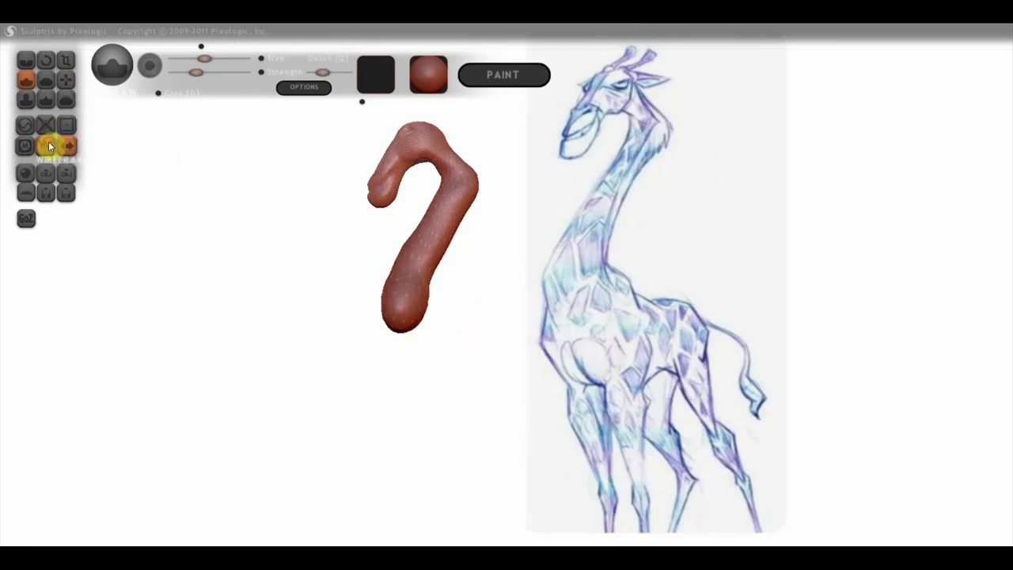
pyautogui.scroll(2, 389, 330)
pyautogui.scroll(2, 372, 327)
pyautogui.moveTo(265, 284)
pyautogui.mouseDown(button='right')
pyautogui.moveTo(380, 327)
pyautogui.moveTo(472, 319)
pyautogui.moveTo(495, 346)
pyautogui.mouseUp(button='right')
pyautogui.scroll(-2, 497, 347)
pyautogui.scroll(-1, 499, 342)
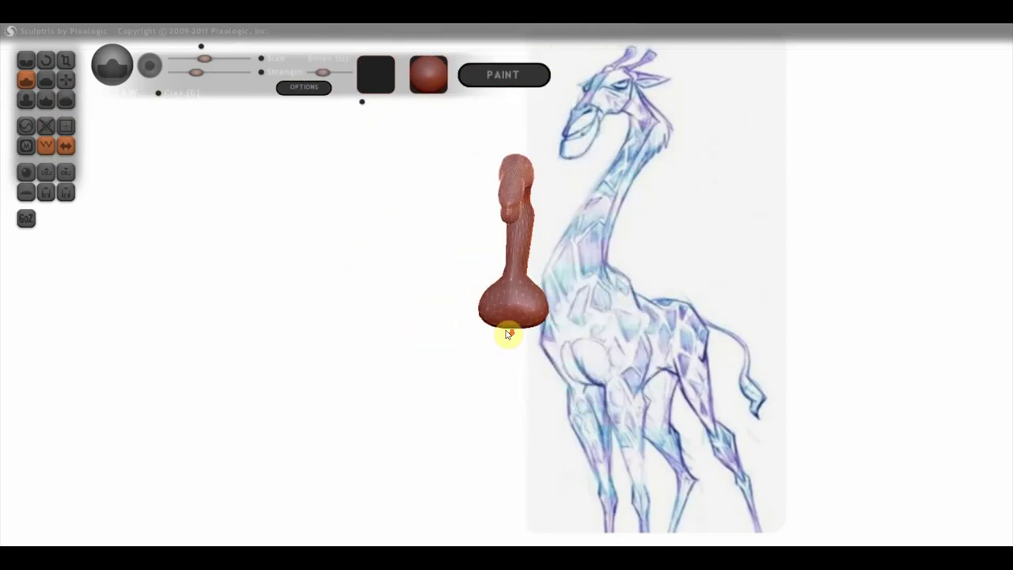
pyautogui.moveTo(513, 339)
pyautogui.mouseDown()
pyautogui.moveTo(522, 341)
pyautogui.moveTo(507, 317)
pyautogui.mouseUp()
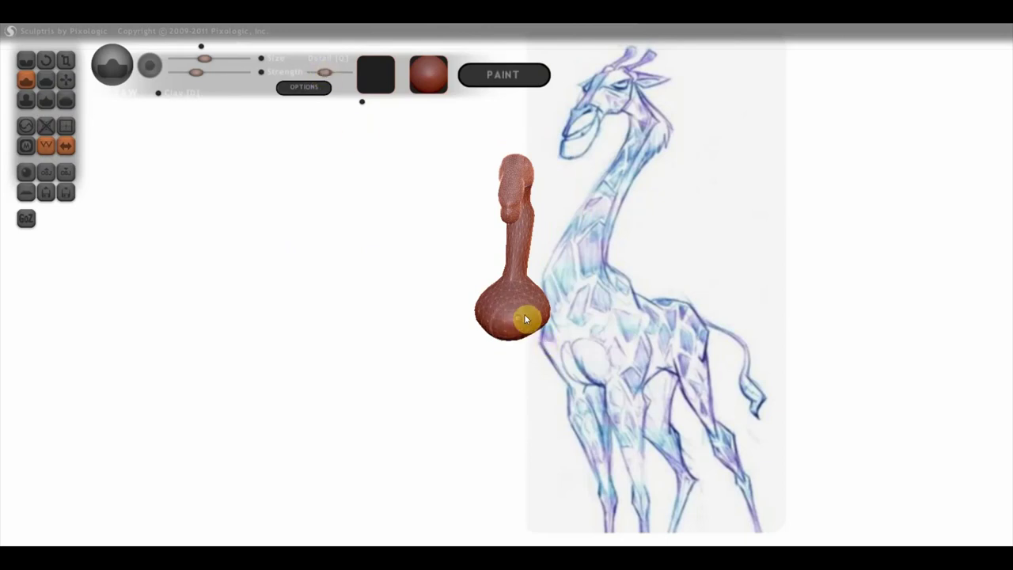
pyautogui.moveTo(486, 353)
pyautogui.mouseDown()
pyautogui.moveTo(210, 353)
pyautogui.moveTo(515, 337)
pyautogui.mouseUp()
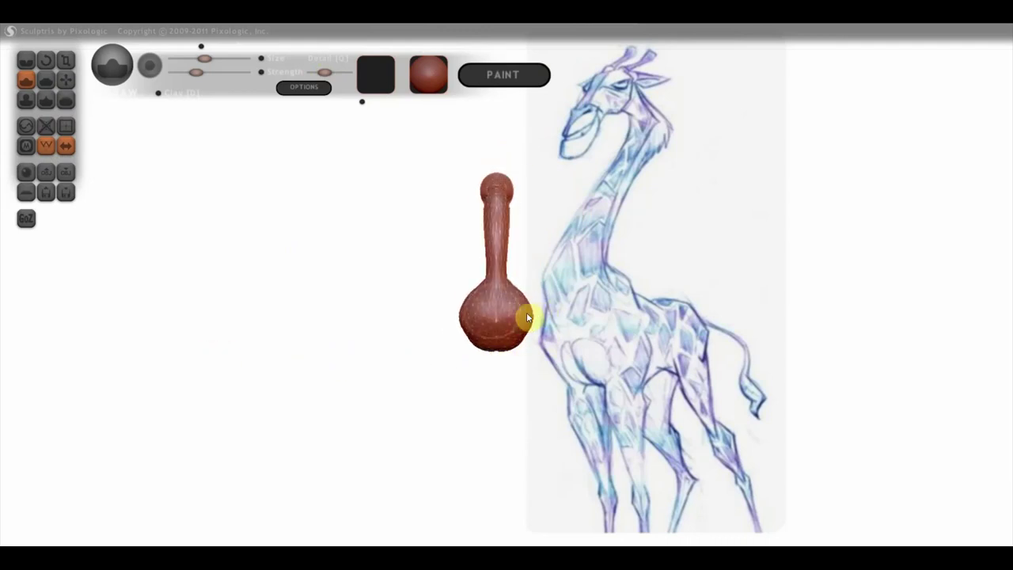
pyautogui.moveTo(491, 327)
pyautogui.mouseDown()
pyautogui.moveTo(511, 344)
pyautogui.moveTo(498, 389)
pyautogui.moveTo(508, 315)
pyautogui.mouseUp()
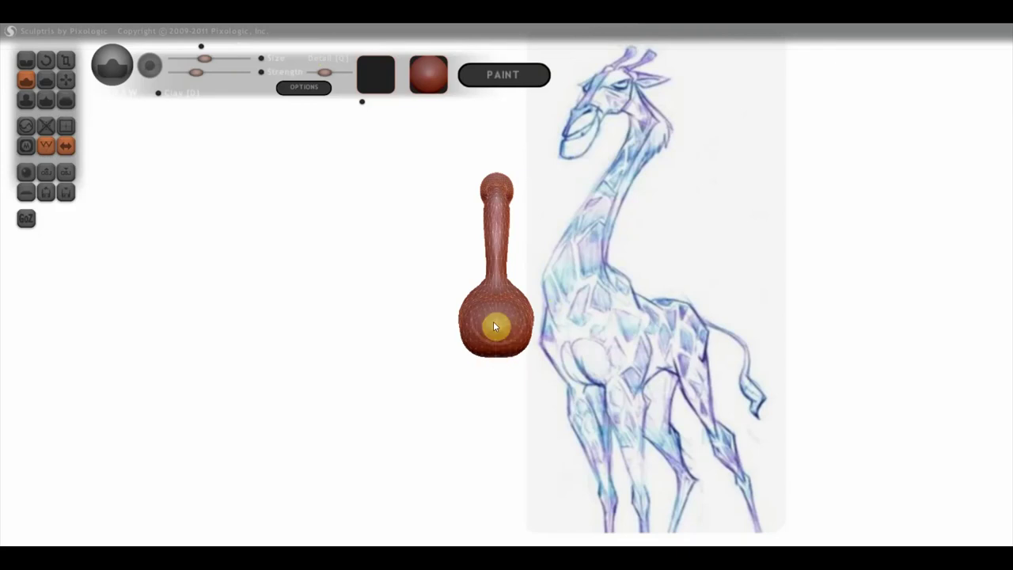
# Turn the model to a side view and align it, enlarged, over the sketch's neck
pyautogui.moveTo(511, 372)
pyautogui.mouseDown()
pyautogui.moveTo(645, 385)
pyautogui.moveTo(657, 403)
pyautogui.mouseUp()
pyautogui.moveTo(584, 399); pyautogui.dragTo(637, 369)
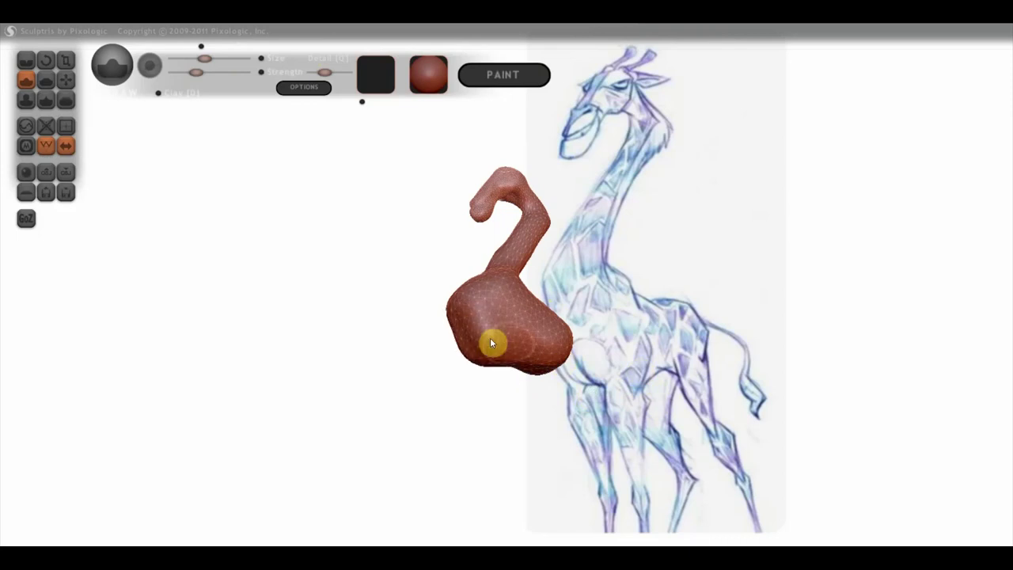
pyautogui.moveTo(545, 377); pyautogui.dragTo(536, 414)
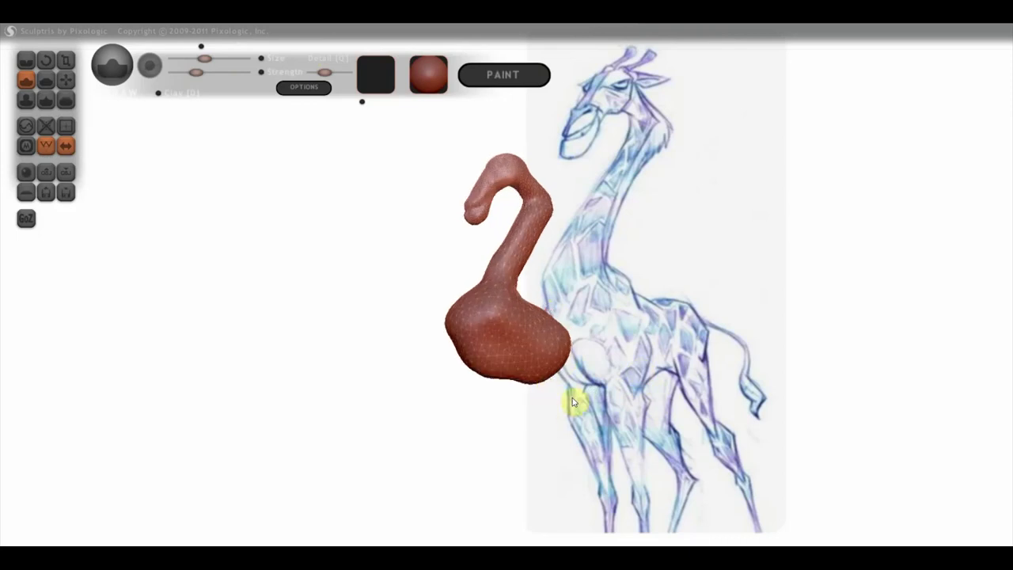
pyautogui.moveTo(634, 378)
pyautogui.mouseDown()
pyautogui.moveTo(701, 343)
pyautogui.moveTo(638, 380)
pyautogui.moveTo(656, 389)
pyautogui.mouseUp()
pyautogui.moveTo(656, 388); pyautogui.dragTo(769, 291, button='right')
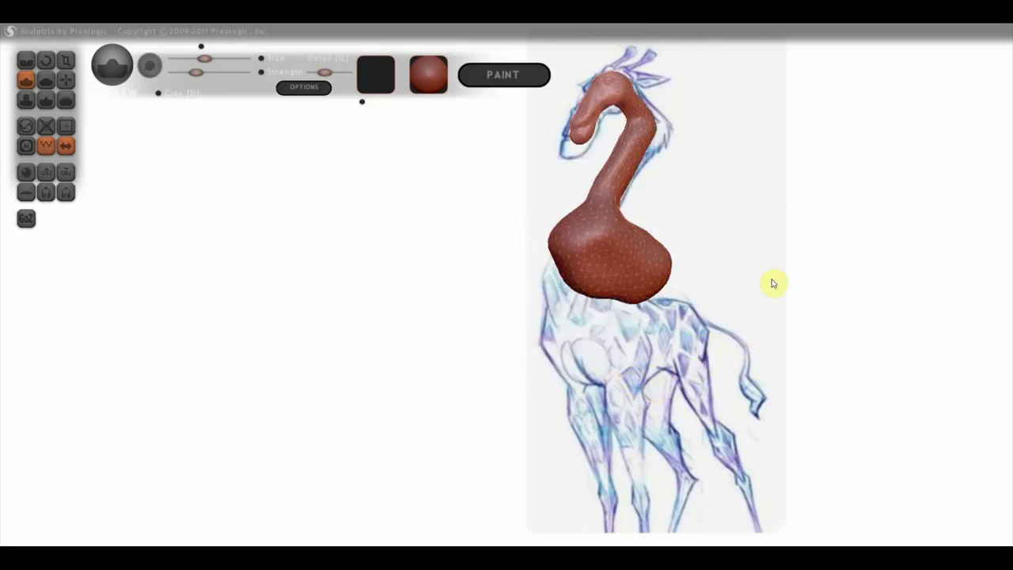
pyautogui.scroll(2, 771, 291)
pyautogui.keyDown('alt'); pyautogui.moveTo(773, 290); pyautogui.dragTo(746, 343); pyautogui.keyUp('alt')
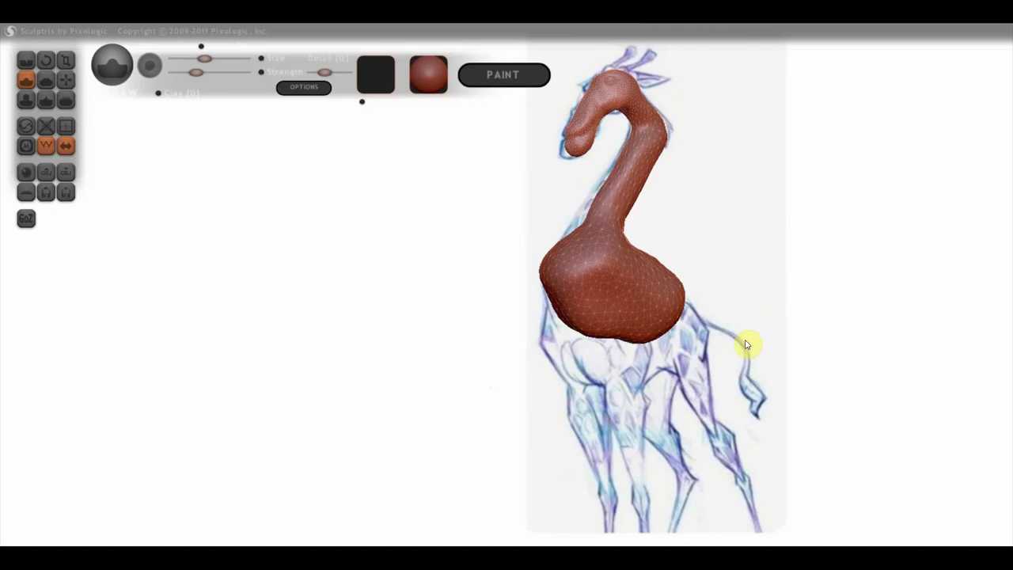
# With a larger Grab brush, pull the chest and body toward the sketch's torso, then hide the wireframe
pyautogui.click(66, 80)
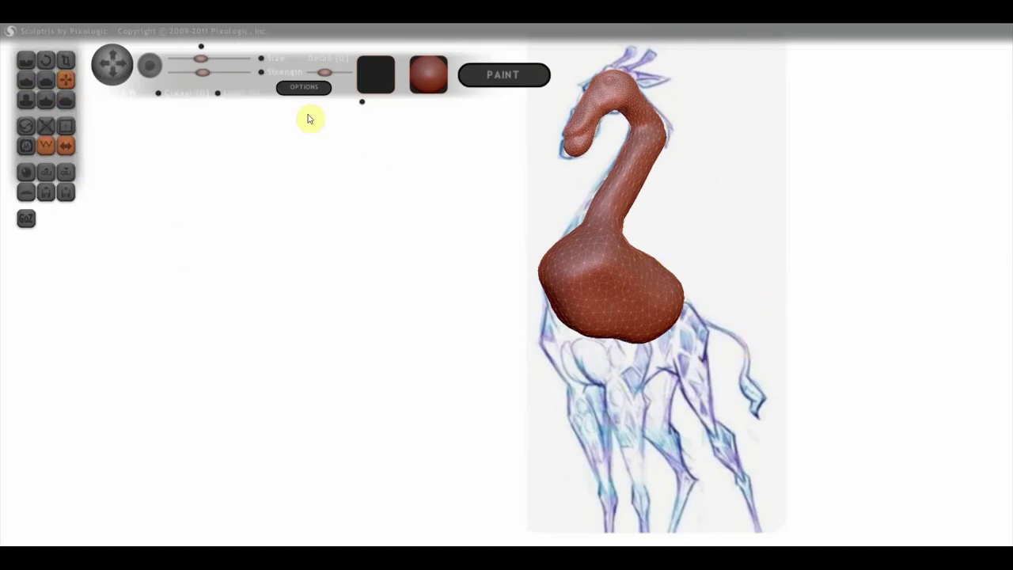
pyautogui.moveTo(200, 58); pyautogui.dragTo(216, 59)
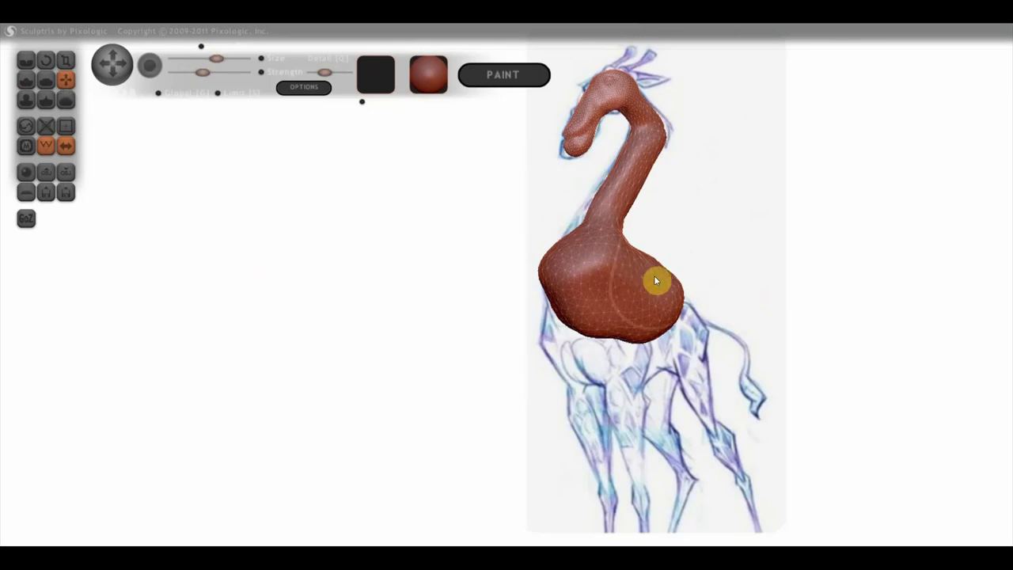
pyautogui.moveTo(654, 276); pyautogui.dragTo(662, 325)
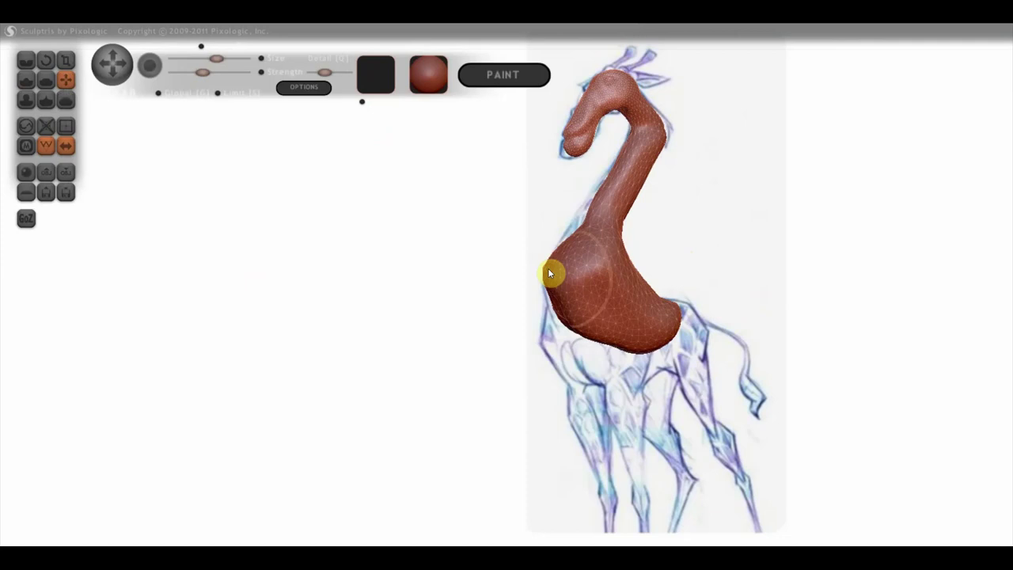
pyautogui.moveTo(565, 283)
pyautogui.mouseDown()
pyautogui.moveTo(581, 233)
pyautogui.moveTo(560, 387)
pyautogui.mouseUp()
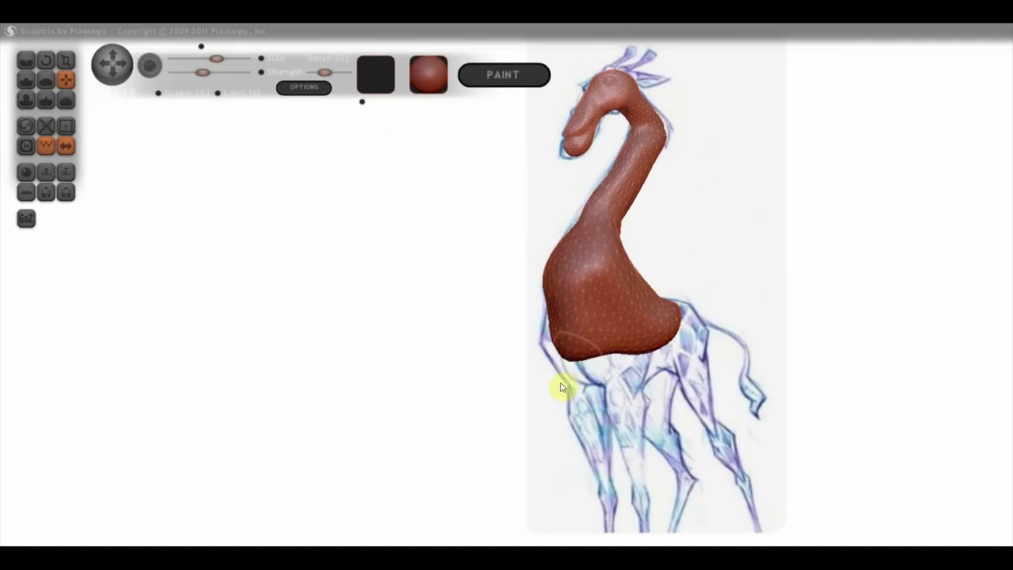
pyautogui.moveTo(620, 353)
pyautogui.mouseDown()
pyautogui.moveTo(619, 401)
pyautogui.moveTo(630, 380)
pyautogui.mouseUp()
pyautogui.moveTo(680, 328); pyautogui.dragTo(728, 343)
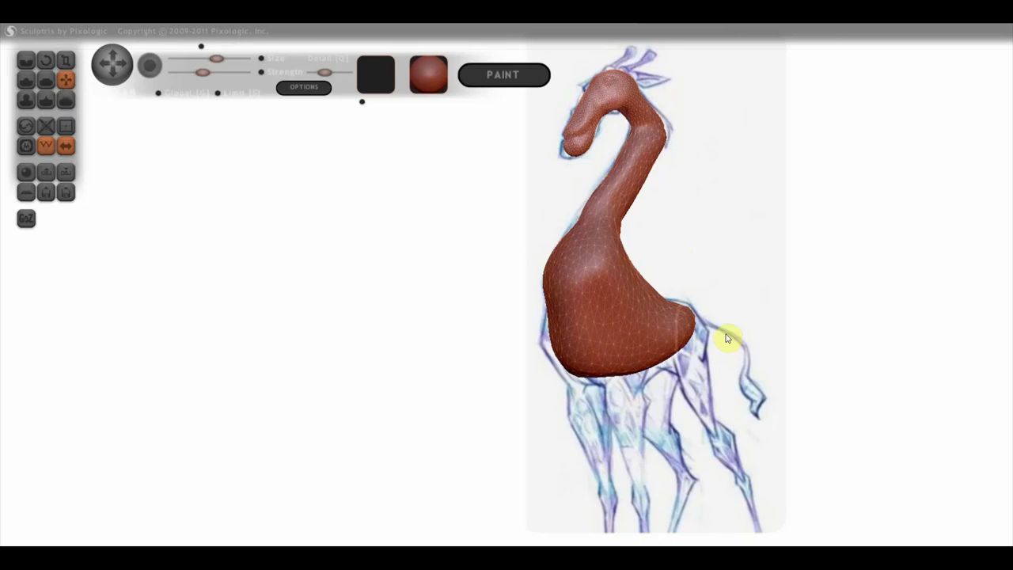
pyautogui.moveTo(729, 337)
pyautogui.mouseDown()
pyautogui.moveTo(637, 371)
pyautogui.moveTo(633, 360)
pyautogui.moveTo(578, 362)
pyautogui.moveTo(762, 343)
pyautogui.moveTo(754, 355)
pyautogui.moveTo(581, 381)
pyautogui.mouseUp()
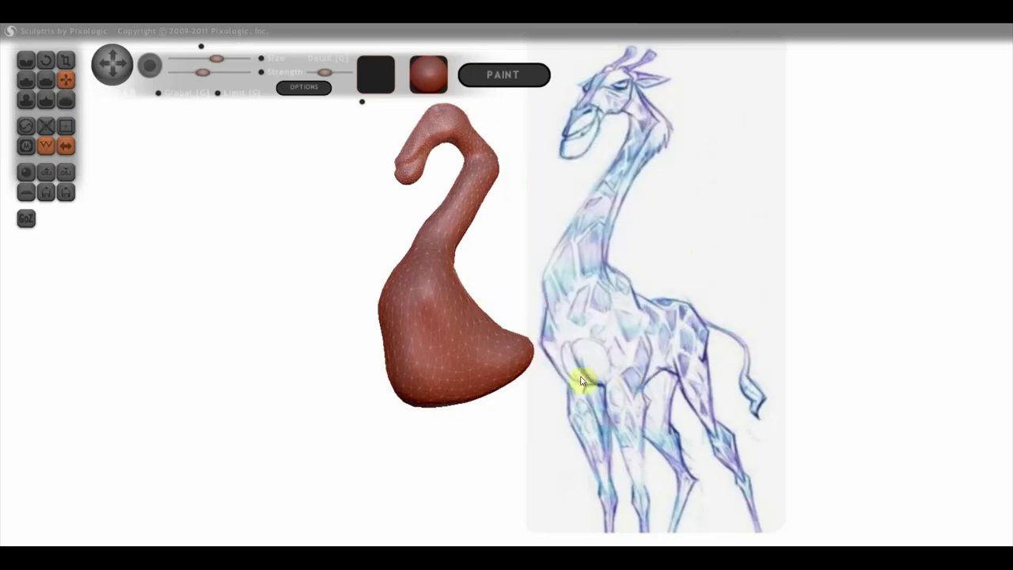
pyautogui.click(78, 174)
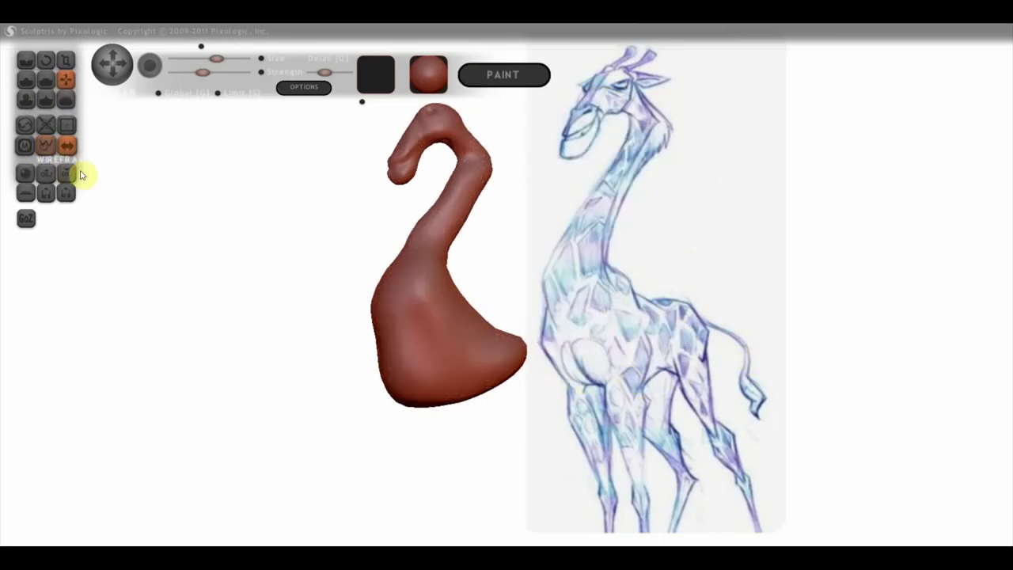
# Use the Draw brush to enlarge the bulge at the body's lower right toward the hindquarters
pyautogui.moveTo(508, 306)
pyautogui.mouseDown()
pyautogui.moveTo(502, 340)
pyautogui.moveTo(534, 384)
pyautogui.mouseUp()
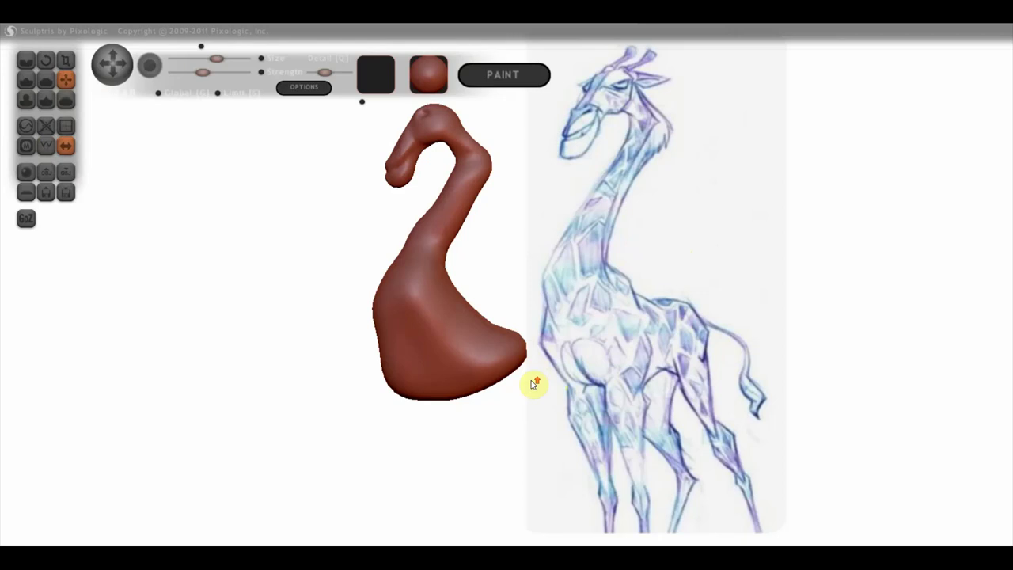
pyautogui.scroll(3, 534, 384)
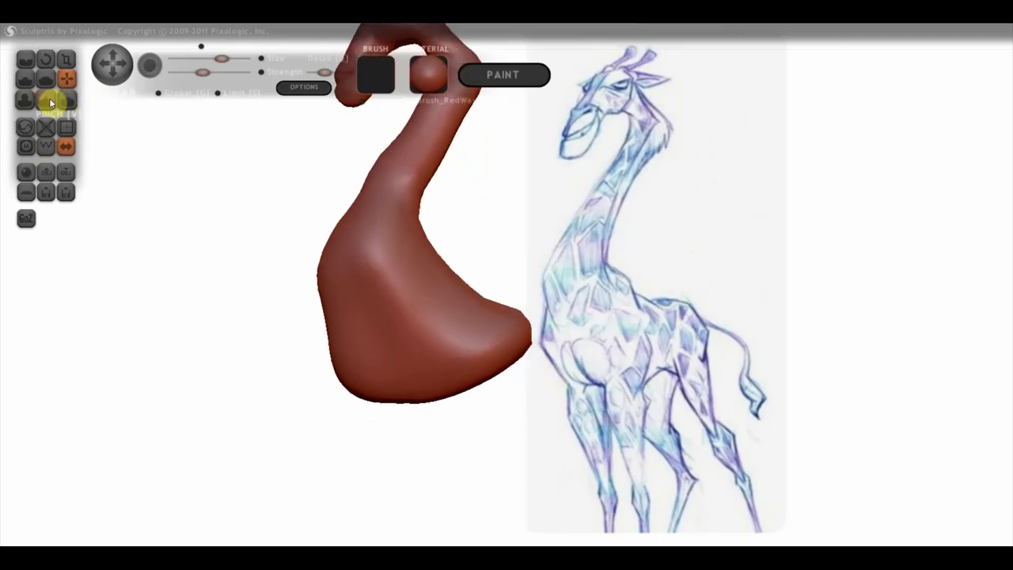
pyautogui.click(26, 82)
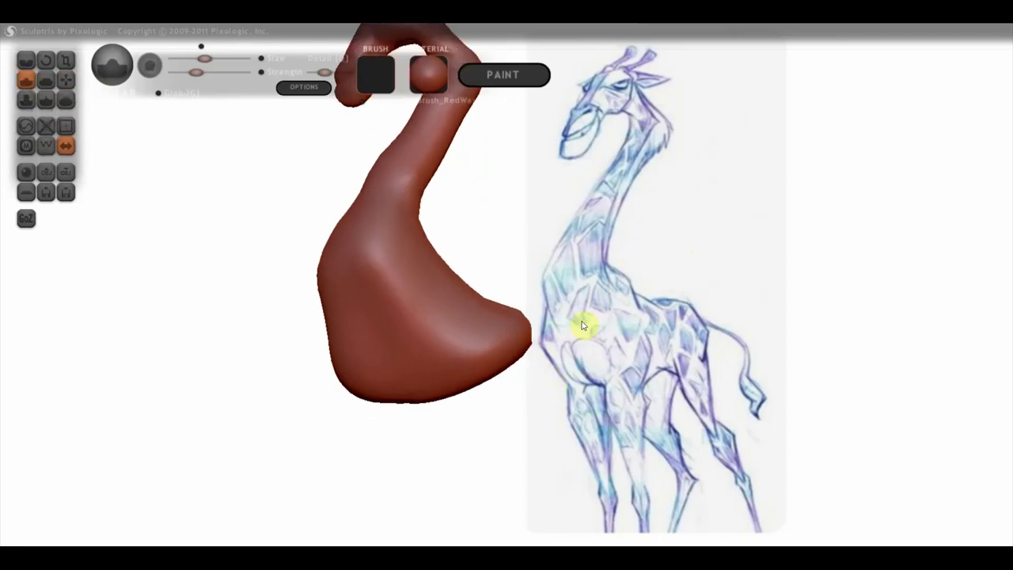
pyautogui.scroll(-2, 507, 342)
pyautogui.scroll(-1, 510, 332)
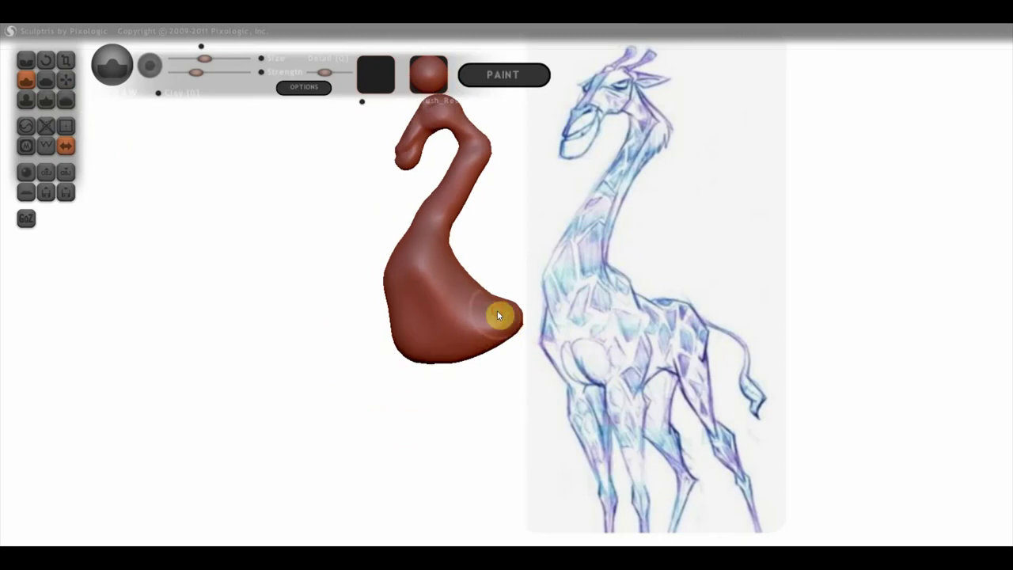
pyautogui.moveTo(538, 323)
pyautogui.mouseDown()
pyautogui.moveTo(469, 351)
pyautogui.moveTo(517, 334)
pyautogui.moveTo(527, 271)
pyautogui.mouseUp()
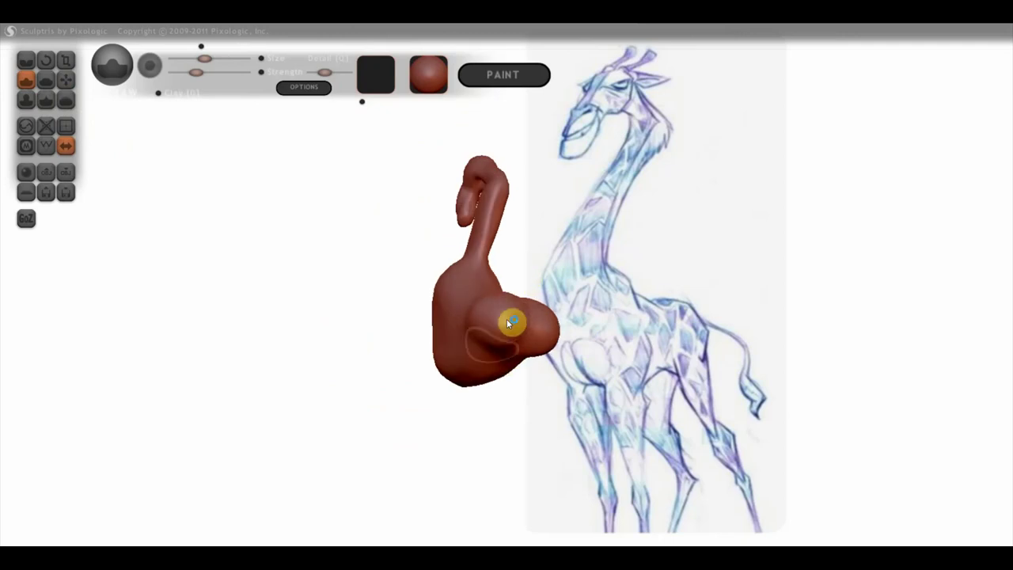
pyautogui.moveTo(528, 337)
pyautogui.mouseDown()
pyautogui.moveTo(521, 308)
pyautogui.moveTo(628, 384)
pyautogui.moveTo(660, 361)
pyautogui.mouseUp()
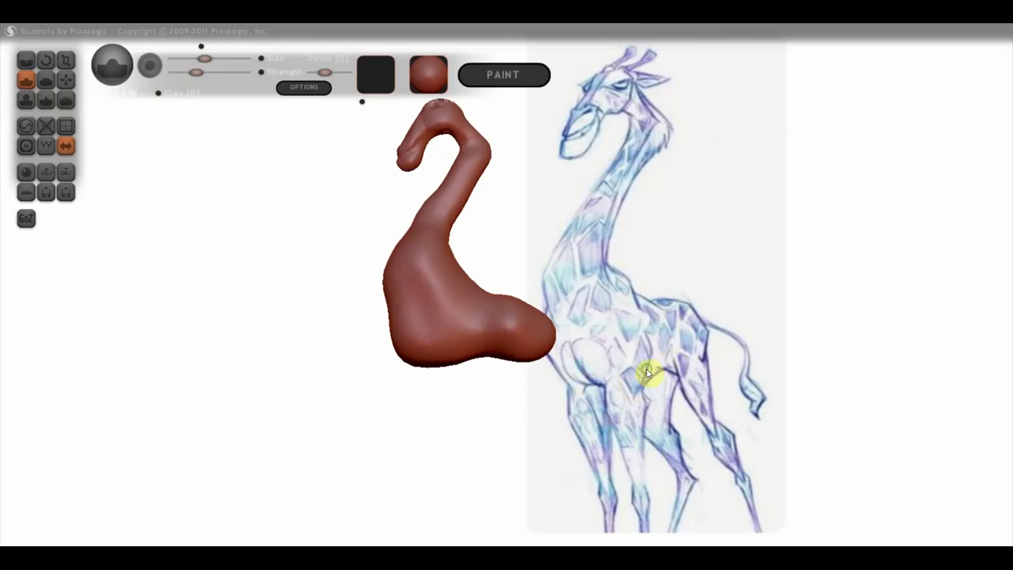
pyautogui.moveTo(572, 375)
pyautogui.mouseDown()
pyautogui.moveTo(508, 359)
pyautogui.moveTo(460, 314)
pyautogui.mouseUp()
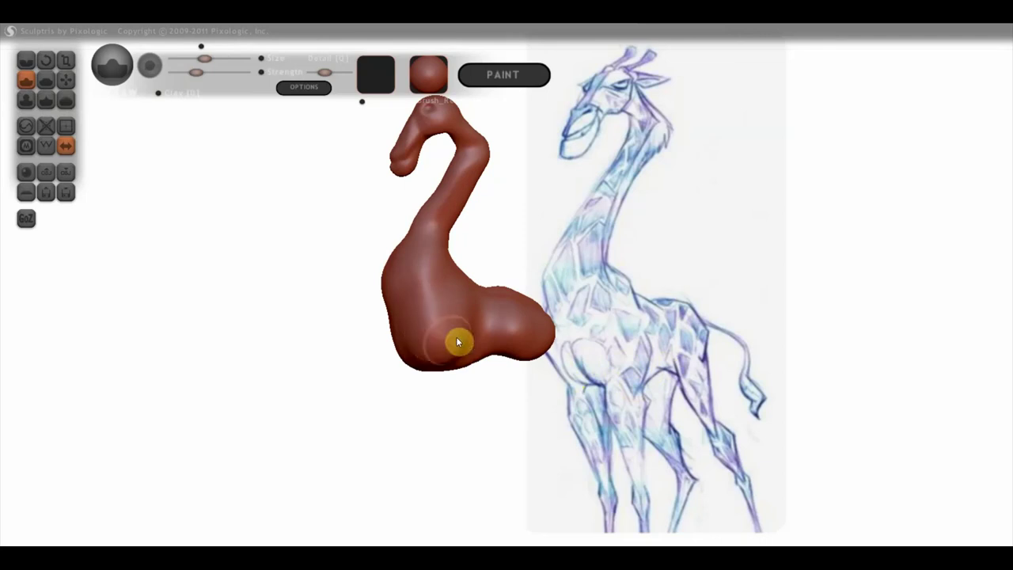
pyautogui.moveTo(455, 342); pyautogui.dragTo(518, 316)
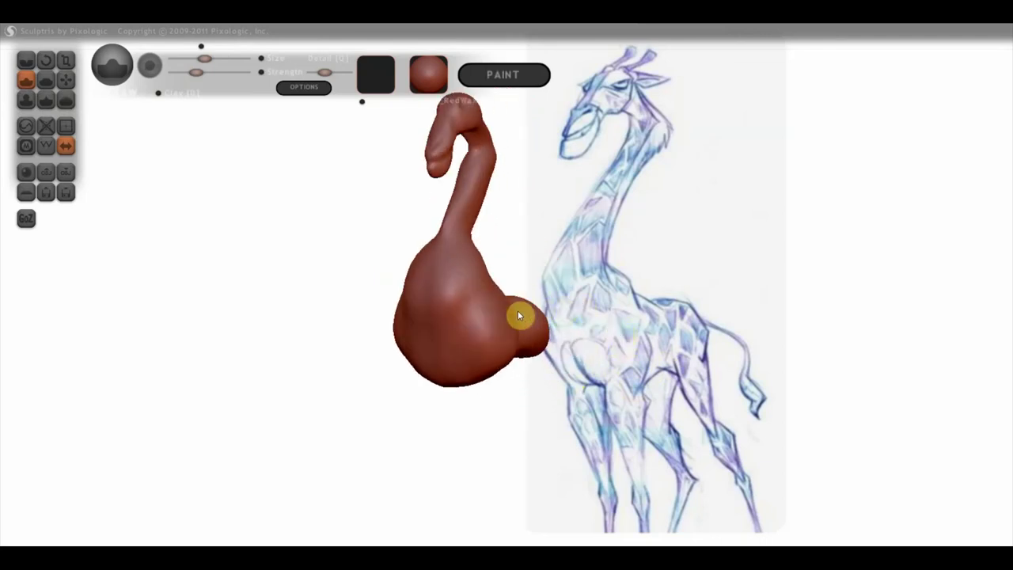
# Flatten the side of the body and check the neck and head from several angles
pyautogui.click(46, 80)
pyautogui.moveTo(506, 269); pyautogui.dragTo(463, 314)
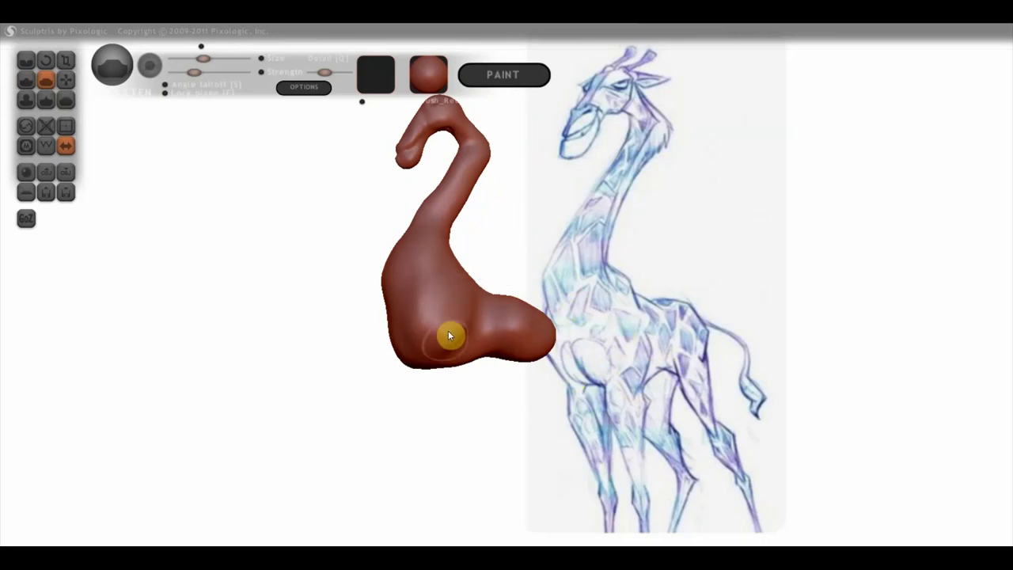
pyautogui.moveTo(420, 302); pyautogui.dragTo(425, 320)
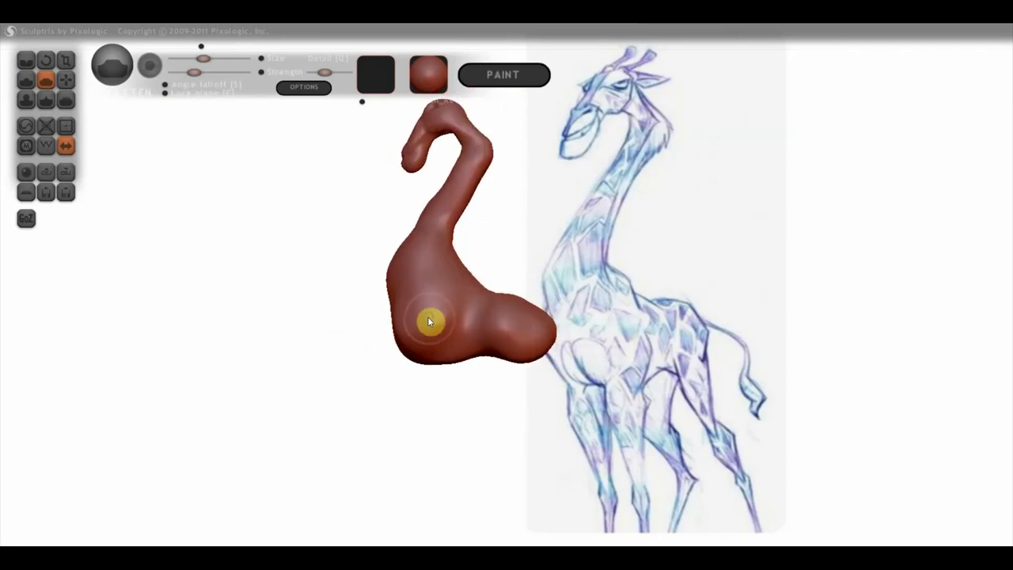
pyautogui.moveTo(520, 315)
pyautogui.mouseDown()
pyautogui.moveTo(494, 299)
pyautogui.moveTo(537, 297)
pyautogui.mouseUp()
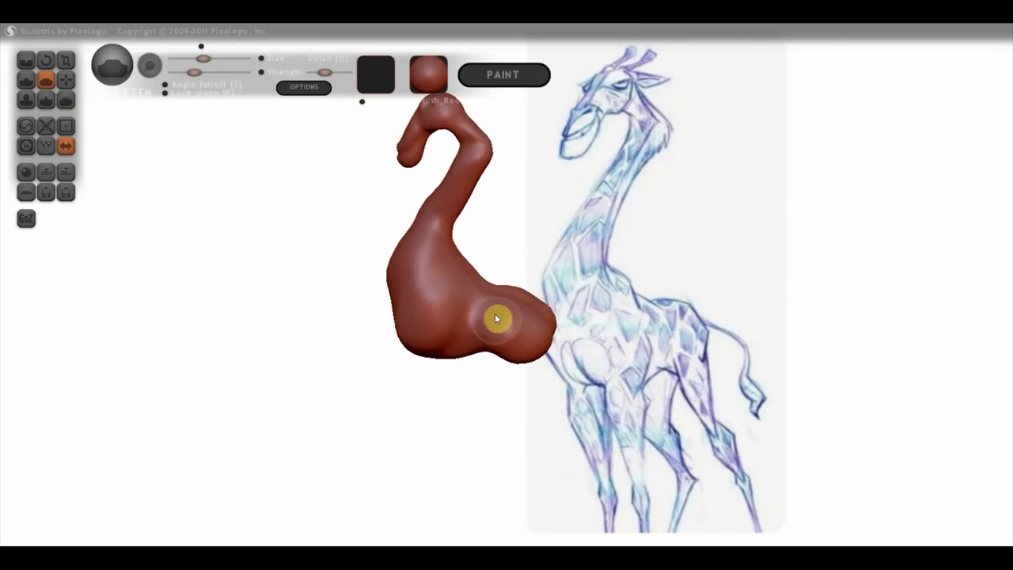
pyautogui.moveTo(479, 345); pyautogui.dragTo(482, 309)
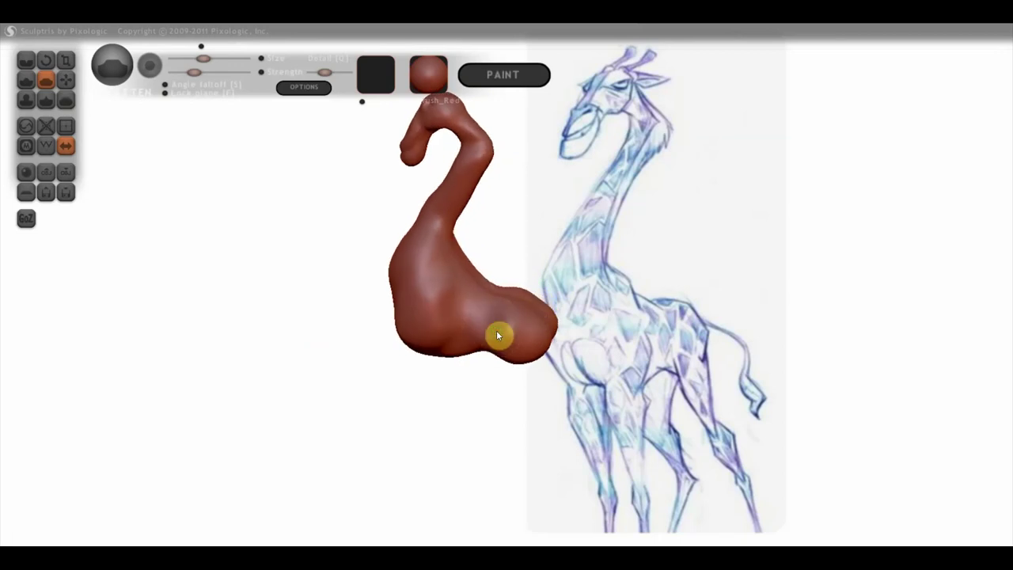
pyautogui.moveTo(496, 302)
pyautogui.mouseDown()
pyautogui.moveTo(515, 325)
pyautogui.moveTo(506, 330)
pyautogui.moveTo(574, 317)
pyautogui.moveTo(575, 326)
pyautogui.mouseUp()
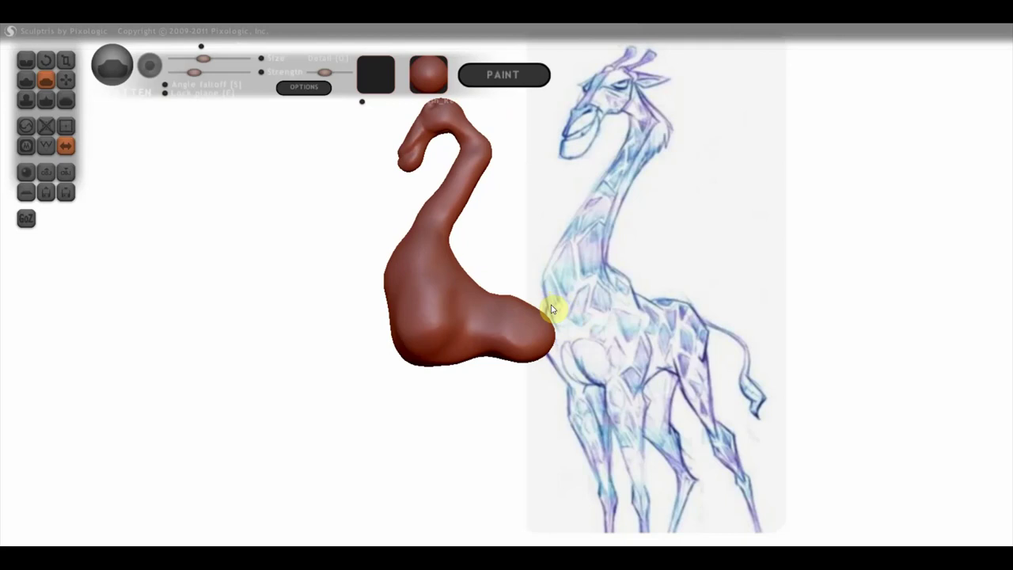
pyautogui.click(63, 80)
# Zoom in and drag the lower body's underside down with Grab, then rotate to check its lower edge
pyautogui.moveTo(579, 317)
pyautogui.mouseDown()
pyautogui.moveTo(529, 325)
pyautogui.moveTo(567, 335)
pyautogui.mouseUp()
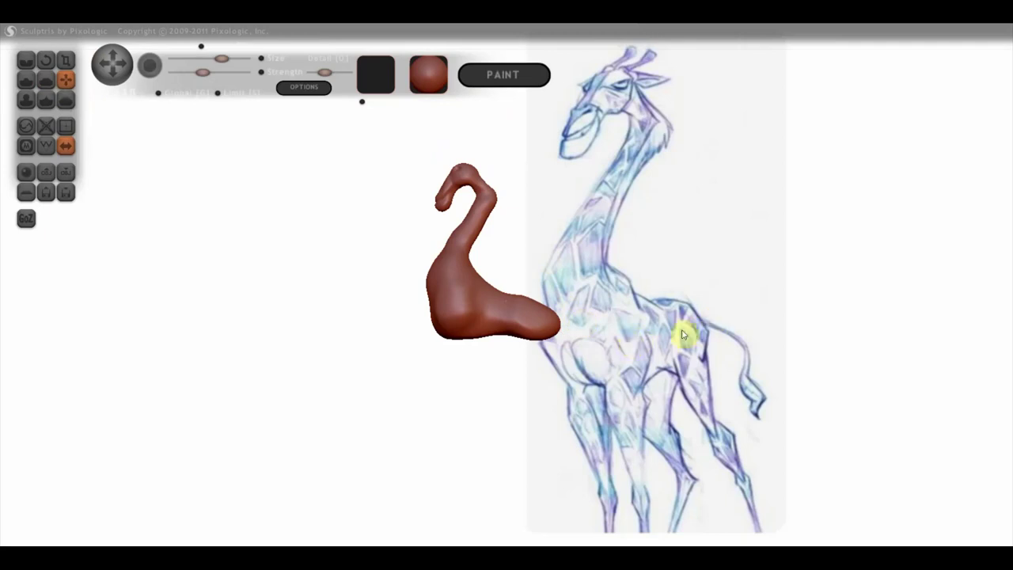
pyautogui.scroll(2, 488, 342)
pyautogui.scroll(3, 483, 356)
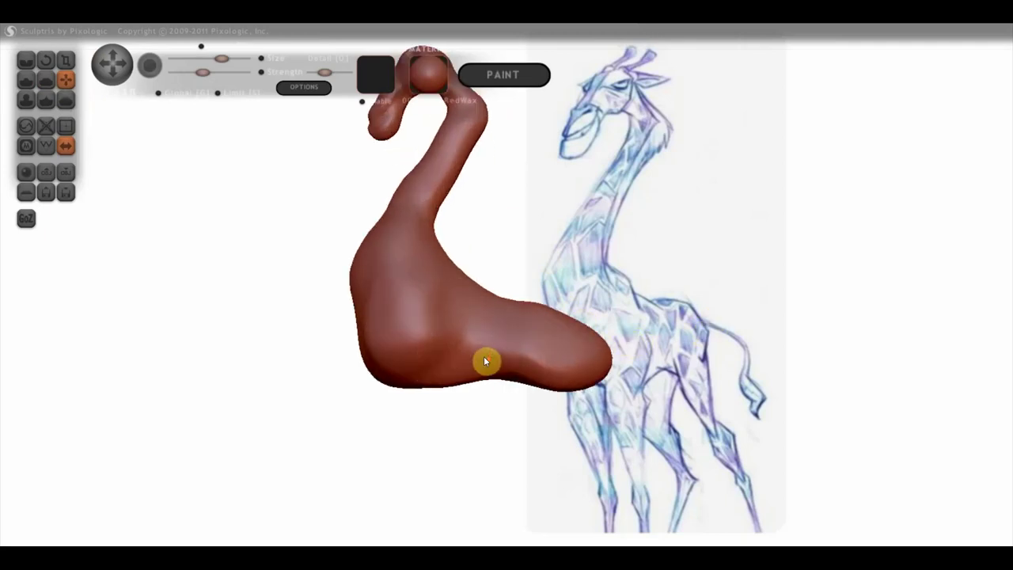
pyautogui.moveTo(479, 366)
pyautogui.mouseDown()
pyautogui.moveTo(479, 388)
pyautogui.moveTo(422, 394)
pyautogui.moveTo(423, 407)
pyautogui.moveTo(464, 377)
pyautogui.moveTo(615, 390)
pyautogui.moveTo(606, 369)
pyautogui.moveTo(583, 413)
pyautogui.mouseUp()
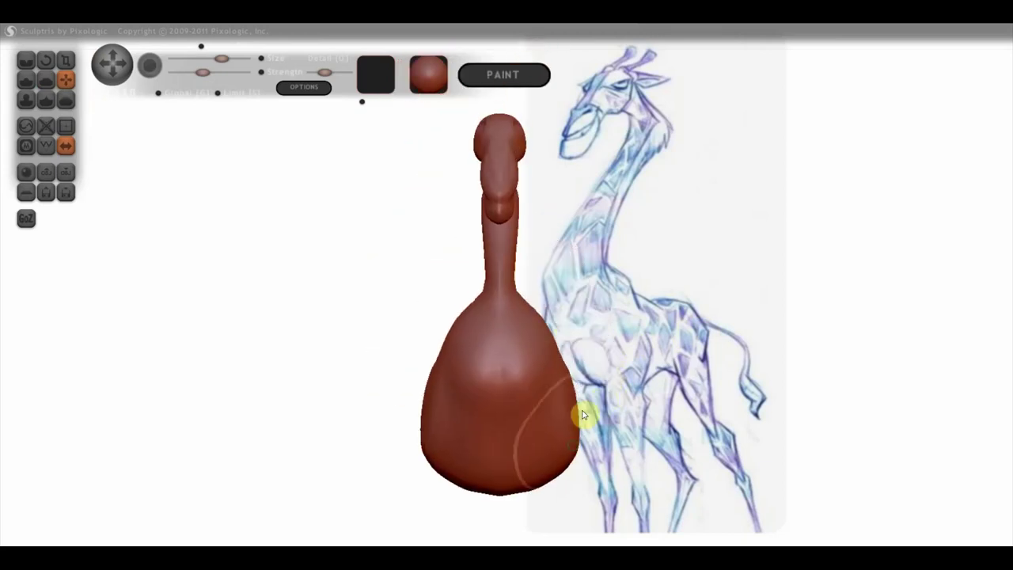
pyautogui.moveTo(572, 315)
pyautogui.mouseDown()
pyautogui.moveTo(527, 327)
pyautogui.moveTo(565, 316)
pyautogui.mouseUp()
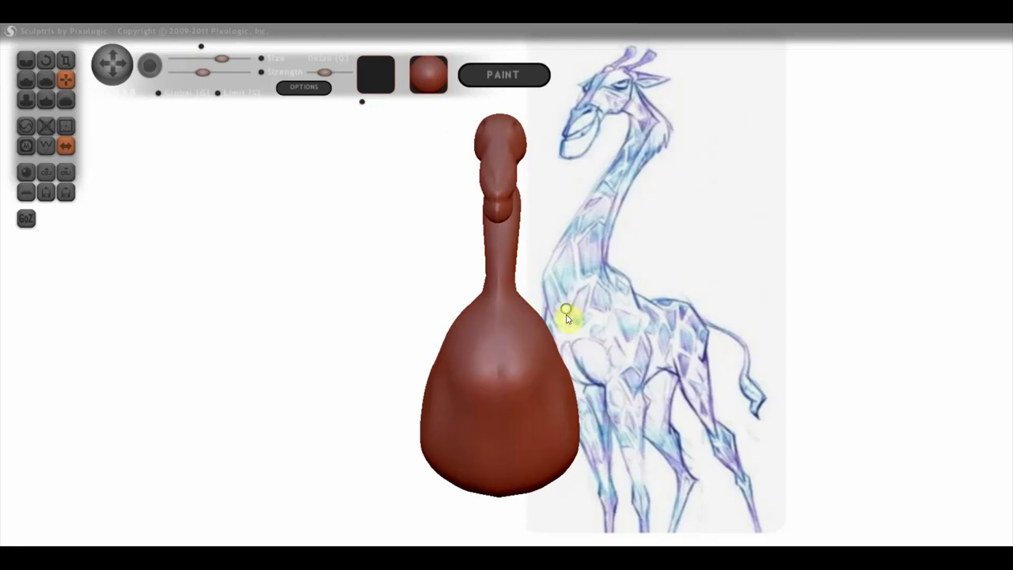
pyautogui.scroll(-2, 569, 404)
pyautogui.moveTo(569, 403); pyautogui.dragTo(559, 396)
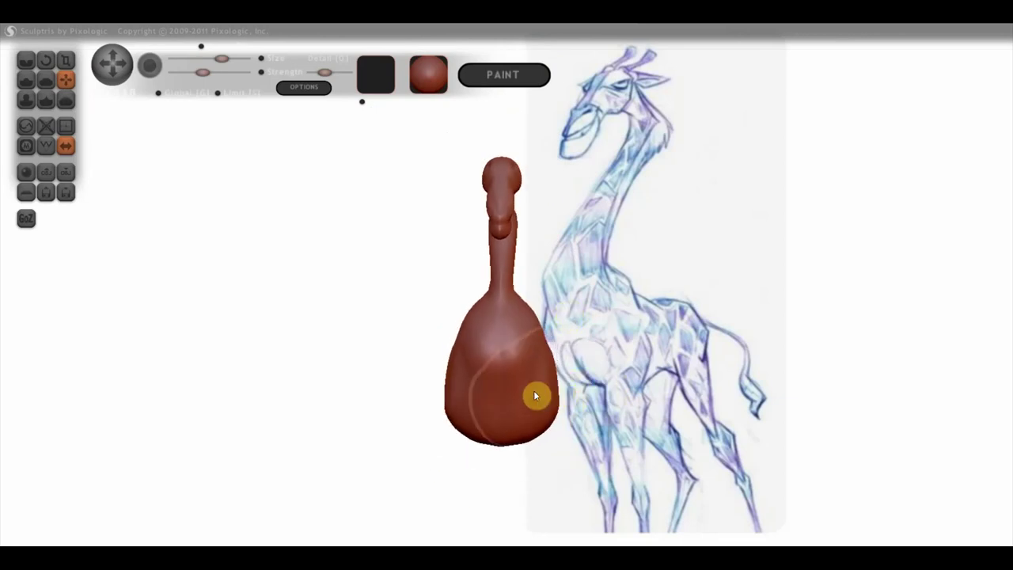
pyautogui.moveTo(452, 414)
pyautogui.mouseDown()
pyautogui.moveTo(478, 416)
pyautogui.moveTo(458, 385)
pyautogui.moveTo(477, 387)
pyautogui.moveTo(450, 402)
pyautogui.moveTo(332, 388)
pyautogui.mouseUp()
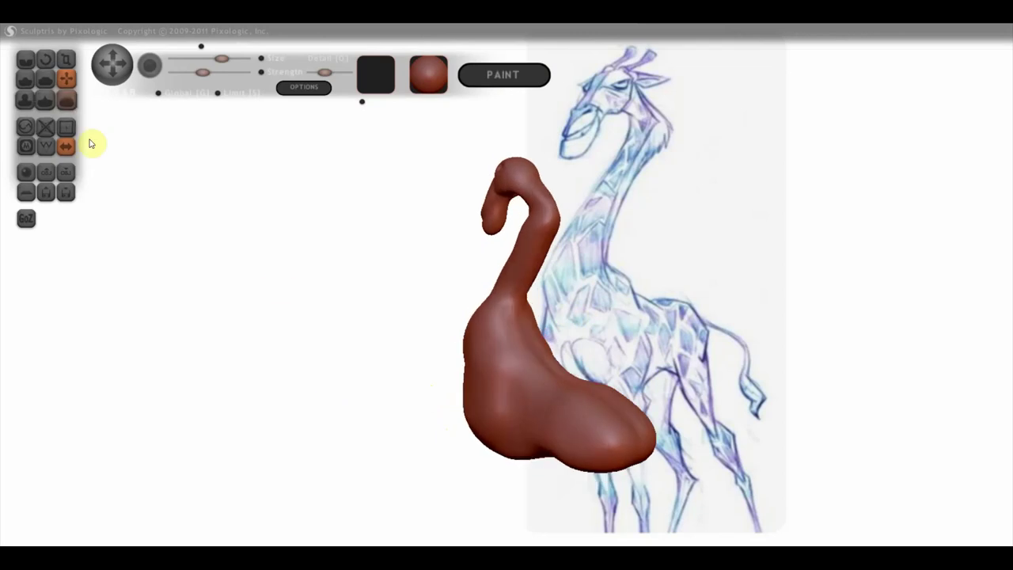
pyautogui.click(16, 85)
# Stroke volume onto the chest and belly, add a small lower-belly bump, and turn to a front view
pyautogui.scroll(2, 521, 370)
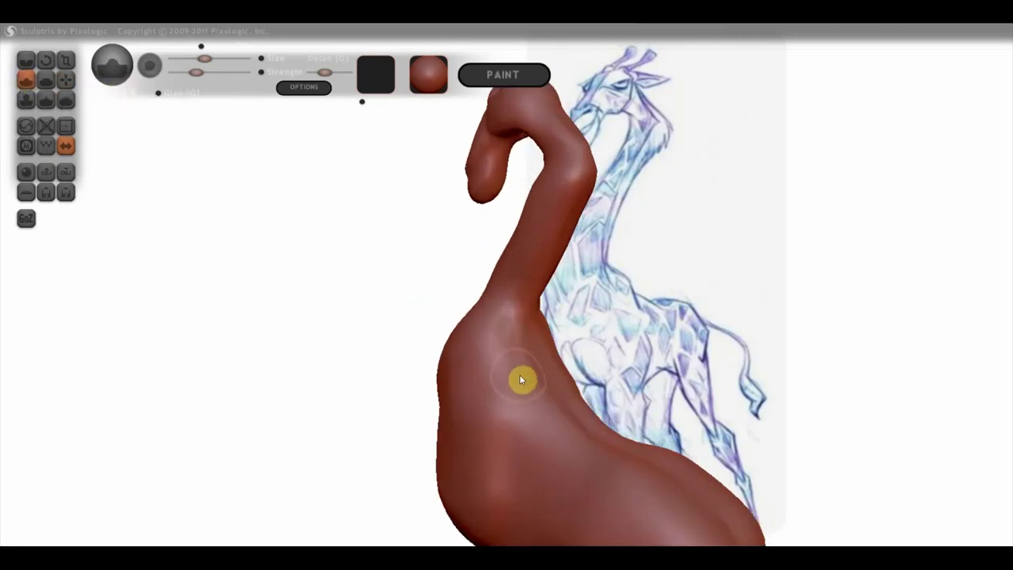
pyautogui.moveTo(498, 379)
pyautogui.mouseDown()
pyautogui.moveTo(515, 388)
pyautogui.moveTo(524, 435)
pyautogui.mouseUp()
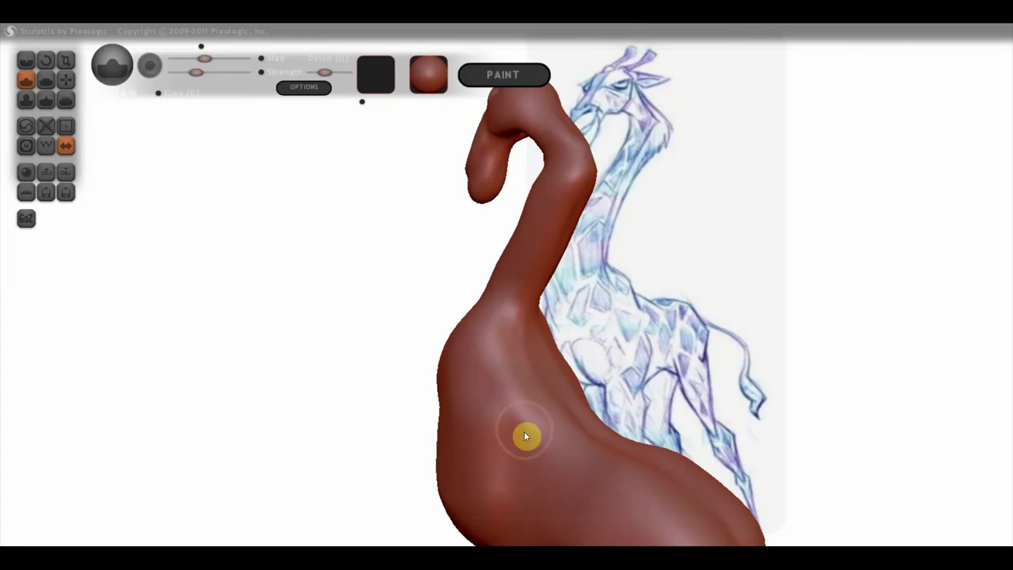
pyautogui.moveTo(502, 369)
pyautogui.mouseDown()
pyautogui.moveTo(532, 443)
pyautogui.moveTo(528, 401)
pyautogui.mouseUp()
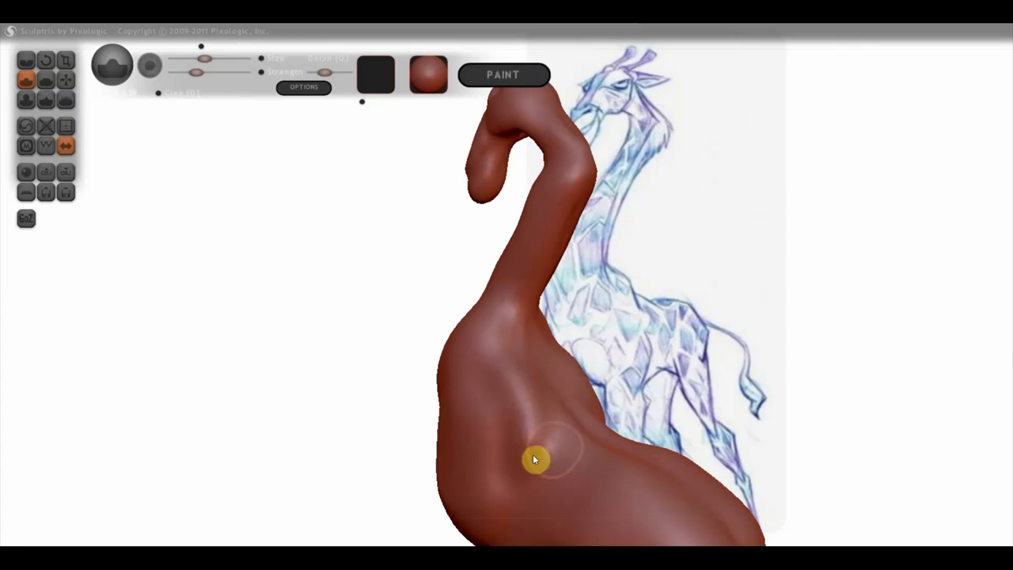
pyautogui.scroll(-3, 567, 449)
pyautogui.scroll(-2, 576, 448)
pyautogui.moveTo(576, 448)
pyautogui.mouseDown()
pyautogui.moveTo(599, 459)
pyautogui.moveTo(646, 447)
pyautogui.mouseUp()
pyautogui.click(522, 417)
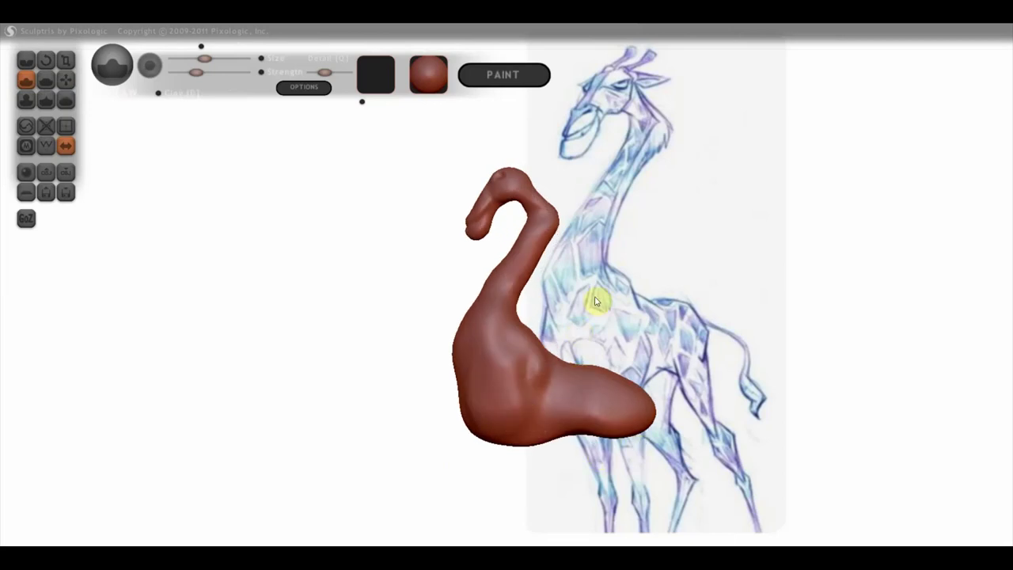
pyautogui.moveTo(528, 313)
pyautogui.mouseDown(button='right')
pyautogui.moveTo(562, 353)
pyautogui.moveTo(581, 355)
pyautogui.mouseUp(button='right')
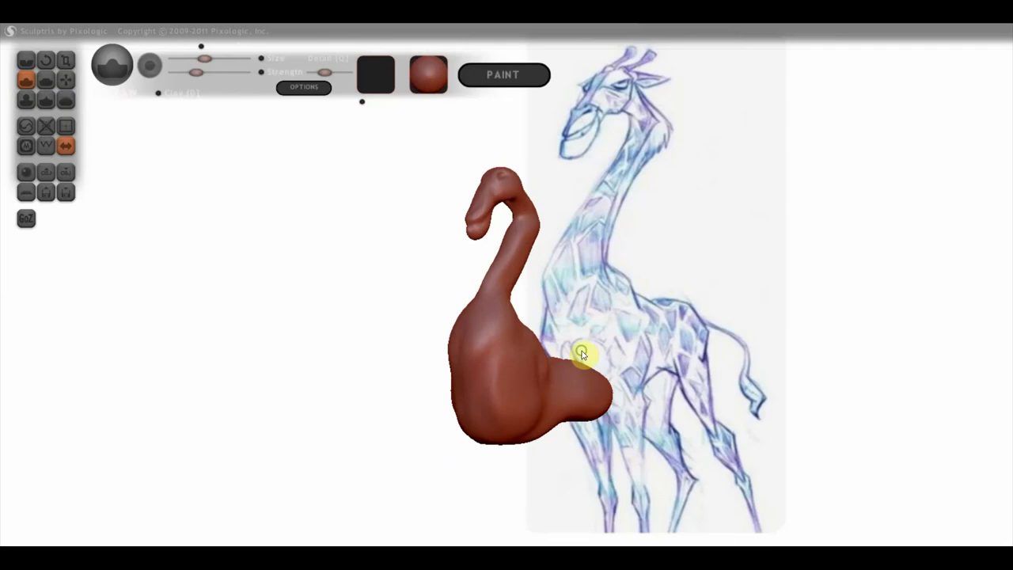
pyautogui.moveTo(501, 317); pyautogui.dragTo(546, 344, button='right')
pyautogui.scroll(1, 496, 328)
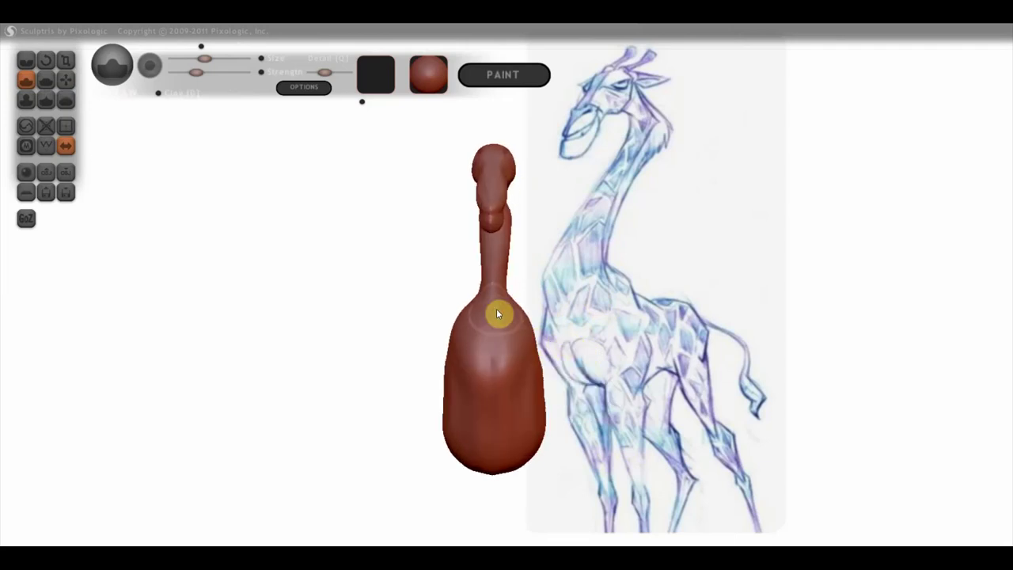
pyautogui.moveTo(492, 355); pyautogui.dragTo(506, 350, button='right')
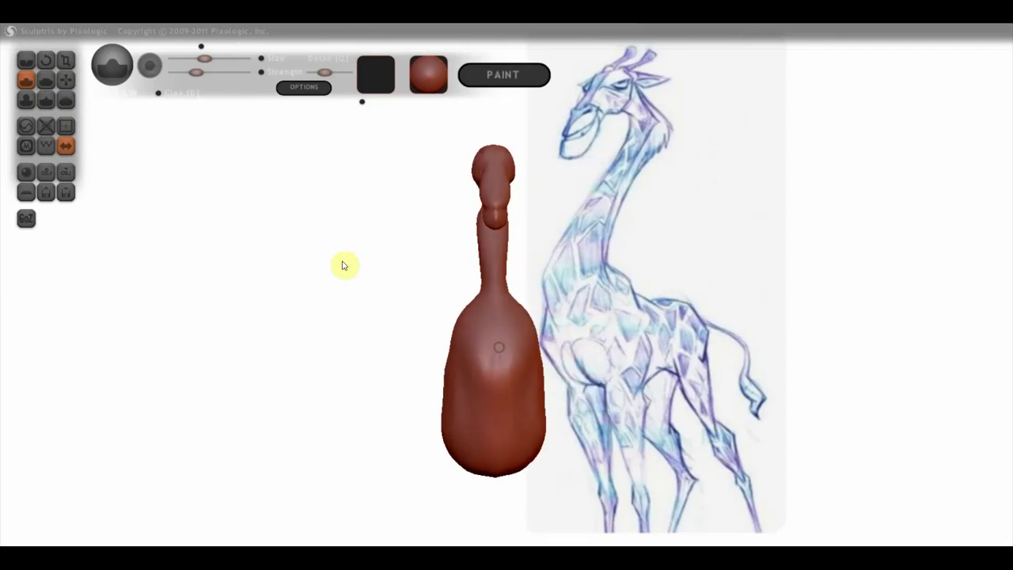
pyautogui.click(33, 78)
# Carve a V-shaped crease and short dents into the front of the body, undoing one bad stroke
pyautogui.moveTo(462, 360); pyautogui.dragTo(481, 346)
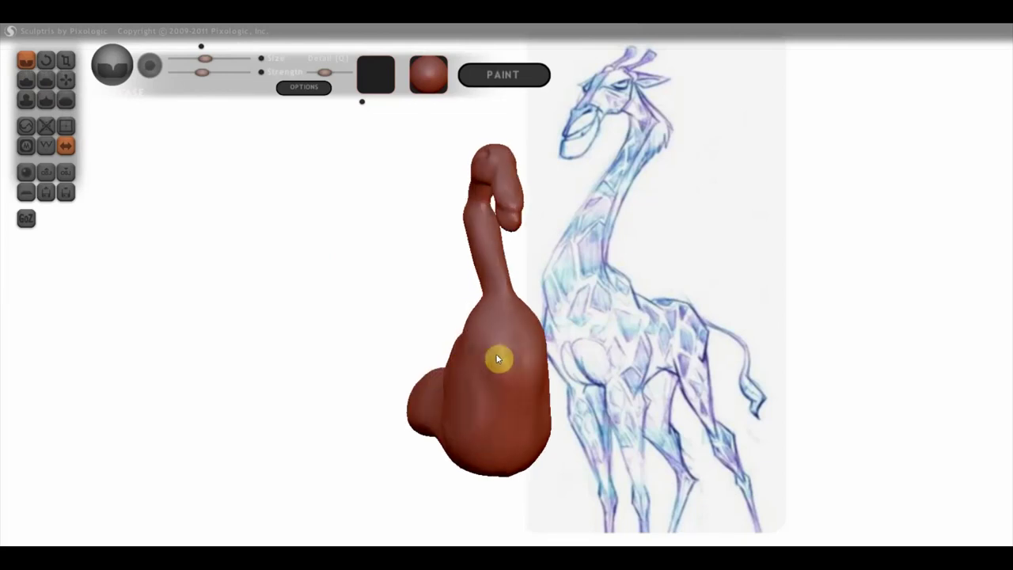
pyautogui.hotkey('ctrl', 'z')
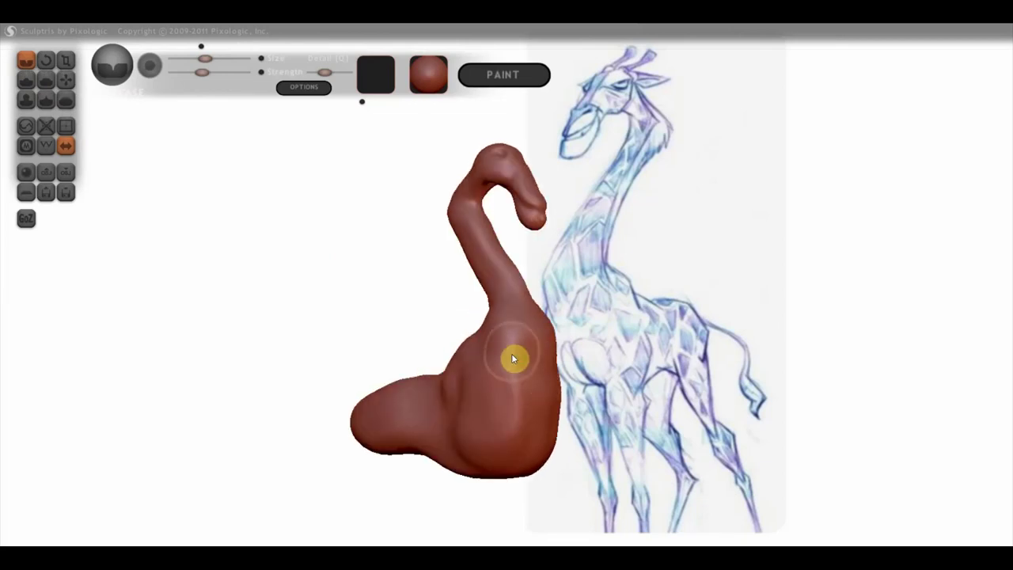
pyautogui.moveTo(568, 366)
pyautogui.mouseDown()
pyautogui.moveTo(335, 368)
pyautogui.moveTo(346, 362)
pyautogui.mouseUp()
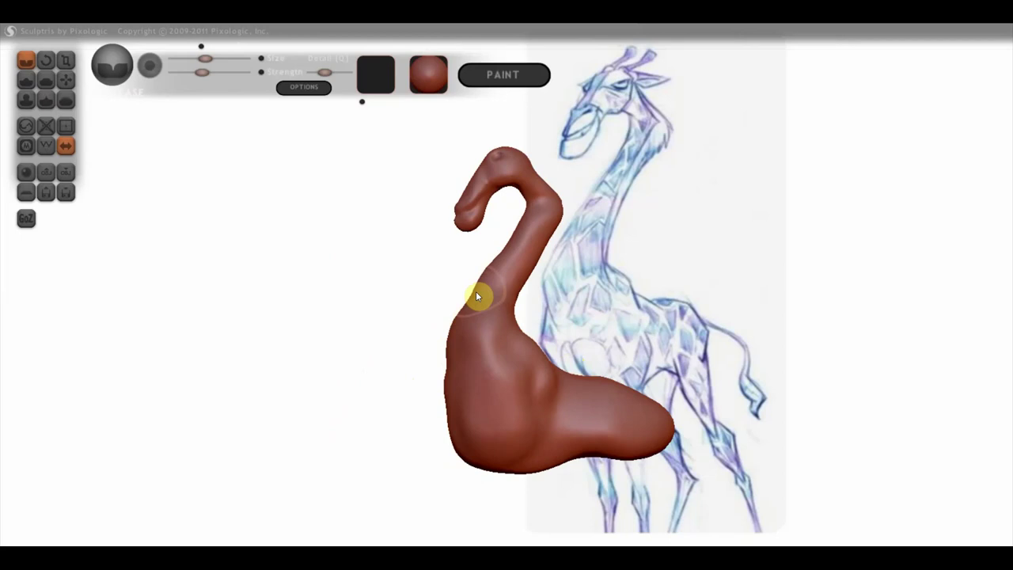
pyautogui.moveTo(599, 332)
pyautogui.mouseDown()
pyautogui.moveTo(539, 342)
pyautogui.moveTo(633, 327)
pyautogui.moveTo(493, 335)
pyautogui.moveTo(575, 336)
pyautogui.mouseUp()
pyautogui.moveTo(444, 400); pyautogui.dragTo(457, 461)
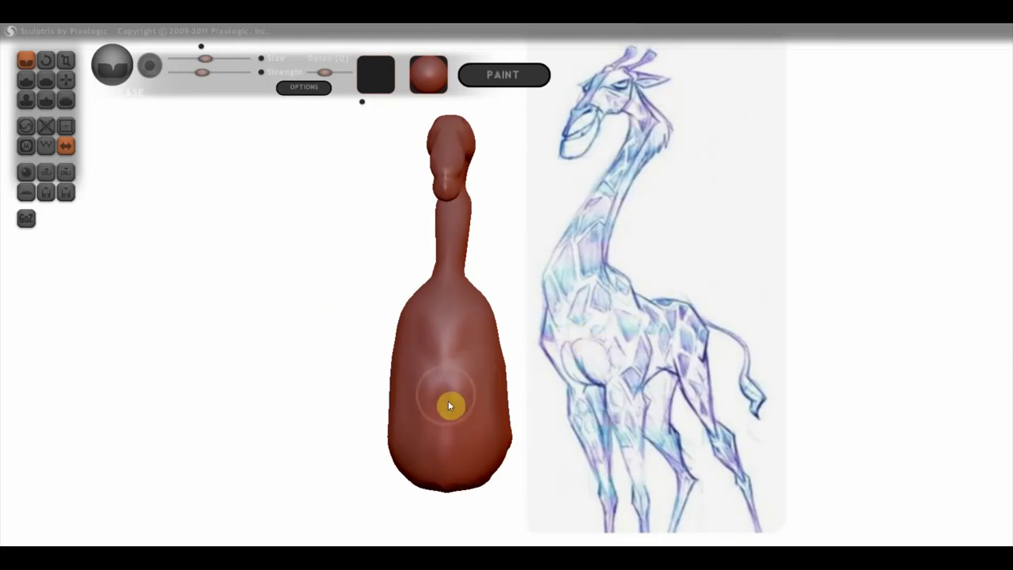
pyautogui.moveTo(449, 400); pyautogui.dragTo(461, 425)
pyautogui.moveTo(483, 485)
pyautogui.mouseDown()
pyautogui.moveTo(447, 490)
pyautogui.moveTo(393, 468)
pyautogui.moveTo(399, 420)
pyautogui.moveTo(412, 451)
pyautogui.mouseUp()
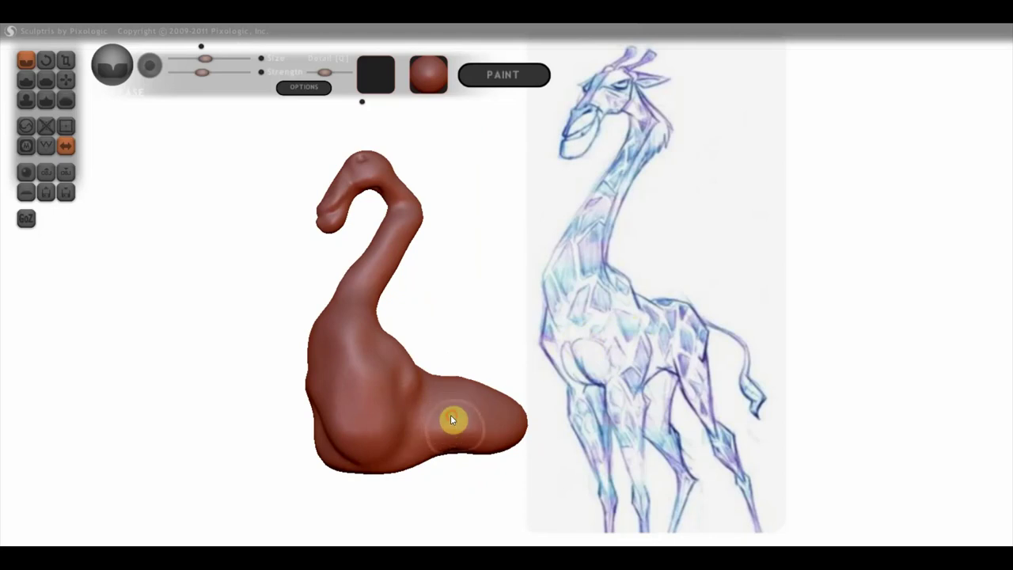
pyautogui.moveTo(454, 424); pyautogui.dragTo(507, 443)
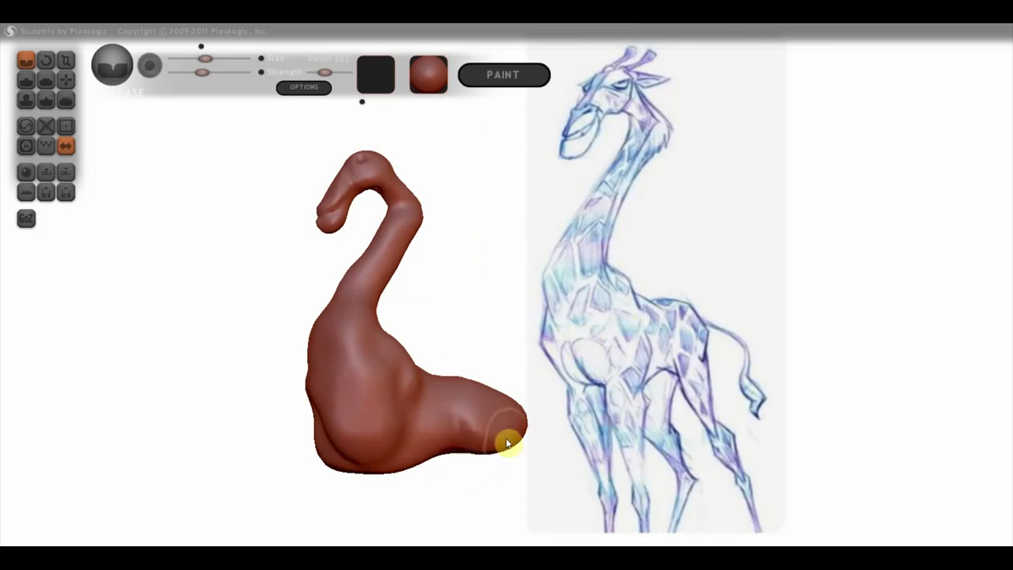
# Switch back to Draw, centre the model, and swell the rump bulge rounder
pyautogui.click(26, 80)
pyautogui.scroll(2, 418, 379)
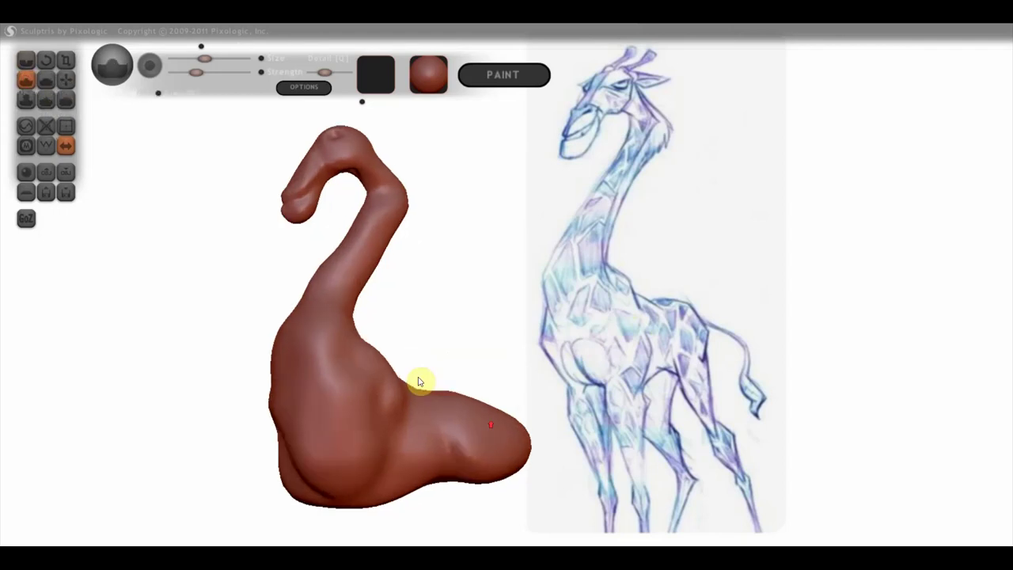
pyautogui.scroll(3, 435, 443)
pyautogui.scroll(-2, 448, 481)
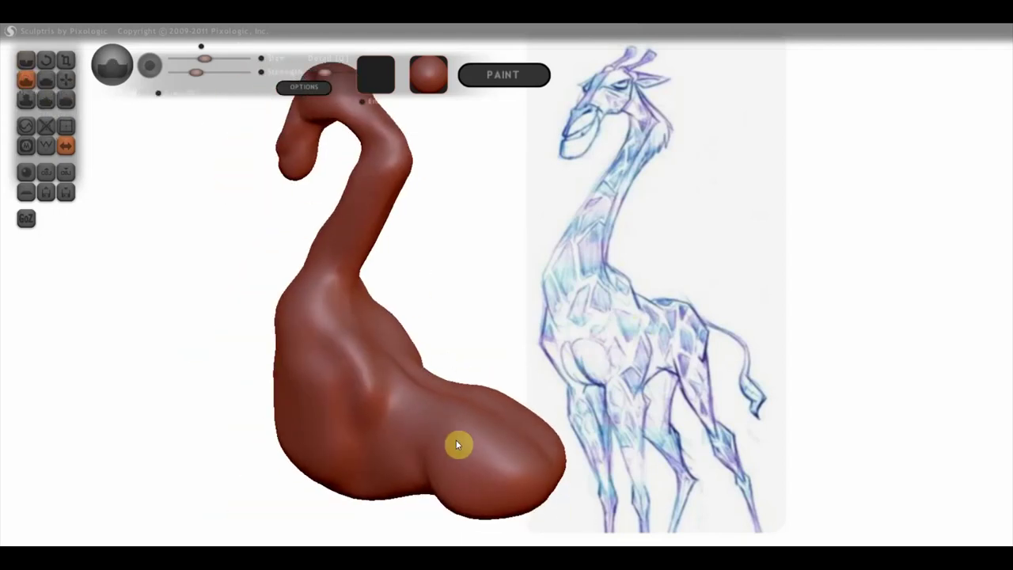
pyautogui.scroll(-2, 459, 443)
pyautogui.moveTo(495, 448); pyautogui.dragTo(477, 360, button='middle')
pyautogui.moveTo(457, 346); pyautogui.dragTo(507, 389)
# Push the rump bulge further out, then flatten part of the body's side surface
pyautogui.moveTo(500, 355); pyautogui.dragTo(498, 425)
pyautogui.moveTo(532, 384); pyautogui.dragTo(474, 409)
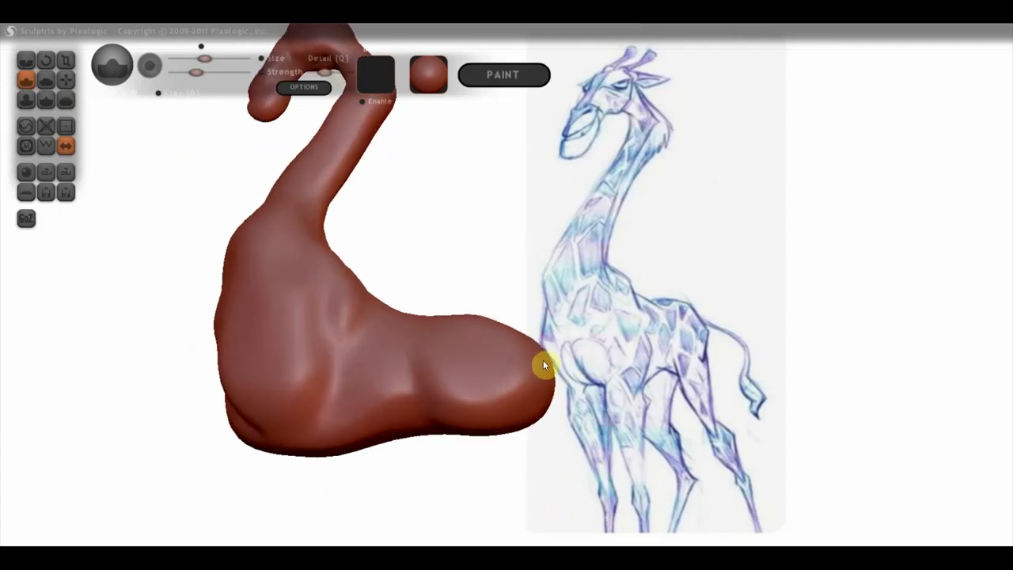
pyautogui.click(45, 80)
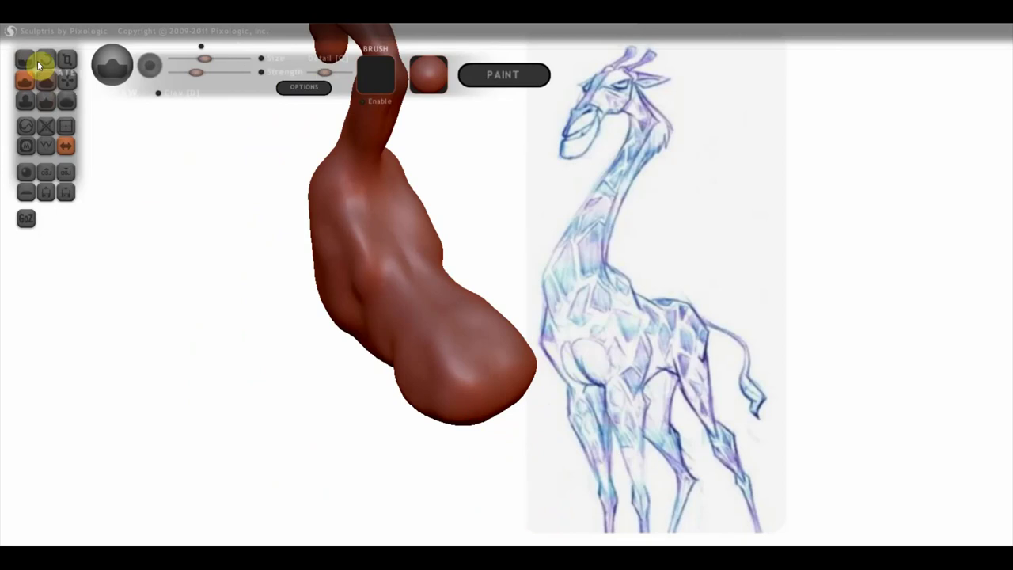
pyautogui.moveTo(354, 271)
pyautogui.mouseDown()
pyautogui.moveTo(407, 317)
pyautogui.moveTo(443, 319)
pyautogui.mouseUp()
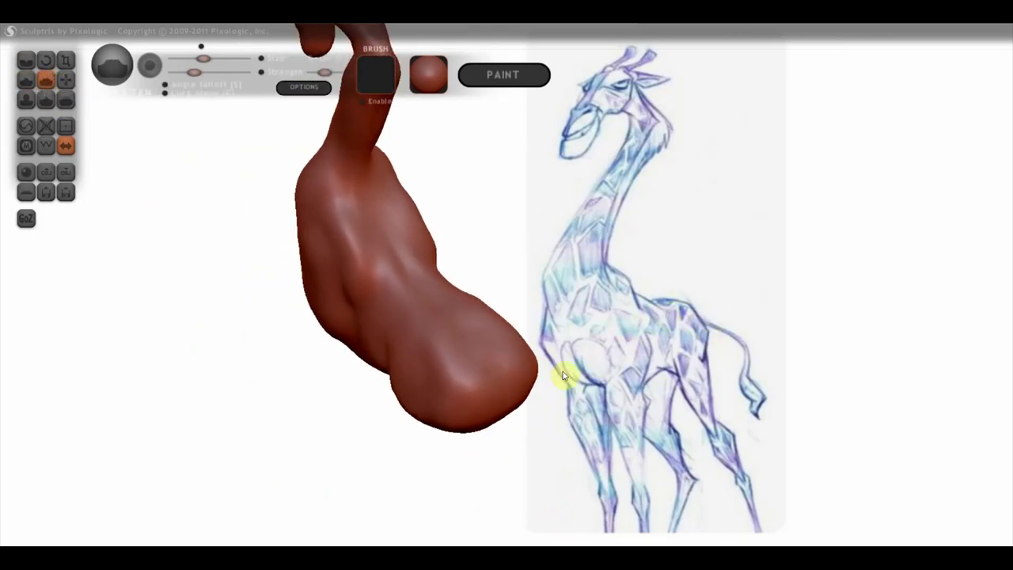
pyautogui.moveTo(479, 369)
pyautogui.mouseDown(button='right')
pyautogui.moveTo(477, 343)
pyautogui.moveTo(401, 274)
pyautogui.mouseUp(button='right')
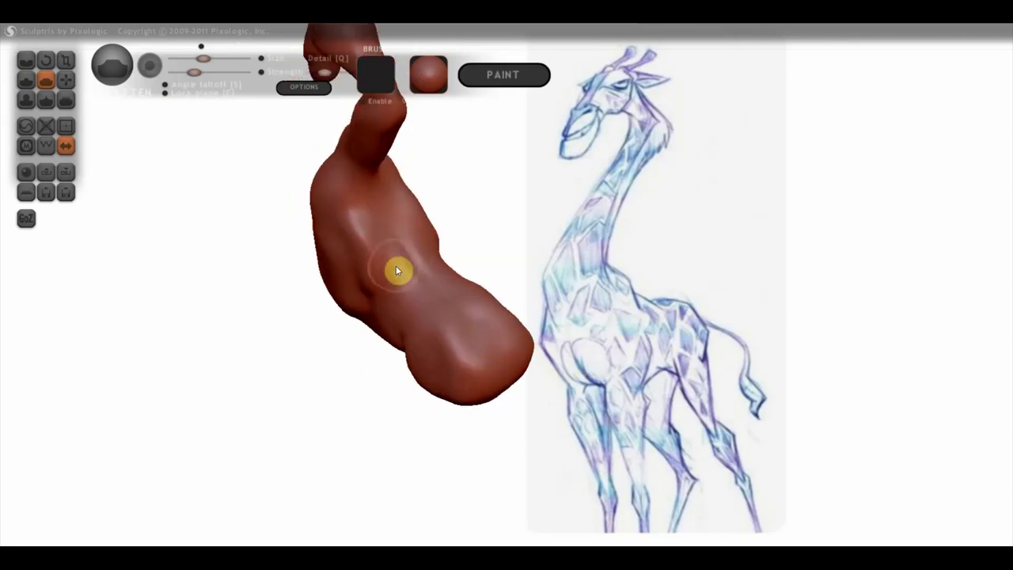
pyautogui.moveTo(437, 305)
pyautogui.mouseDown(button='right')
pyautogui.moveTo(482, 273)
pyautogui.moveTo(543, 258)
pyautogui.moveTo(518, 252)
pyautogui.mouseUp(button='right')
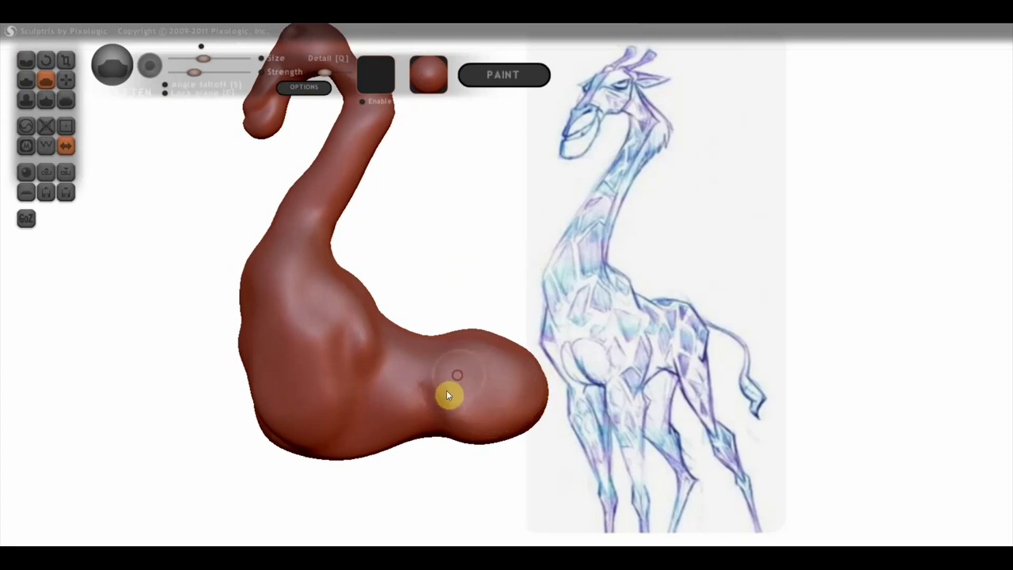
# Flatten the bottom of the body and review the neck curve and front view
pyautogui.moveTo(447, 395); pyautogui.dragTo(389, 445, button='right')
pyautogui.moveTo(437, 324); pyautogui.dragTo(467, 347)
pyautogui.moveTo(468, 348); pyautogui.dragTo(505, 383, button='right')
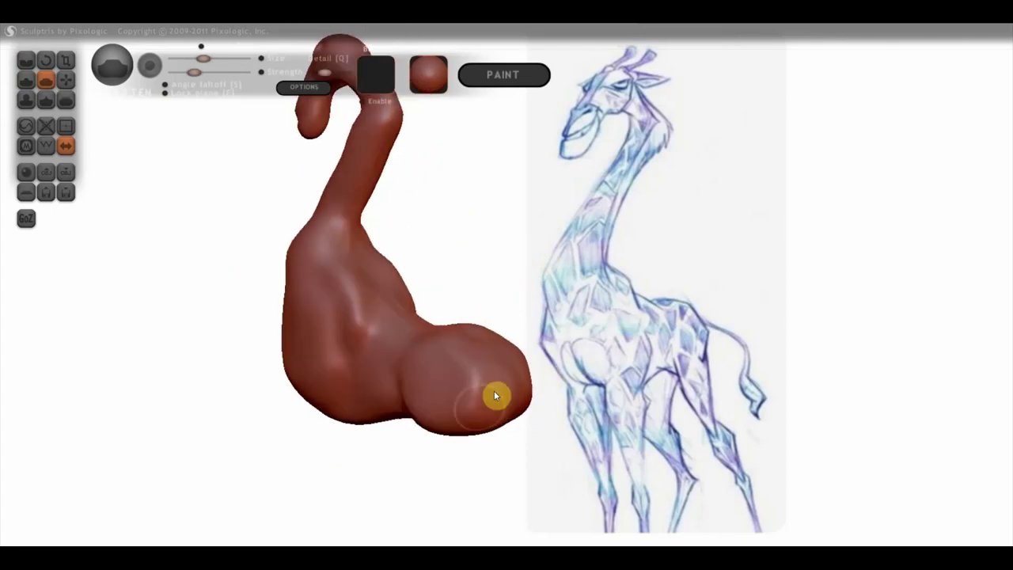
pyautogui.moveTo(489, 399)
pyautogui.mouseDown(button='right')
pyautogui.moveTo(552, 390)
pyautogui.moveTo(511, 401)
pyautogui.moveTo(577, 405)
pyautogui.moveTo(554, 412)
pyautogui.mouseUp(button='right')
pyautogui.scroll(-2, 577, 405)
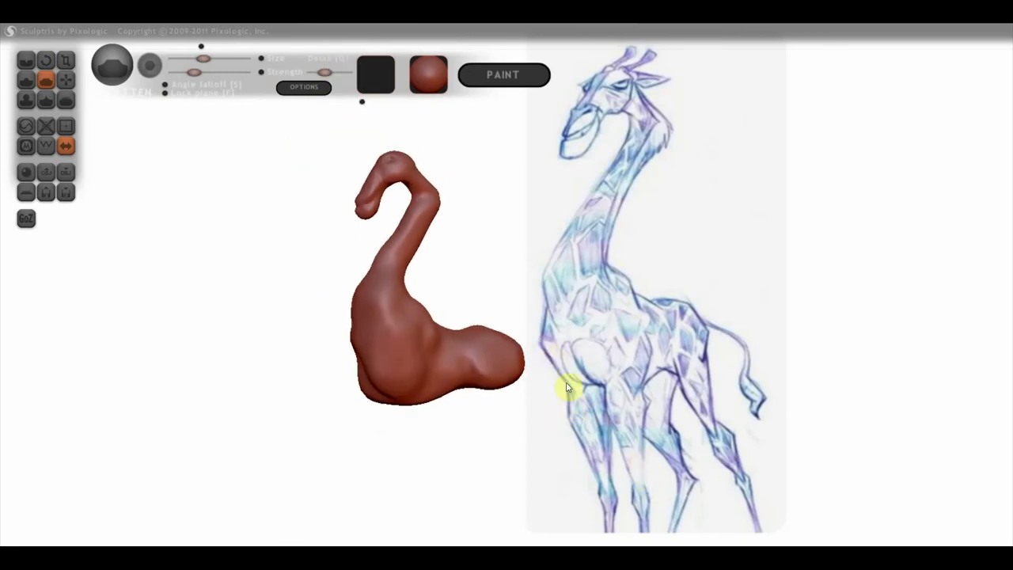
pyautogui.moveTo(529, 343)
pyautogui.mouseDown(button='right')
pyautogui.moveTo(618, 345)
pyautogui.moveTo(533, 319)
pyautogui.moveTo(477, 321)
pyautogui.moveTo(445, 291)
pyautogui.mouseUp(button='right')
pyautogui.scroll(3, 603, 330)
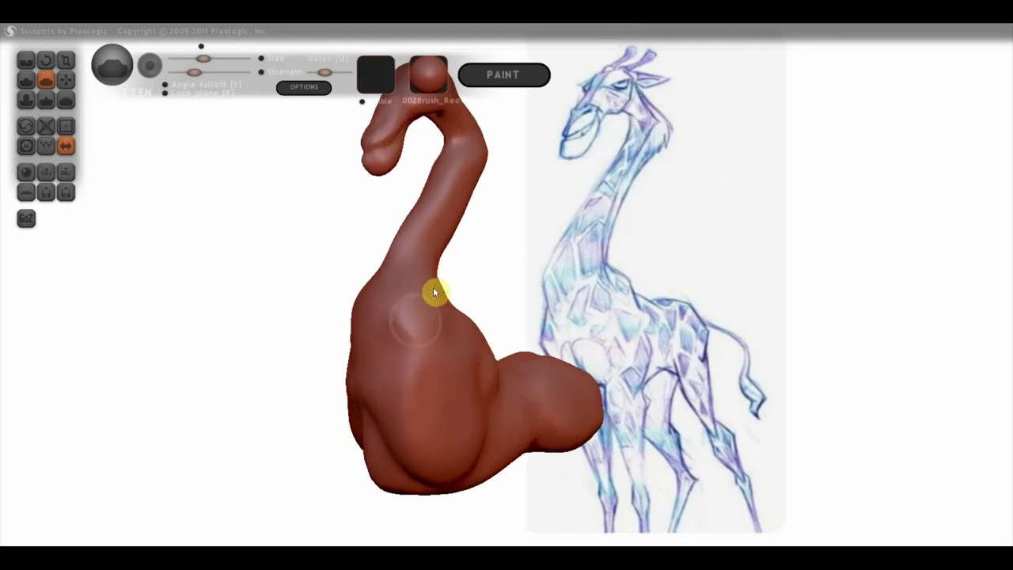
pyautogui.click(26, 61)
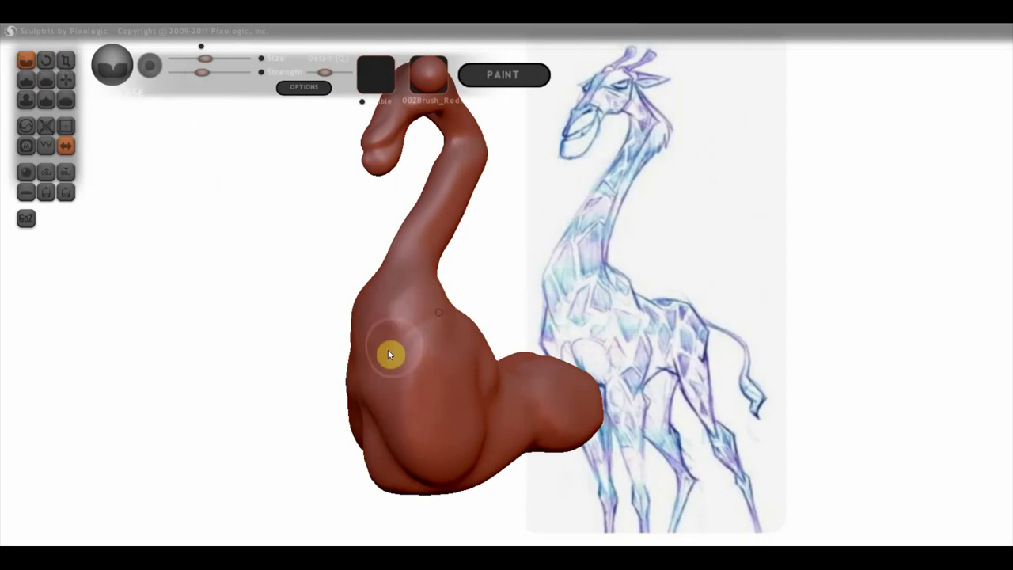
# Carve a curved crease across the lower chest, then review it and pan the model beside the sketch
pyautogui.moveTo(424, 330)
pyautogui.mouseDown(button='right')
pyautogui.moveTo(379, 341)
pyautogui.moveTo(454, 330)
pyautogui.moveTo(424, 326)
pyautogui.mouseUp(button='right')
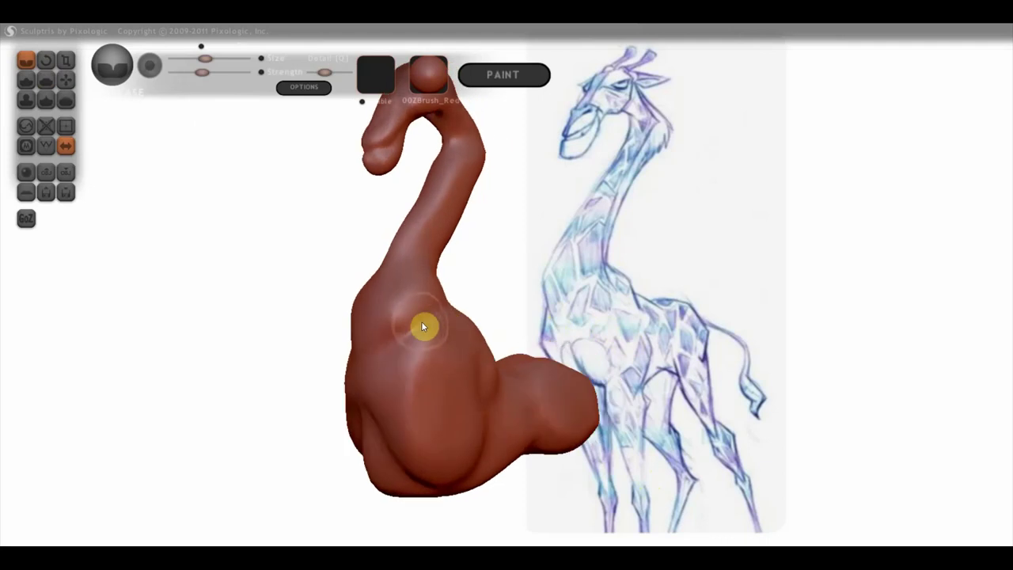
pyautogui.moveTo(377, 364); pyautogui.dragTo(408, 328)
pyautogui.click(46, 80)
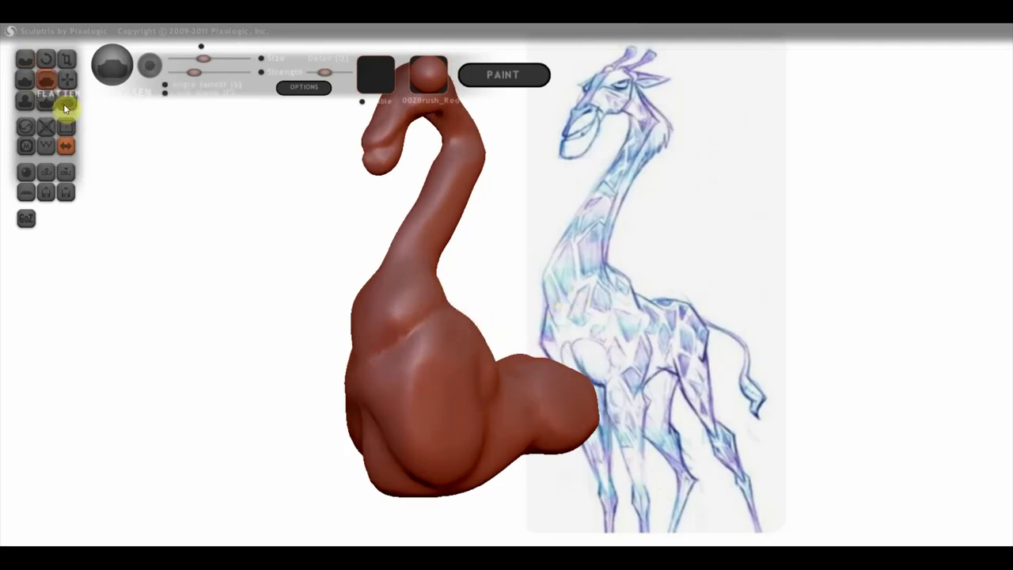
pyautogui.moveTo(323, 285); pyautogui.dragTo(342, 303, button='right')
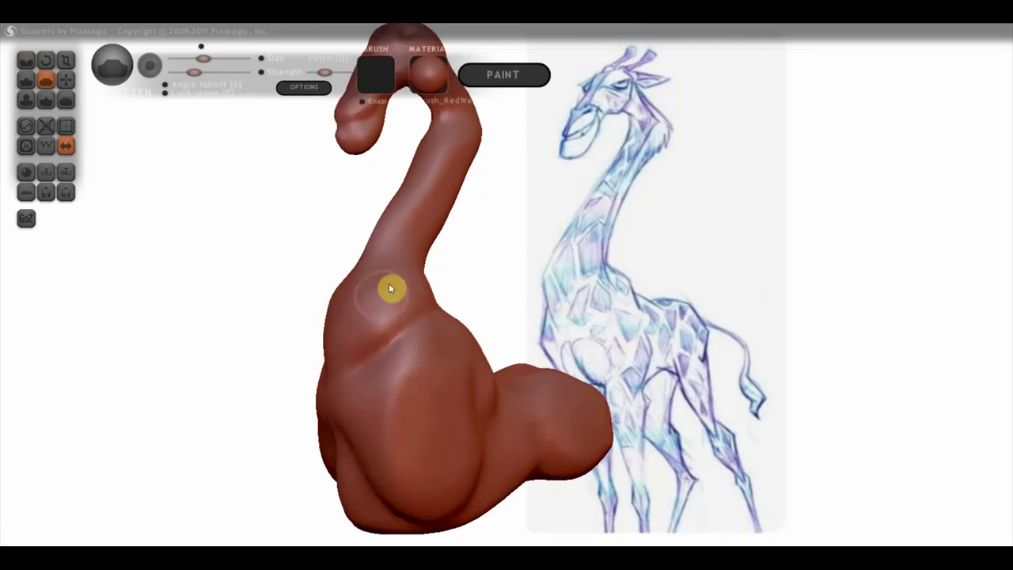
pyautogui.moveTo(421, 154)
pyautogui.mouseDown(button='right')
pyautogui.moveTo(470, 187)
pyautogui.moveTo(463, 147)
pyautogui.mouseUp(button='right')
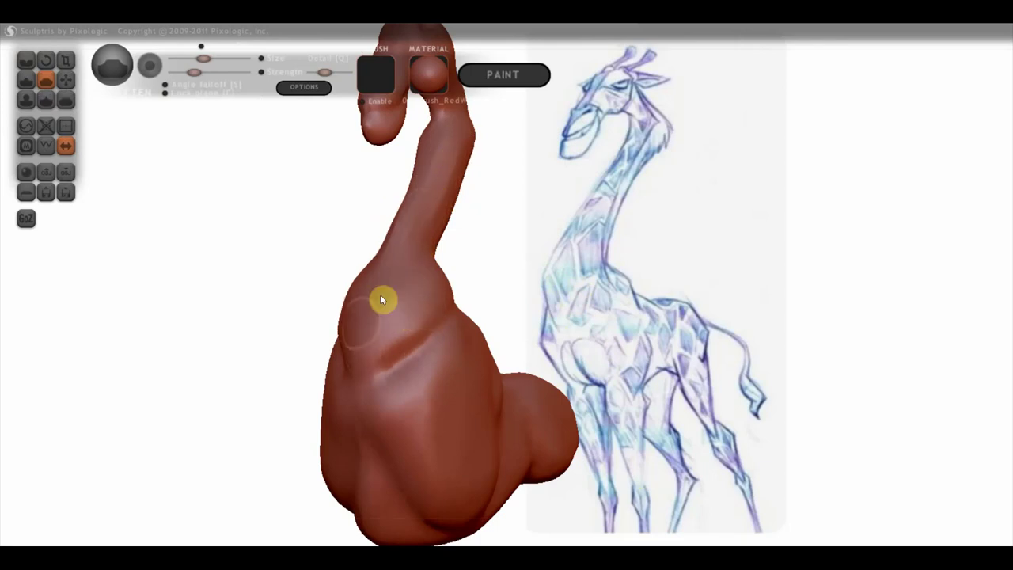
pyautogui.moveTo(396, 377)
pyautogui.mouseDown(button='right')
pyautogui.moveTo(426, 413)
pyautogui.moveTo(357, 388)
pyautogui.moveTo(373, 402)
pyautogui.moveTo(375, 391)
pyautogui.mouseUp(button='right')
pyautogui.scroll(-2, 375, 391)
pyautogui.keyDown('alt'); pyautogui.moveTo(500, 398); pyautogui.dragTo(430, 404, button='right'); pyautogui.keyUp('alt')
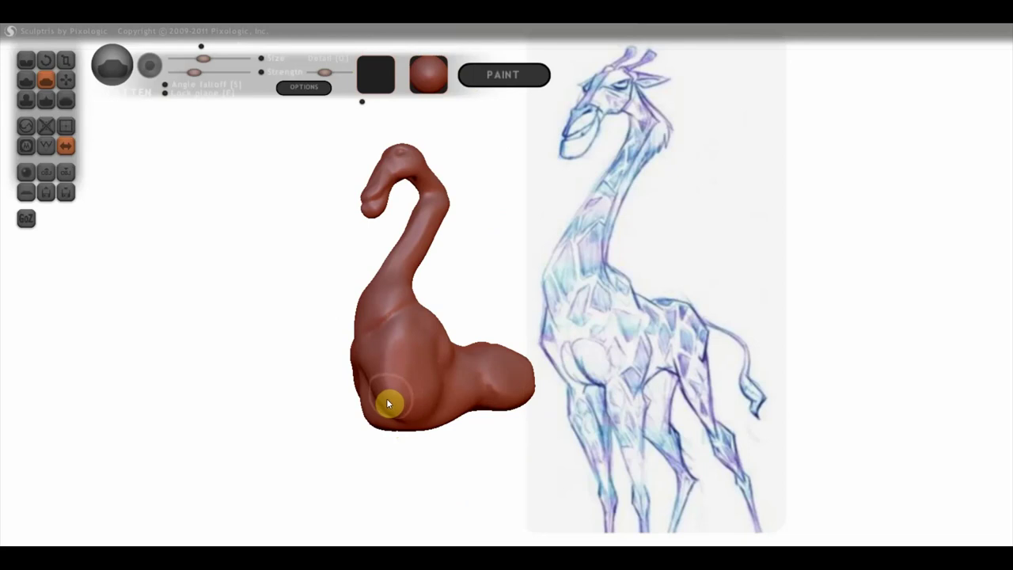
pyautogui.click(66, 80)
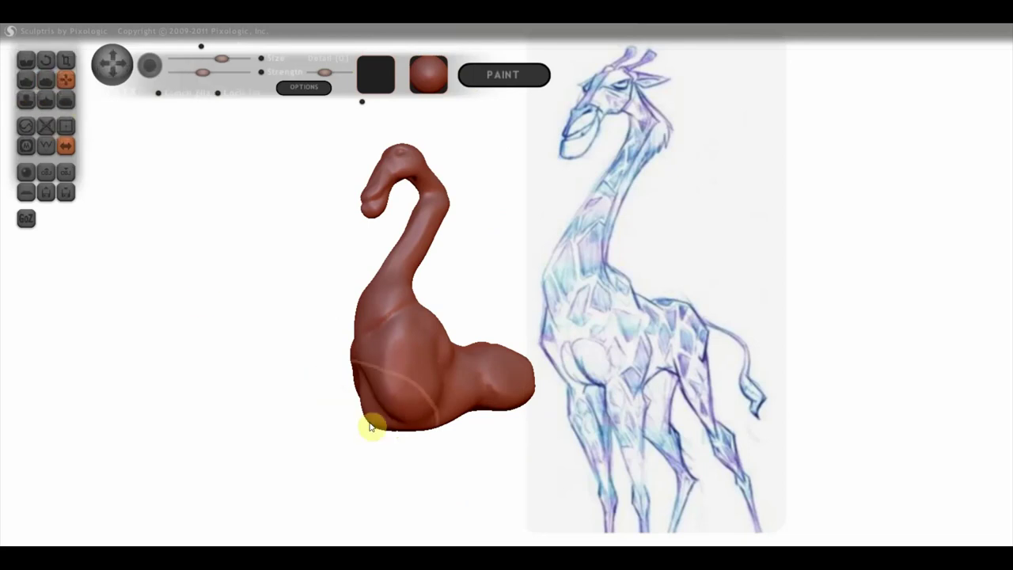
# Drag the lower belly upward with Grab, then rotate through front, rump and side views against the sketch
pyautogui.scroll(1, 372, 422)
pyautogui.moveTo(357, 454); pyautogui.dragTo(377, 401)
pyautogui.moveTo(376, 402)
pyautogui.mouseDown(button='right')
pyautogui.moveTo(466, 402)
pyautogui.moveTo(402, 393)
pyautogui.moveTo(705, 357)
pyautogui.moveTo(707, 346)
pyautogui.moveTo(687, 345)
pyautogui.moveTo(721, 323)
pyautogui.moveTo(764, 361)
pyautogui.moveTo(714, 349)
pyautogui.moveTo(665, 304)
pyautogui.mouseUp(button='right')
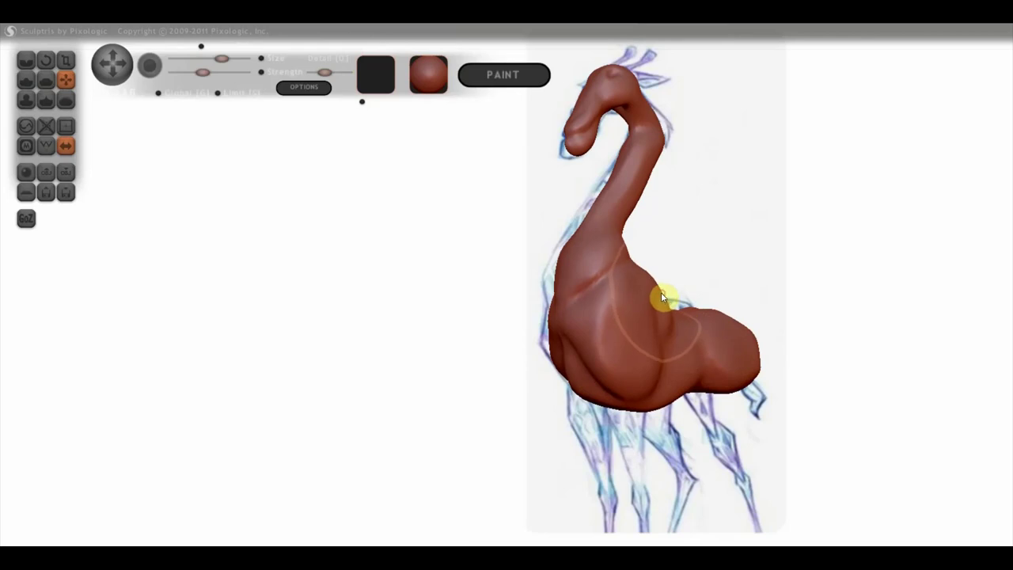
pyautogui.moveTo(800, 355)
pyautogui.mouseDown(button='right')
pyautogui.moveTo(707, 362)
pyautogui.moveTo(795, 346)
pyautogui.moveTo(730, 366)
pyautogui.moveTo(583, 324)
pyautogui.moveTo(660, 324)
pyautogui.mouseUp(button='right')
pyautogui.moveTo(649, 362)
pyautogui.mouseDown(button='right')
pyautogui.moveTo(580, 344)
pyautogui.moveTo(515, 301)
pyautogui.moveTo(580, 339)
pyautogui.moveTo(569, 344)
pyautogui.moveTo(621, 360)
pyautogui.moveTo(625, 350)
pyautogui.mouseUp(button='right')
pyautogui.moveTo(551, 388)
pyautogui.mouseDown(button='right')
pyautogui.moveTo(572, 373)
pyautogui.moveTo(578, 384)
pyautogui.mouseUp(button='right')
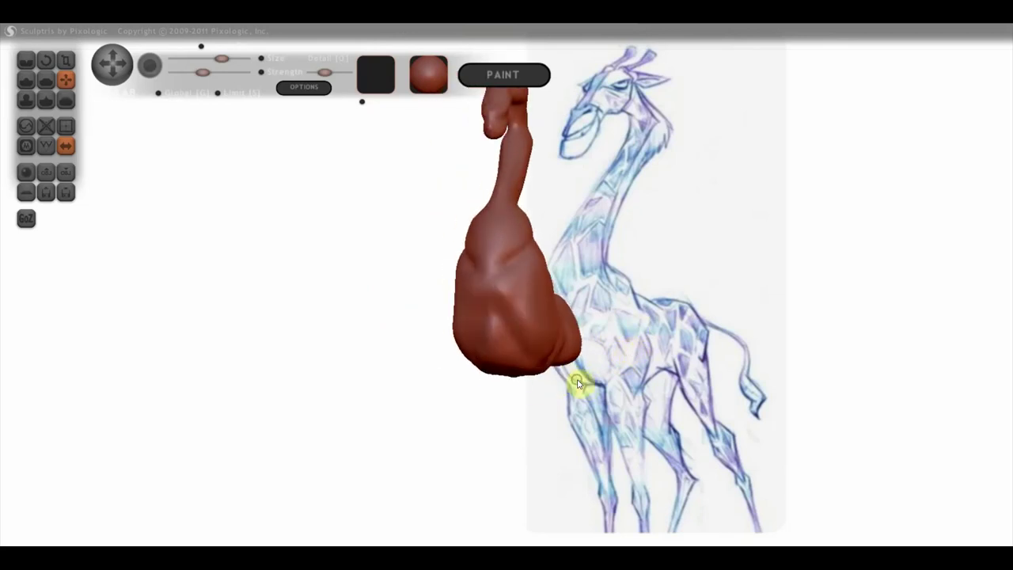
# Draw a mirrored bulge on the giraffe's flank, checking it from front and tilted views
pyautogui.click(26, 81)
pyautogui.moveTo(635, 321); pyautogui.dragTo(500, 272, button='right')
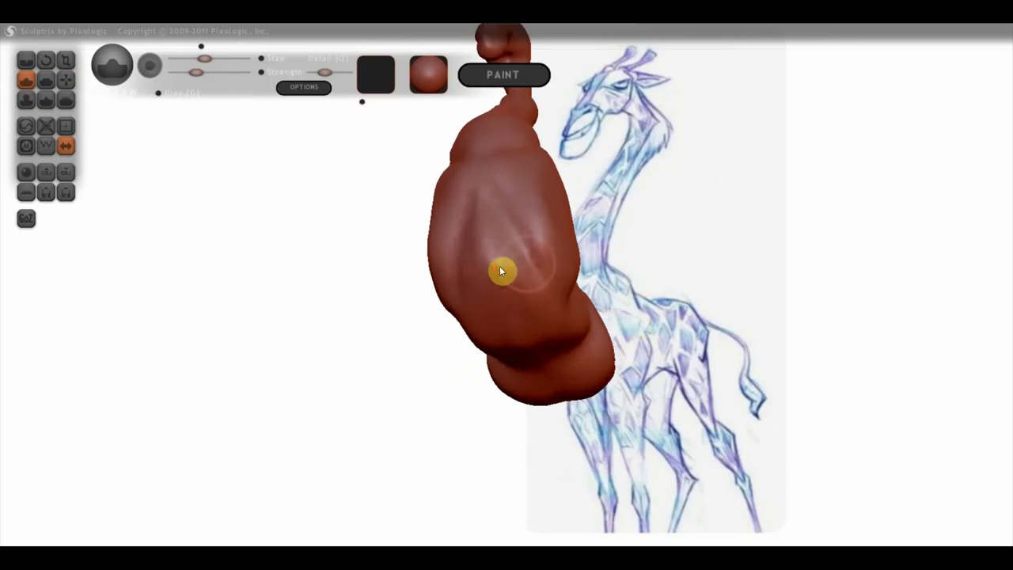
pyautogui.moveTo(553, 261)
pyautogui.mouseDown()
pyautogui.moveTo(550, 250)
pyautogui.moveTo(568, 267)
pyautogui.moveTo(566, 251)
pyautogui.moveTo(542, 299)
pyautogui.mouseUp()
pyautogui.moveTo(554, 278); pyautogui.dragTo(583, 357, button='right')
pyautogui.moveTo(602, 356)
pyautogui.mouseDown()
pyautogui.moveTo(590, 291)
pyautogui.moveTo(555, 239)
pyautogui.moveTo(557, 259)
pyautogui.moveTo(509, 327)
pyautogui.moveTo(461, 337)
pyautogui.moveTo(515, 400)
pyautogui.mouseUp()
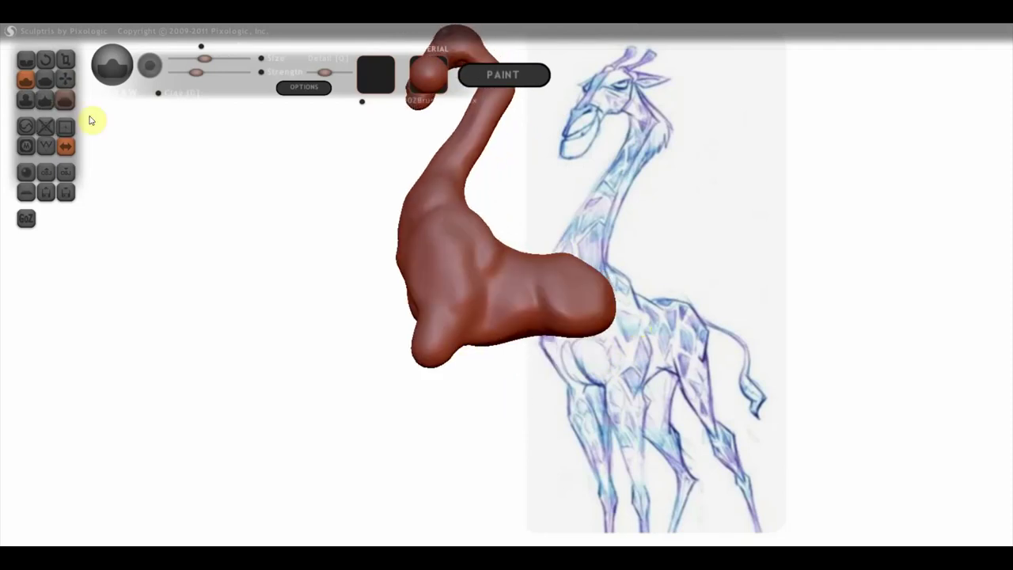
# Grab the leg blobs and pull both mirrored leg tips down, refining their shape
pyautogui.click(66, 80)
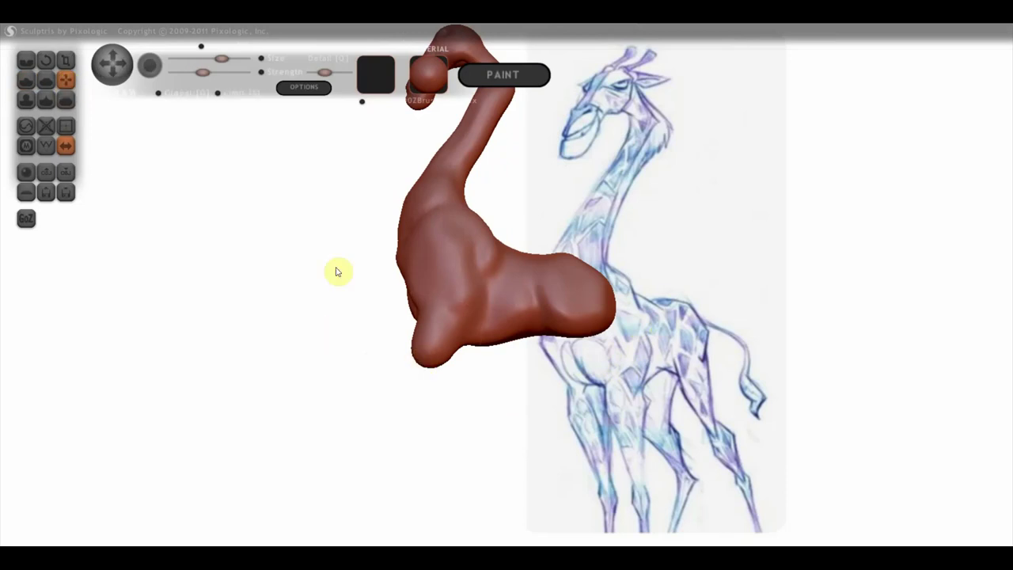
pyautogui.moveTo(425, 355); pyautogui.dragTo(452, 420)
pyautogui.moveTo(438, 366)
pyautogui.mouseDown()
pyautogui.moveTo(450, 435)
pyautogui.moveTo(450, 391)
pyautogui.moveTo(445, 459)
pyautogui.moveTo(658, 447)
pyautogui.mouseUp()
pyautogui.moveTo(583, 452)
pyautogui.mouseDown()
pyautogui.moveTo(541, 453)
pyautogui.moveTo(538, 402)
pyautogui.moveTo(548, 390)
pyautogui.mouseUp()
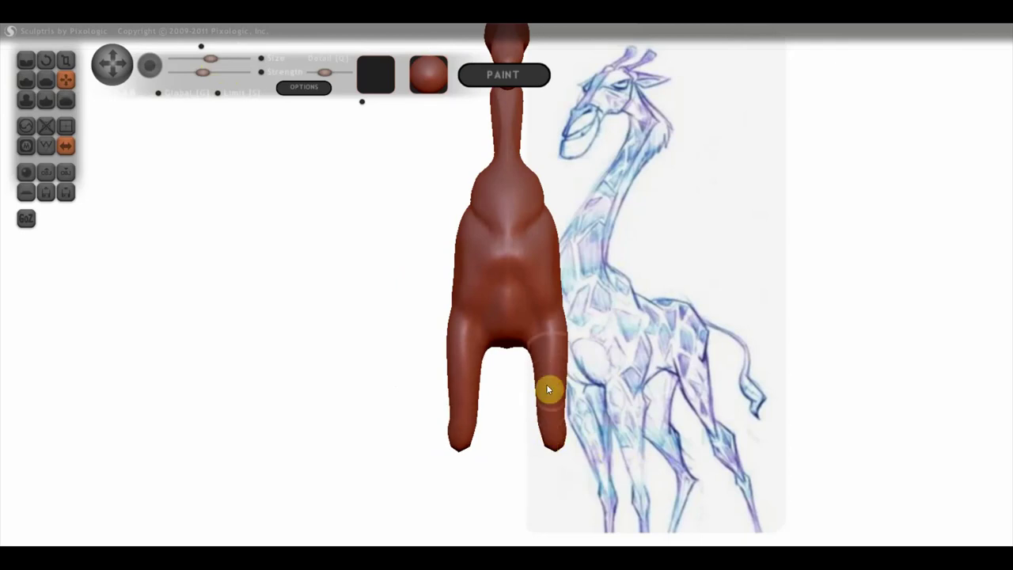
pyautogui.moveTo(554, 447); pyautogui.dragTo(530, 455)
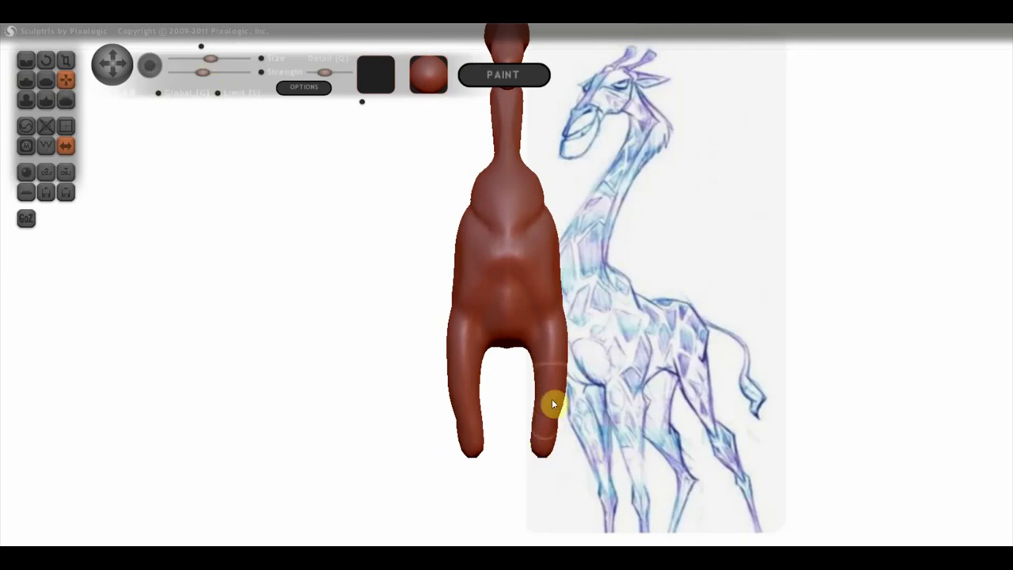
pyautogui.moveTo(551, 403); pyautogui.dragTo(535, 398)
pyautogui.moveTo(581, 422)
pyautogui.mouseDown()
pyautogui.moveTo(551, 368)
pyautogui.moveTo(561, 384)
pyautogui.mouseUp()
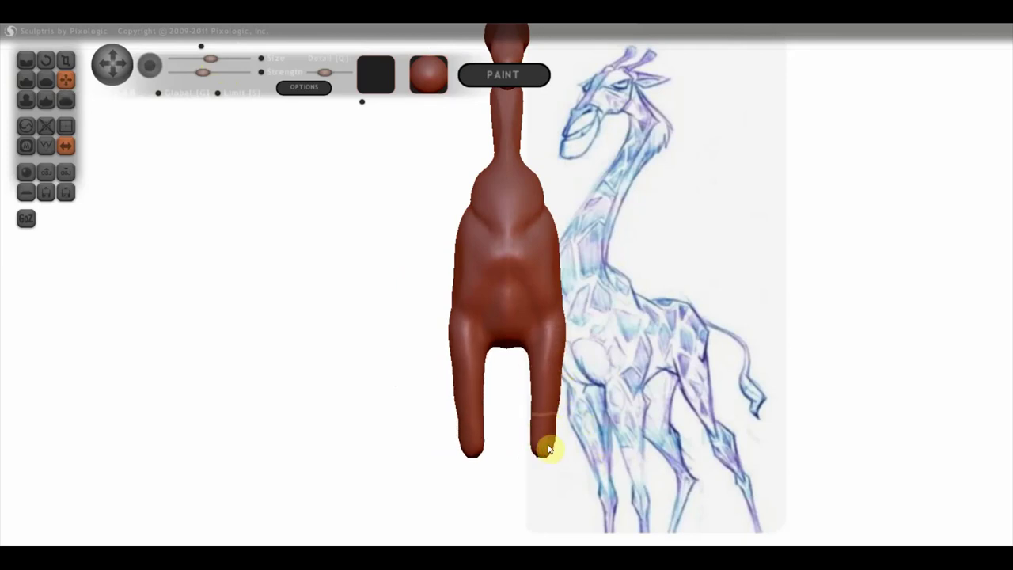
# Lengthen both legs toward the ground and reshape them along their length from a side view
pyautogui.scroll(-2, 464, 368)
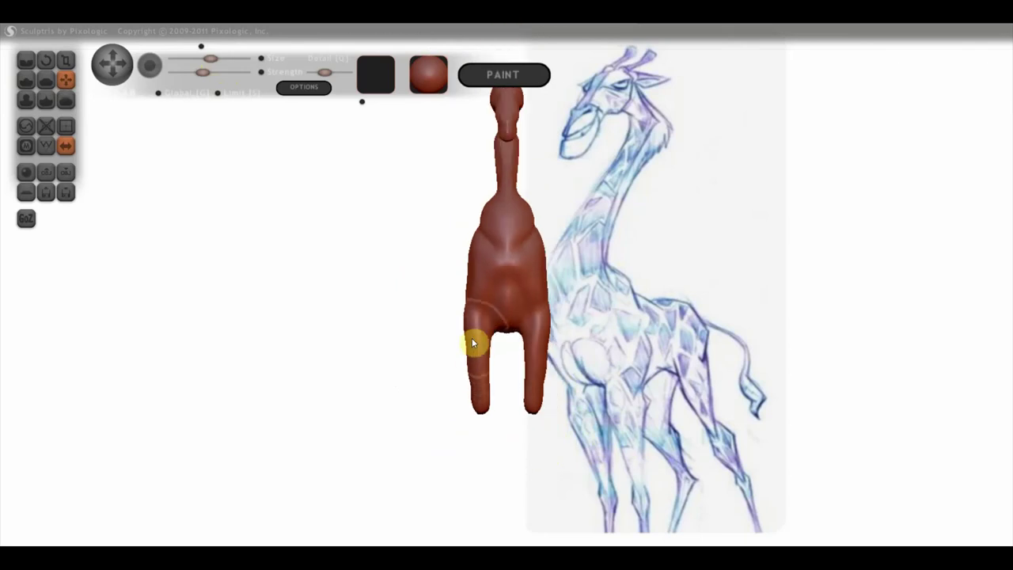
pyautogui.moveTo(469, 339); pyautogui.dragTo(492, 407)
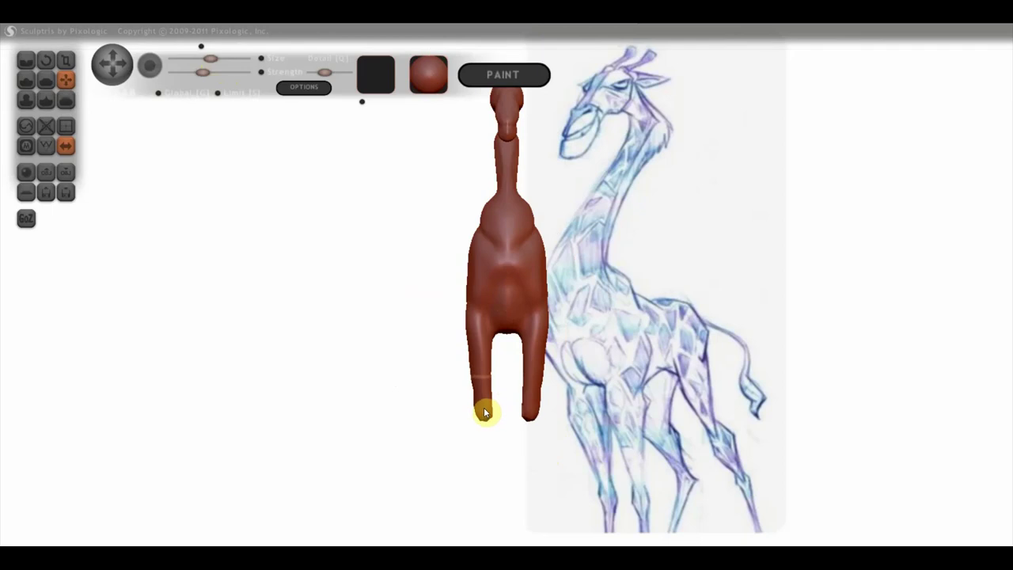
pyautogui.moveTo(491, 408); pyautogui.dragTo(490, 479)
pyautogui.moveTo(502, 440)
pyautogui.mouseDown()
pyautogui.moveTo(596, 415)
pyautogui.moveTo(484, 399)
pyautogui.mouseUp()
pyautogui.moveTo(538, 441); pyautogui.dragTo(462, 436)
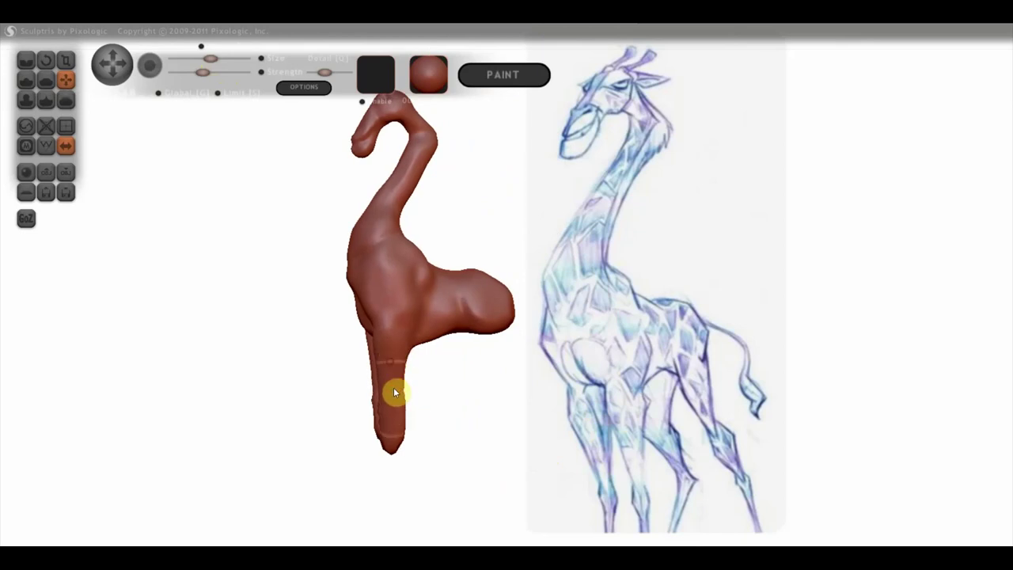
pyautogui.moveTo(395, 429); pyautogui.dragTo(389, 373)
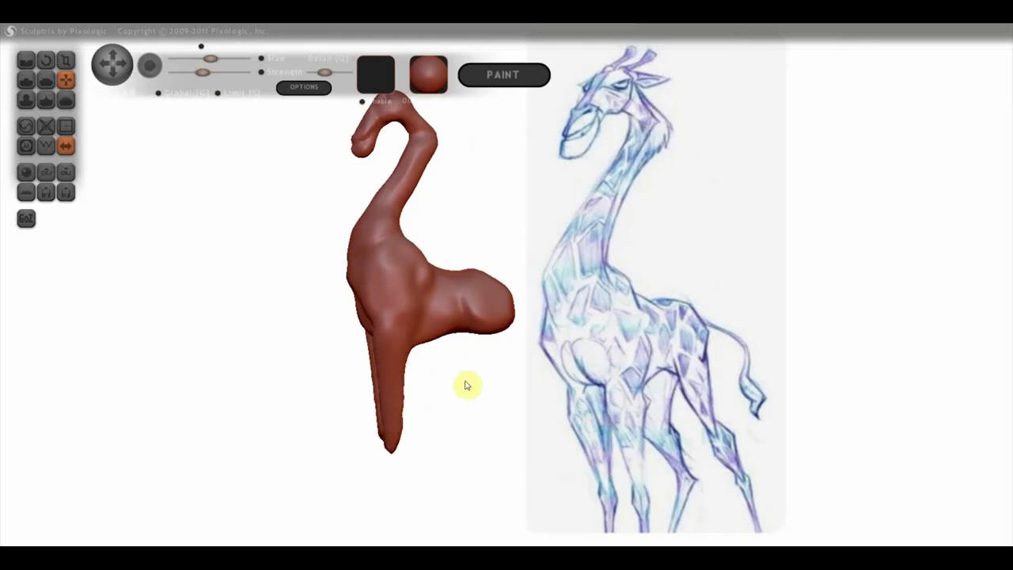
pyautogui.moveTo(506, 379); pyautogui.dragTo(380, 364)
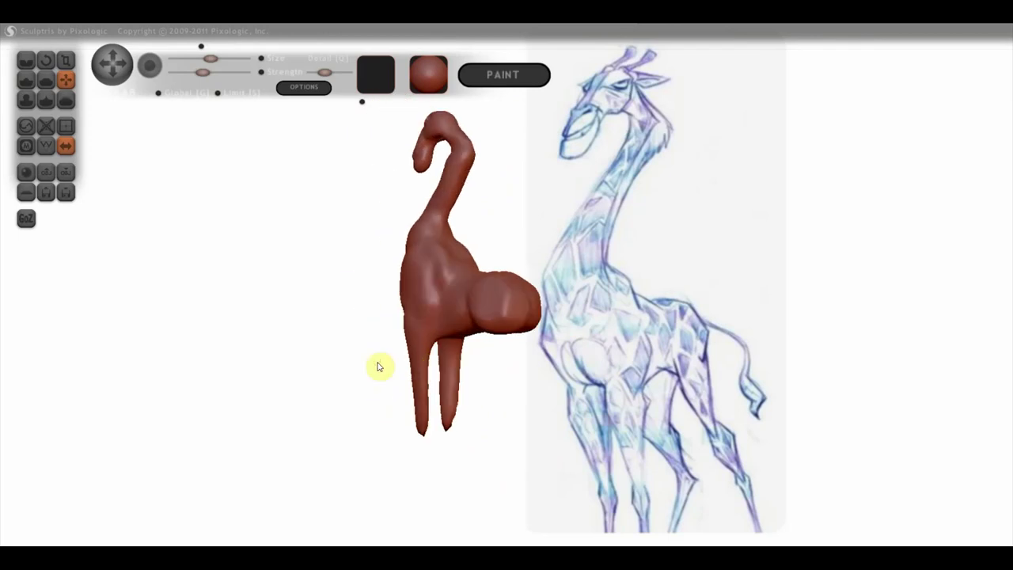
# Zoom in and add Draw-brush volume to the lower chest, bulging it forward and down under the head
pyautogui.click(26, 79)
pyautogui.scroll(2, 372, 285)
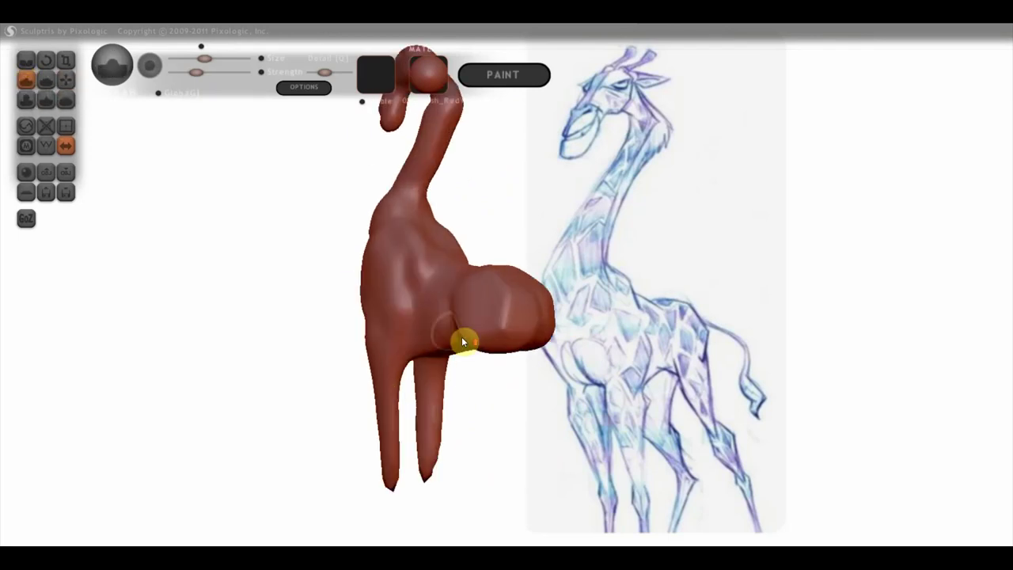
pyautogui.scroll(1, 483, 308)
pyautogui.moveTo(491, 297); pyautogui.dragTo(524, 255, button='right')
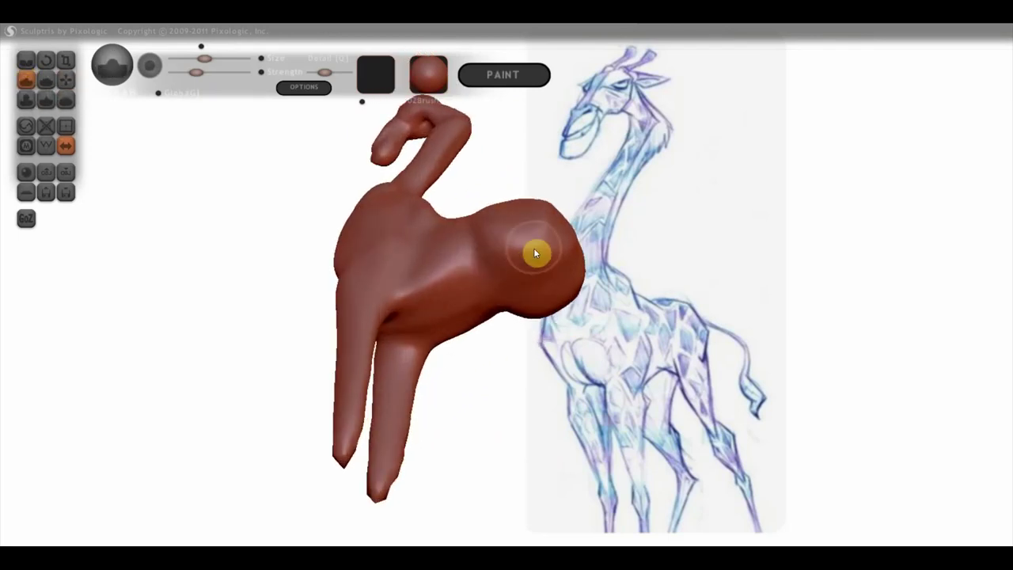
pyautogui.moveTo(529, 252); pyautogui.dragTo(530, 261)
pyautogui.moveTo(529, 262)
pyautogui.mouseDown(button='right')
pyautogui.moveTo(531, 274)
pyautogui.moveTo(446, 339)
pyautogui.moveTo(471, 277)
pyautogui.mouseUp(button='right')
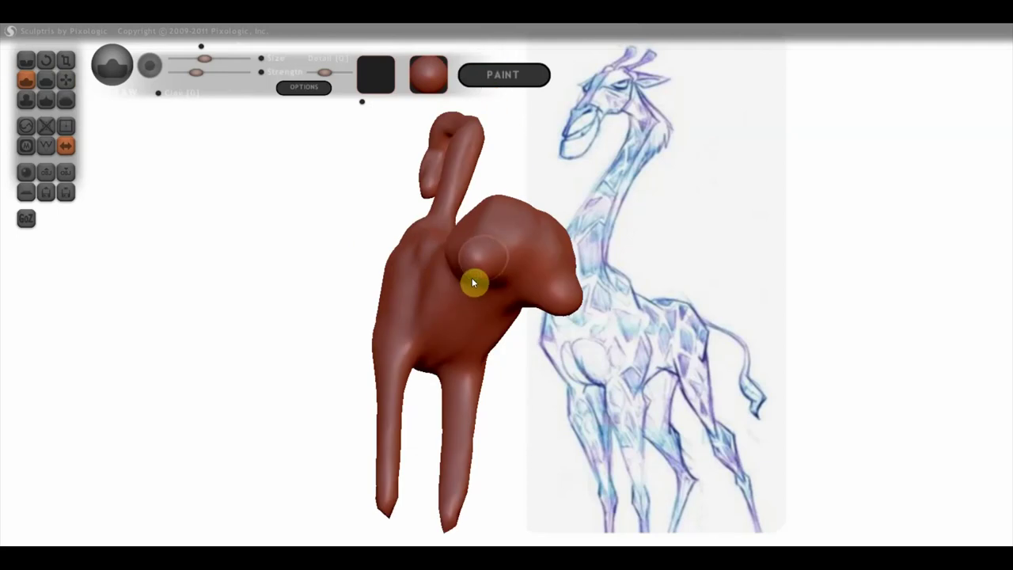
pyautogui.moveTo(489, 269); pyautogui.dragTo(478, 290)
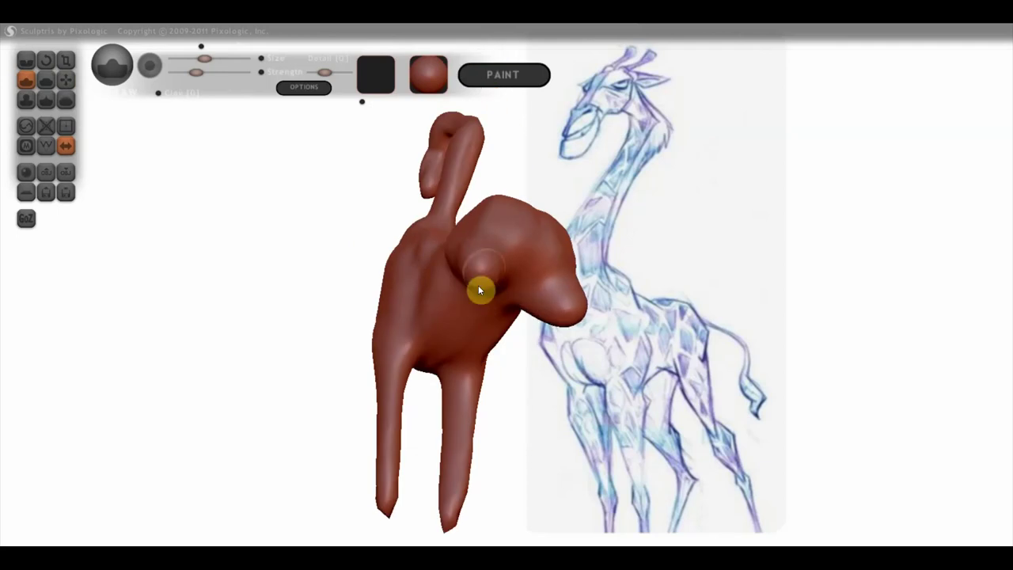
pyautogui.moveTo(486, 274)
pyautogui.mouseDown(button='right')
pyautogui.moveTo(535, 340)
pyautogui.moveTo(583, 343)
pyautogui.mouseUp(button='right')
# Grab the front leg tip and stretch it further downward
pyautogui.click(66, 80)
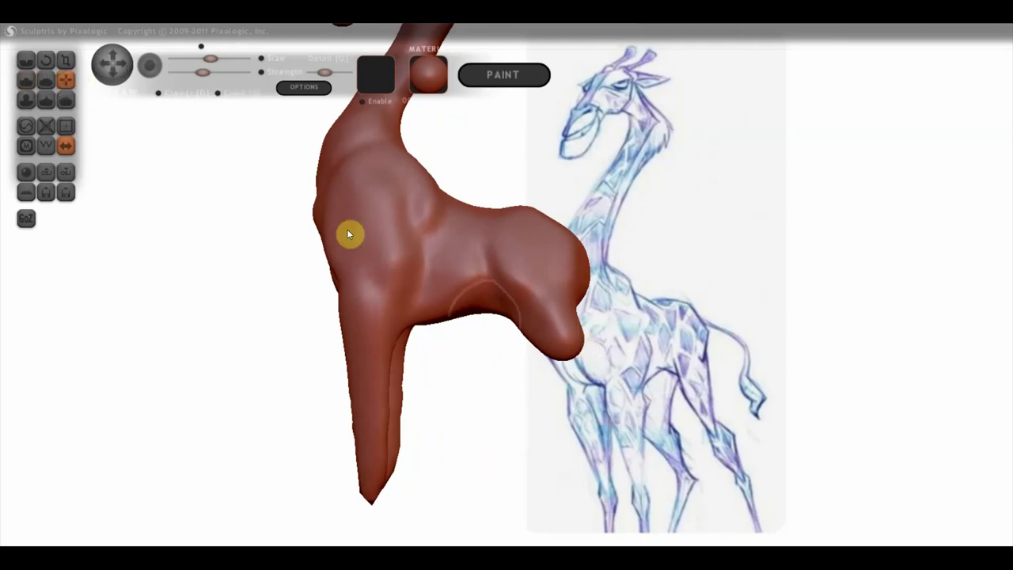
pyautogui.moveTo(786, 420); pyautogui.dragTo(651, 424, button='right')
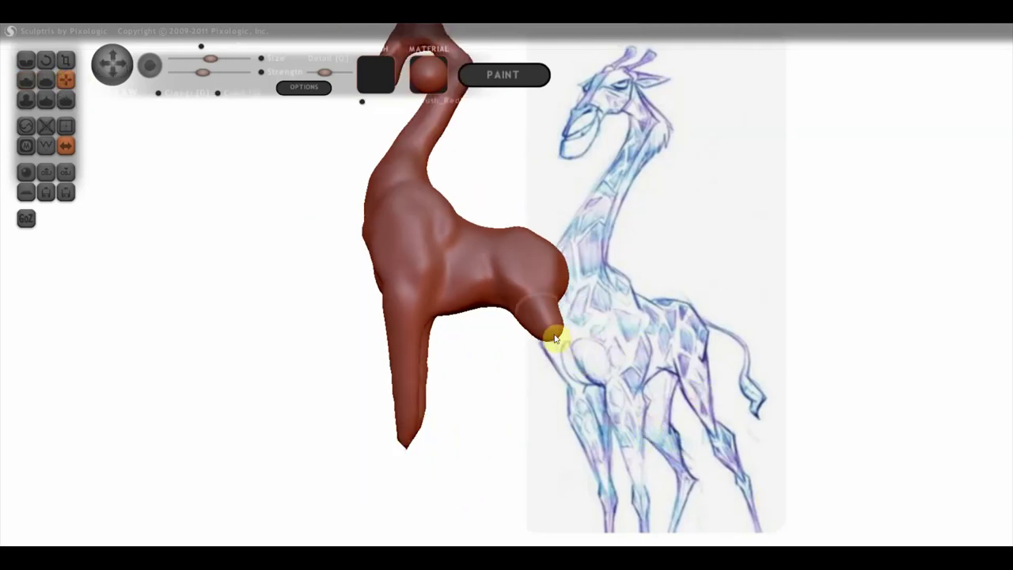
pyautogui.moveTo(544, 337); pyautogui.dragTo(571, 400)
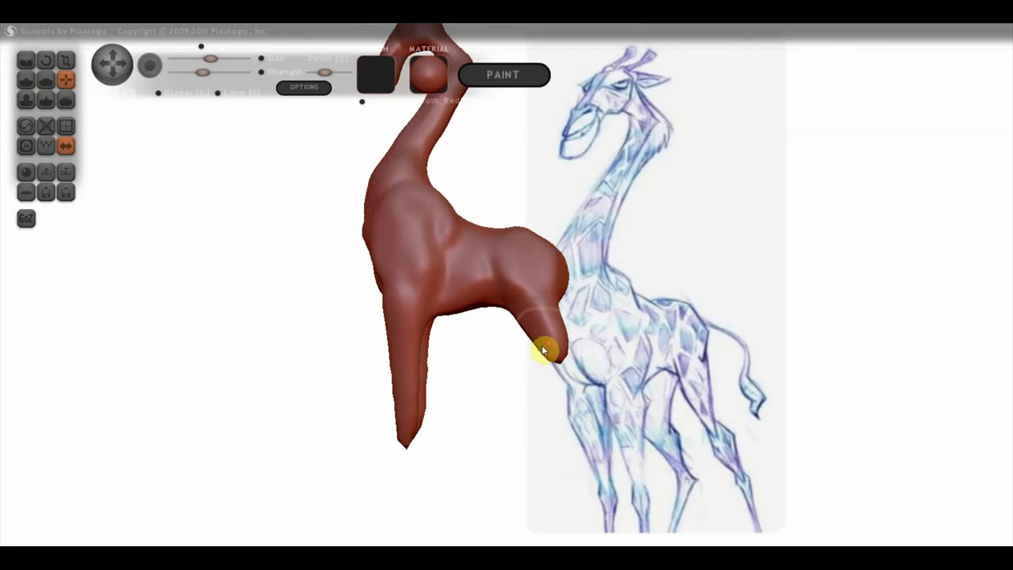
pyautogui.scroll(-2, 542, 349)
pyautogui.scroll(-2, 537, 339)
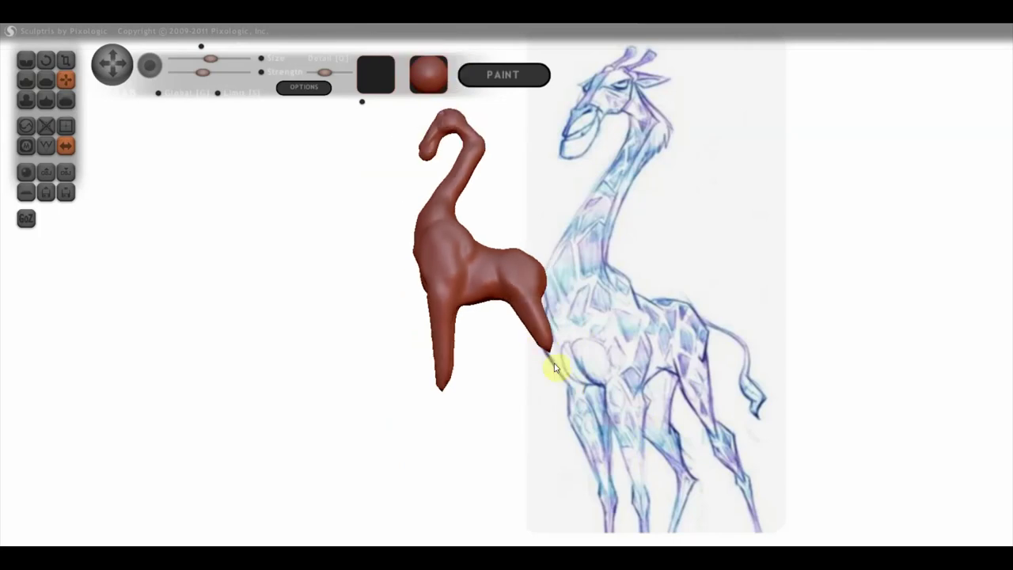
pyautogui.moveTo(540, 330)
pyautogui.mouseDown()
pyautogui.moveTo(554, 366)
pyautogui.moveTo(576, 369)
pyautogui.moveTo(558, 369)
pyautogui.mouseUp()
# Smooth the legs down to their tips and reshape the lower back on both sides
pyautogui.scroll(2, 571, 372)
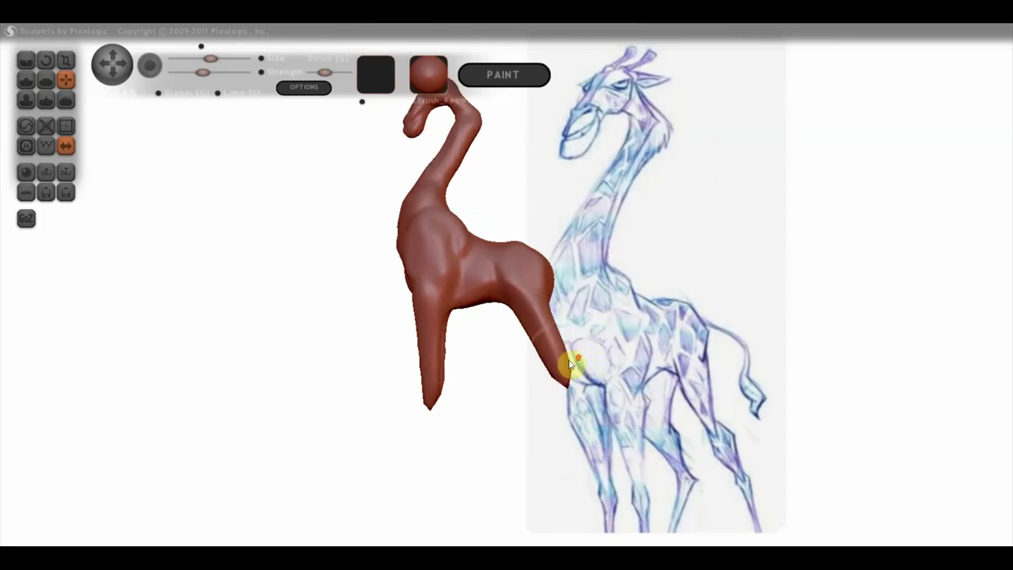
pyautogui.moveTo(565, 350)
pyautogui.mouseDown()
pyautogui.moveTo(689, 340)
pyautogui.moveTo(426, 363)
pyautogui.moveTo(388, 355)
pyautogui.mouseUp()
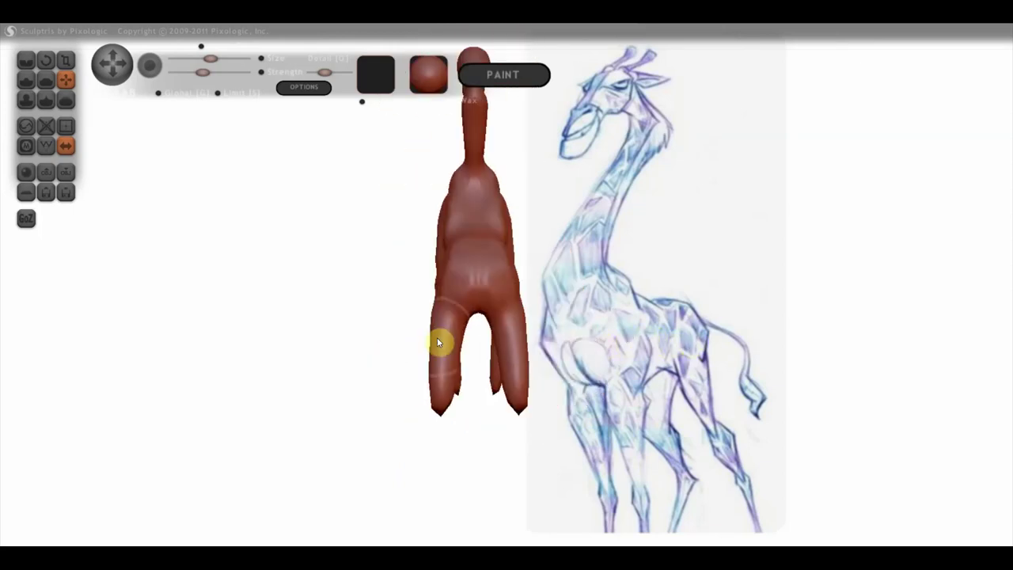
pyautogui.moveTo(446, 342)
pyautogui.mouseDown()
pyautogui.moveTo(432, 381)
pyautogui.moveTo(450, 408)
pyautogui.moveTo(452, 312)
pyautogui.moveTo(463, 324)
pyautogui.moveTo(464, 311)
pyautogui.mouseUp()
pyautogui.moveTo(464, 311)
pyautogui.mouseDown(button='right')
pyautogui.moveTo(485, 343)
pyautogui.moveTo(495, 296)
pyautogui.mouseUp(button='right')
pyautogui.moveTo(507, 260); pyautogui.dragTo(479, 261)
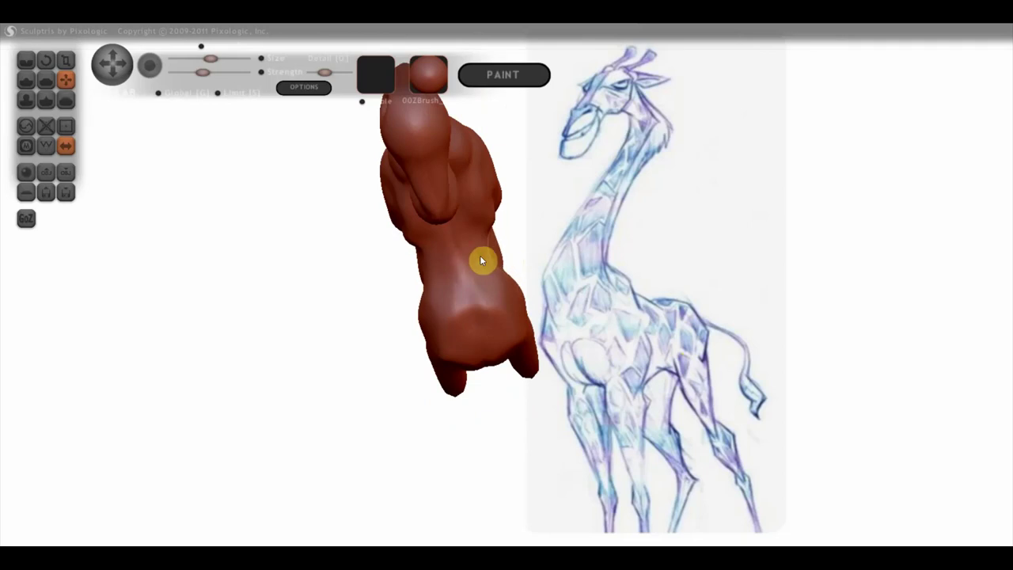
pyautogui.moveTo(517, 303)
pyautogui.mouseDown(button='right')
pyautogui.moveTo(613, 232)
pyautogui.moveTo(559, 369)
pyautogui.moveTo(594, 276)
pyautogui.moveTo(628, 262)
pyautogui.moveTo(643, 320)
pyautogui.moveTo(674, 346)
pyautogui.moveTo(619, 356)
pyautogui.moveTo(614, 317)
pyautogui.moveTo(558, 325)
pyautogui.moveTo(519, 316)
pyautogui.mouseUp(button='right')
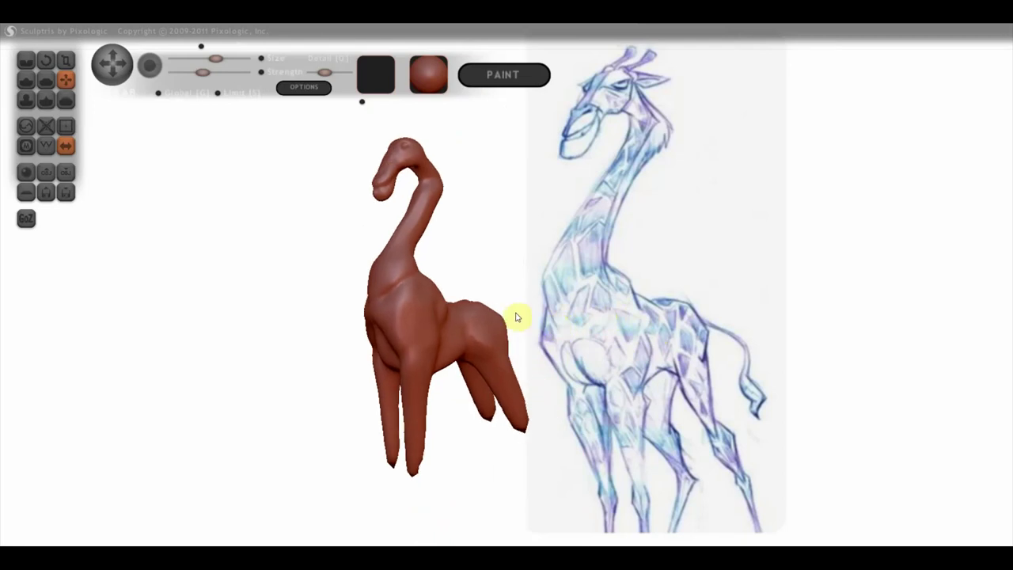
pyautogui.click(27, 79)
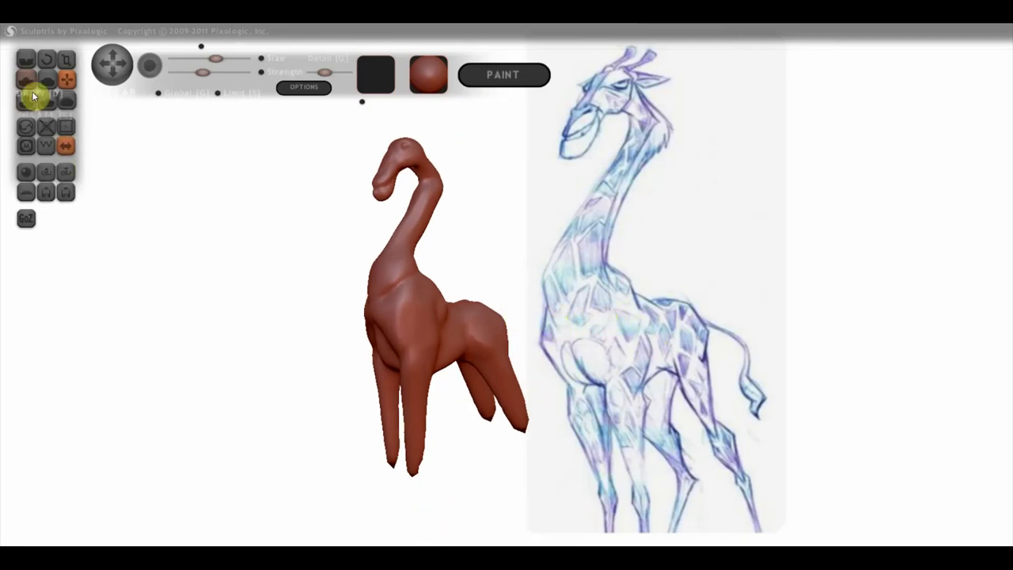
pyautogui.scroll(3, 306, 283)
pyautogui.moveTo(306, 283)
pyautogui.mouseDown(button='right')
pyautogui.moveTo(339, 294)
pyautogui.moveTo(385, 242)
pyautogui.moveTo(403, 241)
pyautogui.mouseUp(button='right')
# Stroke clay across the neck and chest, then flatten the rump into a V-shaped ridge
pyautogui.moveTo(403, 241); pyautogui.dragTo(413, 240)
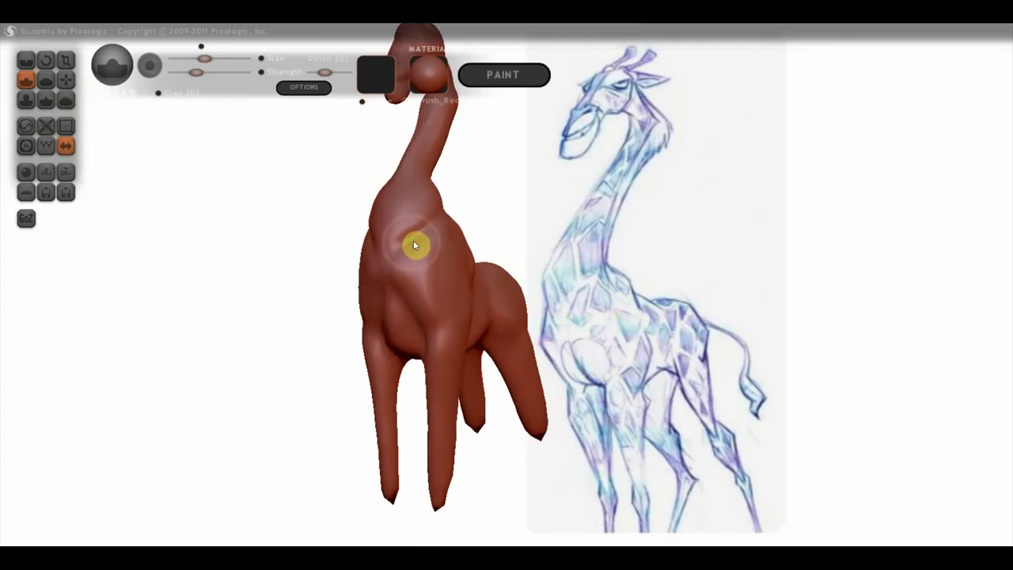
pyautogui.moveTo(411, 274)
pyautogui.mouseDown(button='right')
pyautogui.moveTo(450, 278)
pyautogui.moveTo(466, 260)
pyautogui.mouseUp(button='right')
pyautogui.click(48, 86)
pyautogui.scroll(2, 431, 316)
pyautogui.scroll(2, 431, 305)
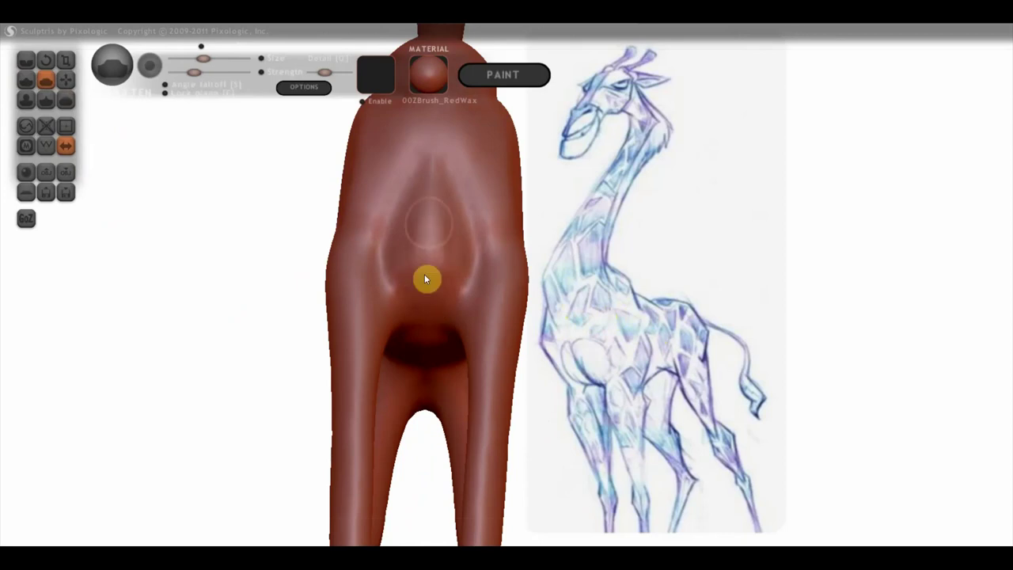
pyautogui.moveTo(474, 187); pyautogui.dragTo(466, 302)
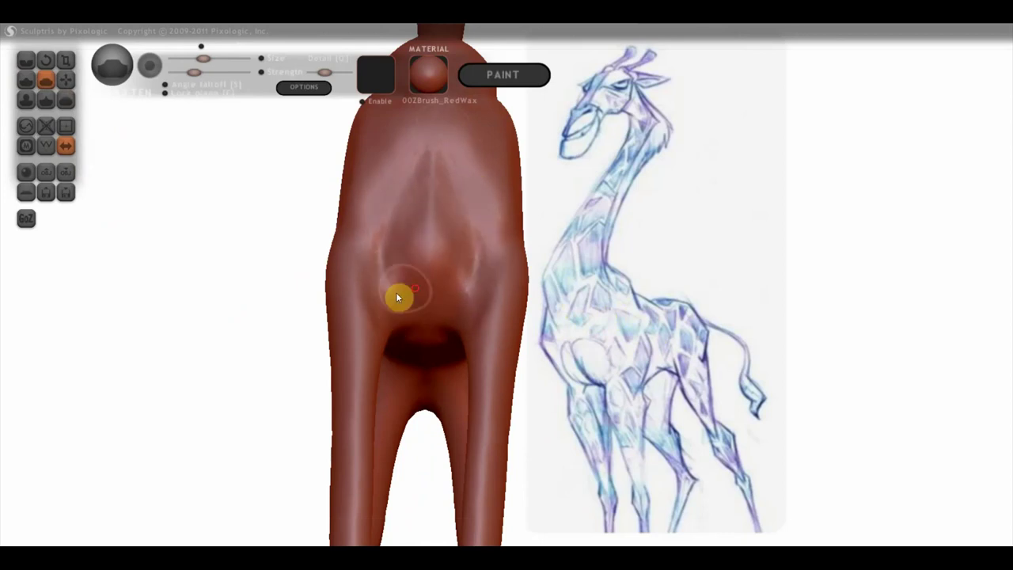
pyautogui.moveTo(471, 293)
pyautogui.mouseDown(button='right')
pyautogui.moveTo(375, 311)
pyautogui.moveTo(377, 301)
pyautogui.moveTo(431, 304)
pyautogui.mouseUp(button='right')
pyautogui.moveTo(493, 316)
pyautogui.mouseDown(button='right')
pyautogui.moveTo(483, 339)
pyautogui.moveTo(348, 335)
pyautogui.moveTo(495, 351)
pyautogui.moveTo(452, 339)
pyautogui.moveTo(341, 341)
pyautogui.moveTo(403, 337)
pyautogui.mouseUp(button='right')
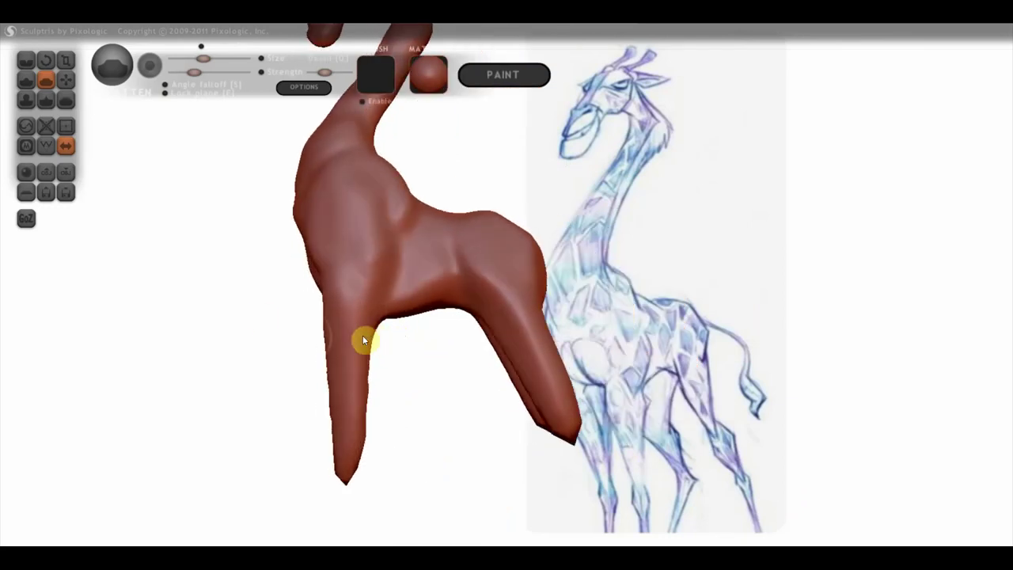
# Select the Grab brush and make its Size slightly smaller
pyautogui.click(66, 79)
pyautogui.scroll(2, 296, 267)
pyautogui.moveTo(216, 58); pyautogui.dragTo(199, 59)
pyautogui.scroll(-2, 330, 361)
pyautogui.scroll(-1, 330, 361)
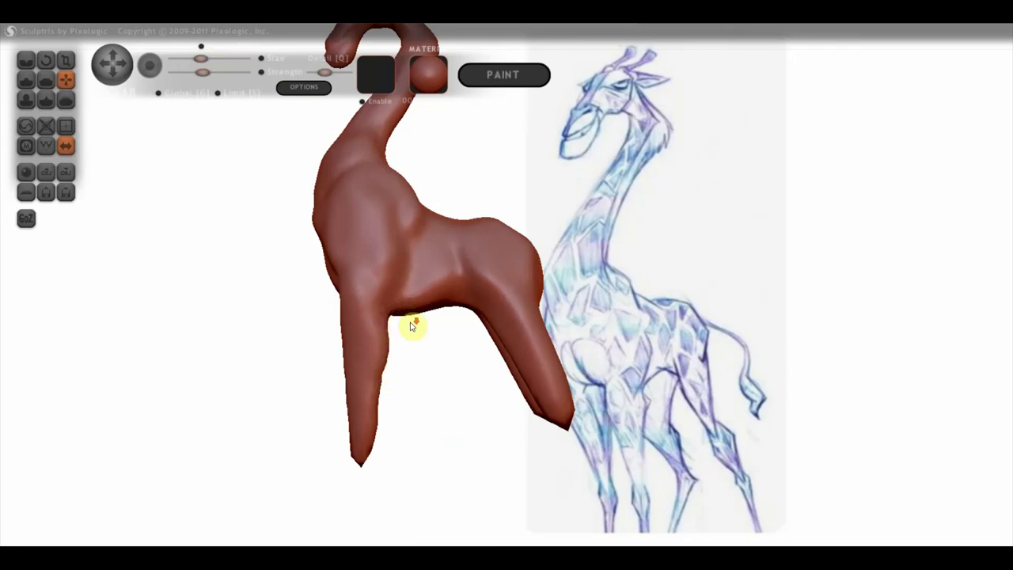
# Thin and smooth the front leg tips with the Clay brush from a three-quarter front view
pyautogui.scroll(-3, 432, 318)
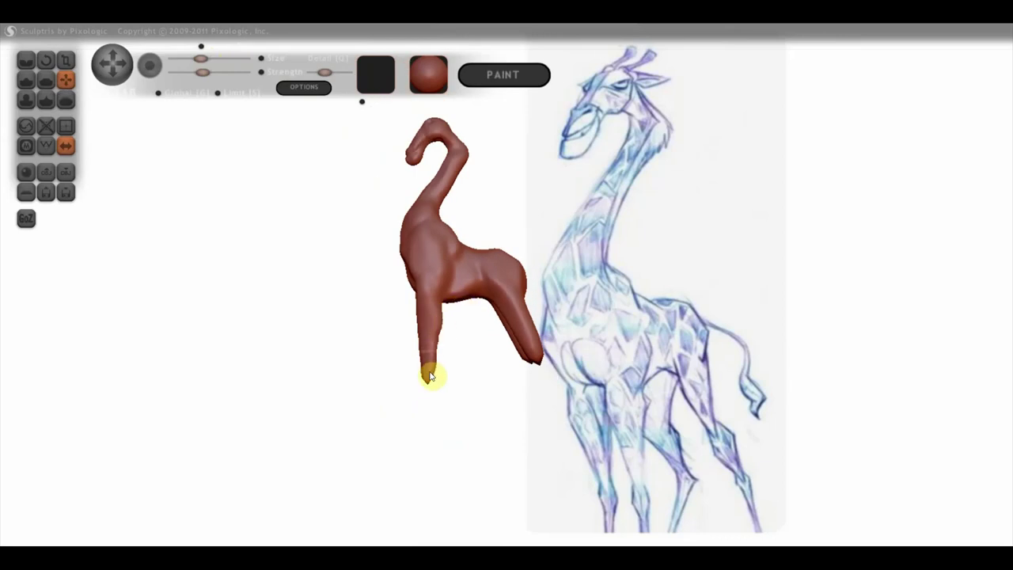
pyautogui.moveTo(431, 368); pyautogui.dragTo(427, 323, button='right')
pyautogui.scroll(2, 414, 305)
pyautogui.scroll(1, 400, 316)
pyautogui.scroll(1, 424, 323)
pyautogui.moveTo(433, 324)
pyautogui.mouseDown()
pyautogui.moveTo(472, 323)
pyautogui.moveTo(442, 282)
pyautogui.moveTo(441, 347)
pyautogui.mouseUp()
pyautogui.click(26, 80)
pyautogui.moveTo(419, 321)
pyautogui.mouseDown()
pyautogui.moveTo(447, 346)
pyautogui.moveTo(443, 334)
pyautogui.moveTo(576, 343)
pyautogui.mouseUp()
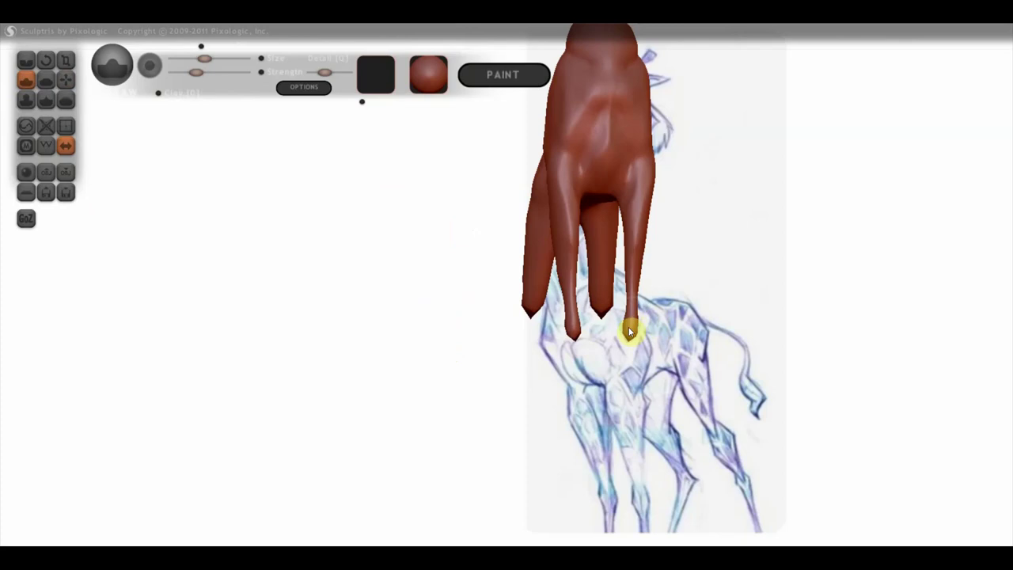
pyautogui.moveTo(631, 328)
pyautogui.mouseDown()
pyautogui.moveTo(650, 336)
pyautogui.moveTo(430, 312)
pyautogui.moveTo(407, 323)
pyautogui.moveTo(418, 285)
pyautogui.moveTo(408, 303)
pyautogui.moveTo(391, 282)
pyautogui.mouseUp()
# Grab the front leg tip and pull it much longer downward in several strokes
pyautogui.click(66, 80)
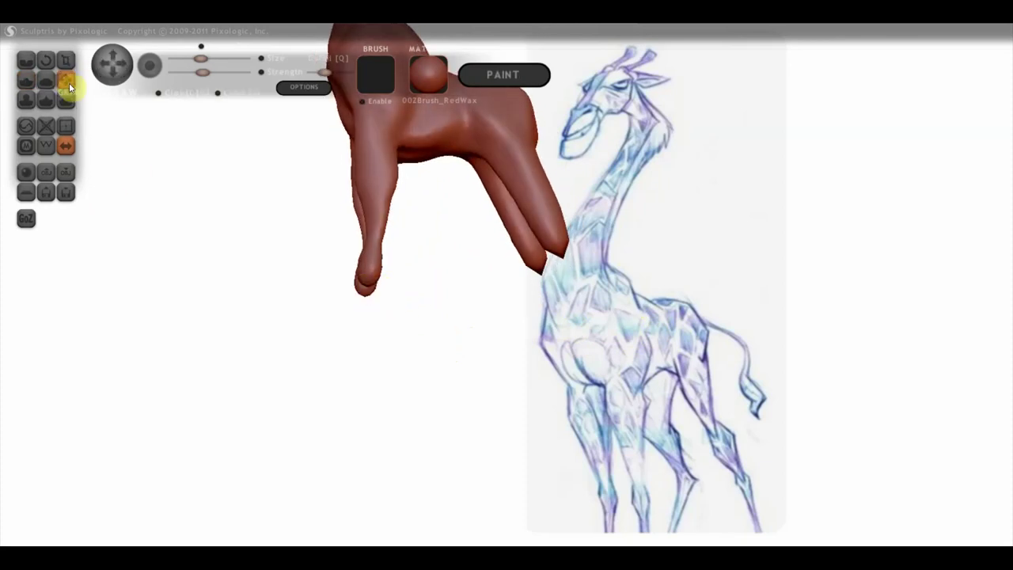
pyautogui.moveTo(369, 286); pyautogui.dragTo(375, 339)
pyautogui.moveTo(375, 293); pyautogui.dragTo(394, 344)
pyautogui.moveTo(379, 304); pyautogui.dragTo(388, 377)
pyautogui.moveTo(377, 321)
pyautogui.mouseDown()
pyautogui.moveTo(388, 335)
pyautogui.moveTo(391, 393)
pyautogui.moveTo(467, 369)
pyautogui.mouseUp()
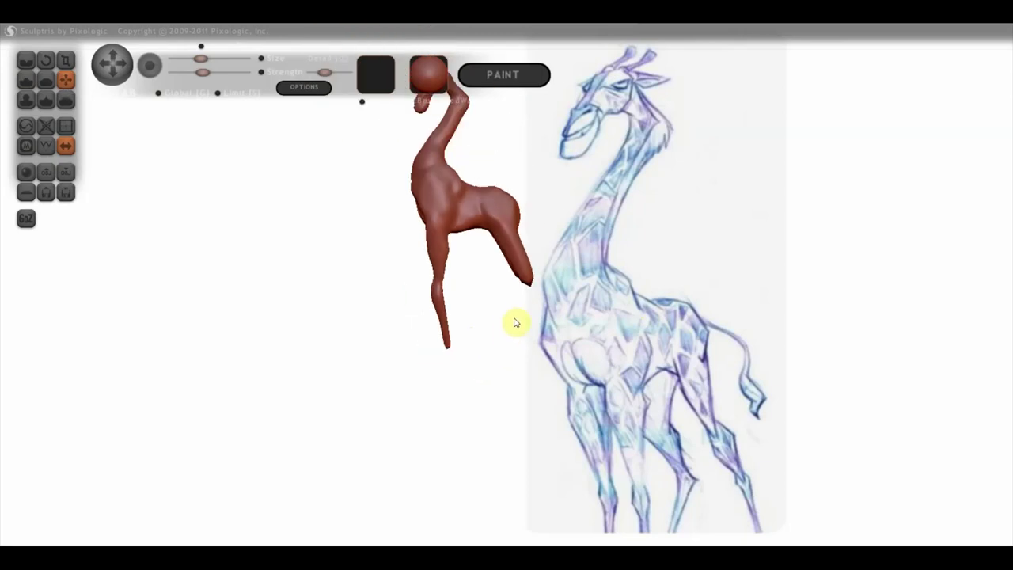
pyautogui.moveTo(533, 306); pyautogui.dragTo(481, 361)
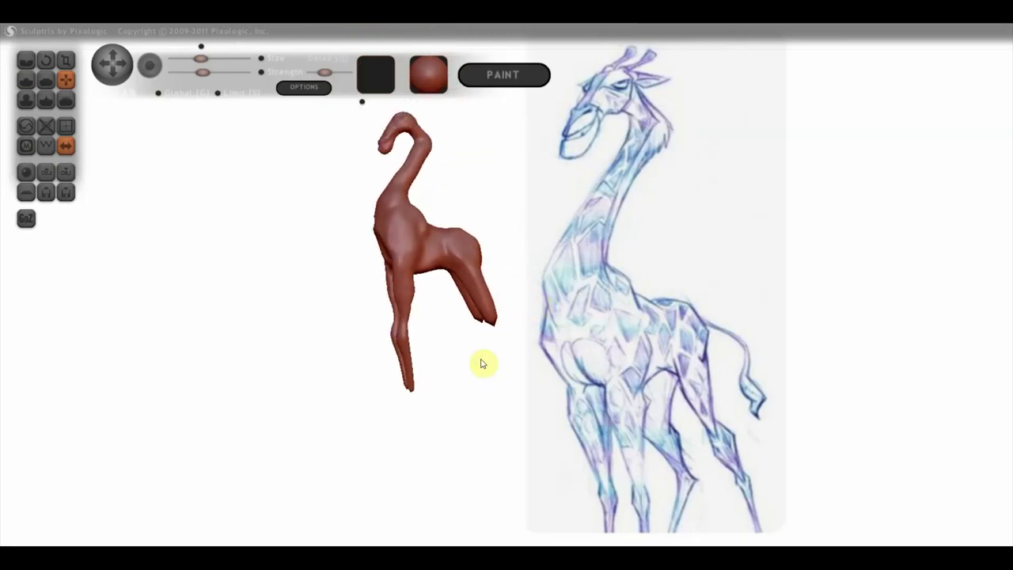
pyautogui.scroll(2, 483, 359)
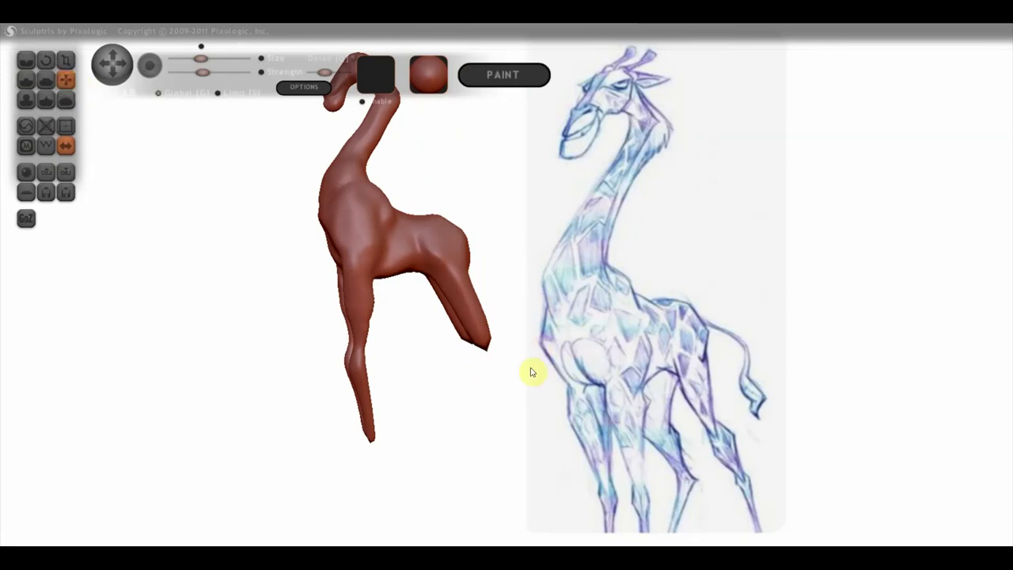
pyautogui.moveTo(531, 369); pyautogui.dragTo(496, 341)
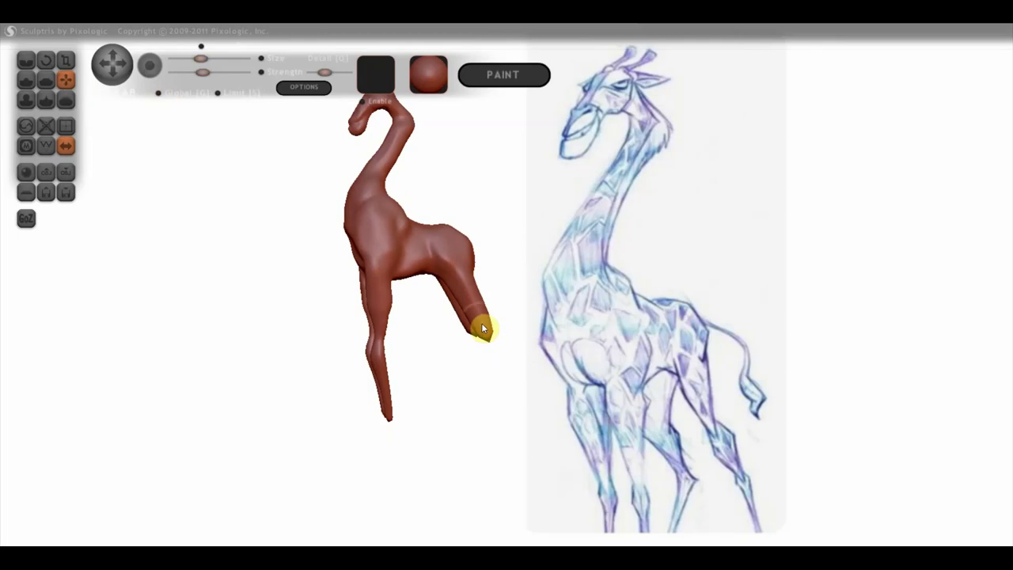
# Pull the hind-leg bulge slimmer and straighter, then zoom in on the legs
pyautogui.moveTo(481, 326); pyautogui.dragTo(490, 317)
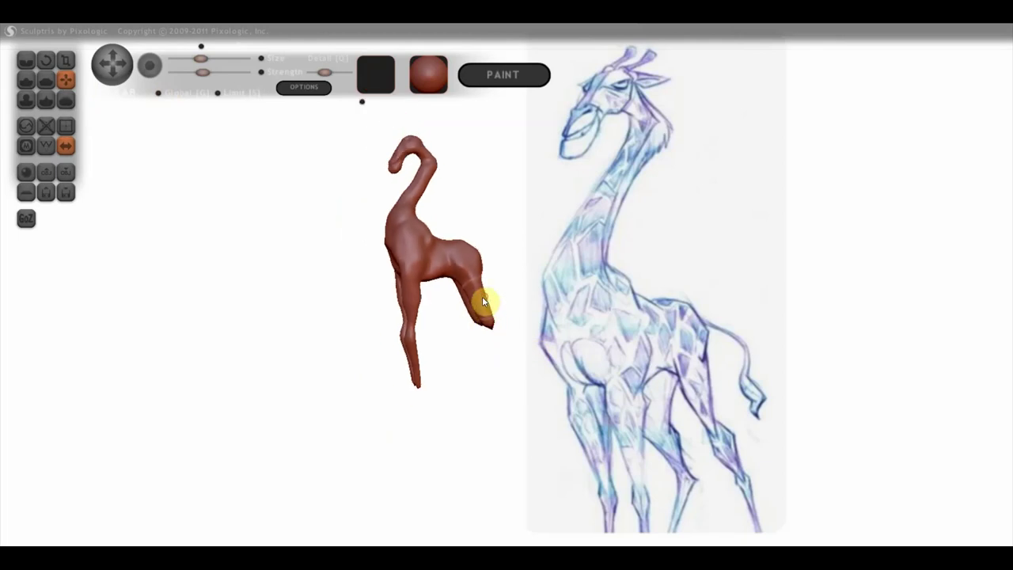
pyautogui.moveTo(479, 297); pyautogui.dragTo(459, 301)
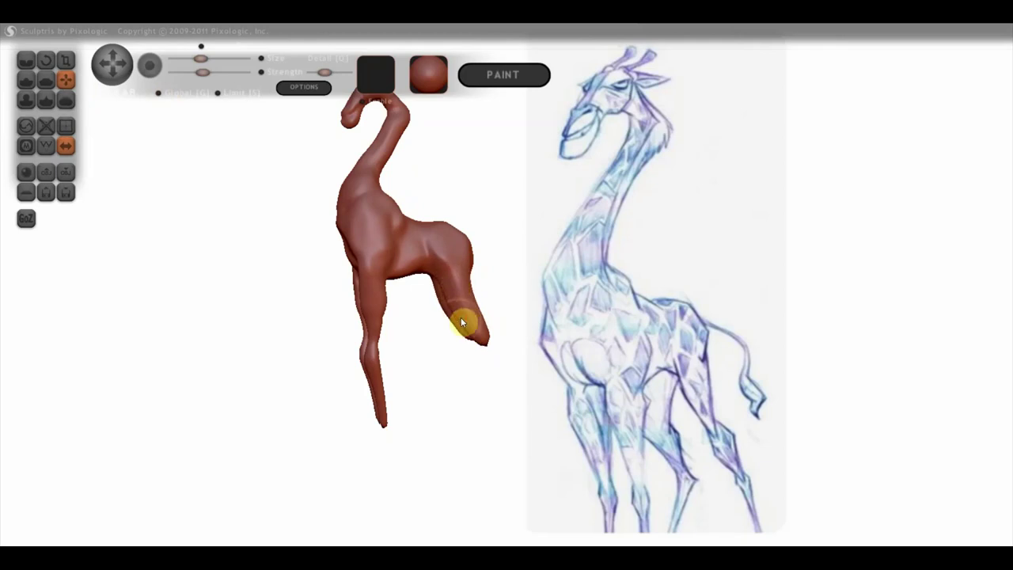
pyautogui.moveTo(475, 309); pyautogui.dragTo(496, 355)
pyautogui.moveTo(554, 361)
pyautogui.mouseDown()
pyautogui.moveTo(475, 332)
pyautogui.moveTo(522, 357)
pyautogui.mouseUp()
pyautogui.moveTo(522, 357); pyautogui.dragTo(459, 300, button='right')
pyautogui.scroll(3, 455, 303)
pyautogui.moveTo(451, 303); pyautogui.dragTo(477, 308)
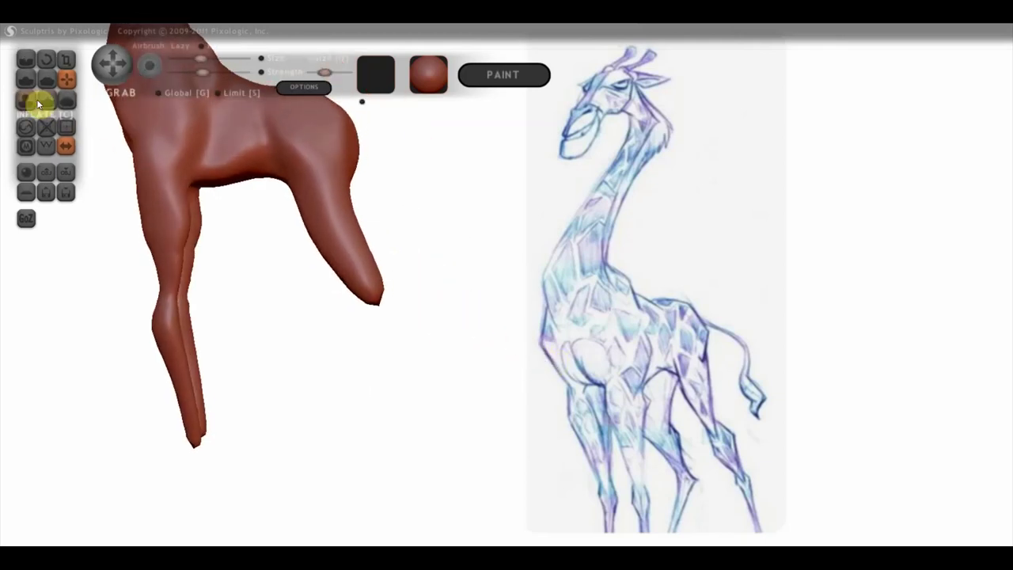
# Build up both leg tips with the Clay brush, lengthening them into rounded, hoof-like ends
pyautogui.click(26, 80)
pyautogui.moveTo(348, 319)
pyautogui.mouseDown()
pyautogui.moveTo(372, 312)
pyautogui.moveTo(395, 255)
pyautogui.mouseUp()
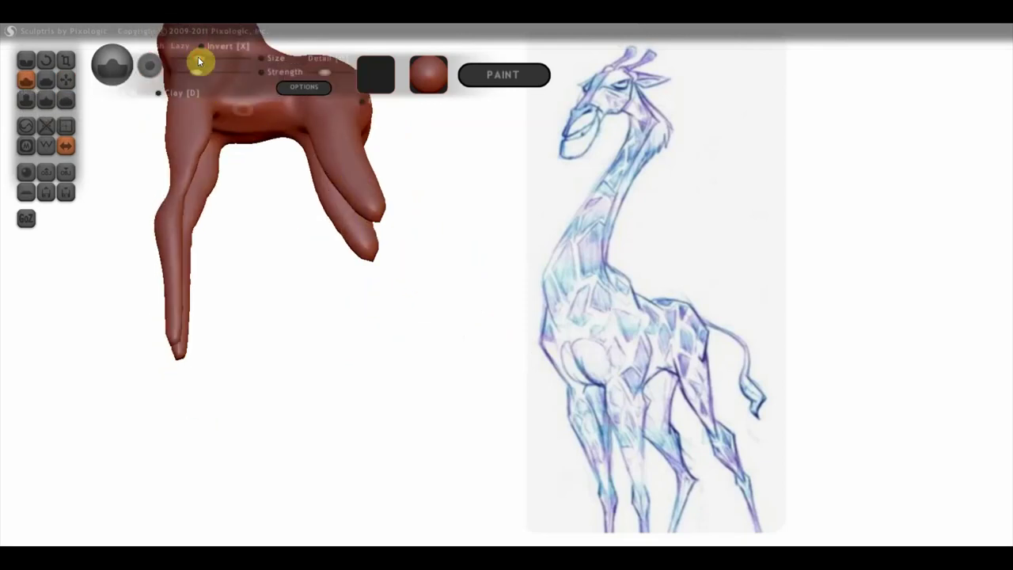
pyautogui.moveTo(375, 213)
pyautogui.mouseDown()
pyautogui.moveTo(377, 231)
pyautogui.moveTo(534, 266)
pyautogui.moveTo(555, 251)
pyautogui.mouseUp()
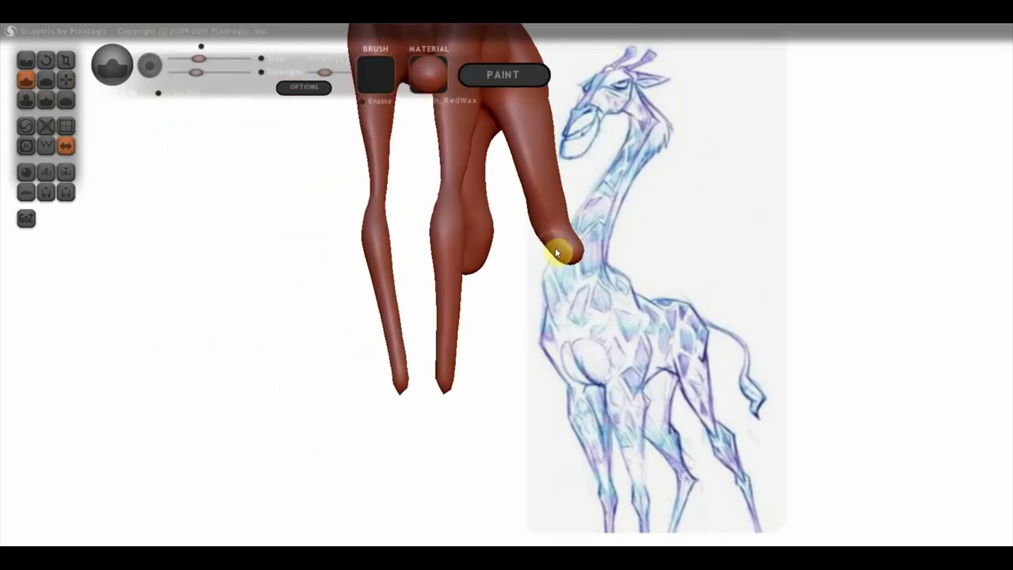
pyautogui.click(555, 253)
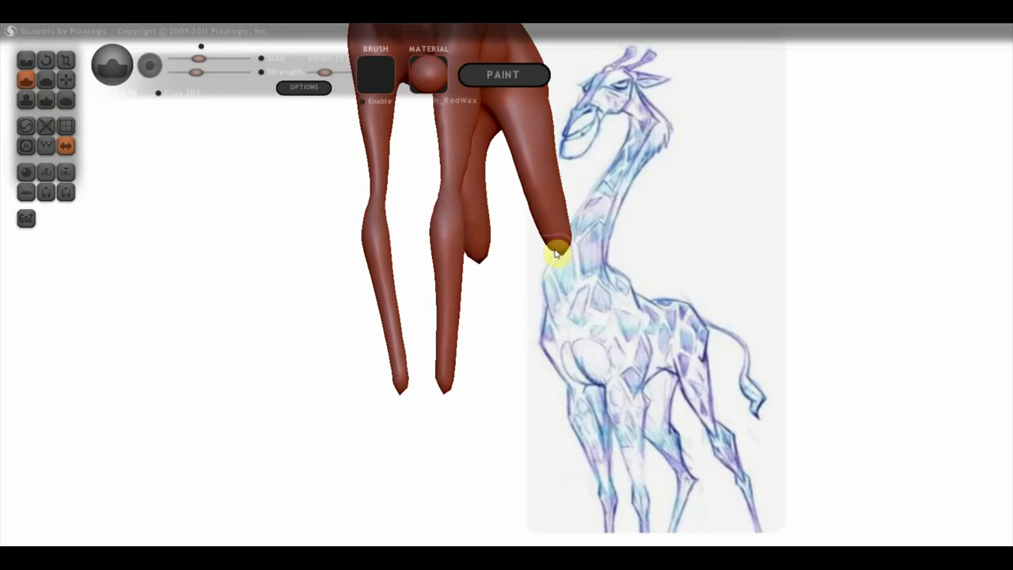
pyautogui.moveTo(554, 253)
pyautogui.mouseDown()
pyautogui.moveTo(606, 242)
pyautogui.moveTo(406, 264)
pyautogui.moveTo(377, 281)
pyautogui.mouseUp()
pyautogui.scroll(2, 372, 275)
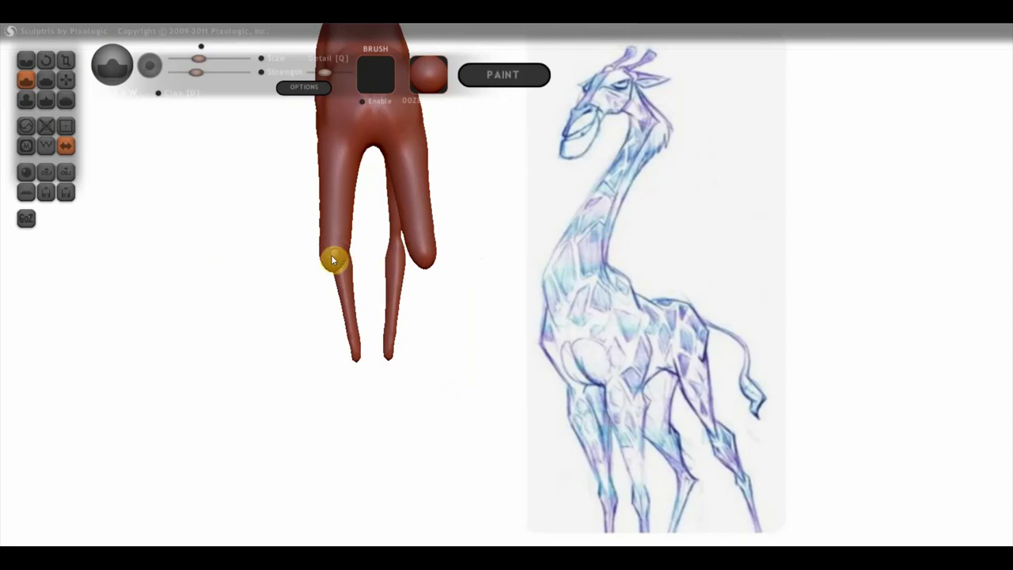
pyautogui.moveTo(335, 263)
pyautogui.mouseDown()
pyautogui.moveTo(323, 248)
pyautogui.moveTo(568, 232)
pyautogui.moveTo(630, 256)
pyautogui.moveTo(656, 226)
pyautogui.moveTo(688, 228)
pyautogui.moveTo(717, 206)
pyautogui.moveTo(672, 258)
pyautogui.mouseUp()
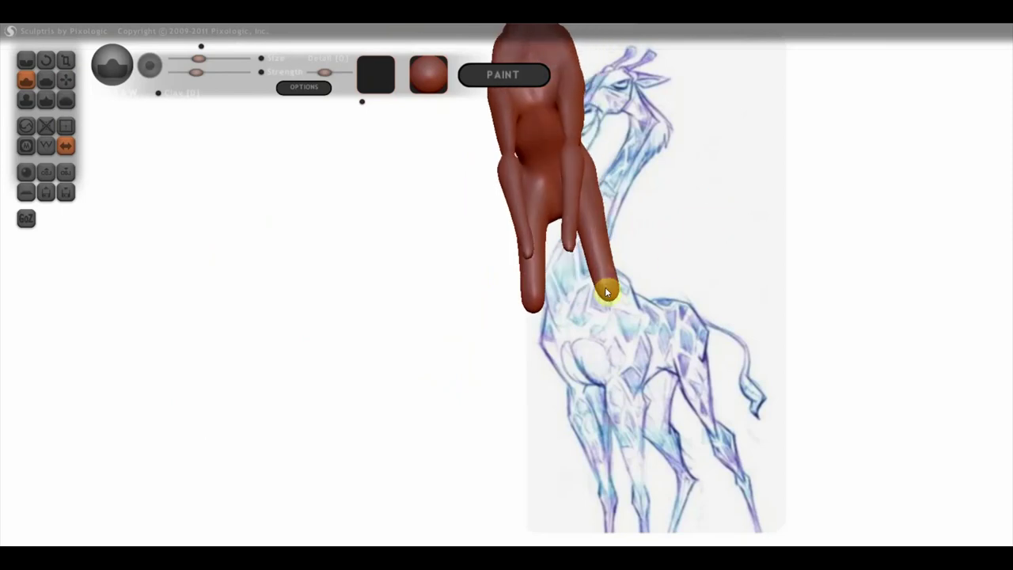
pyautogui.moveTo(611, 295)
pyautogui.mouseDown()
pyautogui.moveTo(608, 286)
pyautogui.moveTo(594, 361)
pyautogui.moveTo(558, 365)
pyautogui.moveTo(592, 343)
pyautogui.moveTo(567, 340)
pyautogui.mouseUp()
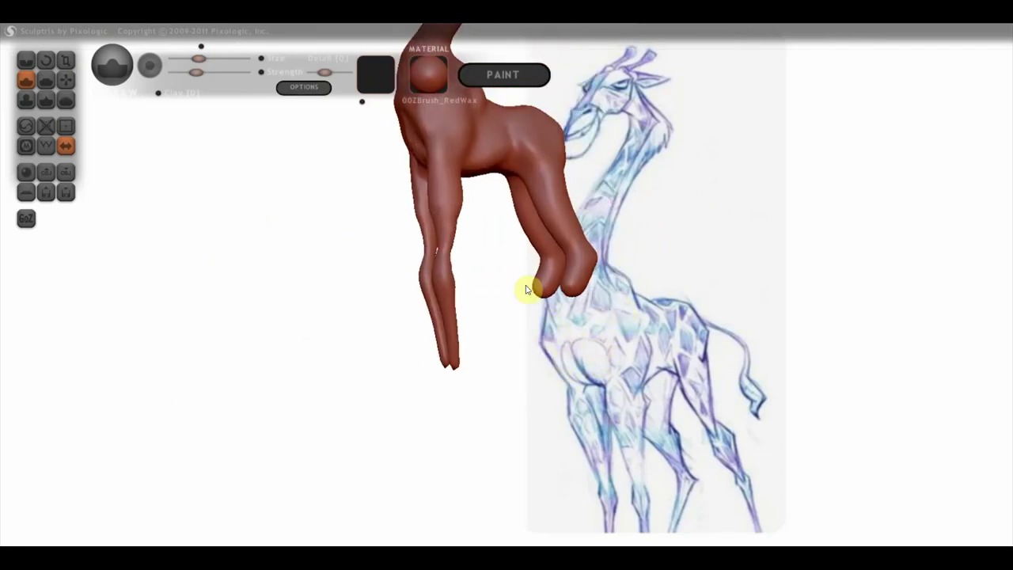
# Undo the latest leg edit and pull the front leg's tip slightly downward with Grab
pyautogui.click(66, 80)
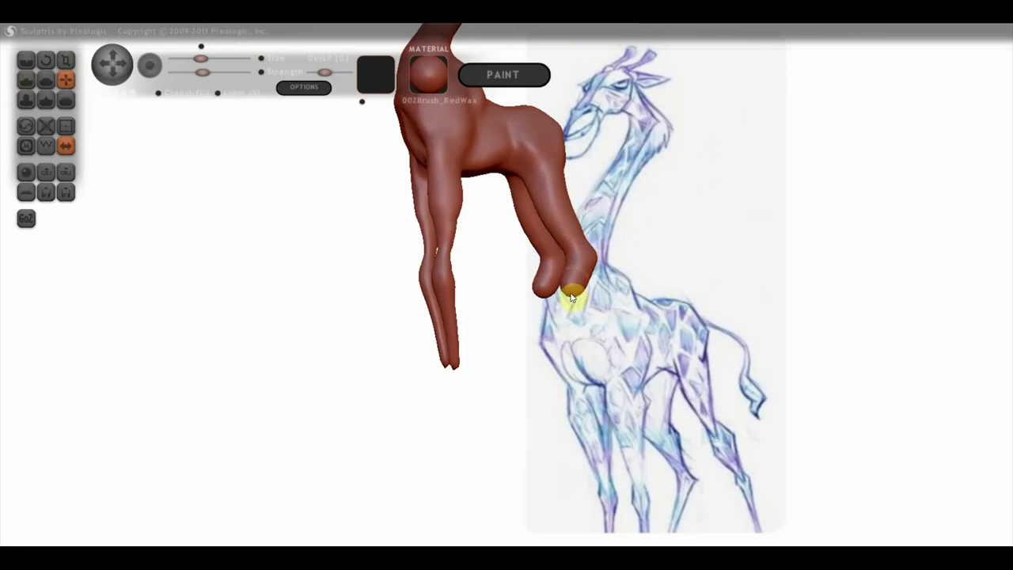
pyautogui.hotkey('ctrl', 'z')
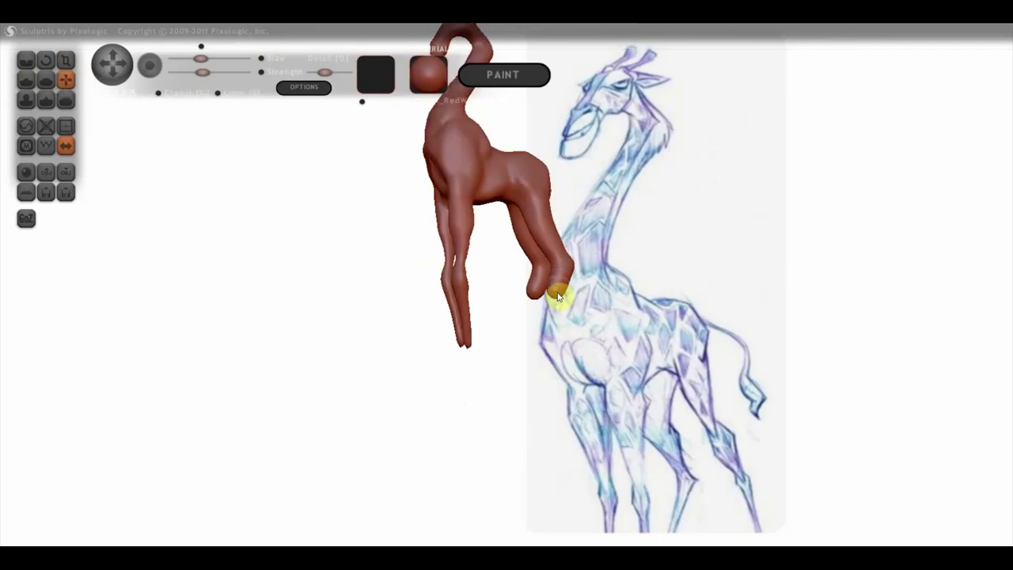
pyautogui.moveTo(554, 294); pyautogui.dragTo(555, 316)
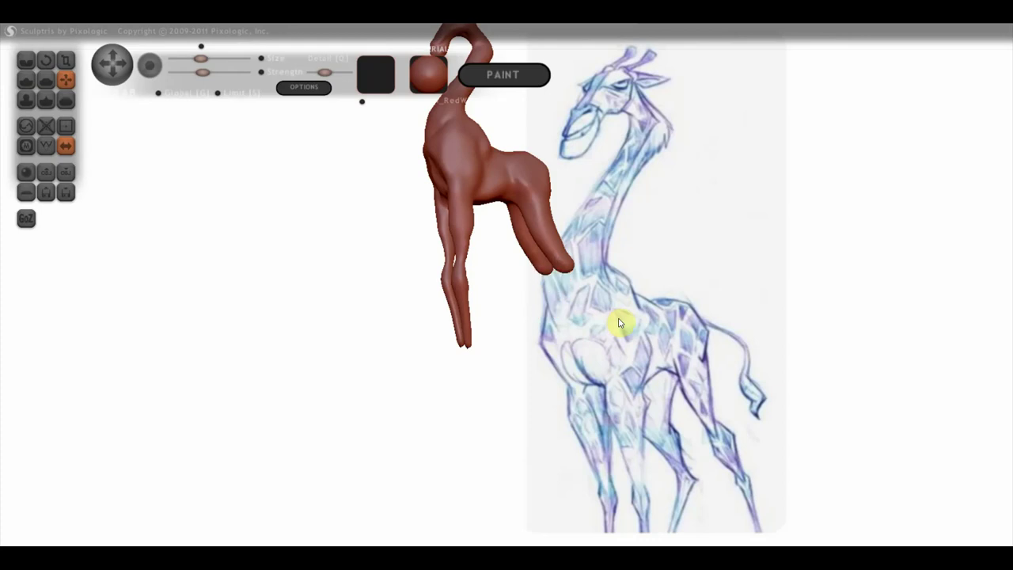
pyautogui.moveTo(707, 332); pyautogui.dragTo(502, 278)
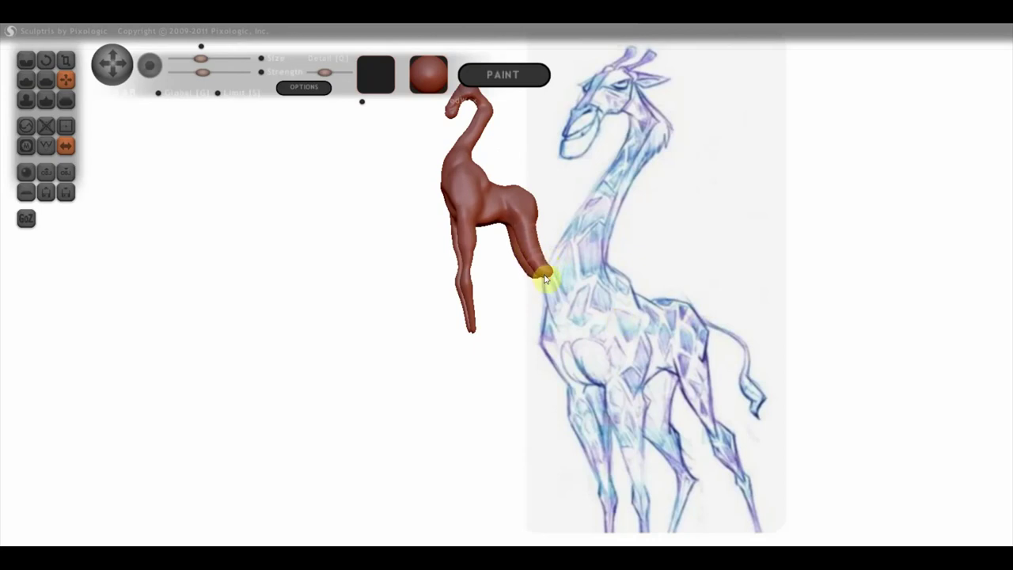
pyautogui.scroll(2, 558, 290)
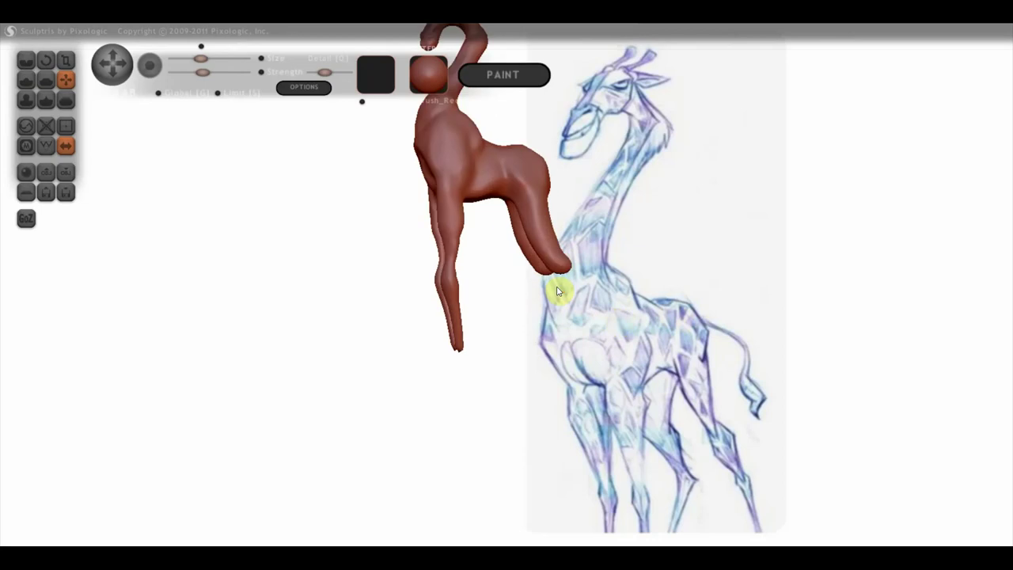
pyautogui.moveTo(520, 346)
pyautogui.mouseDown()
pyautogui.moveTo(535, 355)
pyautogui.moveTo(572, 343)
pyautogui.moveTo(565, 400)
pyautogui.mouseUp()
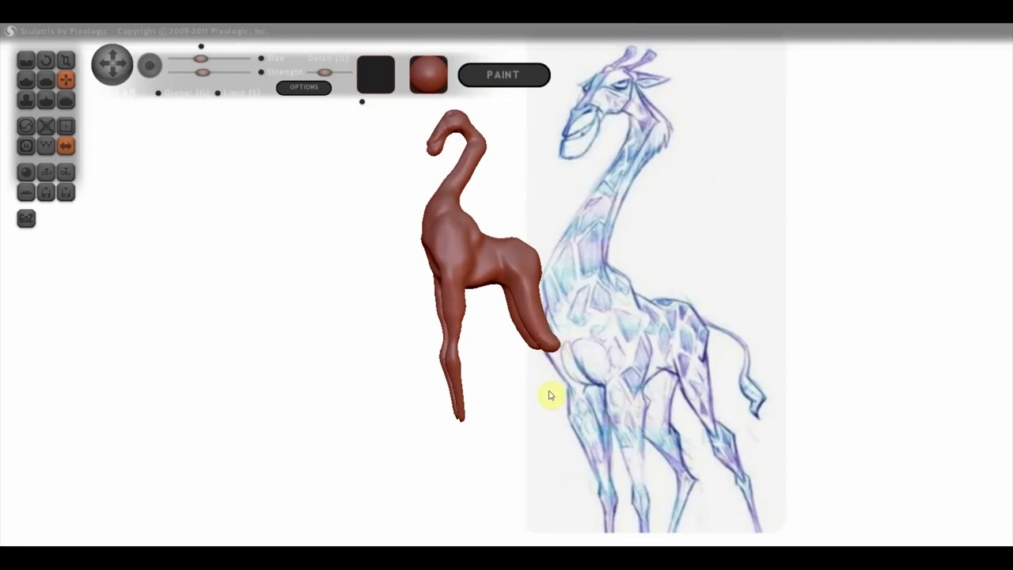
pyautogui.scroll(2, 490, 348)
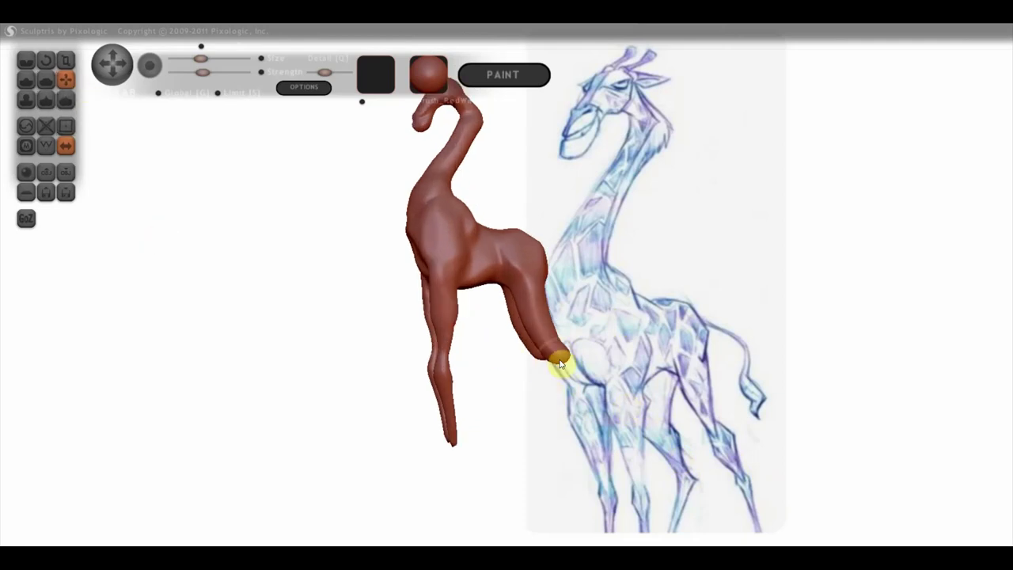
# Curl the foot tip back into a bent two-toed hoof, slimming the toes and filling out above it
pyautogui.moveTo(558, 360); pyautogui.dragTo(569, 369)
pyautogui.moveTo(583, 401)
pyautogui.mouseDown()
pyautogui.moveTo(564, 419)
pyautogui.moveTo(580, 407)
pyautogui.moveTo(558, 450)
pyautogui.moveTo(590, 393)
pyautogui.mouseUp()
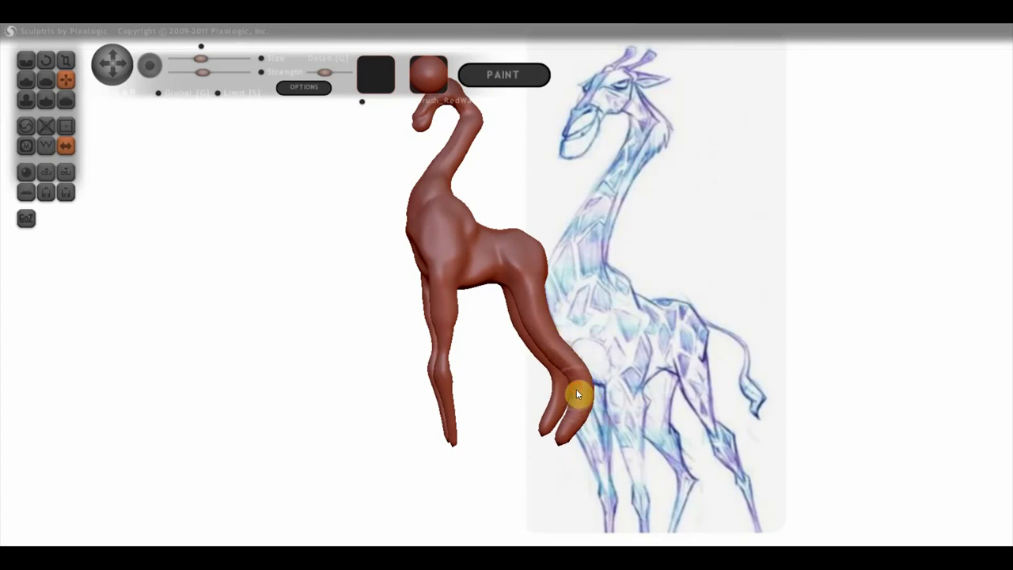
pyautogui.moveTo(581, 396); pyautogui.dragTo(576, 404)
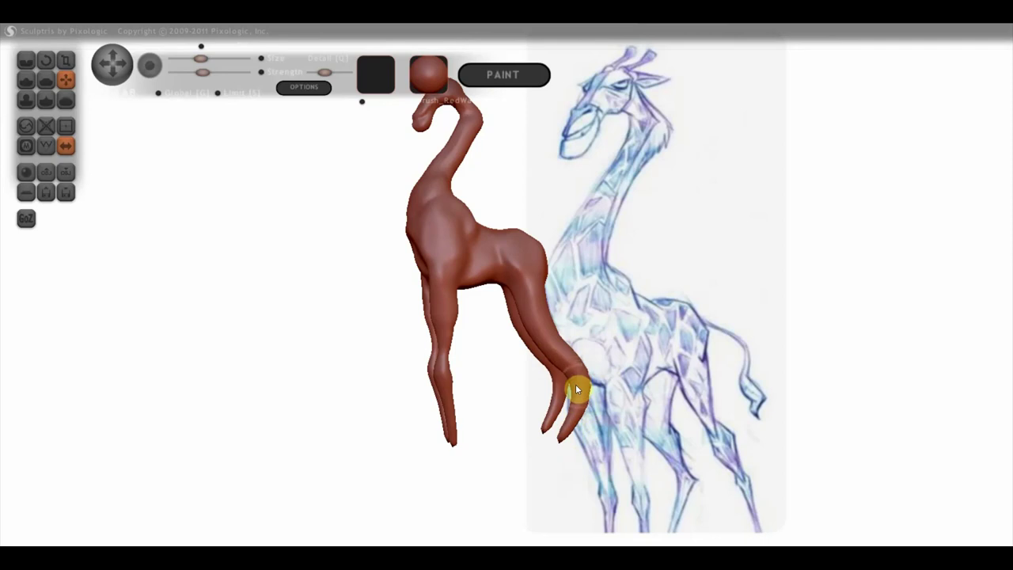
pyautogui.moveTo(558, 389); pyautogui.dragTo(563, 382)
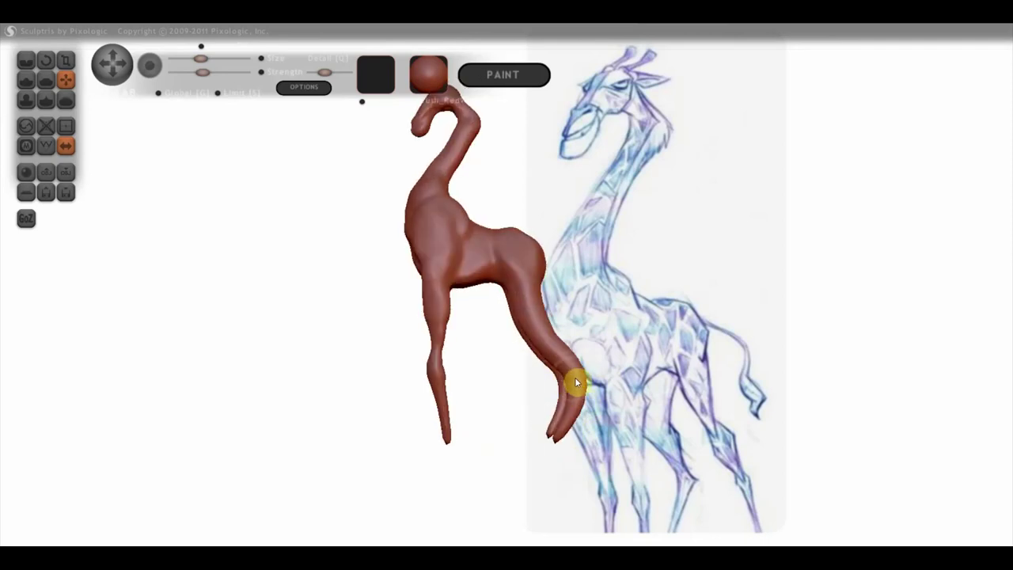
pyautogui.moveTo(574, 362); pyautogui.dragTo(569, 366)
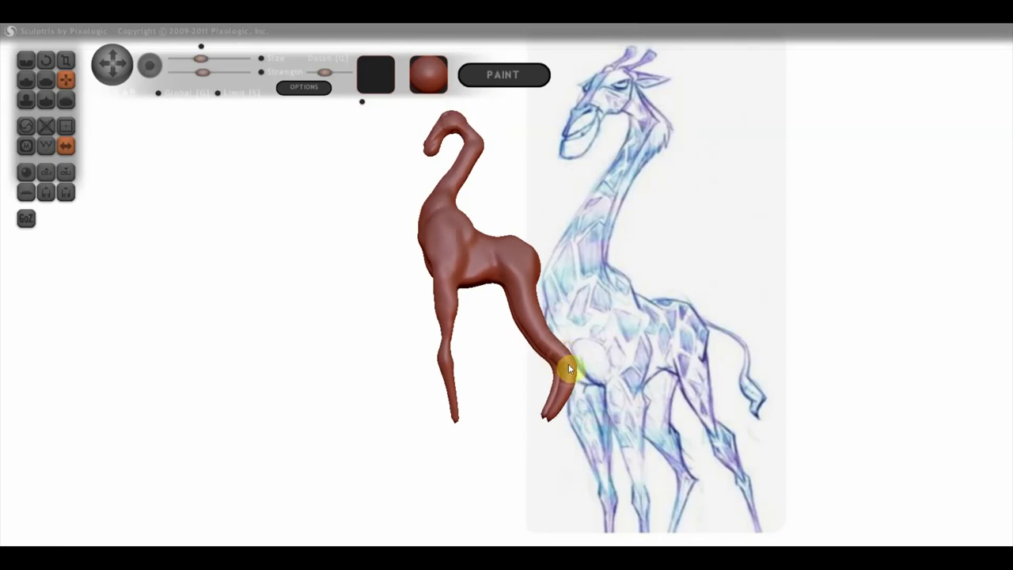
pyautogui.moveTo(568, 363); pyautogui.dragTo(578, 364)
# Reshape the leg from thigh to lower leg, then inspect the separated hind legs
pyautogui.moveTo(549, 341); pyautogui.dragTo(531, 340, button='right')
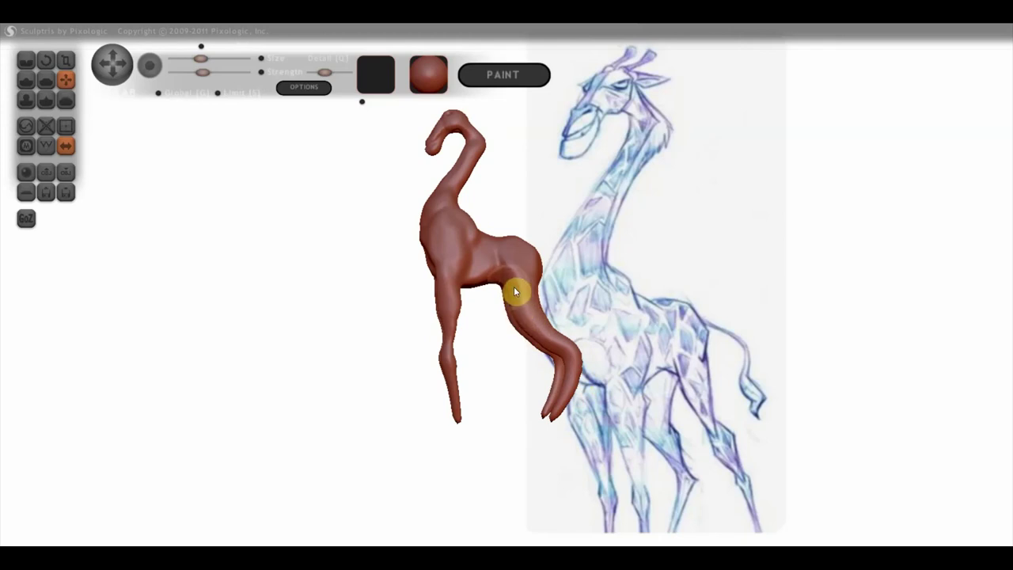
pyautogui.moveTo(520, 293)
pyautogui.mouseDown()
pyautogui.moveTo(572, 335)
pyautogui.moveTo(578, 381)
pyautogui.mouseUp()
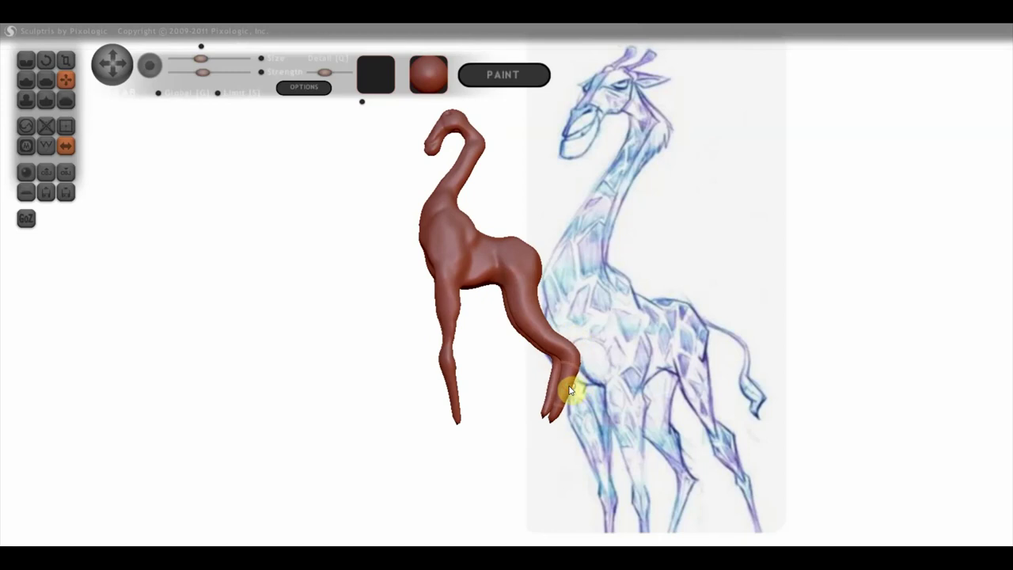
pyautogui.moveTo(562, 384)
pyautogui.mouseDown()
pyautogui.moveTo(597, 381)
pyautogui.moveTo(604, 343)
pyautogui.mouseUp()
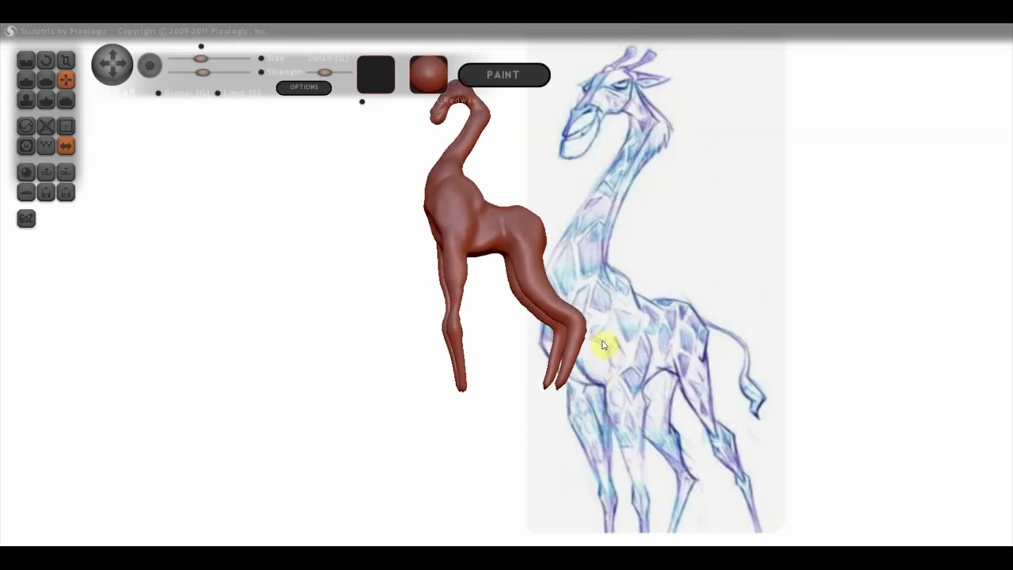
pyautogui.moveTo(502, 387); pyautogui.dragTo(513, 428)
pyautogui.scroll(2, 519, 396)
pyautogui.scroll(2, 520, 389)
pyautogui.scroll(-2, 520, 390)
pyautogui.click(26, 80)
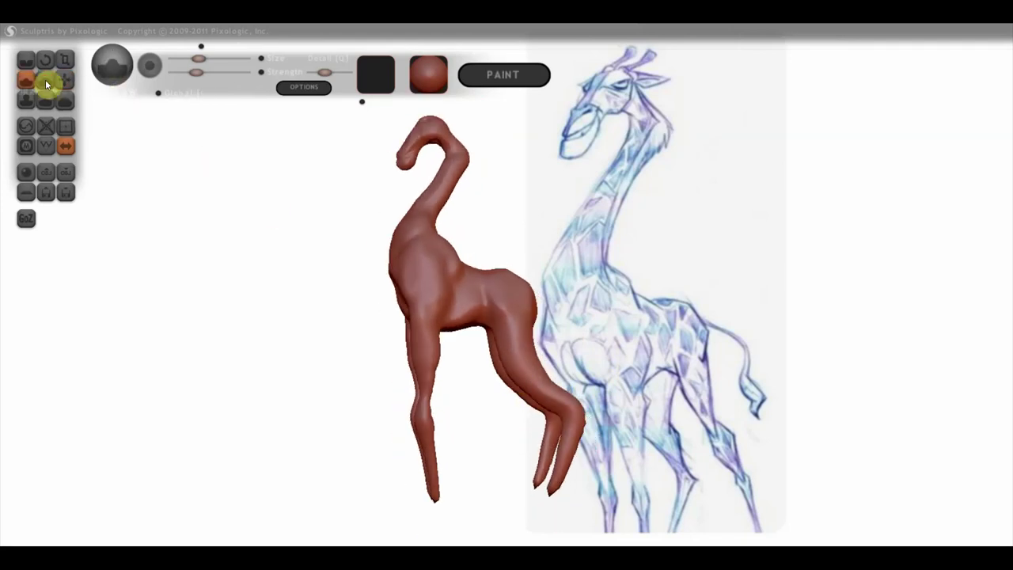
# Zoom and orbit around the legs, dismissing the advertisement popup that appears
pyautogui.scroll(1, 535, 256)
pyautogui.scroll(1, 538, 318)
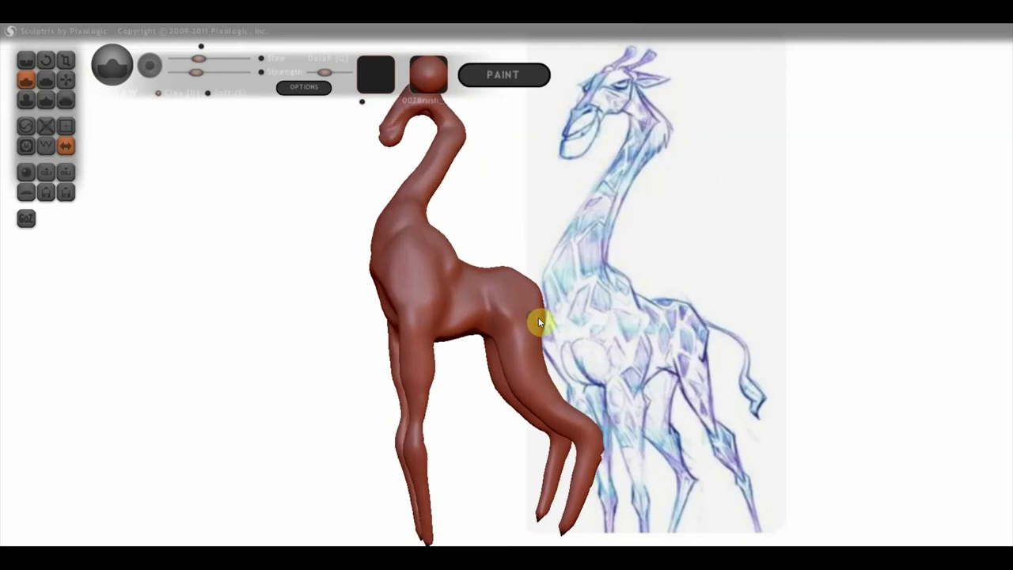
pyautogui.scroll(2, 535, 338)
pyautogui.scroll(1, 541, 338)
pyautogui.scroll(-1, 540, 337)
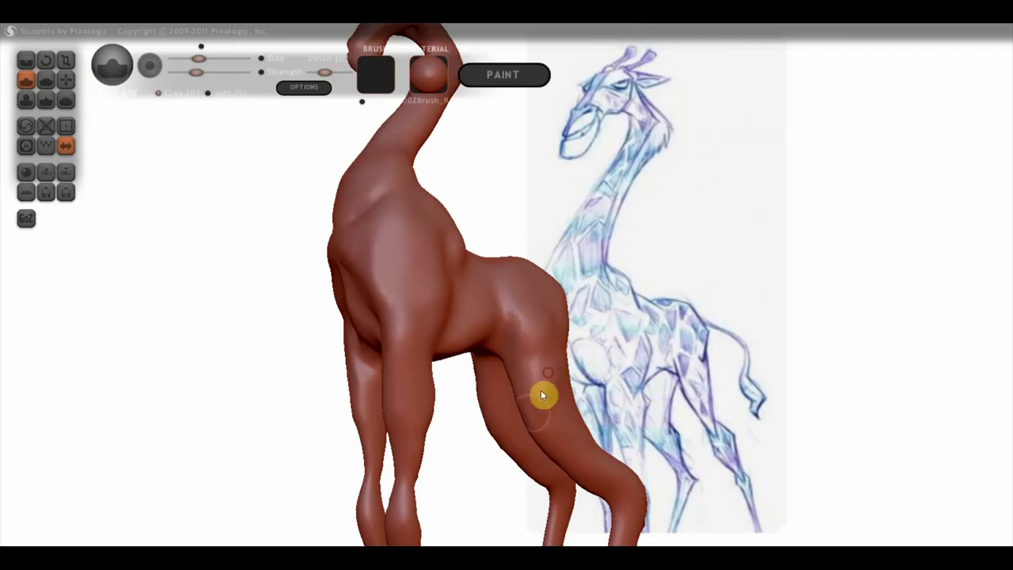
pyautogui.moveTo(543, 383)
pyautogui.mouseDown(button='right')
pyautogui.moveTo(565, 362)
pyautogui.moveTo(594, 377)
pyautogui.moveTo(624, 361)
pyautogui.moveTo(602, 377)
pyautogui.mouseUp(button='right')
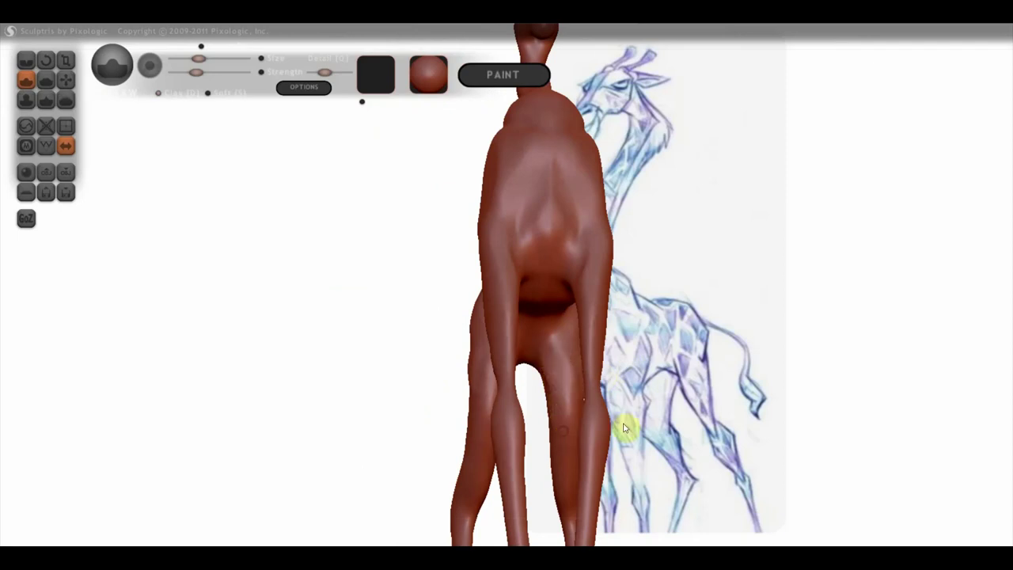
pyautogui.moveTo(623, 428); pyautogui.dragTo(614, 434, button='right')
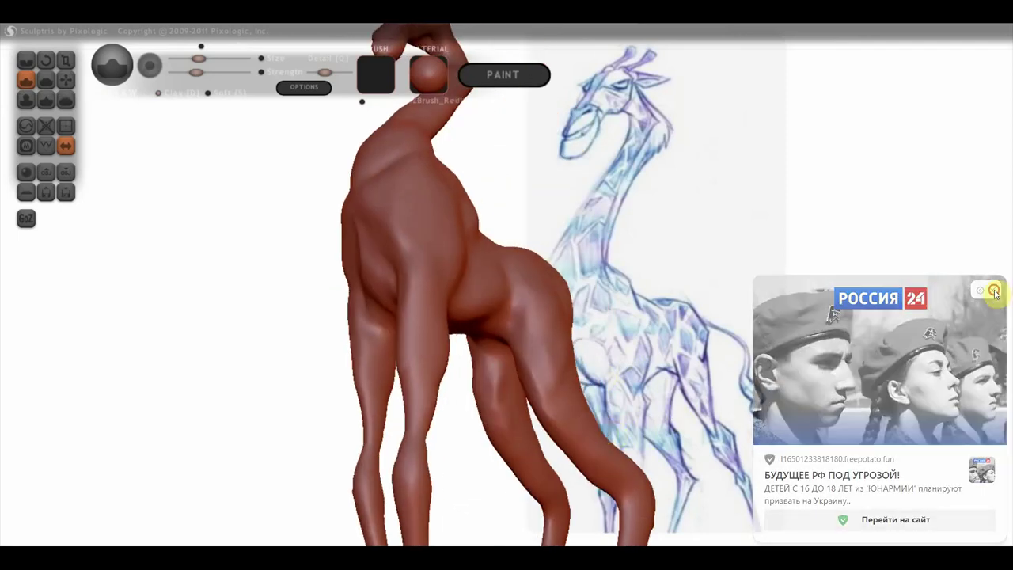
pyautogui.click(994, 293)
pyautogui.moveTo(809, 366)
pyautogui.mouseDown(button='right')
pyautogui.moveTo(746, 339)
pyautogui.moveTo(730, 264)
pyautogui.moveTo(690, 355)
pyautogui.moveTo(588, 372)
pyautogui.mouseUp(button='right')
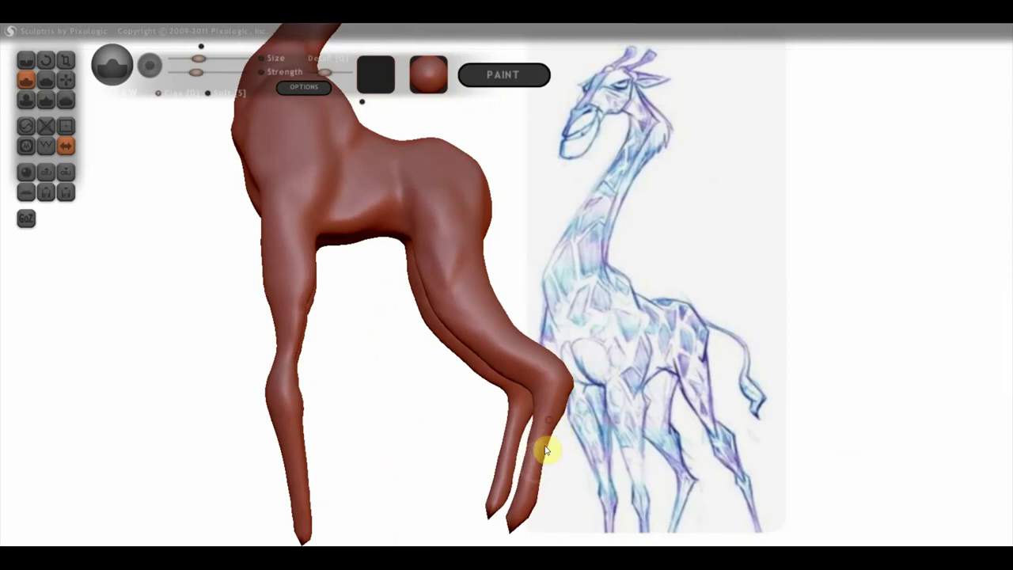
# Reshape the legs near the knee, checking from side and rear three-quarter views
pyautogui.moveTo(530, 507); pyautogui.dragTo(571, 423)
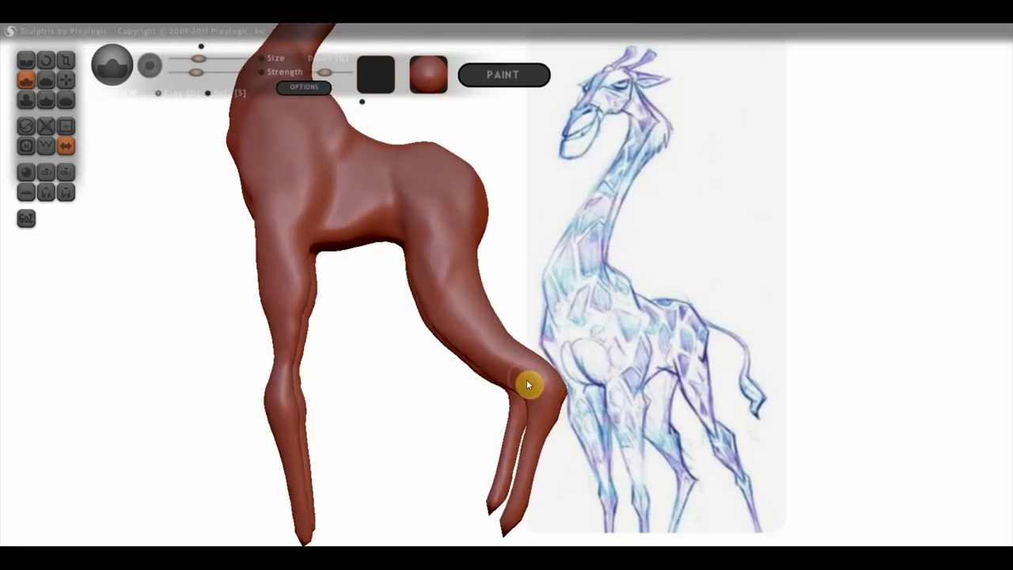
pyautogui.moveTo(514, 387)
pyautogui.mouseDown(button='right')
pyautogui.moveTo(483, 412)
pyautogui.moveTo(456, 378)
pyautogui.mouseUp(button='right')
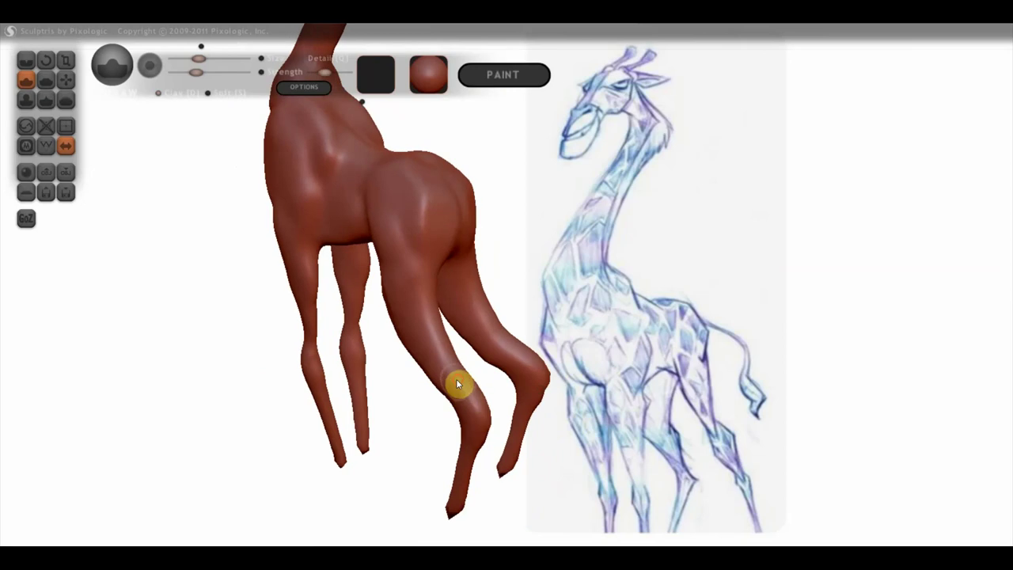
pyautogui.moveTo(455, 382); pyautogui.dragTo(546, 364, button='right')
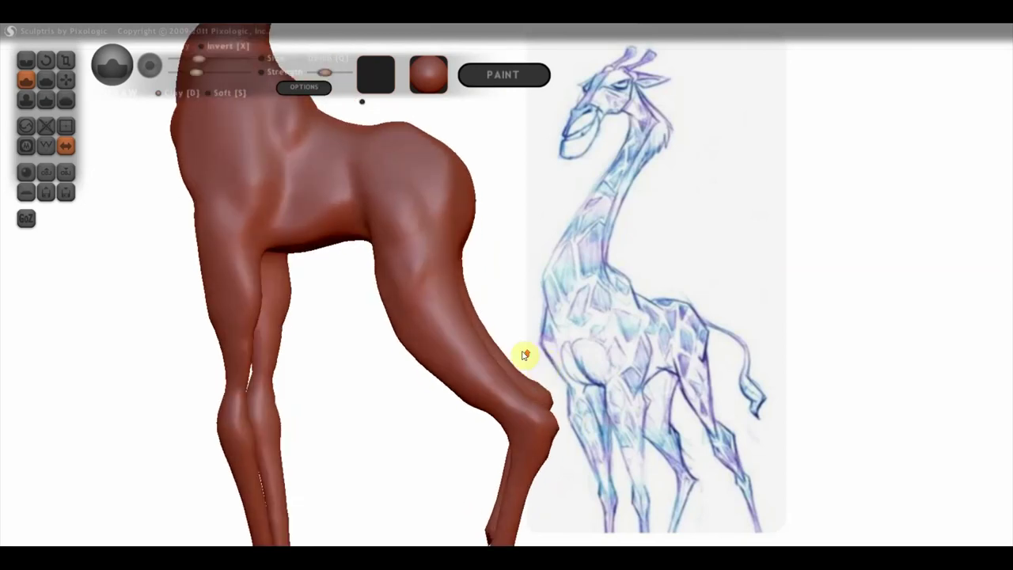
pyautogui.scroll(2, 474, 360)
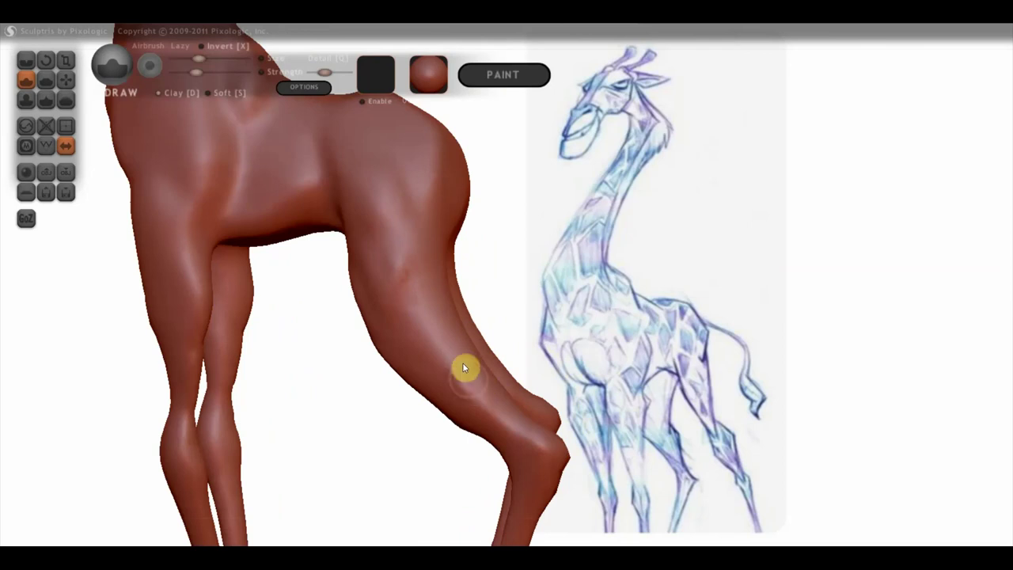
pyautogui.moveTo(489, 412)
pyautogui.mouseDown(button='right')
pyautogui.moveTo(509, 381)
pyautogui.moveTo(397, 404)
pyautogui.mouseUp(button='right')
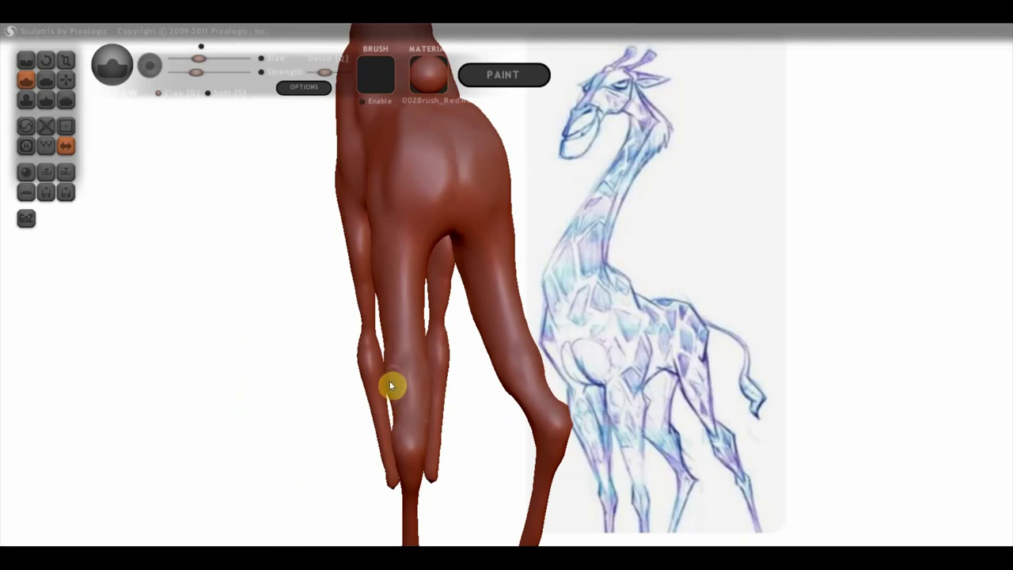
pyautogui.moveTo(399, 404)
pyautogui.mouseDown(button='right')
pyautogui.moveTo(425, 384)
pyautogui.moveTo(492, 397)
pyautogui.mouseUp(button='right')
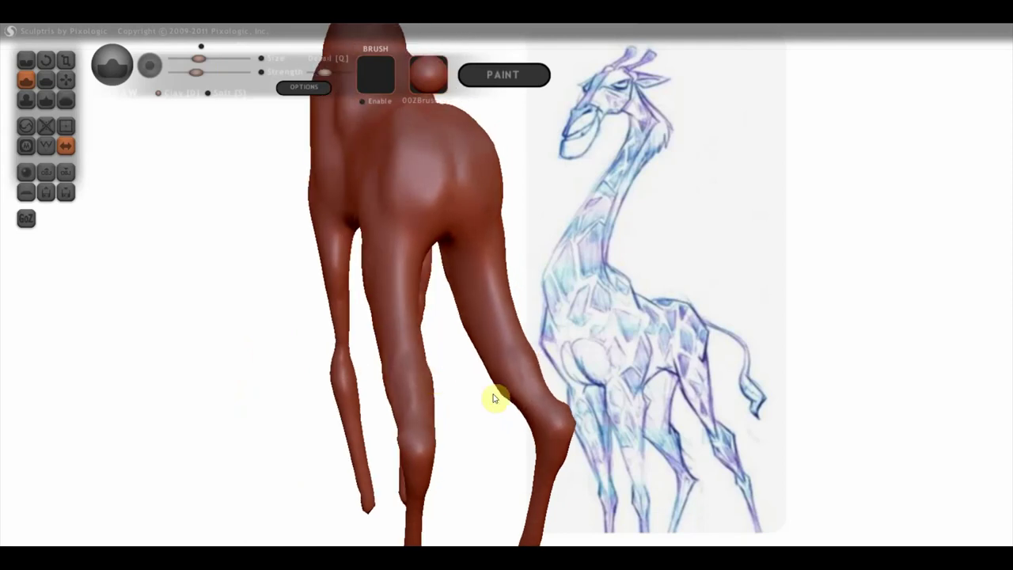
pyautogui.scroll(5, 209, 152)
pyautogui.moveTo(207, 152)
pyautogui.mouseDown(button='right')
pyautogui.moveTo(307, 136)
pyautogui.moveTo(316, 118)
pyautogui.moveTo(303, 104)
pyautogui.moveTo(285, 117)
pyautogui.mouseUp(button='right')
pyautogui.click(26, 60)
# Crease a line around the hind leg's knee, inspecting it from side and rear three-quarter views
pyautogui.moveTo(411, 261)
pyautogui.mouseDown(button='right')
pyautogui.moveTo(480, 240)
pyautogui.moveTo(512, 216)
pyautogui.mouseUp(button='right')
pyautogui.moveTo(581, 325)
pyautogui.mouseDown(button='right')
pyautogui.moveTo(535, 391)
pyautogui.moveTo(499, 374)
pyautogui.moveTo(520, 362)
pyautogui.moveTo(467, 396)
pyautogui.mouseUp(button='right')
pyautogui.moveTo(452, 395); pyautogui.dragTo(444, 395)
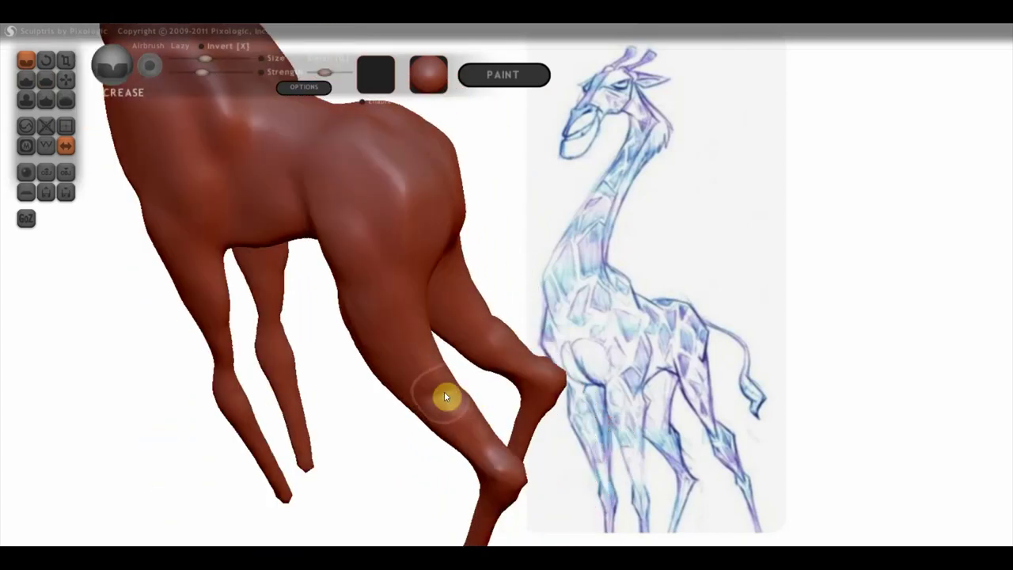
pyautogui.moveTo(444, 391)
pyautogui.mouseDown(button='right')
pyautogui.moveTo(452, 354)
pyautogui.moveTo(526, 353)
pyautogui.mouseUp(button='right')
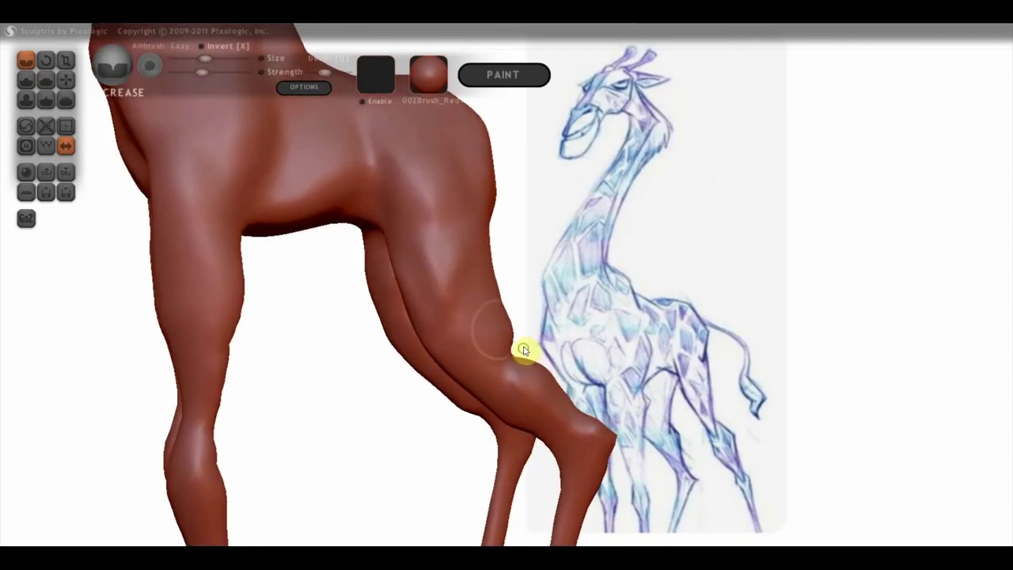
pyautogui.moveTo(513, 364)
pyautogui.mouseDown(button='right')
pyautogui.moveTo(565, 353)
pyautogui.moveTo(599, 378)
pyautogui.moveTo(660, 369)
pyautogui.moveTo(595, 369)
pyautogui.moveTo(533, 398)
pyautogui.moveTo(585, 384)
pyautogui.moveTo(594, 346)
pyautogui.mouseUp(button='right')
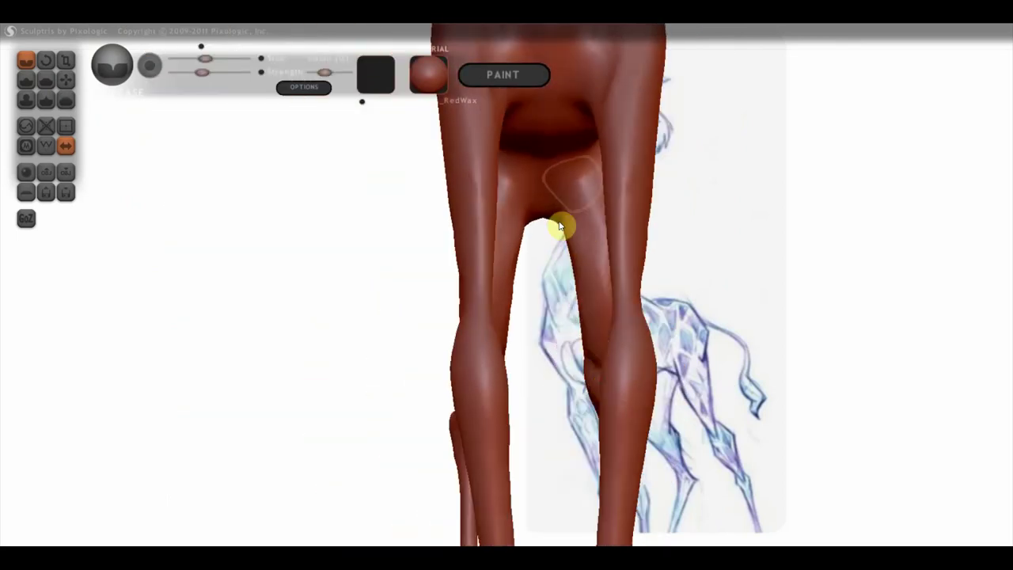
pyautogui.moveTo(556, 229)
pyautogui.mouseDown(button='right')
pyautogui.moveTo(485, 276)
pyautogui.moveTo(450, 261)
pyautogui.moveTo(507, 292)
pyautogui.moveTo(554, 339)
pyautogui.mouseUp(button='right')
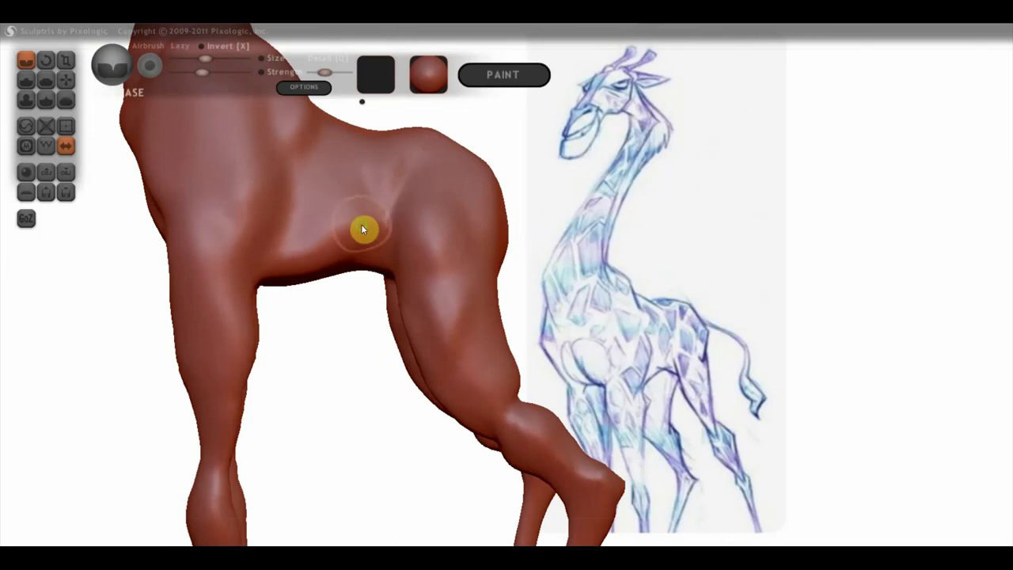
pyautogui.moveTo(361, 229); pyautogui.dragTo(351, 198, button='right')
# Flatten the giraffe's belly in several strokes, working back toward the hip
pyautogui.click(46, 80)
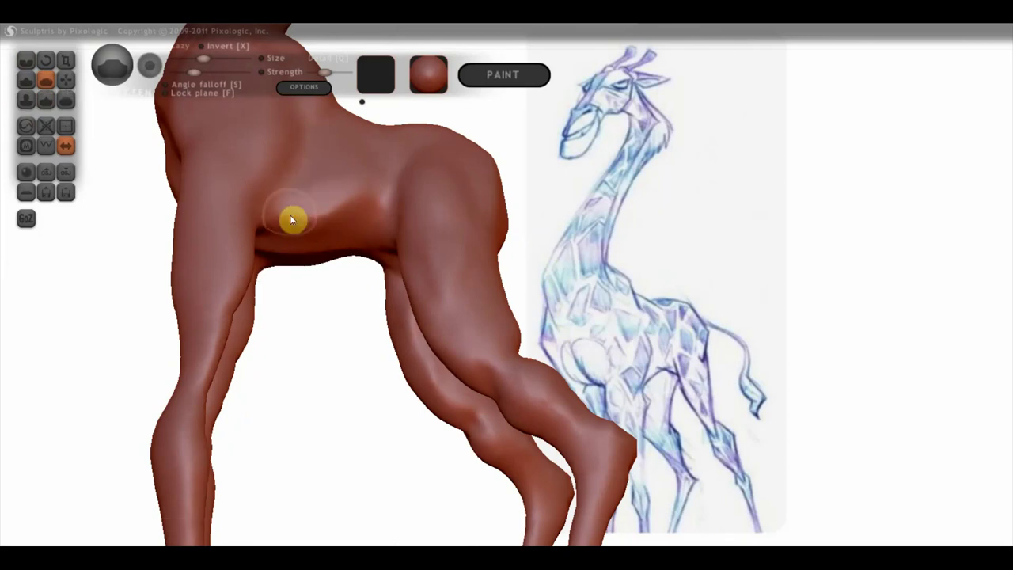
pyautogui.moveTo(281, 204); pyautogui.dragTo(328, 183)
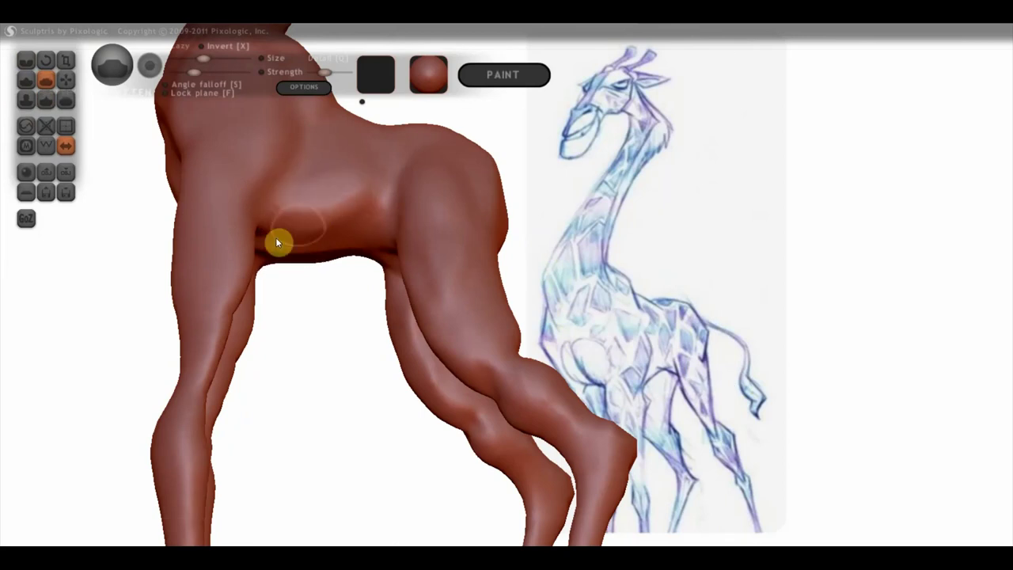
pyautogui.moveTo(359, 217); pyautogui.dragTo(299, 212)
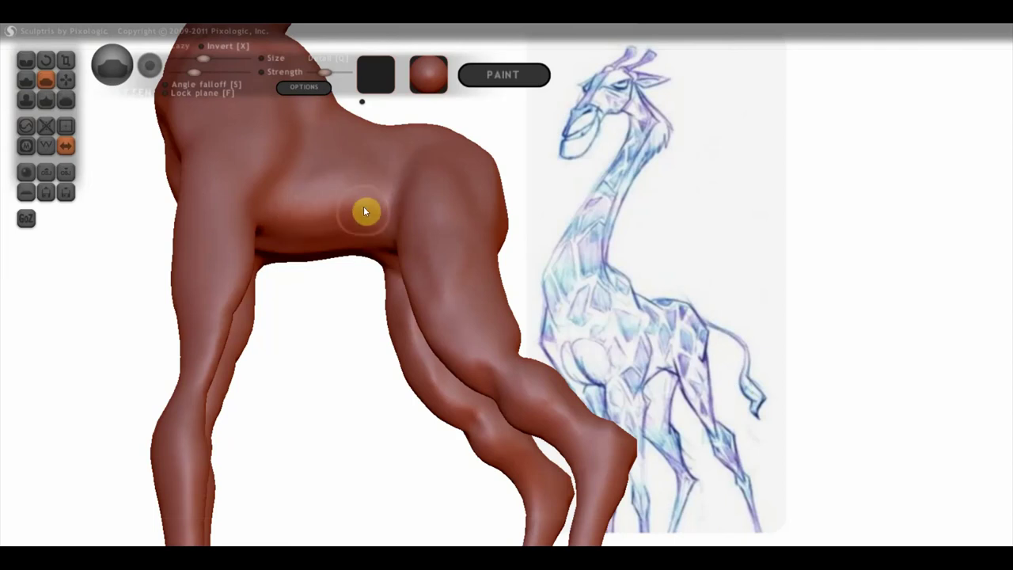
pyautogui.moveTo(365, 217); pyautogui.dragTo(354, 162)
pyautogui.moveTo(333, 204); pyautogui.dragTo(340, 229)
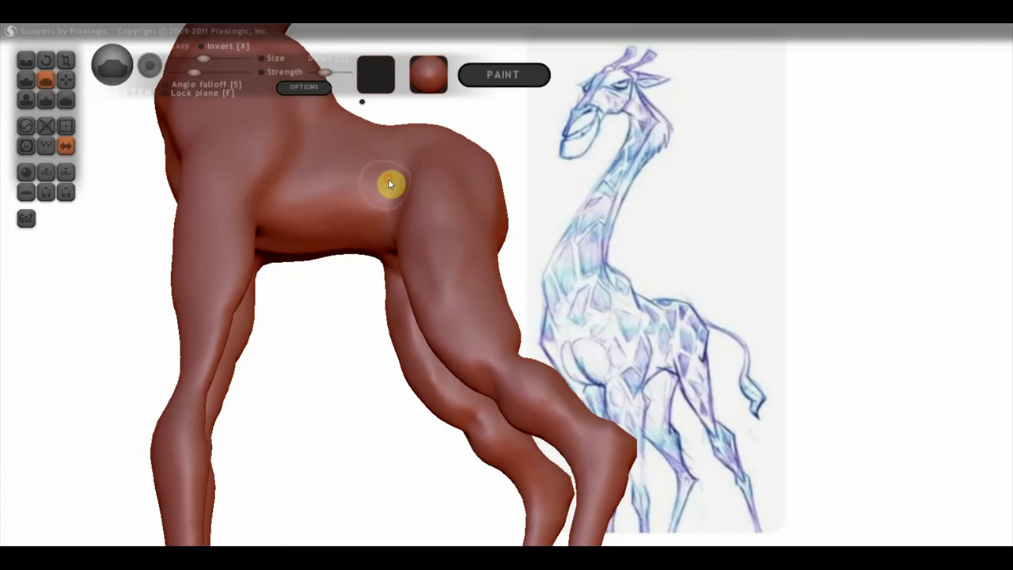
# Orbit the giraffe through rear, side and front views to check the leaner body and legs
pyautogui.moveTo(388, 181); pyautogui.dragTo(441, 204, button='right')
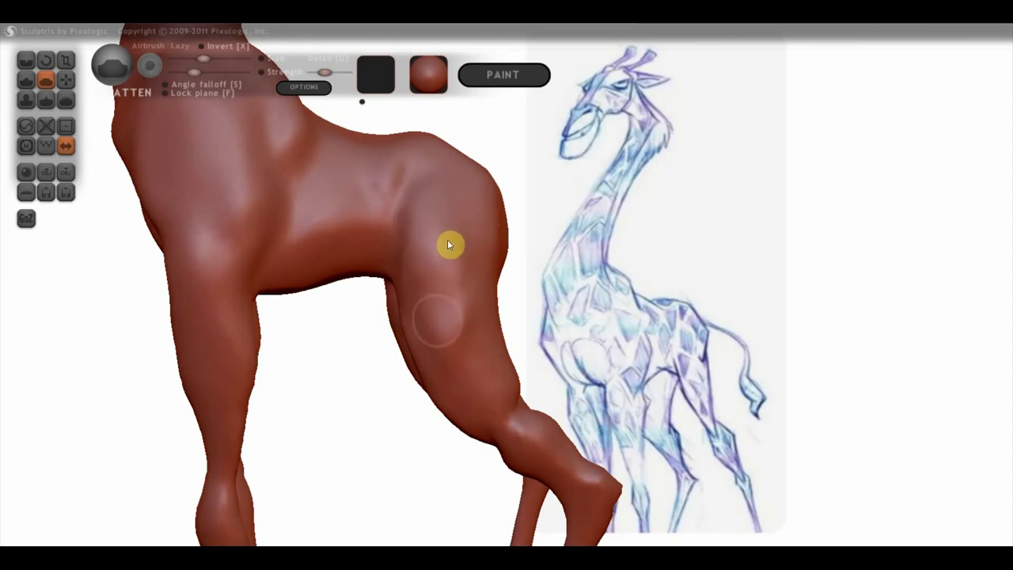
pyautogui.moveTo(467, 339); pyautogui.dragTo(389, 366, button='right')
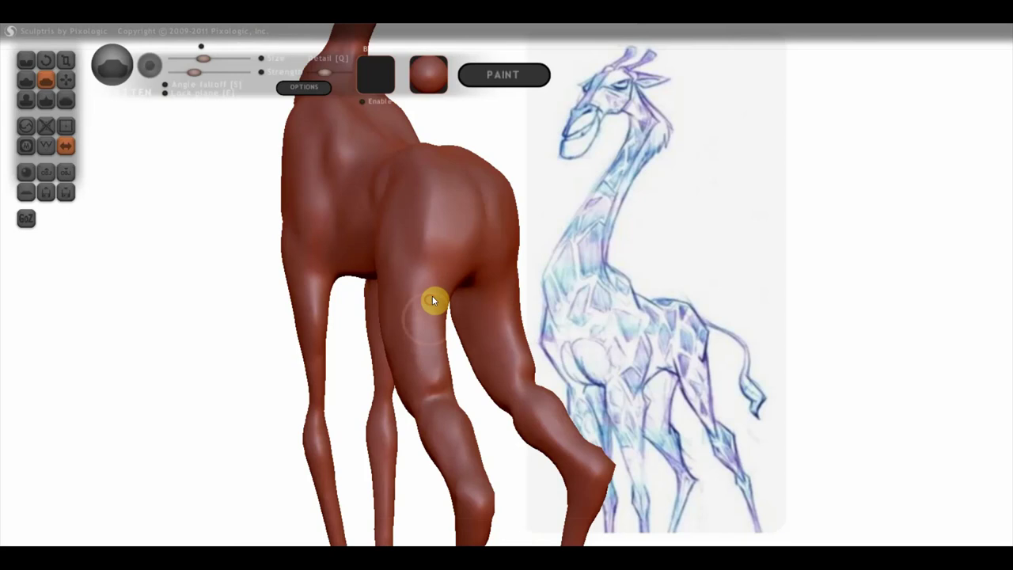
pyautogui.moveTo(436, 336); pyautogui.dragTo(369, 332, button='right')
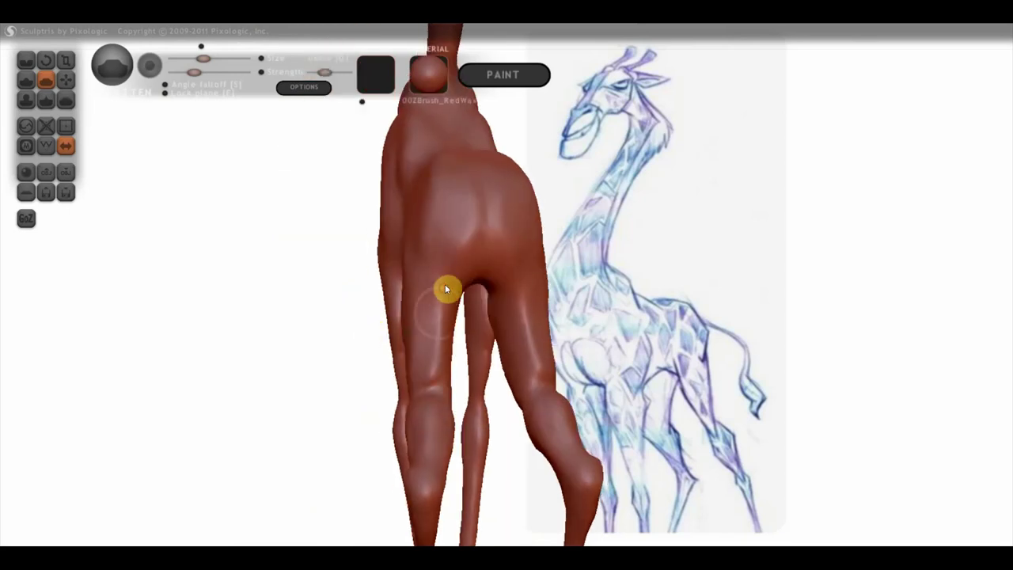
pyautogui.moveTo(437, 380)
pyautogui.mouseDown(button='right')
pyautogui.moveTo(524, 362)
pyautogui.moveTo(584, 366)
pyautogui.moveTo(502, 380)
pyautogui.moveTo(433, 374)
pyautogui.mouseUp(button='right')
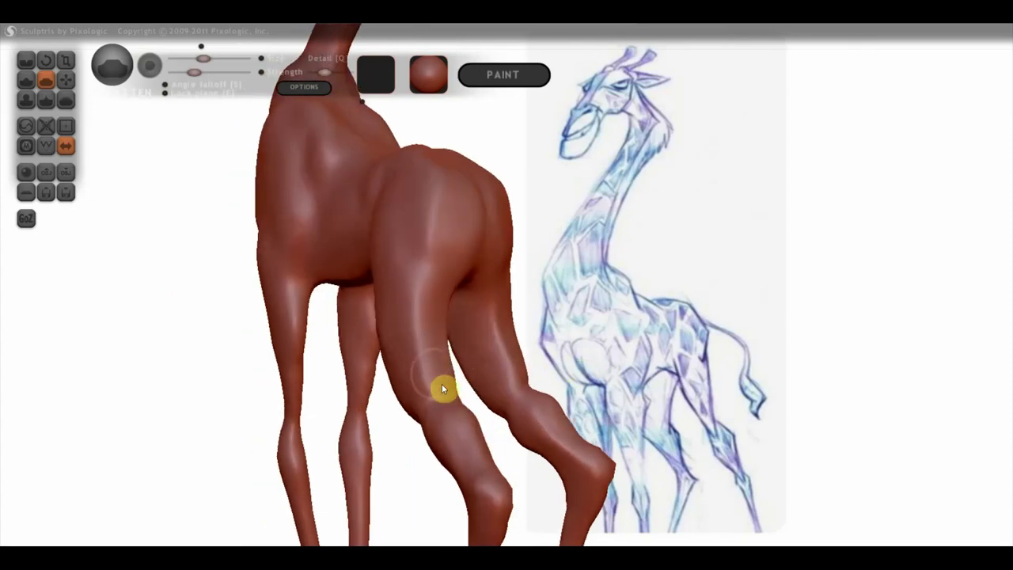
pyautogui.moveTo(446, 366)
pyautogui.mouseDown(button='right')
pyautogui.moveTo(543, 362)
pyautogui.moveTo(511, 321)
pyautogui.mouseUp(button='right')
pyautogui.moveTo(436, 316); pyautogui.dragTo(520, 302, button='right')
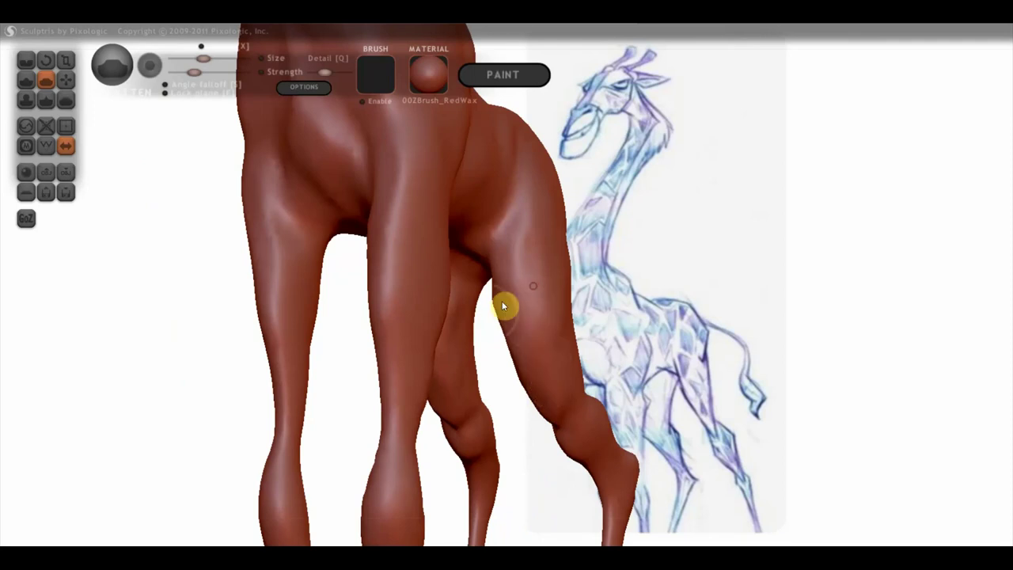
pyautogui.moveTo(530, 197)
pyautogui.mouseDown(button='right')
pyautogui.moveTo(493, 284)
pyautogui.moveTo(464, 226)
pyautogui.moveTo(398, 222)
pyautogui.moveTo(505, 224)
pyautogui.mouseUp(button='right')
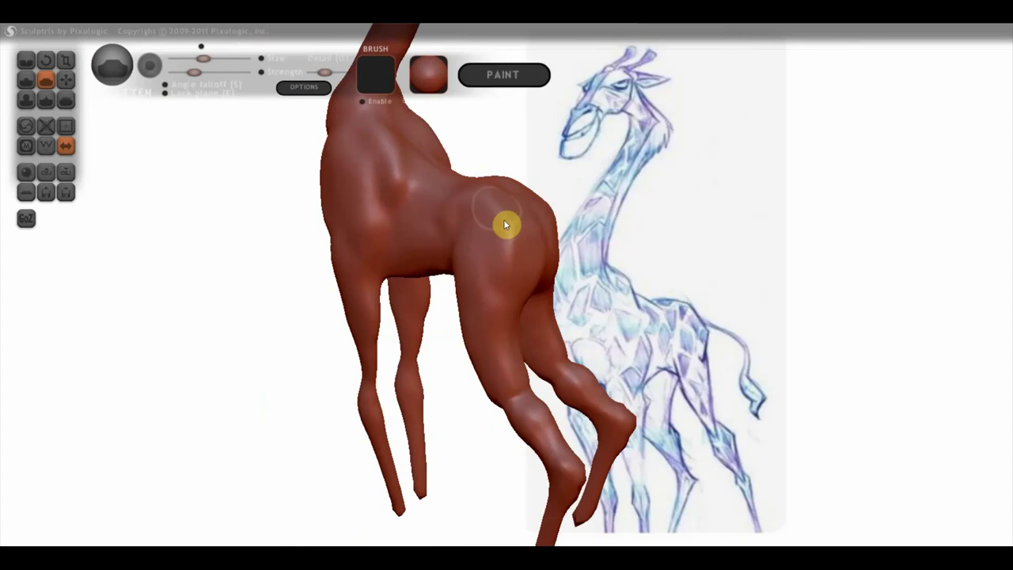
pyautogui.moveTo(495, 266)
pyautogui.mouseDown(button='right')
pyautogui.moveTo(454, 248)
pyautogui.moveTo(538, 298)
pyautogui.moveTo(640, 296)
pyautogui.moveTo(538, 323)
pyautogui.moveTo(549, 357)
pyautogui.moveTo(592, 305)
pyautogui.mouseUp(button='right')
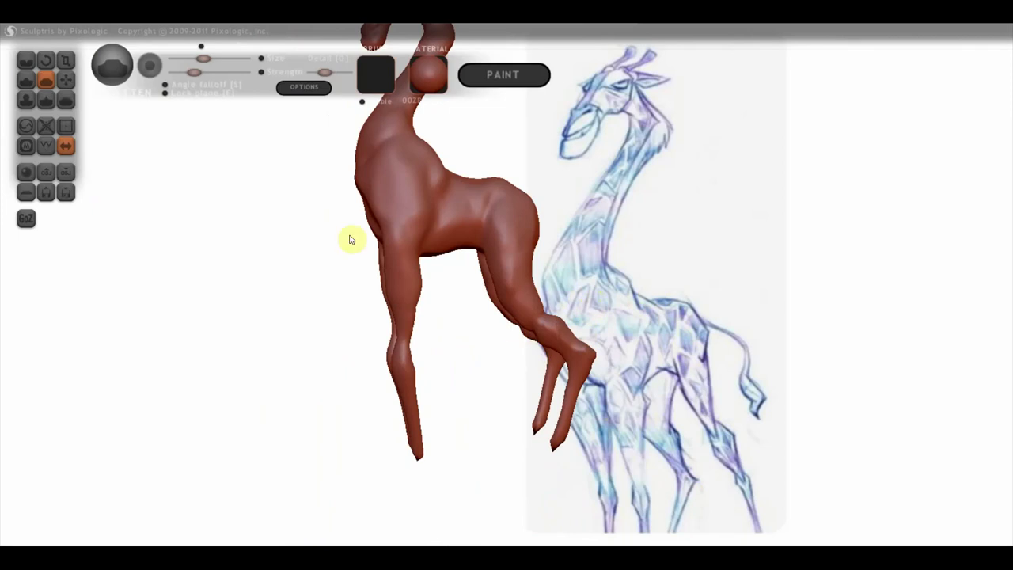
pyautogui.click(66, 79)
# Grab the lower front leg and pull it into a sharp bend at the knee above the hoof
pyautogui.moveTo(525, 335); pyautogui.dragTo(531, 343, button='right')
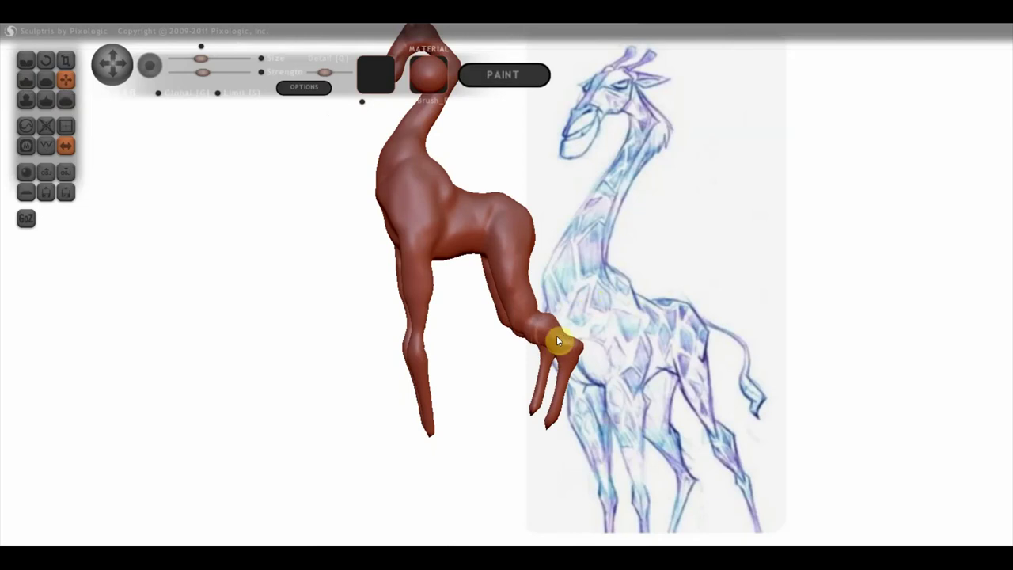
pyautogui.moveTo(565, 344); pyautogui.dragTo(520, 326, button='right')
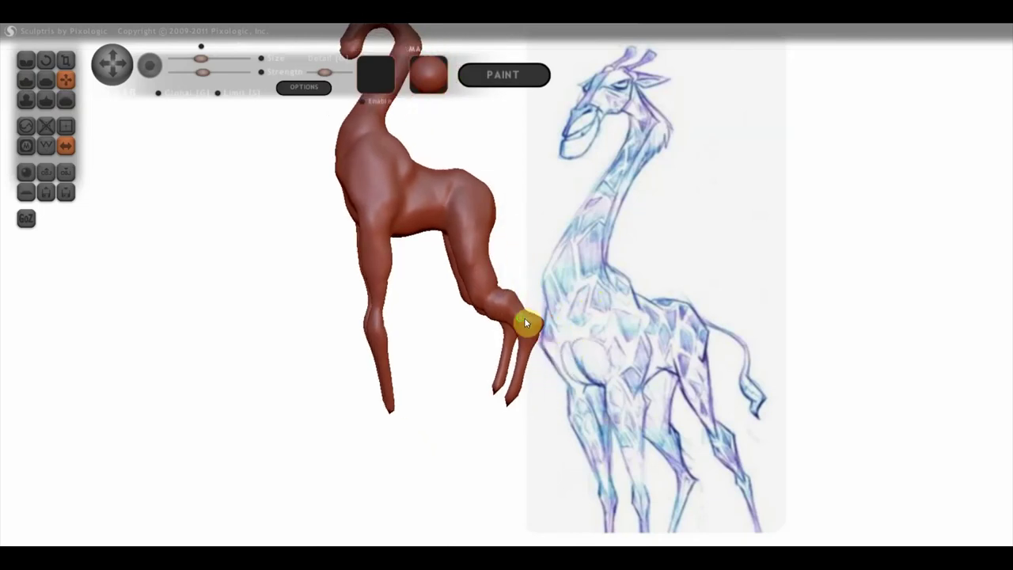
pyautogui.scroll(-2, 494, 309)
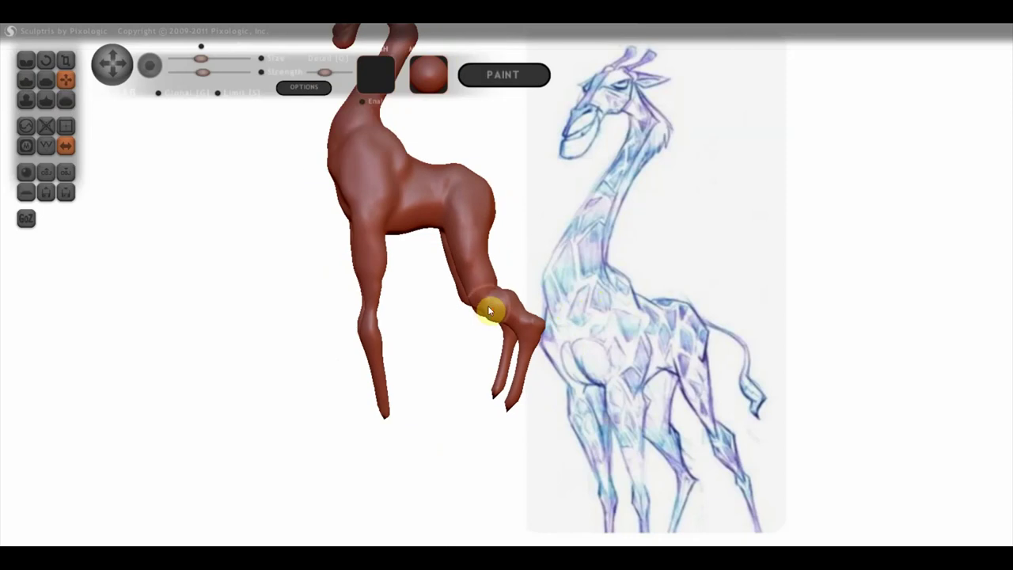
pyautogui.scroll(-2, 489, 301)
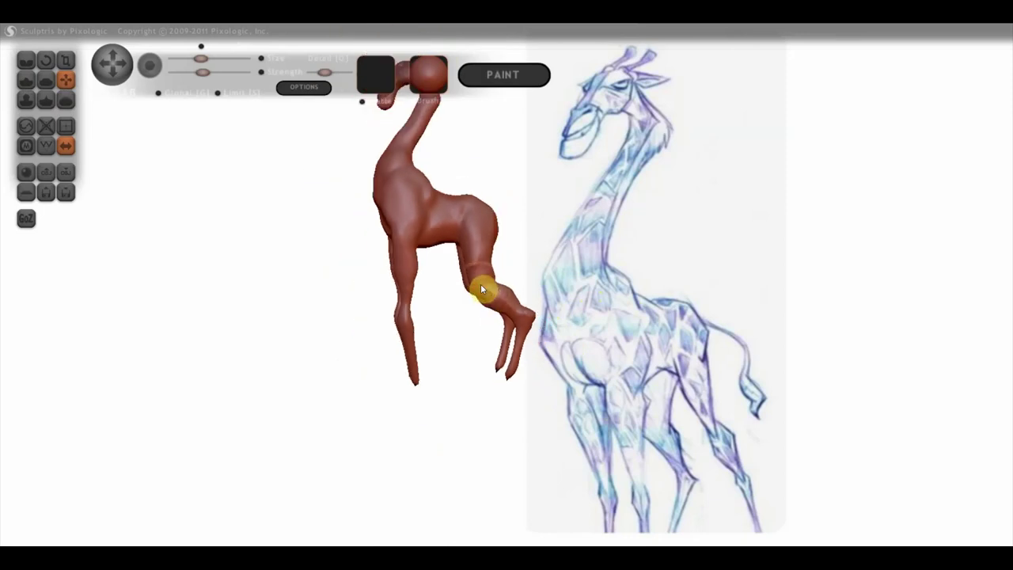
pyautogui.scroll(2, 503, 308)
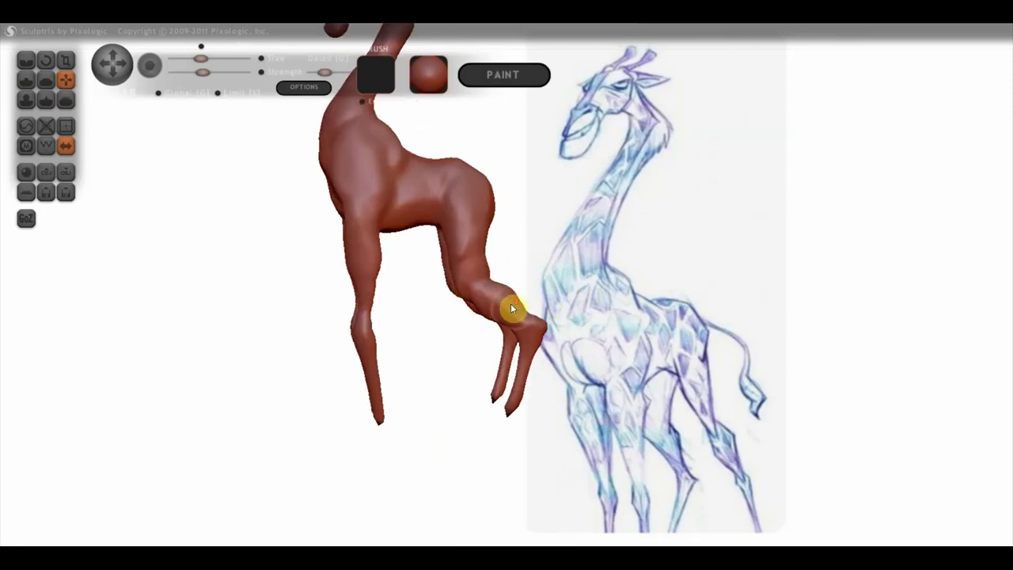
pyautogui.scroll(2, 510, 303)
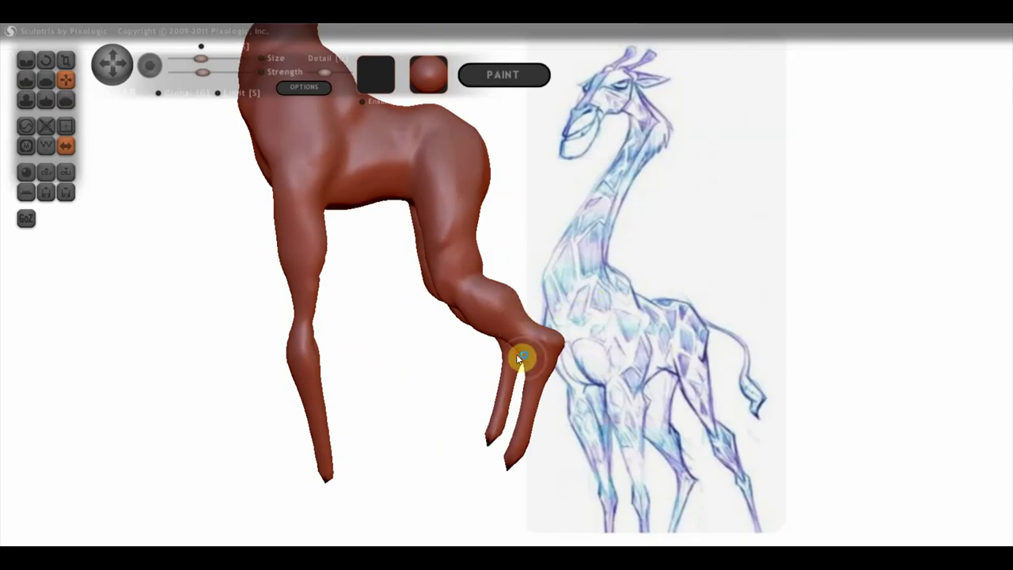
pyautogui.click(26, 60)
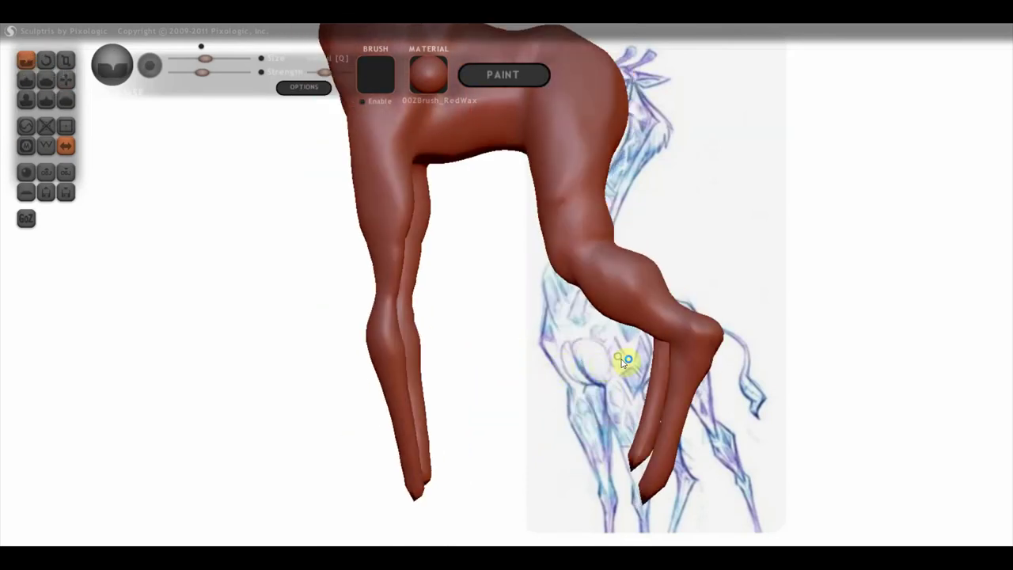
# Turn the model and flatten the leg surface around the knee
pyautogui.moveTo(625, 361); pyautogui.dragTo(714, 353)
pyautogui.click(48, 87)
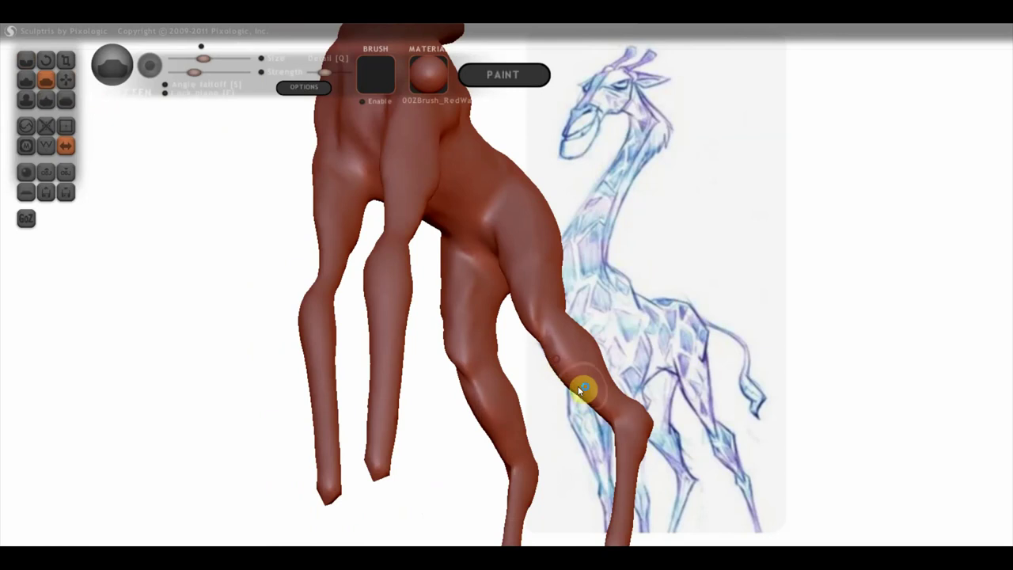
pyautogui.moveTo(579, 390); pyautogui.dragTo(568, 345)
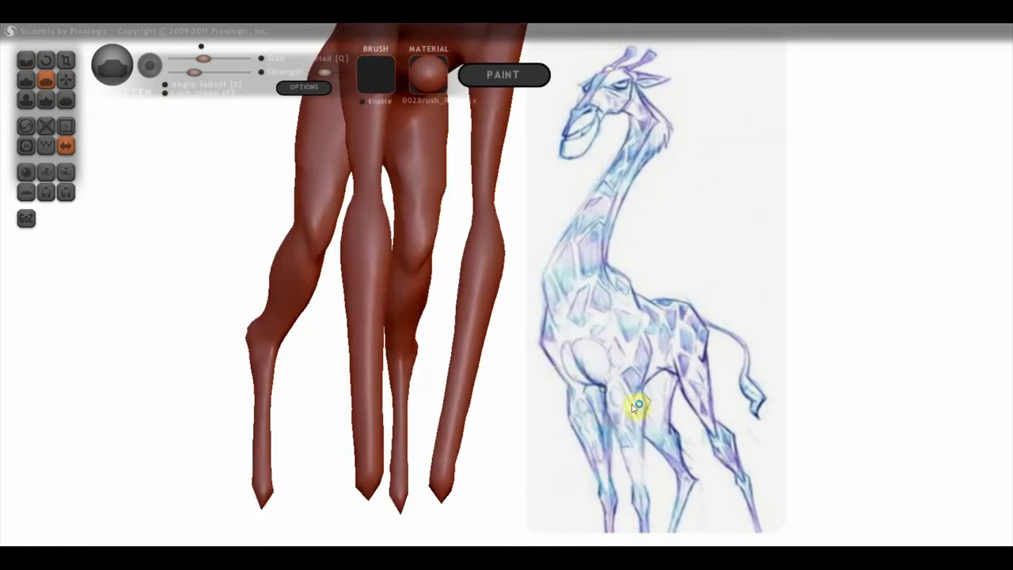
# Orbit from three-quarter and side views to a front view to inspect the legs
pyautogui.moveTo(613, 398)
pyautogui.mouseDown()
pyautogui.moveTo(549, 355)
pyautogui.moveTo(583, 361)
pyautogui.moveTo(463, 378)
pyautogui.mouseUp()
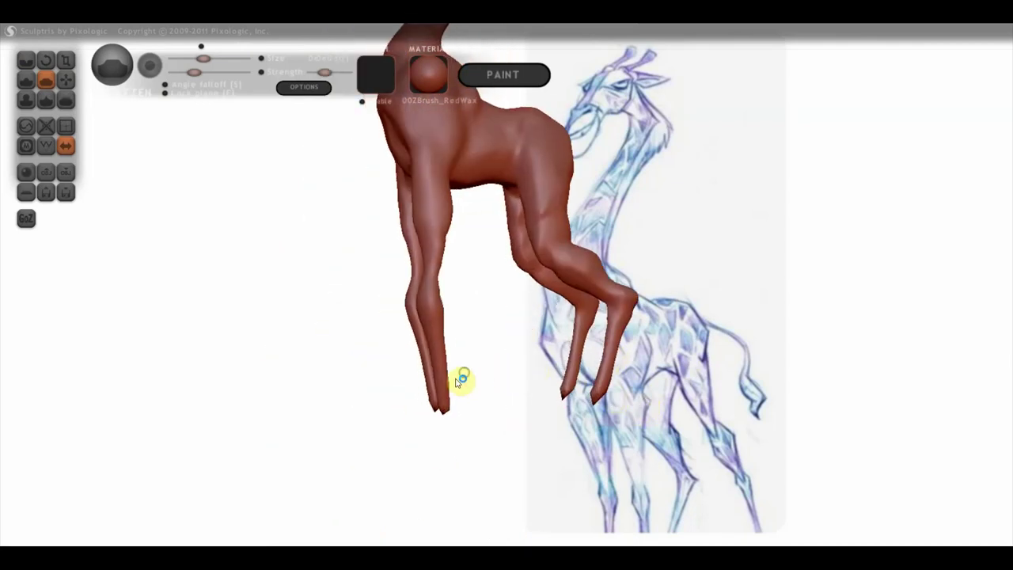
pyautogui.moveTo(527, 306)
pyautogui.mouseDown()
pyautogui.moveTo(456, 369)
pyautogui.moveTo(456, 393)
pyautogui.moveTo(407, 386)
pyautogui.moveTo(385, 330)
pyautogui.moveTo(305, 319)
pyautogui.moveTo(269, 328)
pyautogui.moveTo(293, 361)
pyautogui.moveTo(287, 249)
pyautogui.moveTo(330, 192)
pyautogui.moveTo(324, 271)
pyautogui.moveTo(362, 278)
pyautogui.moveTo(317, 270)
pyautogui.moveTo(326, 285)
pyautogui.moveTo(280, 264)
pyautogui.mouseUp()
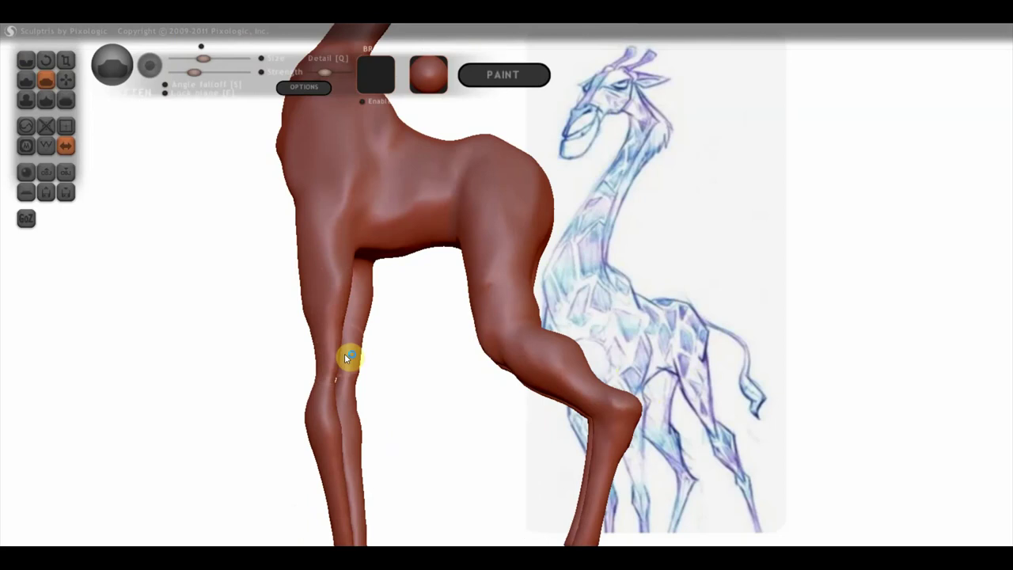
pyautogui.moveTo(343, 384)
pyautogui.mouseDown()
pyautogui.moveTo(334, 409)
pyautogui.moveTo(379, 385)
pyautogui.moveTo(368, 385)
pyautogui.mouseUp()
pyautogui.moveTo(384, 422)
pyautogui.mouseDown()
pyautogui.moveTo(380, 363)
pyautogui.moveTo(376, 388)
pyautogui.mouseUp()
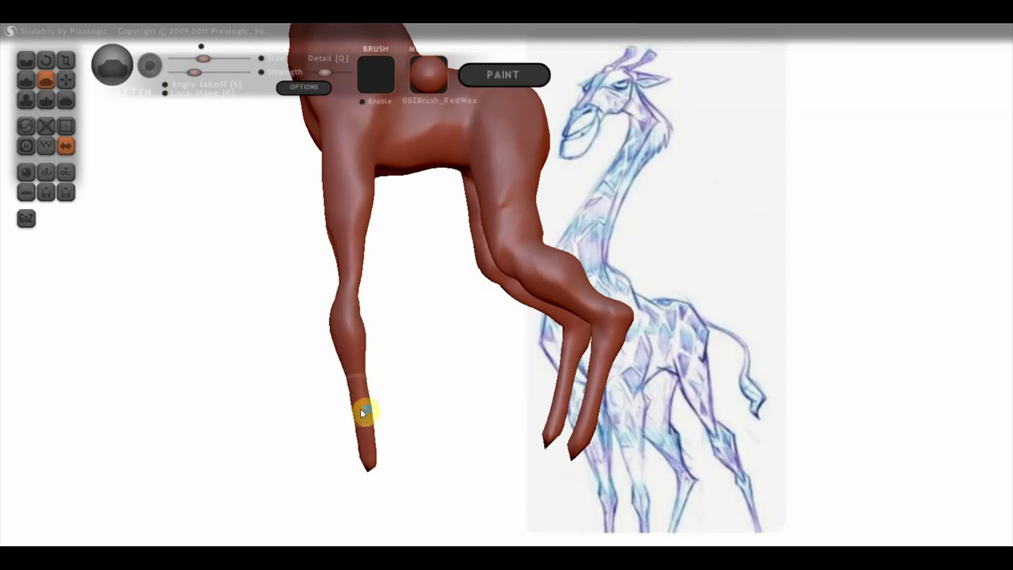
pyautogui.moveTo(385, 409)
pyautogui.mouseDown()
pyautogui.moveTo(401, 387)
pyautogui.moveTo(484, 383)
pyautogui.moveTo(443, 340)
pyautogui.mouseUp()
pyautogui.click(26, 60)
pyautogui.scroll(2, 597, 393)
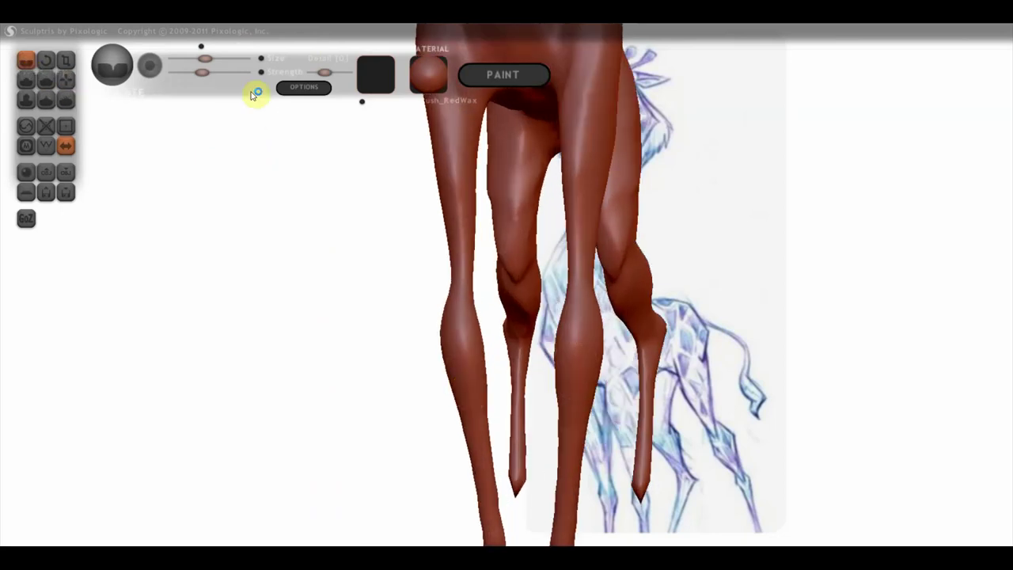
pyautogui.moveTo(560, 402)
pyautogui.mouseDown()
pyautogui.moveTo(599, 414)
pyautogui.moveTo(479, 387)
pyautogui.moveTo(448, 391)
pyautogui.mouseUp()
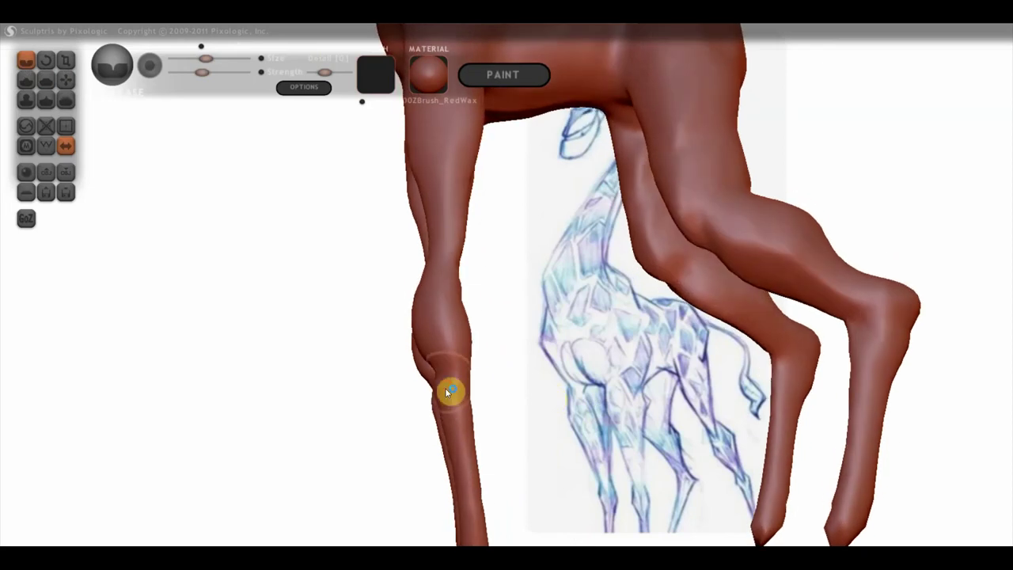
pyautogui.moveTo(456, 425)
pyautogui.mouseDown()
pyautogui.moveTo(493, 393)
pyautogui.moveTo(412, 350)
pyautogui.mouseUp()
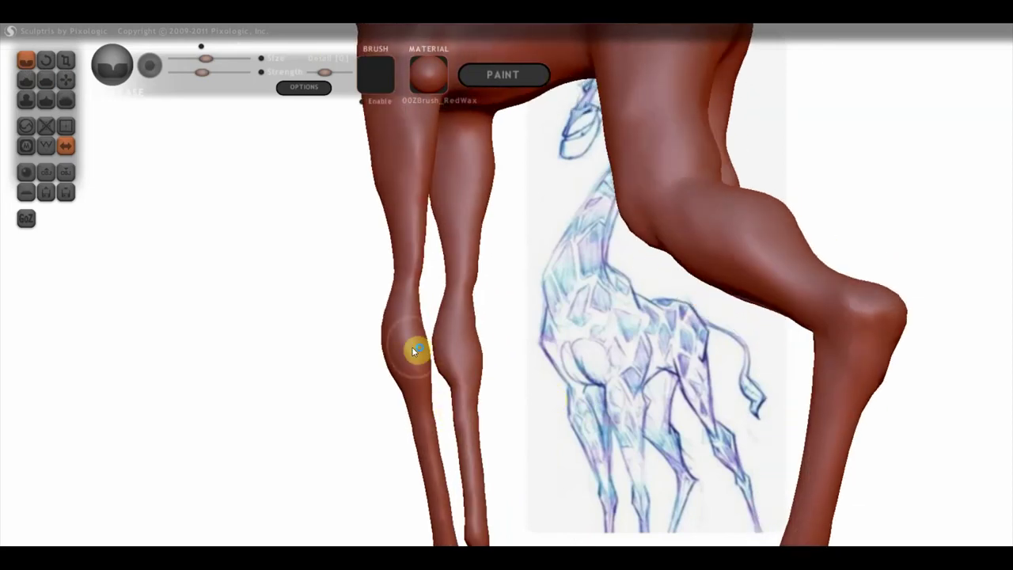
pyautogui.moveTo(424, 311)
pyautogui.mouseDown()
pyautogui.moveTo(450, 280)
pyautogui.moveTo(474, 291)
pyautogui.mouseUp()
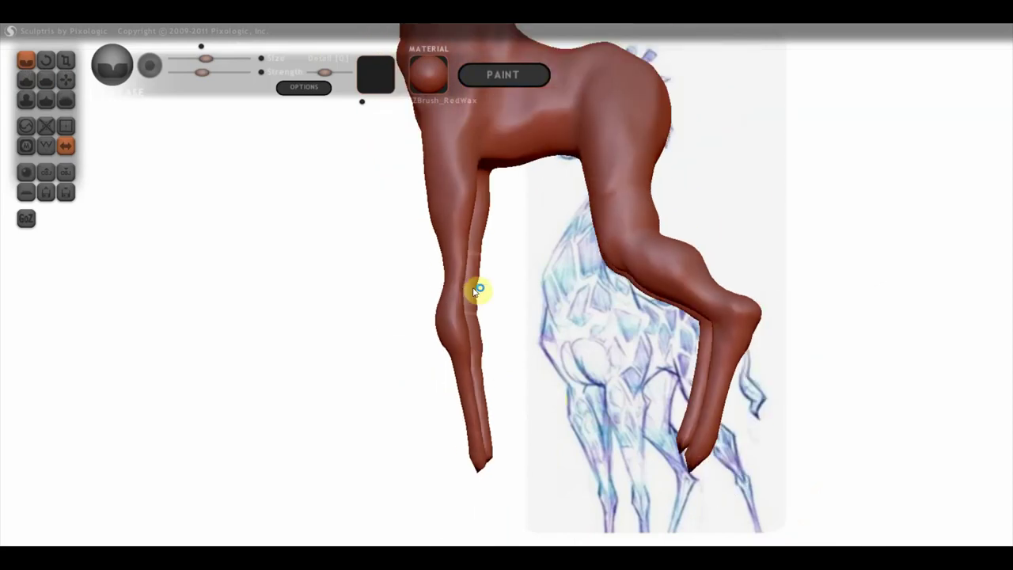
pyautogui.click(25, 80)
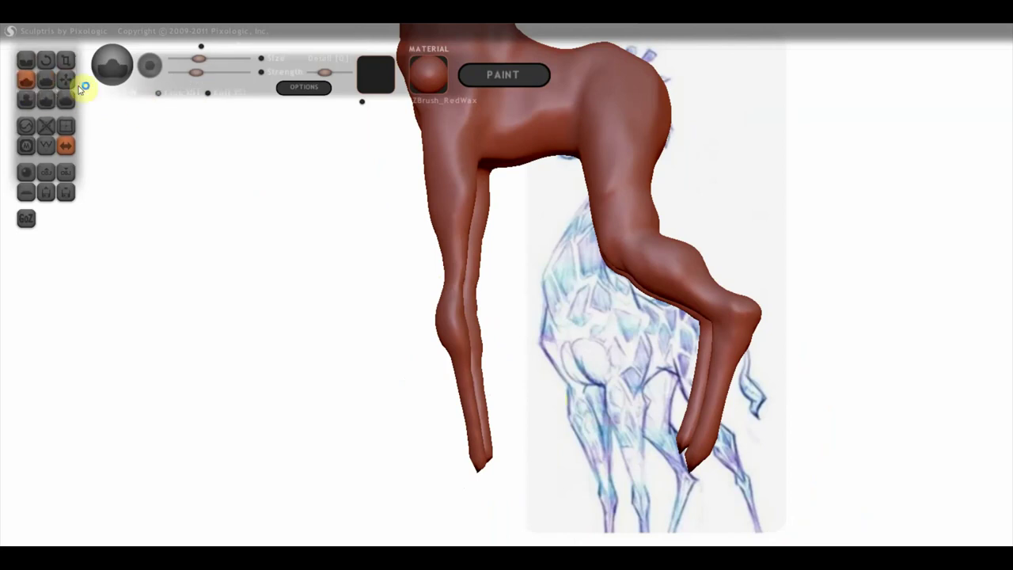
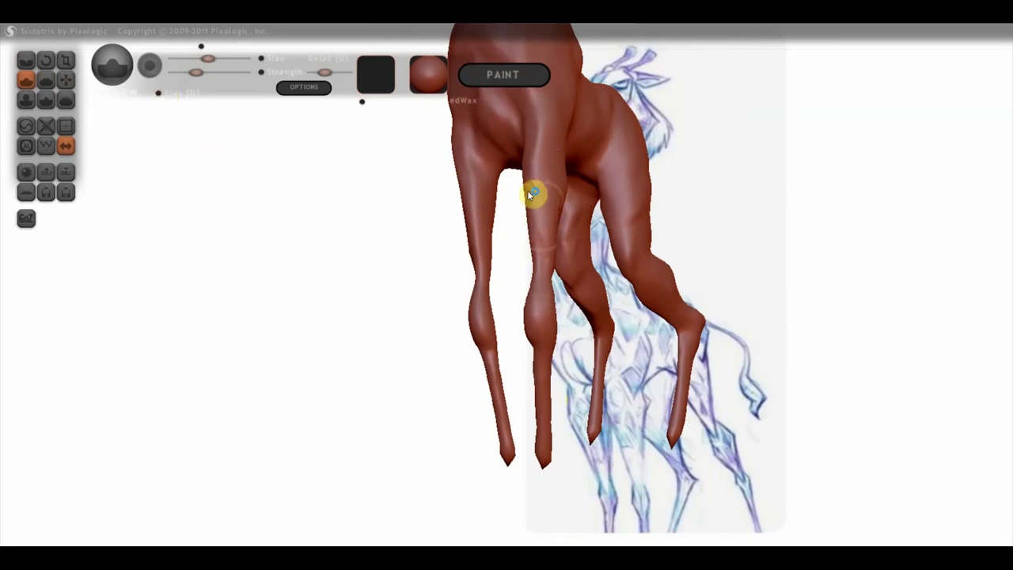
# Refine the front, rear and inner leg contours with mirrored Clay strokes
pyautogui.moveTo(535, 180); pyautogui.dragTo(536, 268)
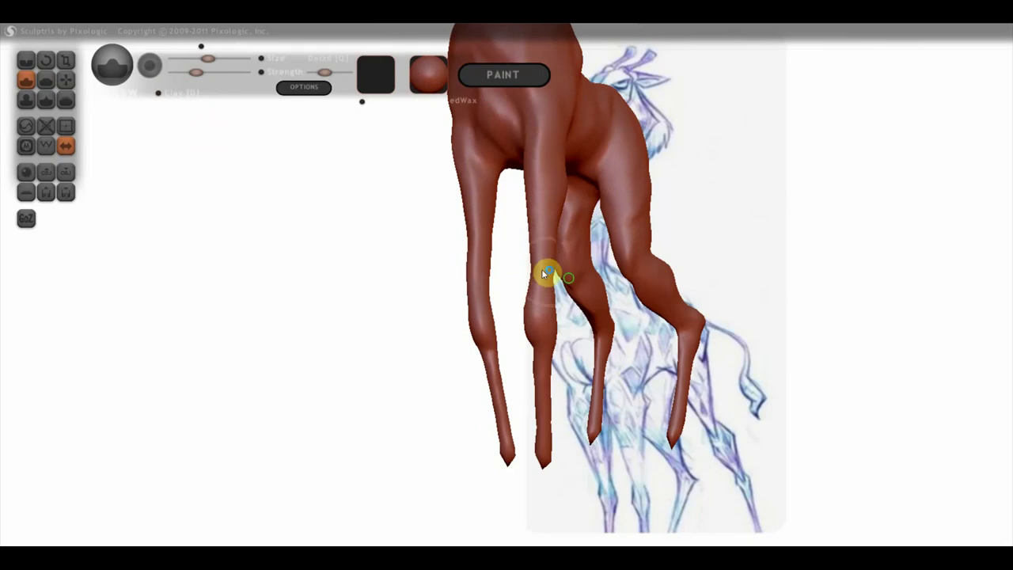
pyautogui.moveTo(543, 271); pyautogui.dragTo(622, 283, button='right')
pyautogui.moveTo(579, 272)
pyautogui.mouseDown()
pyautogui.moveTo(580, 197)
pyautogui.moveTo(593, 187)
pyautogui.mouseUp()
pyautogui.moveTo(592, 167)
pyautogui.mouseDown(button='right')
pyautogui.moveTo(577, 203)
pyautogui.moveTo(549, 166)
pyautogui.mouseUp(button='right')
pyautogui.moveTo(559, 174)
pyautogui.mouseDown()
pyautogui.moveTo(556, 267)
pyautogui.moveTo(556, 166)
pyautogui.moveTo(549, 288)
pyautogui.mouseUp()
pyautogui.moveTo(549, 287)
pyautogui.mouseDown(button='right')
pyautogui.moveTo(475, 301)
pyautogui.moveTo(515, 277)
pyautogui.mouseUp(button='right')
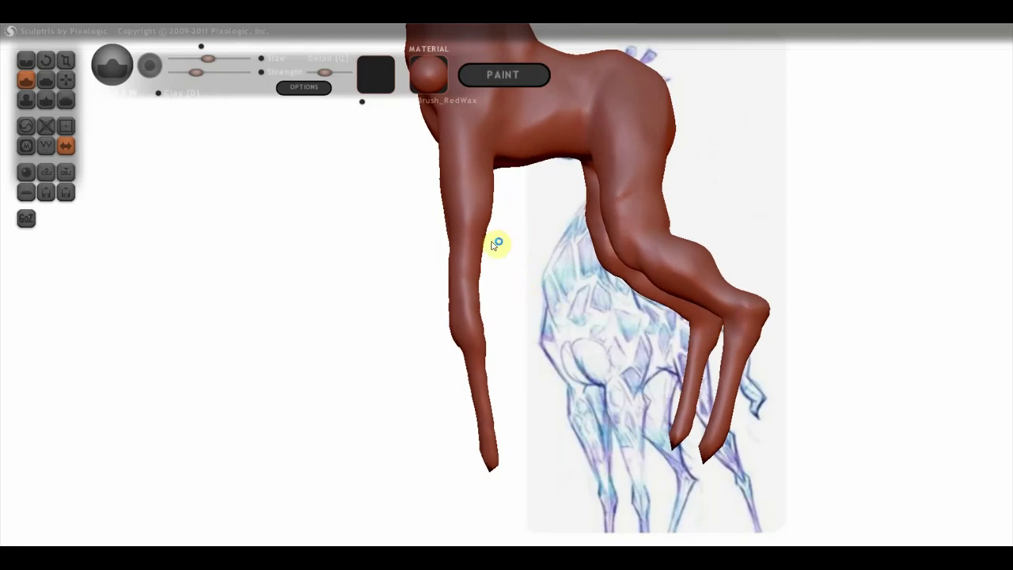
# Orbit and zoom the view to show the giraffe's neck and head
pyautogui.click(66, 80)
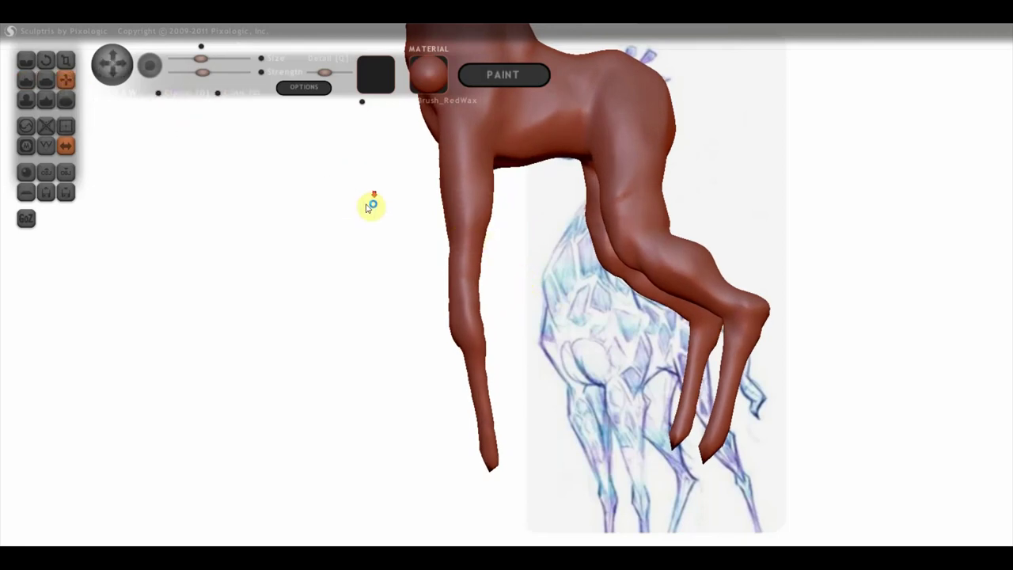
pyautogui.moveTo(369, 206); pyautogui.dragTo(380, 183, button='right')
pyautogui.moveTo(454, 166)
pyautogui.mouseDown(button='right')
pyautogui.moveTo(328, 249)
pyautogui.moveTo(328, 300)
pyautogui.mouseUp(button='right')
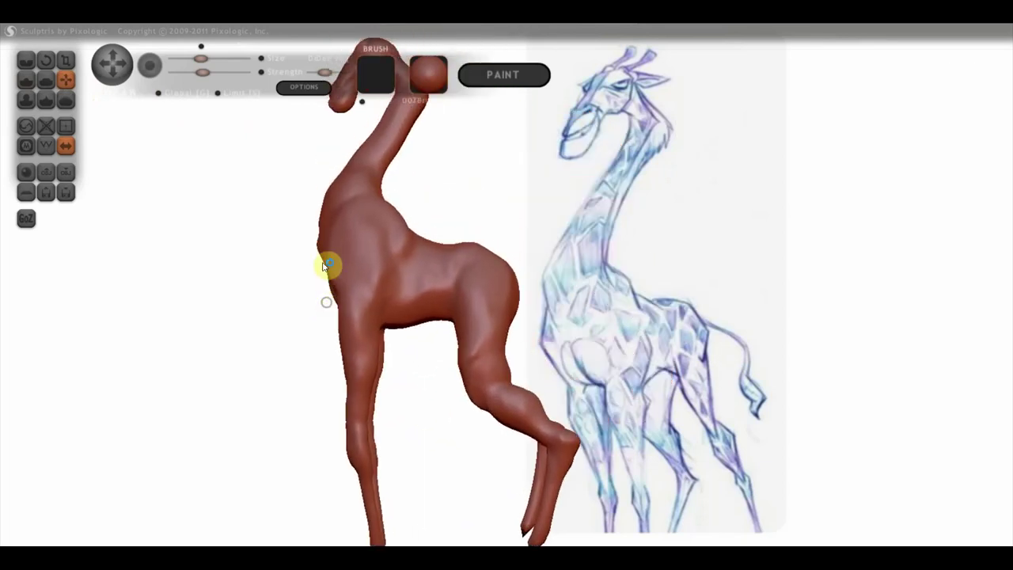
pyautogui.scroll(-1, 352, 293)
pyautogui.scroll(-1, 389, 290)
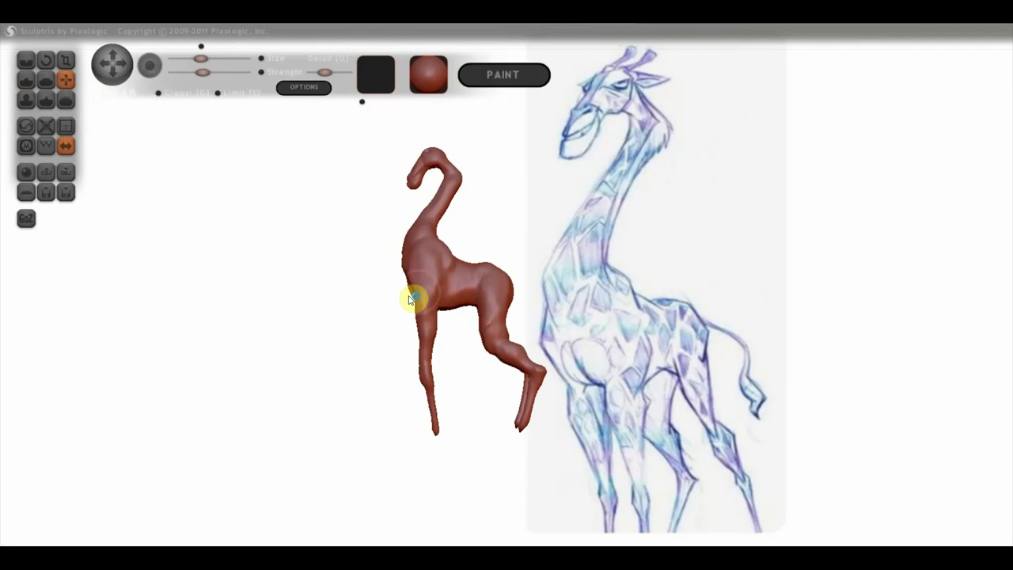
pyautogui.scroll(1, 418, 297)
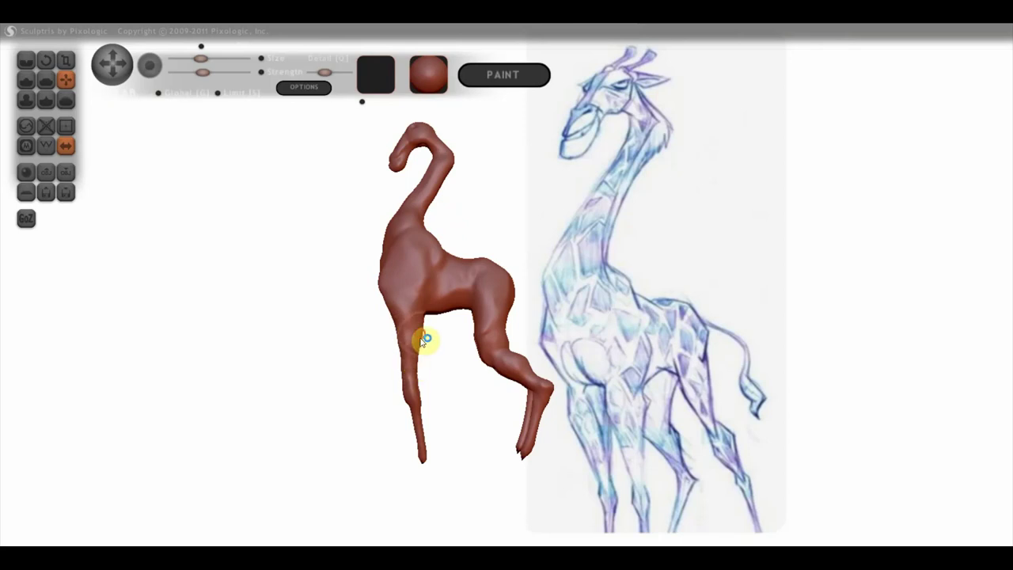
pyautogui.scroll(2, 425, 338)
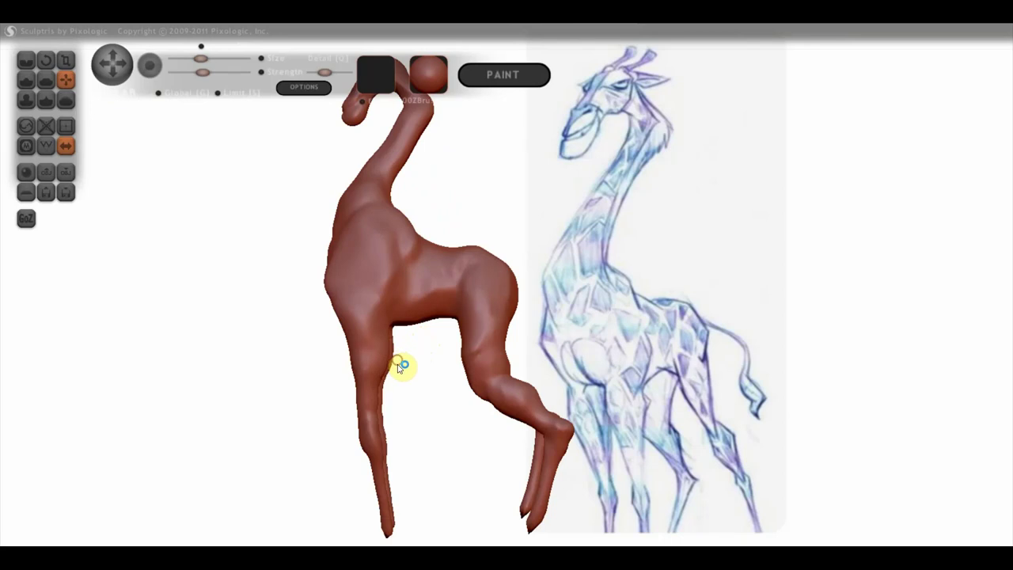
# Carve Crease strokes into the chest and down the front leg
pyautogui.click(26, 60)
pyautogui.moveTo(364, 283); pyautogui.dragTo(333, 280, button='right')
pyautogui.moveTo(333, 280)
pyautogui.mouseDown()
pyautogui.moveTo(373, 328)
pyautogui.moveTo(400, 264)
pyautogui.moveTo(393, 328)
pyautogui.mouseUp()
pyautogui.moveTo(393, 328)
pyautogui.mouseDown(button='right')
pyautogui.moveTo(406, 317)
pyautogui.moveTo(414, 343)
pyautogui.mouseUp(button='right')
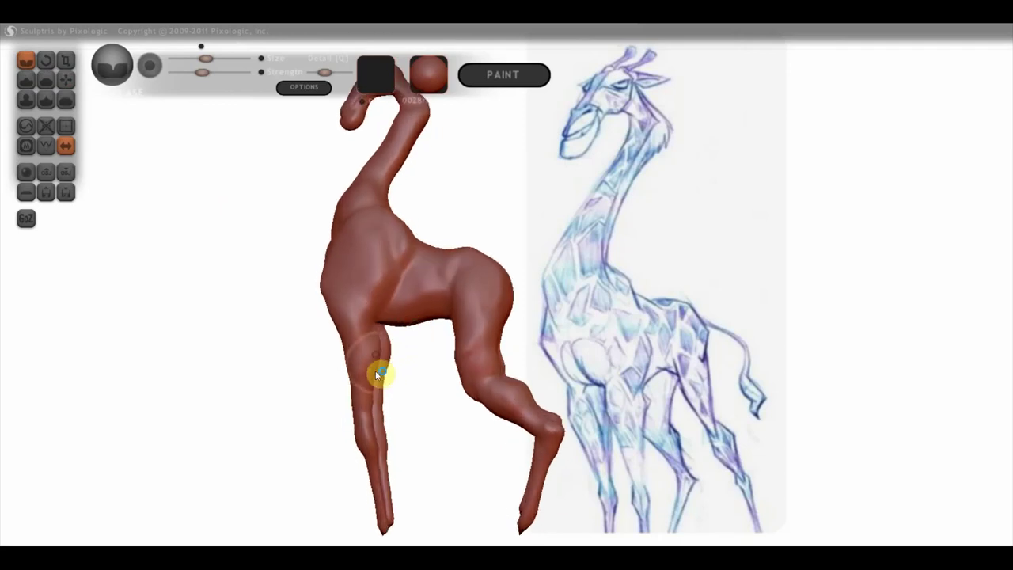
pyautogui.moveTo(380, 367)
pyautogui.mouseDown()
pyautogui.moveTo(368, 445)
pyautogui.moveTo(393, 424)
pyautogui.mouseUp()
pyautogui.moveTo(393, 424)
pyautogui.keyDown('alt'); pyautogui.mouseDown(button='right')
pyautogui.moveTo(405, 352)
pyautogui.moveTo(407, 388)
pyautogui.mouseUp(button='right'); pyautogui.keyUp('alt')
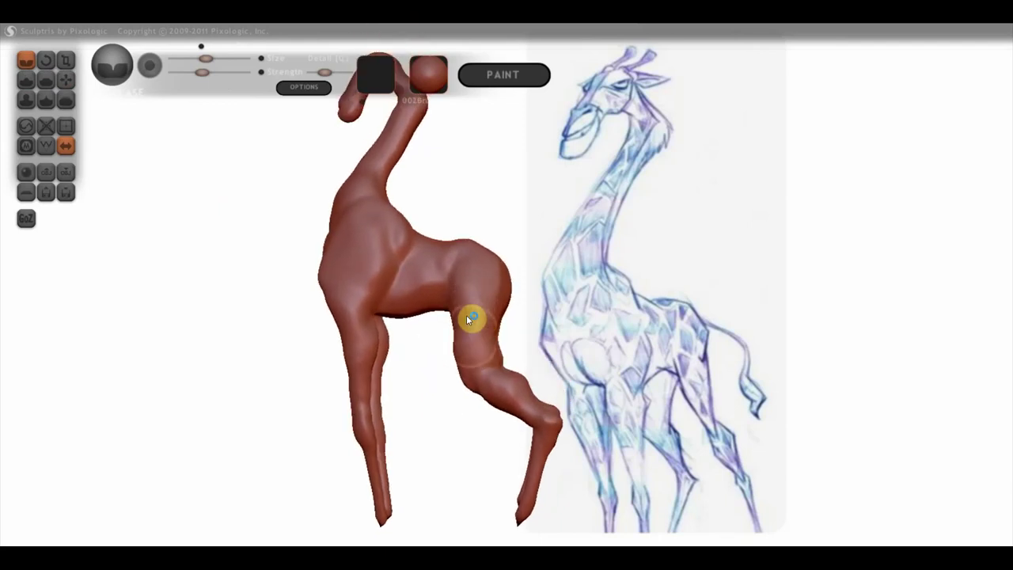
# Grab the hind-leg surface slightly upward, then orbit to check the legs
pyautogui.click(65, 79)
pyautogui.moveTo(473, 342); pyautogui.dragTo(466, 328)
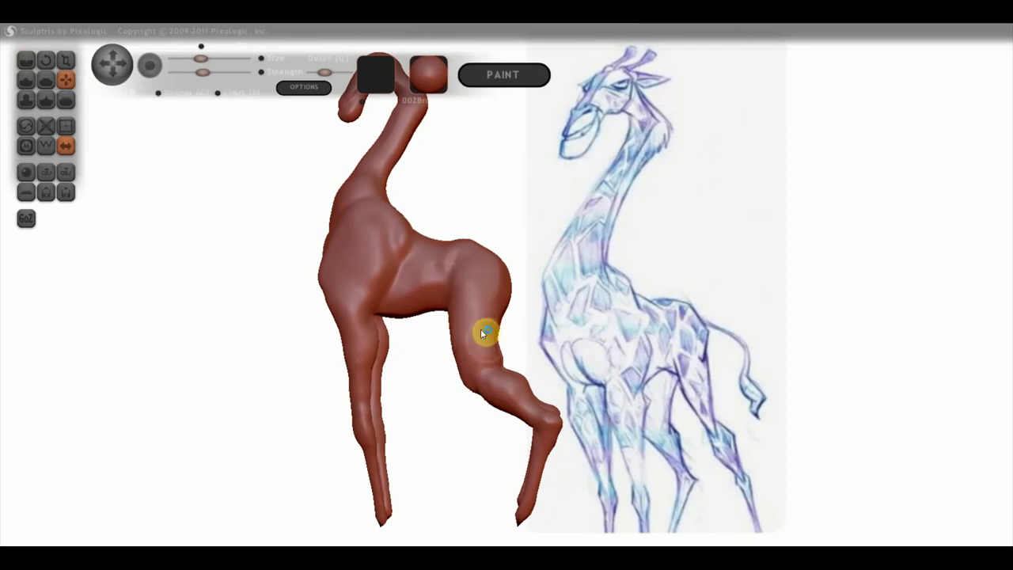
pyautogui.moveTo(530, 355); pyautogui.dragTo(506, 360)
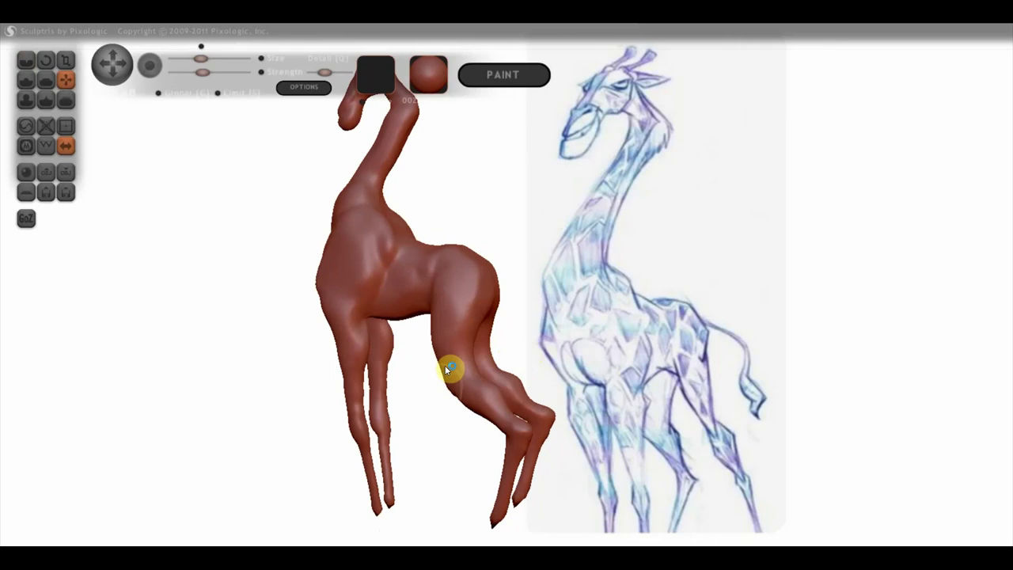
pyautogui.moveTo(441, 344)
pyautogui.mouseDown()
pyautogui.moveTo(523, 388)
pyautogui.moveTo(510, 418)
pyautogui.mouseUp()
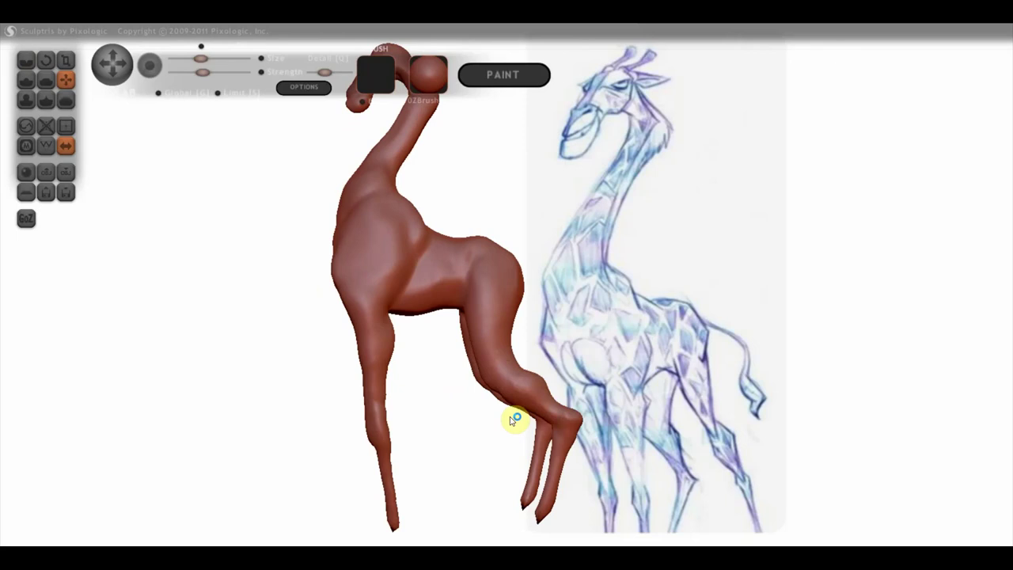
pyautogui.moveTo(520, 434); pyautogui.dragTo(506, 431)
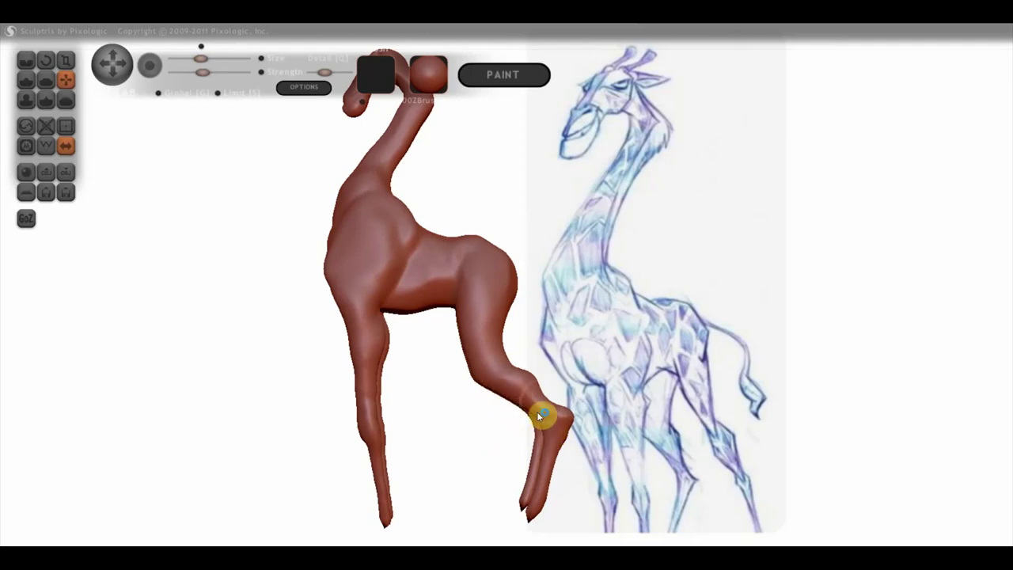
pyautogui.moveTo(467, 445)
pyautogui.mouseDown()
pyautogui.moveTo(568, 472)
pyautogui.moveTo(599, 463)
pyautogui.moveTo(599, 425)
pyautogui.moveTo(545, 517)
pyautogui.moveTo(507, 429)
pyautogui.moveTo(526, 435)
pyautogui.mouseUp()
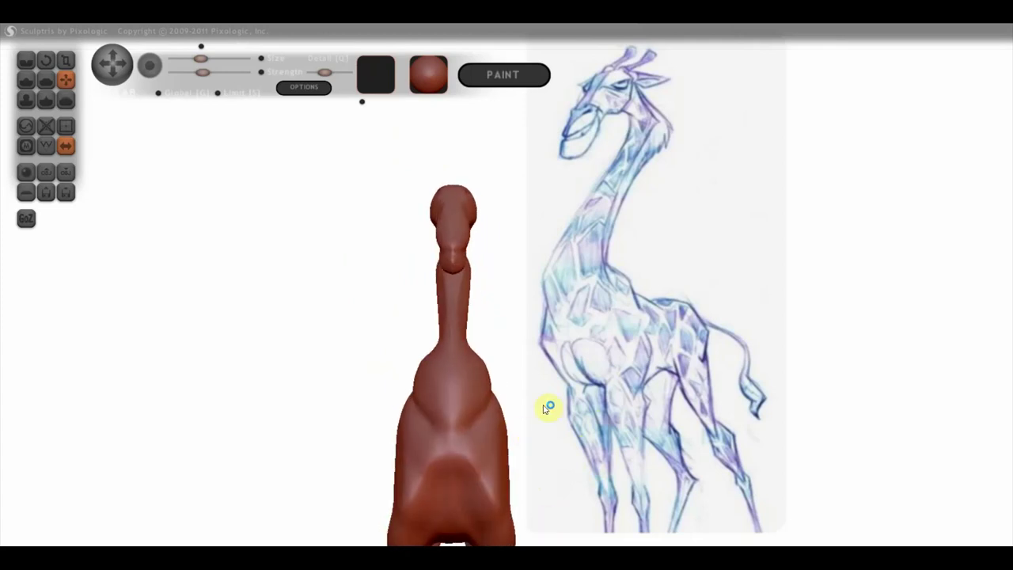
pyautogui.moveTo(513, 319)
pyautogui.mouseDown()
pyautogui.moveTo(463, 375)
pyautogui.moveTo(504, 391)
pyautogui.moveTo(375, 293)
pyautogui.mouseUp()
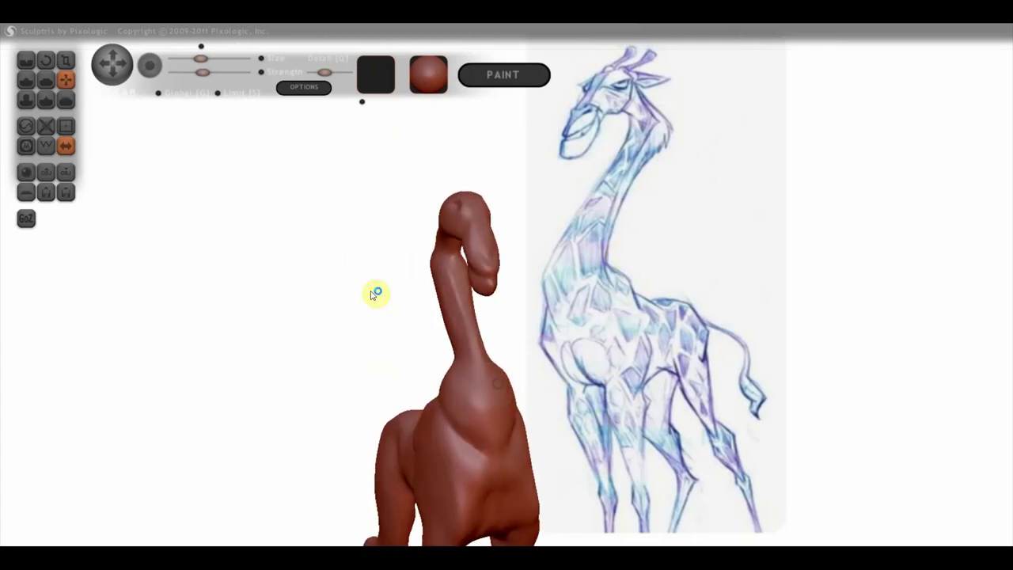
# Flatten the surface at the base of the neck with the Flatten brush
pyautogui.moveTo(453, 395); pyautogui.dragTo(471, 360)
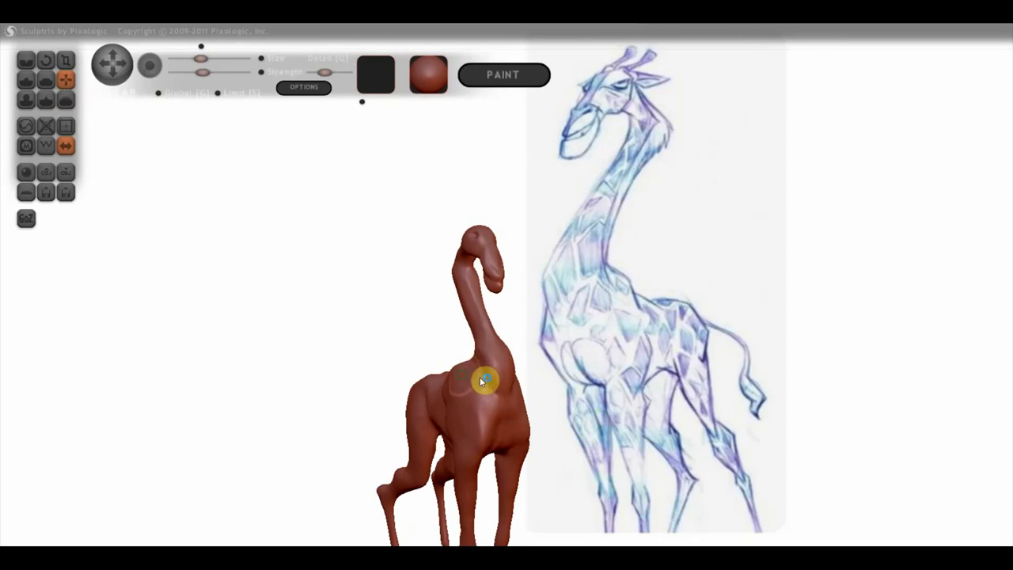
pyautogui.moveTo(480, 381); pyautogui.dragTo(416, 371)
pyautogui.click(45, 84)
pyautogui.moveTo(570, 316); pyautogui.dragTo(445, 351)
pyautogui.moveTo(482, 386); pyautogui.dragTo(455, 413)
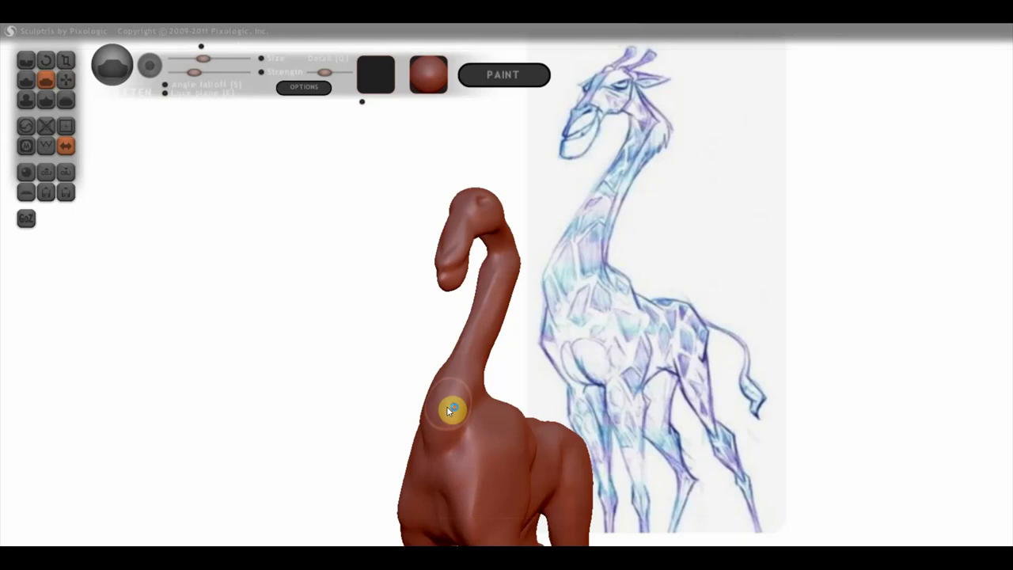
pyautogui.moveTo(457, 423); pyautogui.dragTo(486, 414, button='right')
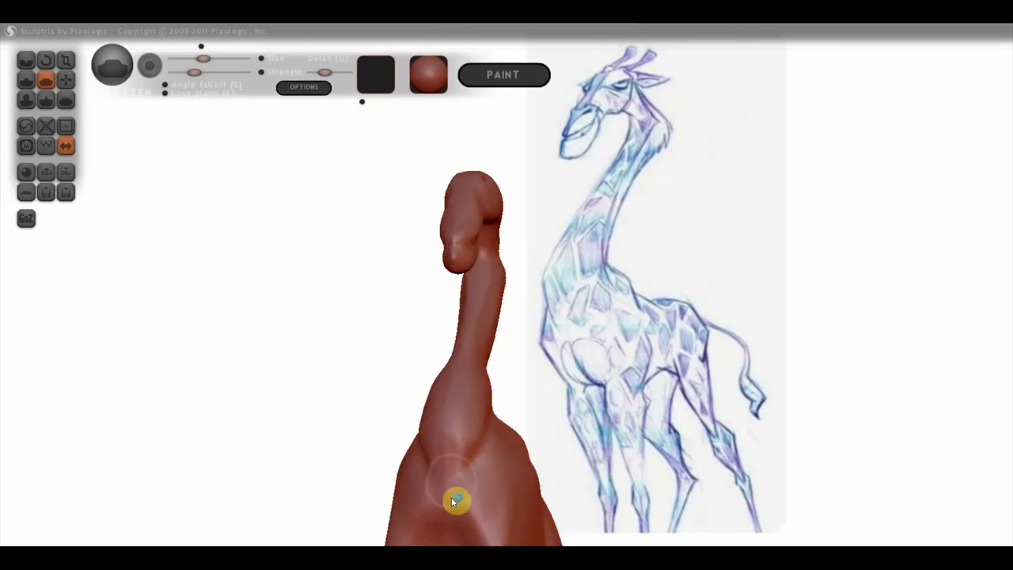
# Flatten the neck's planes with strokes up and down its length
pyautogui.moveTo(461, 401); pyautogui.dragTo(467, 329, button='right')
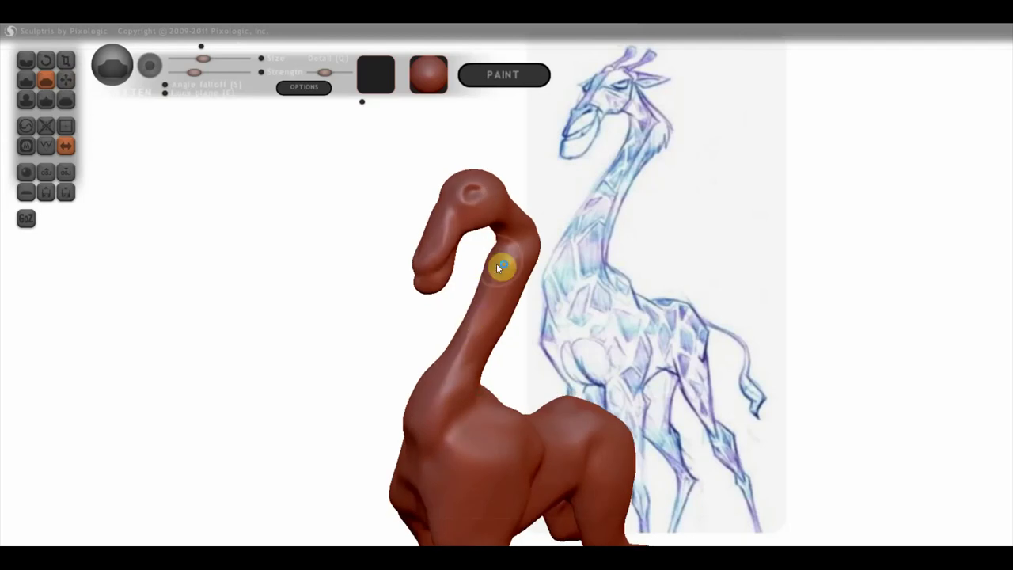
pyautogui.moveTo(498, 269)
pyautogui.mouseDown()
pyautogui.moveTo(511, 273)
pyautogui.moveTo(463, 372)
pyautogui.moveTo(463, 350)
pyautogui.moveTo(446, 387)
pyautogui.moveTo(457, 394)
pyautogui.mouseUp()
pyautogui.moveTo(456, 394)
pyautogui.mouseDown(button='right')
pyautogui.moveTo(432, 382)
pyautogui.moveTo(333, 377)
pyautogui.moveTo(518, 342)
pyautogui.mouseUp(button='right')
pyautogui.moveTo(518, 341); pyautogui.dragTo(558, 275)
pyautogui.moveTo(565, 280)
pyautogui.mouseDown(button='right')
pyautogui.moveTo(578, 235)
pyautogui.moveTo(549, 287)
pyautogui.moveTo(619, 303)
pyautogui.mouseUp(button='right')
pyautogui.moveTo(563, 255)
pyautogui.mouseDown()
pyautogui.moveTo(518, 337)
pyautogui.moveTo(533, 271)
pyautogui.moveTo(506, 382)
pyautogui.mouseUp()
pyautogui.moveTo(506, 382)
pyautogui.mouseDown(button='right')
pyautogui.moveTo(538, 343)
pyautogui.moveTo(475, 326)
pyautogui.mouseUp(button='right')
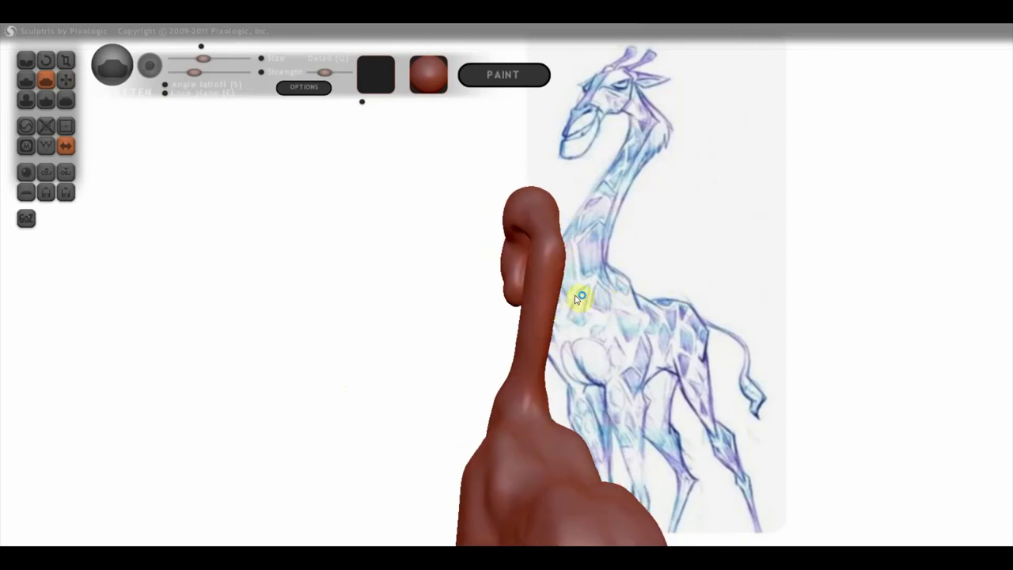
pyautogui.moveTo(533, 404)
pyautogui.mouseDown(button='right')
pyautogui.moveTo(541, 464)
pyautogui.moveTo(511, 481)
pyautogui.mouseUp(button='right')
pyautogui.click(26, 60)
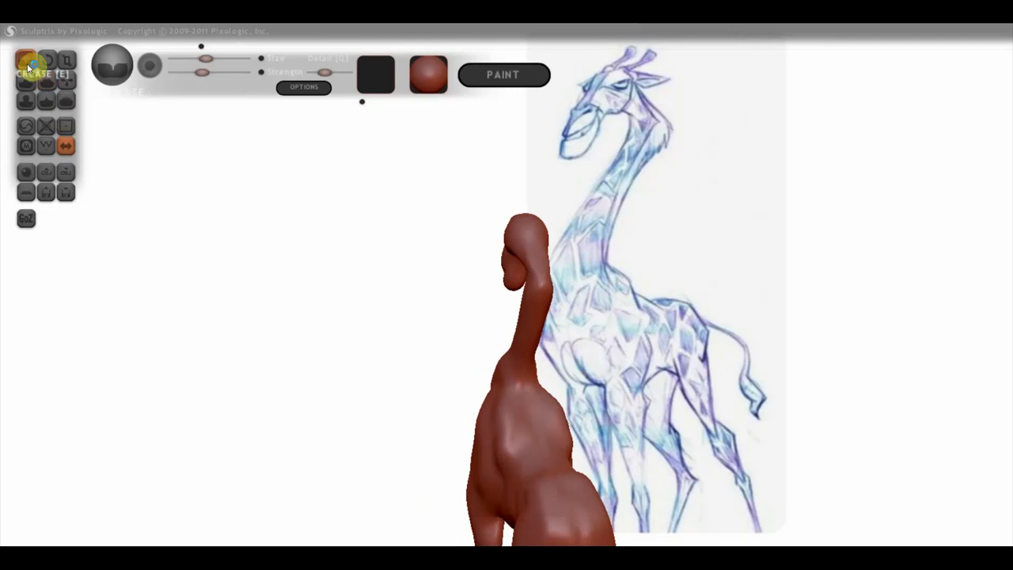
pyautogui.moveTo(333, 333); pyautogui.dragTo(313, 371, button='right')
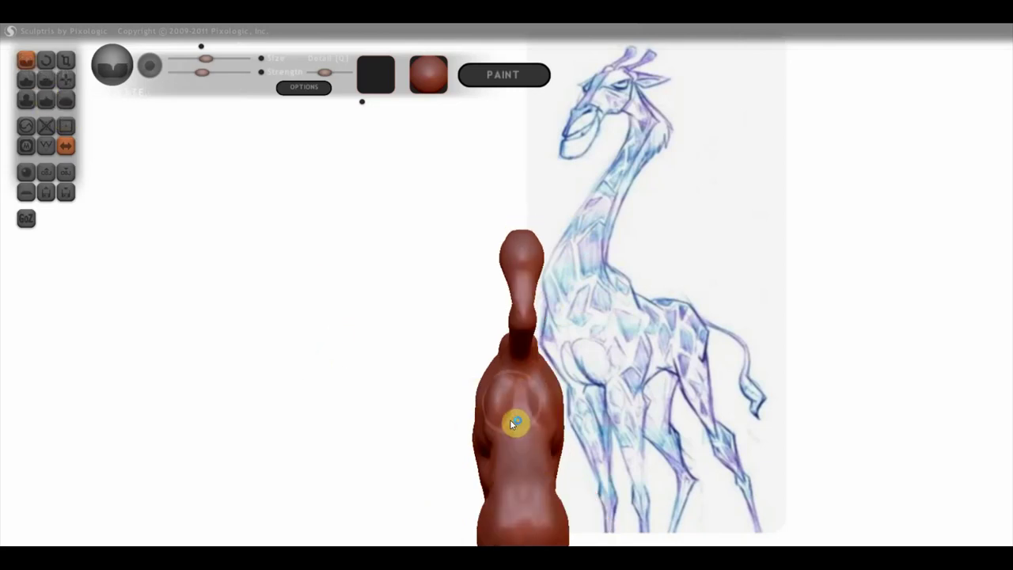
pyautogui.moveTo(502, 438)
pyautogui.mouseDown(button='right')
pyautogui.moveTo(594, 403)
pyautogui.moveTo(615, 362)
pyautogui.mouseUp(button='right')
pyautogui.moveTo(565, 451)
pyautogui.mouseDown(button='right')
pyautogui.moveTo(601, 468)
pyautogui.moveTo(618, 407)
pyautogui.moveTo(576, 316)
pyautogui.mouseUp(button='right')
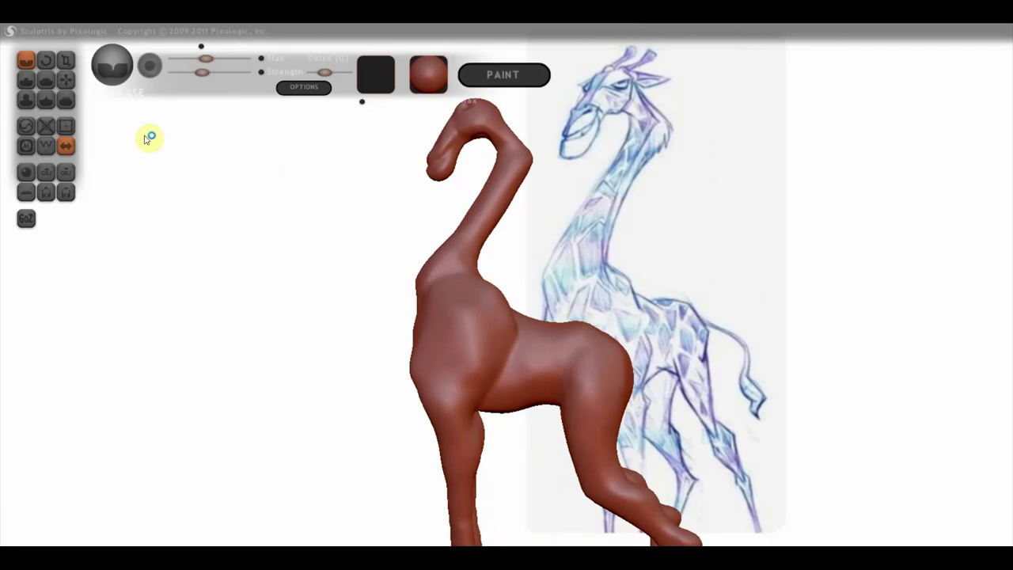
pyautogui.click(65, 79)
pyautogui.scroll(-3, 580, 348)
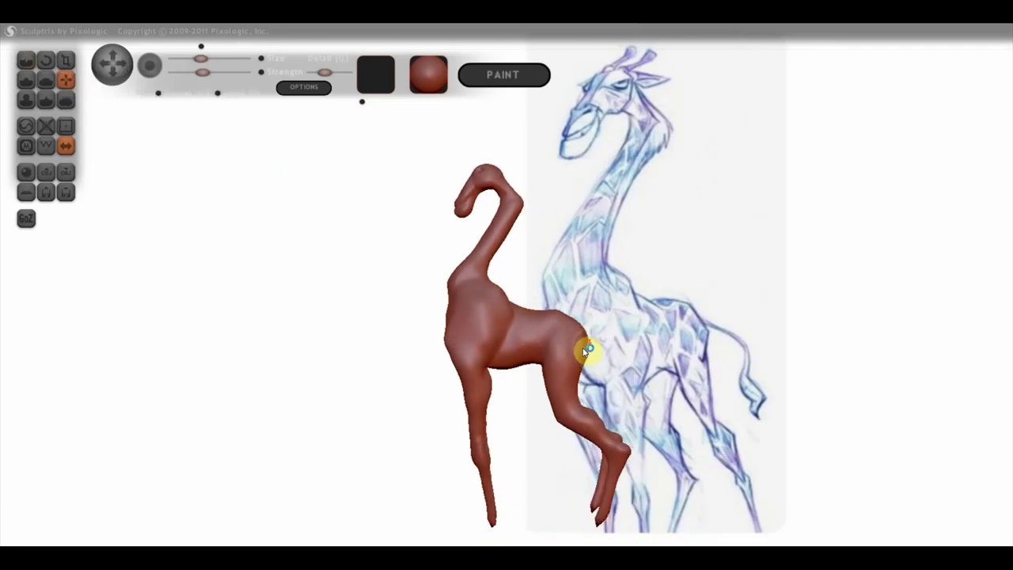
pyautogui.scroll(-2, 570, 343)
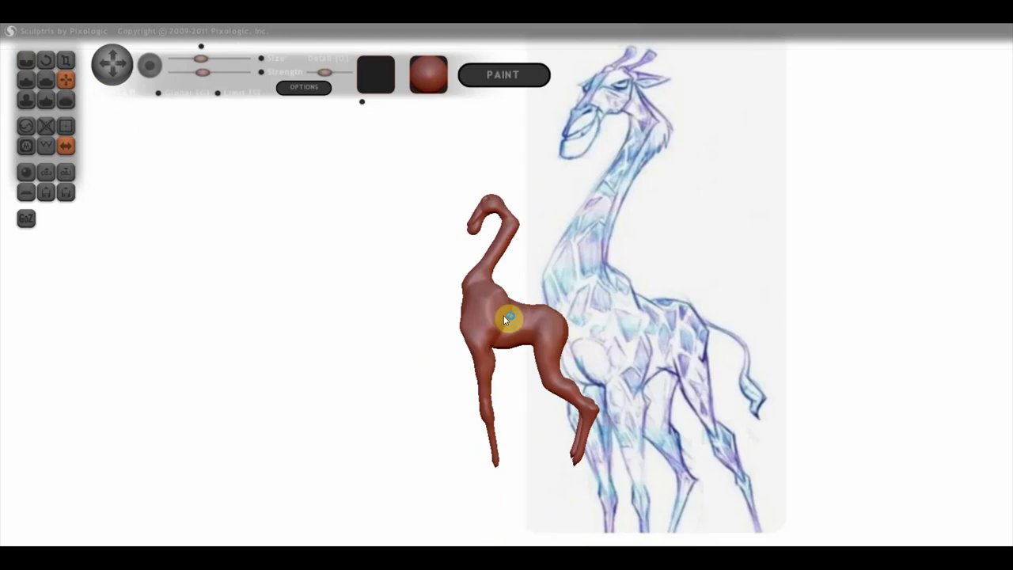
pyautogui.scroll(5, 483, 310)
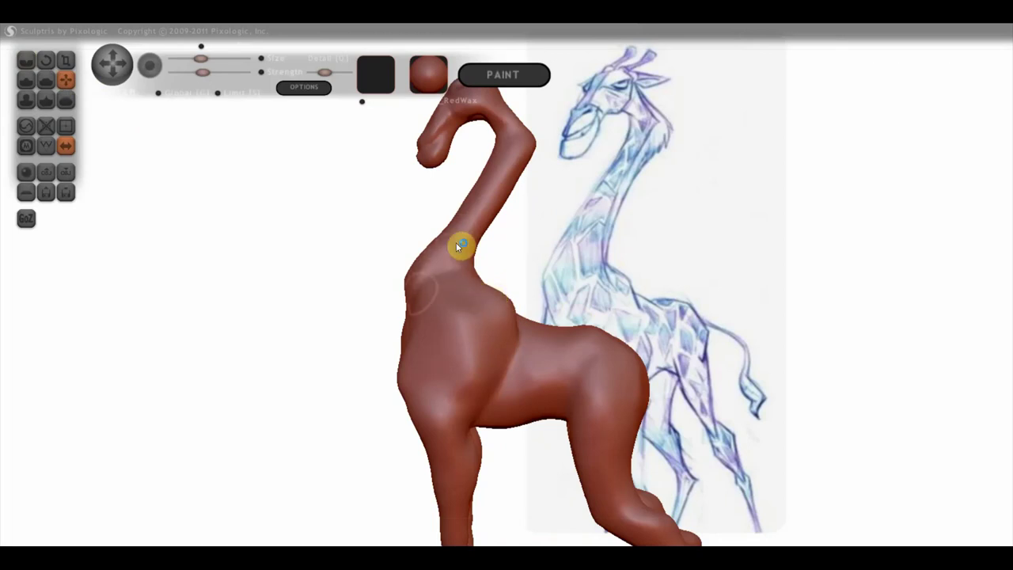
pyautogui.scroll(-3, 446, 355)
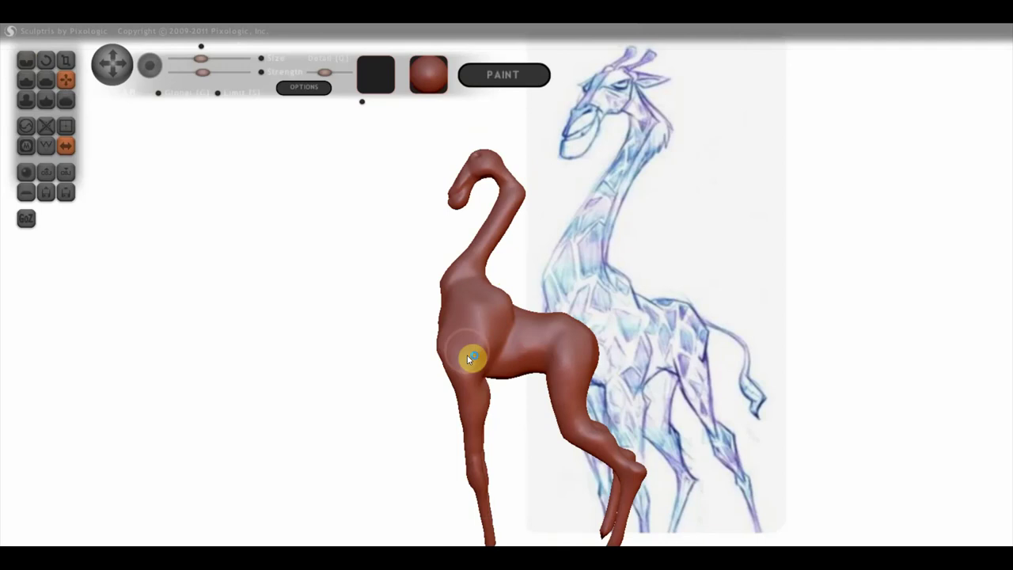
pyautogui.moveTo(470, 357); pyautogui.dragTo(373, 360, button='middle')
pyautogui.moveTo(373, 360); pyautogui.dragTo(438, 373, button='right')
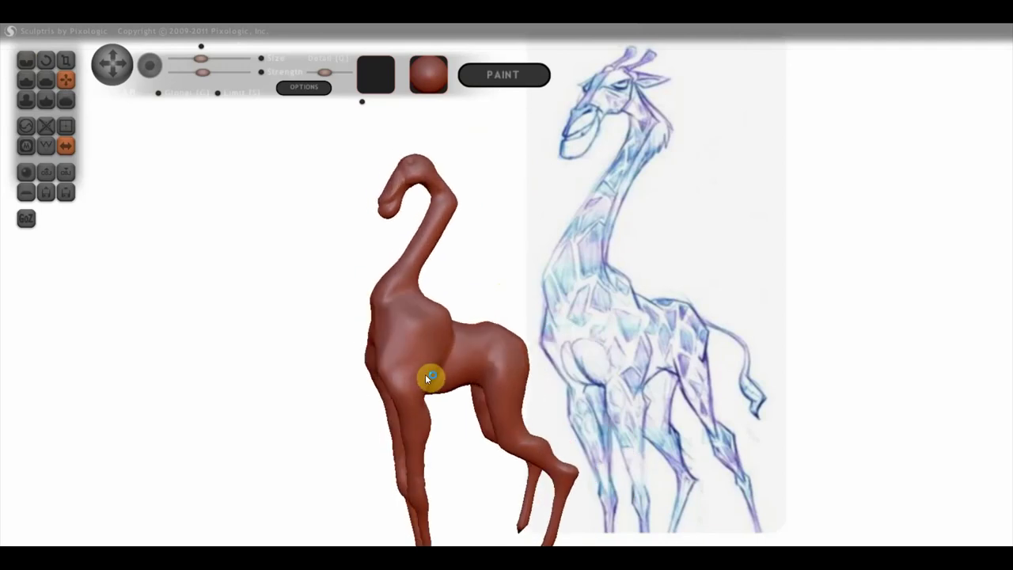
pyautogui.moveTo(437, 374)
pyautogui.mouseDown(button='right')
pyautogui.moveTo(467, 295)
pyautogui.moveTo(485, 300)
pyautogui.mouseUp(button='right')
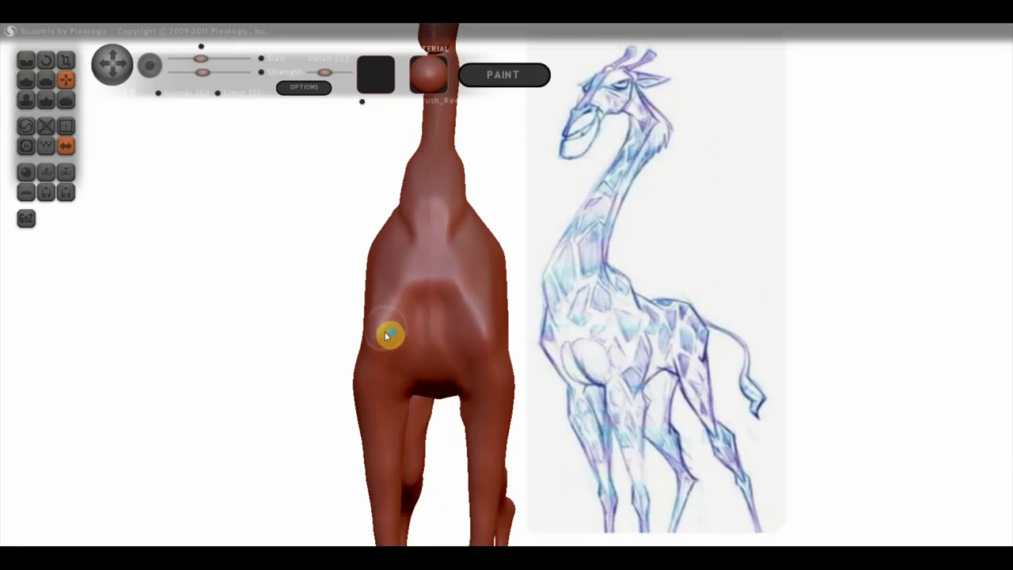
pyautogui.click(24, 82)
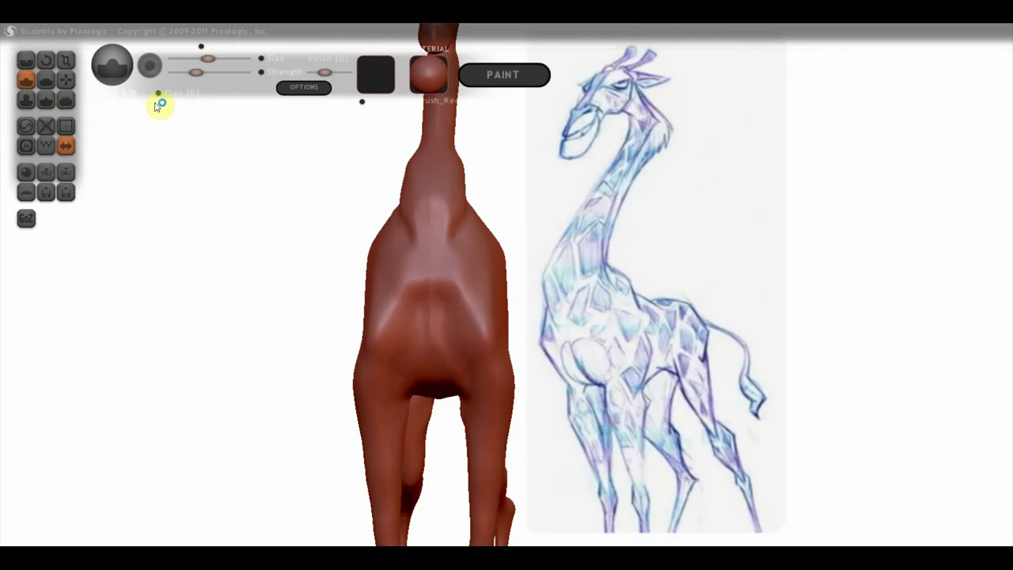
pyautogui.scroll(3, 450, 336)
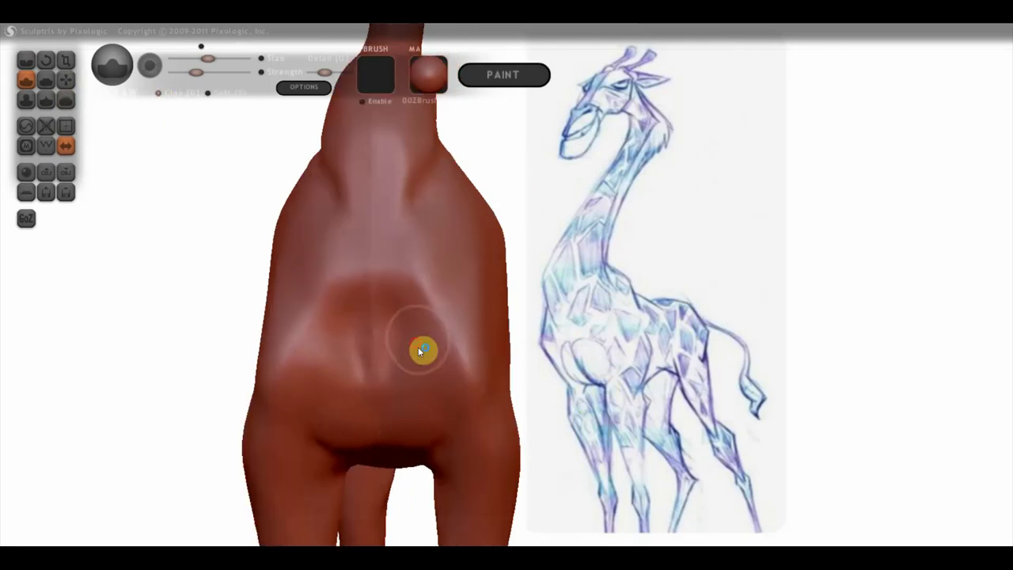
pyautogui.moveTo(424, 305)
pyautogui.mouseDown()
pyautogui.moveTo(438, 345)
pyautogui.moveTo(412, 398)
pyautogui.moveTo(413, 425)
pyautogui.moveTo(450, 359)
pyautogui.moveTo(416, 319)
pyautogui.moveTo(397, 334)
pyautogui.moveTo(399, 365)
pyautogui.mouseUp()
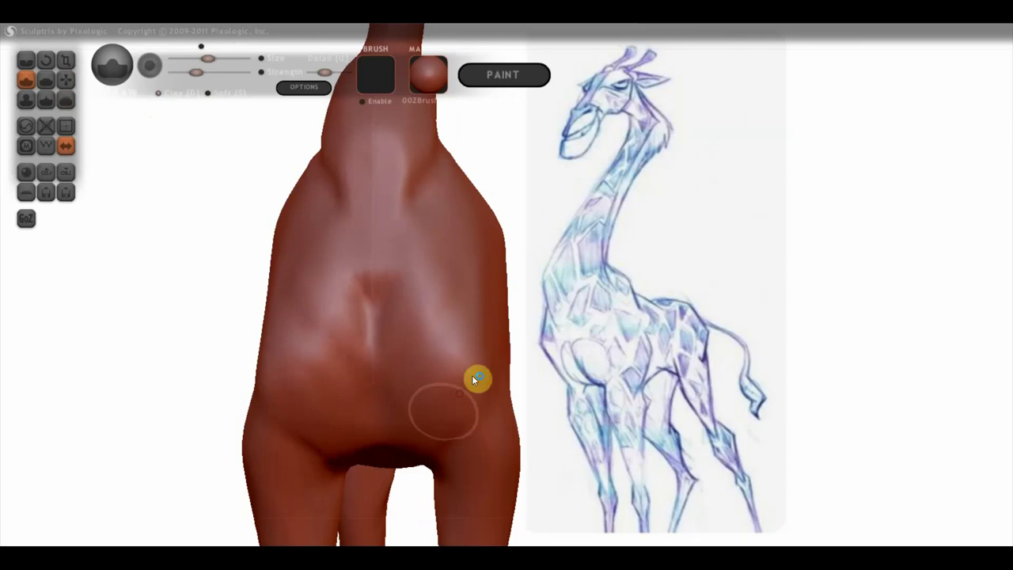
pyautogui.moveTo(463, 422)
pyautogui.mouseDown()
pyautogui.moveTo(345, 441)
pyautogui.moveTo(451, 373)
pyautogui.moveTo(462, 379)
pyautogui.moveTo(359, 397)
pyautogui.moveTo(380, 399)
pyautogui.mouseUp()
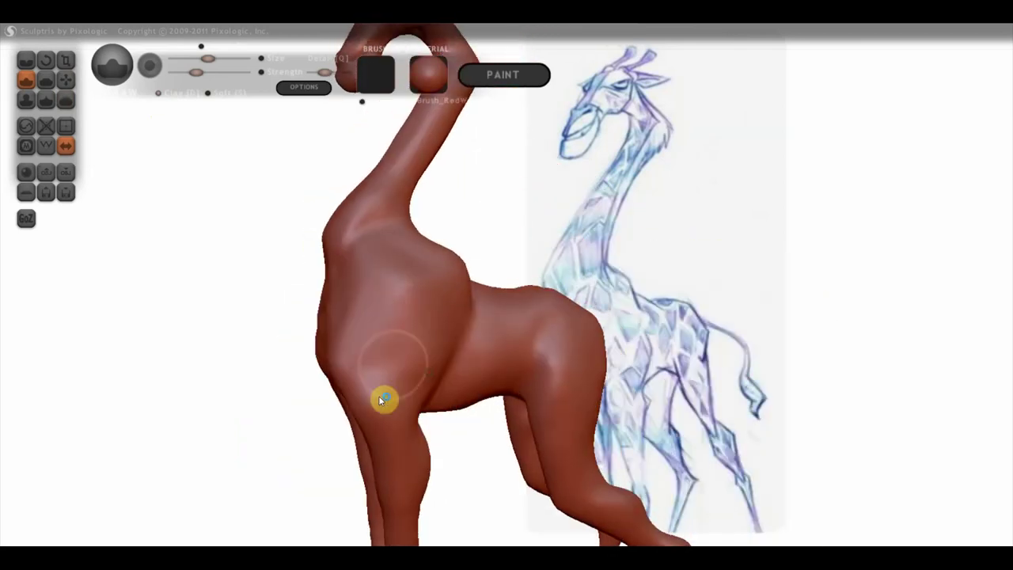
pyautogui.keyDown('alt'); pyautogui.moveTo(403, 350); pyautogui.dragTo(327, 348); pyautogui.keyUp('alt')
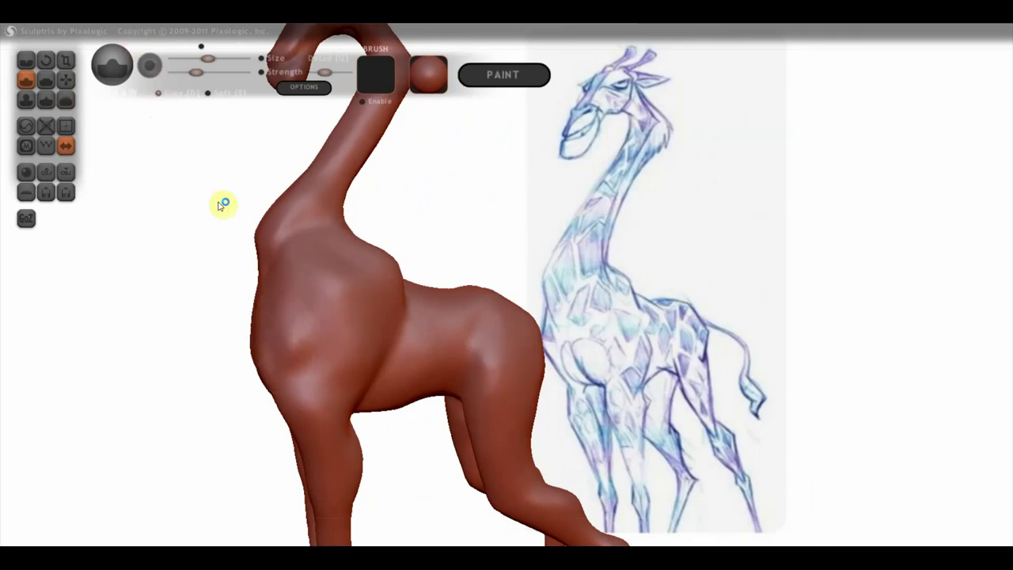
pyautogui.scroll(3, 266, 331)
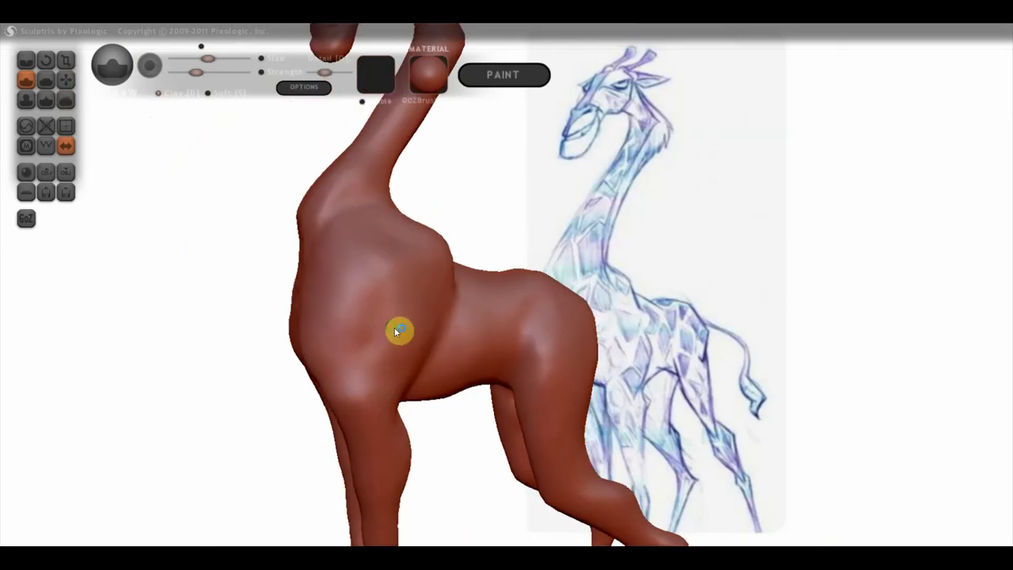
pyautogui.moveTo(397, 353); pyautogui.dragTo(229, 321, button='right')
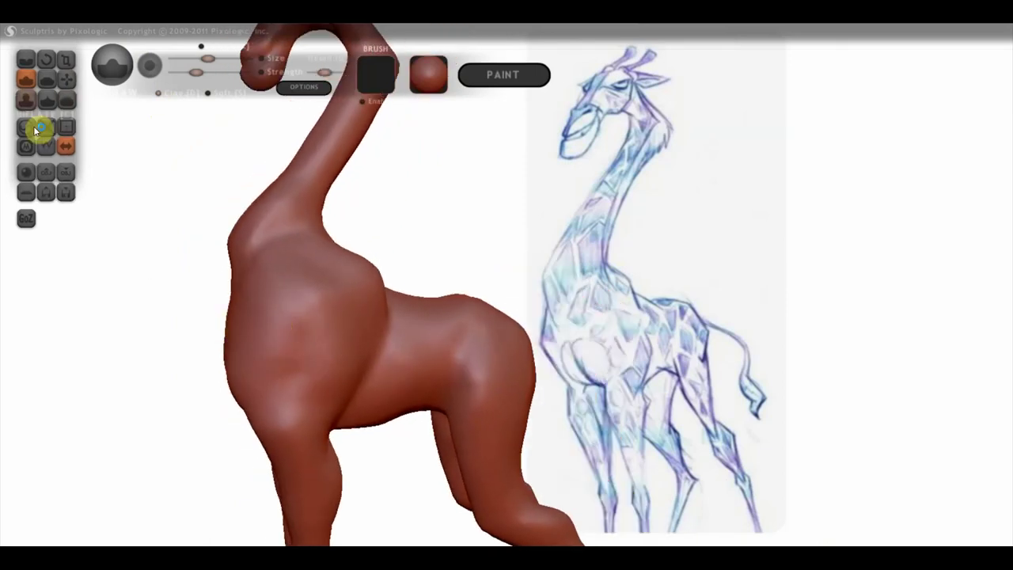
pyautogui.click(67, 81)
# Grab the chest outward, fill out the lower neck and shape a chest bulge
pyautogui.moveTo(271, 352); pyautogui.dragTo(248, 332, button='right')
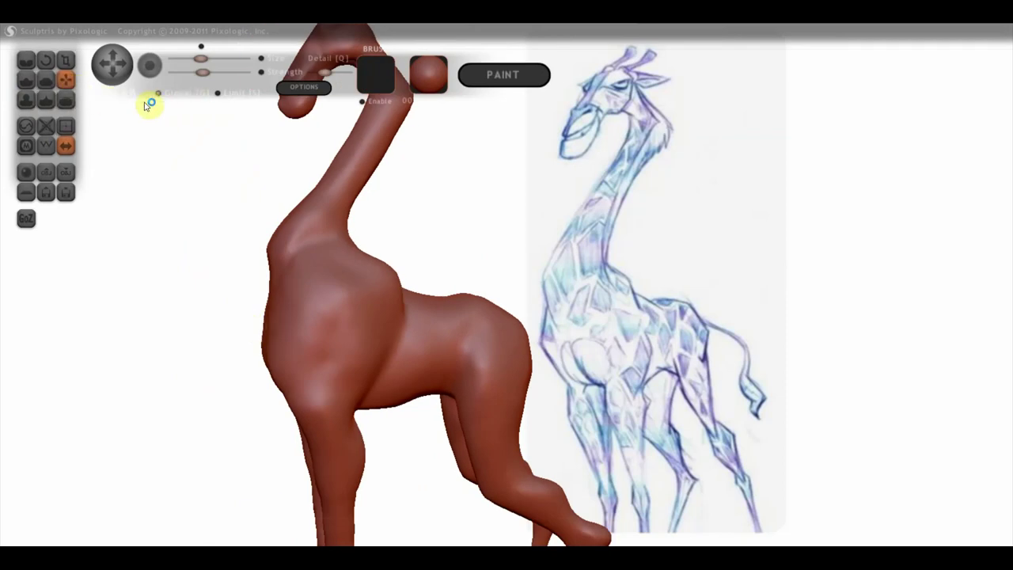
pyautogui.moveTo(282, 276); pyautogui.dragTo(265, 303)
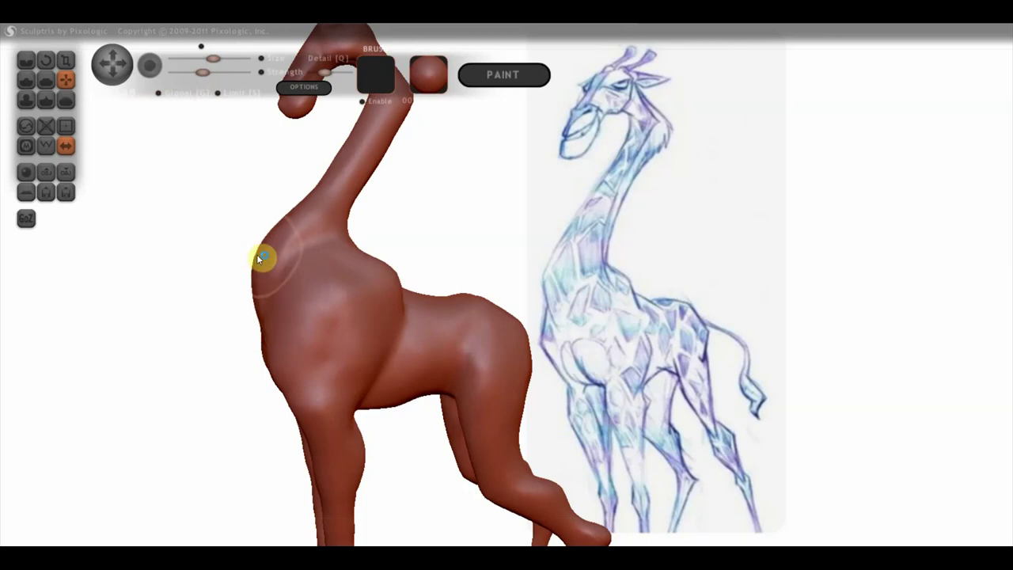
pyautogui.moveTo(259, 258); pyautogui.dragTo(312, 194)
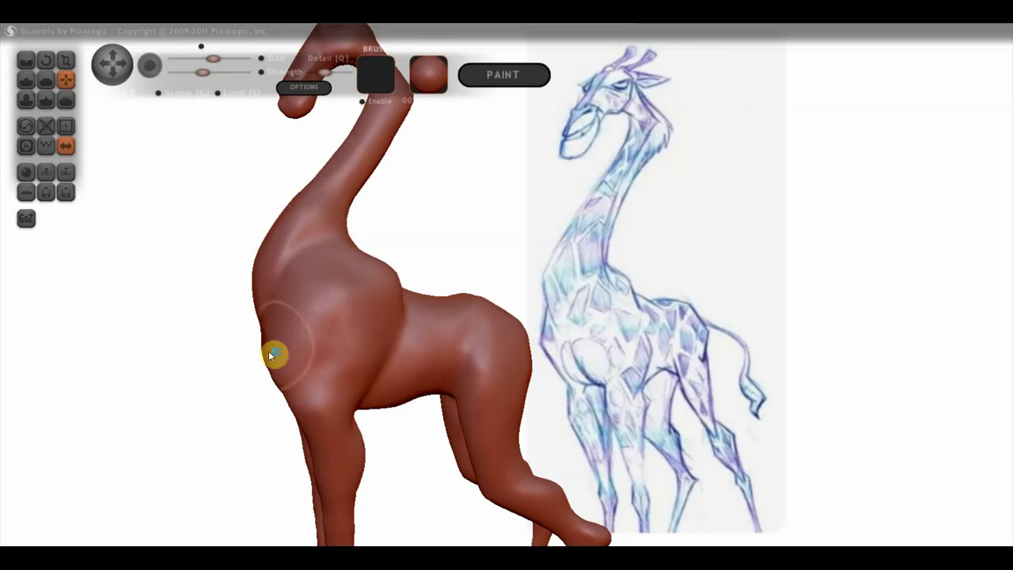
pyautogui.moveTo(269, 338)
pyautogui.mouseDown()
pyautogui.moveTo(279, 315)
pyautogui.moveTo(305, 316)
pyautogui.moveTo(290, 317)
pyautogui.moveTo(273, 377)
pyautogui.mouseUp()
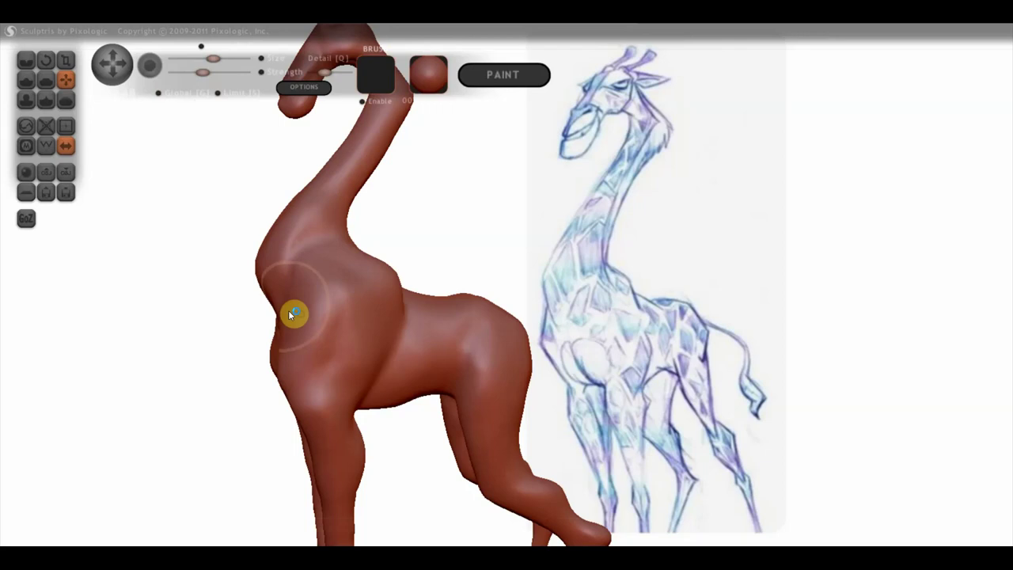
pyautogui.moveTo(287, 314)
pyautogui.mouseDown()
pyautogui.moveTo(278, 378)
pyautogui.moveTo(335, 391)
pyautogui.mouseUp()
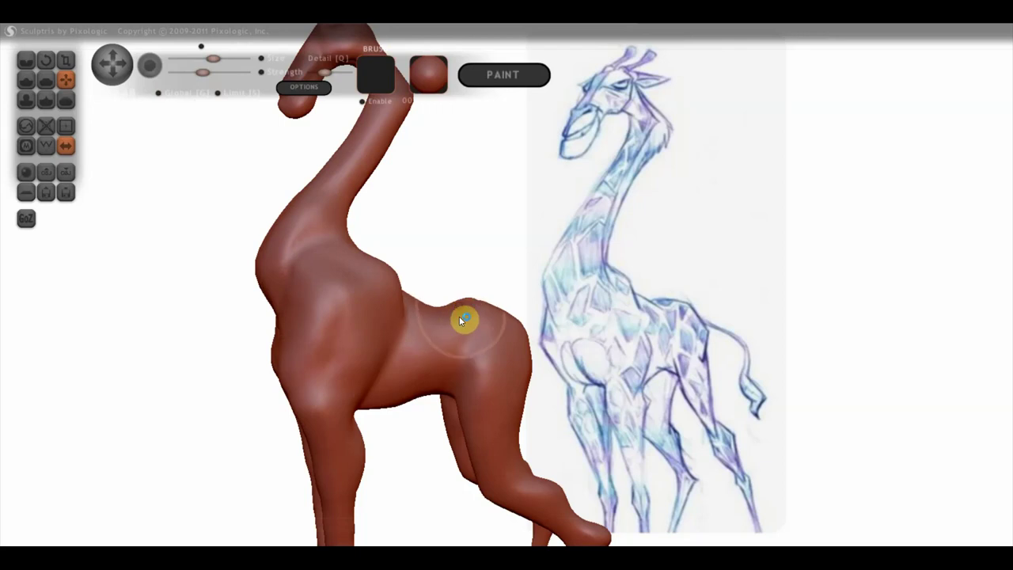
# Orbit around the model and build up further bulges on the chest
pyautogui.moveTo(468, 338); pyautogui.dragTo(314, 378, button='right')
pyautogui.moveTo(468, 362)
pyautogui.mouseDown(button='right')
pyautogui.moveTo(463, 411)
pyautogui.moveTo(486, 385)
pyautogui.moveTo(554, 361)
pyautogui.moveTo(628, 355)
pyautogui.moveTo(575, 374)
pyautogui.mouseUp(button='right')
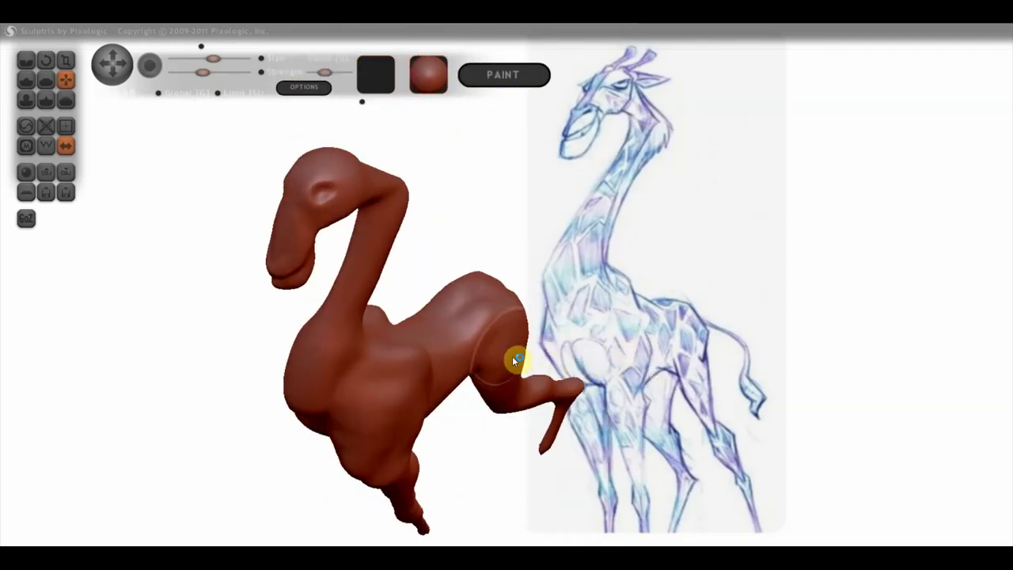
pyautogui.moveTo(488, 344)
pyautogui.mouseDown(button='right')
pyautogui.moveTo(520, 402)
pyautogui.moveTo(544, 389)
pyautogui.moveTo(532, 383)
pyautogui.mouseUp(button='right')
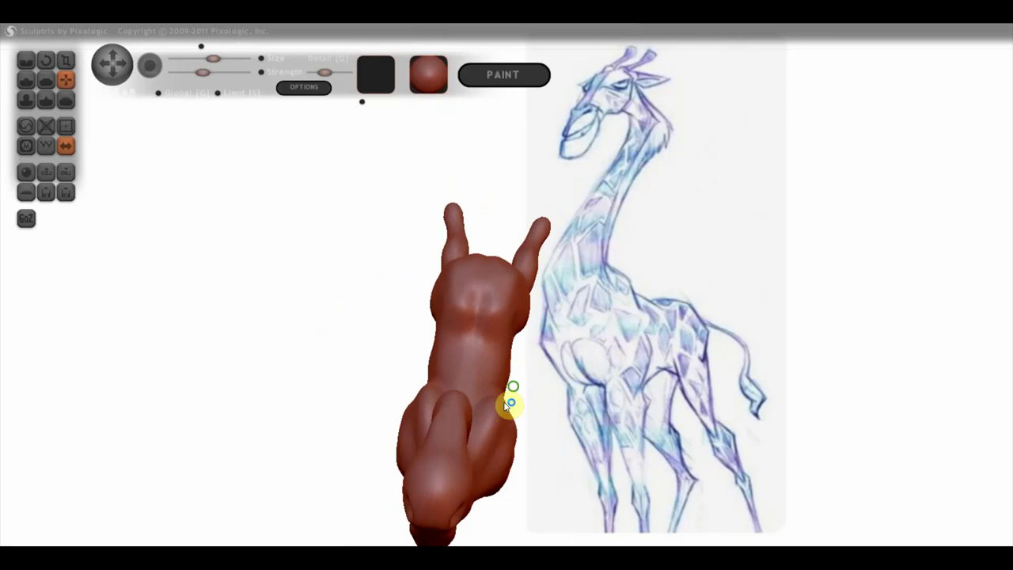
pyautogui.moveTo(506, 405); pyautogui.dragTo(534, 231, button='right')
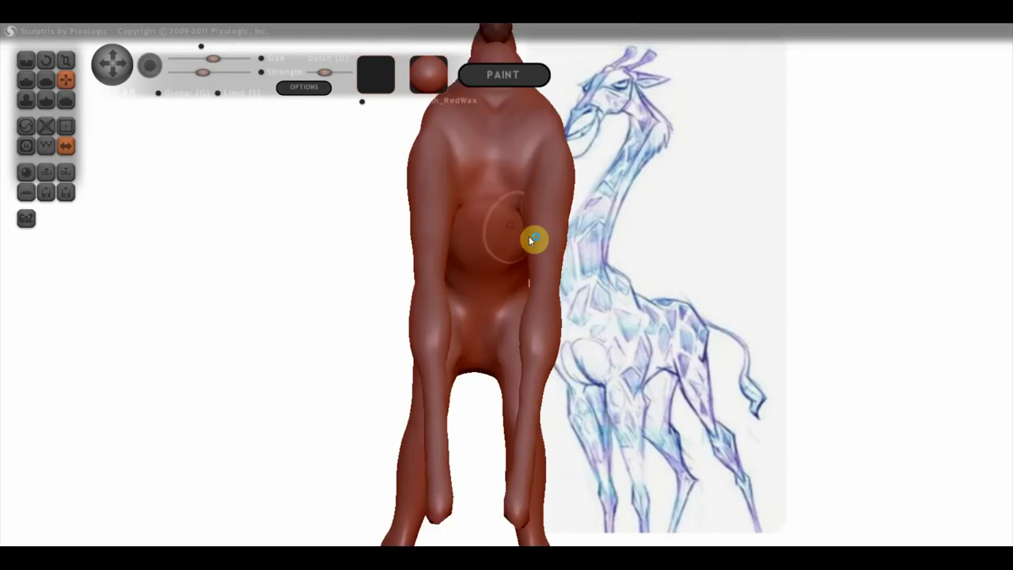
pyautogui.moveTo(546, 261)
pyautogui.mouseDown(button='right')
pyautogui.moveTo(357, 343)
pyautogui.moveTo(369, 364)
pyautogui.moveTo(407, 342)
pyautogui.mouseUp(button='right')
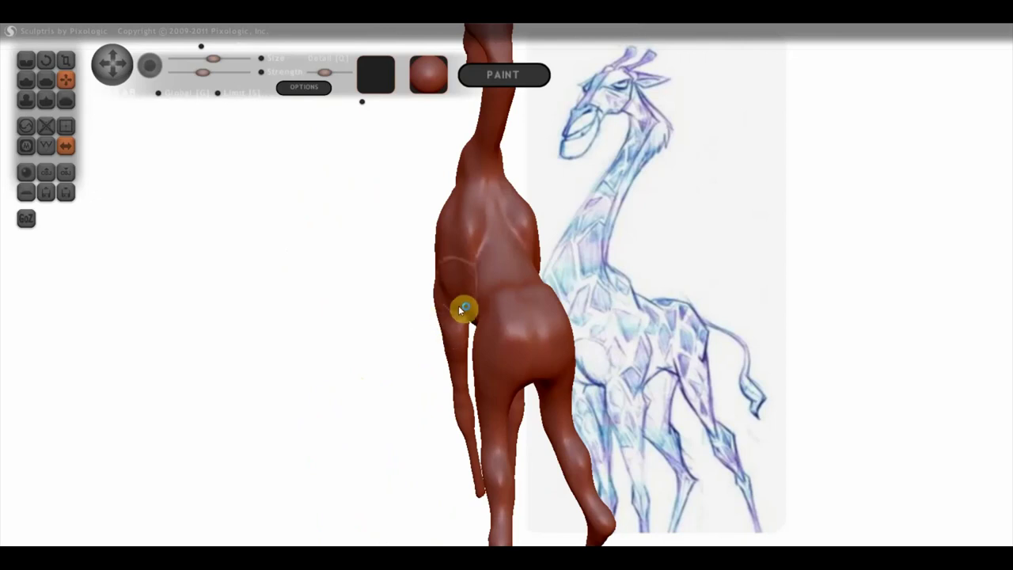
pyautogui.moveTo(457, 308); pyautogui.dragTo(467, 364, button='right')
pyautogui.moveTo(345, 185)
pyautogui.mouseDown(button='right')
pyautogui.moveTo(434, 190)
pyautogui.moveTo(452, 238)
pyautogui.moveTo(446, 274)
pyautogui.mouseUp(button='right')
pyautogui.moveTo(456, 274)
pyautogui.mouseDown()
pyautogui.moveTo(461, 282)
pyautogui.moveTo(468, 269)
pyautogui.mouseUp()
pyautogui.moveTo(463, 281)
pyautogui.mouseDown(button='right')
pyautogui.moveTo(515, 235)
pyautogui.moveTo(517, 335)
pyautogui.moveTo(547, 278)
pyautogui.moveTo(546, 334)
pyautogui.moveTo(527, 269)
pyautogui.mouseUp(button='right')
# Smooth and reshape the belly underside, shoulder and front-leg contour
pyautogui.scroll(2, 462, 366)
pyautogui.moveTo(379, 391)
pyautogui.mouseDown()
pyautogui.moveTo(357, 385)
pyautogui.moveTo(356, 400)
pyautogui.moveTo(456, 393)
pyautogui.moveTo(464, 373)
pyautogui.moveTo(486, 371)
pyautogui.moveTo(488, 334)
pyautogui.moveTo(463, 329)
pyautogui.moveTo(491, 330)
pyautogui.moveTo(465, 430)
pyautogui.mouseUp()
pyautogui.scroll(2, 520, 351)
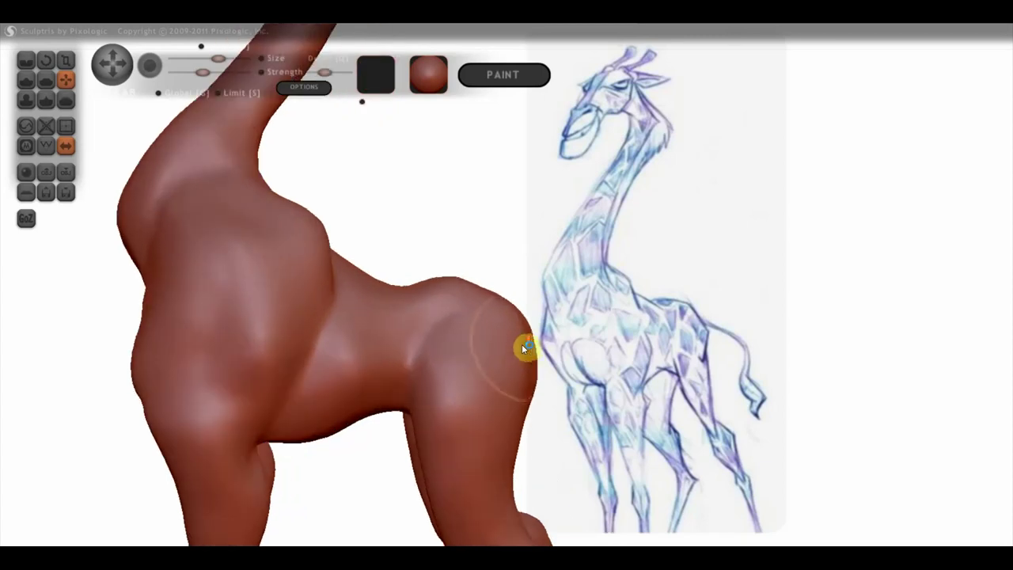
pyautogui.moveTo(489, 304)
pyautogui.mouseDown()
pyautogui.moveTo(488, 320)
pyautogui.moveTo(426, 292)
pyautogui.mouseUp()
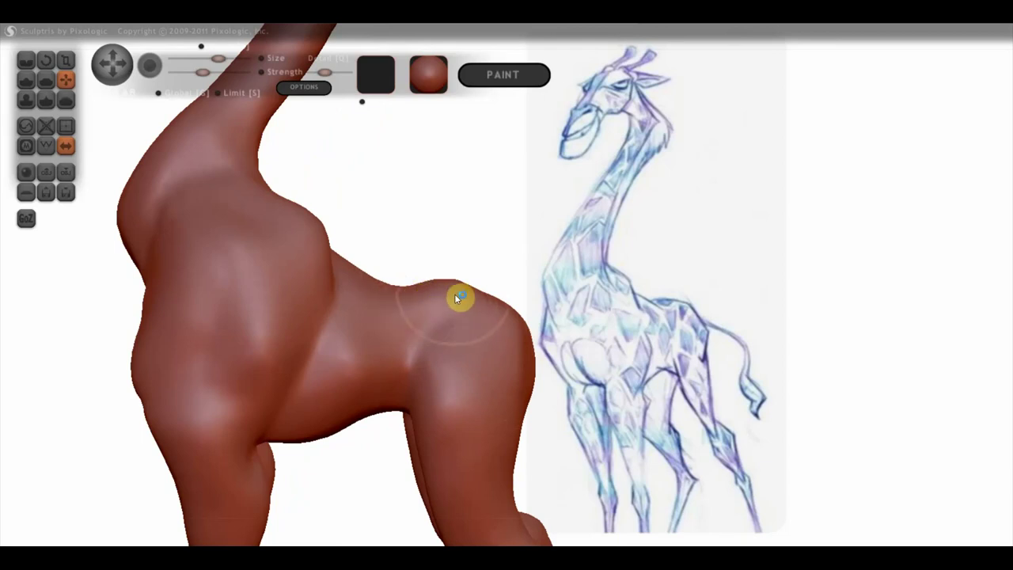
pyautogui.moveTo(456, 296)
pyautogui.mouseDown()
pyautogui.moveTo(497, 298)
pyautogui.moveTo(443, 294)
pyautogui.moveTo(527, 330)
pyautogui.moveTo(504, 339)
pyautogui.moveTo(509, 379)
pyautogui.mouseUp()
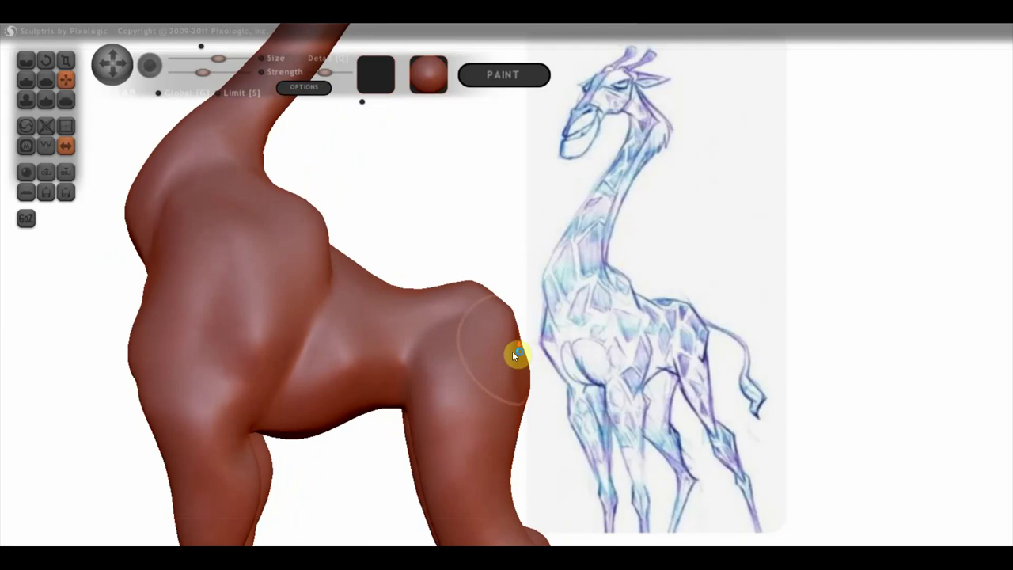
pyautogui.scroll(-3, 514, 356)
pyautogui.moveTo(486, 316)
pyautogui.mouseDown()
pyautogui.moveTo(482, 296)
pyautogui.moveTo(502, 373)
pyautogui.moveTo(515, 350)
pyautogui.moveTo(492, 382)
pyautogui.mouseUp()
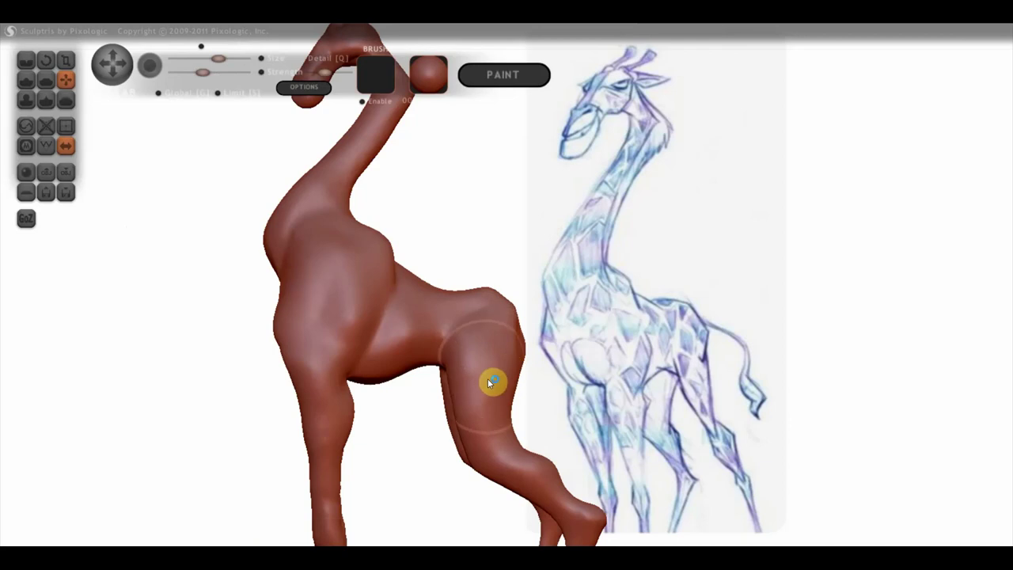
pyautogui.scroll(2, 506, 396)
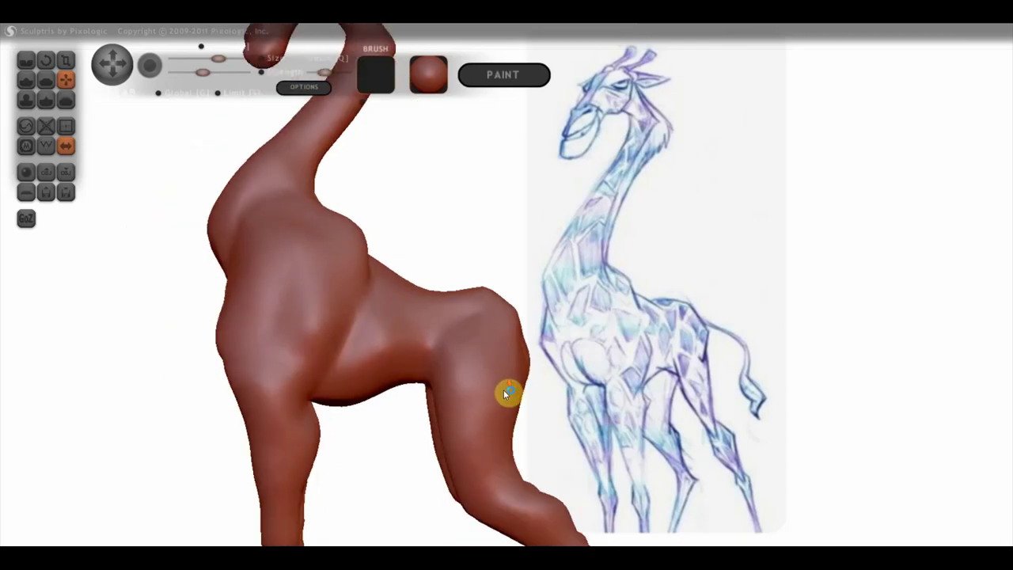
pyautogui.scroll(-2, 504, 393)
pyautogui.moveTo(501, 390); pyautogui.dragTo(578, 402)
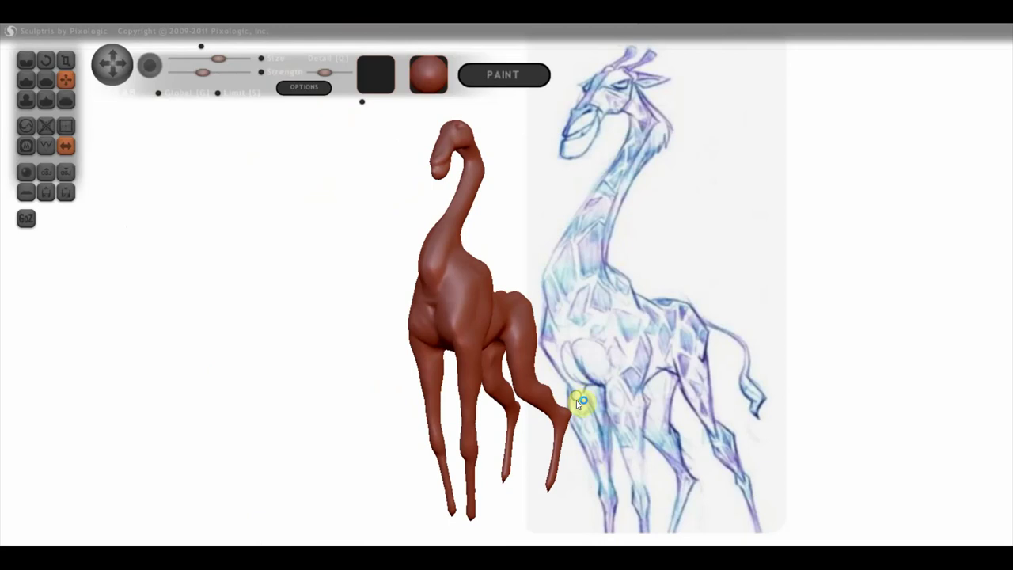
pyautogui.scroll(3, 538, 411)
pyautogui.scroll(1, 514, 387)
pyautogui.moveTo(545, 475)
pyautogui.mouseDown()
pyautogui.moveTo(535, 501)
pyautogui.moveTo(538, 395)
pyautogui.moveTo(486, 405)
pyautogui.mouseUp()
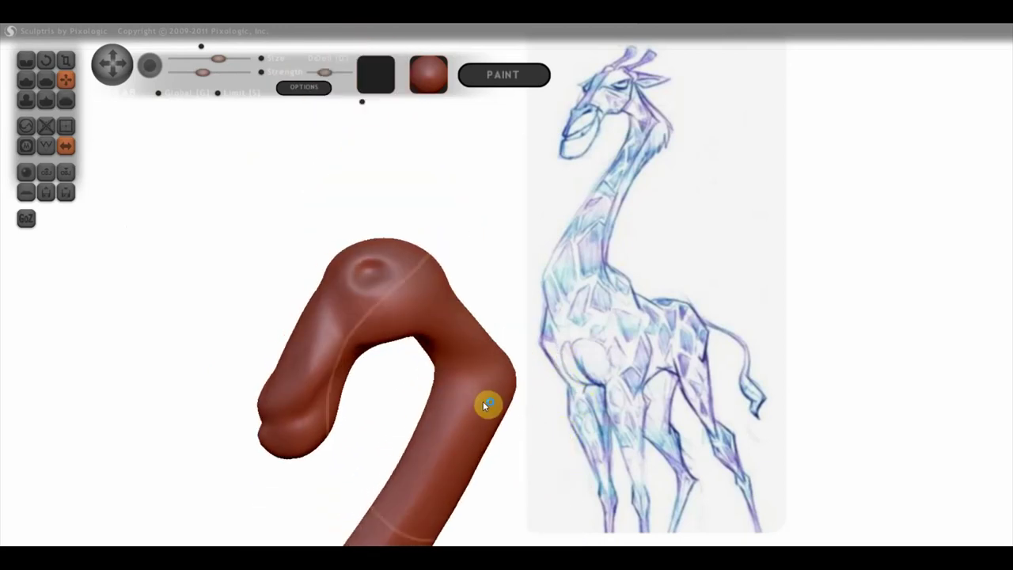
# Crease the bend of the head and a lip groove across the lower snout
pyautogui.click(26, 72)
pyautogui.moveTo(414, 316); pyautogui.dragTo(411, 298, button='right')
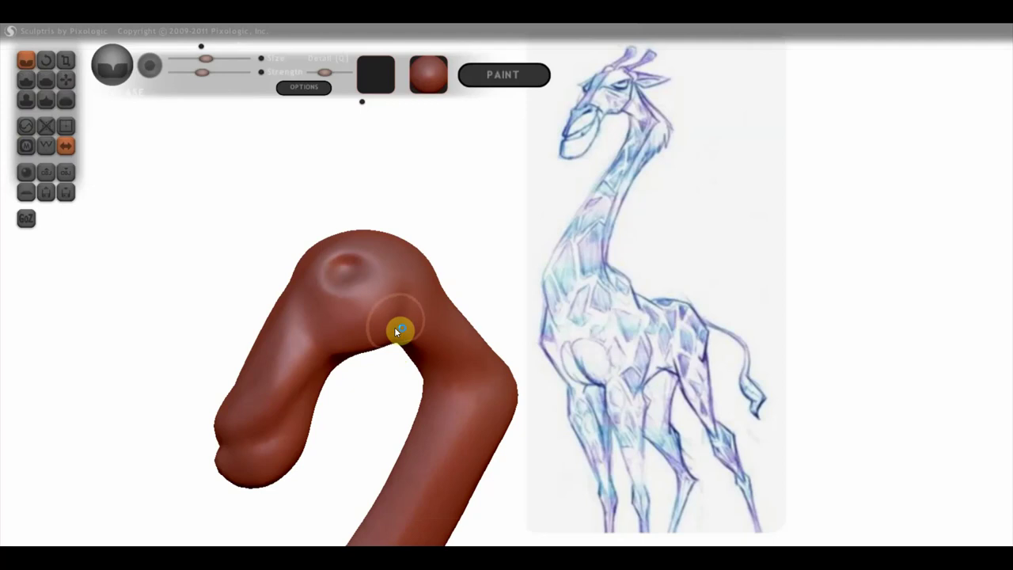
pyautogui.moveTo(400, 330); pyautogui.dragTo(383, 284, button='right')
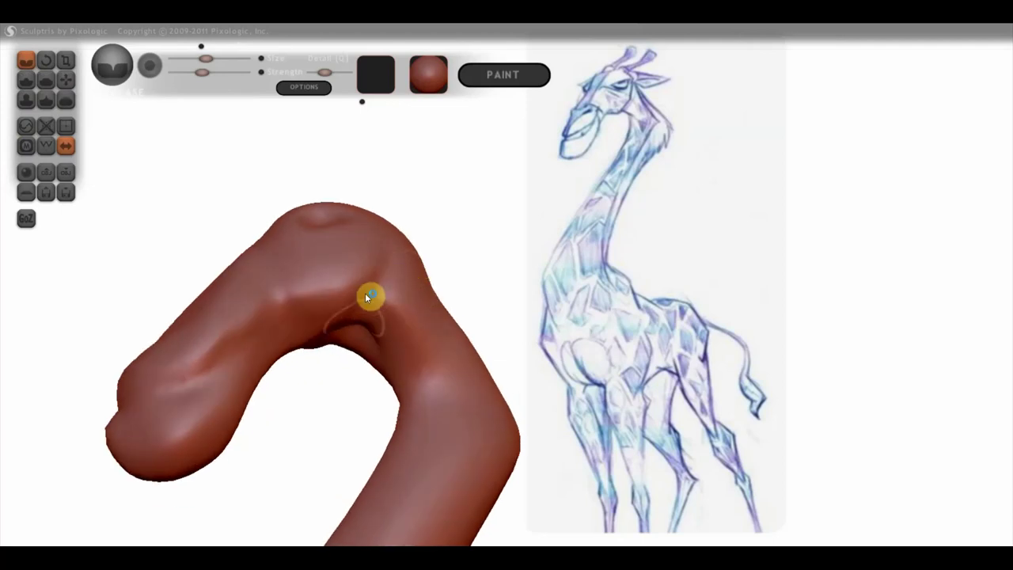
pyautogui.moveTo(330, 324); pyautogui.dragTo(297, 293)
pyautogui.moveTo(271, 327)
pyautogui.mouseDown(button='right')
pyautogui.moveTo(358, 380)
pyautogui.moveTo(330, 375)
pyautogui.mouseUp(button='right')
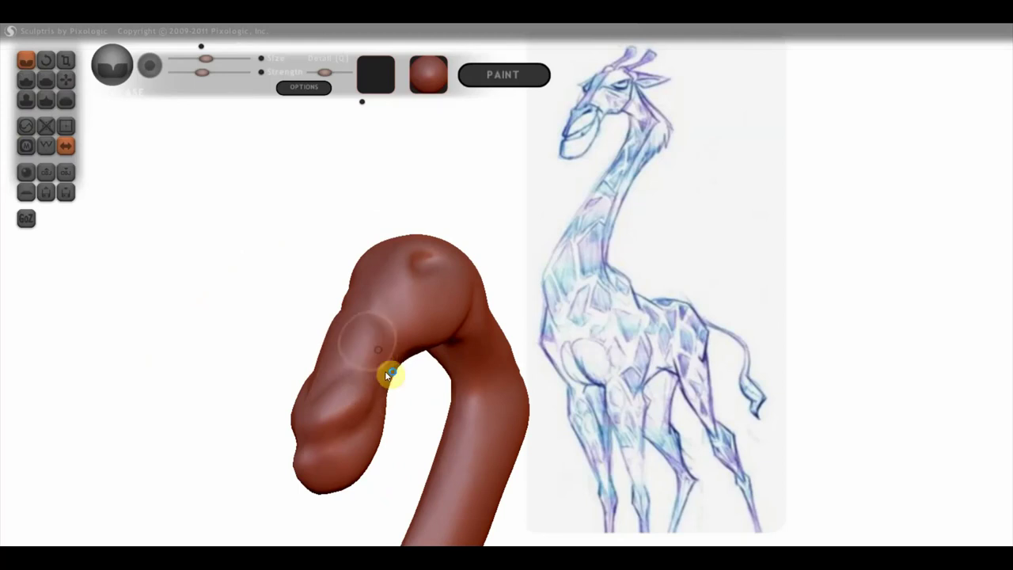
pyautogui.moveTo(389, 377)
pyautogui.mouseDown(button='right')
pyautogui.moveTo(362, 375)
pyautogui.moveTo(402, 396)
pyautogui.mouseUp(button='right')
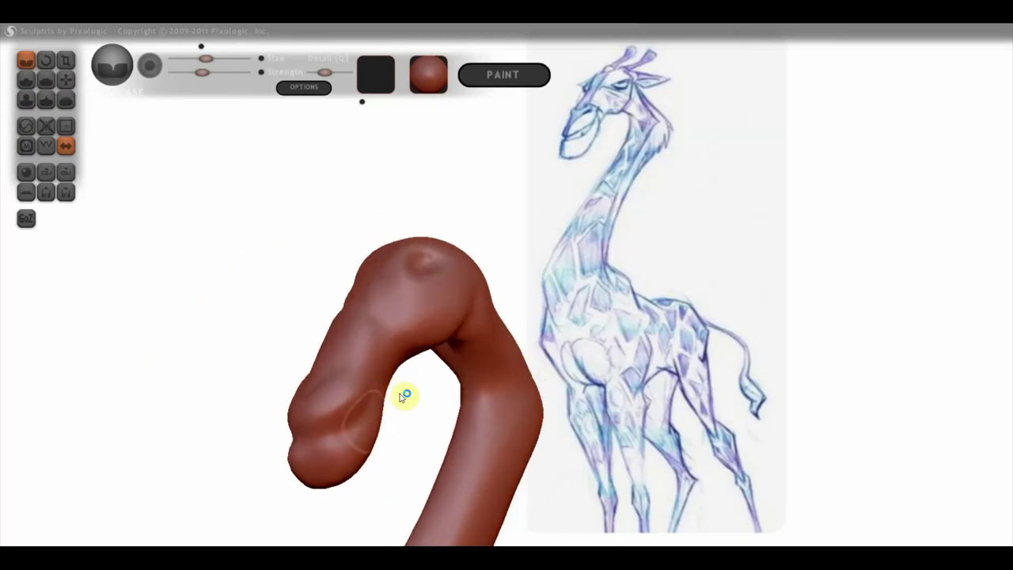
pyautogui.moveTo(361, 429)
pyautogui.mouseDown(button='right')
pyautogui.moveTo(356, 391)
pyautogui.moveTo(337, 373)
pyautogui.mouseUp(button='right')
pyautogui.moveTo(329, 383); pyautogui.dragTo(290, 418)
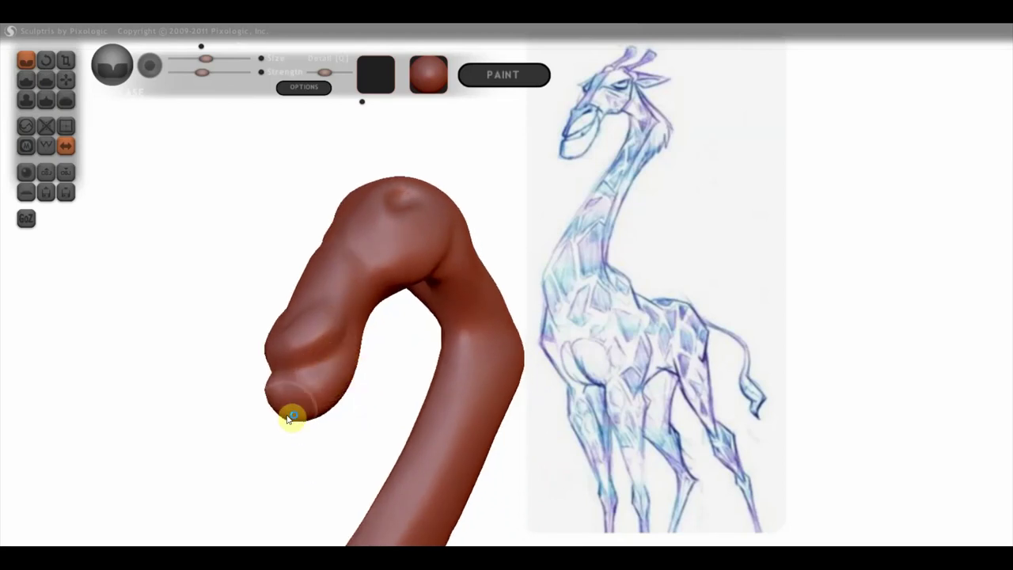
pyautogui.moveTo(345, 396)
pyautogui.mouseDown(button='right')
pyautogui.moveTo(300, 411)
pyautogui.moveTo(316, 405)
pyautogui.mouseUp(button='right')
pyautogui.moveTo(335, 294)
pyautogui.mouseDown(button='right')
pyautogui.moveTo(364, 288)
pyautogui.moveTo(383, 370)
pyautogui.mouseUp(button='right')
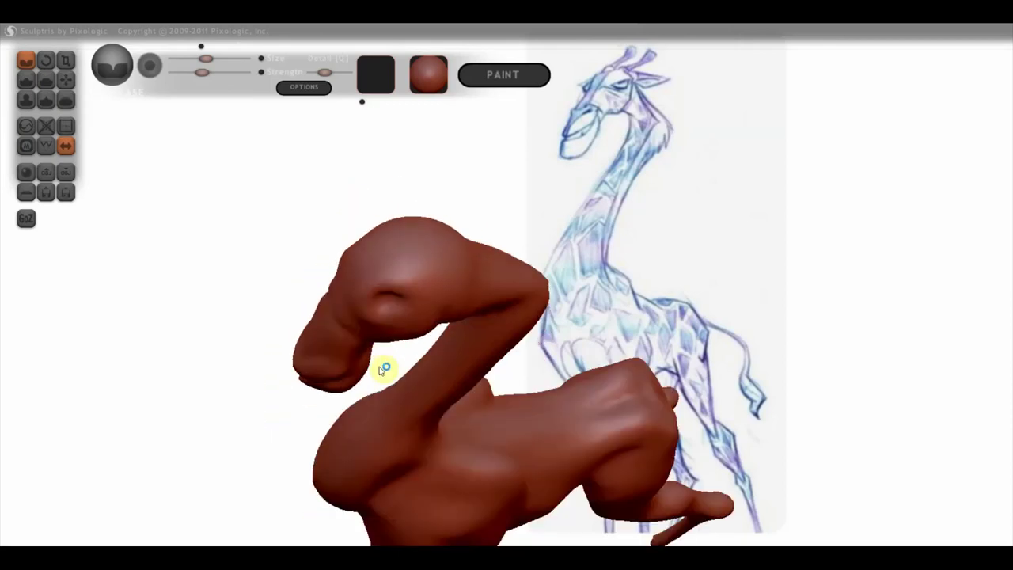
# Narrow the head slightly with the Grab tool
pyautogui.click(66, 80)
pyautogui.moveTo(386, 304)
pyautogui.mouseDown(button='right')
pyautogui.moveTo(413, 298)
pyautogui.moveTo(413, 316)
pyautogui.moveTo(416, 245)
pyautogui.moveTo(283, 341)
pyautogui.moveTo(389, 292)
pyautogui.mouseUp(button='right')
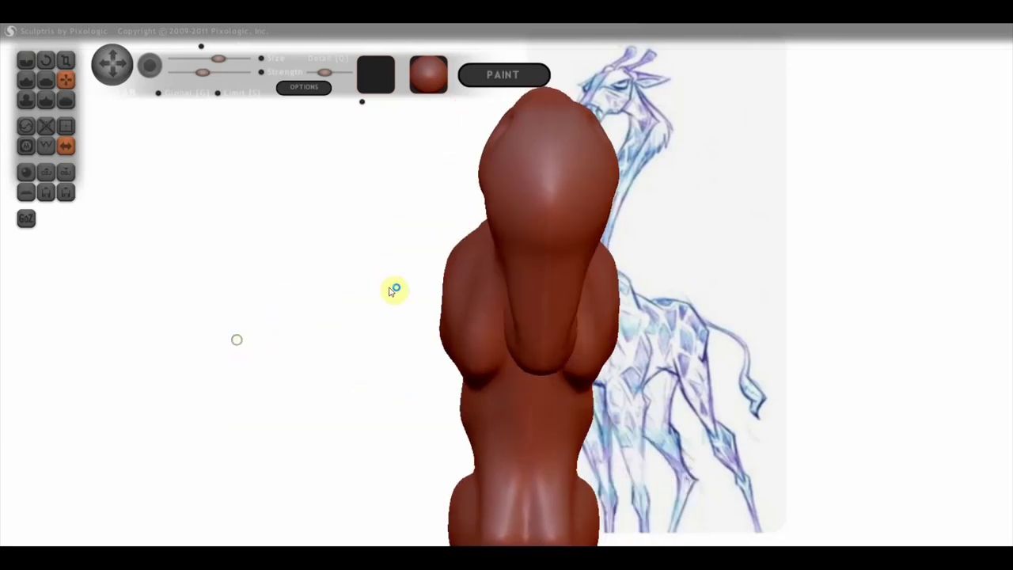
pyautogui.moveTo(511, 245); pyautogui.dragTo(524, 247)
pyautogui.moveTo(523, 247); pyautogui.dragTo(580, 205, button='right')
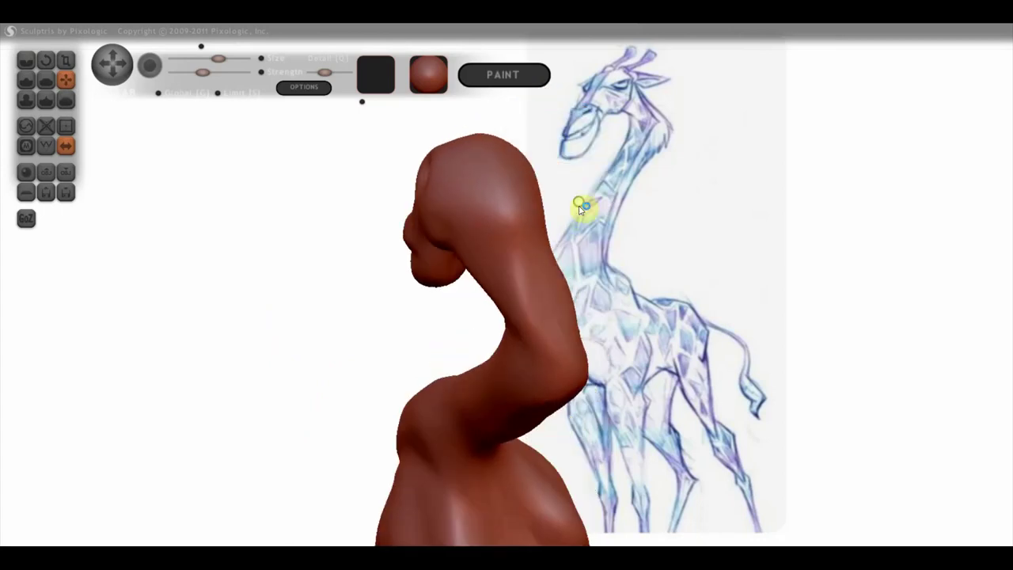
# Smooth the lower neck surface with the Flatten brush
pyautogui.click(44, 82)
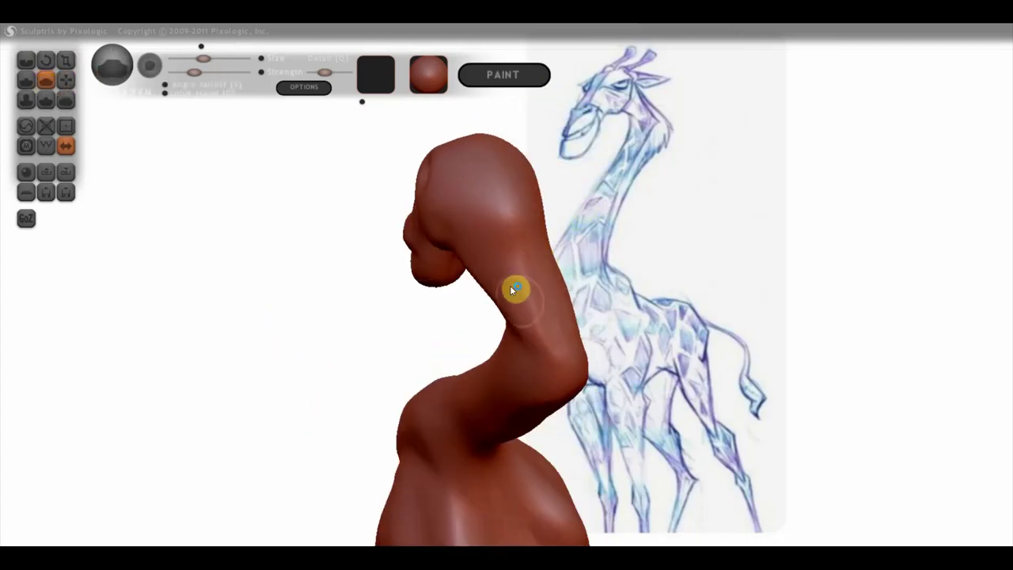
pyautogui.moveTo(485, 274); pyautogui.dragTo(443, 287, button='right')
pyautogui.moveTo(501, 264)
pyautogui.mouseDown(button='right')
pyautogui.moveTo(509, 201)
pyautogui.moveTo(506, 215)
pyautogui.mouseUp(button='right')
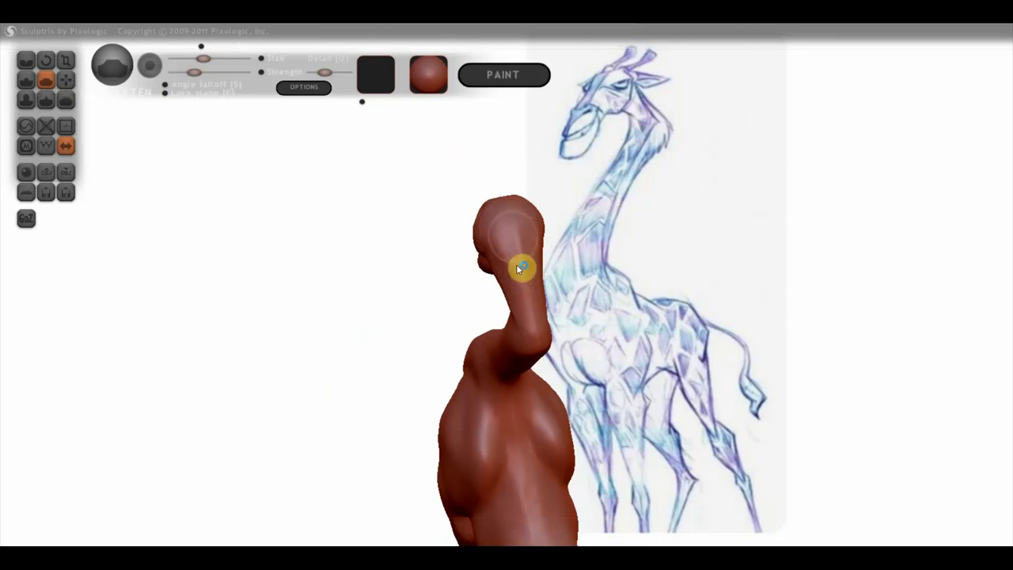
pyautogui.moveTo(522, 248)
pyautogui.mouseDown(button='right')
pyautogui.moveTo(526, 261)
pyautogui.moveTo(660, 226)
pyautogui.moveTo(661, 203)
pyautogui.mouseUp(button='right')
pyautogui.moveTo(542, 323); pyautogui.dragTo(597, 335, button='right')
pyautogui.moveTo(501, 336)
pyautogui.mouseDown(button='right')
pyautogui.moveTo(500, 322)
pyautogui.moveTo(502, 334)
pyautogui.mouseUp(button='right')
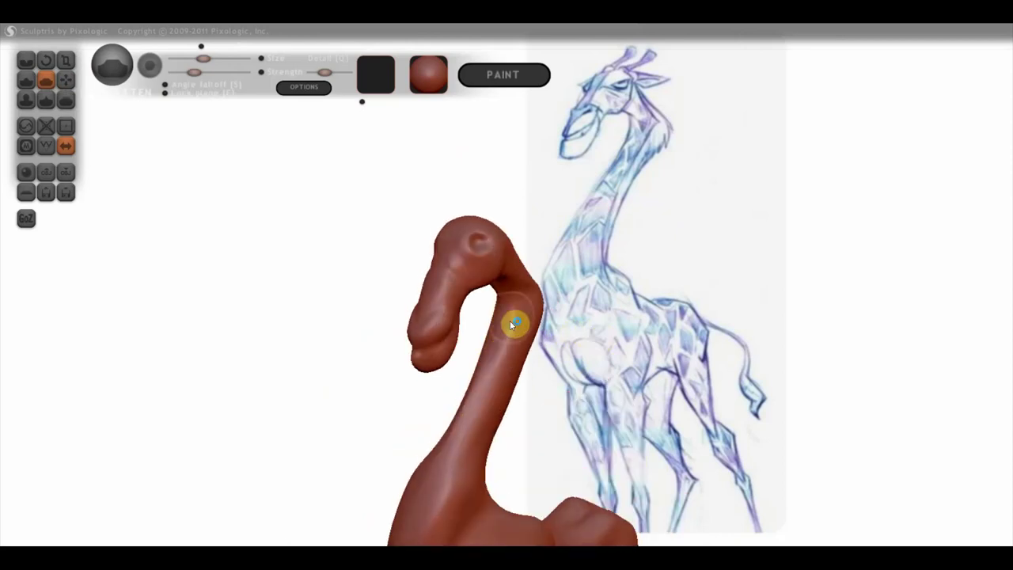
pyautogui.moveTo(486, 380); pyautogui.dragTo(466, 448, button='right')
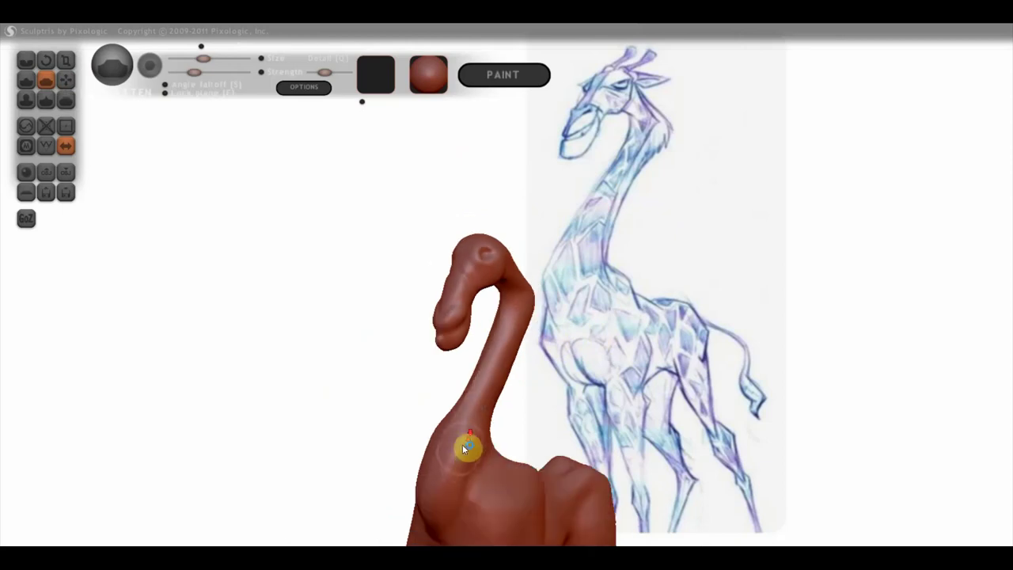
pyautogui.moveTo(467, 440)
pyautogui.mouseDown()
pyautogui.moveTo(454, 493)
pyautogui.moveTo(440, 503)
pyautogui.mouseUp()
pyautogui.moveTo(442, 504)
pyautogui.mouseDown(button='right')
pyautogui.moveTo(489, 395)
pyautogui.moveTo(440, 427)
pyautogui.moveTo(393, 430)
pyautogui.moveTo(554, 380)
pyautogui.moveTo(439, 365)
pyautogui.moveTo(448, 342)
pyautogui.mouseUp(button='right')
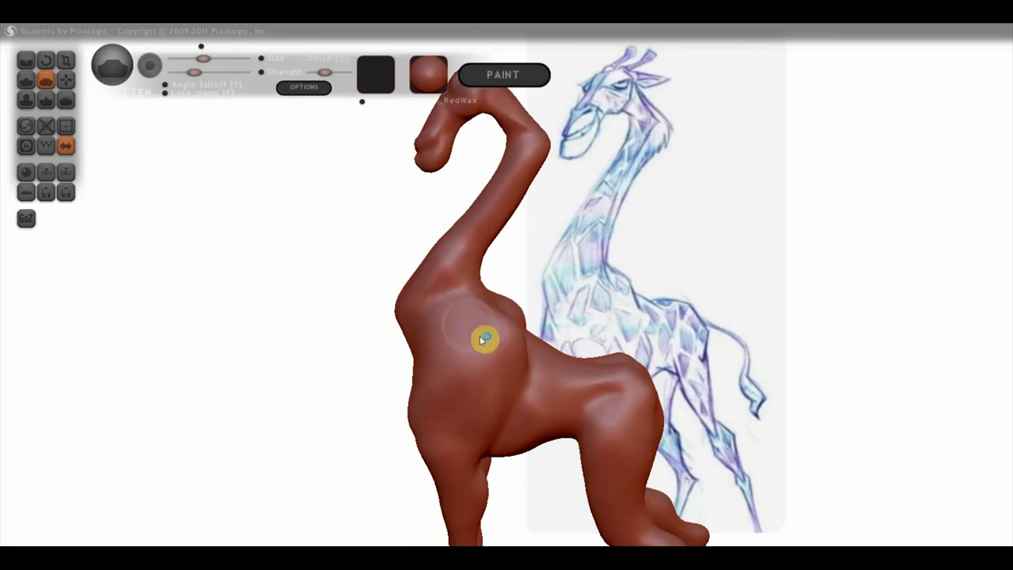
# Orbit the giraffe to inspect the chest, shoulder, body and hind leg
pyautogui.moveTo(477, 340); pyautogui.dragTo(440, 362, button='right')
pyautogui.scroll(3, 511, 321)
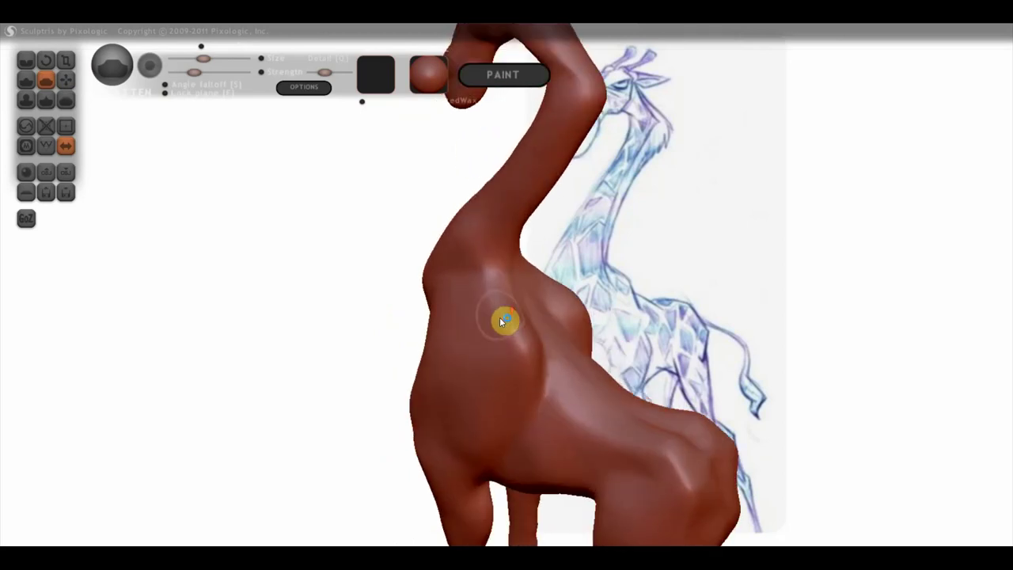
pyautogui.moveTo(501, 322); pyautogui.dragTo(466, 357, button='right')
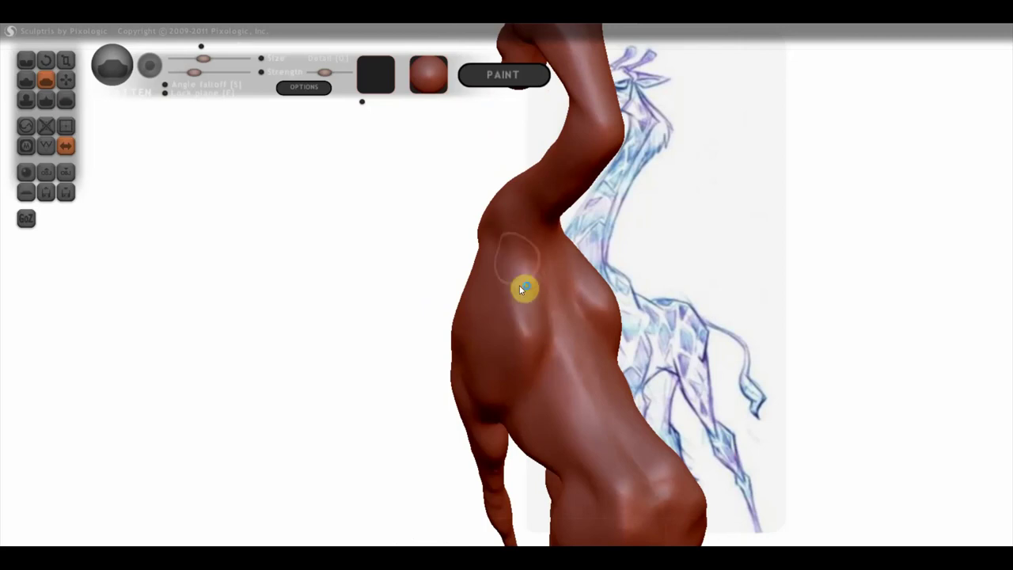
pyautogui.moveTo(538, 344); pyautogui.dragTo(559, 373, button='right')
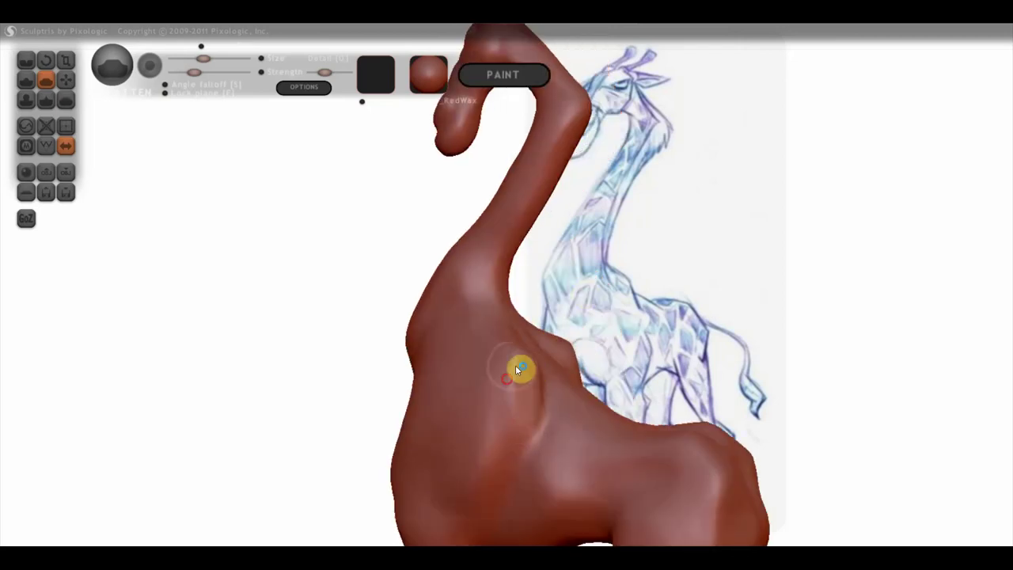
pyautogui.moveTo(599, 411); pyautogui.dragTo(580, 445, button='right')
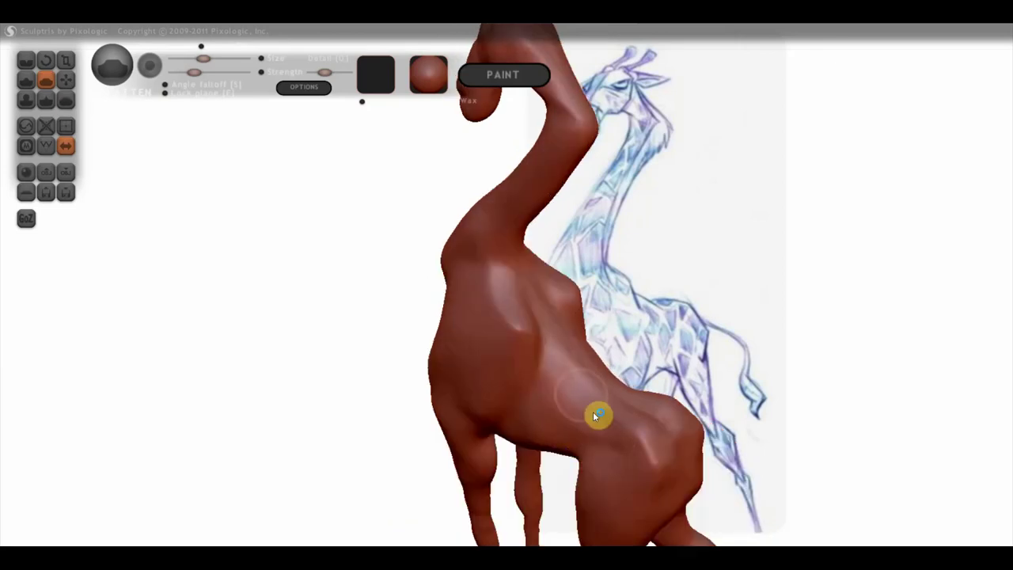
pyautogui.moveTo(617, 423); pyautogui.dragTo(614, 443, button='right')
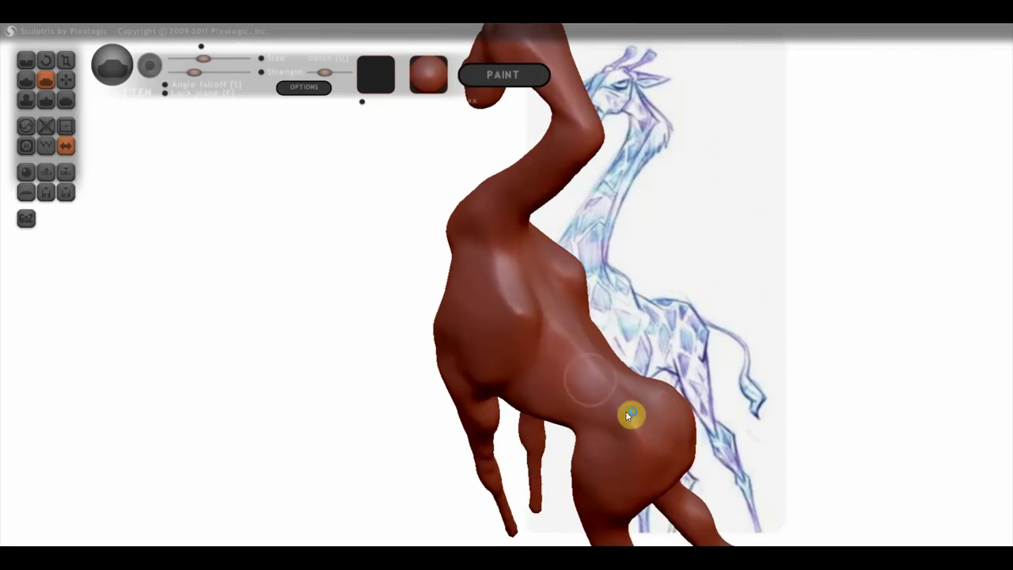
pyautogui.moveTo(649, 450)
pyautogui.mouseDown(button='right')
pyautogui.moveTo(669, 325)
pyautogui.moveTo(688, 298)
pyautogui.mouseUp(button='right')
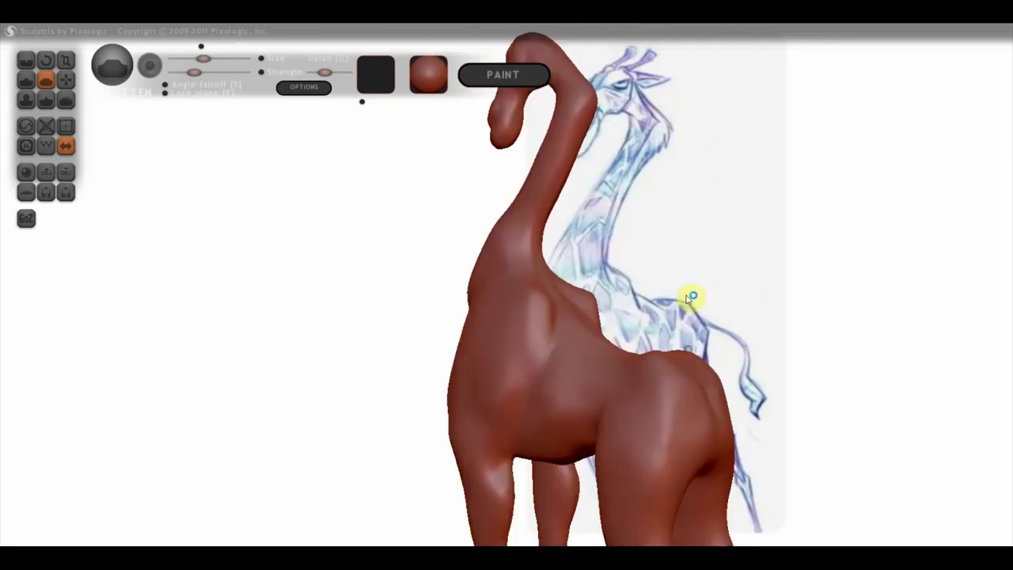
pyautogui.moveTo(730, 443); pyautogui.dragTo(774, 450, button='right')
pyautogui.moveTo(832, 452)
pyautogui.mouseDown()
pyautogui.moveTo(607, 403)
pyautogui.moveTo(615, 428)
pyautogui.mouseUp()
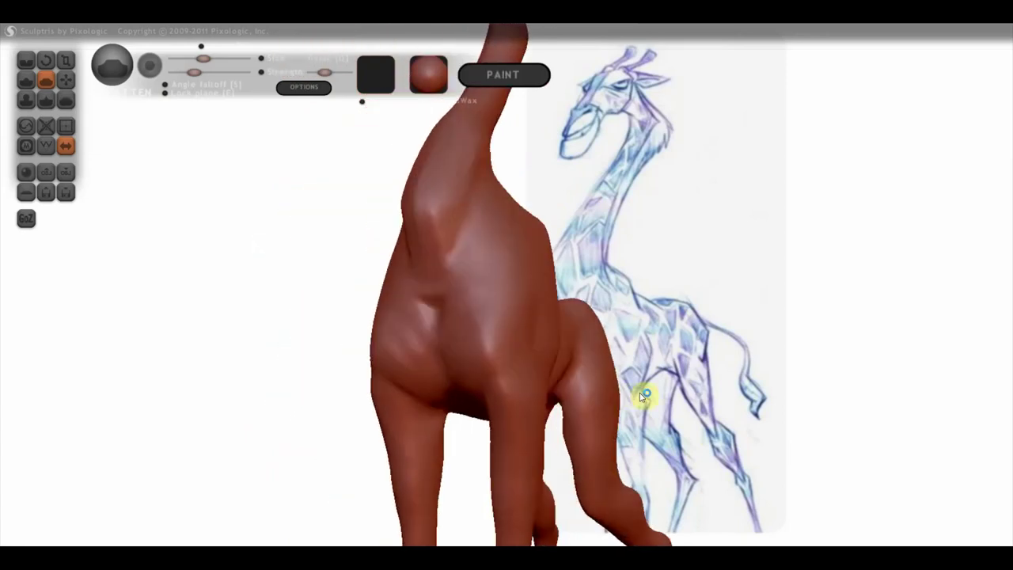
pyautogui.moveTo(721, 449); pyautogui.dragTo(630, 470)
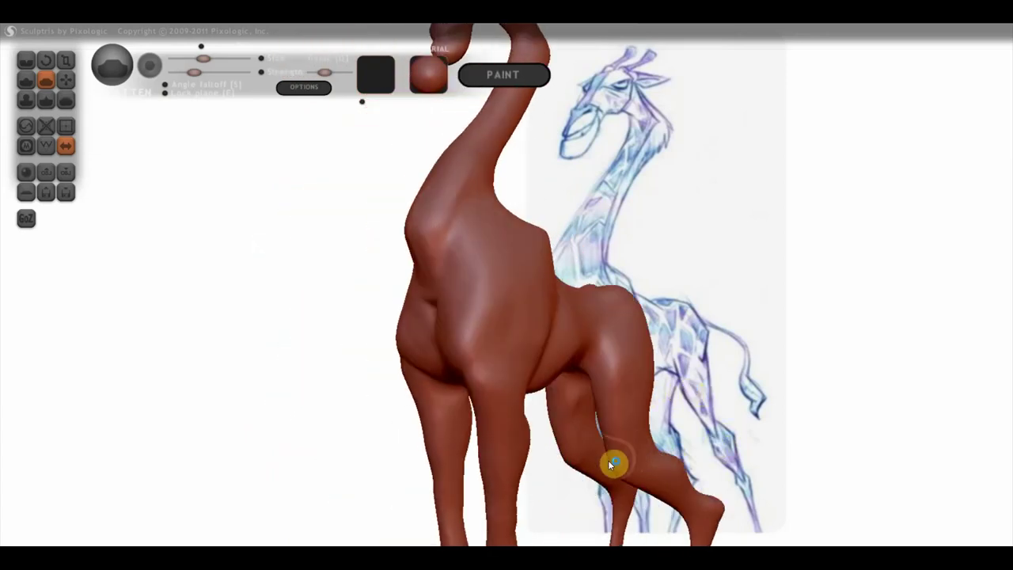
pyautogui.moveTo(613, 451)
pyautogui.mouseDown()
pyautogui.moveTo(624, 466)
pyautogui.moveTo(710, 448)
pyautogui.moveTo(578, 475)
pyautogui.moveTo(538, 472)
pyautogui.moveTo(540, 463)
pyautogui.moveTo(457, 467)
pyautogui.moveTo(527, 461)
pyautogui.moveTo(442, 405)
pyautogui.mouseUp()
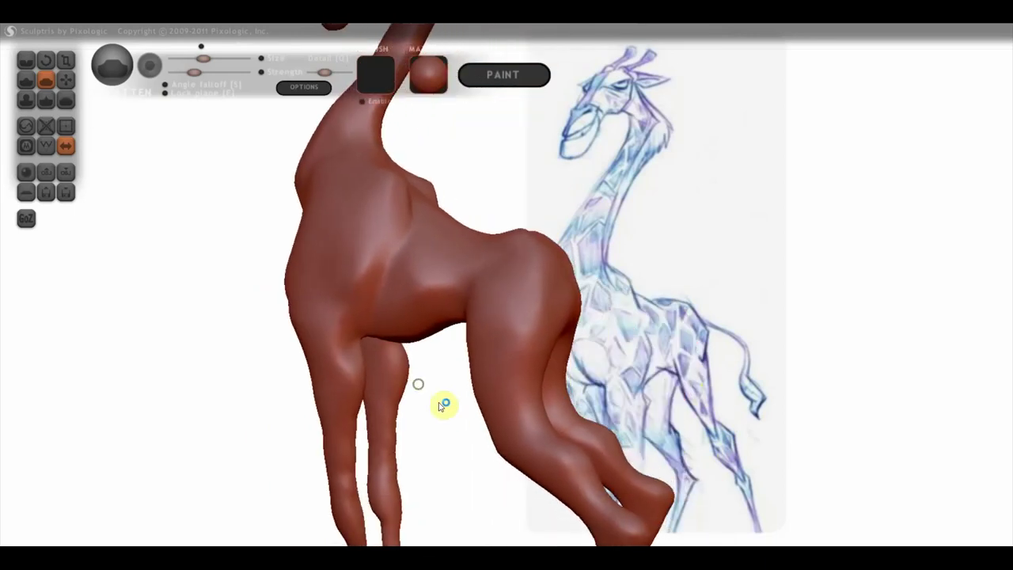
pyautogui.moveTo(645, 425); pyautogui.dragTo(557, 434)
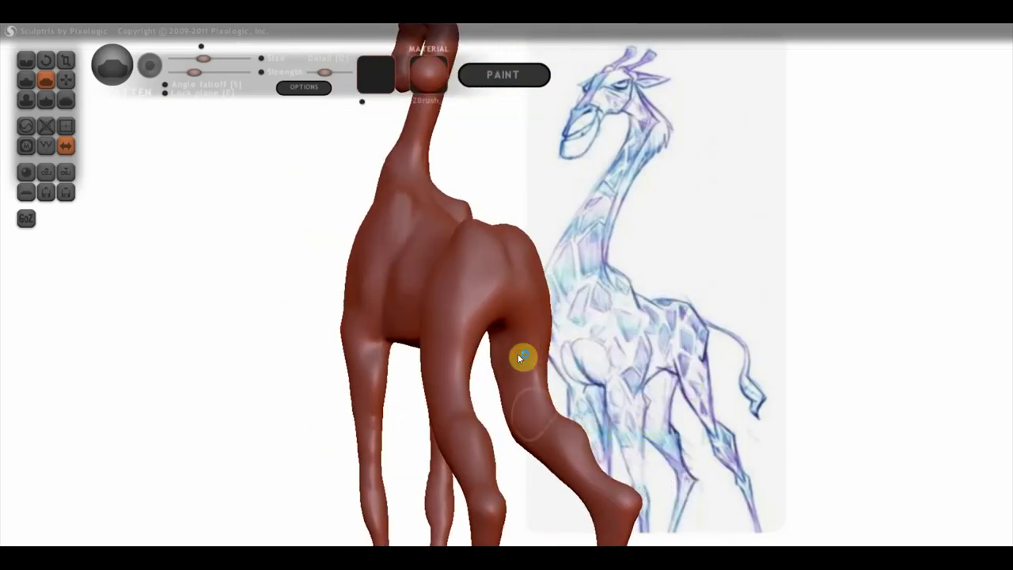
# Flatten the hind leg from thigh to hoof, then inspect the legs up close
pyautogui.moveTo(518, 354)
pyautogui.mouseDown()
pyautogui.moveTo(542, 452)
pyautogui.moveTo(612, 512)
pyautogui.mouseUp()
pyautogui.moveTo(615, 516)
pyautogui.mouseDown(button='right')
pyautogui.moveTo(606, 429)
pyautogui.moveTo(588, 398)
pyautogui.moveTo(622, 413)
pyautogui.mouseUp(button='right')
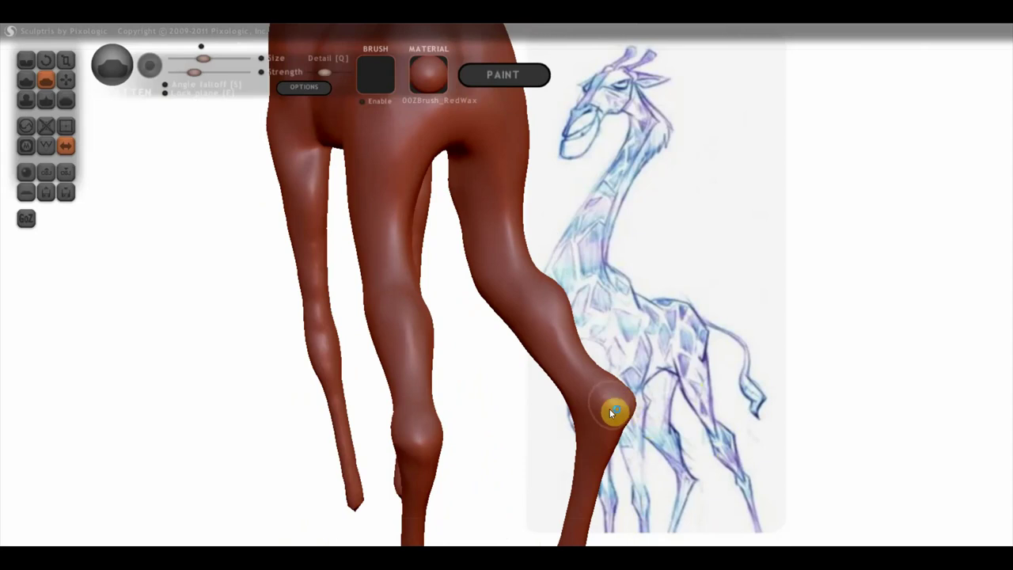
pyautogui.moveTo(627, 418)
pyautogui.mouseDown(button='right')
pyautogui.moveTo(705, 413)
pyautogui.moveTo(615, 436)
pyautogui.moveTo(592, 366)
pyautogui.moveTo(567, 368)
pyautogui.mouseUp(button='right')
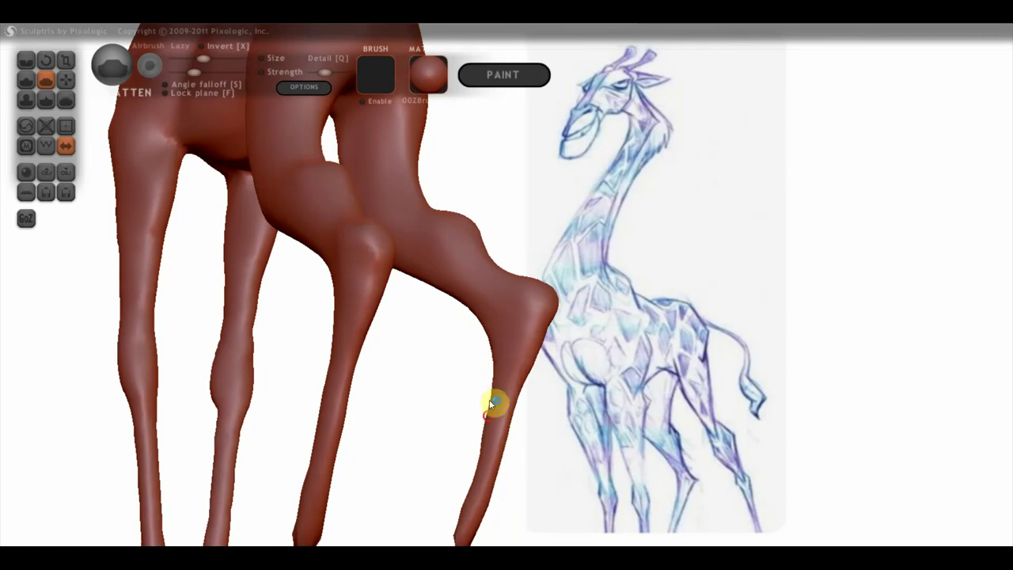
pyautogui.moveTo(332, 479)
pyautogui.mouseDown()
pyautogui.moveTo(368, 495)
pyautogui.moveTo(492, 497)
pyautogui.moveTo(509, 484)
pyautogui.moveTo(515, 515)
pyautogui.mouseUp()
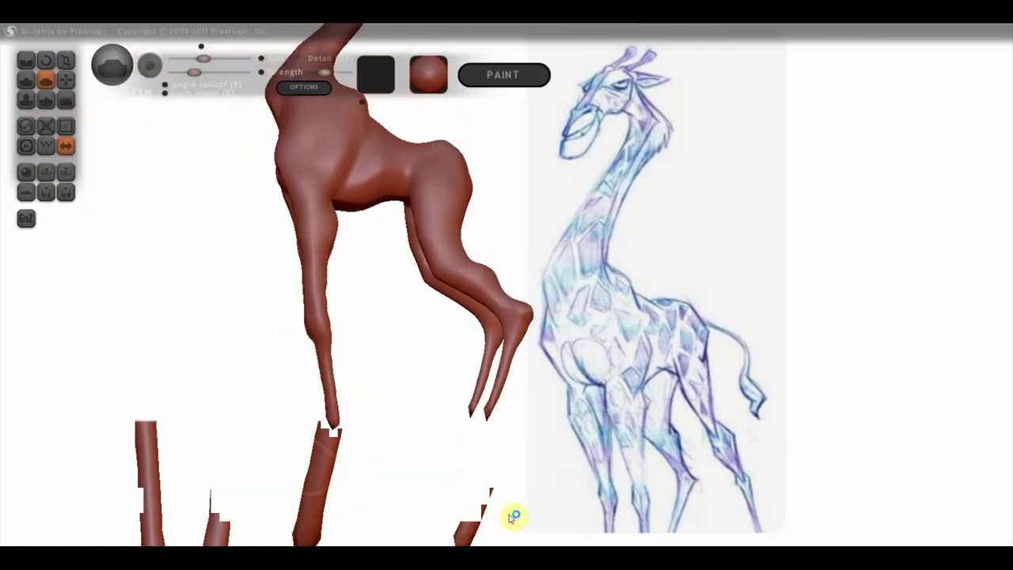
pyautogui.moveTo(445, 400)
pyautogui.mouseDown()
pyautogui.moveTo(432, 466)
pyautogui.moveTo(440, 439)
pyautogui.moveTo(413, 389)
pyautogui.moveTo(407, 400)
pyautogui.moveTo(407, 333)
pyautogui.mouseUp()
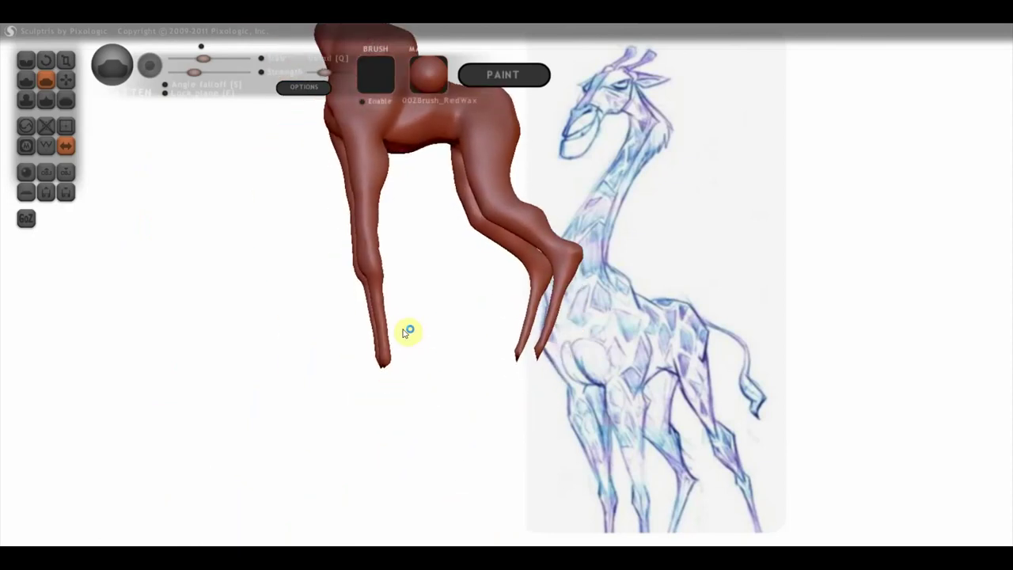
# Build the pointed leg tips into large rounded hooves with a smaller Draw brush
pyautogui.click(26, 80)
pyautogui.moveTo(197, 242)
pyautogui.mouseDown()
pyautogui.moveTo(309, 314)
pyautogui.moveTo(409, 314)
pyautogui.moveTo(559, 404)
pyautogui.moveTo(219, 372)
pyautogui.moveTo(355, 382)
pyautogui.moveTo(332, 392)
pyautogui.moveTo(398, 368)
pyautogui.mouseUp()
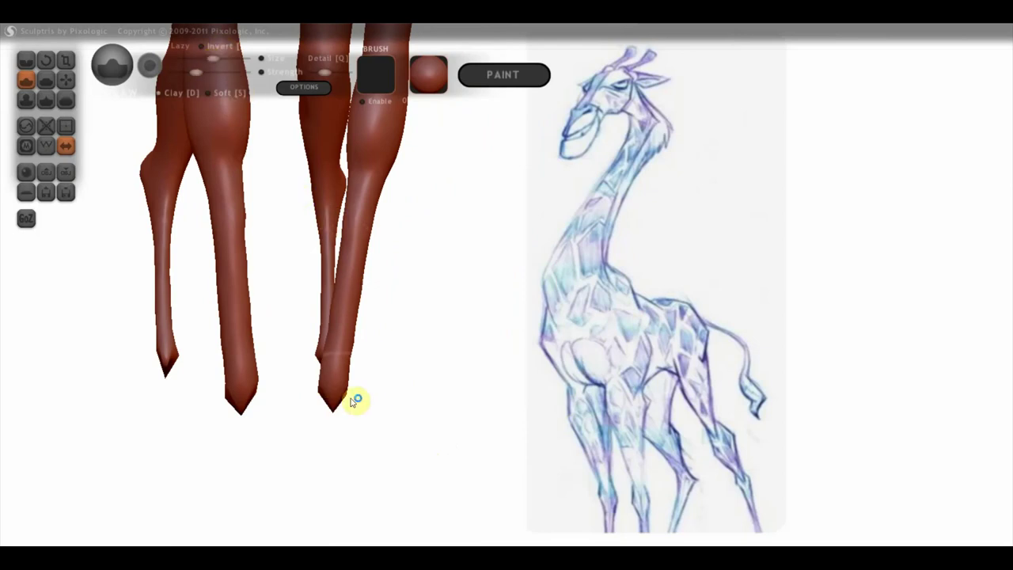
pyautogui.moveTo(204, 60); pyautogui.dragTo(198, 59)
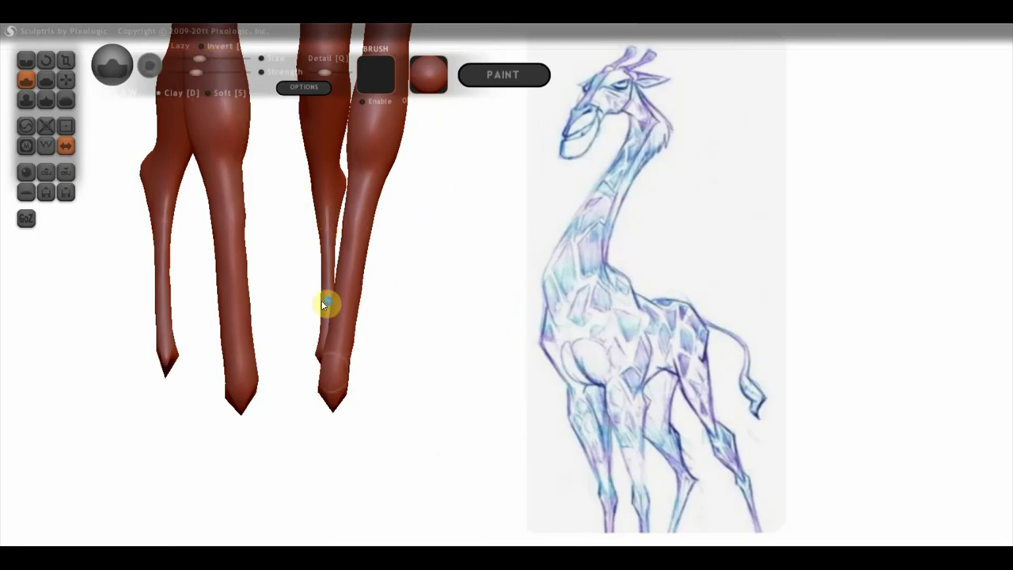
pyautogui.moveTo(324, 399); pyautogui.dragTo(328, 397)
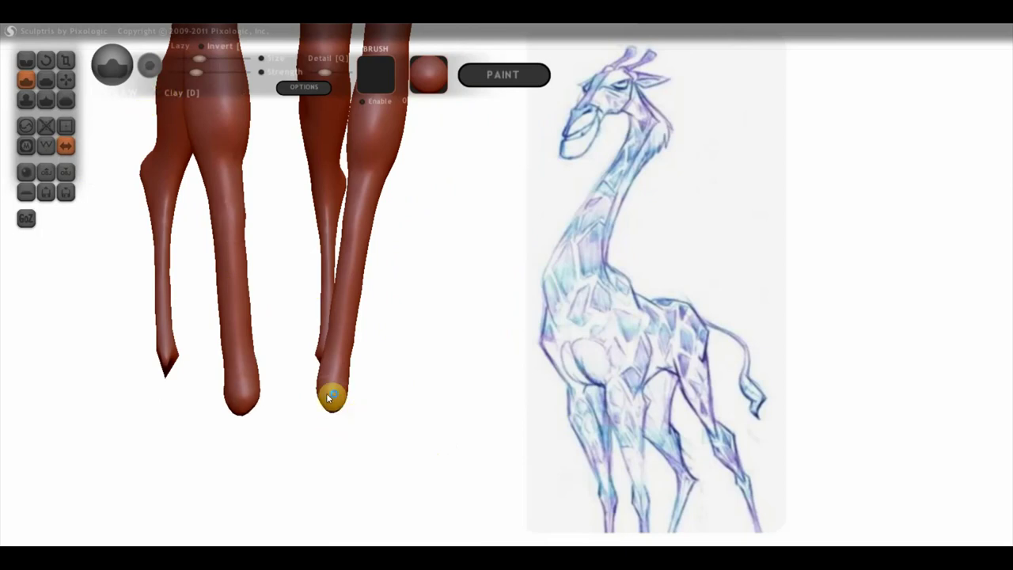
pyautogui.moveTo(345, 414)
pyautogui.mouseDown()
pyautogui.moveTo(333, 395)
pyautogui.moveTo(435, 462)
pyautogui.moveTo(384, 451)
pyautogui.moveTo(396, 464)
pyautogui.moveTo(407, 430)
pyautogui.moveTo(412, 463)
pyautogui.moveTo(396, 470)
pyautogui.moveTo(425, 470)
pyautogui.moveTo(296, 464)
pyautogui.mouseUp()
pyautogui.moveTo(383, 387); pyautogui.dragTo(379, 355)
pyautogui.moveTo(325, 377)
pyautogui.mouseDown()
pyautogui.moveTo(345, 373)
pyautogui.moveTo(440, 412)
pyautogui.mouseUp()
pyautogui.moveTo(320, 388)
pyautogui.mouseDown()
pyautogui.moveTo(301, 380)
pyautogui.moveTo(343, 401)
pyautogui.moveTo(362, 387)
pyautogui.moveTo(358, 400)
pyautogui.mouseUp()
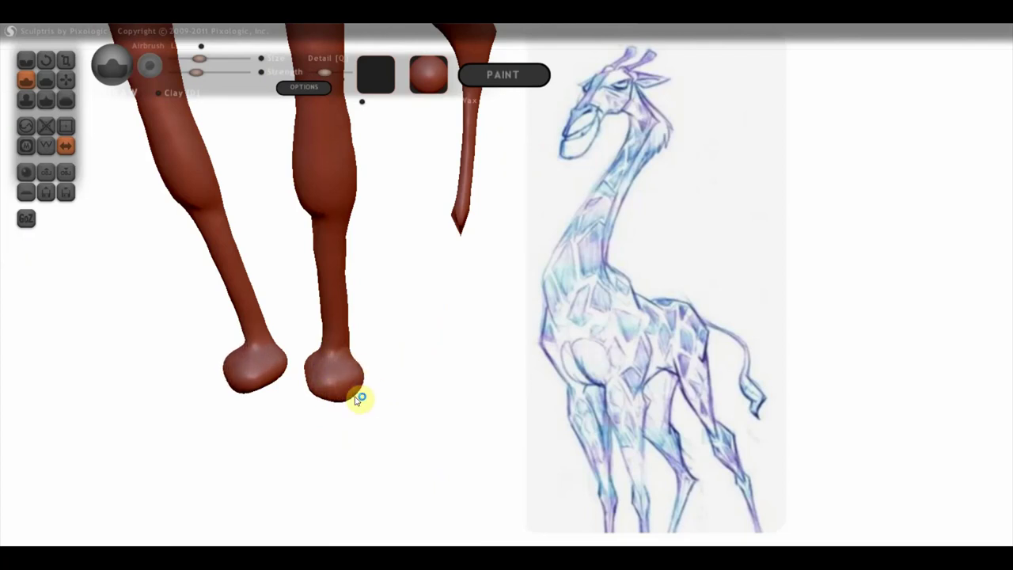
pyautogui.click(66, 79)
# Pull both feet down and wider, rounding the foot bottom and stretching the tip longer
pyautogui.scroll(2, 346, 403)
pyautogui.scroll(1, 316, 394)
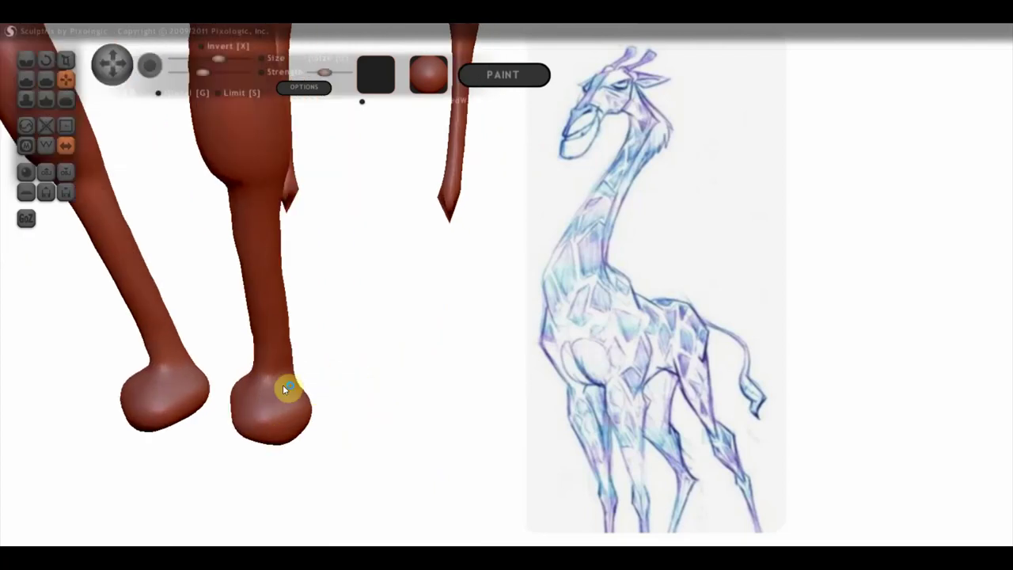
pyautogui.moveTo(283, 384); pyautogui.dragTo(412, 291, button='middle')
pyautogui.moveTo(378, 334)
pyautogui.mouseDown()
pyautogui.moveTo(373, 377)
pyautogui.moveTo(429, 333)
pyautogui.moveTo(335, 355)
pyautogui.moveTo(346, 299)
pyautogui.mouseUp()
pyautogui.moveTo(451, 328)
pyautogui.mouseDown()
pyautogui.moveTo(493, 362)
pyautogui.moveTo(394, 366)
pyautogui.moveTo(398, 331)
pyautogui.mouseUp()
pyautogui.moveTo(356, 276)
pyautogui.mouseDown()
pyautogui.moveTo(272, 289)
pyautogui.moveTo(305, 239)
pyautogui.moveTo(269, 246)
pyautogui.moveTo(412, 242)
pyautogui.moveTo(489, 306)
pyautogui.moveTo(493, 412)
pyautogui.moveTo(513, 294)
pyautogui.moveTo(520, 368)
pyautogui.moveTo(507, 424)
pyautogui.moveTo(472, 271)
pyautogui.moveTo(425, 438)
pyautogui.mouseUp()
pyautogui.moveTo(382, 479)
pyautogui.mouseDown()
pyautogui.moveTo(325, 479)
pyautogui.moveTo(412, 472)
pyautogui.moveTo(422, 443)
pyautogui.moveTo(433, 459)
pyautogui.moveTo(604, 525)
pyautogui.mouseUp()
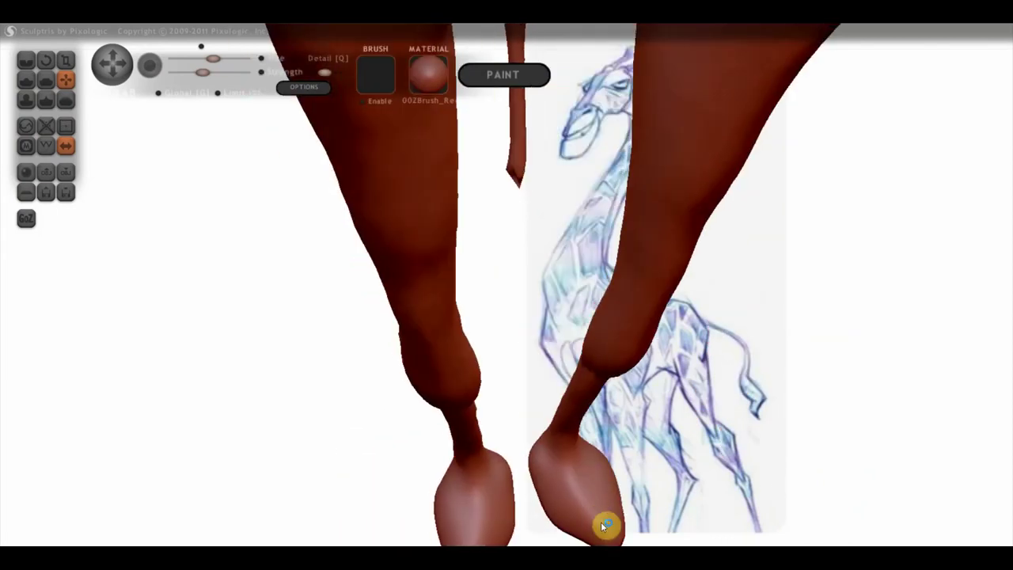
pyautogui.moveTo(703, 527); pyautogui.dragTo(566, 360)
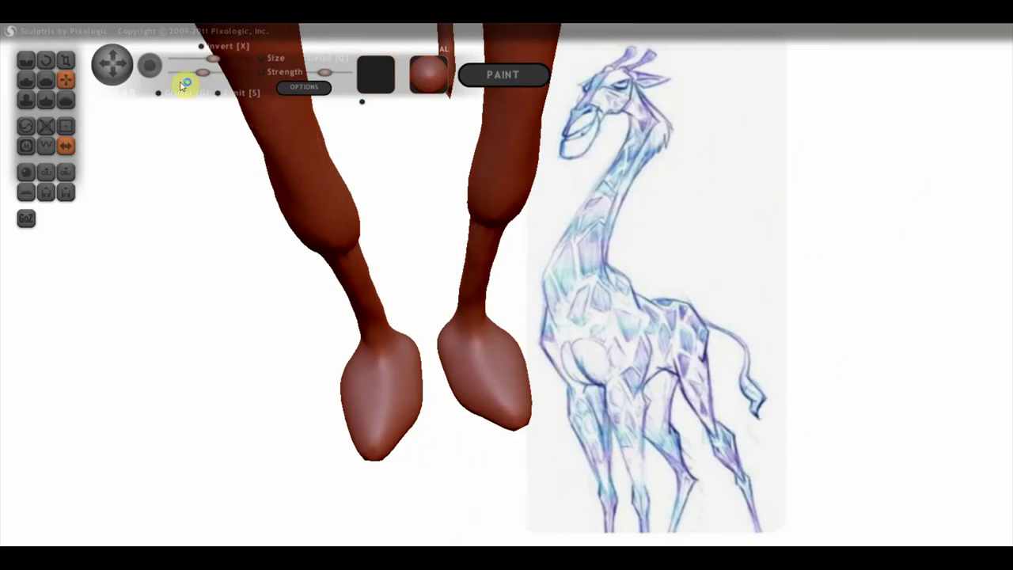
# Bulge both hooves outward, viewed from near the tail
pyautogui.click(459, 403)
pyautogui.moveTo(484, 416); pyautogui.dragTo(478, 374)
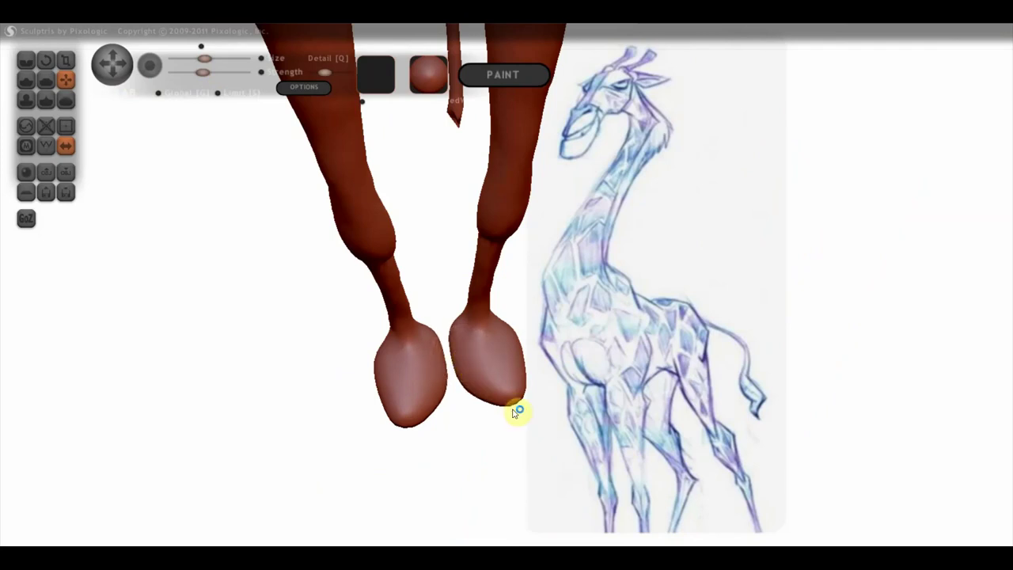
pyautogui.moveTo(479, 406); pyautogui.dragTo(449, 432)
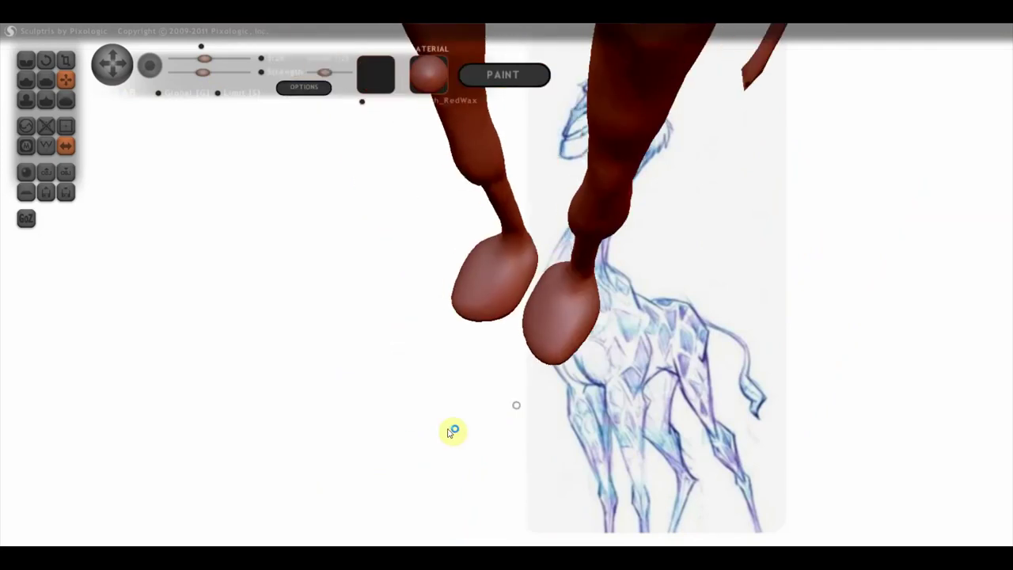
pyautogui.moveTo(575, 349); pyautogui.dragTo(584, 346)
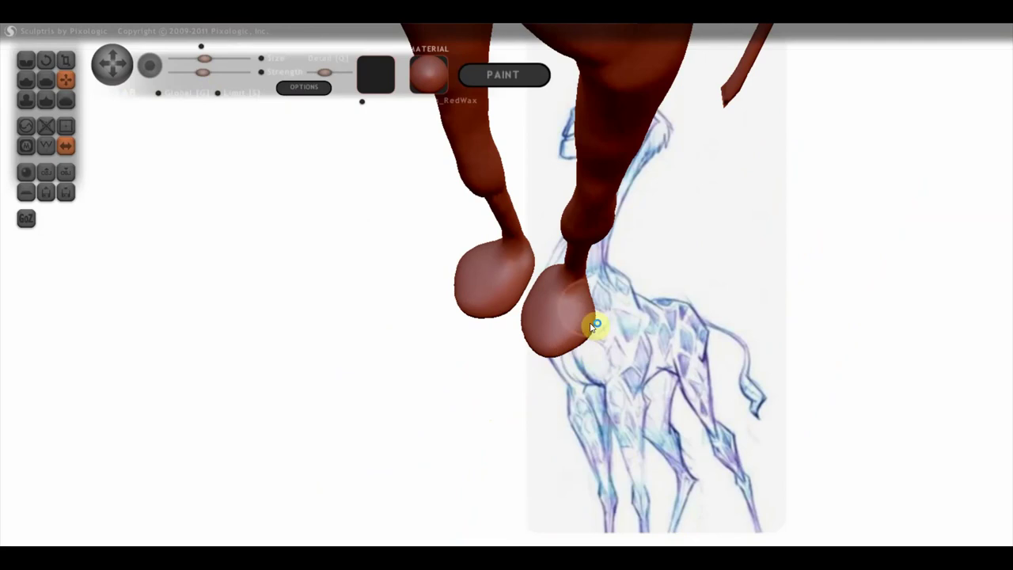
pyautogui.moveTo(575, 354)
pyautogui.mouseDown()
pyautogui.moveTo(596, 357)
pyautogui.moveTo(569, 366)
pyautogui.moveTo(583, 339)
pyautogui.moveTo(673, 306)
pyautogui.moveTo(643, 208)
pyautogui.moveTo(660, 319)
pyautogui.moveTo(672, 237)
pyautogui.moveTo(658, 227)
pyautogui.moveTo(654, 191)
pyautogui.mouseUp()
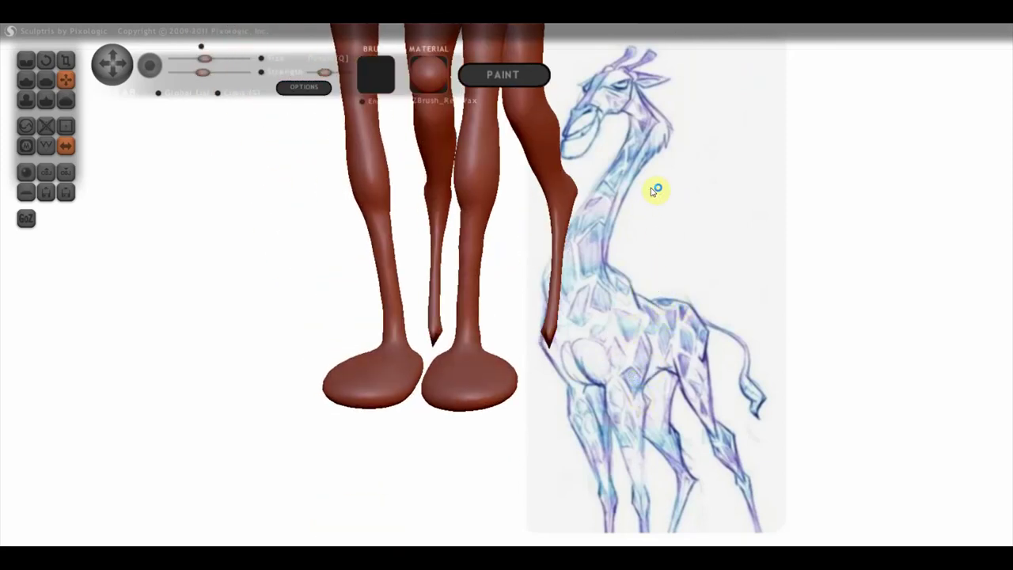
pyautogui.moveTo(682, 277); pyautogui.dragTo(693, 297)
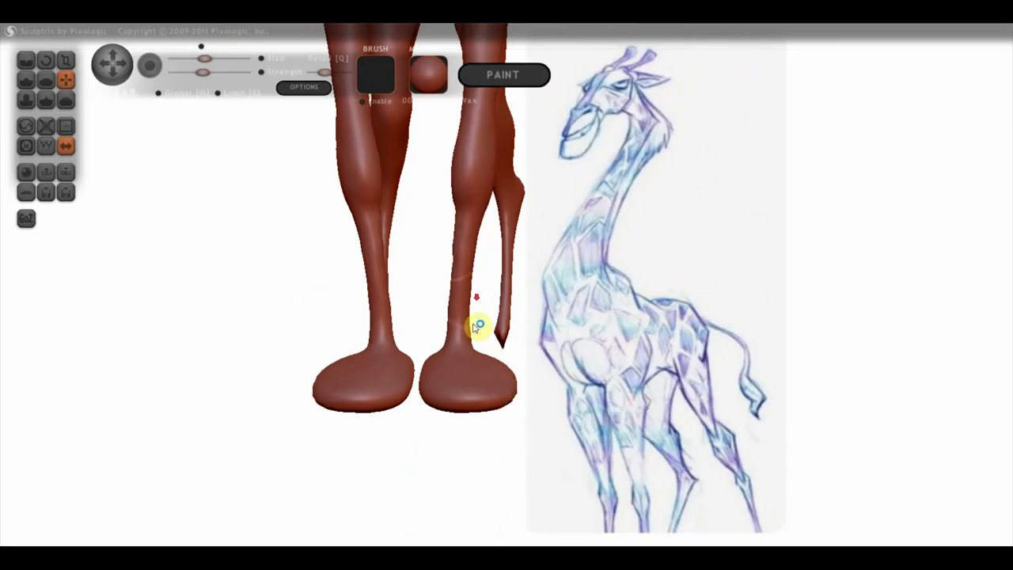
pyautogui.scroll(-3, 473, 301)
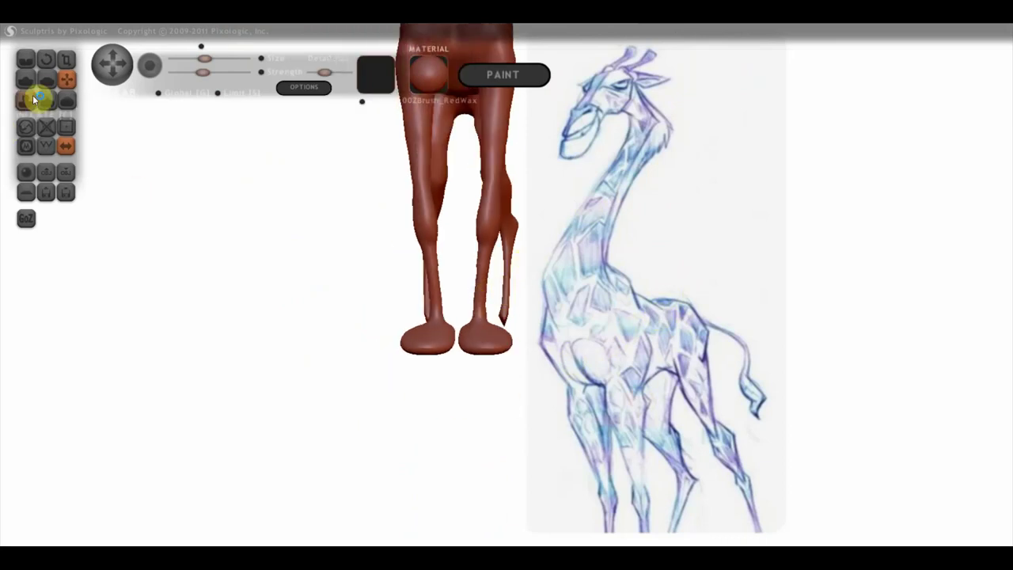
pyautogui.moveTo(679, 265)
pyautogui.mouseDown()
pyautogui.moveTo(515, 330)
pyautogui.moveTo(436, 341)
pyautogui.mouseUp()
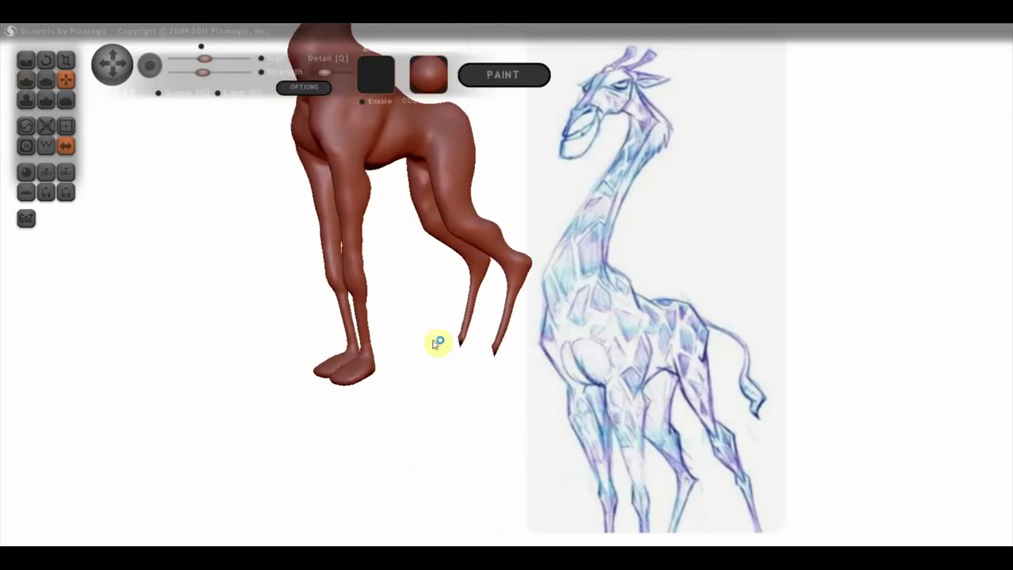
# Build up both leg tips with the Draw brush into shorter, rounder, larger foot blobs
pyautogui.click(27, 84)
pyautogui.scroll(2, 357, 346)
pyautogui.scroll(1, 594, 337)
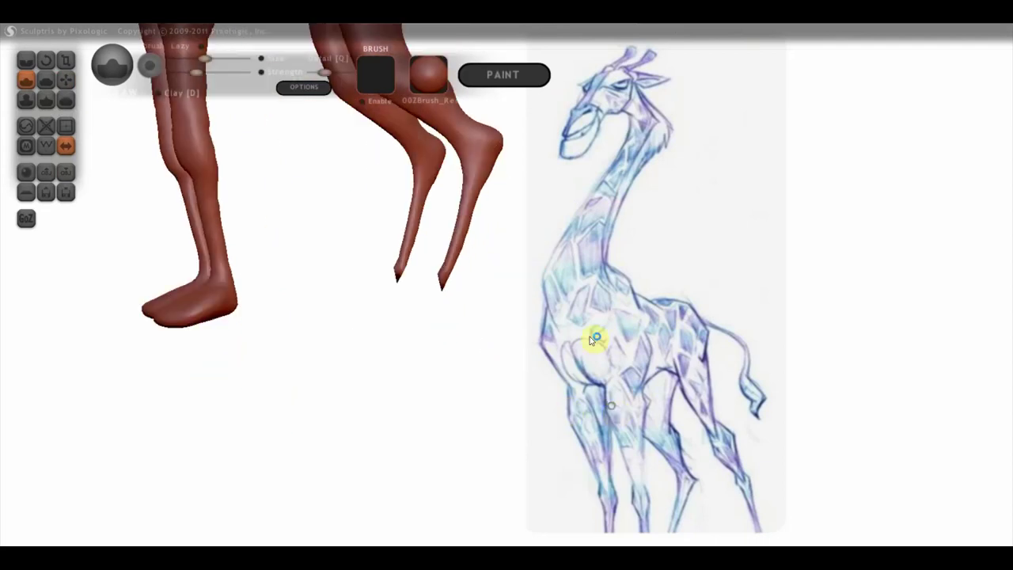
pyautogui.scroll(1, 472, 317)
pyautogui.scroll(3, 552, 334)
pyautogui.moveTo(510, 302)
pyautogui.mouseDown()
pyautogui.moveTo(520, 324)
pyautogui.moveTo(513, 316)
pyautogui.mouseUp()
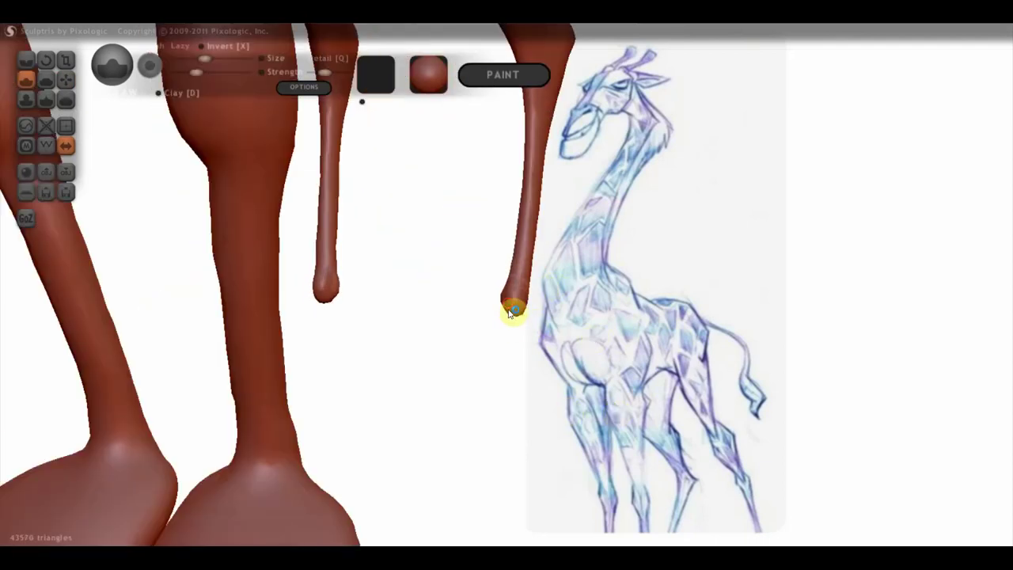
pyautogui.moveTo(527, 312); pyautogui.dragTo(493, 305)
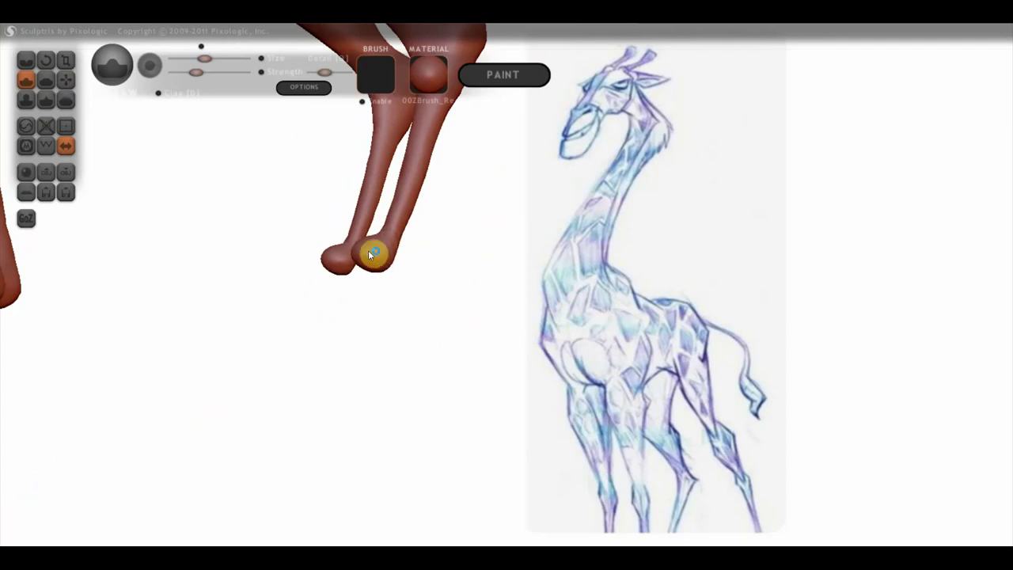
pyautogui.moveTo(369, 253)
pyautogui.mouseDown()
pyautogui.moveTo(361, 267)
pyautogui.moveTo(403, 270)
pyautogui.moveTo(356, 261)
pyautogui.mouseUp()
pyautogui.moveTo(501, 351)
pyautogui.mouseDown()
pyautogui.moveTo(544, 386)
pyautogui.moveTo(504, 393)
pyautogui.moveTo(527, 379)
pyautogui.moveTo(482, 372)
pyautogui.moveTo(561, 397)
pyautogui.mouseUp()
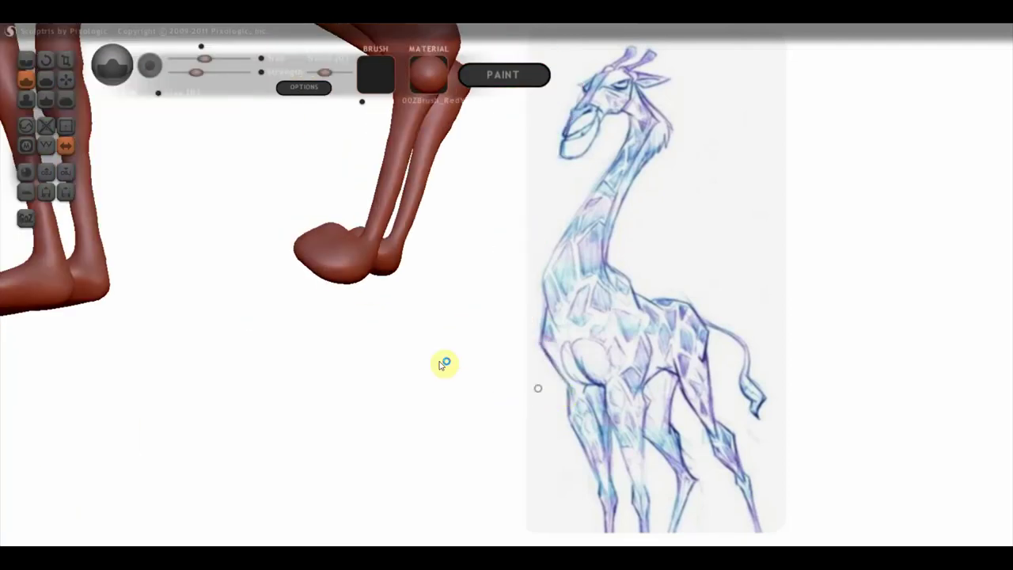
pyautogui.click(65, 79)
# Pull the front toe out with Grab to lengthen the foot
pyautogui.moveTo(361, 275)
pyautogui.mouseDown()
pyautogui.moveTo(335, 248)
pyautogui.moveTo(433, 307)
pyautogui.mouseUp()
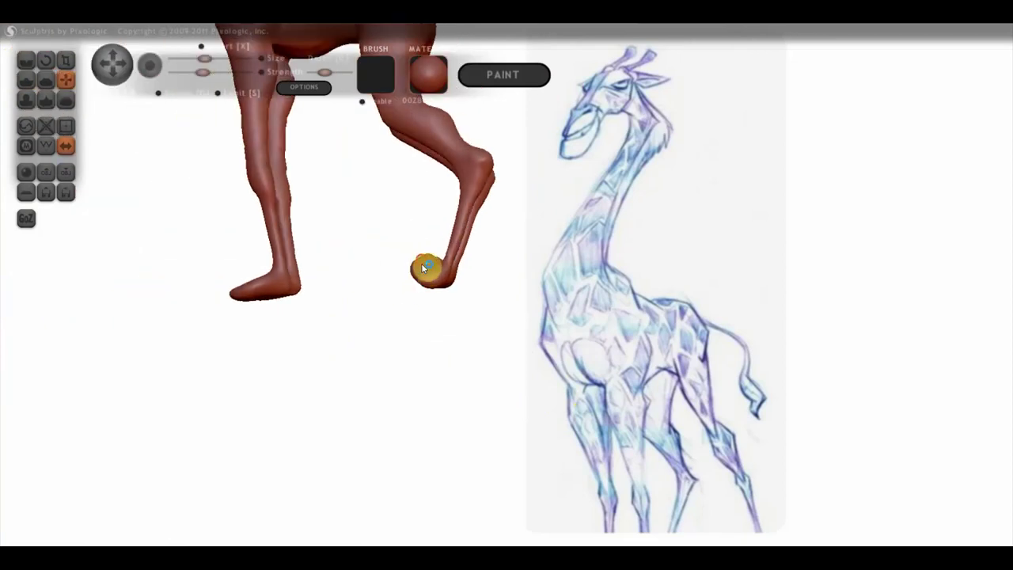
pyautogui.moveTo(417, 279)
pyautogui.mouseDown()
pyautogui.moveTo(387, 291)
pyautogui.moveTo(464, 321)
pyautogui.moveTo(511, 362)
pyautogui.moveTo(533, 353)
pyautogui.moveTo(491, 355)
pyautogui.moveTo(536, 343)
pyautogui.moveTo(548, 388)
pyautogui.mouseUp()
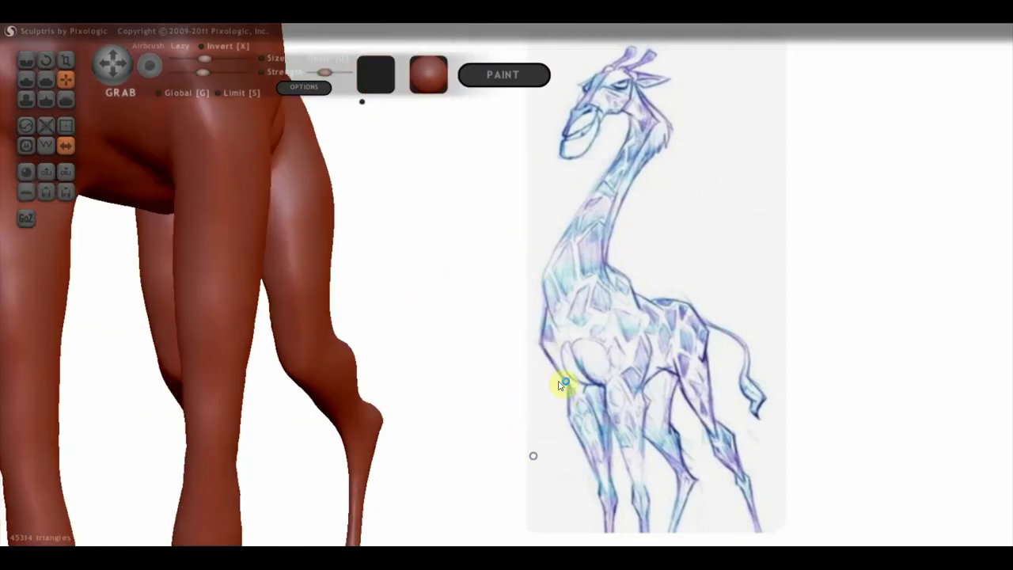
pyautogui.moveTo(520, 369); pyautogui.dragTo(545, 113)
pyautogui.moveTo(395, 477)
pyautogui.mouseDown()
pyautogui.moveTo(390, 448)
pyautogui.moveTo(407, 401)
pyautogui.moveTo(462, 414)
pyautogui.moveTo(313, 410)
pyautogui.mouseUp()
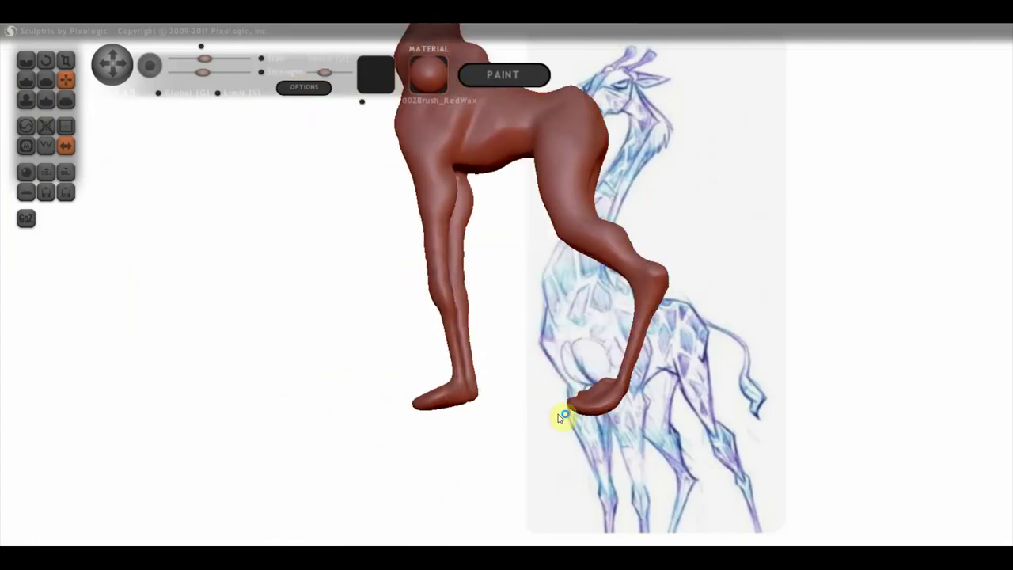
# Extend the back foot's toe and reshape its heel into a long, flat hoof
pyautogui.scroll(1, 560, 417)
pyautogui.scroll(1, 617, 391)
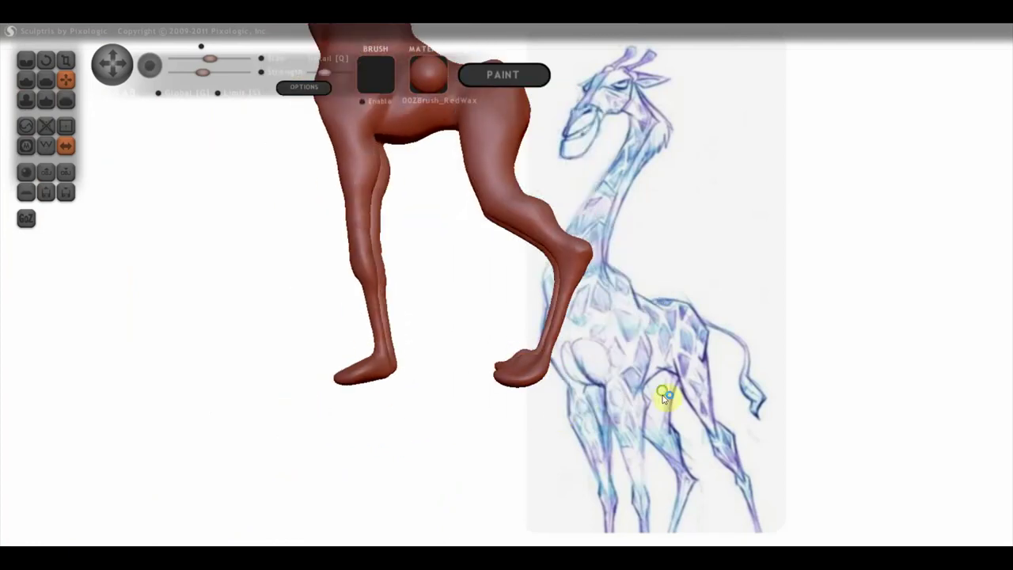
pyautogui.scroll(1, 633, 380)
pyautogui.scroll(1, 466, 356)
pyautogui.moveTo(417, 396)
pyautogui.mouseDown()
pyautogui.moveTo(403, 375)
pyautogui.moveTo(443, 371)
pyautogui.moveTo(453, 390)
pyautogui.mouseUp()
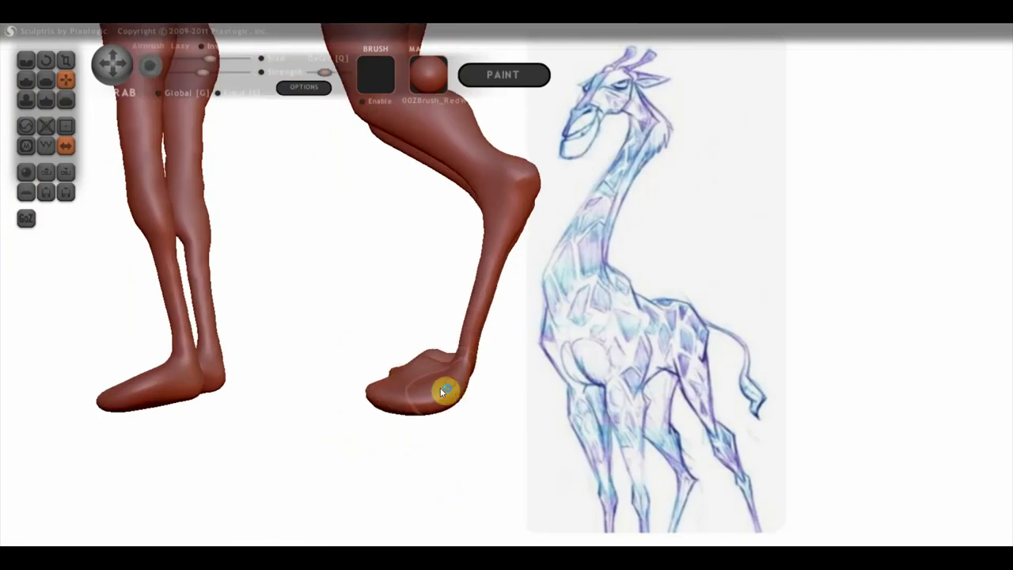
pyautogui.scroll(2, 443, 392)
pyautogui.scroll(1, 493, 432)
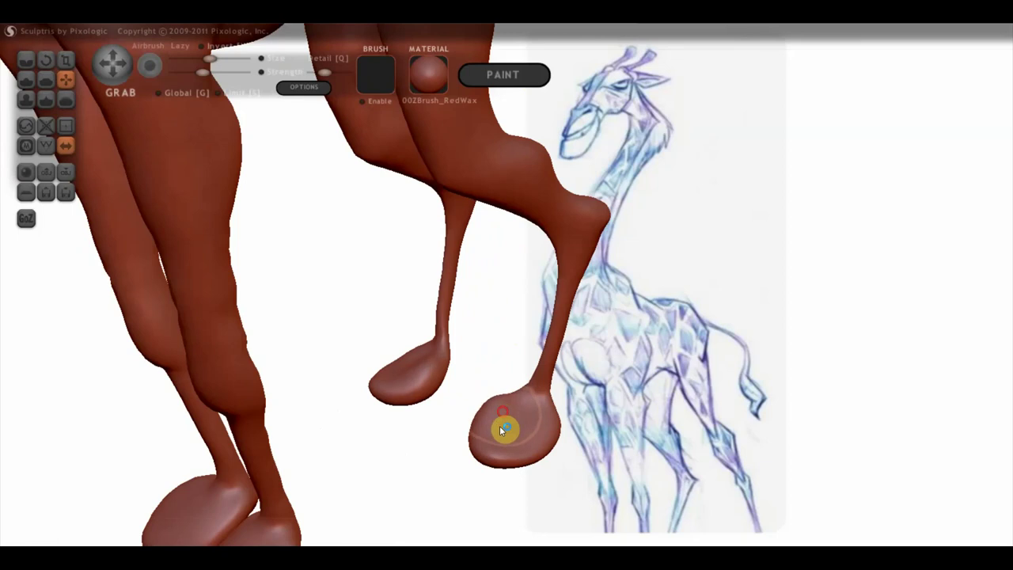
pyautogui.click(48, 83)
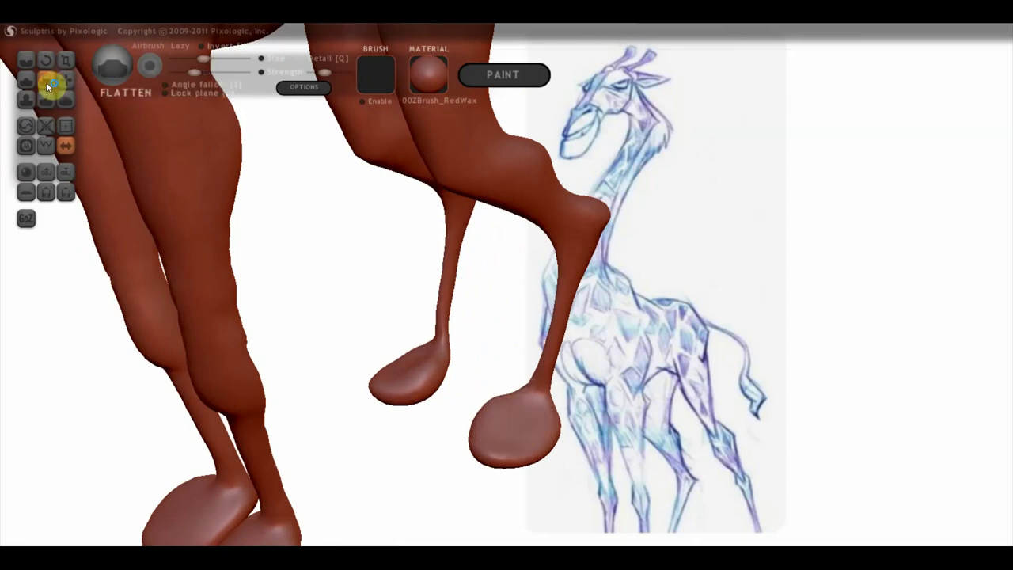
# Carve a toe cleft down the front feet with the Draw brush
pyautogui.moveTo(493, 467)
pyautogui.mouseDown()
pyautogui.moveTo(558, 452)
pyautogui.moveTo(577, 391)
pyautogui.mouseUp()
pyautogui.click(26, 60)
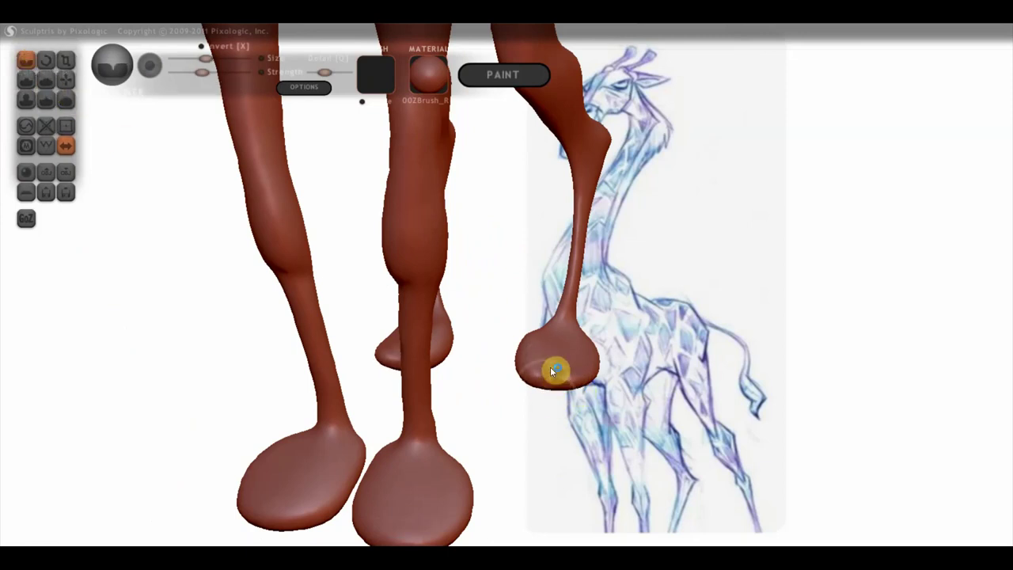
pyautogui.moveTo(556, 366)
pyautogui.mouseDown()
pyautogui.moveTo(552, 434)
pyautogui.moveTo(593, 362)
pyautogui.moveTo(635, 351)
pyautogui.mouseUp()
pyautogui.moveTo(509, 369)
pyautogui.mouseDown()
pyautogui.moveTo(511, 355)
pyautogui.moveTo(520, 388)
pyautogui.moveTo(506, 362)
pyautogui.mouseUp()
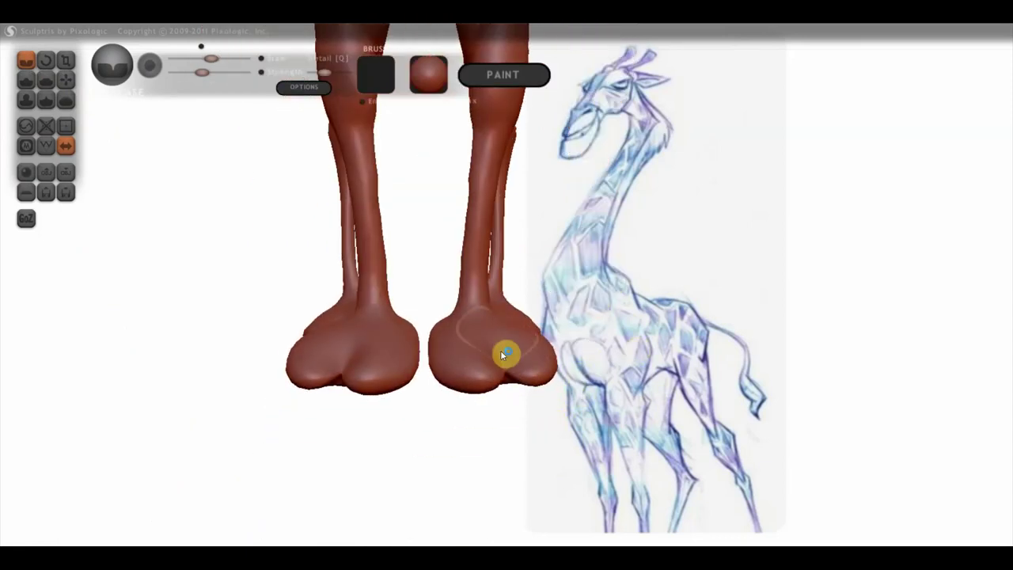
pyautogui.moveTo(511, 400)
pyautogui.mouseDown()
pyautogui.moveTo(509, 425)
pyautogui.moveTo(482, 462)
pyautogui.mouseUp()
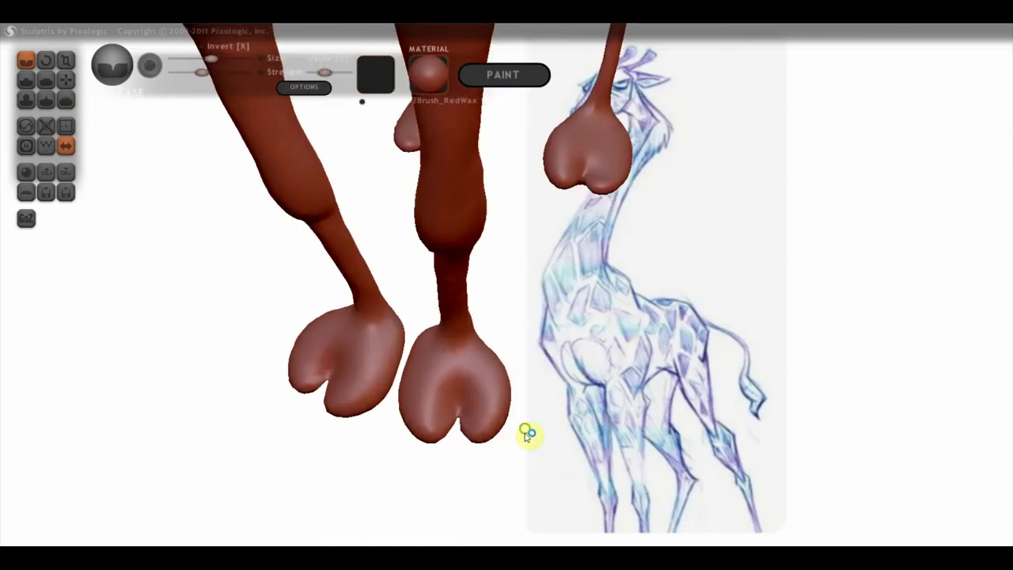
pyautogui.moveTo(528, 435); pyautogui.dragTo(572, 430)
# Nudge the cloven front feet into shape with the Grab brush
pyautogui.click(66, 79)
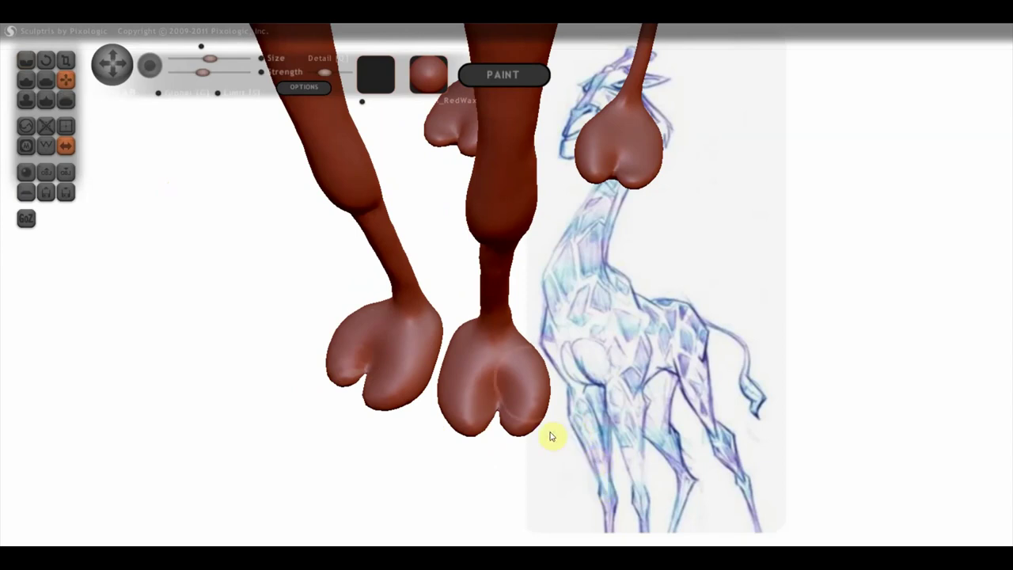
pyautogui.moveTo(551, 436); pyautogui.dragTo(522, 380)
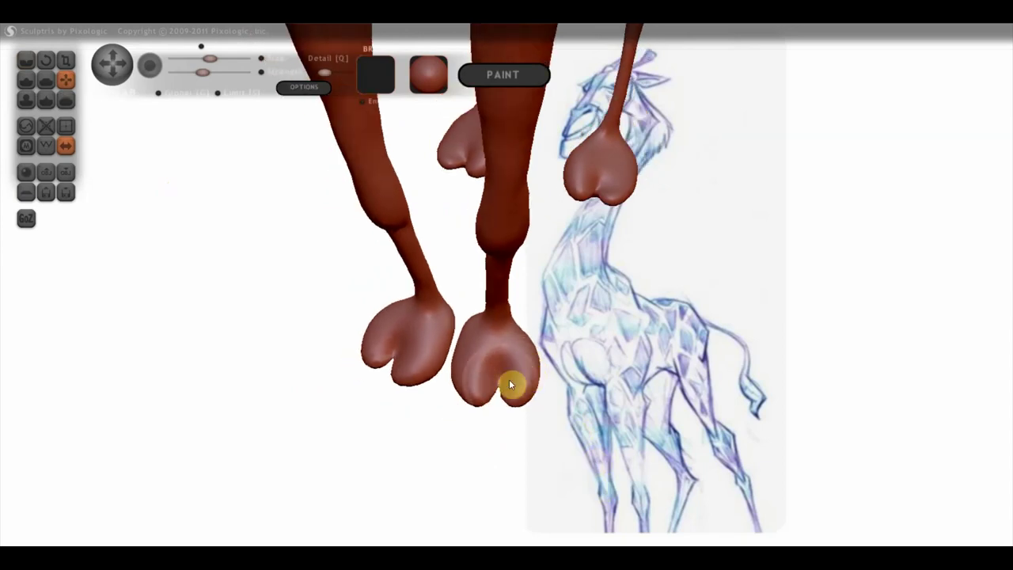
pyautogui.moveTo(508, 379)
pyautogui.mouseDown()
pyautogui.moveTo(479, 378)
pyautogui.moveTo(501, 378)
pyautogui.moveTo(476, 340)
pyautogui.mouseUp()
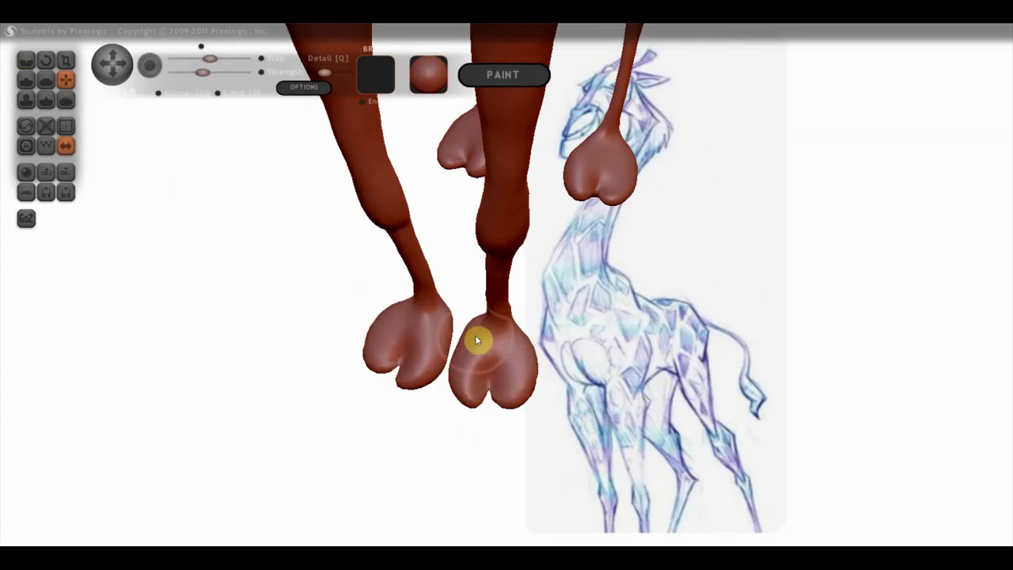
pyautogui.moveTo(543, 334); pyautogui.dragTo(546, 316)
pyautogui.scroll(-2, 512, 441)
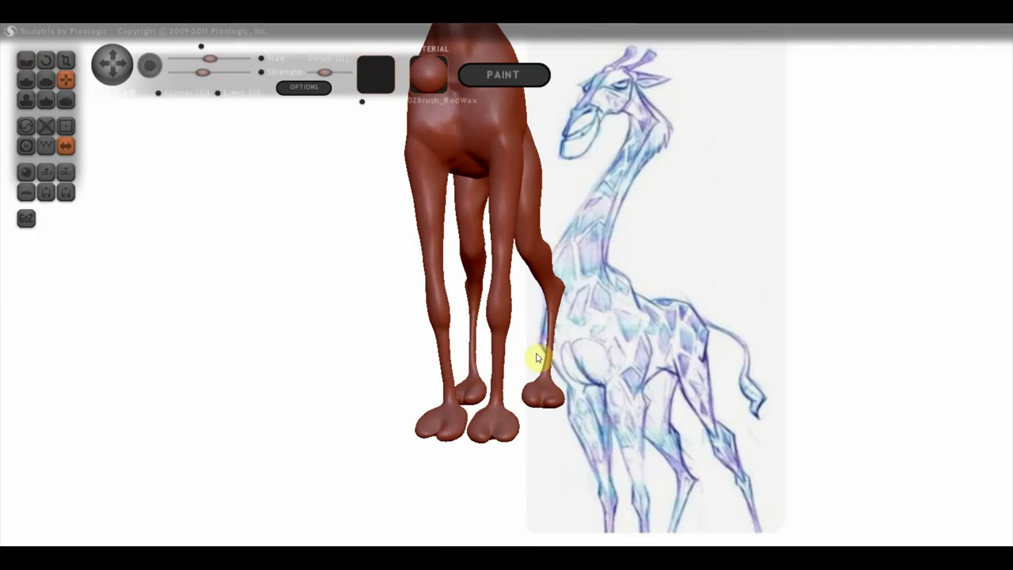
pyautogui.scroll(1, 549, 384)
pyautogui.scroll(1, 558, 387)
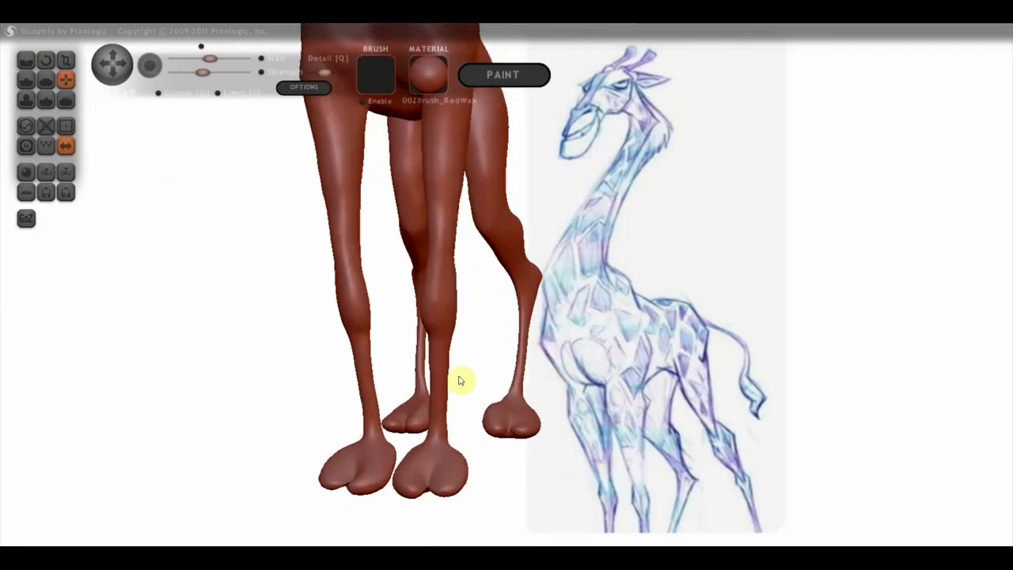
# Select the Flatten brush and display the mesh wireframe over the model
pyautogui.click(45, 79)
pyautogui.scroll(-1, 360, 383)
pyautogui.scroll(-1, 515, 385)
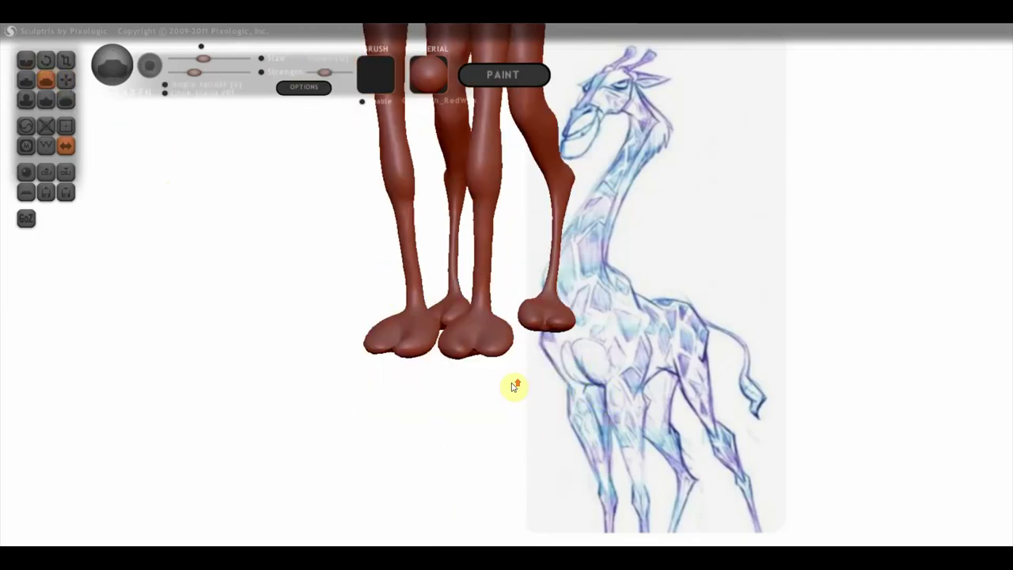
pyautogui.scroll(2, 504, 398)
pyautogui.scroll(1, 521, 347)
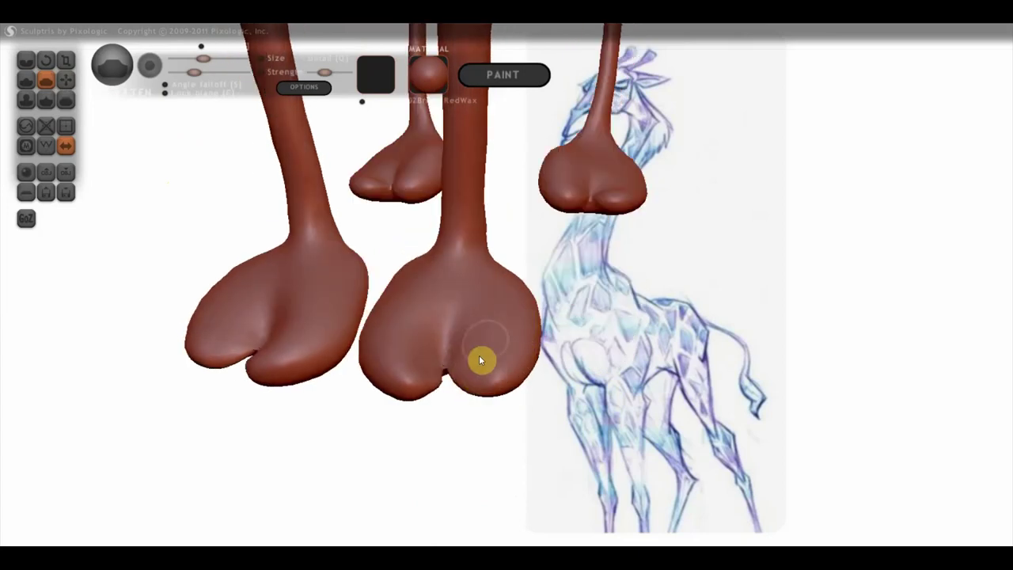
pyautogui.click(45, 146)
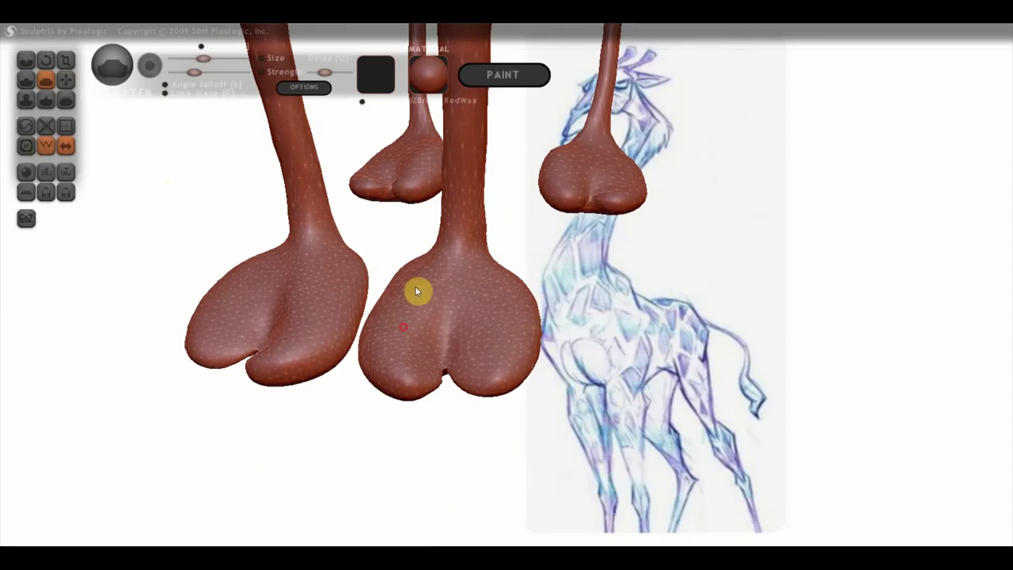
# Zoom and orbit around the wireframed hooves to see the front legs and all four legs
pyautogui.scroll(2, 434, 323)
pyautogui.scroll(2, 473, 360)
pyautogui.scroll(1, 502, 332)
pyautogui.scroll(3, 504, 291)
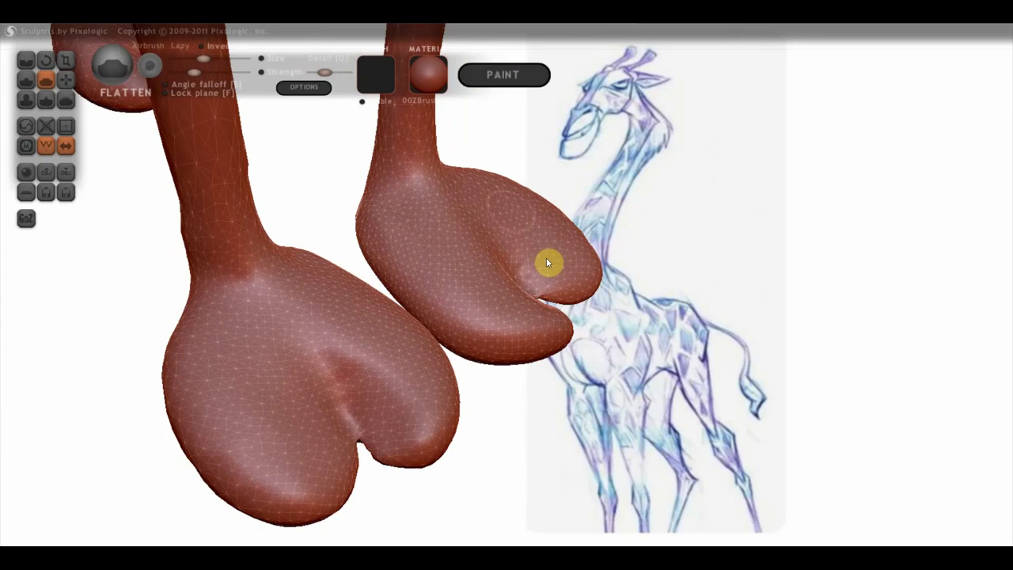
pyautogui.moveTo(538, 226); pyautogui.dragTo(532, 344)
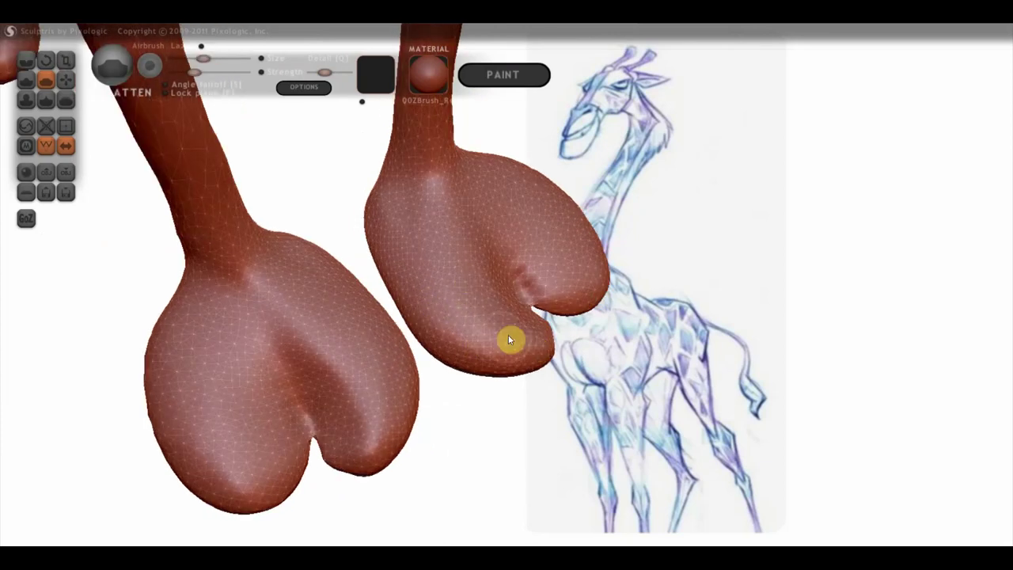
pyautogui.scroll(-3, 481, 301)
pyautogui.scroll(-2, 507, 289)
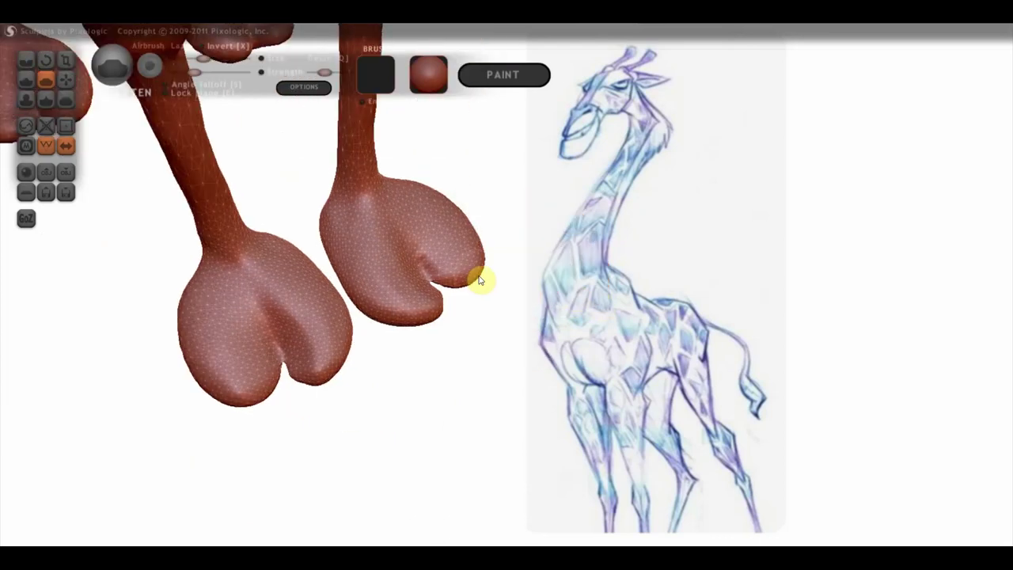
pyautogui.scroll(-2, 451, 274)
pyautogui.scroll(3, 420, 266)
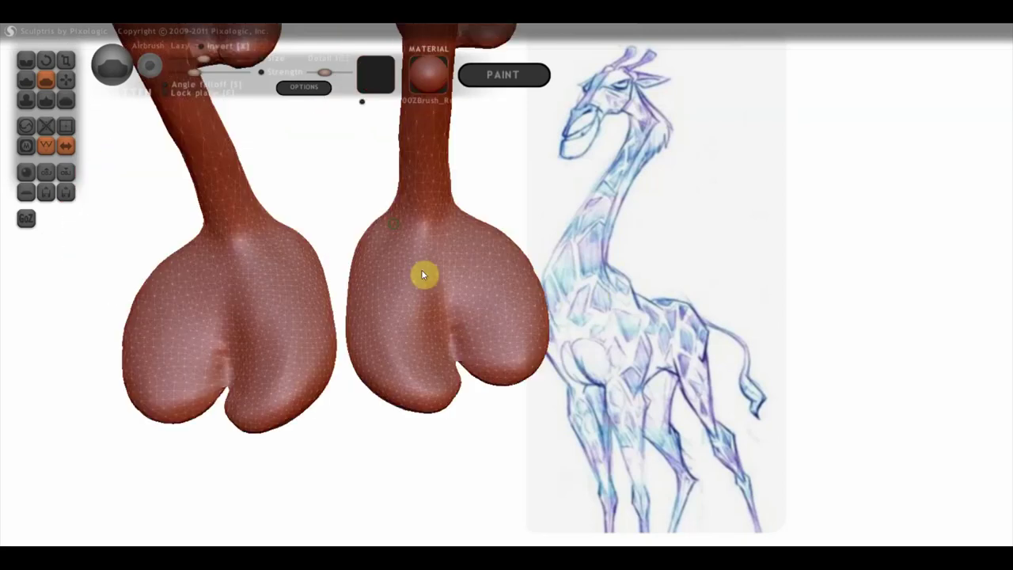
pyautogui.moveTo(356, 234); pyautogui.dragTo(475, 508, button='right')
pyautogui.scroll(-3, 515, 481)
pyautogui.moveTo(517, 414); pyautogui.dragTo(530, 335, button='right')
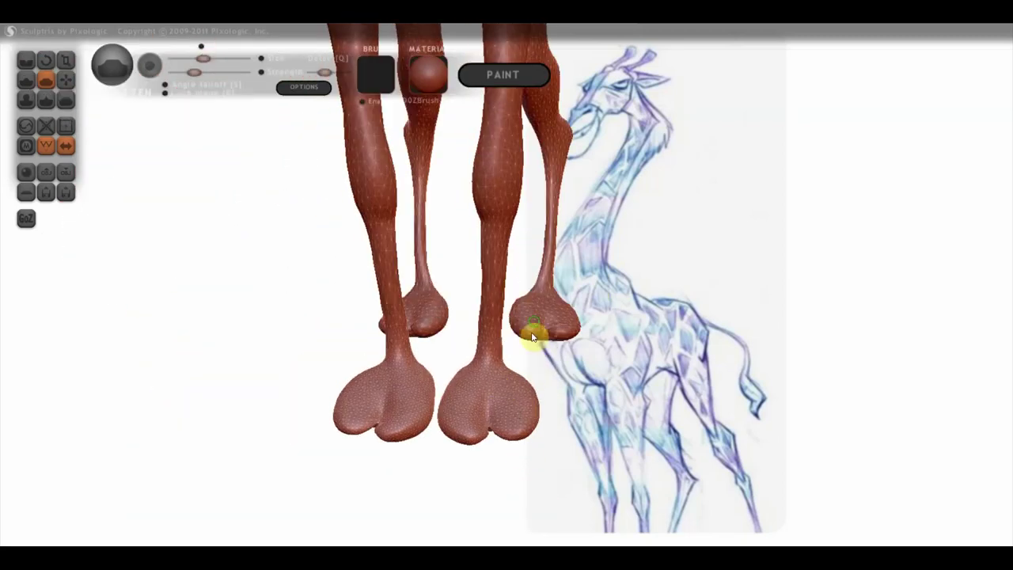
pyautogui.scroll(2, 520, 305)
pyautogui.scroll(-2, 518, 210)
pyautogui.scroll(2, 400, 364)
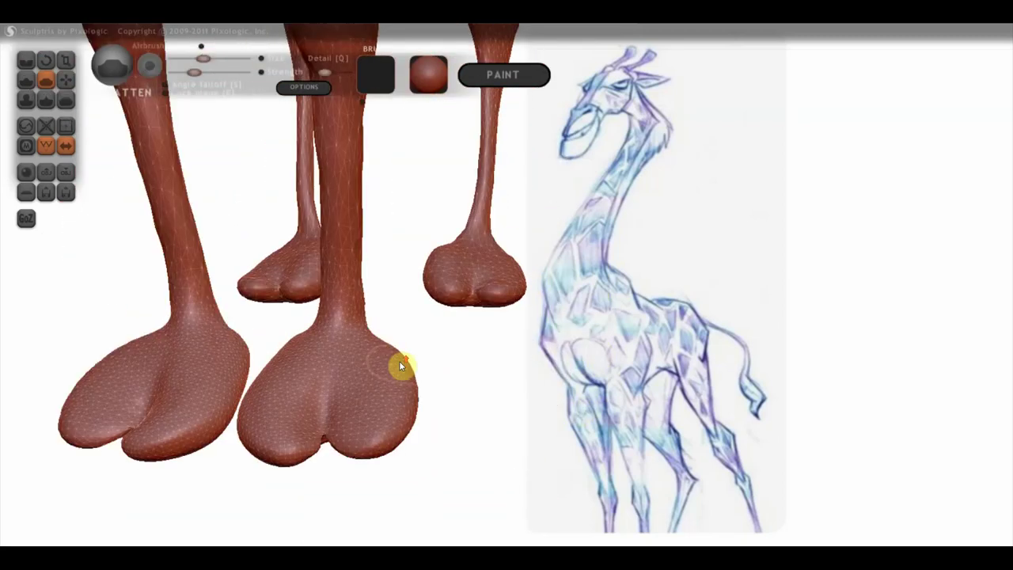
pyautogui.scroll(-1, 479, 343)
pyautogui.scroll(2, 423, 350)
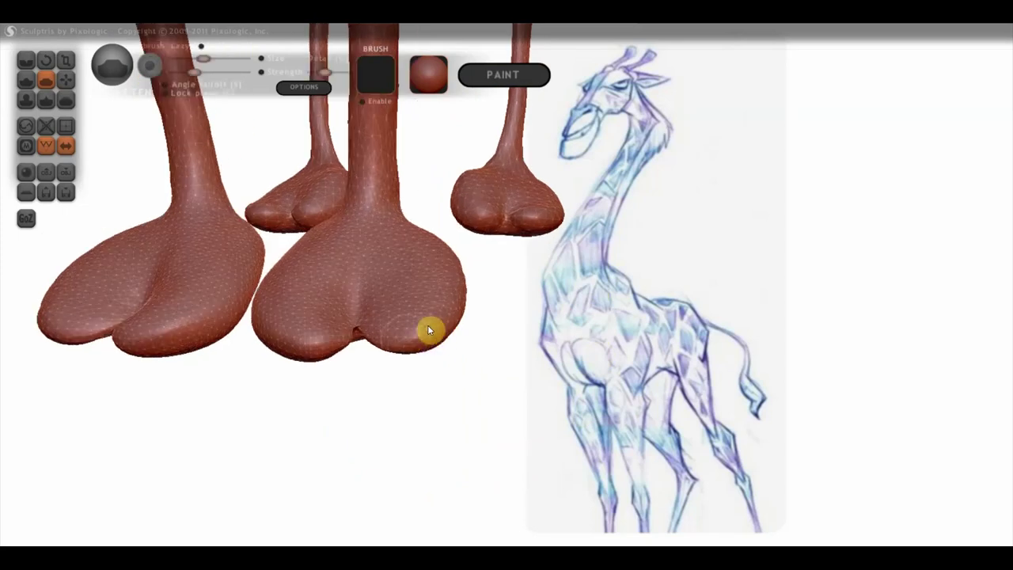
# Orbit close around the cloven hooves, viewing them from below, above and side-on
pyautogui.moveTo(437, 322)
pyautogui.mouseDown(button='right')
pyautogui.moveTo(454, 345)
pyautogui.moveTo(406, 388)
pyautogui.mouseUp(button='right')
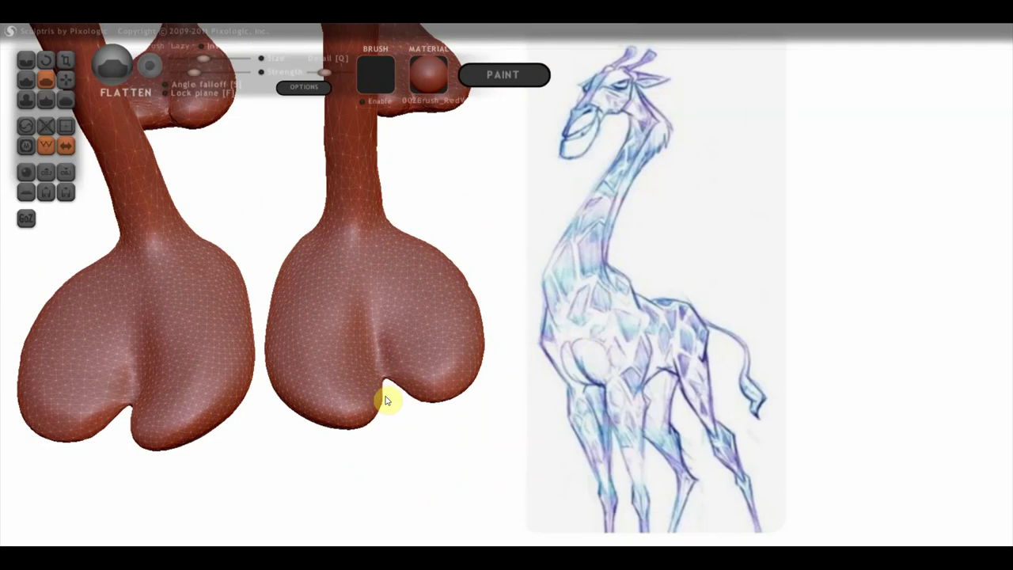
pyautogui.moveTo(407, 395)
pyautogui.mouseDown(button='right')
pyautogui.moveTo(430, 363)
pyautogui.moveTo(395, 315)
pyautogui.mouseUp(button='right')
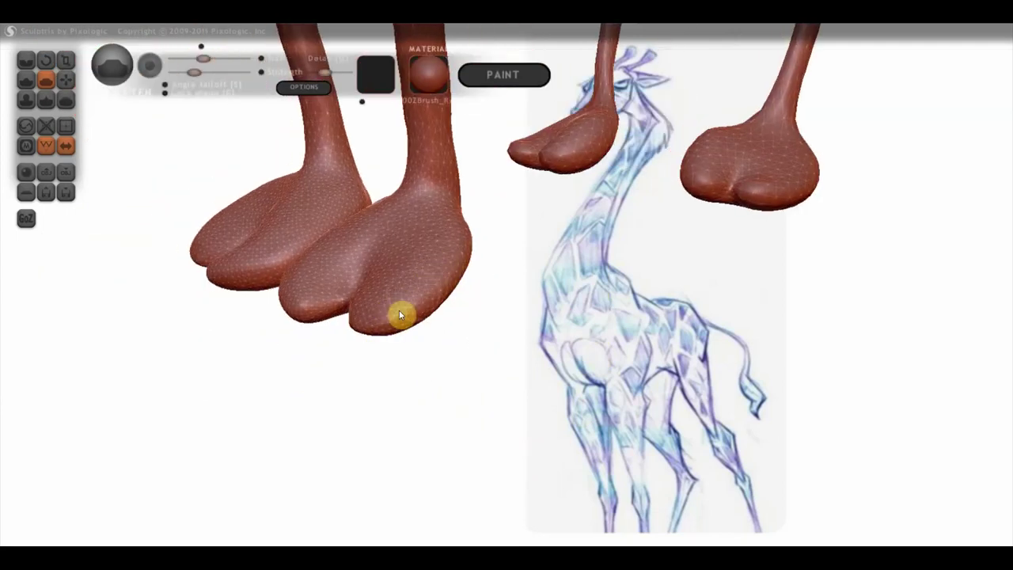
pyautogui.moveTo(420, 305)
pyautogui.mouseDown(button='right')
pyautogui.moveTo(450, 285)
pyautogui.moveTo(414, 260)
pyautogui.mouseUp(button='right')
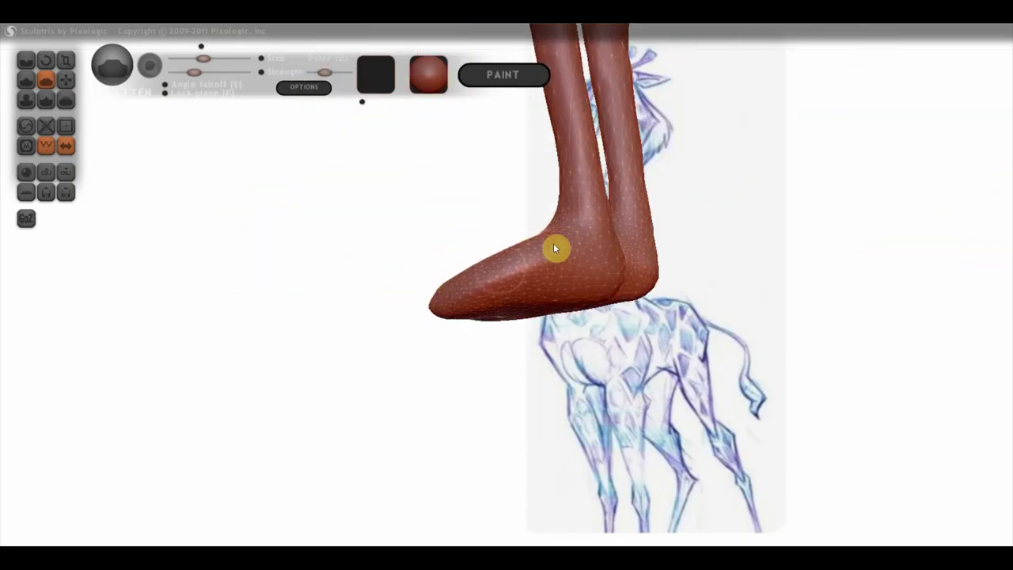
pyautogui.moveTo(547, 264)
pyautogui.mouseDown(button='right')
pyautogui.moveTo(486, 287)
pyautogui.moveTo(677, 279)
pyautogui.moveTo(674, 194)
pyautogui.moveTo(684, 172)
pyautogui.mouseUp(button='right')
pyautogui.moveTo(618, 353)
pyautogui.mouseDown(button='right')
pyautogui.moveTo(470, 267)
pyautogui.moveTo(633, 256)
pyautogui.mouseUp(button='right')
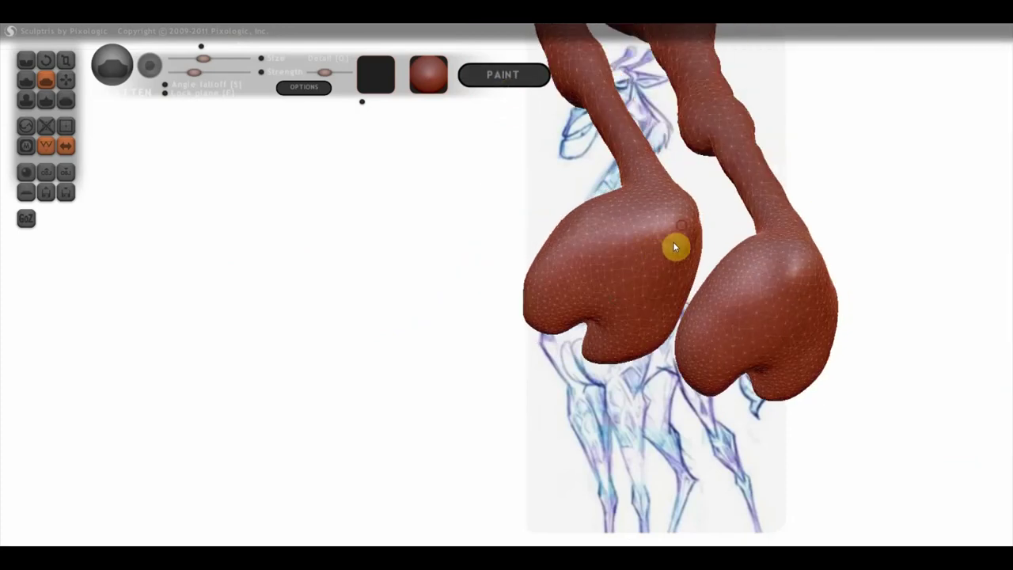
pyautogui.click(25, 60)
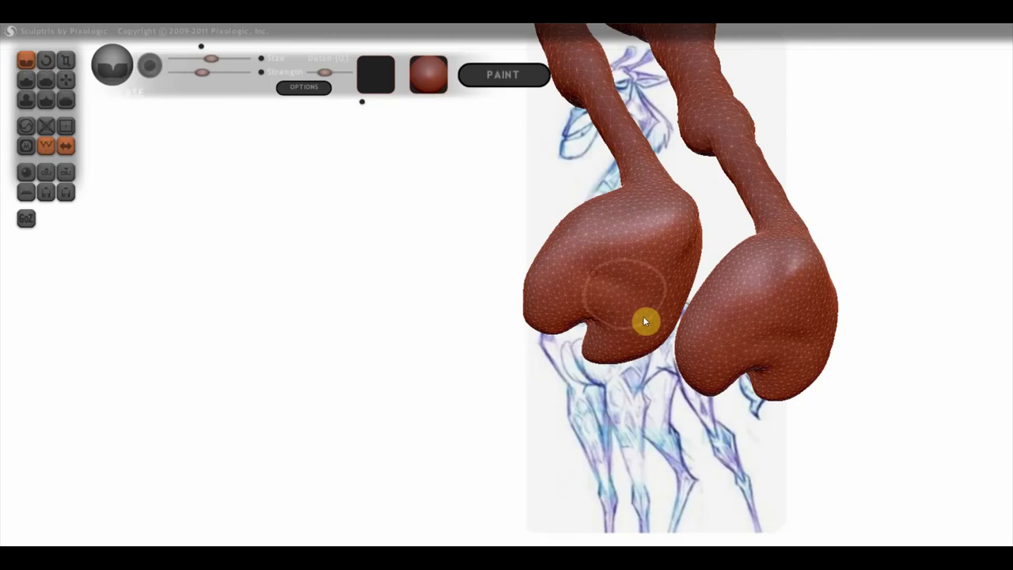
pyautogui.moveTo(664, 273)
pyautogui.mouseDown(button='right')
pyautogui.moveTo(643, 302)
pyautogui.moveTo(670, 240)
pyautogui.mouseUp(button='right')
pyautogui.moveTo(609, 278)
pyautogui.mouseDown(button='right')
pyautogui.moveTo(662, 317)
pyautogui.moveTo(783, 330)
pyautogui.moveTo(791, 346)
pyautogui.mouseUp(button='right')
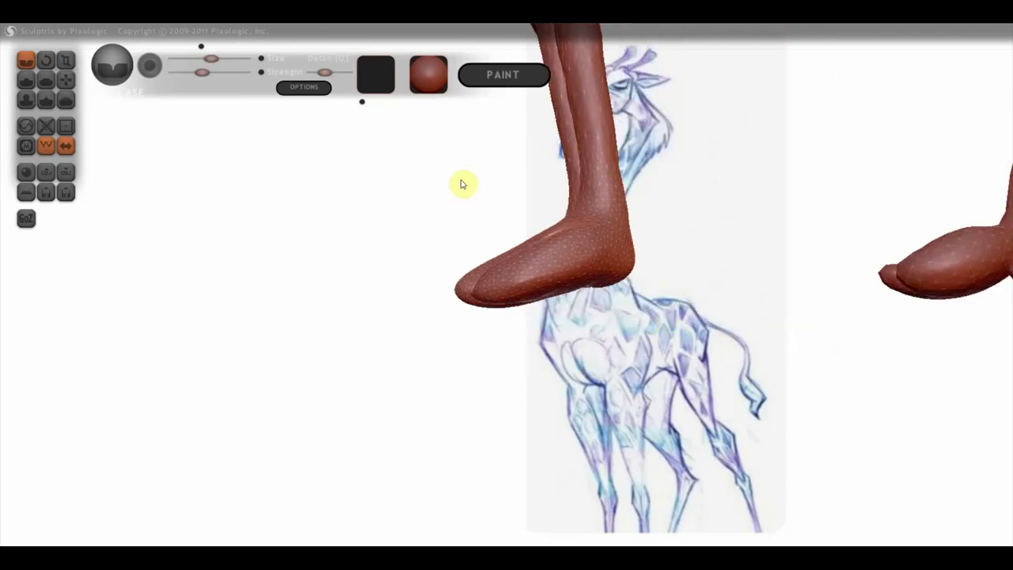
pyautogui.click(66, 80)
# Pull the foot's heel slightly down and reshape the toe tip with Grab
pyautogui.moveTo(682, 252); pyautogui.dragTo(604, 289, button='right')
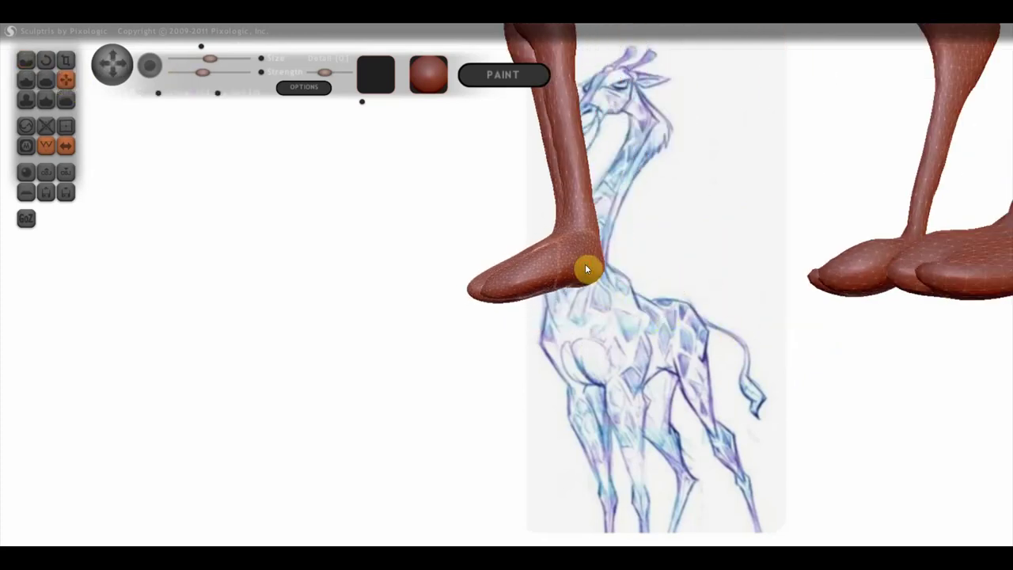
pyautogui.moveTo(570, 289)
pyautogui.mouseDown()
pyautogui.moveTo(576, 302)
pyautogui.moveTo(542, 301)
pyautogui.moveTo(592, 287)
pyautogui.moveTo(598, 267)
pyautogui.mouseUp()
pyautogui.moveTo(502, 291)
pyautogui.mouseDown()
pyautogui.moveTo(481, 299)
pyautogui.moveTo(536, 290)
pyautogui.moveTo(593, 384)
pyautogui.moveTo(520, 362)
pyautogui.moveTo(507, 329)
pyautogui.moveTo(481, 343)
pyautogui.moveTo(542, 366)
pyautogui.moveTo(531, 383)
pyautogui.moveTo(549, 309)
pyautogui.moveTo(606, 296)
pyautogui.moveTo(759, 326)
pyautogui.moveTo(751, 351)
pyautogui.mouseUp()
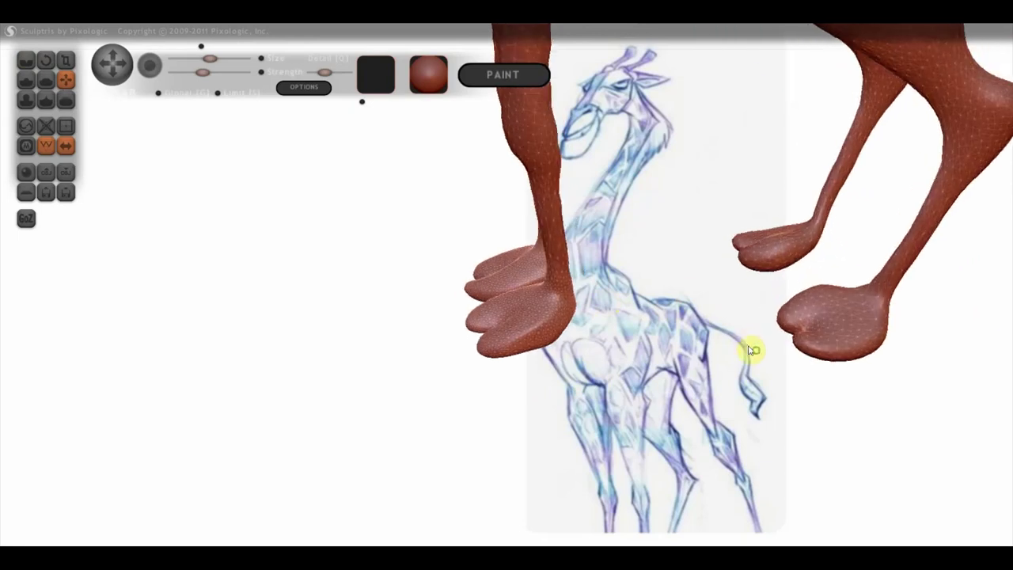
# Select Flatten and orbit around the legs to a frontal upright view
pyautogui.click(44, 85)
pyautogui.moveTo(97, 109)
pyautogui.mouseDown()
pyautogui.moveTo(900, 339)
pyautogui.moveTo(398, 337)
pyautogui.moveTo(496, 364)
pyautogui.mouseUp()
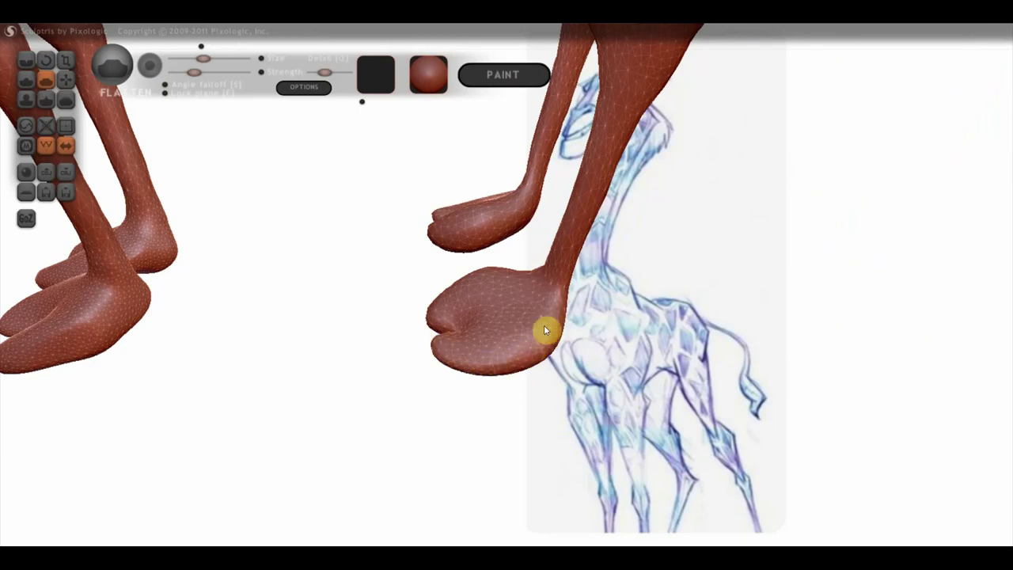
pyautogui.moveTo(541, 333)
pyautogui.mouseDown()
pyautogui.moveTo(577, 344)
pyautogui.moveTo(519, 307)
pyautogui.moveTo(477, 335)
pyautogui.moveTo(594, 335)
pyautogui.moveTo(674, 303)
pyautogui.mouseUp()
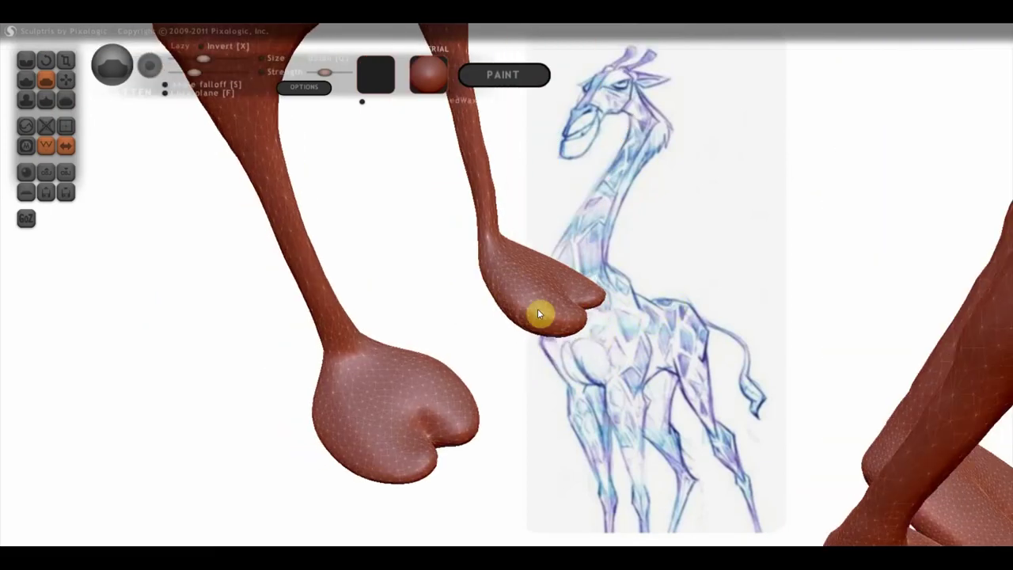
pyautogui.moveTo(543, 328); pyautogui.dragTo(493, 174)
pyautogui.moveTo(493, 219)
pyautogui.mouseDown()
pyautogui.moveTo(545, 231)
pyautogui.moveTo(328, 195)
pyautogui.moveTo(574, 235)
pyautogui.moveTo(552, 394)
pyautogui.mouseUp()
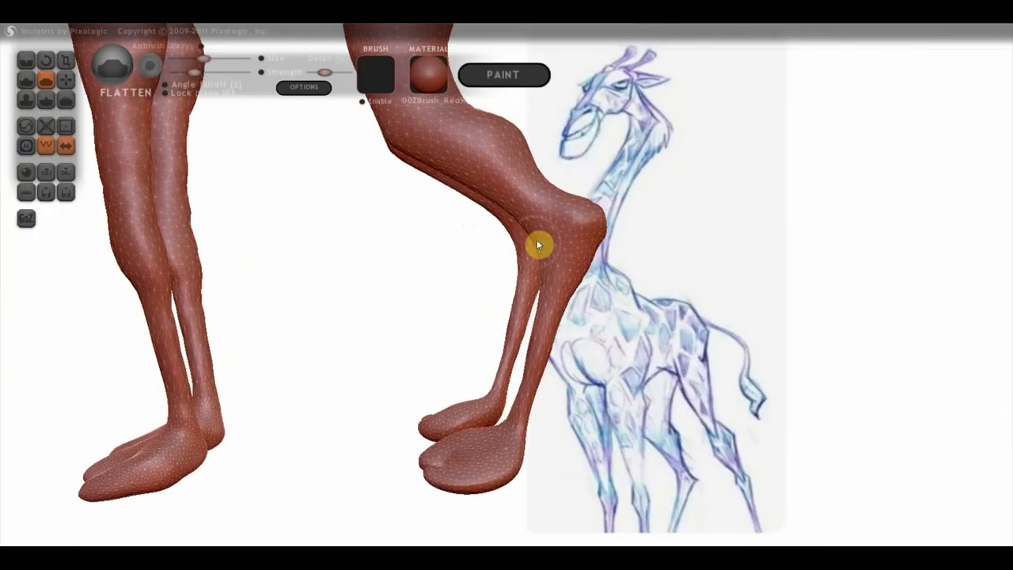
pyautogui.moveTo(554, 264); pyautogui.dragTo(644, 274)
pyautogui.click(26, 61)
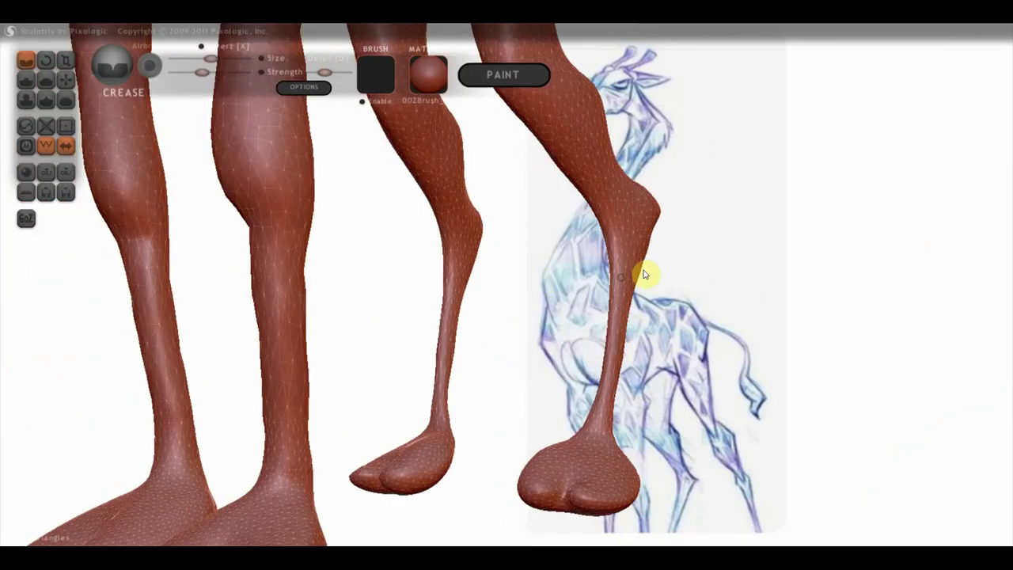
# Flatten the back contour above the knee and sculpt a crease and bulge on it
pyautogui.moveTo(616, 239)
pyautogui.mouseDown()
pyautogui.moveTo(588, 271)
pyautogui.moveTo(606, 228)
pyautogui.moveTo(578, 251)
pyautogui.moveTo(599, 224)
pyautogui.moveTo(573, 220)
pyautogui.mouseUp()
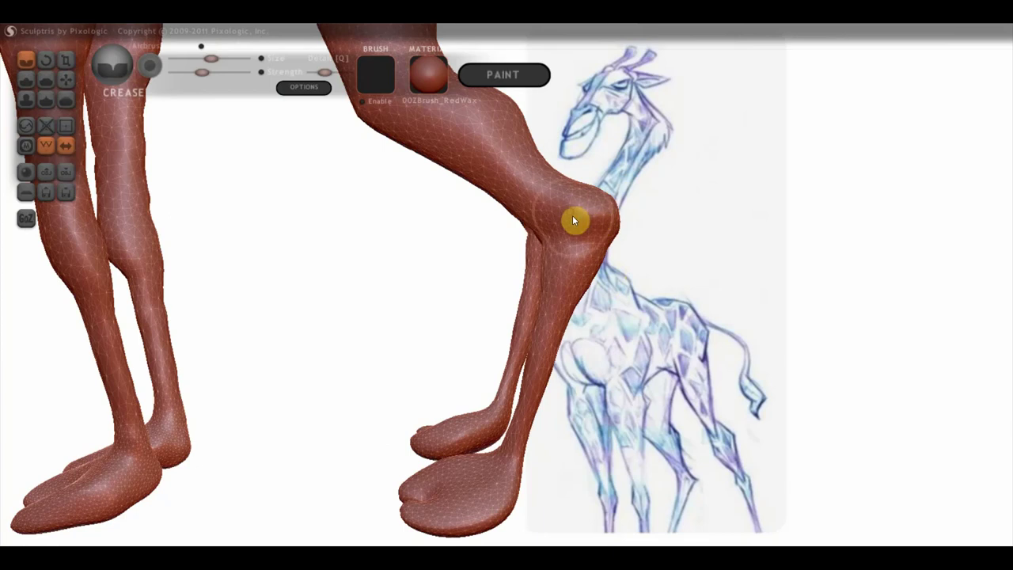
pyautogui.moveTo(572, 216)
pyautogui.mouseDown(button='right')
pyautogui.moveTo(510, 204)
pyautogui.moveTo(527, 343)
pyautogui.mouseUp(button='right')
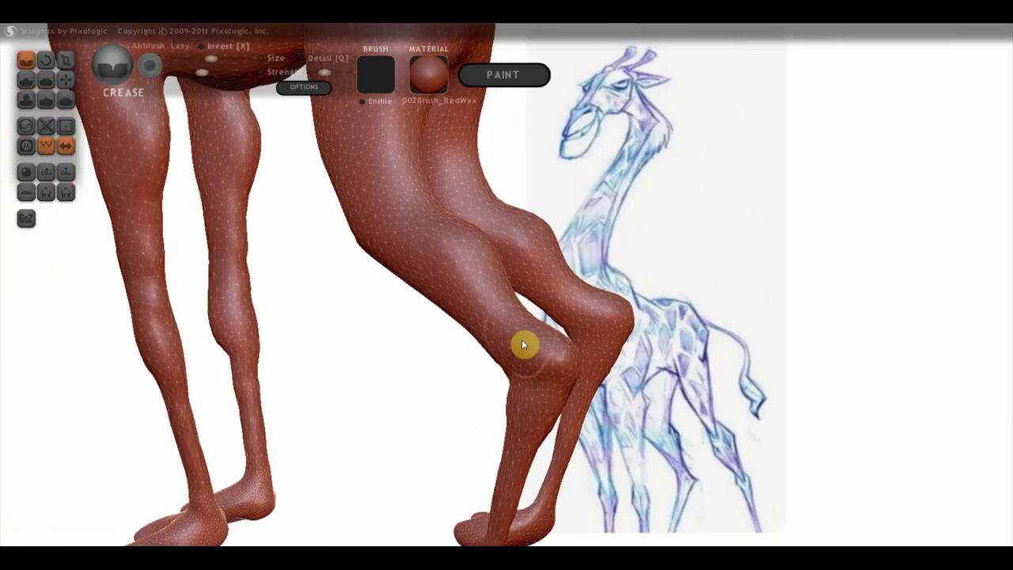
pyautogui.click(40, 88)
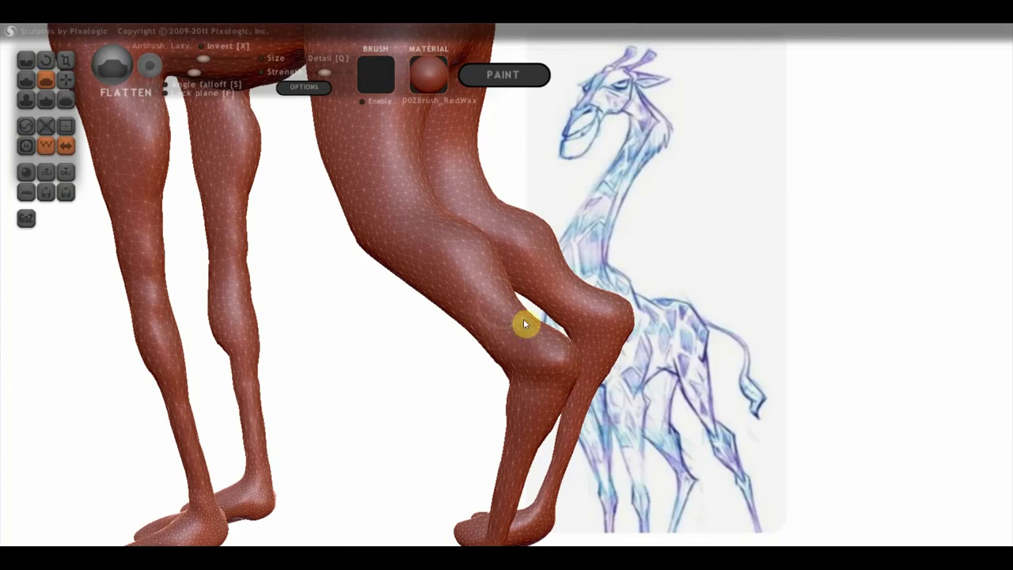
pyautogui.moveTo(526, 315)
pyautogui.mouseDown(button='right')
pyautogui.moveTo(685, 290)
pyautogui.moveTo(597, 330)
pyautogui.mouseUp(button='right')
pyautogui.moveTo(566, 325)
pyautogui.mouseDown()
pyautogui.moveTo(581, 348)
pyautogui.moveTo(578, 327)
pyautogui.mouseUp()
pyautogui.moveTo(565, 337)
pyautogui.mouseDown(button='right')
pyautogui.moveTo(638, 357)
pyautogui.moveTo(534, 337)
pyautogui.mouseUp(button='right')
pyautogui.moveTo(545, 333)
pyautogui.mouseDown()
pyautogui.moveTo(592, 287)
pyautogui.moveTo(529, 324)
pyautogui.mouseUp()
# Smooth and refine the knee's bulge
pyautogui.moveTo(543, 327)
pyautogui.mouseDown(button='right')
pyautogui.moveTo(565, 339)
pyautogui.moveTo(379, 355)
pyautogui.mouseUp(button='right')
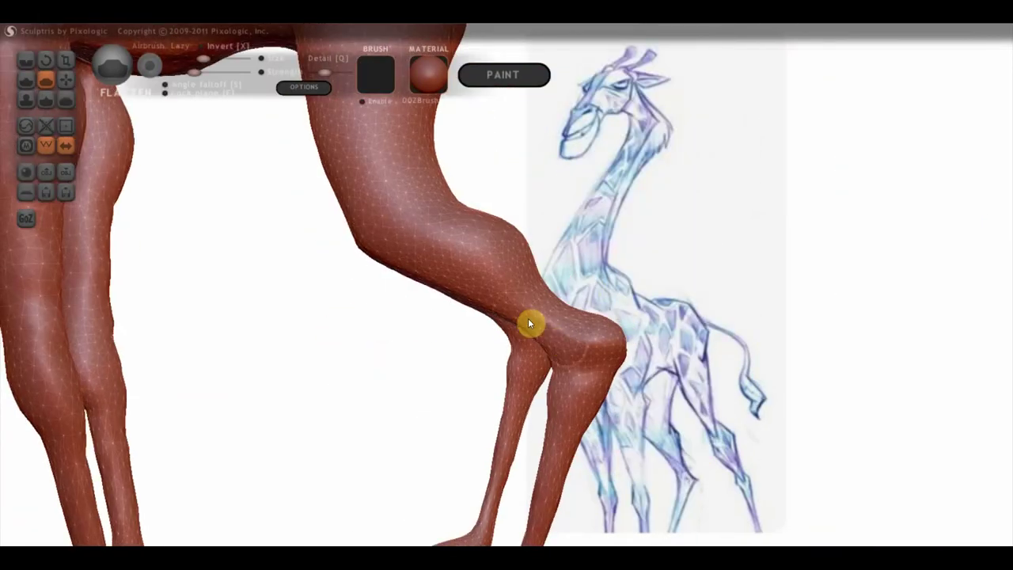
pyautogui.moveTo(558, 332)
pyautogui.mouseDown()
pyautogui.moveTo(571, 333)
pyautogui.moveTo(555, 389)
pyautogui.mouseUp()
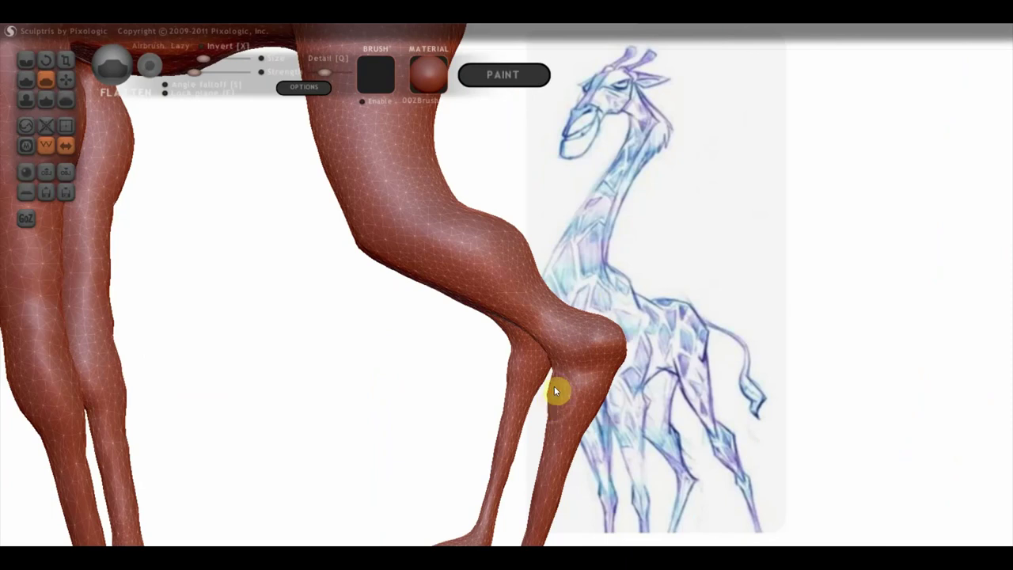
pyautogui.moveTo(571, 379)
pyautogui.mouseDown(button='right')
pyautogui.moveTo(561, 317)
pyautogui.moveTo(586, 332)
pyautogui.moveTo(499, 346)
pyautogui.moveTo(429, 327)
pyautogui.moveTo(419, 293)
pyautogui.moveTo(441, 310)
pyautogui.moveTo(410, 325)
pyautogui.mouseUp(button='right')
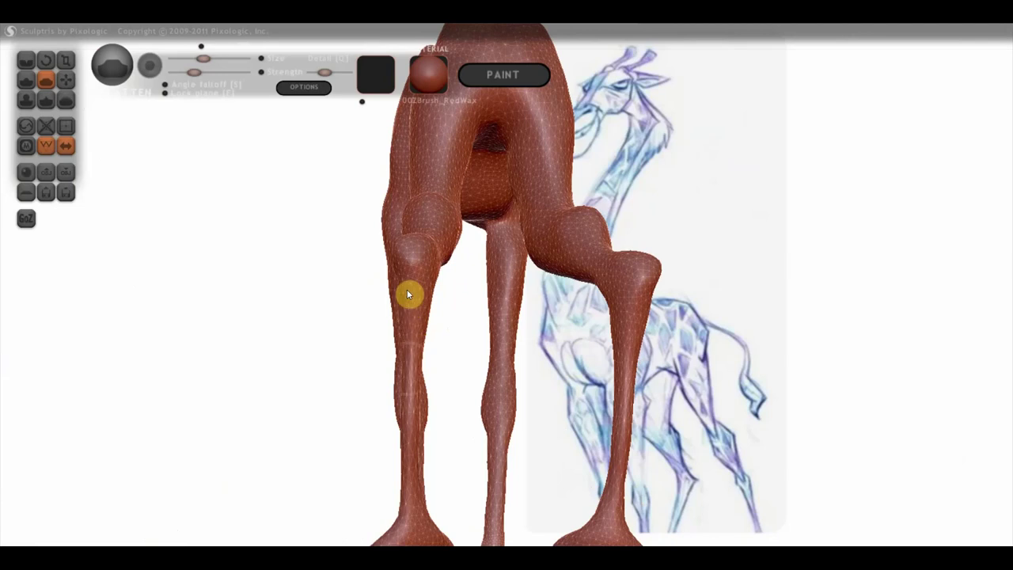
pyautogui.moveTo(414, 341)
pyautogui.mouseDown(button='right')
pyautogui.moveTo(545, 380)
pyautogui.moveTo(545, 348)
pyautogui.moveTo(576, 339)
pyautogui.mouseUp(button='right')
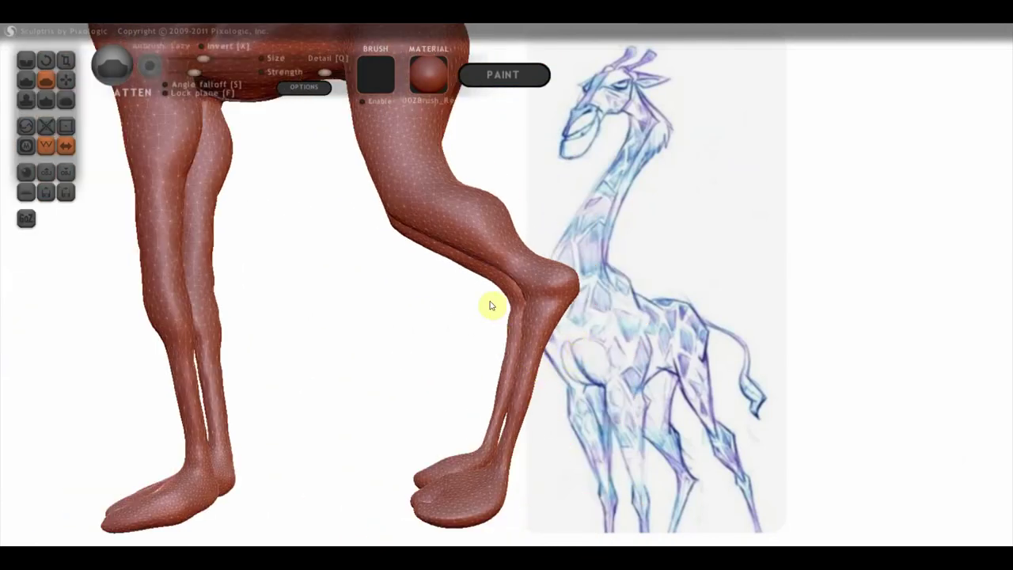
pyautogui.keyDown('alt'); pyautogui.moveTo(490, 301); pyautogui.dragTo(488, 372, button='right'); pyautogui.keyUp('alt')
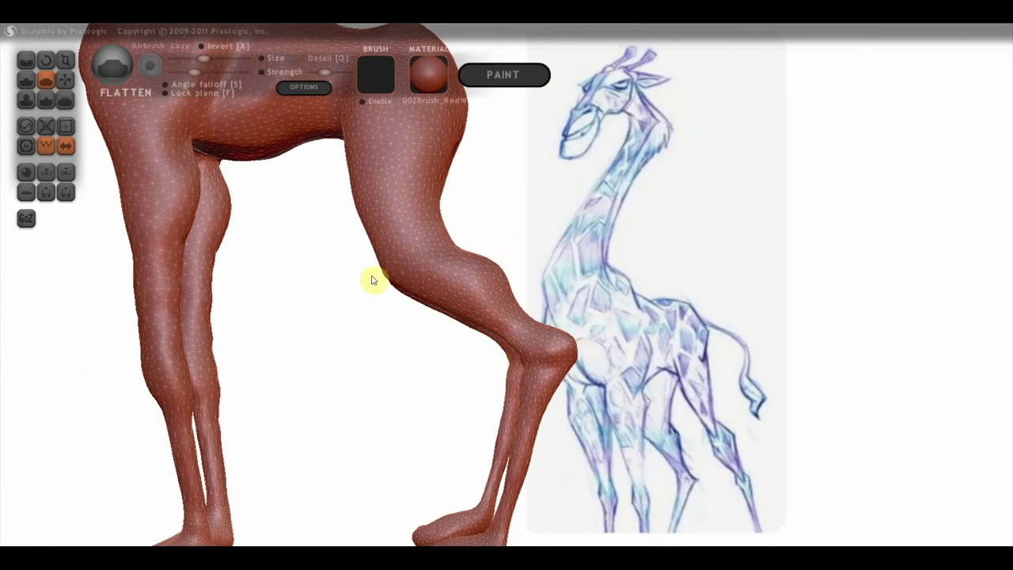
pyautogui.click(26, 61)
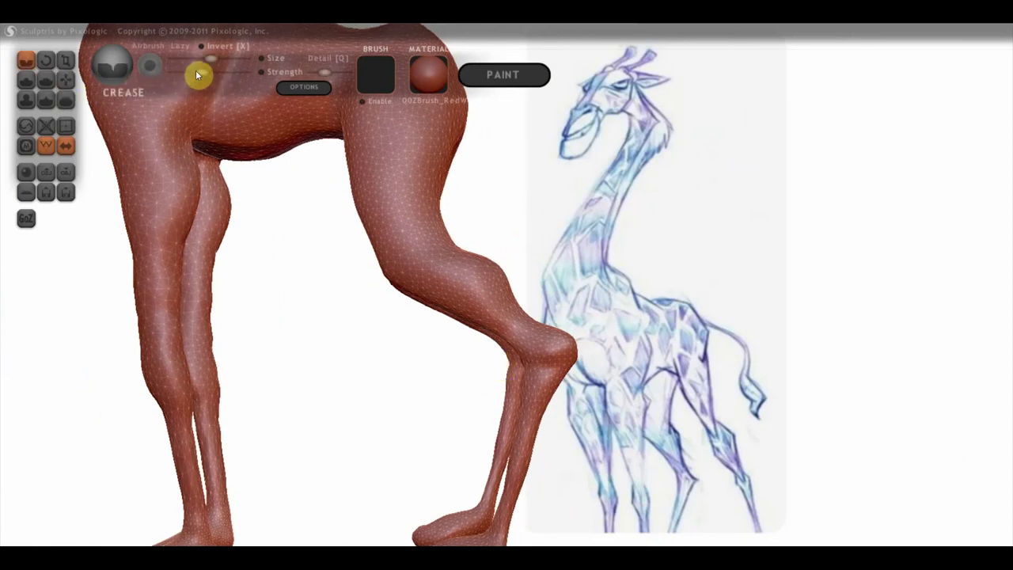
# Hide the wireframe overlay and orbit around the legs to check the knees
pyautogui.moveTo(364, 281); pyautogui.dragTo(424, 281, button='right')
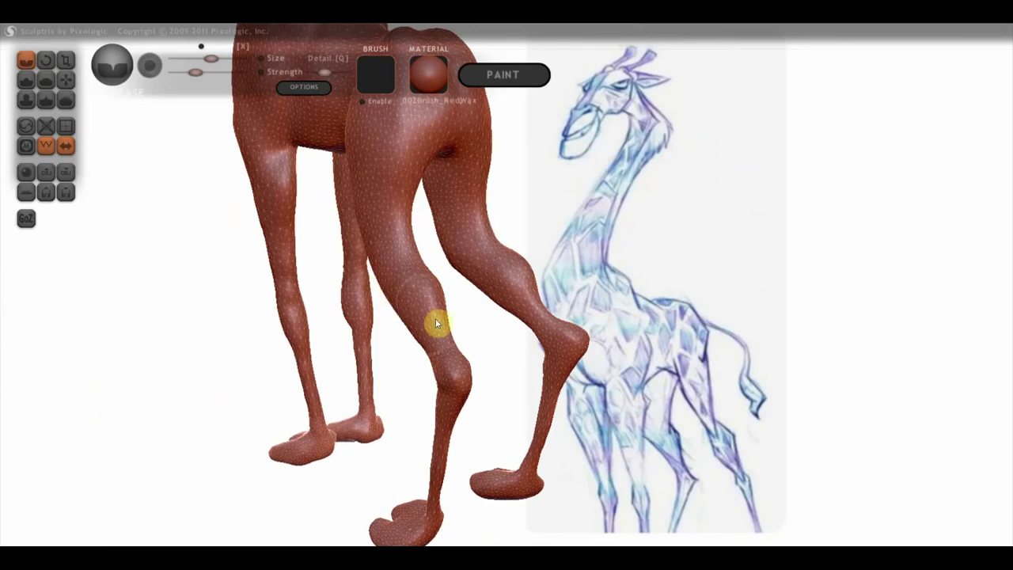
pyautogui.moveTo(311, 196)
pyautogui.mouseDown(button='right')
pyautogui.moveTo(338, 240)
pyautogui.moveTo(337, 300)
pyautogui.moveTo(379, 306)
pyautogui.mouseUp(button='right')
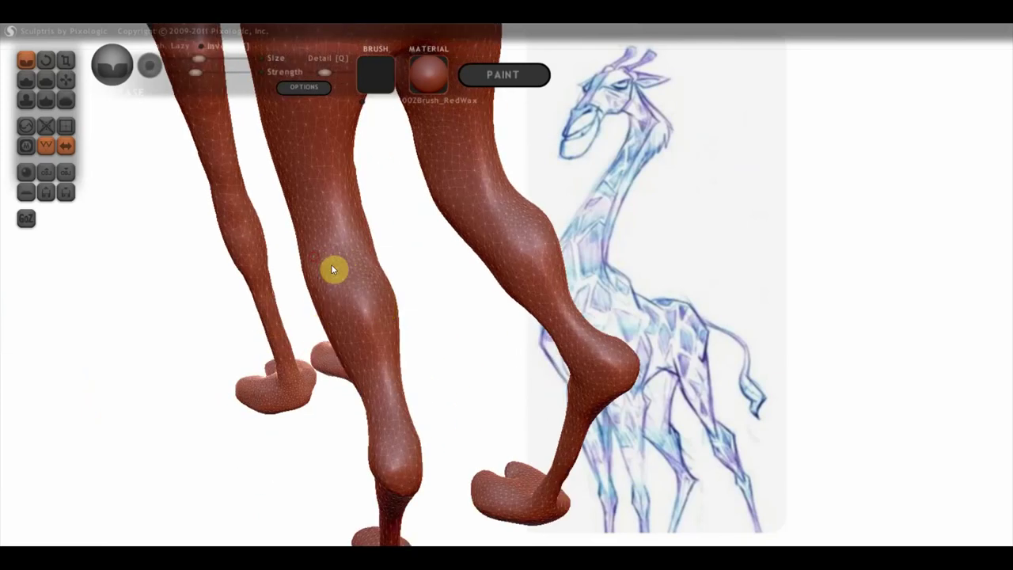
pyautogui.click(46, 146)
pyautogui.moveTo(361, 279); pyautogui.dragTo(340, 274, button='right')
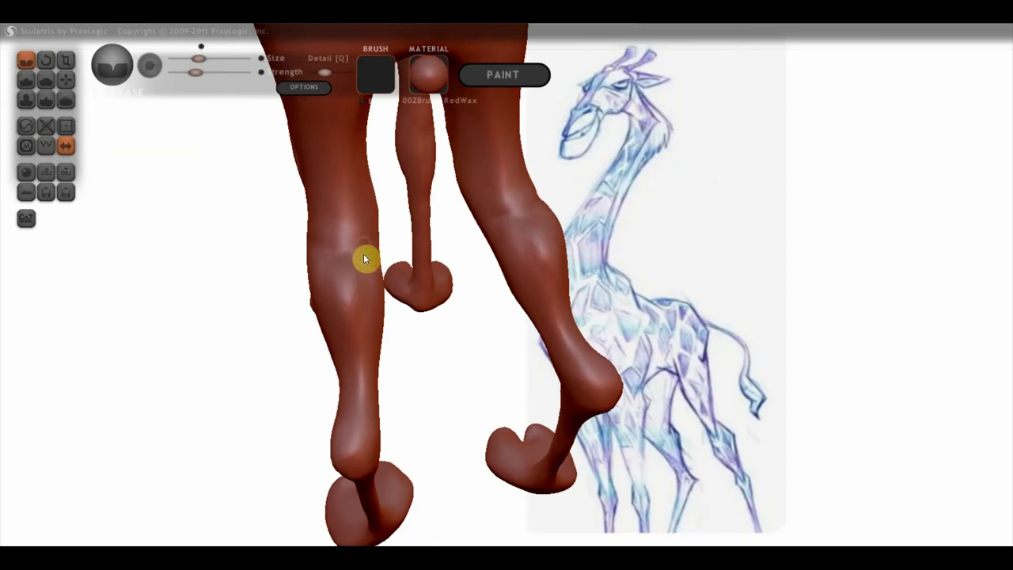
pyautogui.moveTo(363, 254); pyautogui.dragTo(351, 284, button='right')
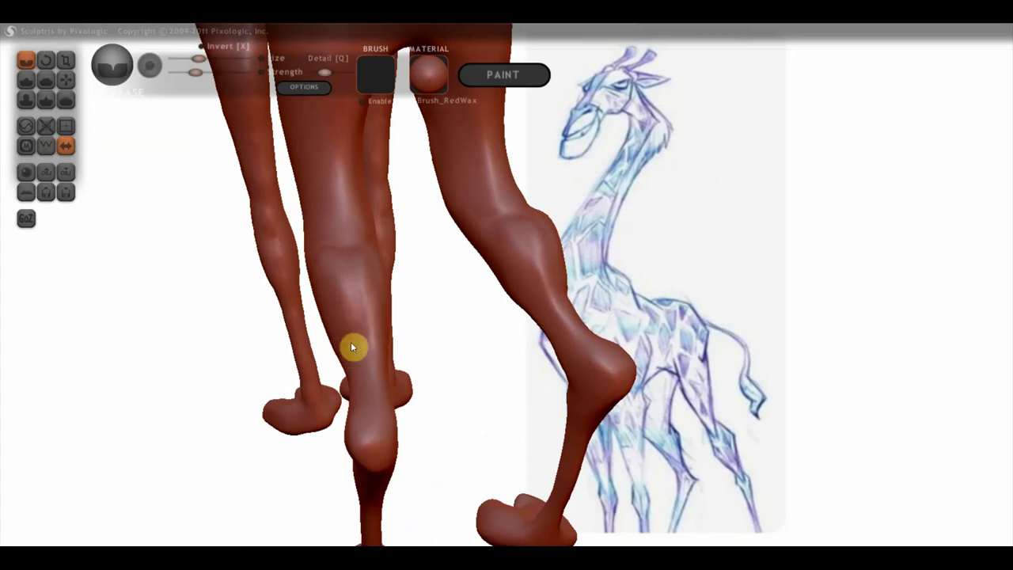
pyautogui.moveTo(355, 353); pyautogui.dragTo(346, 329, button='right')
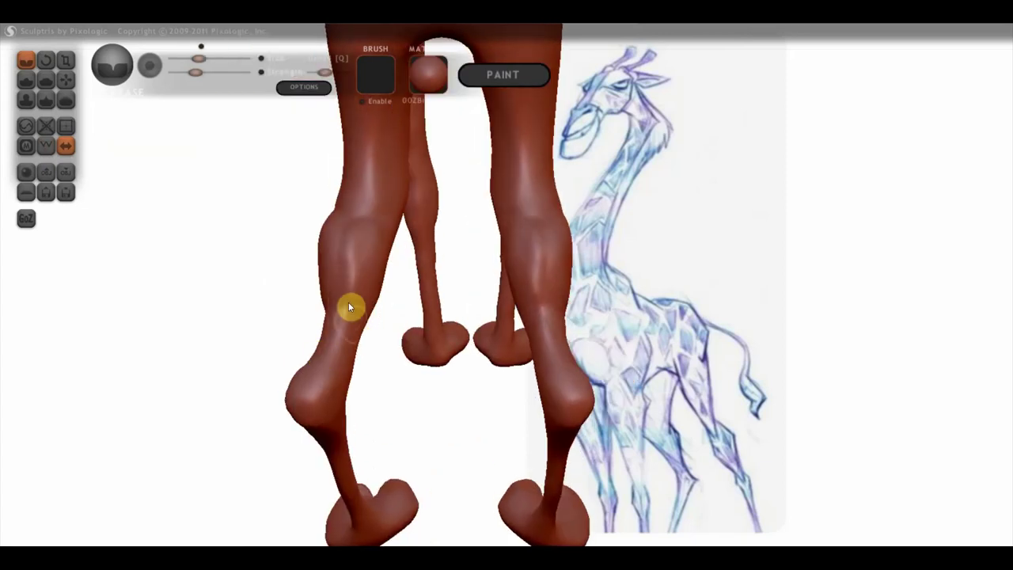
pyautogui.moveTo(347, 288); pyautogui.dragTo(314, 296, button='right')
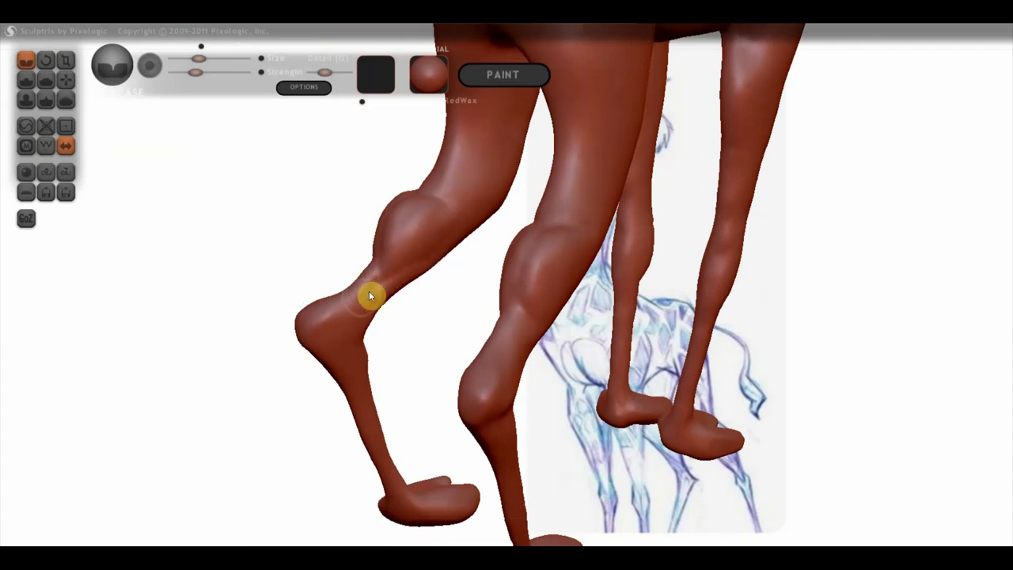
pyautogui.moveTo(344, 298)
pyautogui.mouseDown(button='right')
pyautogui.moveTo(463, 292)
pyautogui.moveTo(429, 253)
pyautogui.mouseUp(button='right')
pyautogui.moveTo(475, 319)
pyautogui.mouseDown(button='right')
pyautogui.moveTo(381, 220)
pyautogui.moveTo(366, 275)
pyautogui.mouseUp(button='right')
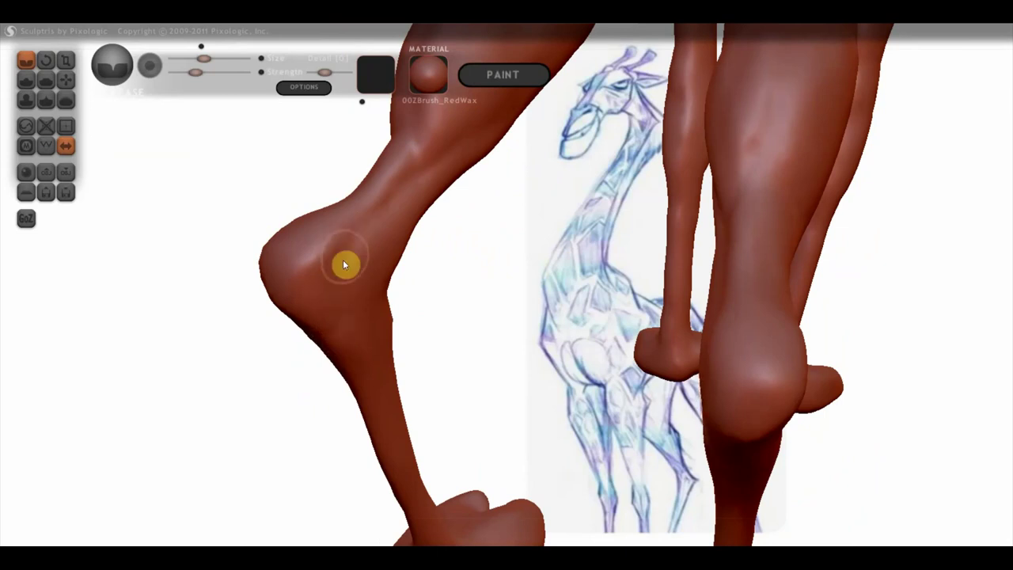
pyautogui.moveTo(379, 235); pyautogui.dragTo(377, 251, button='right')
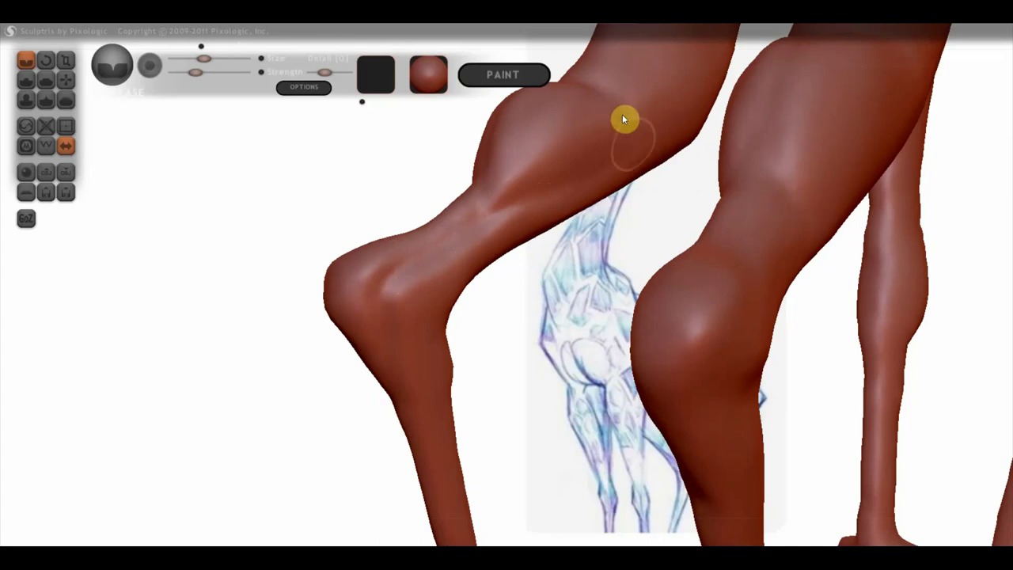
pyautogui.moveTo(627, 115)
pyautogui.mouseDown(button='right')
pyautogui.moveTo(636, 138)
pyautogui.moveTo(624, 167)
pyautogui.moveTo(488, 280)
pyautogui.mouseUp(button='right')
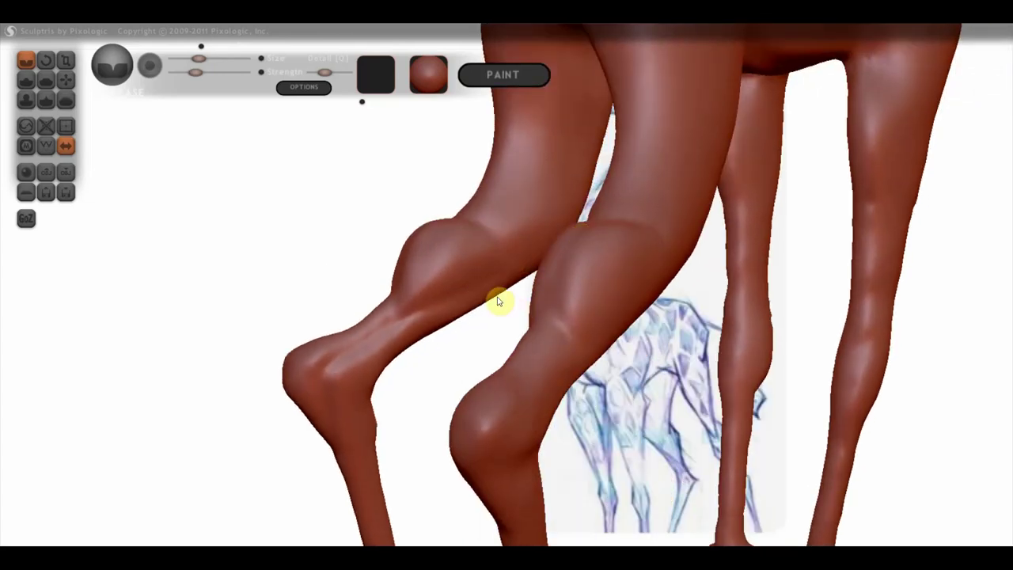
pyautogui.moveTo(516, 289)
pyautogui.mouseDown(button='right')
pyautogui.moveTo(547, 280)
pyautogui.moveTo(530, 355)
pyautogui.moveTo(639, 366)
pyautogui.moveTo(588, 281)
pyautogui.mouseUp(button='right')
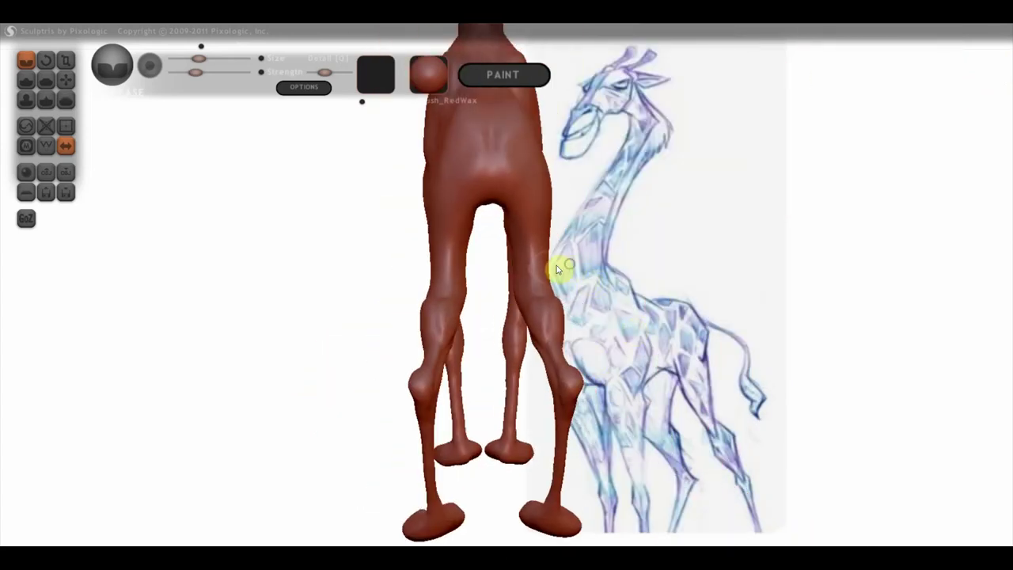
# Reshape the lower left leg, foot and knee with mirrored Grab strokes
pyautogui.click(66, 80)
pyautogui.scroll(-3, 401, 379)
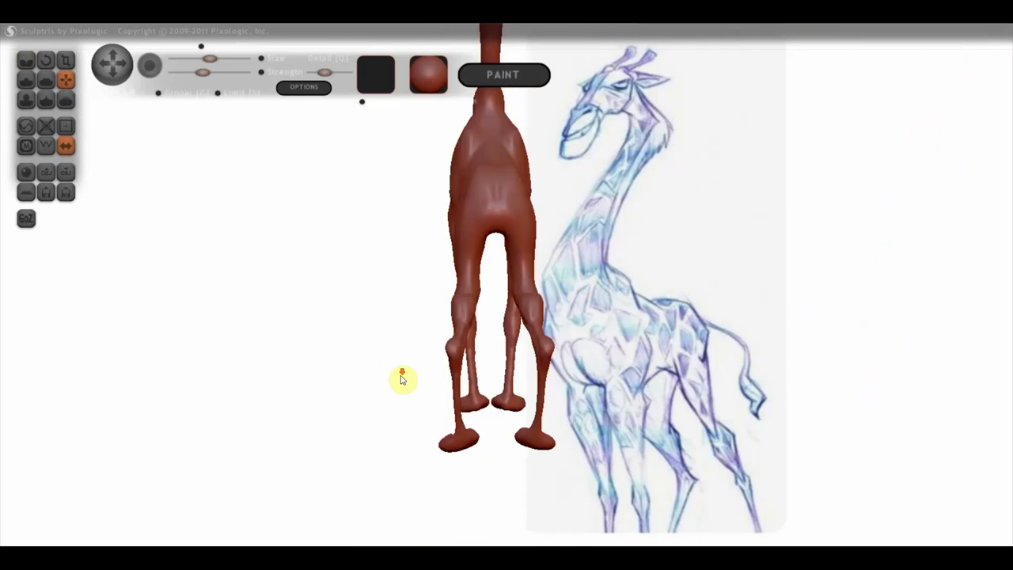
pyautogui.moveTo(452, 358)
pyautogui.mouseDown()
pyautogui.moveTo(467, 364)
pyautogui.moveTo(462, 327)
pyautogui.moveTo(452, 323)
pyautogui.moveTo(465, 281)
pyautogui.moveTo(451, 277)
pyautogui.mouseUp()
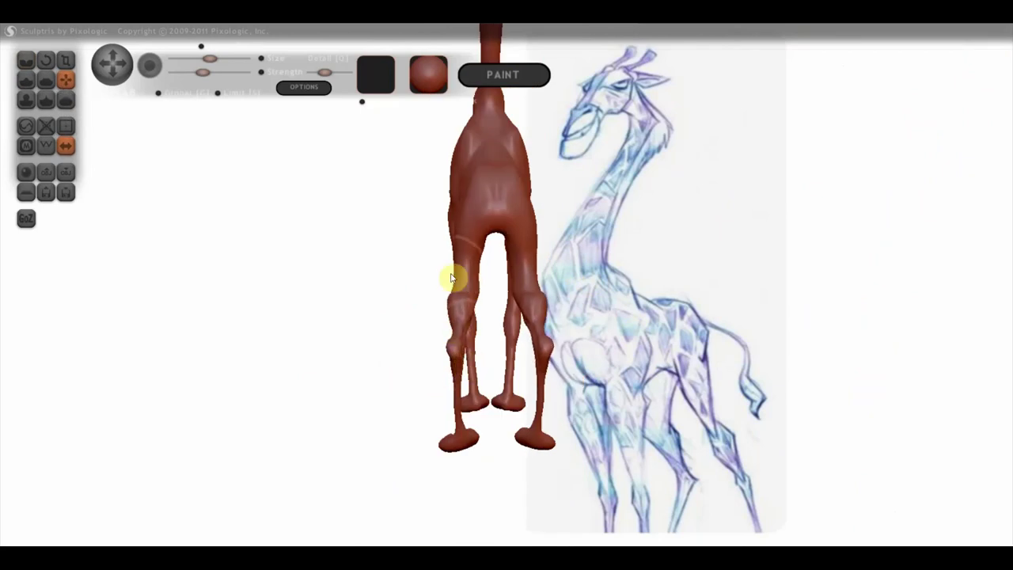
pyautogui.moveTo(453, 350)
pyautogui.mouseDown()
pyautogui.moveTo(468, 357)
pyautogui.moveTo(459, 411)
pyautogui.moveTo(468, 447)
pyautogui.mouseUp()
pyautogui.moveTo(467, 445); pyautogui.dragTo(467, 346, button='middle')
pyautogui.scroll(3, 459, 377)
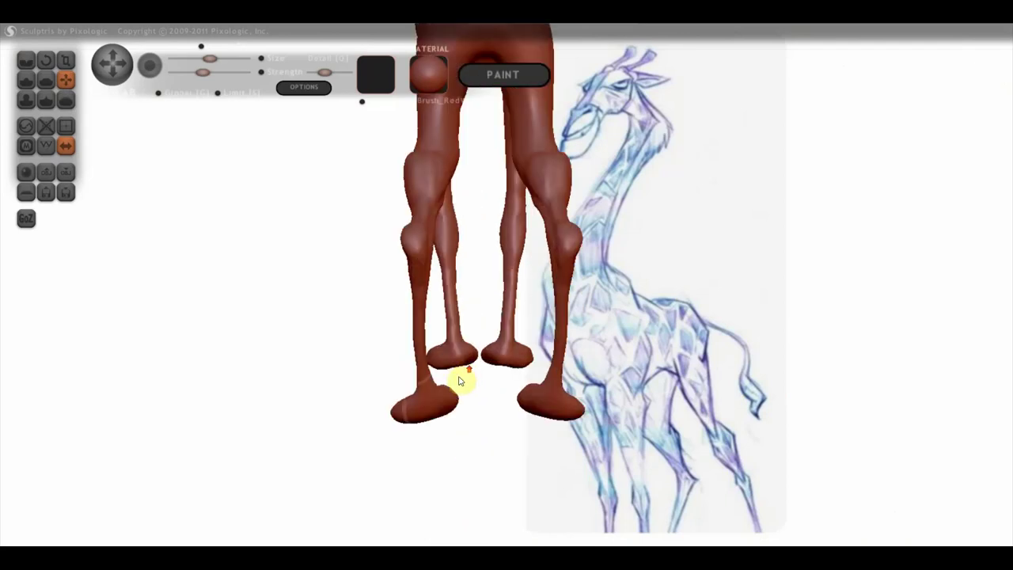
pyautogui.moveTo(403, 423); pyautogui.dragTo(401, 416)
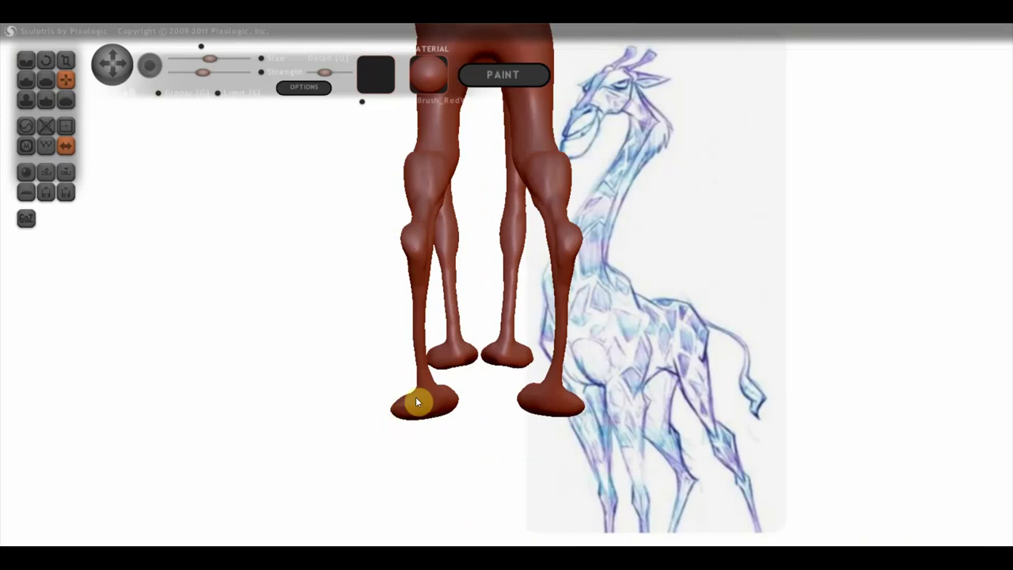
pyautogui.moveTo(420, 356); pyautogui.dragTo(427, 339)
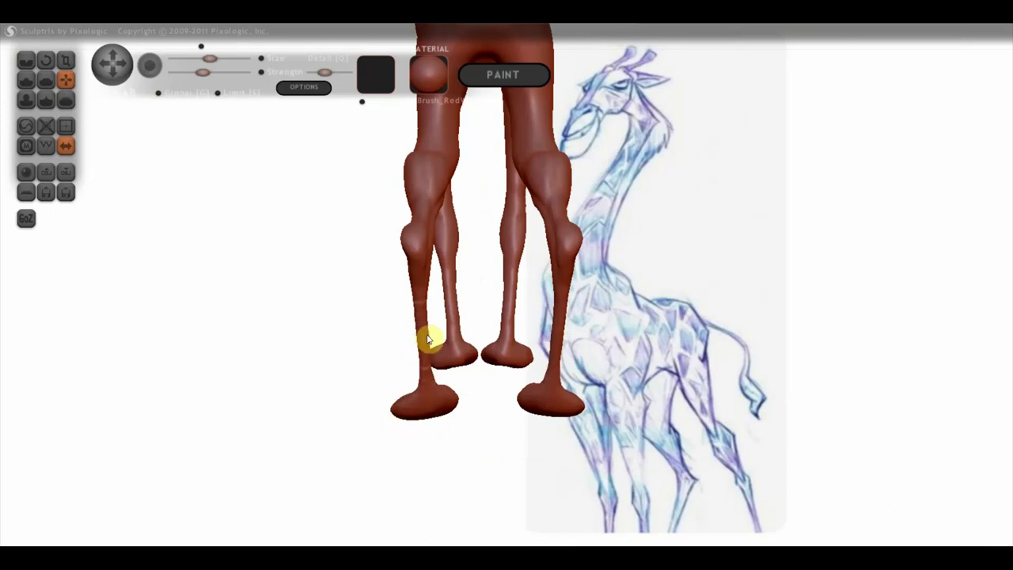
pyautogui.moveTo(418, 270); pyautogui.dragTo(424, 275)
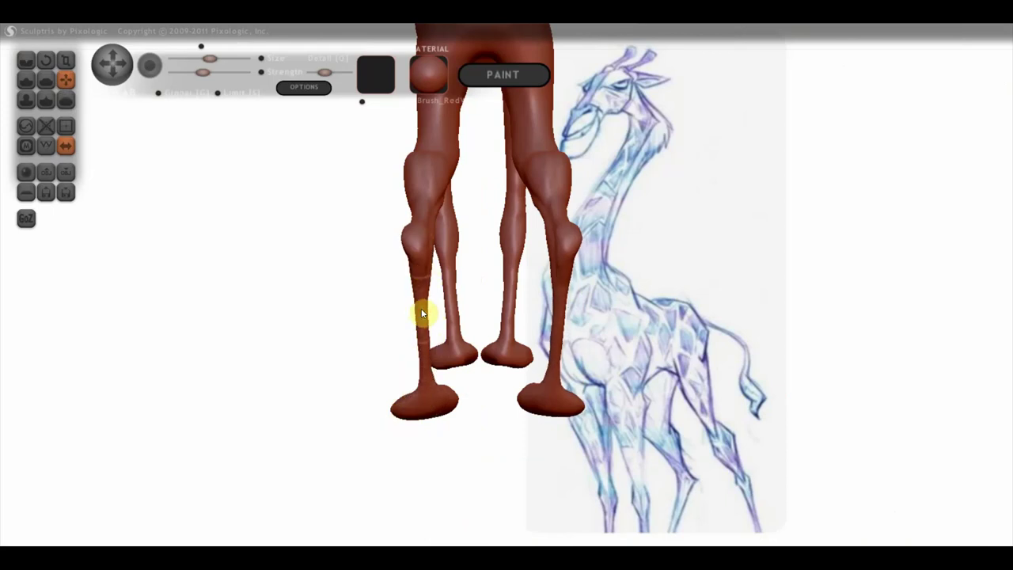
# Carve a groove into the front of the hoof
pyautogui.moveTo(429, 283)
pyautogui.mouseDown(button='right')
pyautogui.moveTo(448, 385)
pyautogui.moveTo(461, 333)
pyautogui.moveTo(441, 361)
pyautogui.moveTo(417, 285)
pyautogui.moveTo(349, 398)
pyautogui.moveTo(262, 400)
pyautogui.moveTo(72, 434)
pyautogui.mouseUp(button='right')
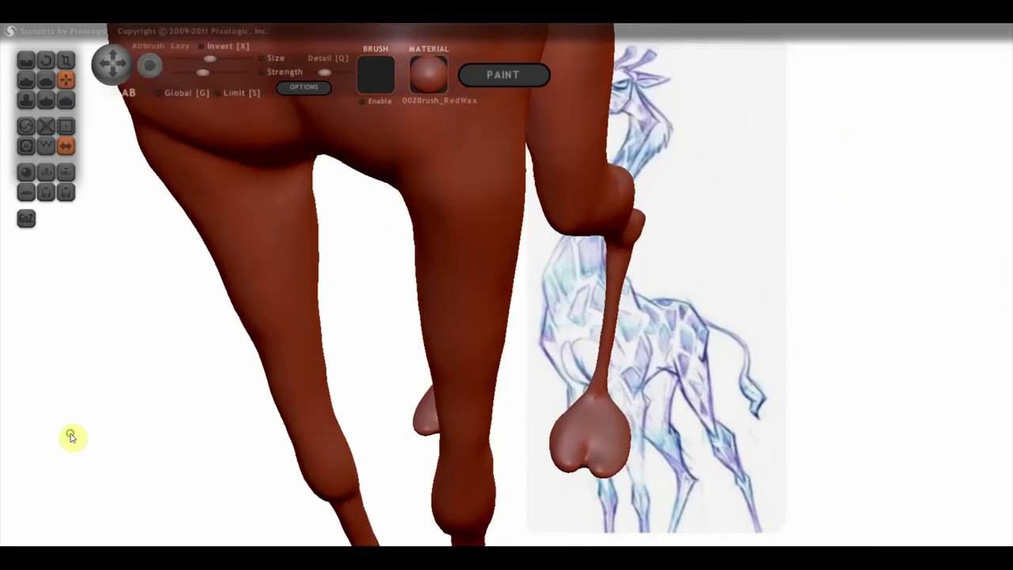
pyautogui.moveTo(616, 417); pyautogui.dragTo(689, 388, button='right')
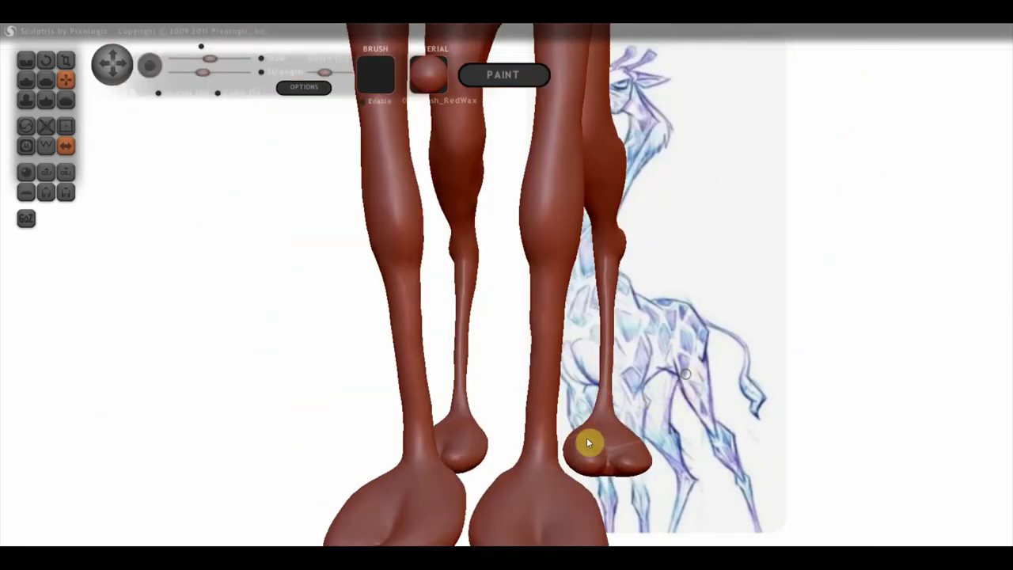
pyautogui.moveTo(586, 448)
pyautogui.mouseDown()
pyautogui.moveTo(579, 451)
pyautogui.moveTo(642, 453)
pyautogui.mouseUp()
pyautogui.scroll(-2, 669, 403)
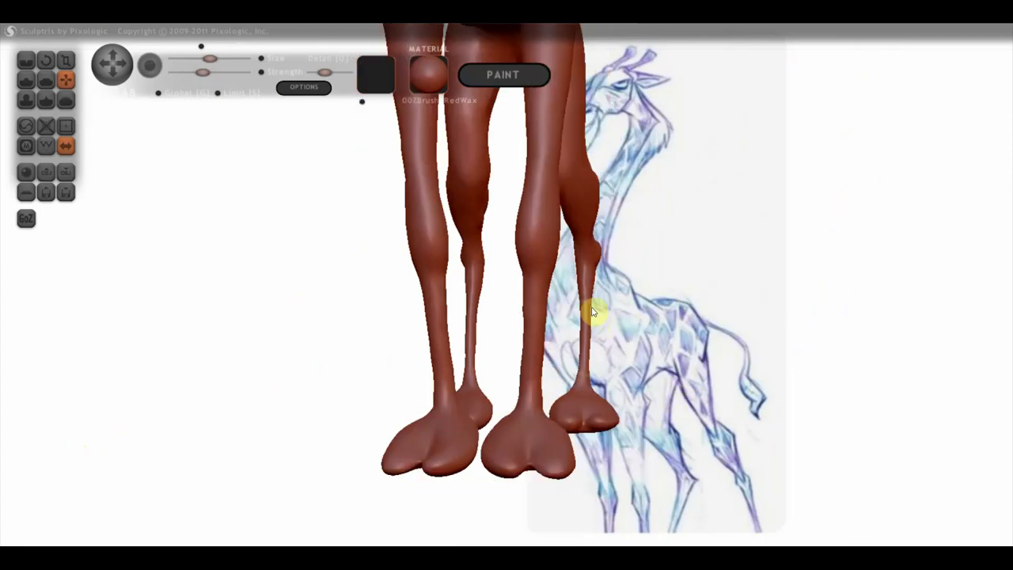
pyautogui.scroll(-1, 581, 219)
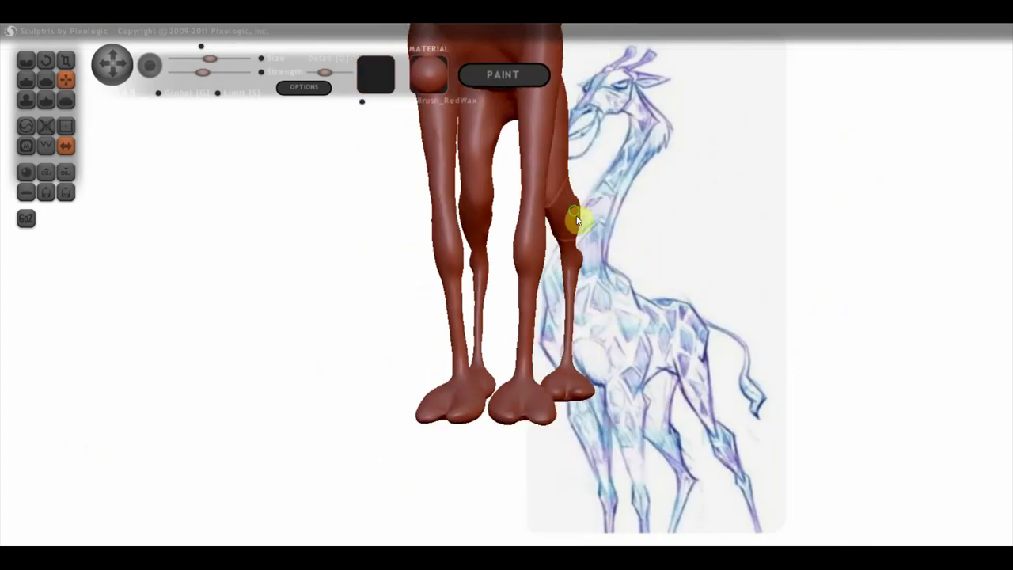
pyautogui.scroll(-1, 583, 220)
pyautogui.scroll(-1, 605, 221)
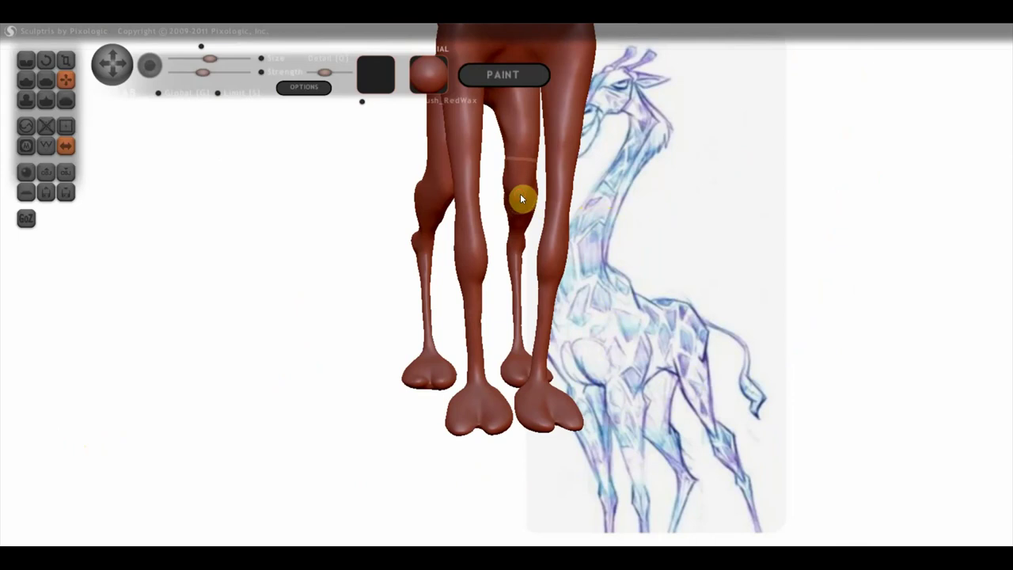
# Reshape the foreleg's knee, checking it from the side
pyautogui.moveTo(531, 201); pyautogui.dragTo(521, 190)
pyautogui.moveTo(740, 243)
pyautogui.mouseDown()
pyautogui.moveTo(577, 237)
pyautogui.moveTo(599, 214)
pyautogui.moveTo(519, 303)
pyautogui.mouseUp()
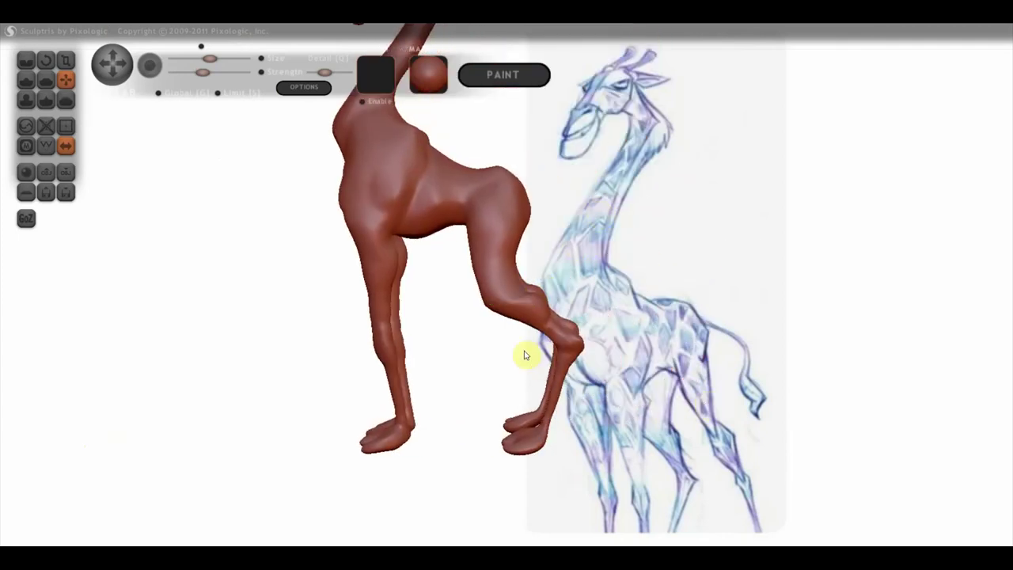
pyautogui.scroll(2, 524, 352)
pyautogui.moveTo(565, 369)
pyautogui.mouseDown()
pyautogui.moveTo(388, 295)
pyautogui.moveTo(479, 300)
pyautogui.mouseUp()
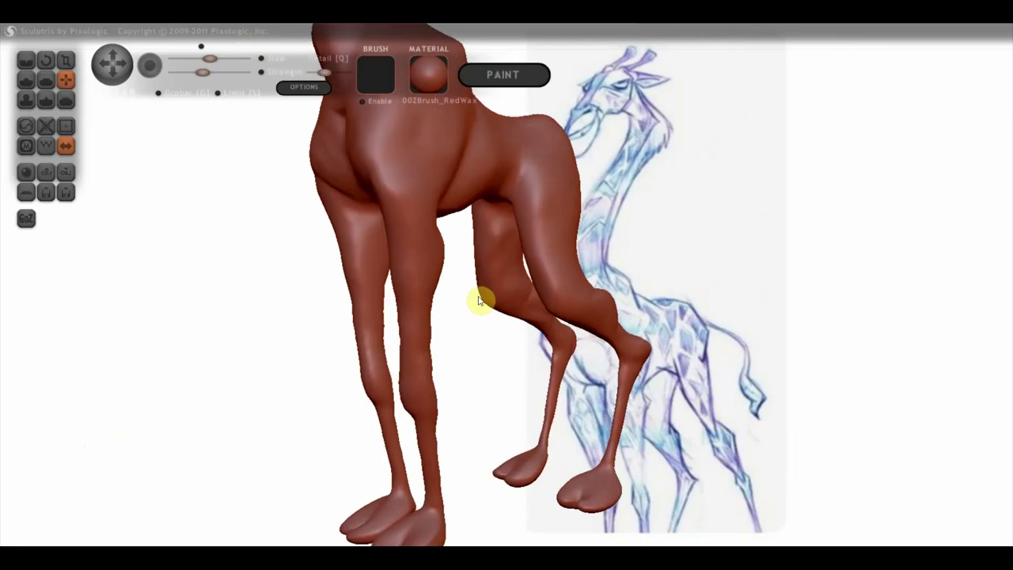
pyautogui.moveTo(545, 312); pyautogui.dragTo(447, 314)
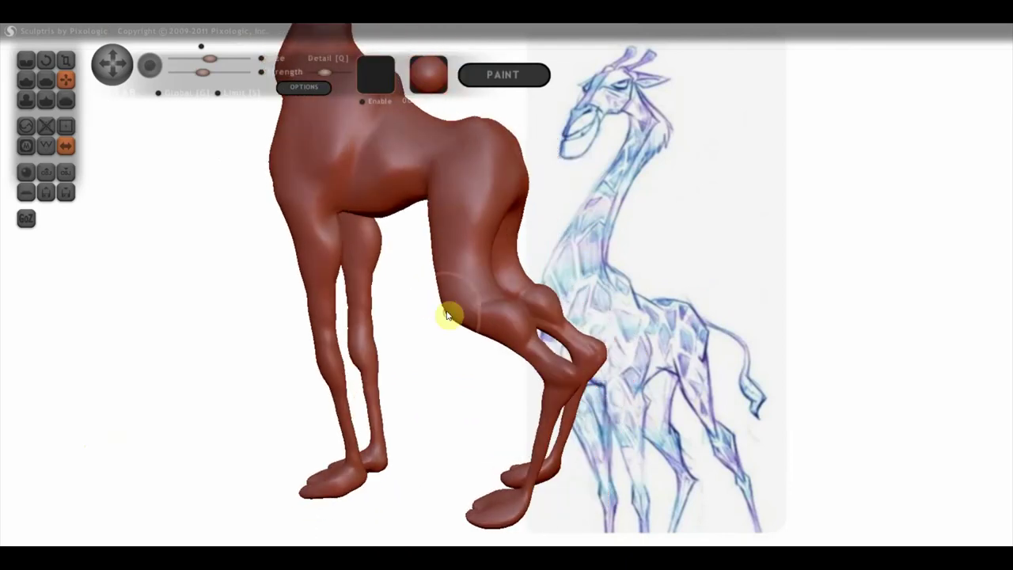
pyautogui.click(26, 80)
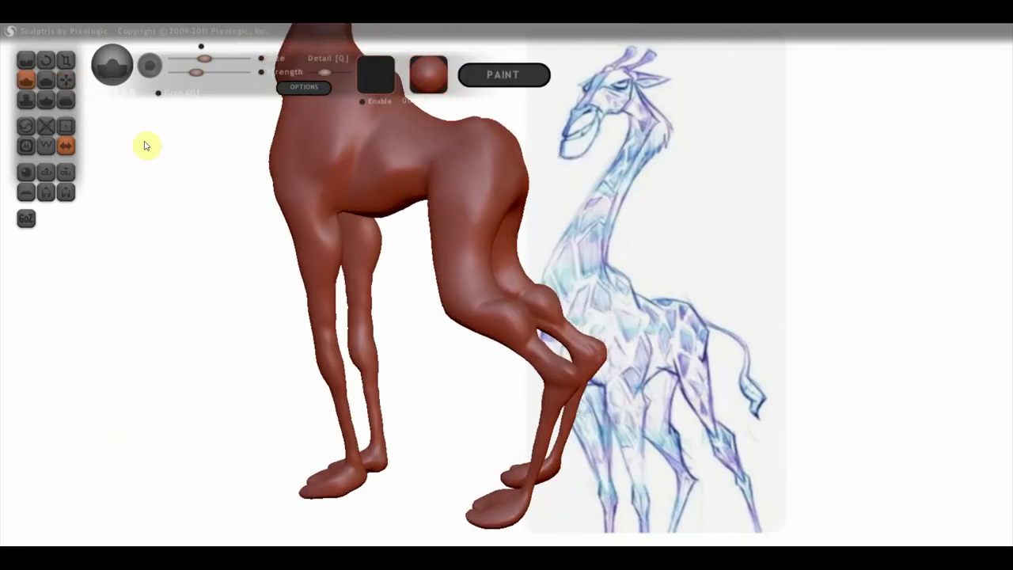
# Pick the Flatten brush and orbit in close around the giraffe's hind leg and feet
pyautogui.click(26, 61)
pyautogui.scroll(2, 444, 324)
pyautogui.moveTo(444, 325); pyautogui.dragTo(418, 368)
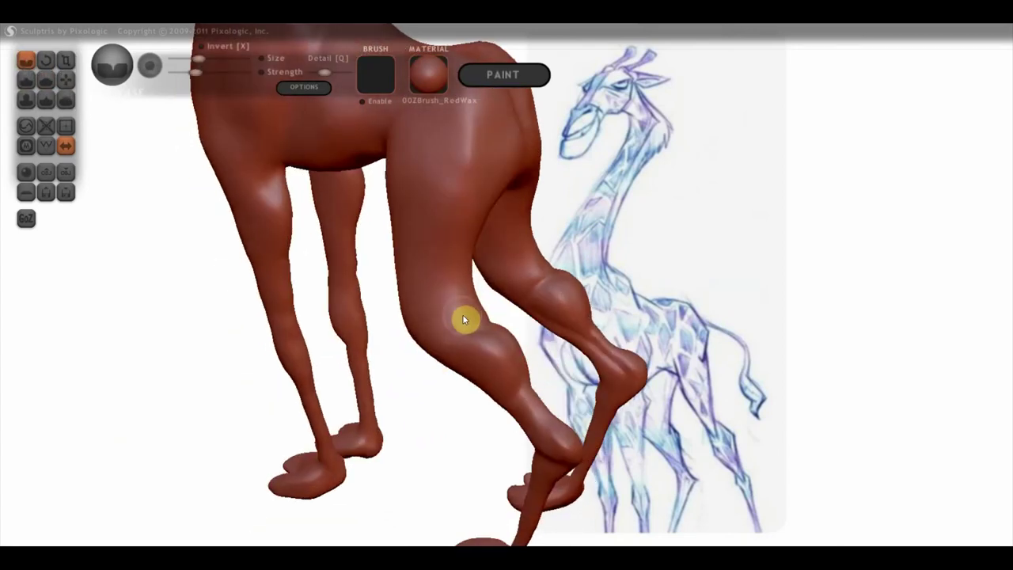
pyautogui.moveTo(466, 314); pyautogui.dragTo(513, 295, button='right')
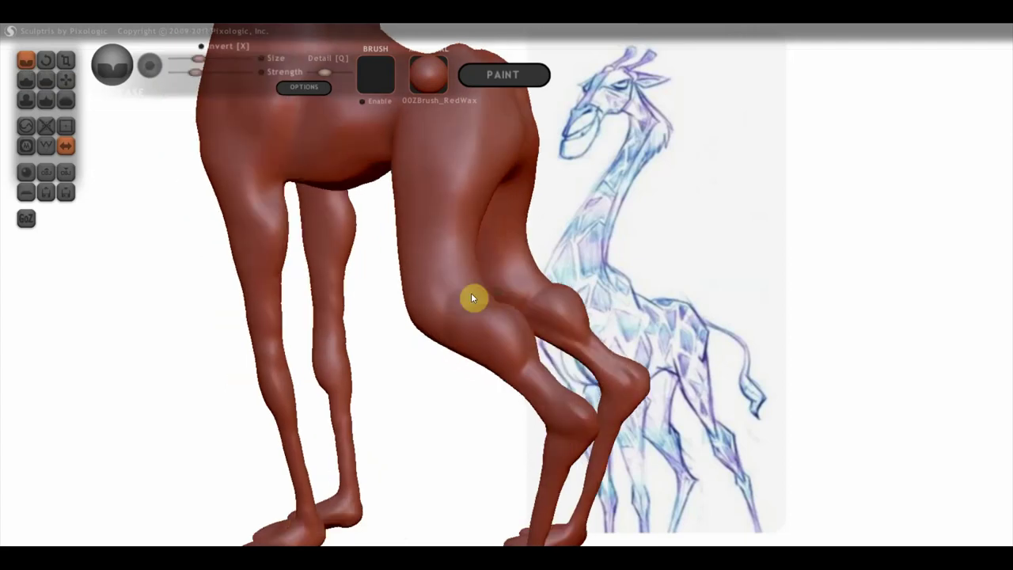
pyautogui.moveTo(473, 297); pyautogui.dragTo(467, 255, button='right')
pyautogui.click(46, 80)
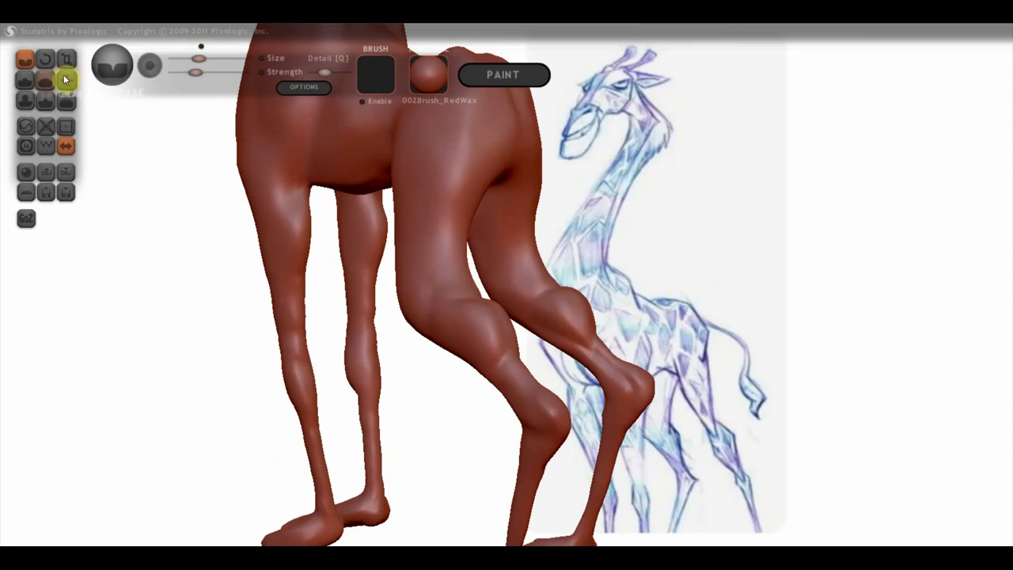
pyautogui.scroll(2, 403, 277)
pyautogui.moveTo(433, 306)
pyautogui.mouseDown(button='right')
pyautogui.moveTo(425, 312)
pyautogui.moveTo(417, 290)
pyautogui.mouseUp(button='right')
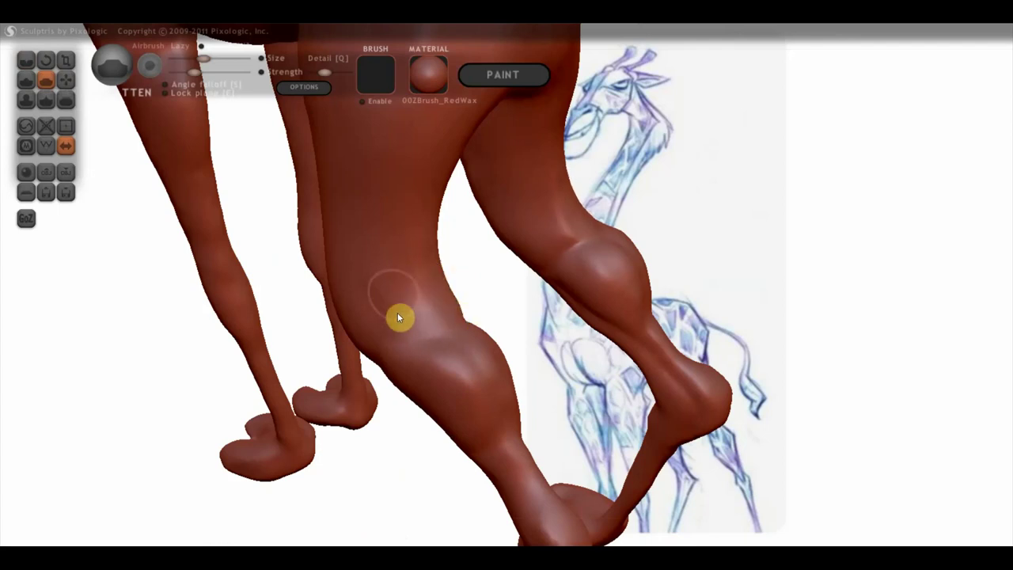
pyautogui.moveTo(439, 286)
pyautogui.mouseDown(button='right')
pyautogui.moveTo(328, 234)
pyautogui.moveTo(407, 235)
pyautogui.mouseUp(button='right')
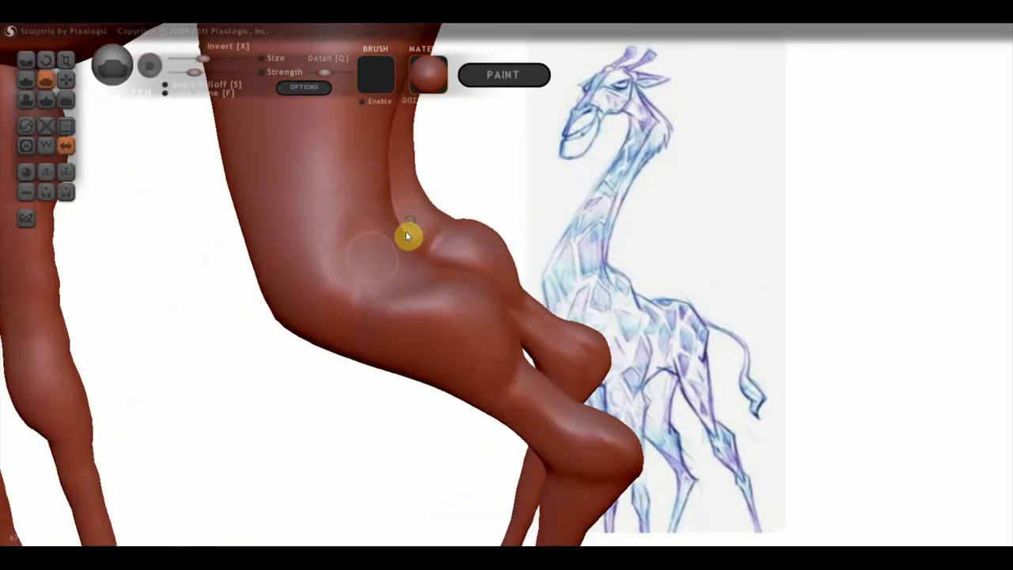
pyautogui.moveTo(389, 298); pyautogui.dragTo(424, 309, button='right')
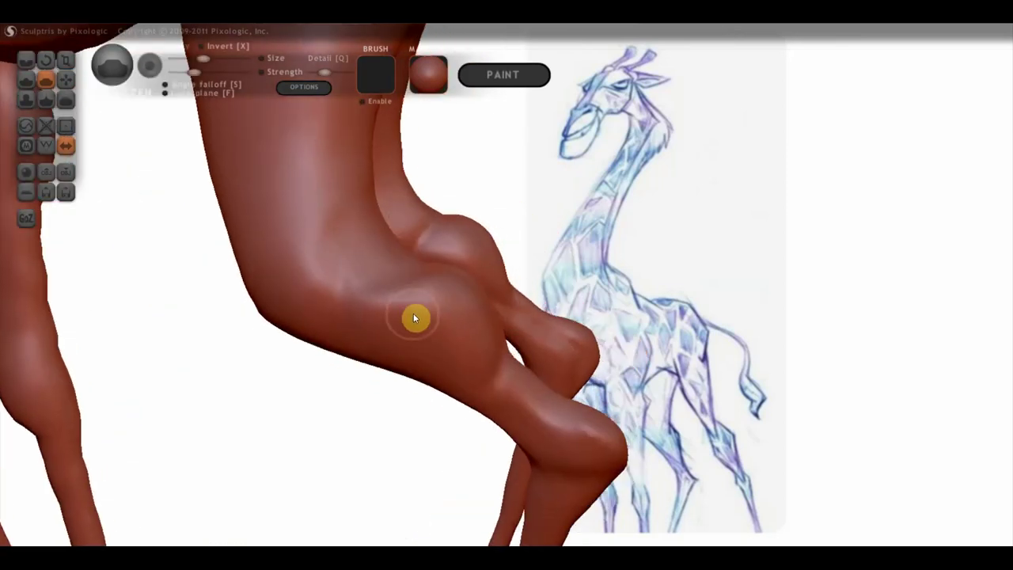
pyautogui.moveTo(382, 292); pyautogui.dragTo(396, 320, button='right')
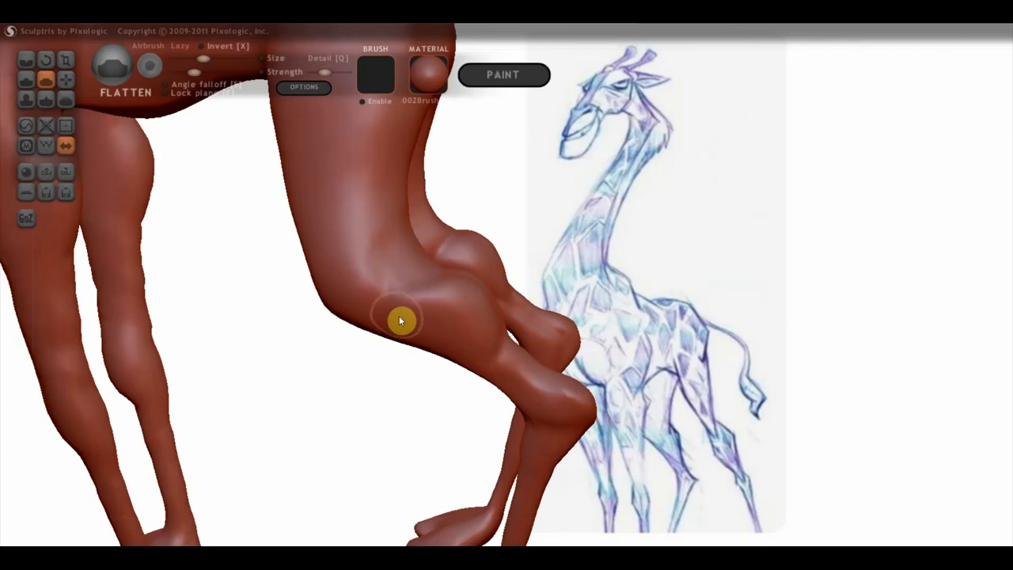
pyautogui.moveTo(479, 394)
pyautogui.mouseDown(button='right')
pyautogui.moveTo(490, 356)
pyautogui.moveTo(515, 357)
pyautogui.moveTo(508, 384)
pyautogui.moveTo(461, 448)
pyautogui.moveTo(429, 358)
pyautogui.mouseUp(button='right')
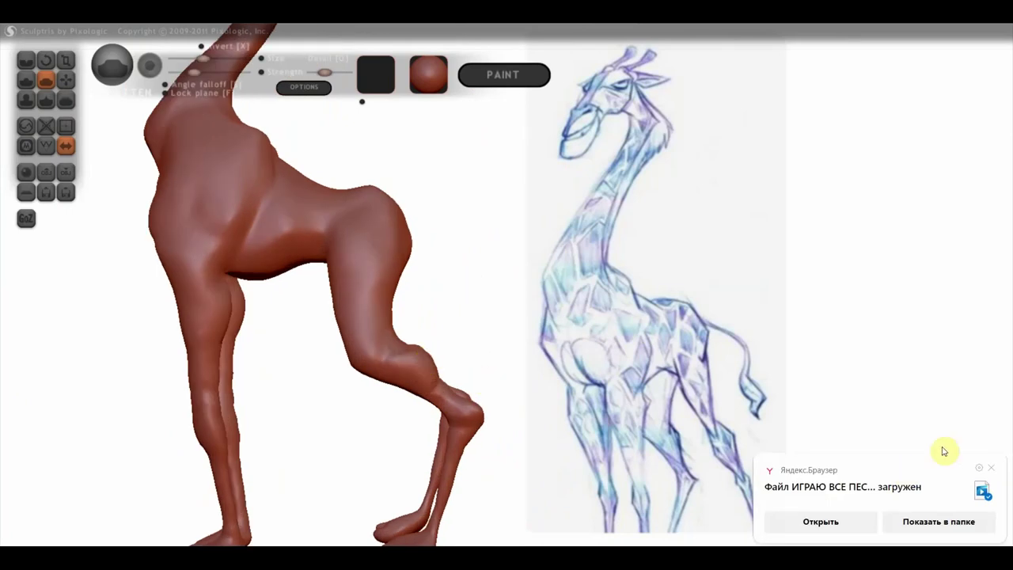
# Dismiss the Yandex download notice and flatten the hind leg's knee area
pyautogui.click(993, 471)
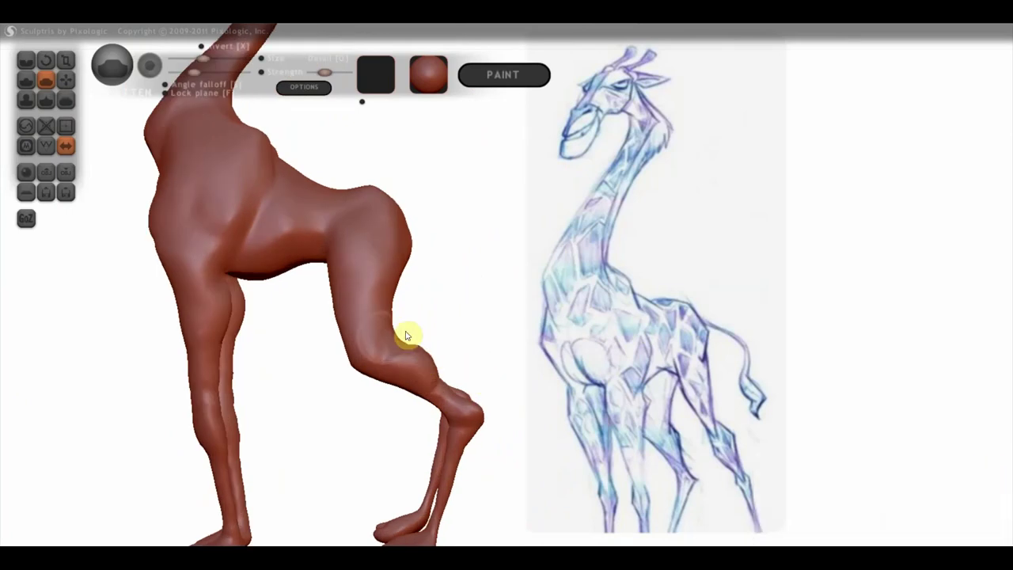
pyautogui.moveTo(355, 330); pyautogui.dragTo(497, 330, button='right')
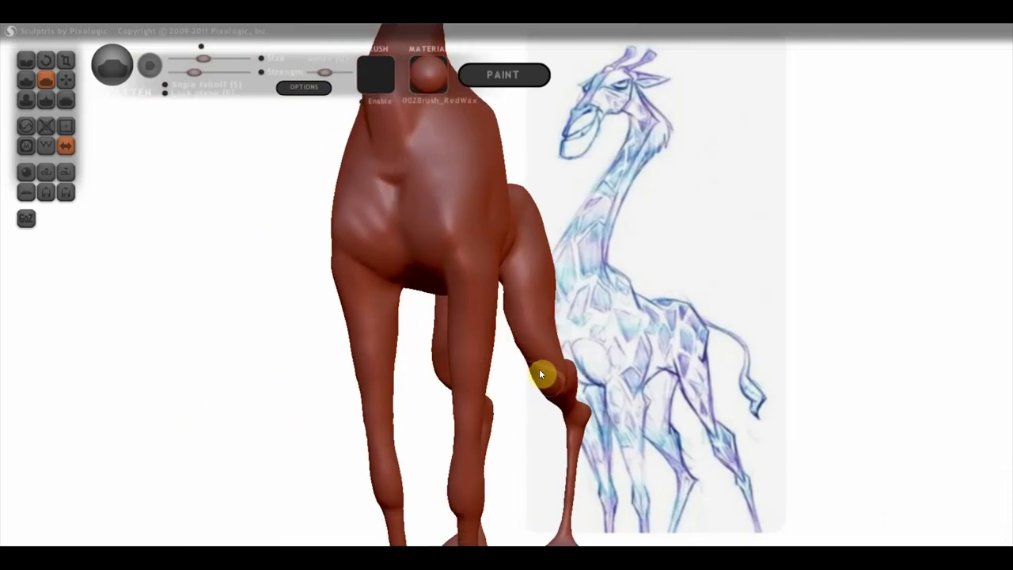
pyautogui.moveTo(558, 384); pyautogui.dragTo(562, 370)
pyautogui.moveTo(552, 395)
pyautogui.mouseDown(button='right')
pyautogui.moveTo(549, 384)
pyautogui.moveTo(484, 389)
pyautogui.moveTo(413, 370)
pyautogui.mouseUp(button='right')
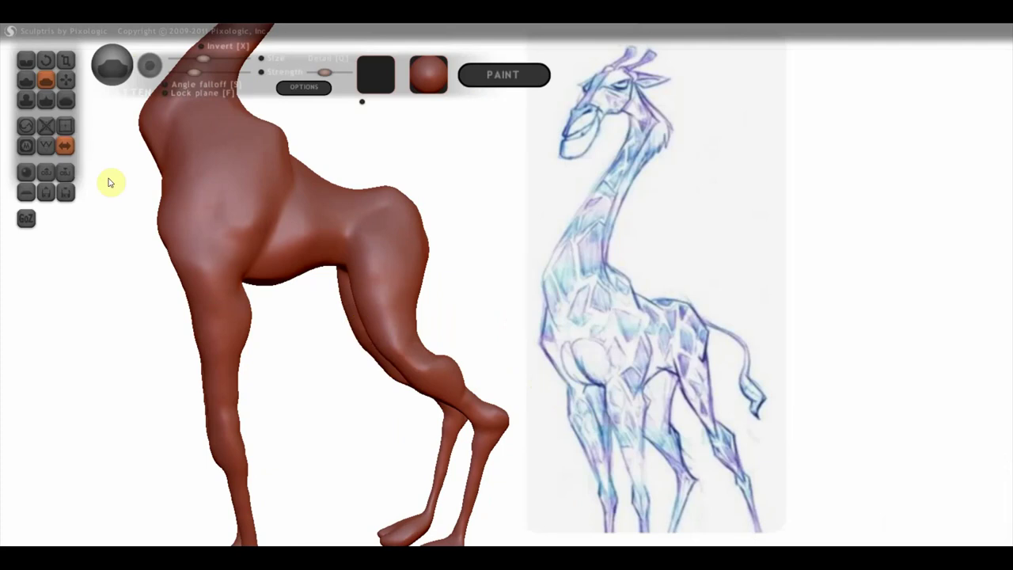
pyautogui.click(66, 80)
# From a rear, low view, pull in the outer knee edge of the hind legs symmetrically
pyautogui.scroll(3, 338, 388)
pyautogui.keyDown('alt'); pyautogui.moveTo(338, 388); pyautogui.dragTo(437, 372, button='right'); pyautogui.keyUp('alt')
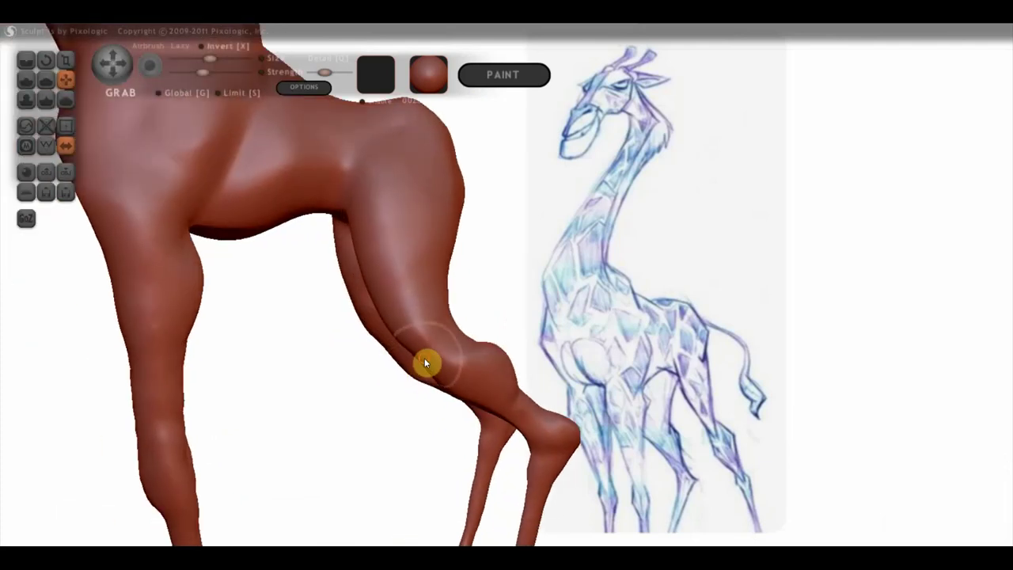
pyautogui.scroll(2, 422, 371)
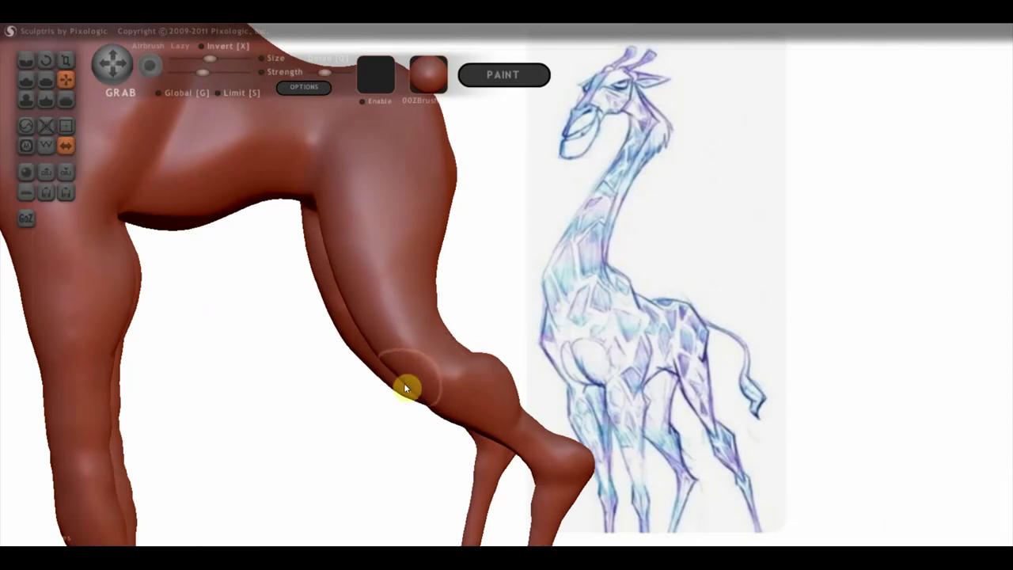
pyautogui.moveTo(402, 387)
pyautogui.mouseDown(button='right')
pyautogui.moveTo(352, 389)
pyautogui.moveTo(369, 362)
pyautogui.mouseUp(button='right')
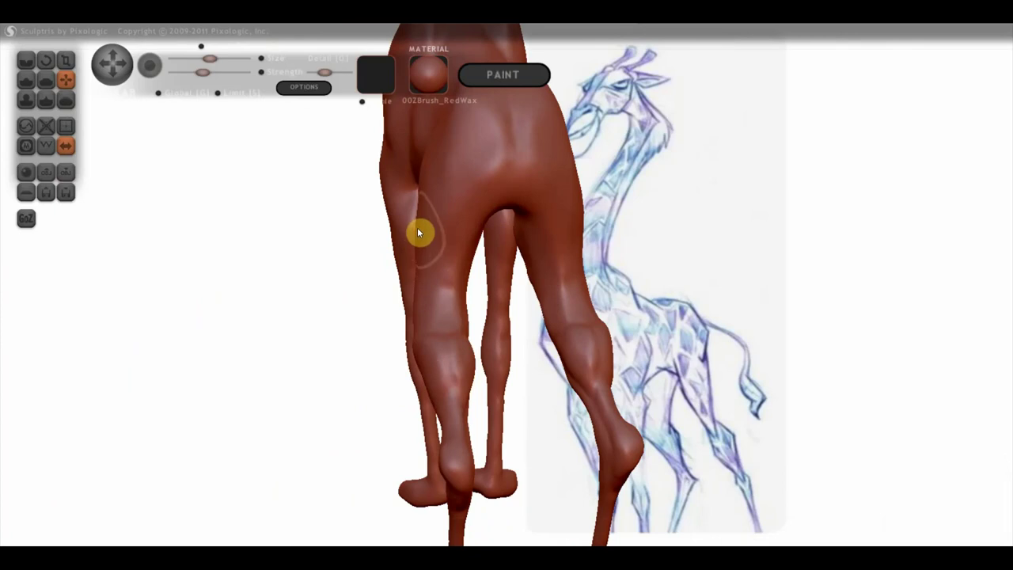
pyautogui.moveTo(452, 276); pyautogui.dragTo(444, 324, button='right')
pyautogui.scroll(2, 444, 320)
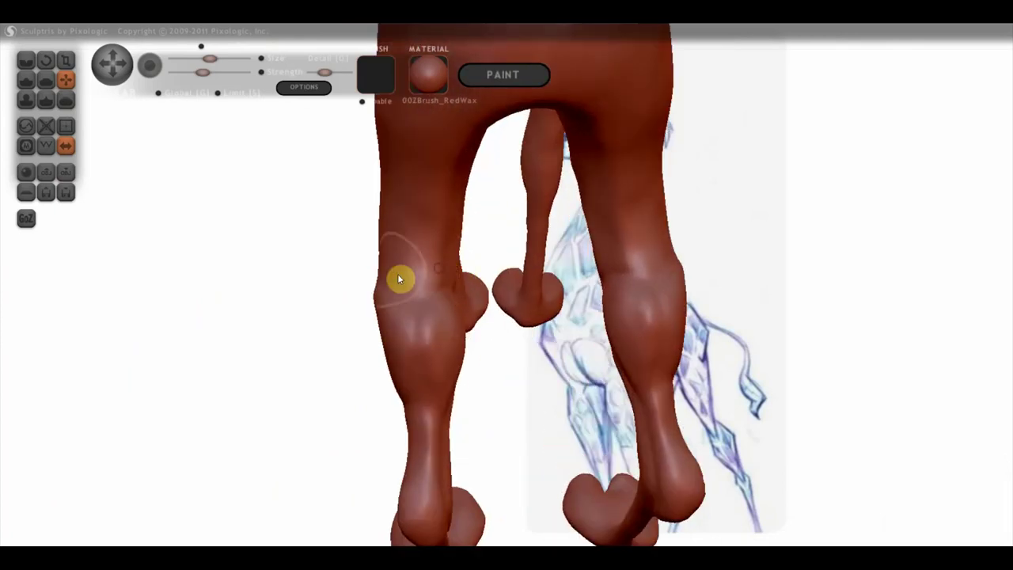
pyautogui.moveTo(380, 269)
pyautogui.mouseDown()
pyautogui.moveTo(404, 270)
pyautogui.moveTo(389, 238)
pyautogui.moveTo(403, 244)
pyautogui.moveTo(400, 277)
pyautogui.mouseUp()
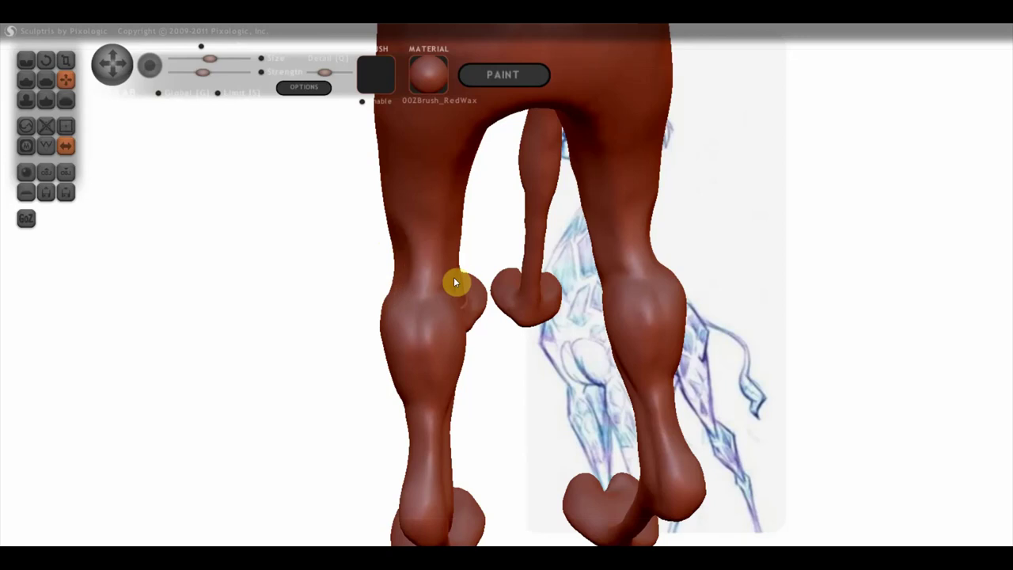
# Check both hind legs from the side, from below and from behind
pyautogui.moveTo(438, 273)
pyautogui.mouseDown(button='right')
pyautogui.moveTo(571, 275)
pyautogui.moveTo(617, 255)
pyautogui.mouseUp(button='right')
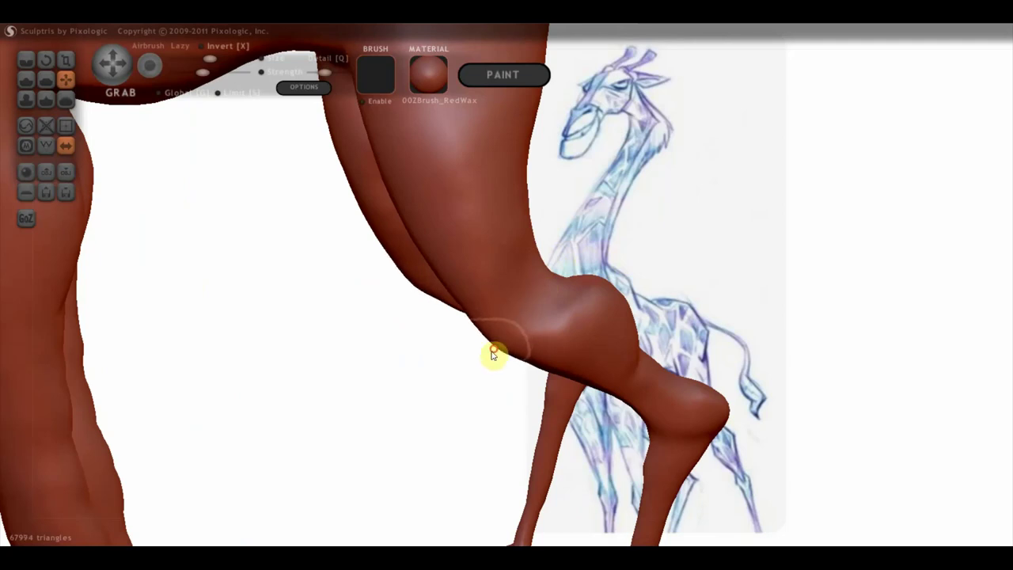
pyautogui.click(26, 60)
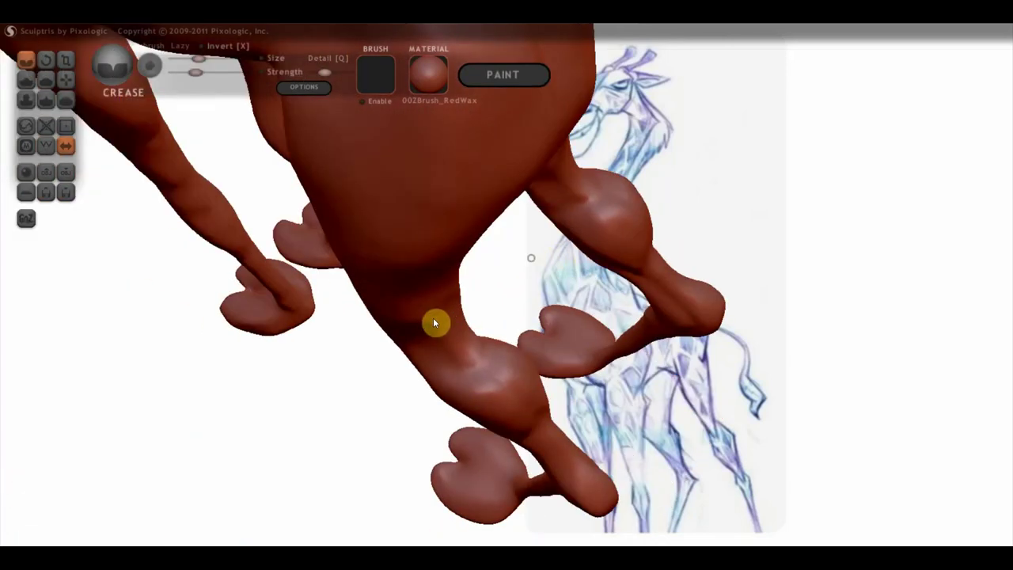
pyautogui.moveTo(433, 317); pyautogui.dragTo(468, 336, button='right')
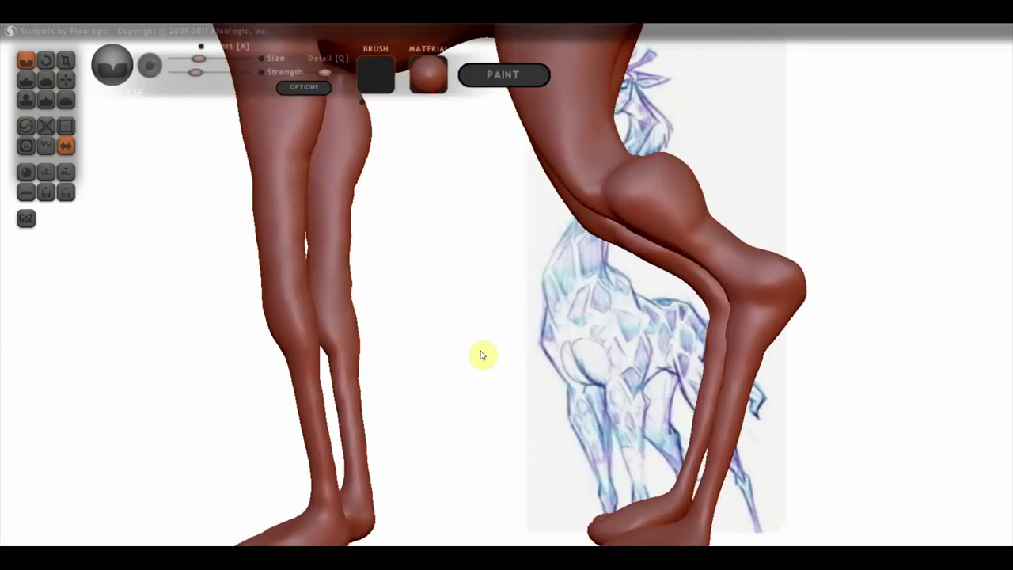
pyautogui.moveTo(480, 355)
pyautogui.mouseDown()
pyautogui.moveTo(379, 377)
pyautogui.moveTo(334, 403)
pyautogui.mouseUp()
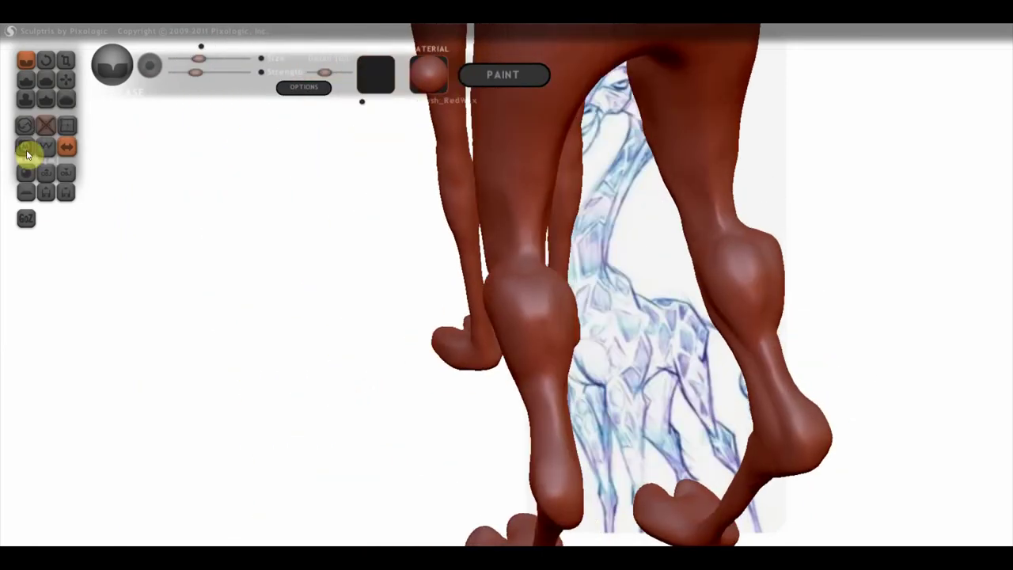
pyautogui.click(64, 82)
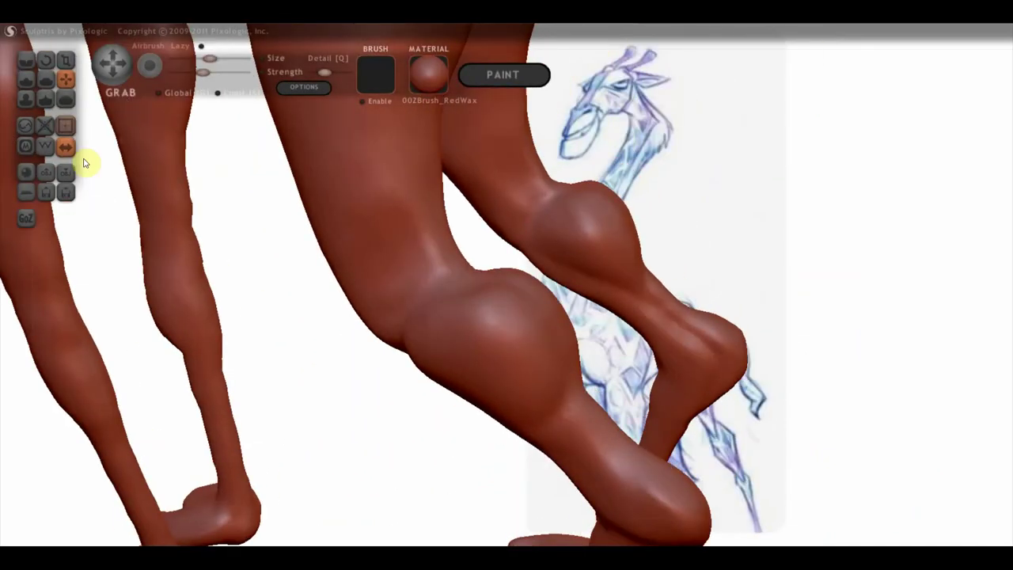
pyautogui.click(38, 82)
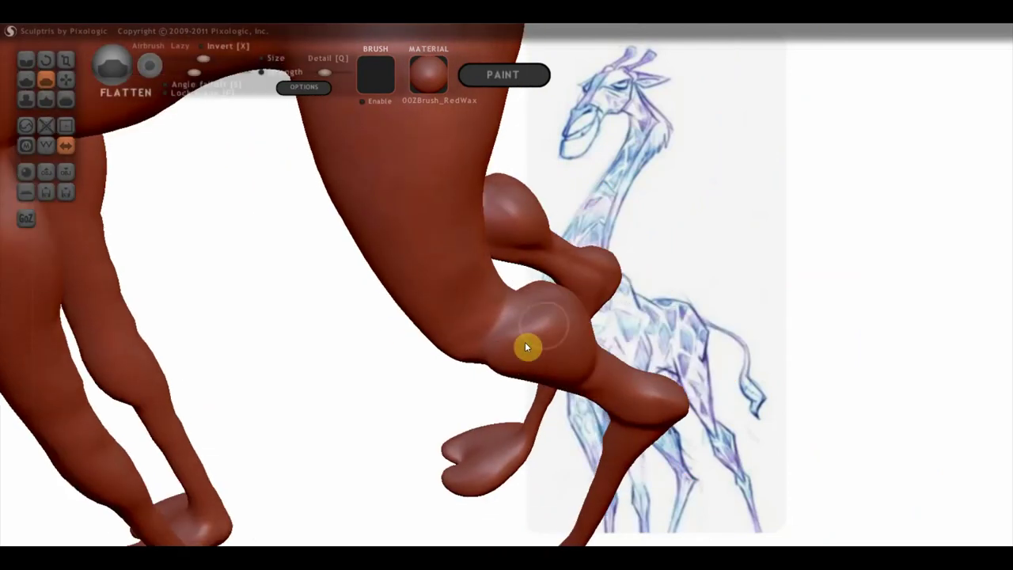
# Flatten the knee joint surface and orbit around to check the hind legs
pyautogui.moveTo(525, 337)
pyautogui.mouseDown()
pyautogui.moveTo(554, 317)
pyautogui.moveTo(525, 322)
pyautogui.moveTo(575, 316)
pyautogui.moveTo(558, 332)
pyautogui.moveTo(570, 328)
pyautogui.mouseUp()
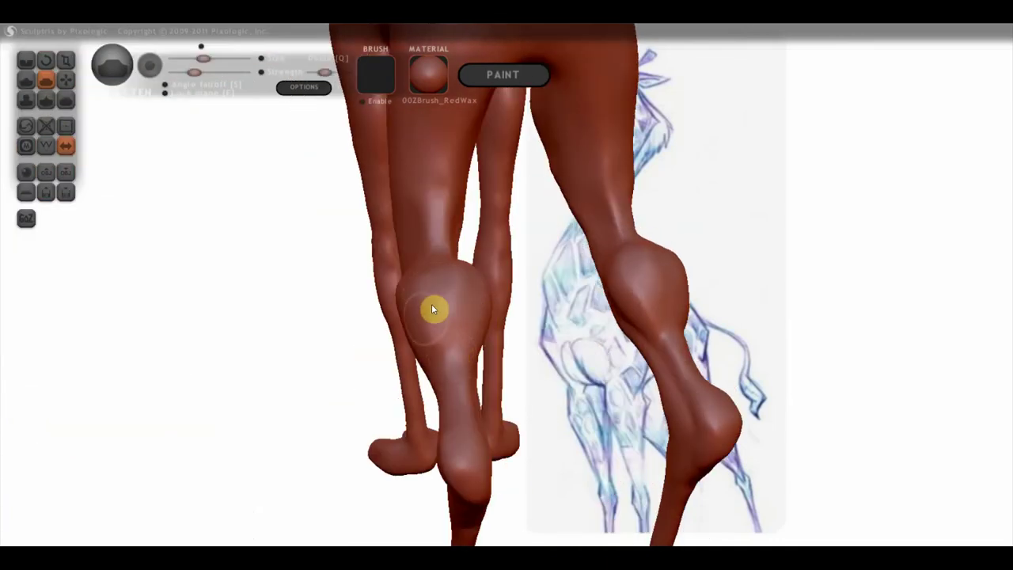
pyautogui.moveTo(459, 307)
pyautogui.mouseDown(button='right')
pyautogui.moveTo(463, 334)
pyautogui.moveTo(357, 329)
pyautogui.moveTo(477, 273)
pyautogui.mouseUp(button='right')
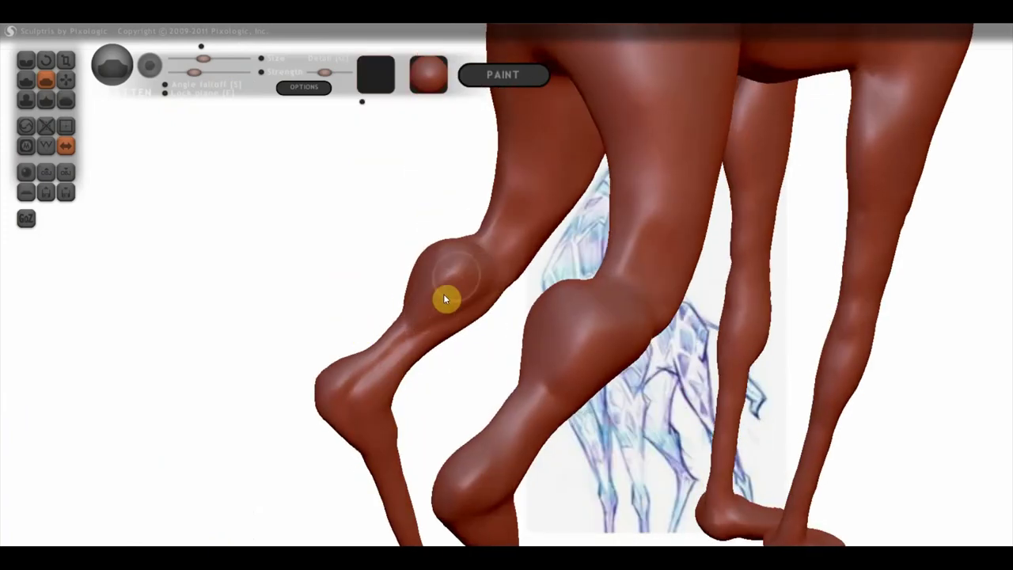
pyautogui.moveTo(441, 306)
pyautogui.mouseDown(button='right')
pyautogui.moveTo(475, 309)
pyautogui.moveTo(321, 290)
pyautogui.moveTo(321, 307)
pyautogui.moveTo(478, 357)
pyautogui.moveTo(583, 357)
pyautogui.moveTo(603, 346)
pyautogui.moveTo(606, 362)
pyautogui.moveTo(525, 361)
pyautogui.mouseUp(button='right')
pyautogui.moveTo(508, 312); pyautogui.dragTo(606, 289, button='right')
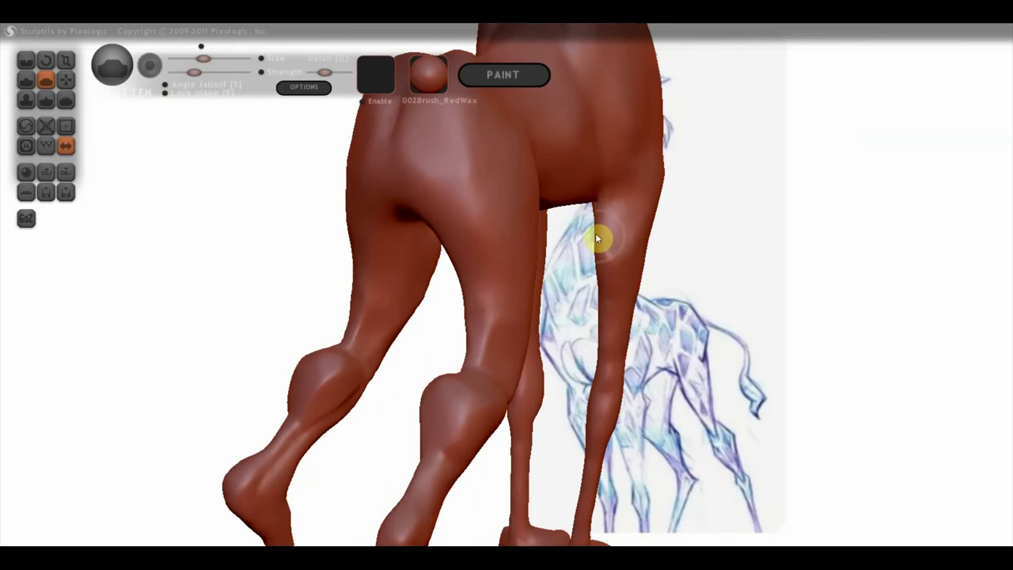
pyautogui.moveTo(595, 233)
pyautogui.mouseDown(button='right')
pyautogui.moveTo(482, 251)
pyautogui.moveTo(556, 214)
pyautogui.mouseUp(button='right')
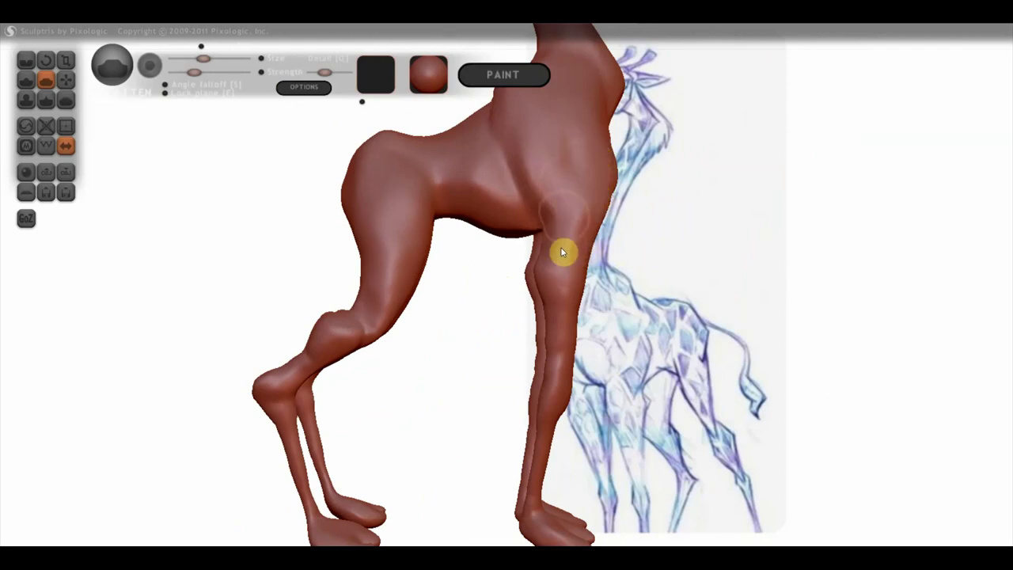
pyautogui.moveTo(567, 265)
pyautogui.mouseDown(button='middle')
pyautogui.moveTo(515, 287)
pyautogui.moveTo(470, 286)
pyautogui.mouseUp(button='middle')
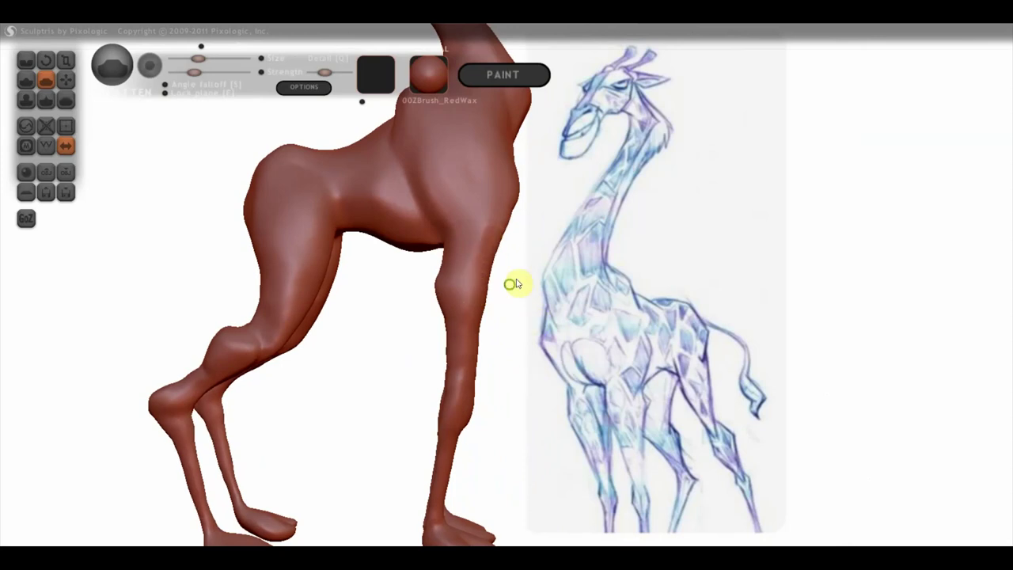
# Enlarge the brush and reshape both front legs with symmetric strokes
pyautogui.scroll(-2, 506, 281)
pyautogui.scroll(-2, 500, 278)
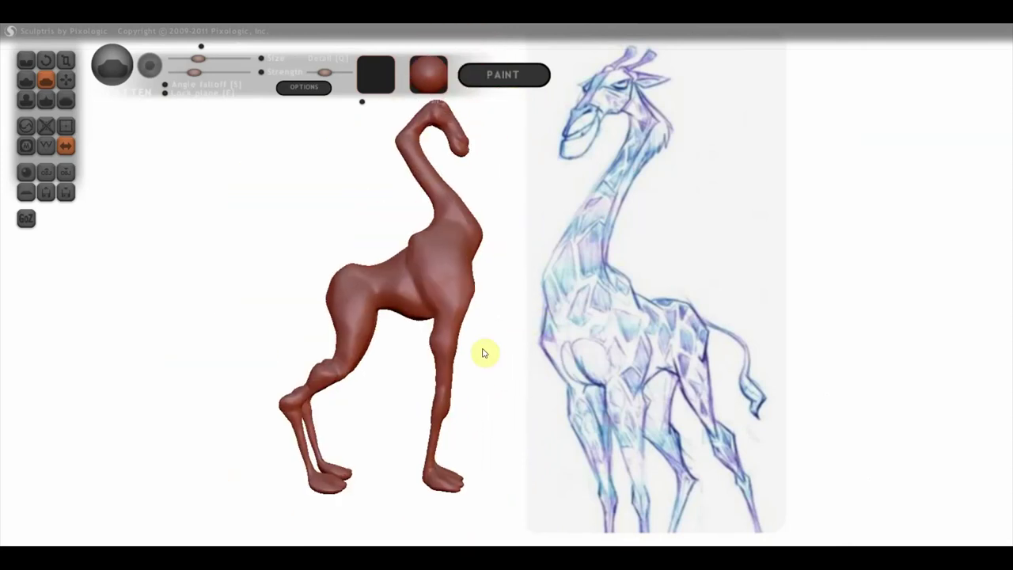
pyautogui.scroll(2, 481, 350)
pyautogui.scroll(2, 479, 294)
pyautogui.scroll(2, 480, 295)
pyautogui.scroll(2, 480, 293)
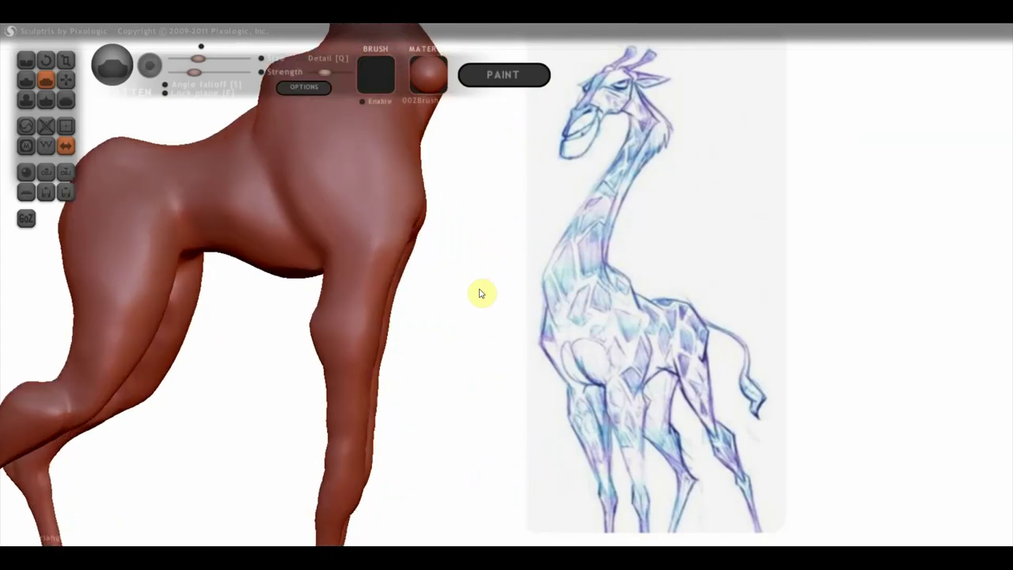
pyautogui.moveTo(582, 202)
pyautogui.mouseDown()
pyautogui.moveTo(561, 232)
pyautogui.moveTo(504, 244)
pyautogui.moveTo(617, 232)
pyautogui.mouseUp()
pyautogui.moveTo(504, 336); pyautogui.dragTo(522, 321)
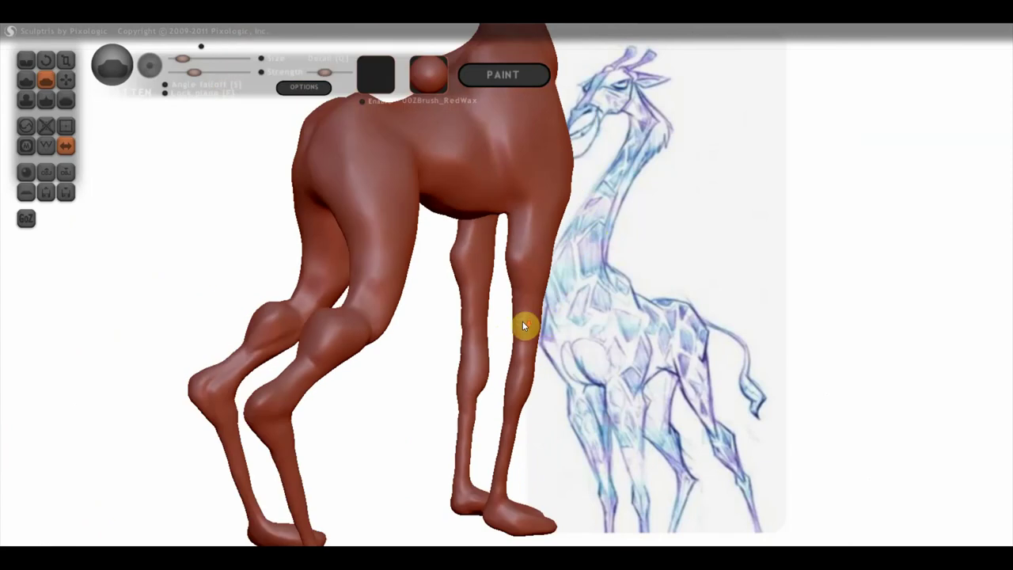
pyautogui.moveTo(182, 59); pyautogui.dragTo(198, 59)
pyautogui.moveTo(519, 328)
pyautogui.mouseDown()
pyautogui.moveTo(516, 344)
pyautogui.moveTo(528, 308)
pyautogui.mouseUp()
pyautogui.moveTo(528, 348)
pyautogui.mouseDown()
pyautogui.moveTo(520, 334)
pyautogui.moveTo(515, 344)
pyautogui.moveTo(514, 264)
pyautogui.mouseUp()
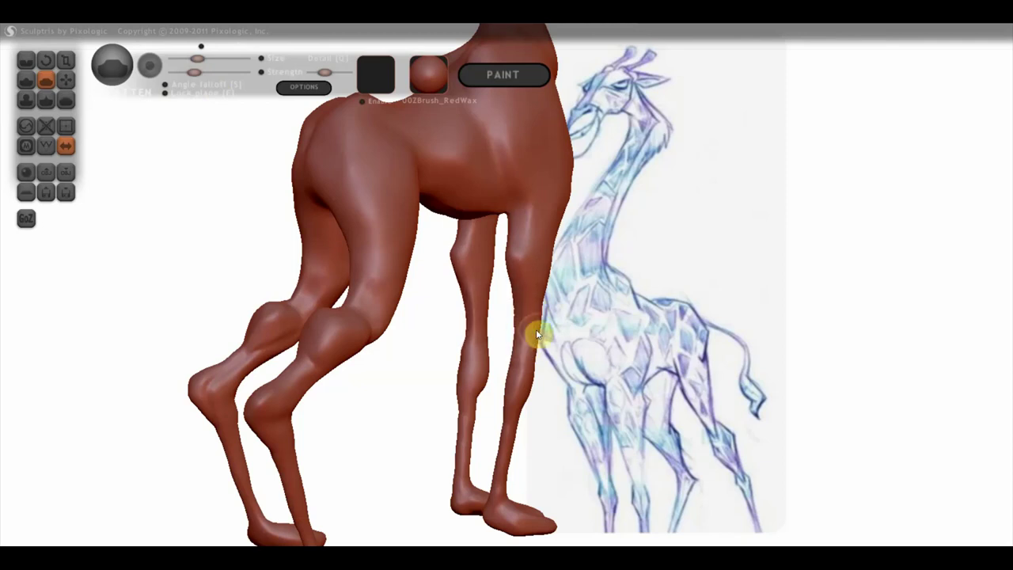
# Sculpt along the front leg again and review it from front, three-quarter and side views
pyautogui.moveTo(535, 329)
pyautogui.mouseDown()
pyautogui.moveTo(413, 328)
pyautogui.moveTo(420, 335)
pyautogui.mouseUp()
pyautogui.moveTo(576, 316); pyautogui.dragTo(601, 251)
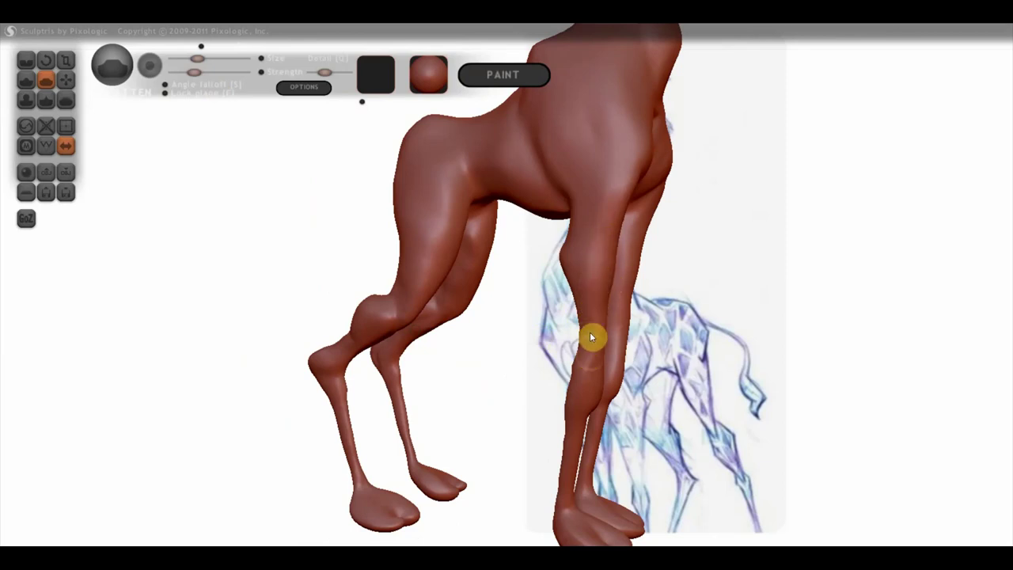
pyautogui.moveTo(581, 357); pyautogui.dragTo(448, 343)
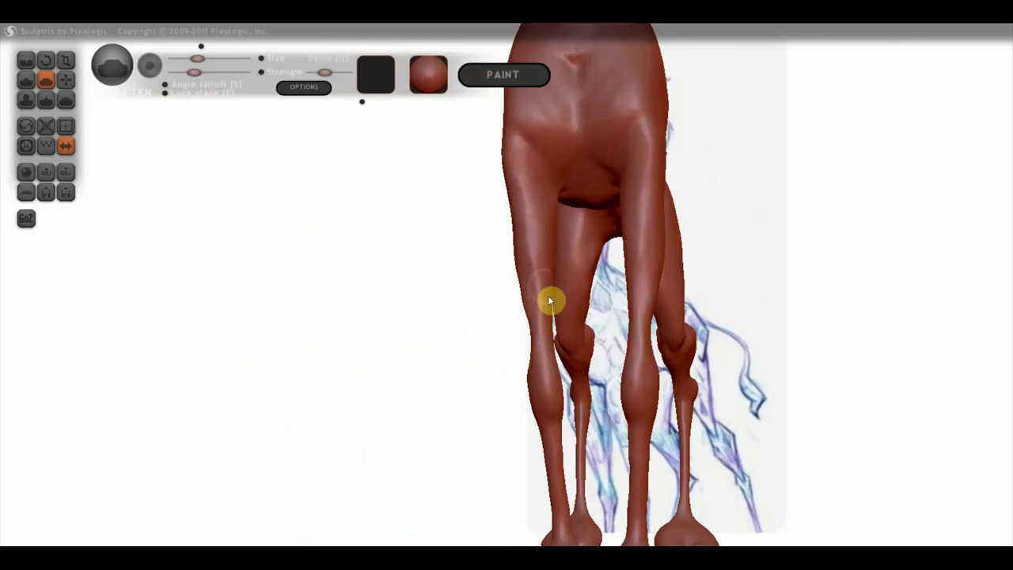
pyautogui.moveTo(538, 324); pyautogui.dragTo(487, 346)
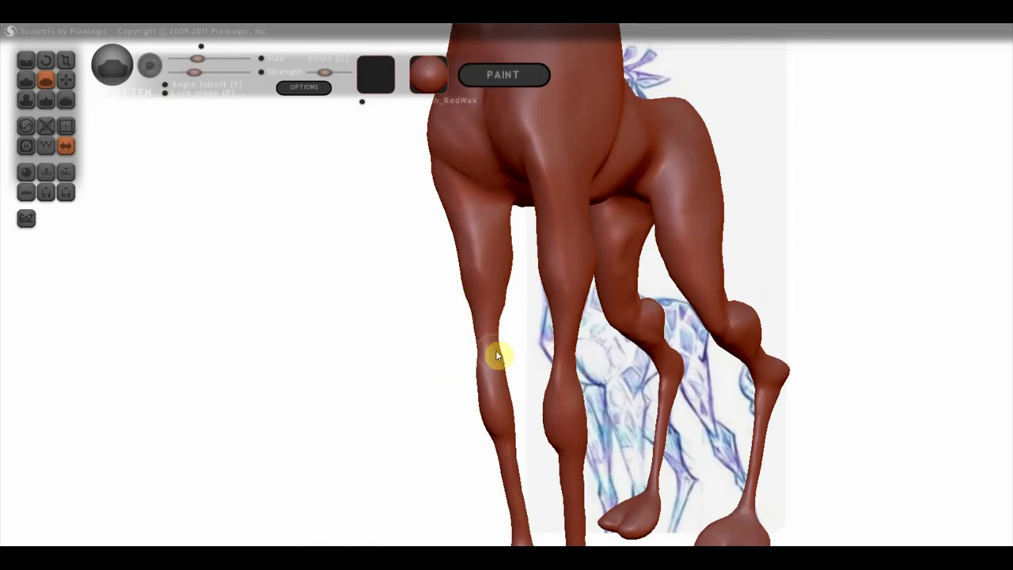
pyautogui.moveTo(491, 361)
pyautogui.mouseDown(button='right')
pyautogui.moveTo(735, 357)
pyautogui.moveTo(673, 339)
pyautogui.mouseUp(button='right')
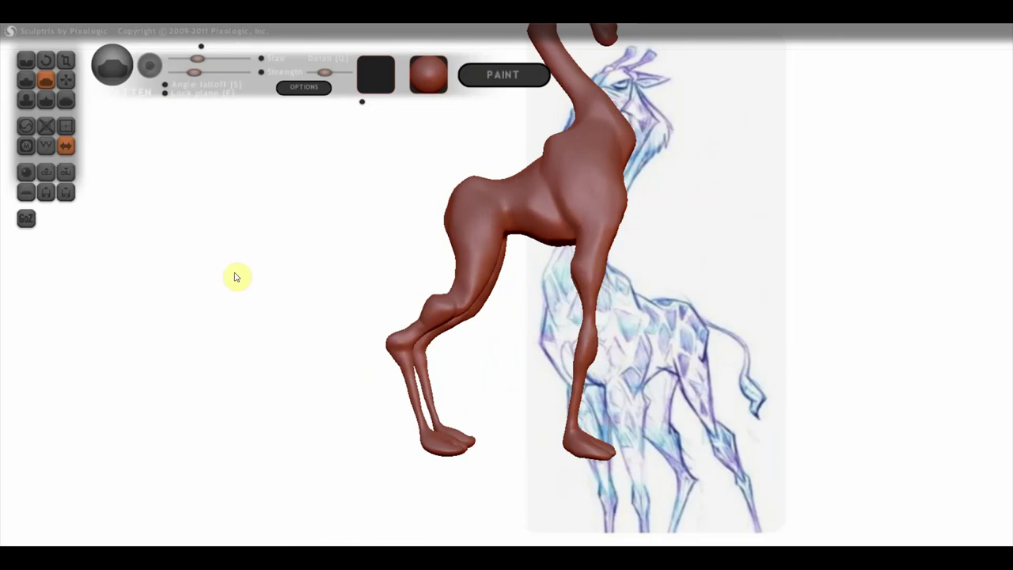
pyautogui.click(66, 80)
# With Grab active, zoom and swing around the hind legs, viewing them from side and front
pyautogui.scroll(3, 538, 282)
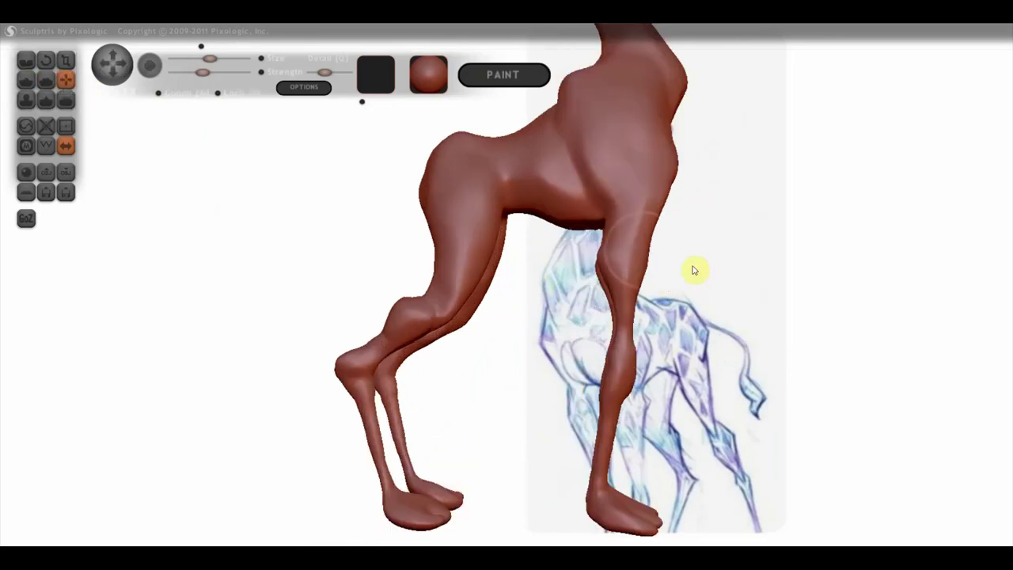
pyautogui.moveTo(653, 235)
pyautogui.mouseDown(button='right')
pyautogui.moveTo(666, 241)
pyautogui.moveTo(606, 242)
pyautogui.moveTo(603, 260)
pyautogui.mouseUp(button='right')
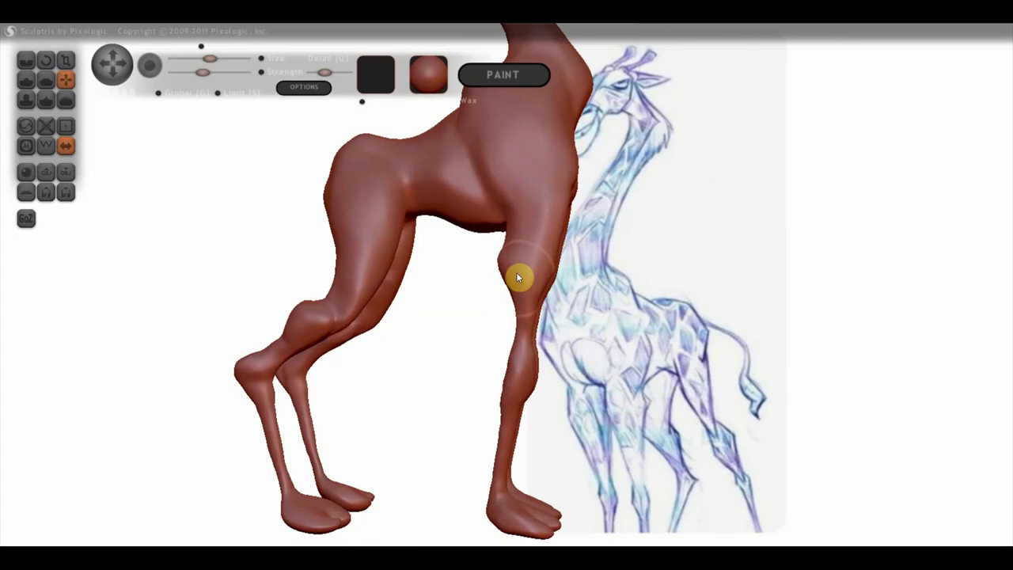
pyautogui.scroll(2, 508, 297)
pyautogui.scroll(3, 505, 304)
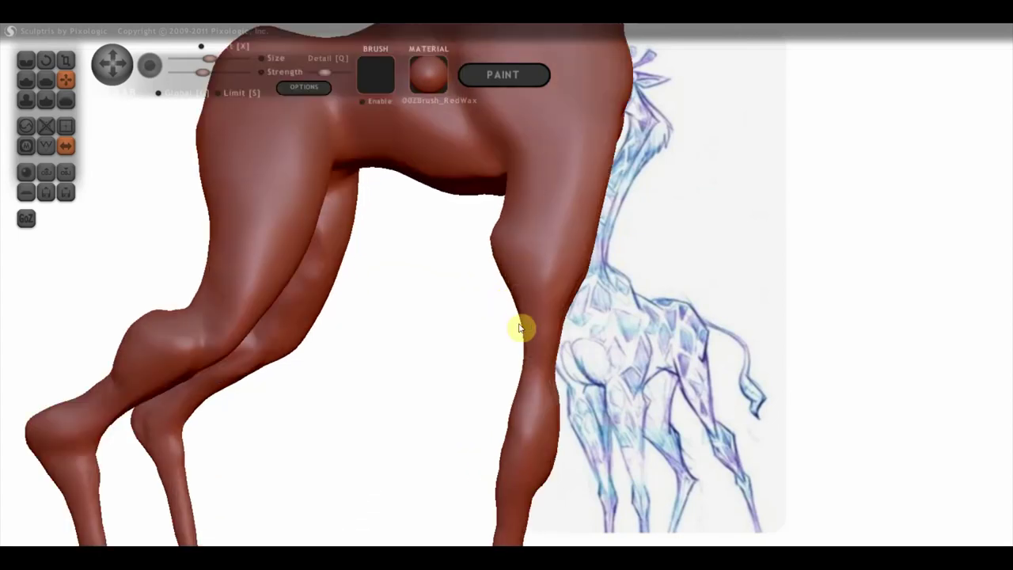
pyautogui.moveTo(407, 224); pyautogui.dragTo(522, 327)
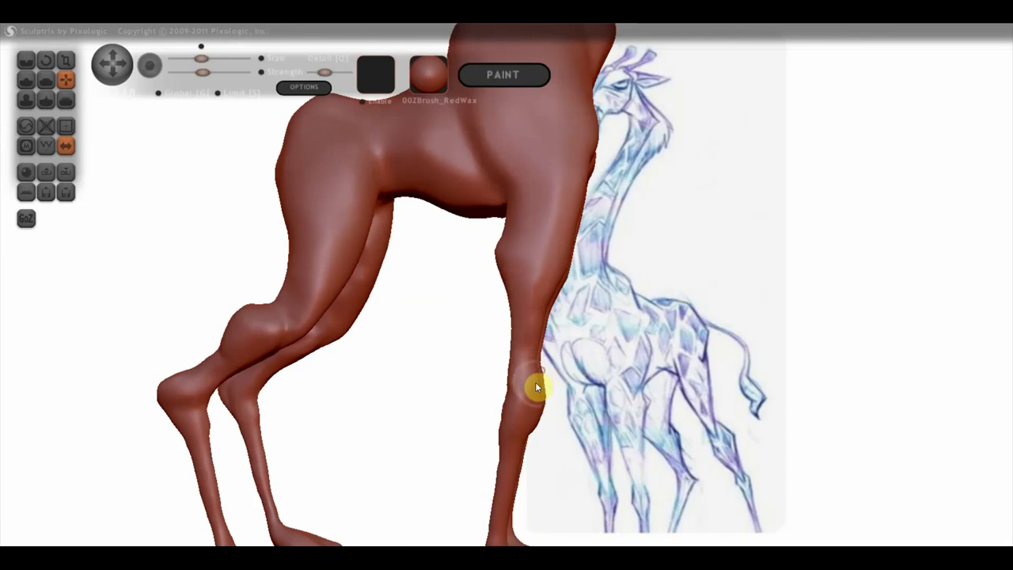
pyautogui.moveTo(541, 423)
pyautogui.mouseDown()
pyautogui.moveTo(549, 373)
pyautogui.moveTo(508, 361)
pyautogui.moveTo(385, 361)
pyautogui.moveTo(424, 358)
pyautogui.mouseUp()
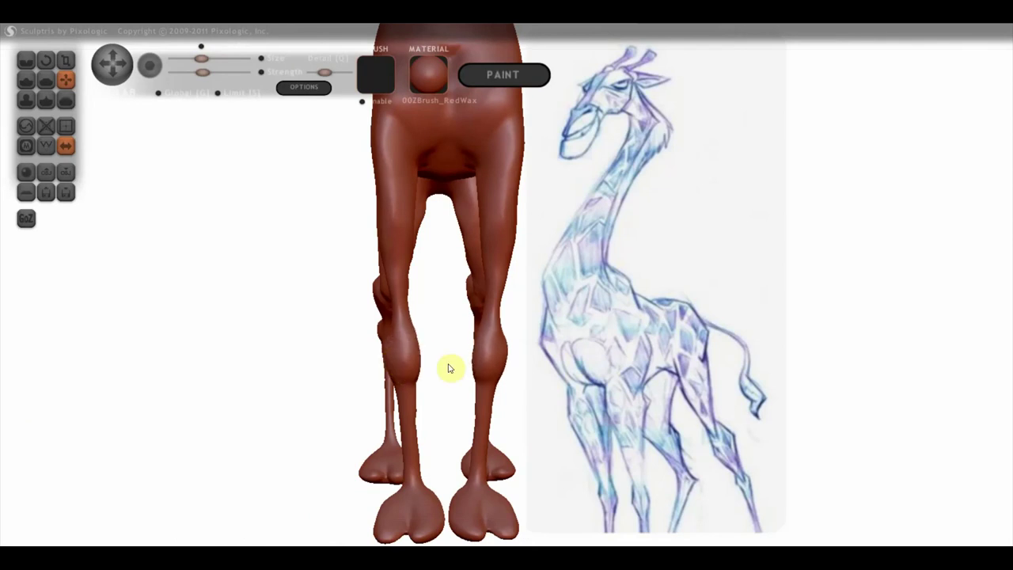
pyautogui.scroll(-3, 445, 271)
pyautogui.scroll(3, 428, 316)
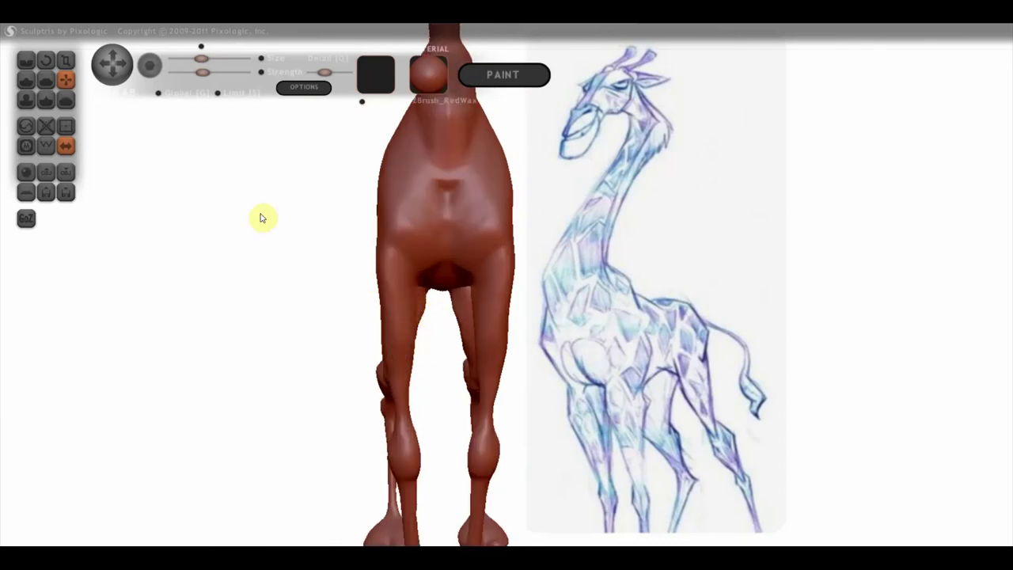
pyautogui.click(53, 78)
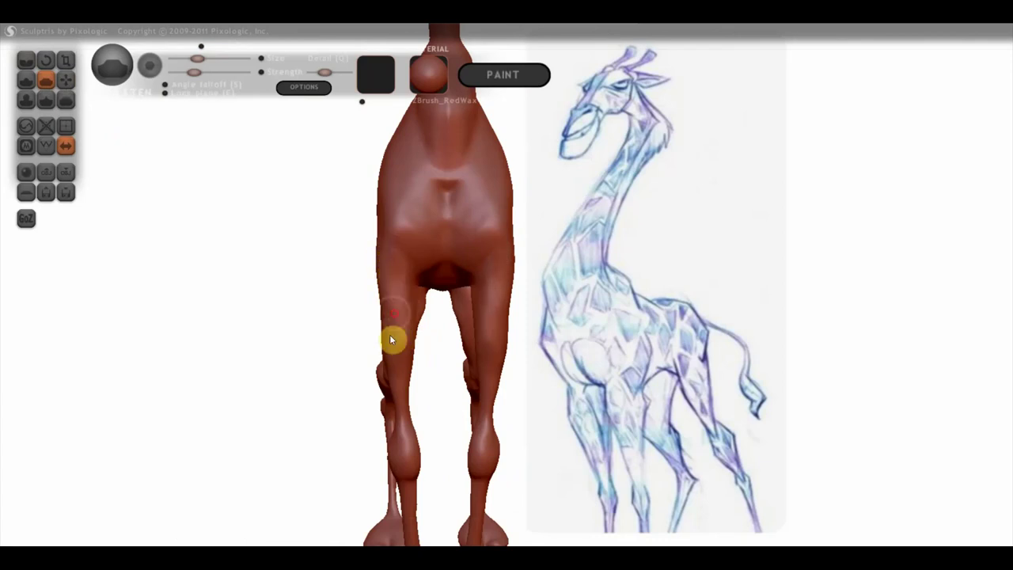
# Smooth down the surface of the giraffe's front leg
pyautogui.moveTo(389, 339); pyautogui.dragTo(450, 330, button='right')
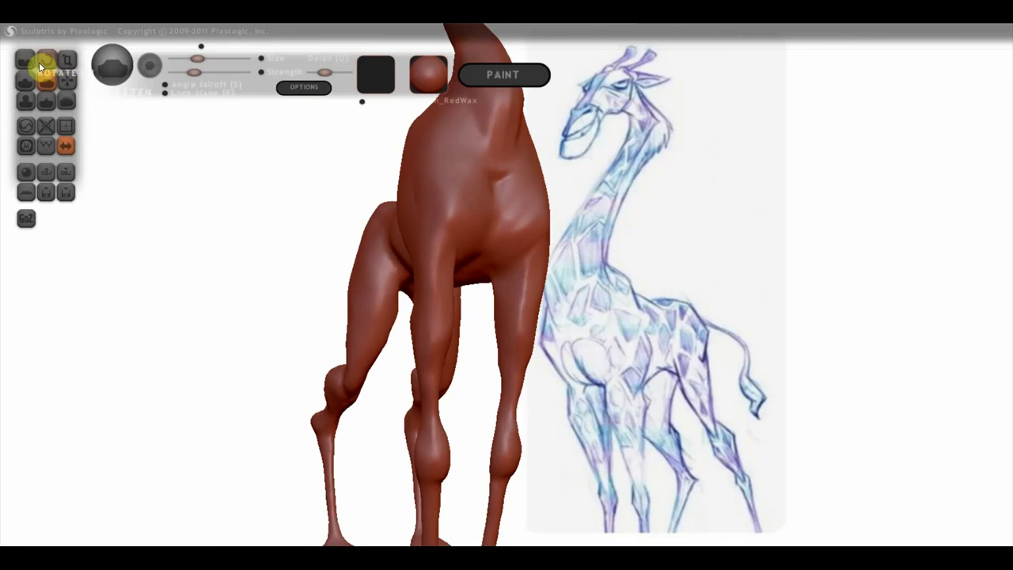
pyautogui.click(26, 80)
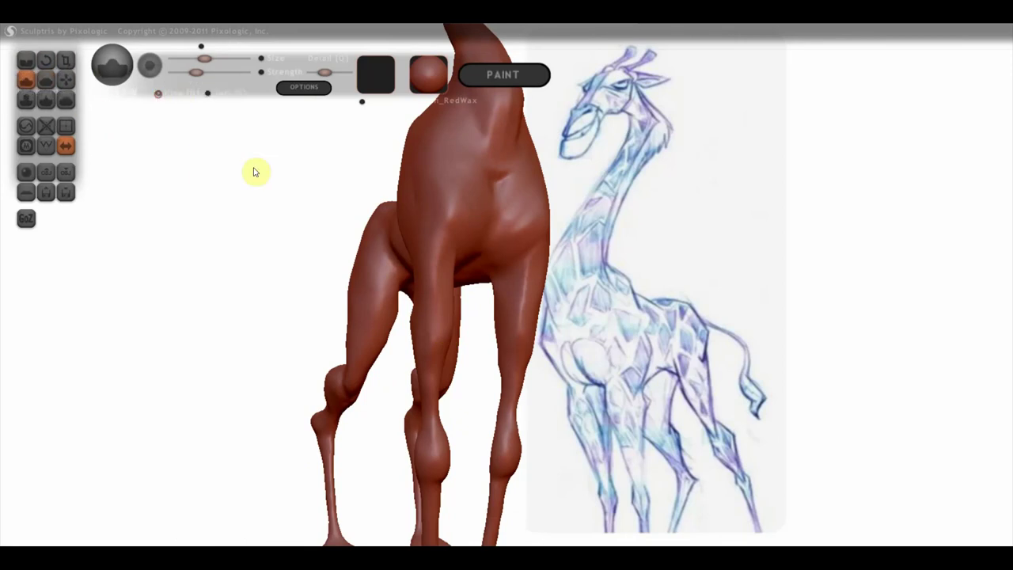
pyautogui.scroll(3, 405, 263)
pyautogui.moveTo(382, 228); pyautogui.dragTo(376, 318)
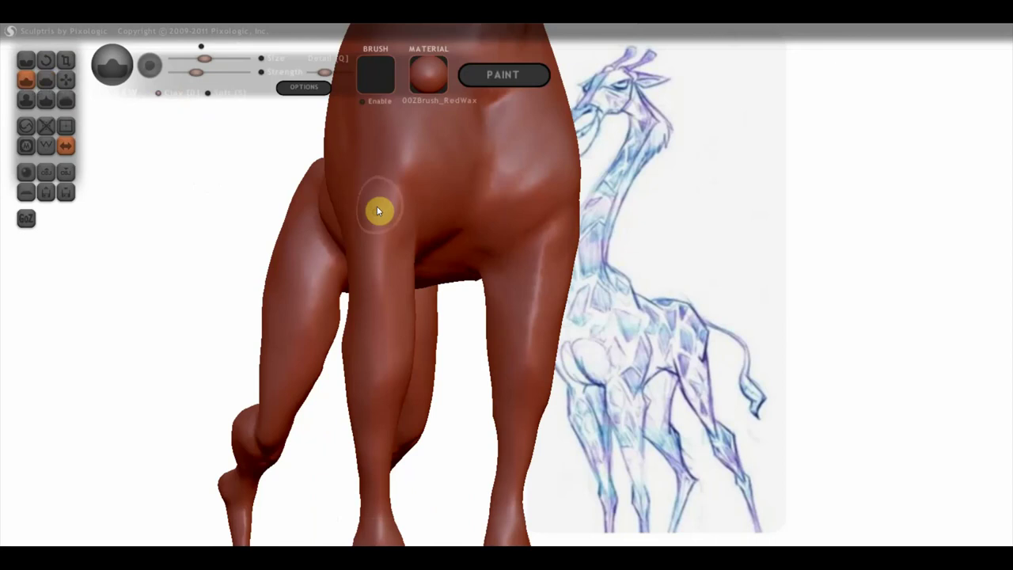
pyautogui.moveTo(376, 318)
pyautogui.mouseDown(button='right')
pyautogui.moveTo(391, 339)
pyautogui.moveTo(401, 260)
pyautogui.mouseUp(button='right')
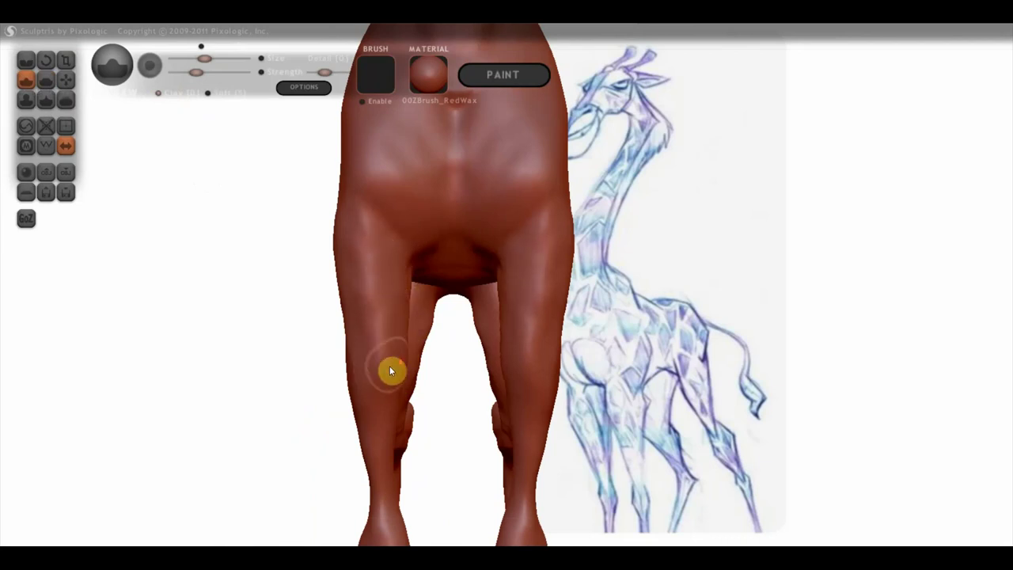
pyautogui.scroll(-2, 391, 367)
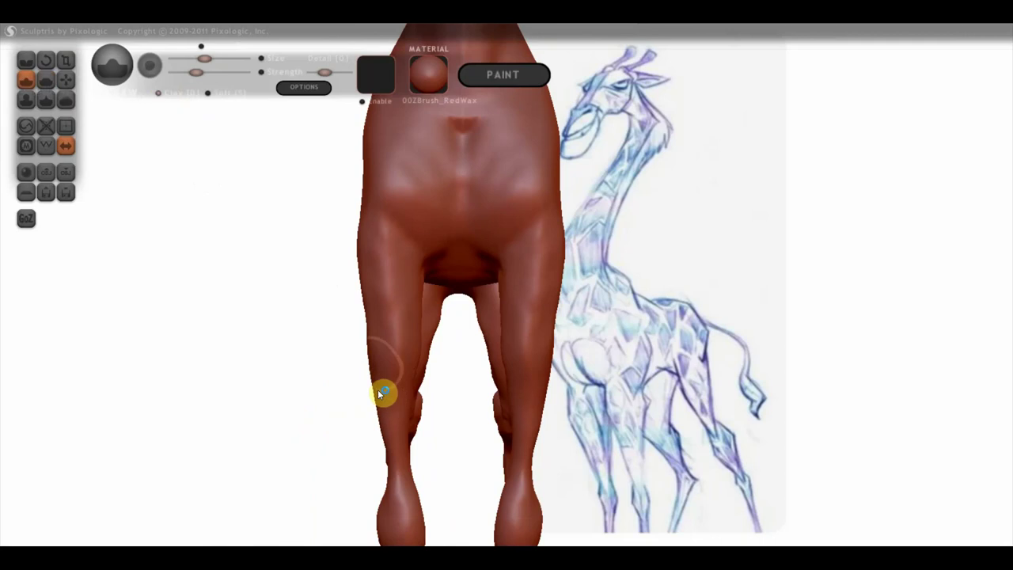
# Smooth the crease across the chest where the neck meets the body
pyautogui.moveTo(393, 332)
pyautogui.mouseDown(button='right')
pyautogui.moveTo(375, 339)
pyautogui.moveTo(462, 284)
pyautogui.mouseUp(button='right')
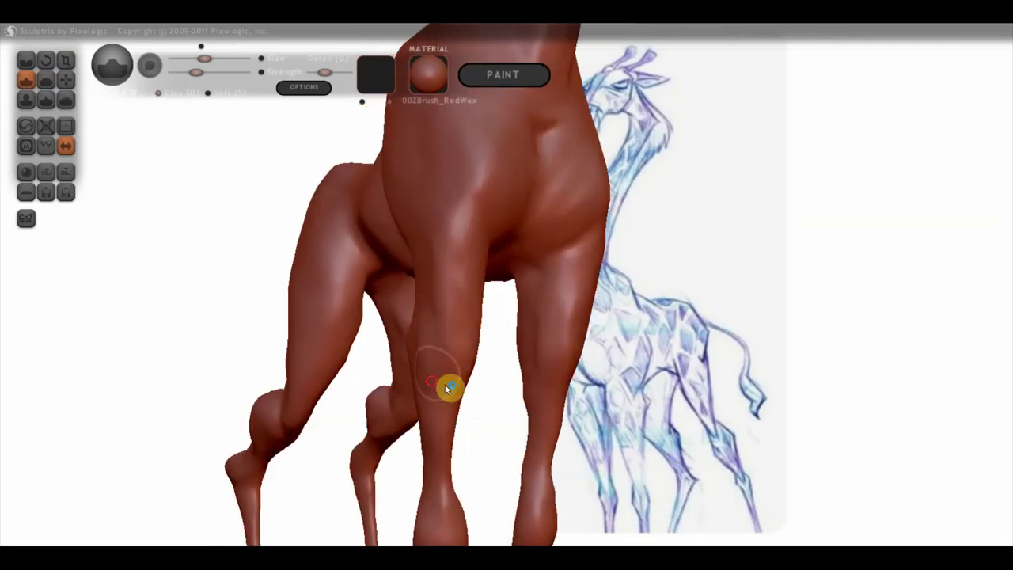
pyautogui.moveTo(452, 324); pyautogui.dragTo(481, 235, button='right')
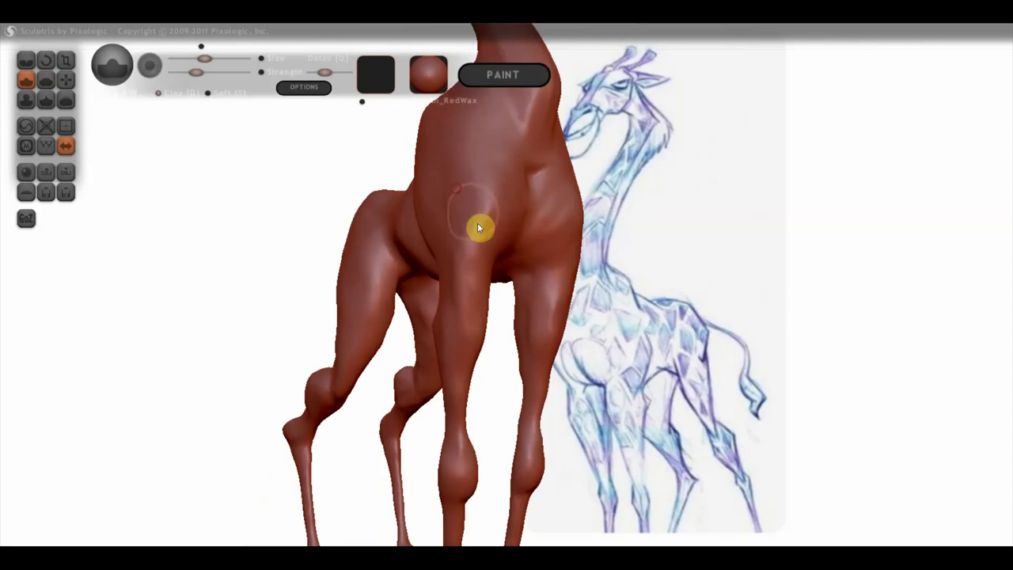
pyautogui.moveTo(430, 162)
pyautogui.mouseDown()
pyautogui.moveTo(468, 161)
pyautogui.moveTo(493, 198)
pyautogui.moveTo(475, 320)
pyautogui.mouseUp()
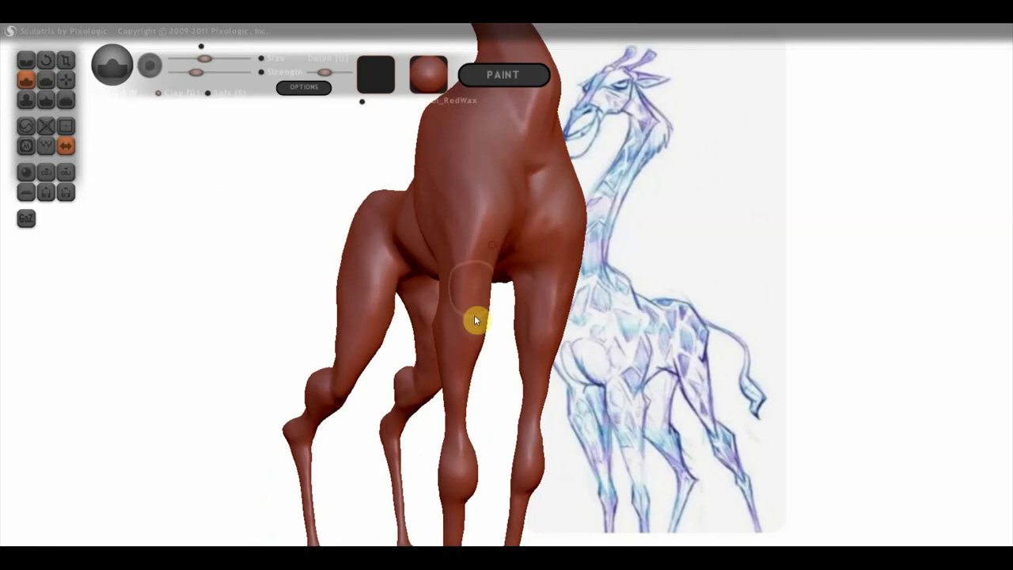
pyautogui.moveTo(518, 310)
pyautogui.mouseDown(button='right')
pyautogui.moveTo(508, 251)
pyautogui.moveTo(499, 400)
pyautogui.moveTo(486, 381)
pyautogui.mouseUp(button='right')
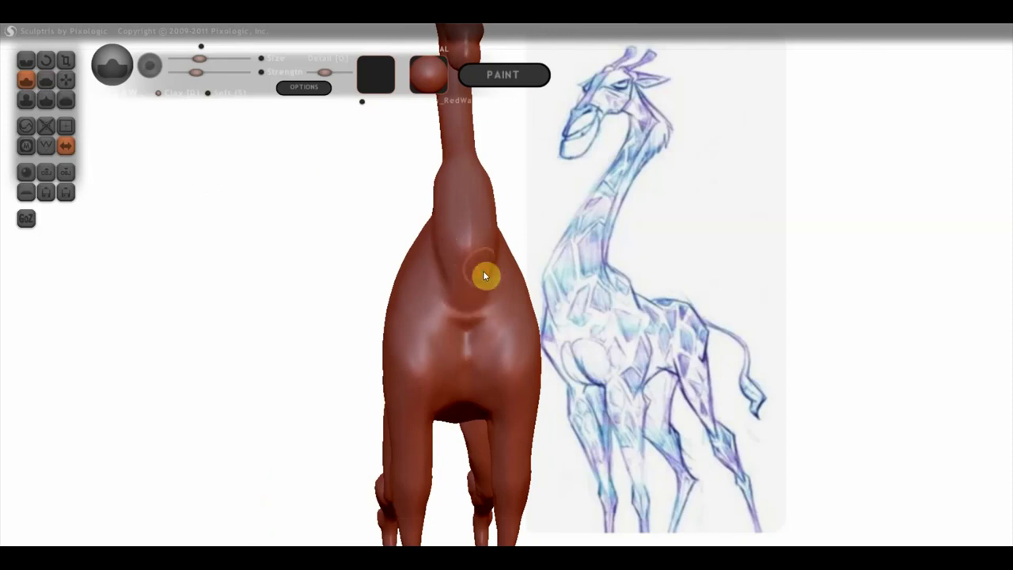
pyautogui.moveTo(484, 208); pyautogui.dragTo(432, 224, button='right')
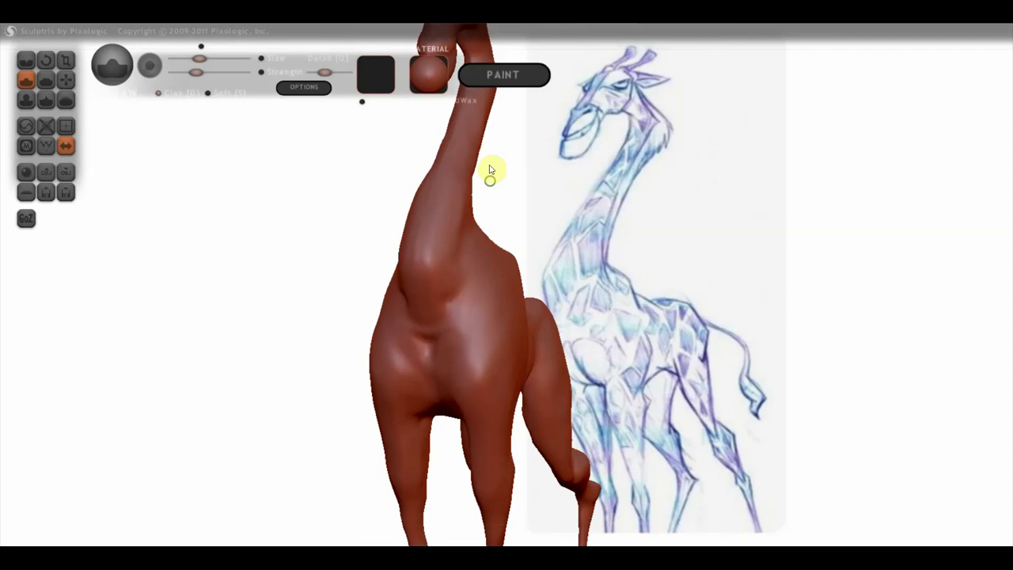
pyautogui.moveTo(490, 169); pyautogui.dragTo(464, 293, button='right')
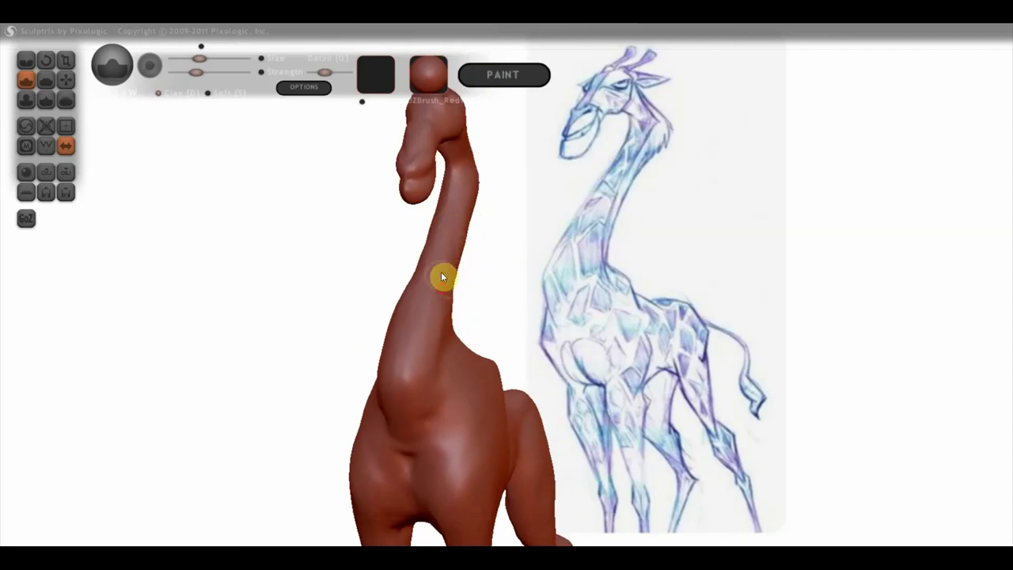
# Smooth the upper neck below the head in two strokes, then frame the head
pyautogui.moveTo(464, 193)
pyautogui.mouseDown()
pyautogui.moveTo(456, 267)
pyautogui.moveTo(470, 181)
pyautogui.moveTo(461, 272)
pyautogui.moveTo(474, 255)
pyautogui.moveTo(472, 181)
pyautogui.moveTo(452, 287)
pyautogui.moveTo(456, 198)
pyautogui.mouseUp()
pyautogui.moveTo(439, 304)
pyautogui.mouseDown(button='right')
pyautogui.moveTo(430, 303)
pyautogui.moveTo(507, 244)
pyautogui.moveTo(479, 229)
pyautogui.moveTo(469, 289)
pyautogui.moveTo(454, 249)
pyautogui.mouseUp(button='right')
pyautogui.moveTo(404, 293)
pyautogui.mouseDown()
pyautogui.moveTo(441, 244)
pyautogui.moveTo(430, 235)
pyautogui.moveTo(425, 249)
pyautogui.moveTo(425, 235)
pyautogui.mouseUp()
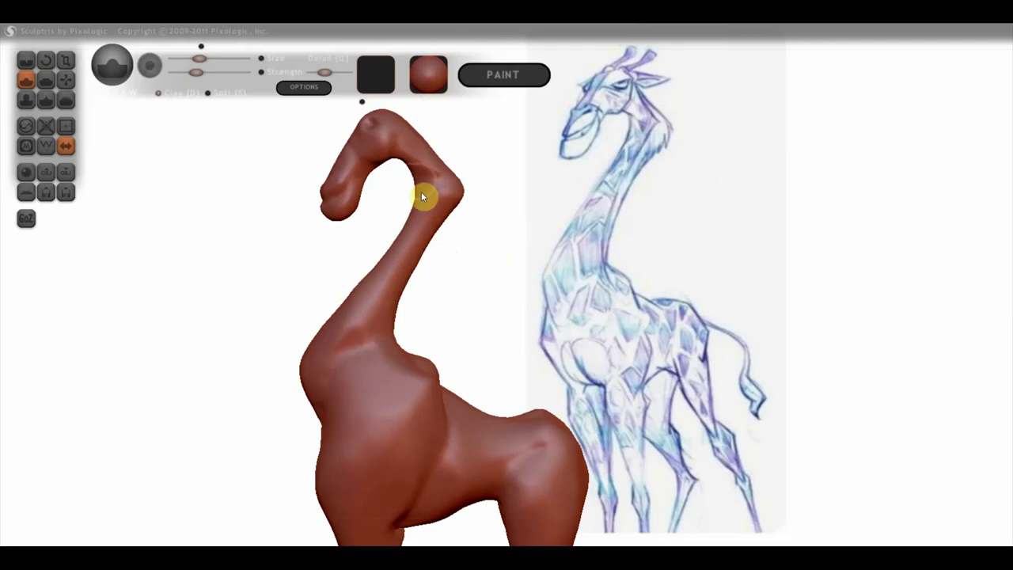
pyautogui.scroll(2, 467, 204)
pyautogui.scroll(2, 517, 210)
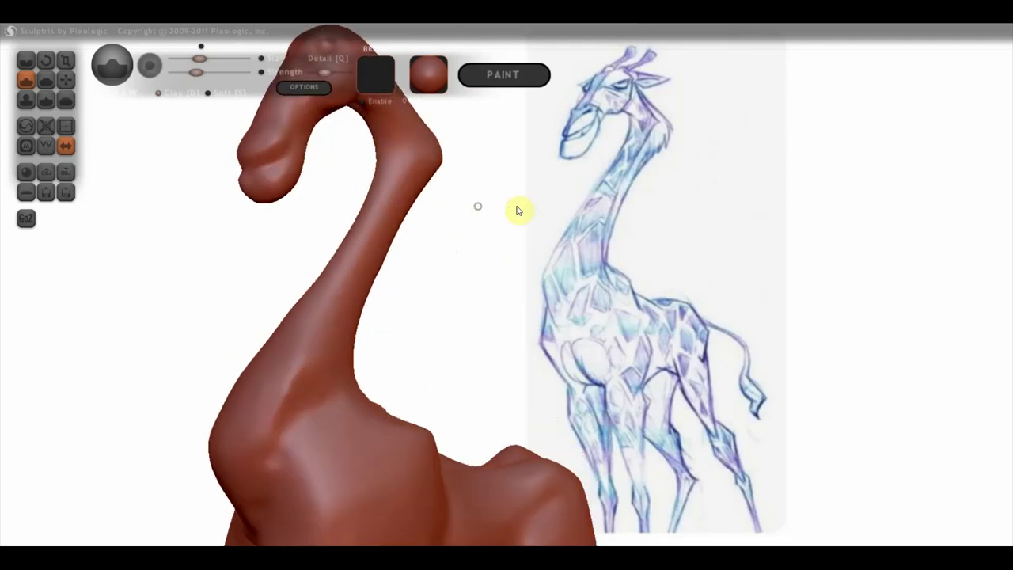
pyautogui.moveTo(362, 102)
pyautogui.mouseDown()
pyautogui.moveTo(343, 91)
pyautogui.moveTo(328, 135)
pyautogui.moveTo(403, 213)
pyautogui.moveTo(371, 238)
pyautogui.moveTo(475, 189)
pyautogui.moveTo(434, 183)
pyautogui.moveTo(355, 214)
pyautogui.mouseUp()
pyautogui.click(26, 61)
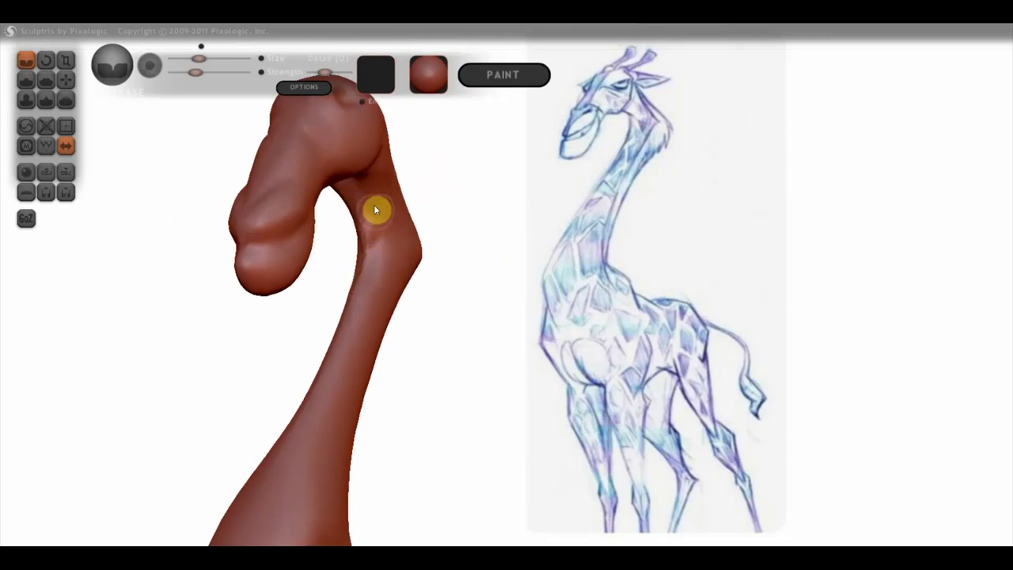
pyautogui.moveTo(398, 223)
pyautogui.mouseDown()
pyautogui.moveTo(335, 245)
pyautogui.moveTo(432, 210)
pyautogui.mouseUp()
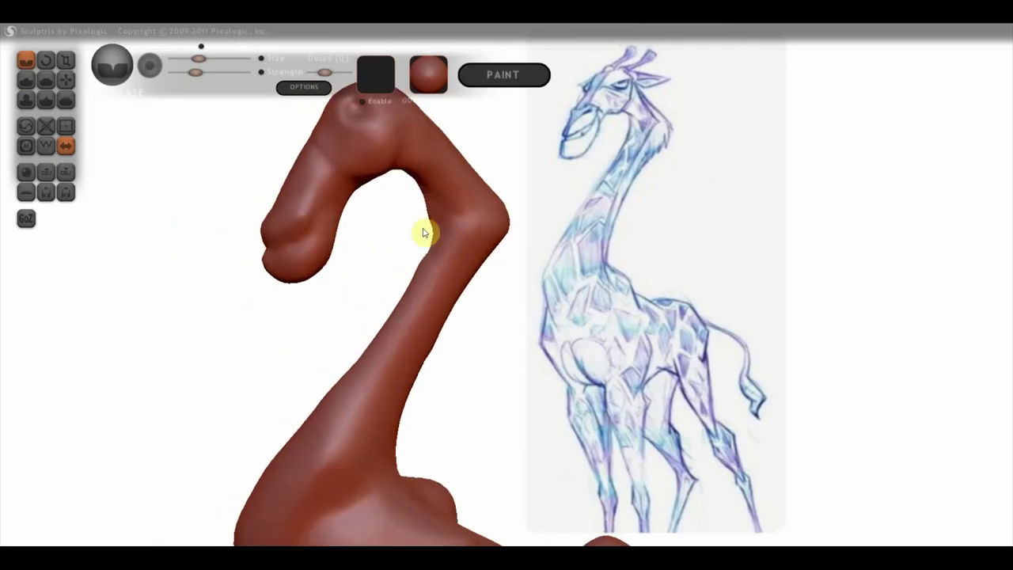
pyautogui.moveTo(414, 229); pyautogui.dragTo(490, 220)
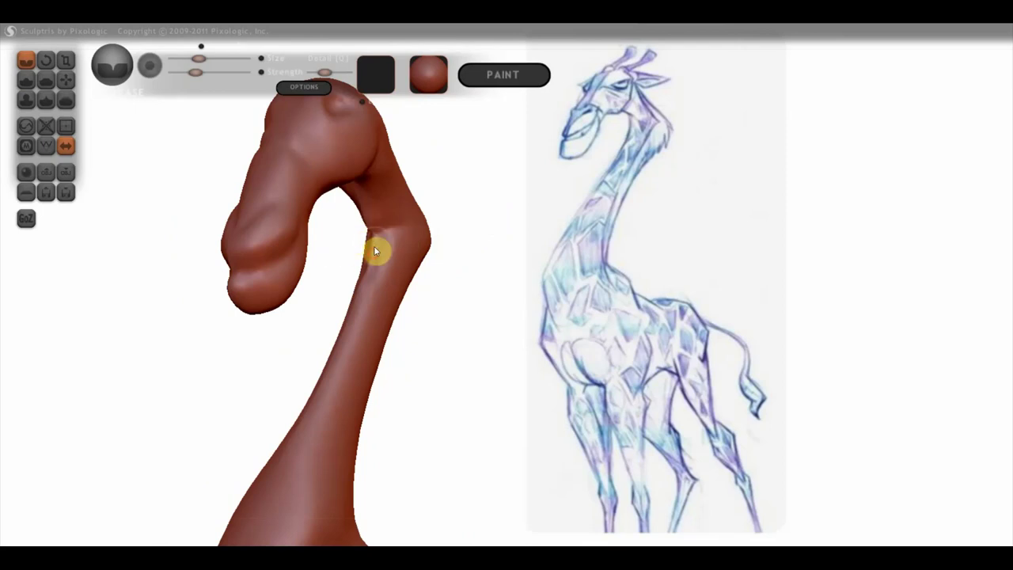
pyautogui.moveTo(397, 263)
pyautogui.mouseDown()
pyautogui.moveTo(266, 285)
pyautogui.moveTo(446, 201)
pyautogui.moveTo(398, 210)
pyautogui.mouseUp()
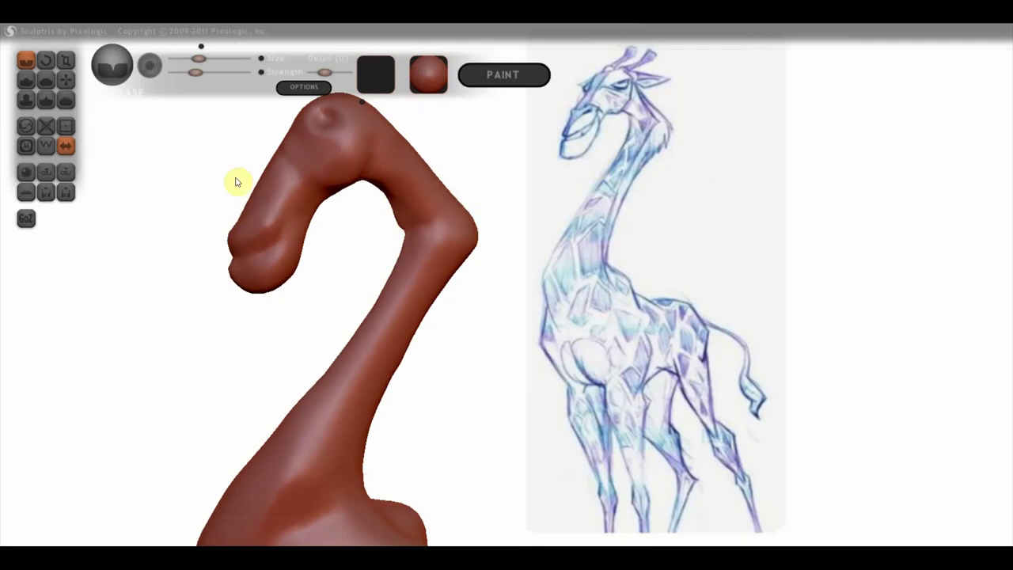
# Zoom in on the giraffe's head and orbit it to a front view
pyautogui.click(66, 80)
pyautogui.scroll(2, 371, 189)
pyautogui.scroll(-2, 346, 172)
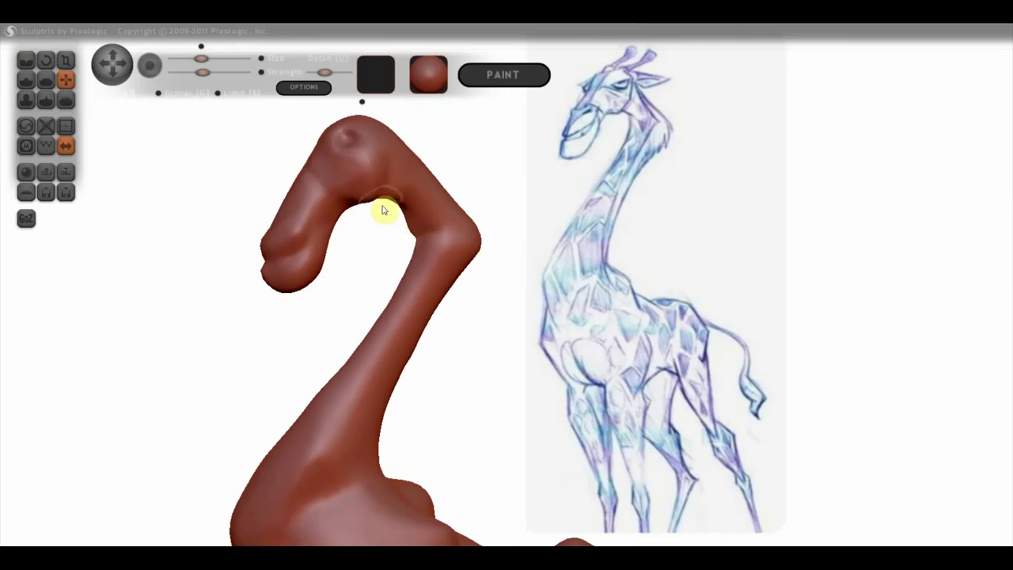
pyautogui.scroll(-1, 408, 210)
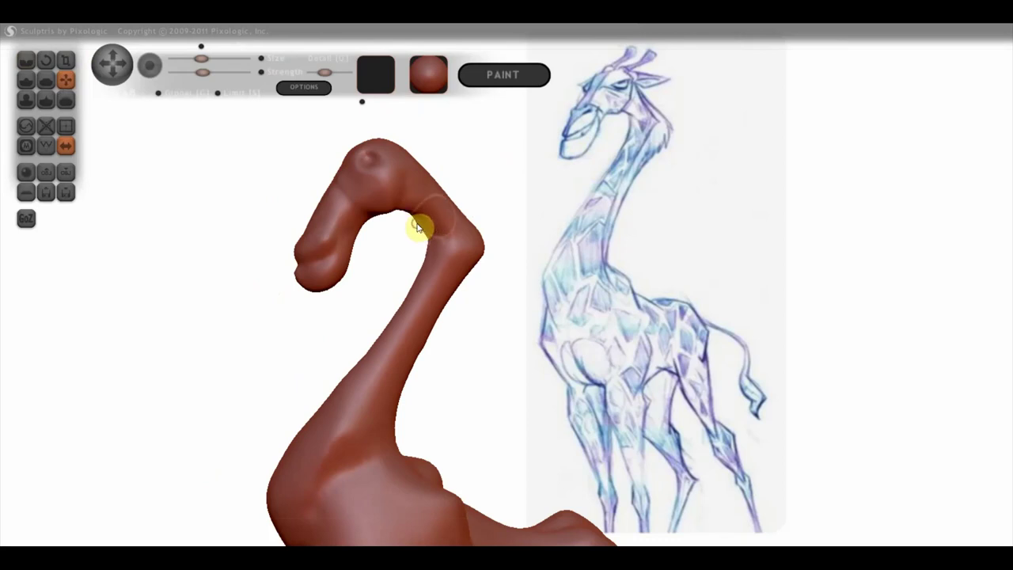
pyautogui.scroll(-2, 431, 219)
pyautogui.scroll(-1, 462, 214)
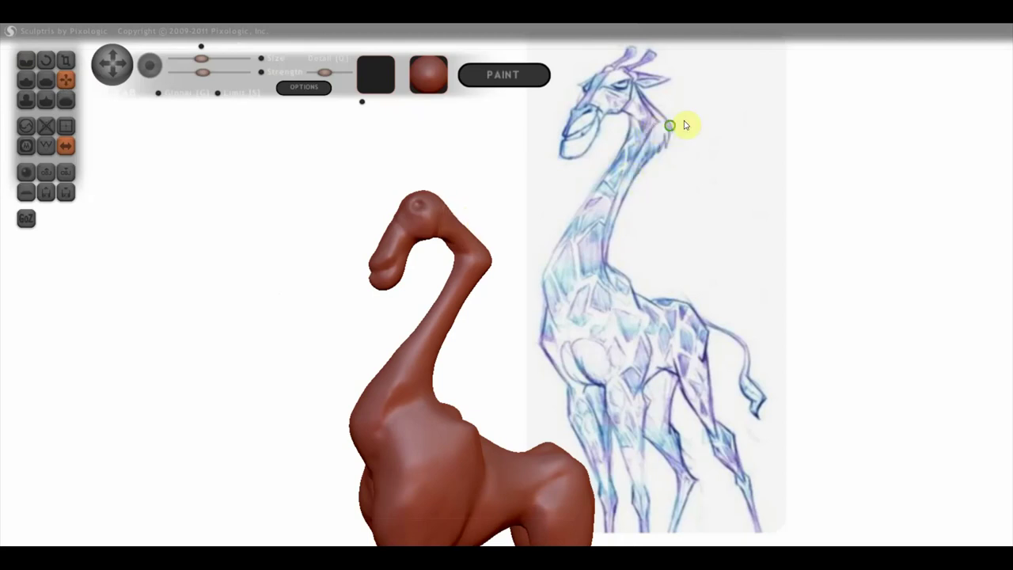
pyautogui.scroll(1, 664, 167)
pyautogui.scroll(1, 546, 222)
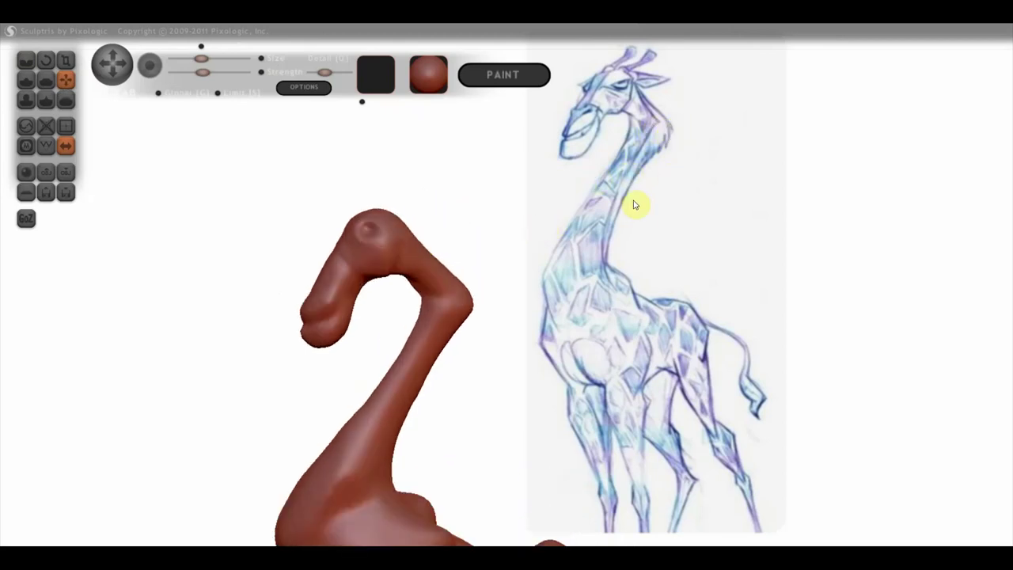
pyautogui.scroll(1, 430, 208)
pyautogui.scroll(1, 467, 207)
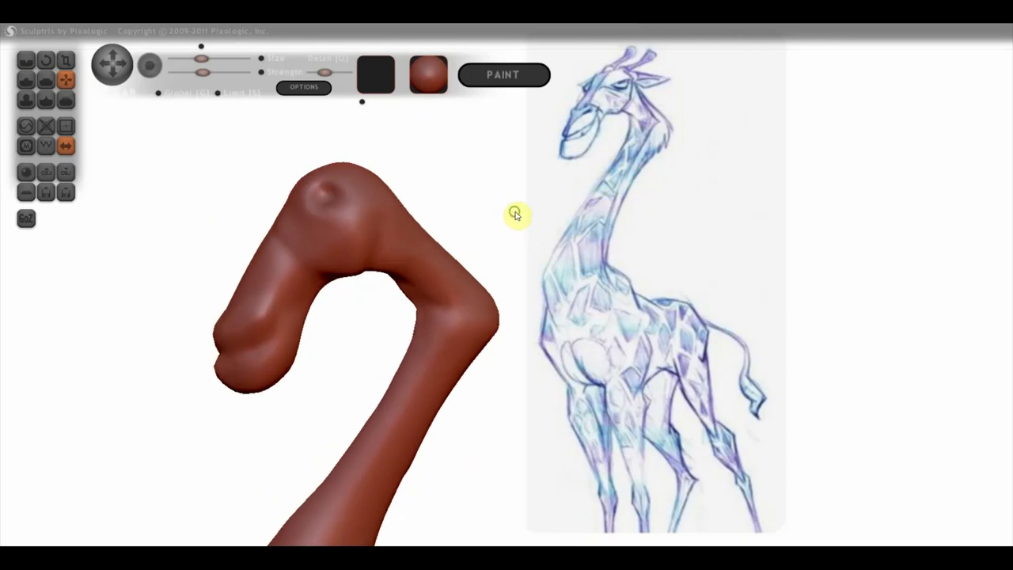
pyautogui.click(28, 82)
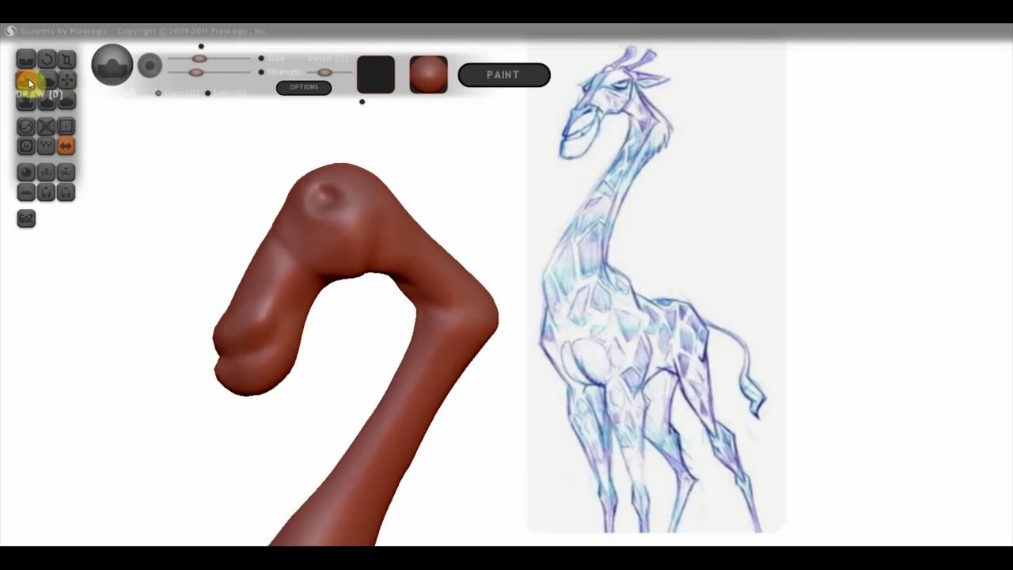
pyautogui.moveTo(353, 184)
pyautogui.mouseDown()
pyautogui.moveTo(385, 182)
pyautogui.moveTo(390, 227)
pyautogui.moveTo(391, 215)
pyautogui.mouseUp()
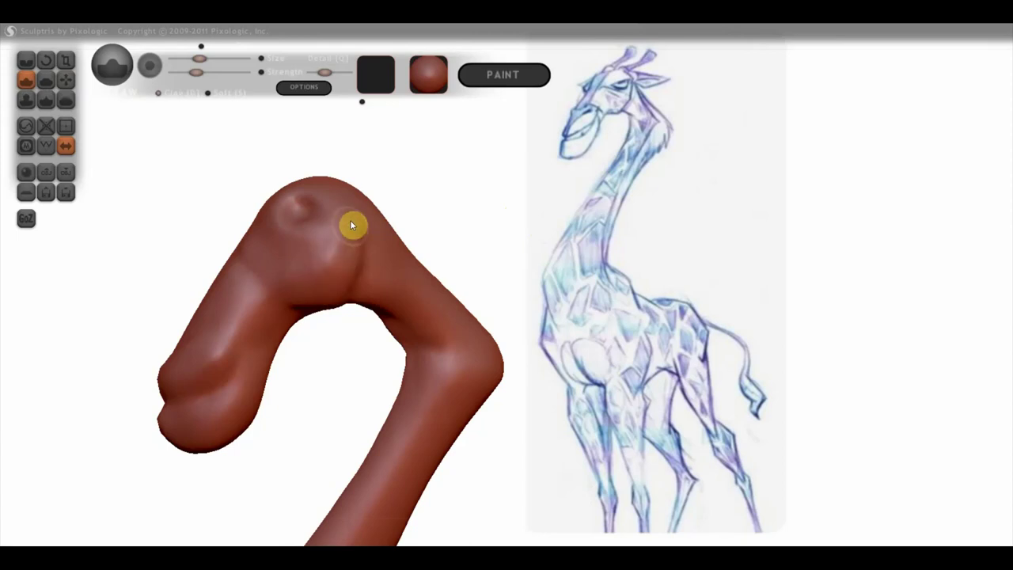
pyautogui.moveTo(322, 262)
pyautogui.mouseDown()
pyautogui.moveTo(356, 255)
pyautogui.moveTo(423, 264)
pyautogui.moveTo(466, 250)
pyautogui.moveTo(484, 260)
pyautogui.mouseUp()
# Use Grab to pull the sides of the head inward, narrowing it
pyautogui.click(65, 79)
pyautogui.scroll(-2, 383, 161)
pyautogui.scroll(1, 446, 185)
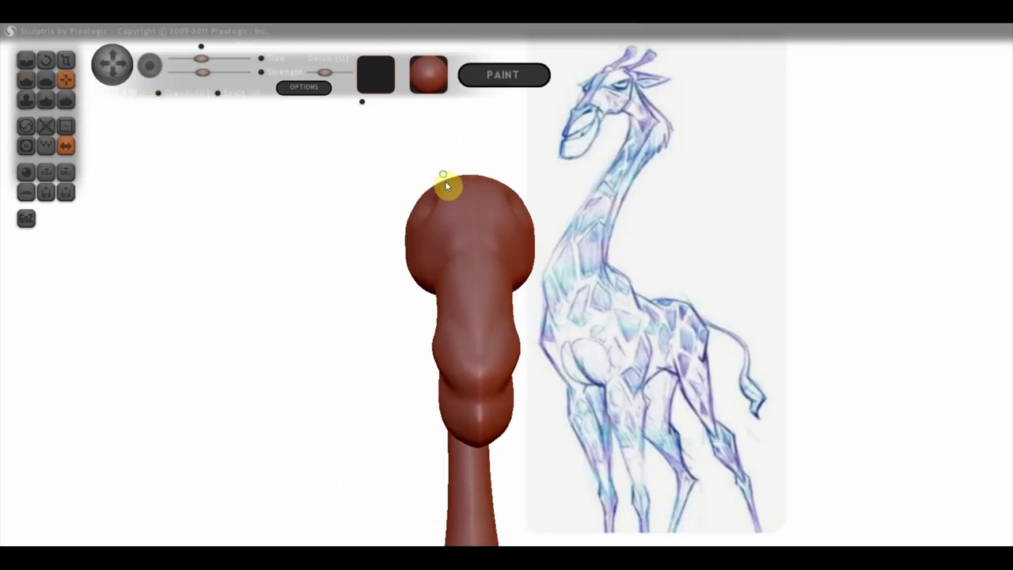
pyautogui.scroll(-2, 421, 222)
pyautogui.moveTo(435, 236)
pyautogui.mouseDown()
pyautogui.moveTo(457, 242)
pyautogui.moveTo(456, 303)
pyautogui.mouseUp()
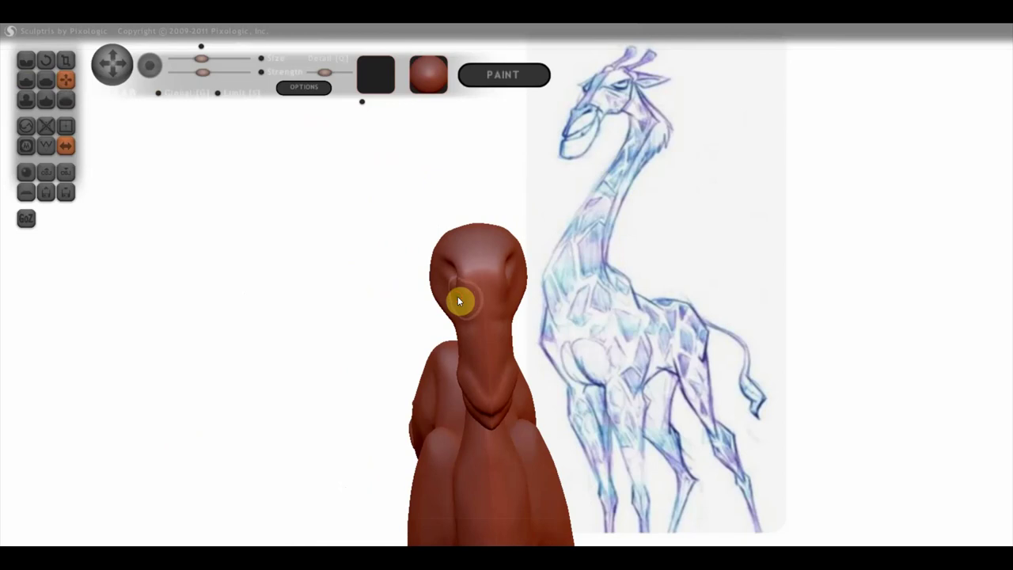
pyautogui.scroll(-2, 460, 341)
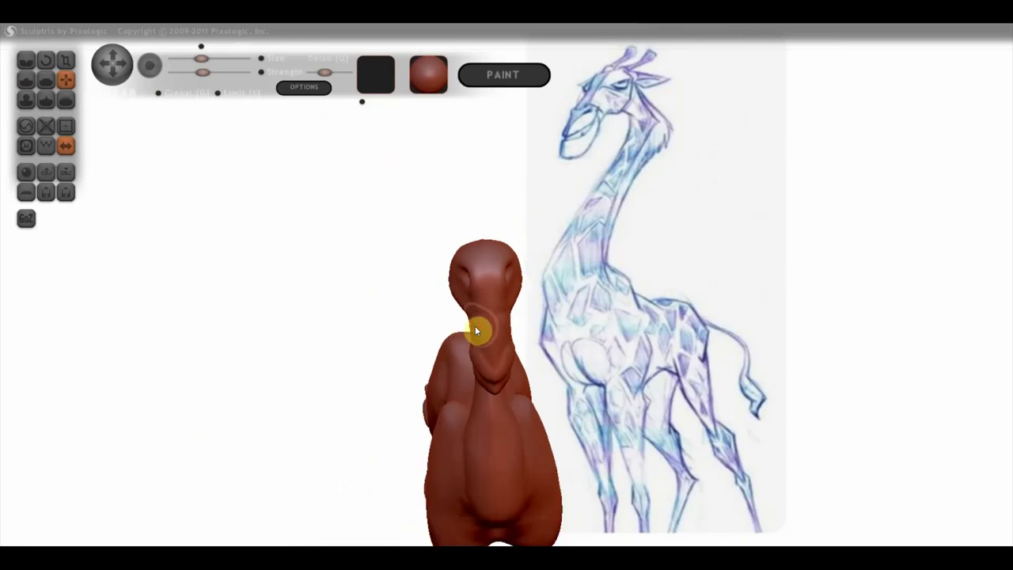
pyautogui.moveTo(484, 329)
pyautogui.mouseDown(button='right')
pyautogui.moveTo(503, 329)
pyautogui.moveTo(451, 322)
pyautogui.mouseUp(button='right')
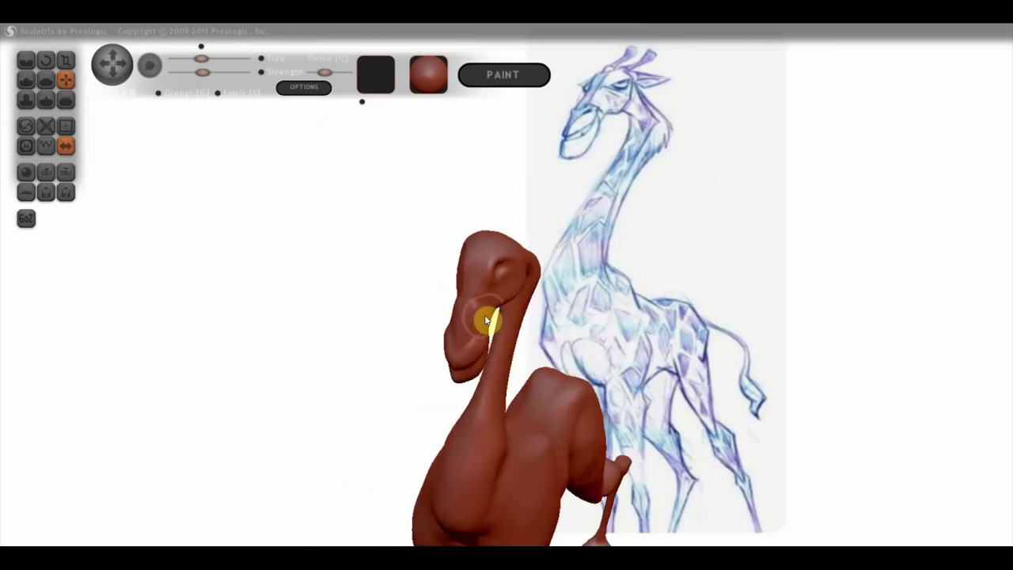
pyautogui.moveTo(493, 296)
pyautogui.mouseDown(button='right')
pyautogui.moveTo(421, 248)
pyautogui.moveTo(418, 278)
pyautogui.moveTo(400, 278)
pyautogui.mouseUp(button='right')
pyautogui.moveTo(401, 277)
pyautogui.mouseDown(button='right')
pyautogui.moveTo(441, 287)
pyautogui.moveTo(461, 271)
pyautogui.moveTo(456, 306)
pyautogui.moveTo(468, 332)
pyautogui.mouseUp(button='right')
# With the Draw brush, raise two symmetric bumps on top of the head
pyautogui.click(26, 79)
pyautogui.moveTo(293, 184); pyautogui.dragTo(432, 290, button='right')
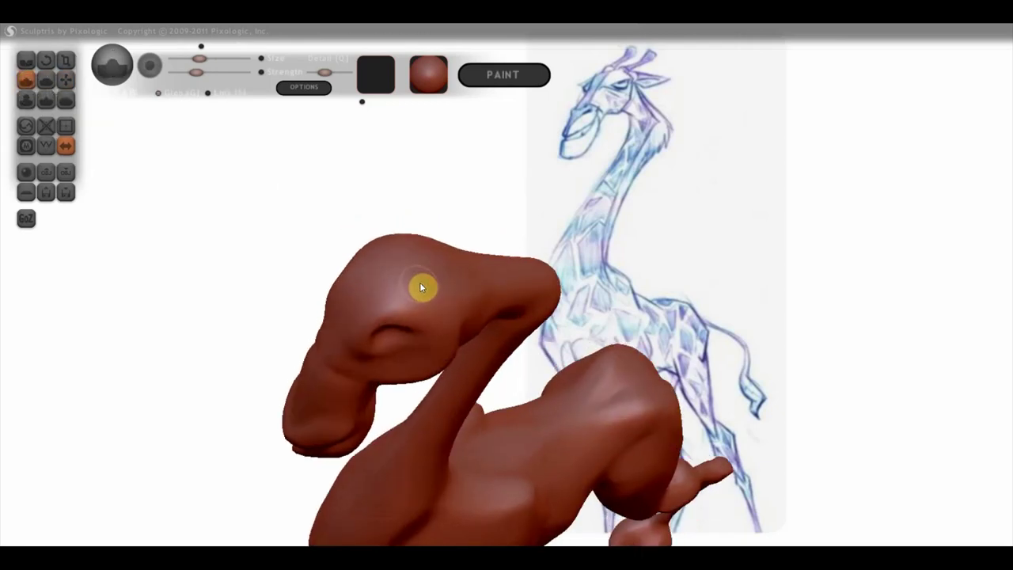
pyautogui.click(158, 92)
pyautogui.moveTo(421, 282); pyautogui.dragTo(430, 278)
pyautogui.moveTo(429, 278); pyautogui.dragTo(532, 219, button='right')
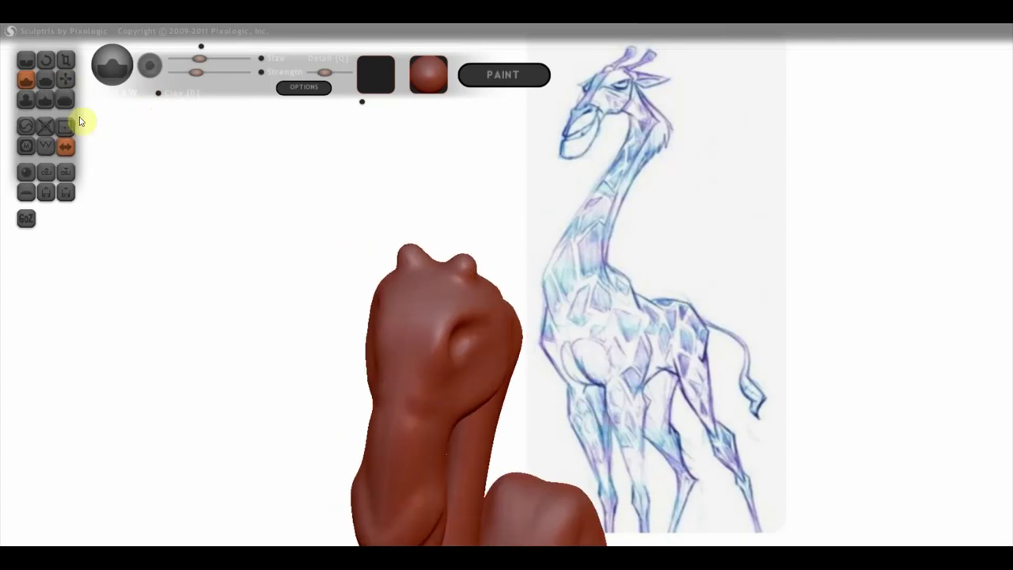
pyautogui.click(66, 79)
# Pull the head bumps upward into long, slender ossicones
pyautogui.moveTo(464, 264)
pyautogui.mouseDown()
pyautogui.moveTo(491, 248)
pyautogui.moveTo(508, 188)
pyautogui.moveTo(480, 233)
pyautogui.moveTo(463, 198)
pyautogui.moveTo(416, 185)
pyautogui.moveTo(435, 189)
pyautogui.mouseUp()
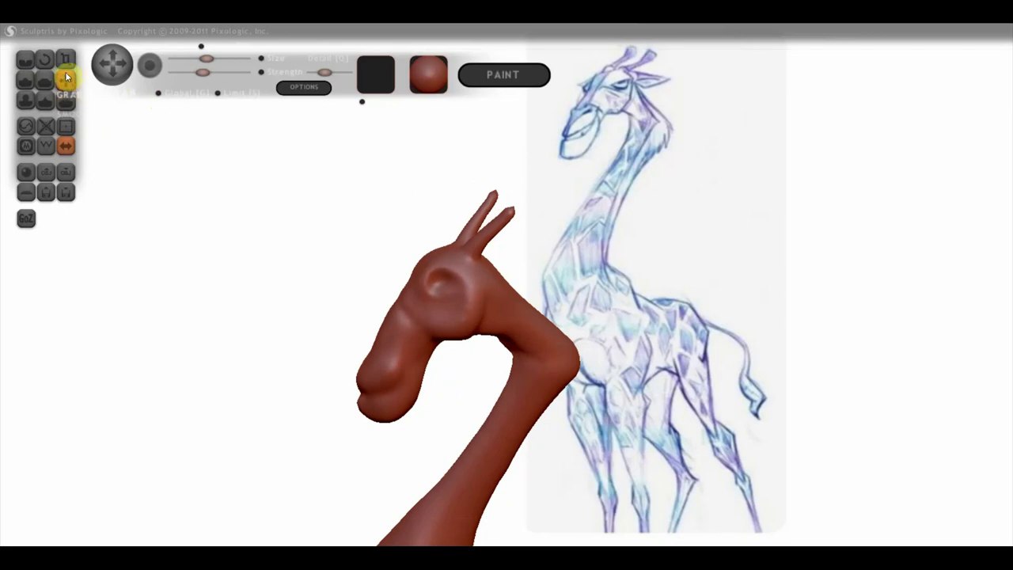
pyautogui.click(27, 81)
pyautogui.scroll(3, 434, 274)
pyautogui.scroll(3, 447, 277)
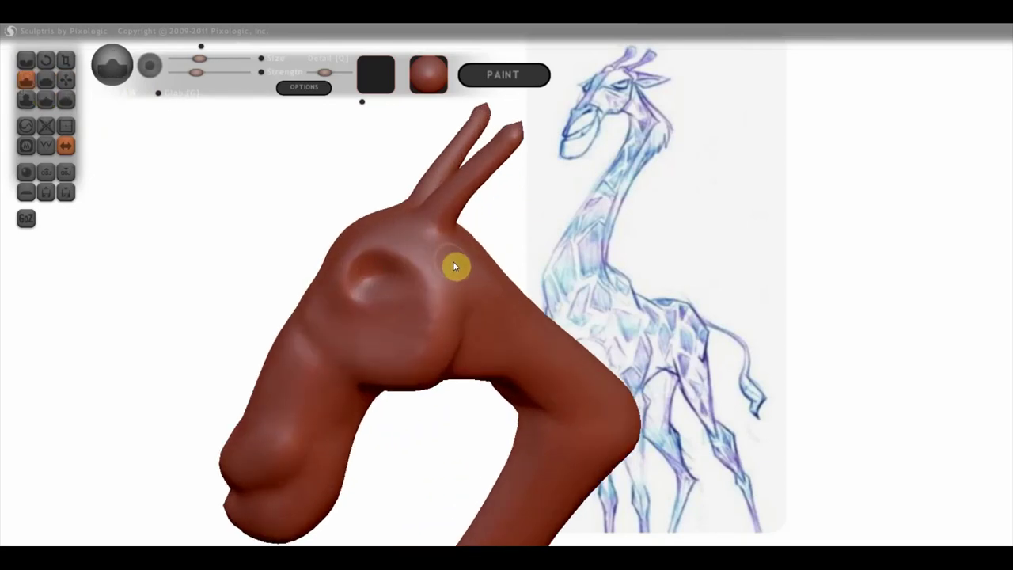
# Build a small rounded bump behind the eye, raising Strength to enlarge it
pyautogui.moveTo(452, 256)
pyautogui.mouseDown()
pyautogui.moveTo(475, 250)
pyautogui.moveTo(466, 266)
pyautogui.moveTo(457, 259)
pyautogui.mouseUp()
pyautogui.moveTo(198, 72); pyautogui.dragTo(205, 72)
pyautogui.moveTo(452, 270)
pyautogui.mouseDown()
pyautogui.moveTo(464, 258)
pyautogui.moveTo(453, 246)
pyautogui.mouseUp()
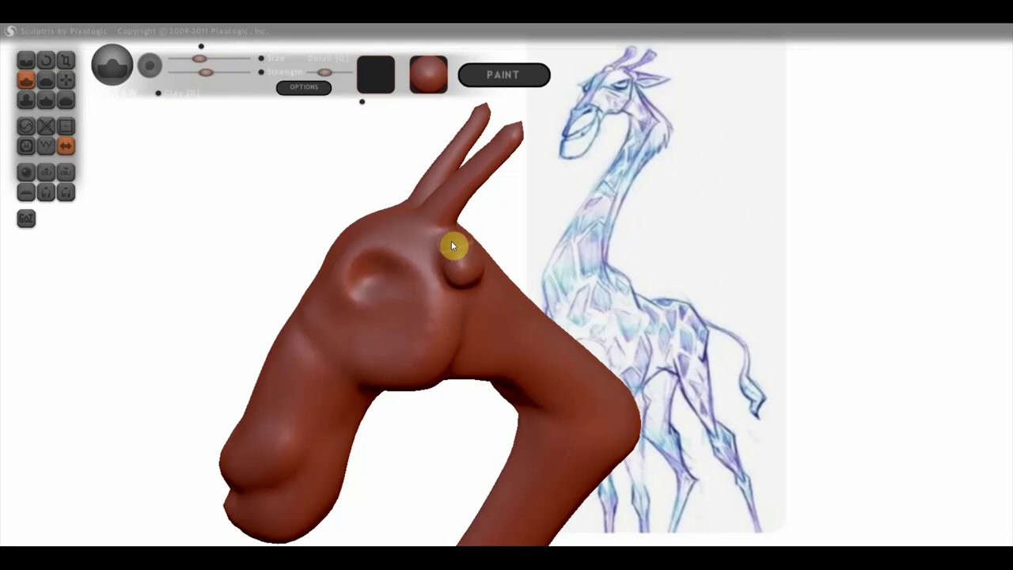
# Pull the ear bump out sideways into a pointed ear and straighten its base
pyautogui.moveTo(467, 249)
pyautogui.mouseDown(button='right')
pyautogui.moveTo(488, 287)
pyautogui.moveTo(583, 271)
pyautogui.mouseUp(button='right')
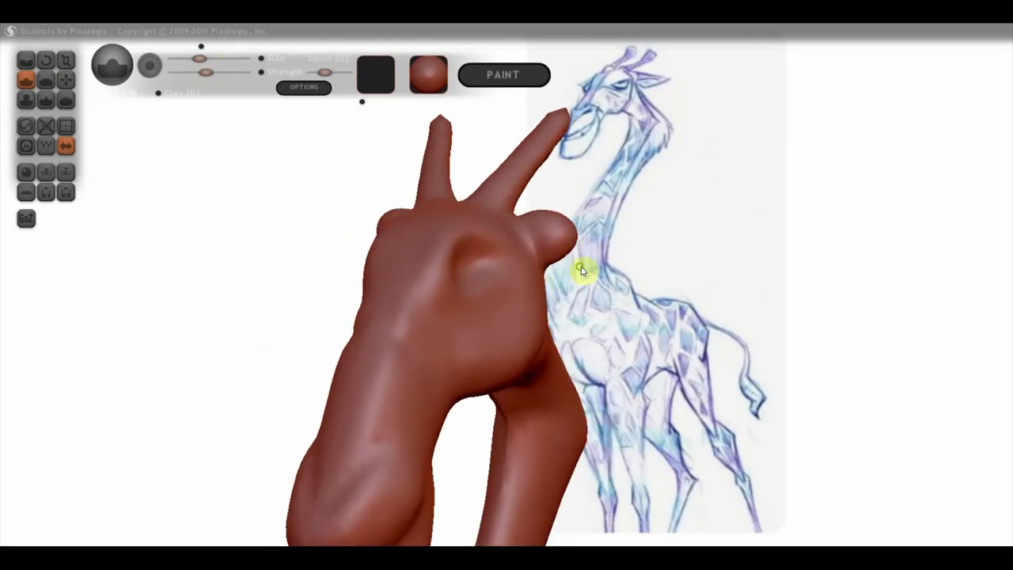
pyautogui.click(65, 79)
pyautogui.moveTo(331, 216); pyautogui.dragTo(564, 237, button='right')
pyautogui.moveTo(564, 237)
pyautogui.mouseDown()
pyautogui.moveTo(669, 234)
pyautogui.moveTo(576, 238)
pyautogui.moveTo(652, 250)
pyautogui.mouseUp()
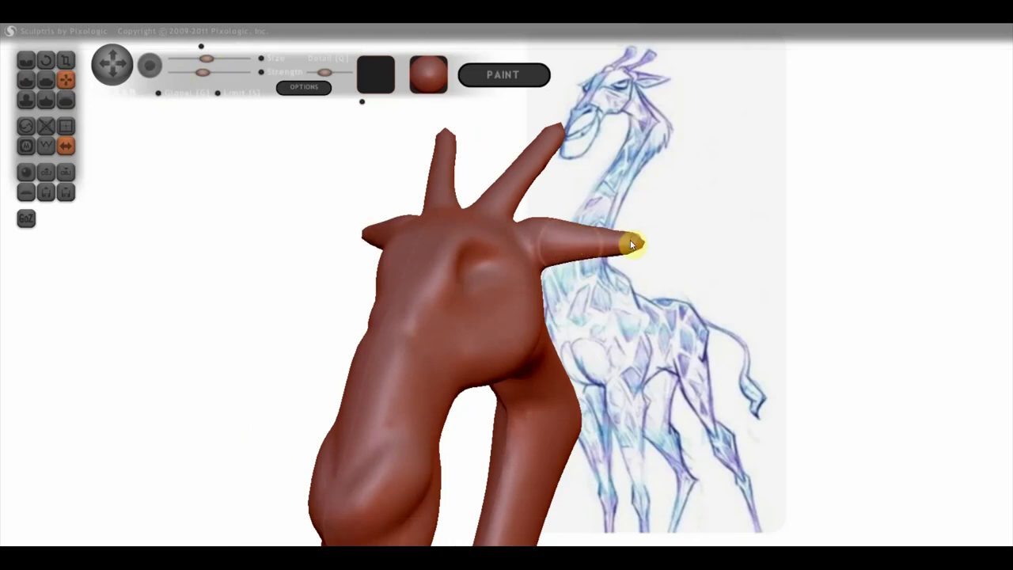
pyautogui.moveTo(630, 242); pyautogui.dragTo(555, 237, button='right')
pyautogui.moveTo(556, 195); pyautogui.dragTo(568, 210)
pyautogui.moveTo(656, 215); pyautogui.dragTo(737, 229, button='right')
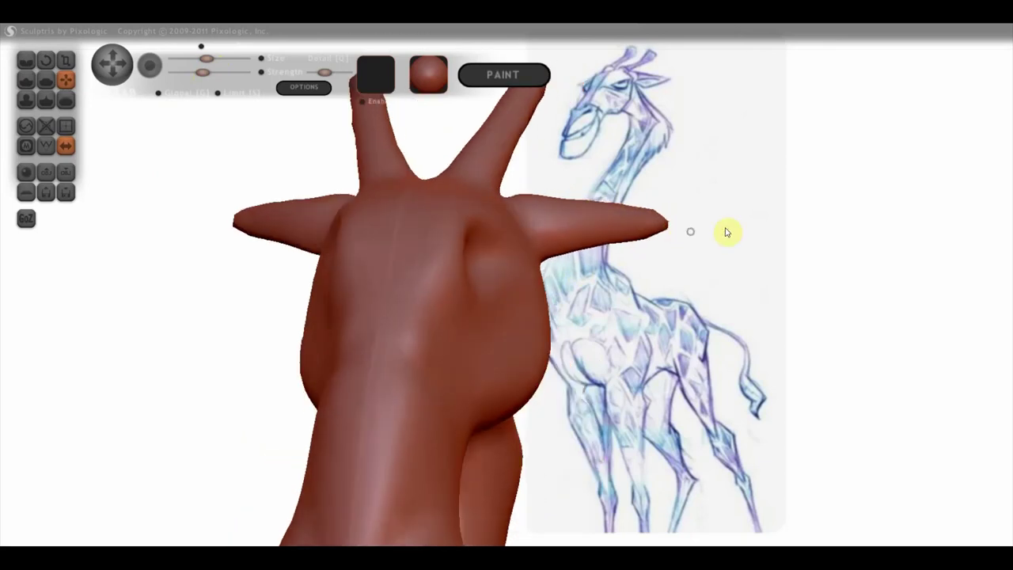
# Bend both ears down, thin them, pull the tip in, and slide the model beside the sketch
pyautogui.scroll(-3, 642, 249)
pyautogui.scroll(-2, 601, 261)
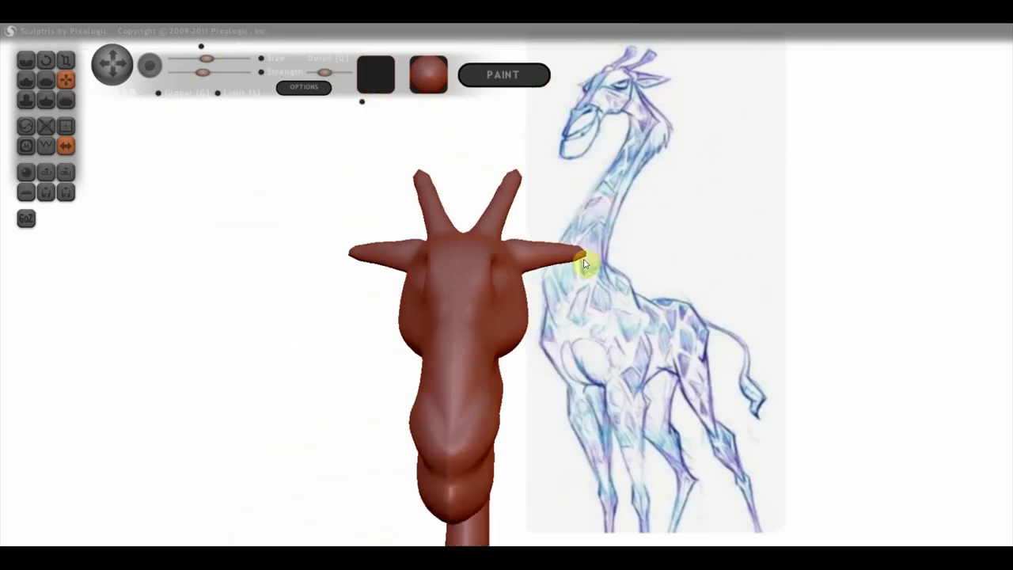
pyautogui.moveTo(565, 255); pyautogui.dragTo(580, 299)
pyautogui.moveTo(554, 266)
pyautogui.mouseDown()
pyautogui.moveTo(549, 274)
pyautogui.moveTo(575, 280)
pyautogui.moveTo(562, 278)
pyautogui.moveTo(570, 290)
pyautogui.moveTo(530, 261)
pyautogui.mouseUp()
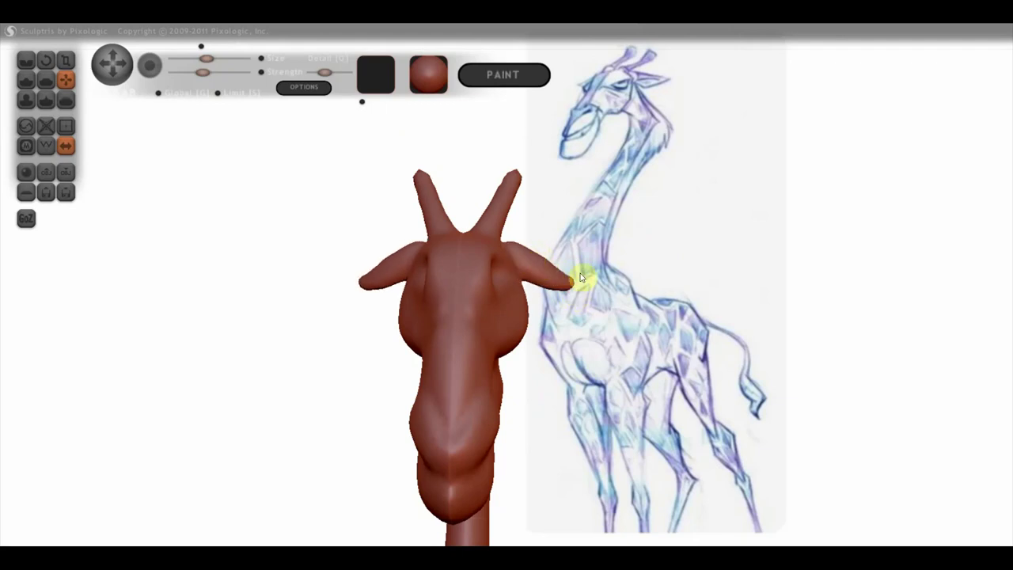
pyautogui.moveTo(574, 299)
pyautogui.mouseDown()
pyautogui.moveTo(425, 400)
pyautogui.moveTo(559, 323)
pyautogui.moveTo(543, 339)
pyautogui.moveTo(570, 335)
pyautogui.moveTo(599, 278)
pyautogui.moveTo(712, 231)
pyautogui.mouseUp()
pyautogui.moveTo(562, 276)
pyautogui.mouseDown()
pyautogui.moveTo(465, 280)
pyautogui.moveTo(559, 274)
pyautogui.mouseUp()
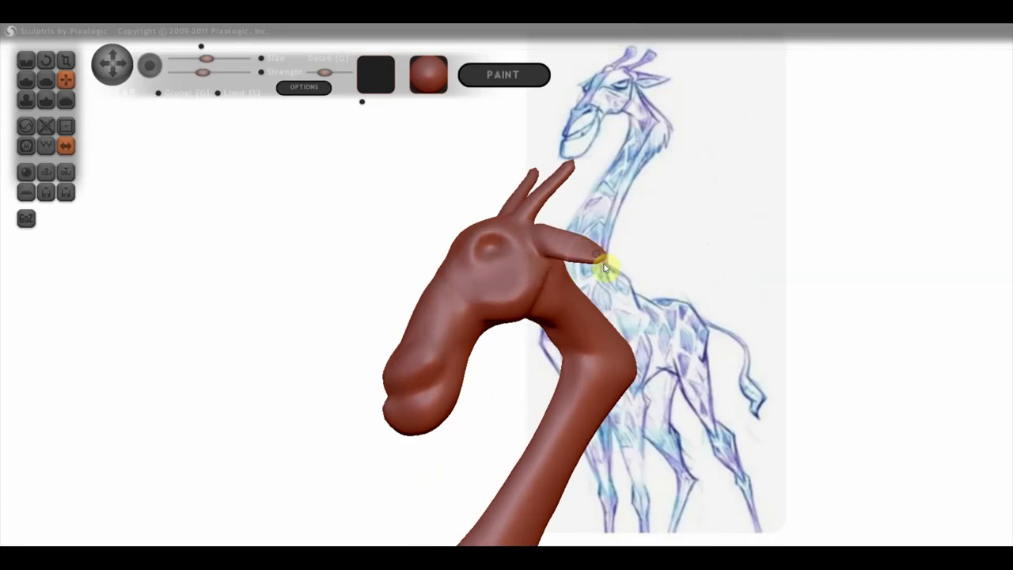
pyautogui.moveTo(592, 264)
pyautogui.mouseDown()
pyautogui.moveTo(628, 288)
pyautogui.moveTo(500, 313)
pyautogui.moveTo(505, 303)
pyautogui.mouseUp()
pyautogui.keyDown('alt'); pyautogui.moveTo(493, 253); pyautogui.dragTo(395, 283); pyautogui.keyUp('alt')
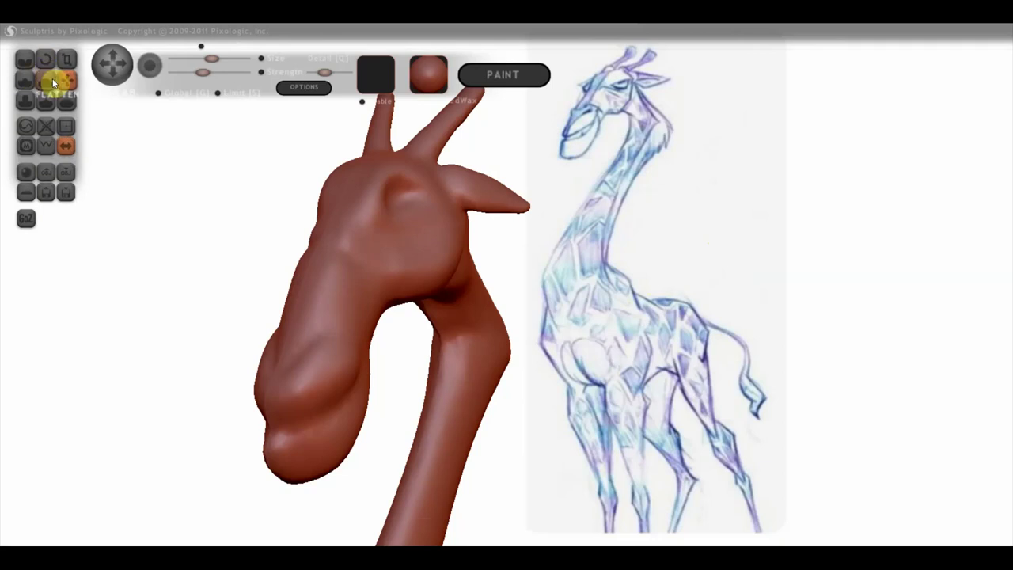
pyautogui.click(26, 60)
pyautogui.scroll(2, 229, 303)
# Carve and deepen the mouth crease along the jaw to the chin, raising brush strength
pyautogui.moveTo(229, 302)
pyautogui.mouseDown()
pyautogui.moveTo(336, 318)
pyautogui.moveTo(264, 357)
pyautogui.mouseUp()
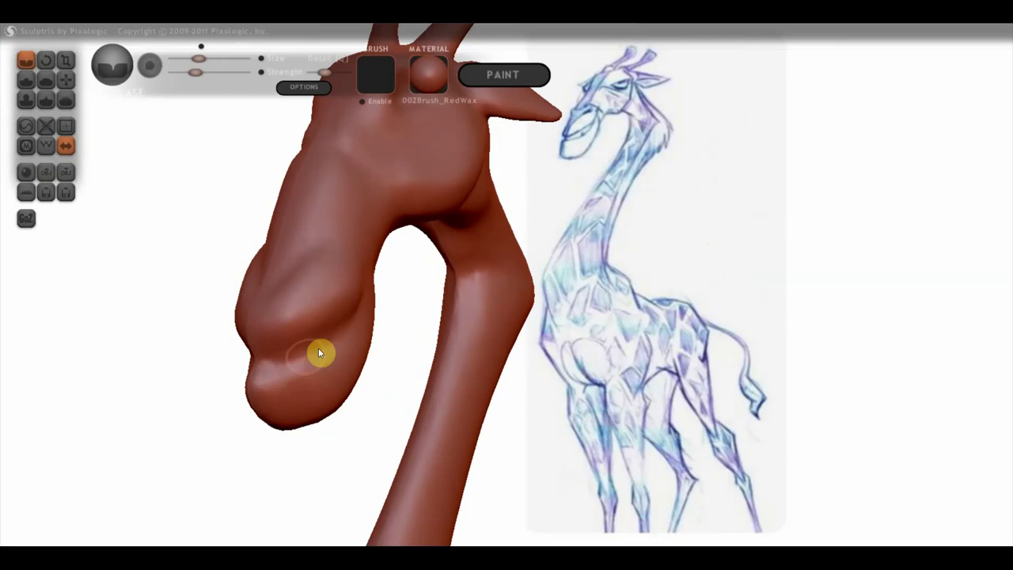
pyautogui.moveTo(340, 316); pyautogui.dragTo(243, 380)
pyautogui.moveTo(250, 371); pyautogui.dragTo(371, 352, button='right')
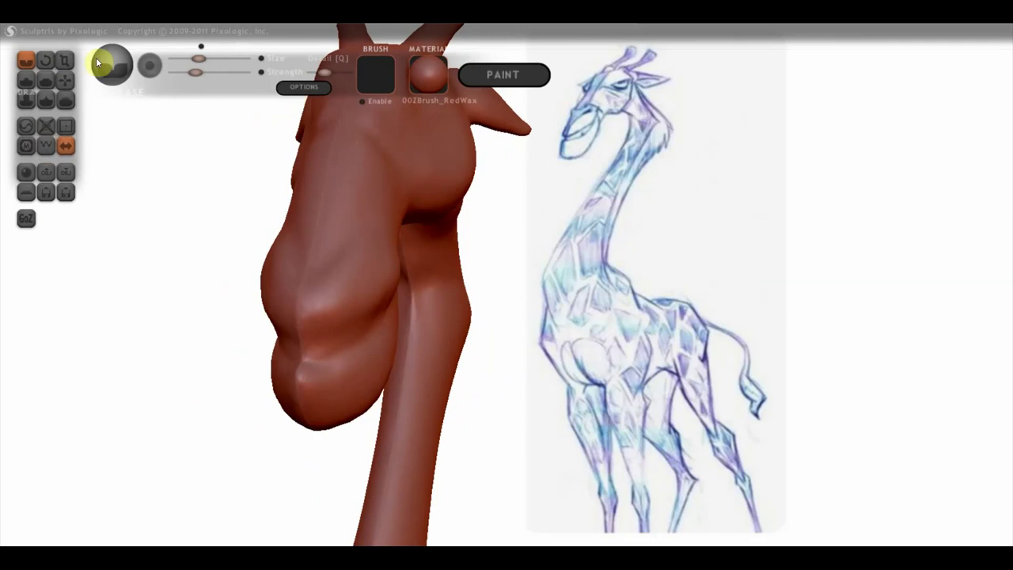
pyautogui.moveTo(195, 72); pyautogui.dragTo(205, 72)
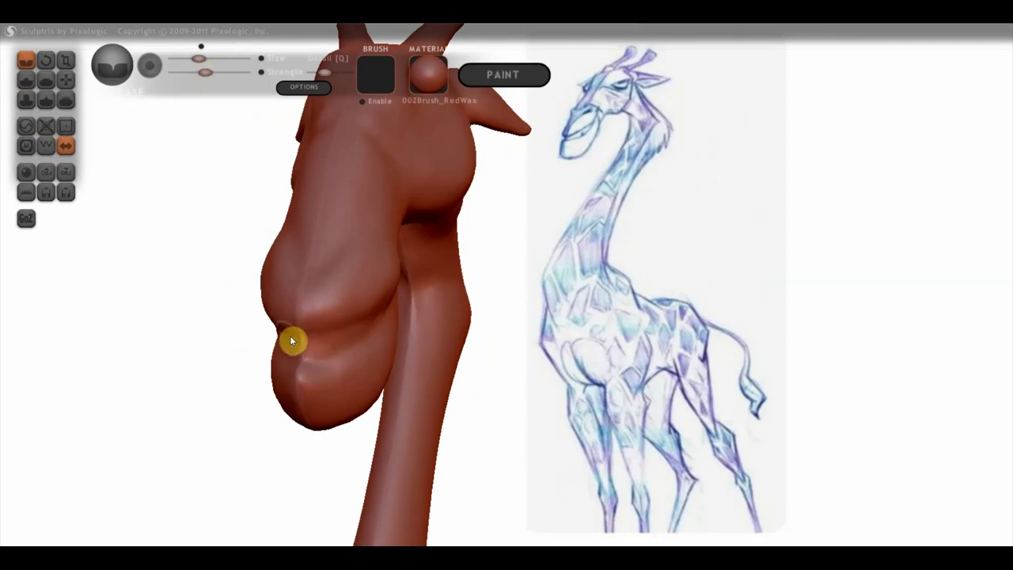
pyautogui.moveTo(365, 324)
pyautogui.mouseDown(button='right')
pyautogui.moveTo(353, 339)
pyautogui.moveTo(320, 306)
pyautogui.mouseUp(button='right')
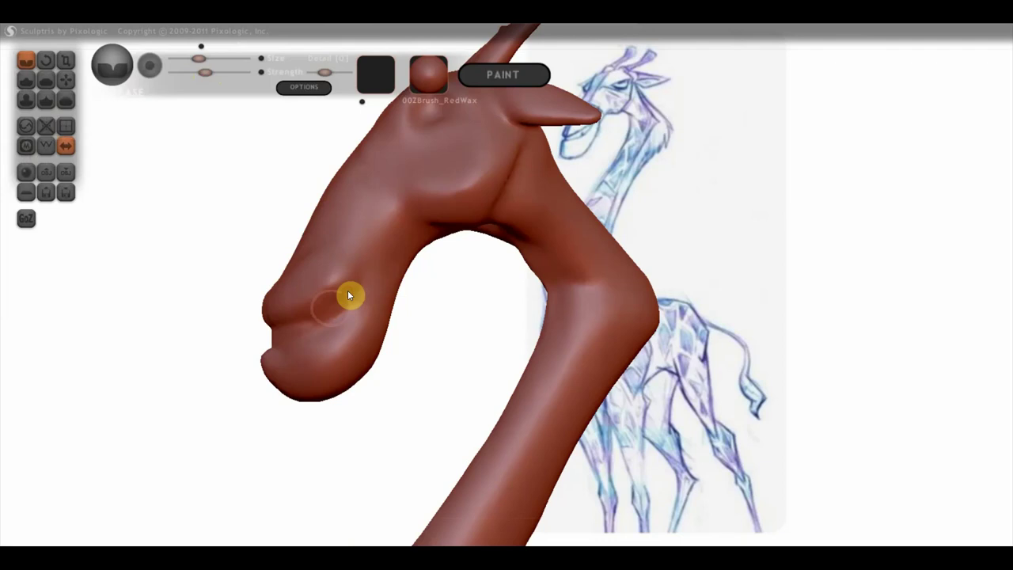
pyautogui.moveTo(365, 288)
pyautogui.mouseDown()
pyautogui.moveTo(321, 337)
pyautogui.moveTo(384, 289)
pyautogui.mouseUp()
# Turn the head side-on and carve a crease into the giraffe's chest bulge
pyautogui.moveTo(384, 289)
pyautogui.mouseDown(button='right')
pyautogui.moveTo(269, 374)
pyautogui.moveTo(278, 358)
pyautogui.moveTo(289, 362)
pyautogui.mouseUp(button='right')
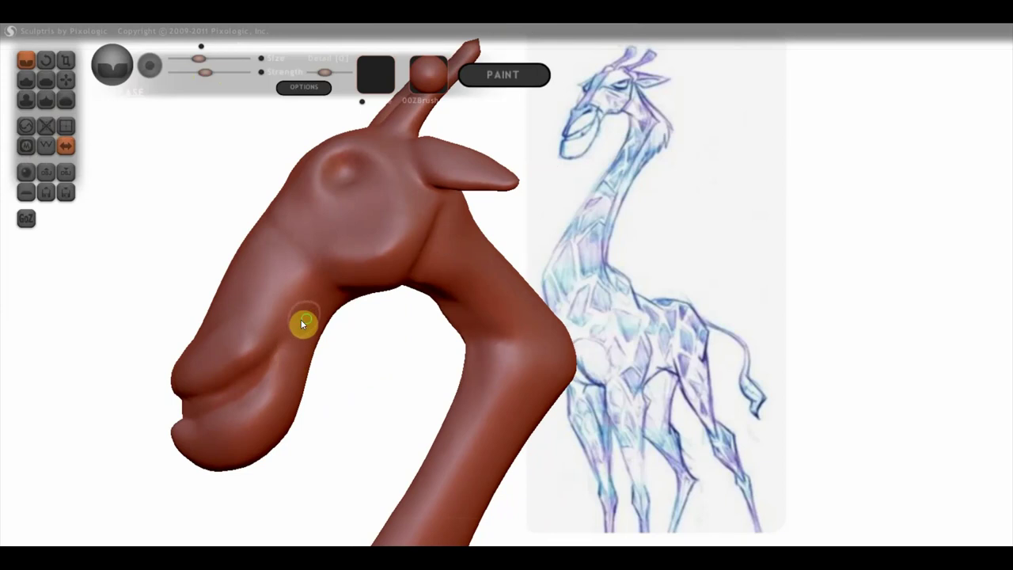
pyautogui.moveTo(303, 324); pyautogui.dragTo(337, 327, button='right')
pyautogui.moveTo(271, 348); pyautogui.dragTo(298, 340, button='right')
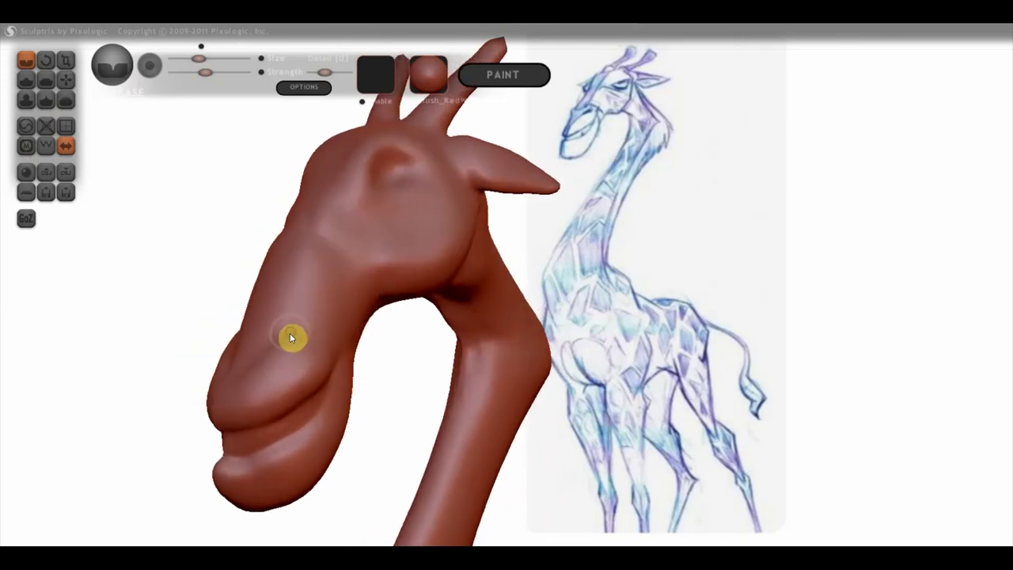
pyautogui.moveTo(270, 355)
pyautogui.mouseDown(button='right')
pyautogui.moveTo(249, 337)
pyautogui.moveTo(295, 345)
pyautogui.mouseUp(button='right')
pyautogui.click(29, 76)
pyautogui.moveTo(296, 293)
pyautogui.mouseDown(button='right')
pyautogui.moveTo(256, 266)
pyautogui.moveTo(319, 291)
pyautogui.moveTo(253, 336)
pyautogui.mouseUp(button='right')
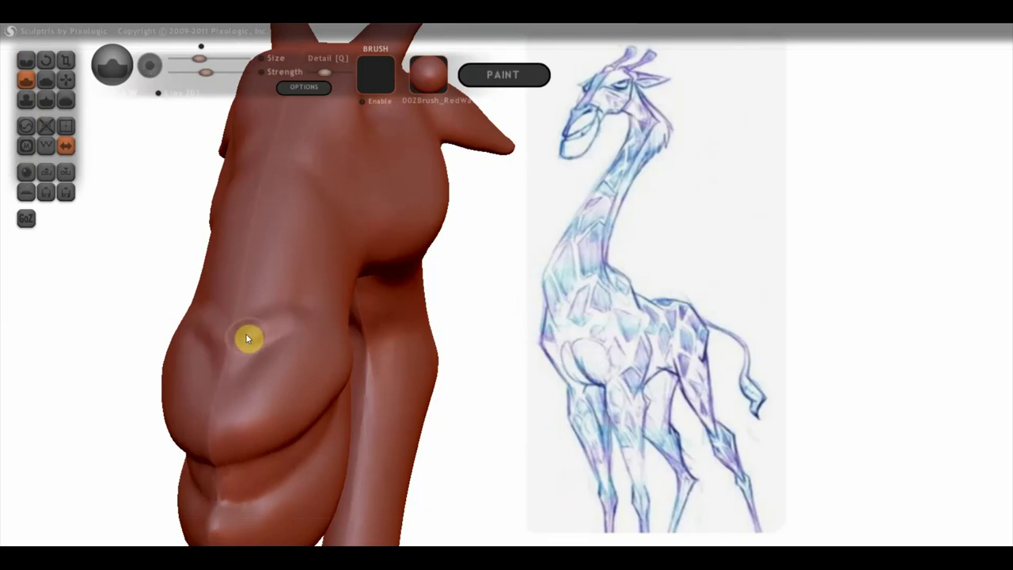
pyautogui.moveTo(277, 329)
pyautogui.mouseDown()
pyautogui.moveTo(219, 379)
pyautogui.moveTo(273, 334)
pyautogui.moveTo(246, 344)
pyautogui.moveTo(252, 323)
pyautogui.moveTo(222, 374)
pyautogui.mouseUp()
pyautogui.moveTo(215, 386)
pyautogui.mouseDown(button='right')
pyautogui.moveTo(207, 359)
pyautogui.moveTo(254, 344)
pyautogui.moveTo(141, 344)
pyautogui.moveTo(198, 334)
pyautogui.mouseUp(button='right')
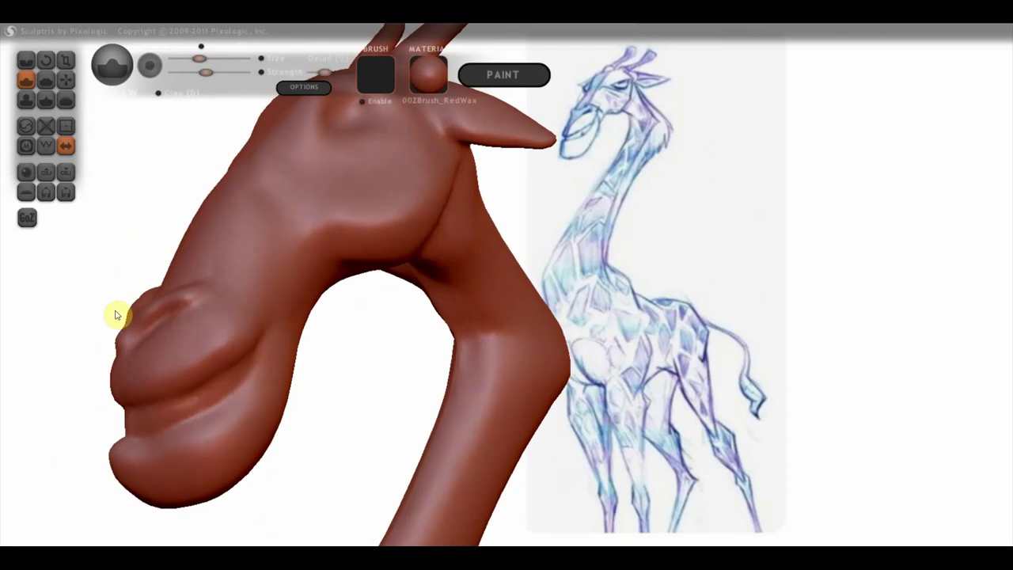
# With the Grab tool, pull the chin forward and down so the jaw juts out
pyautogui.click(66, 81)
pyautogui.moveTo(151, 379); pyautogui.dragTo(118, 398, button='right')
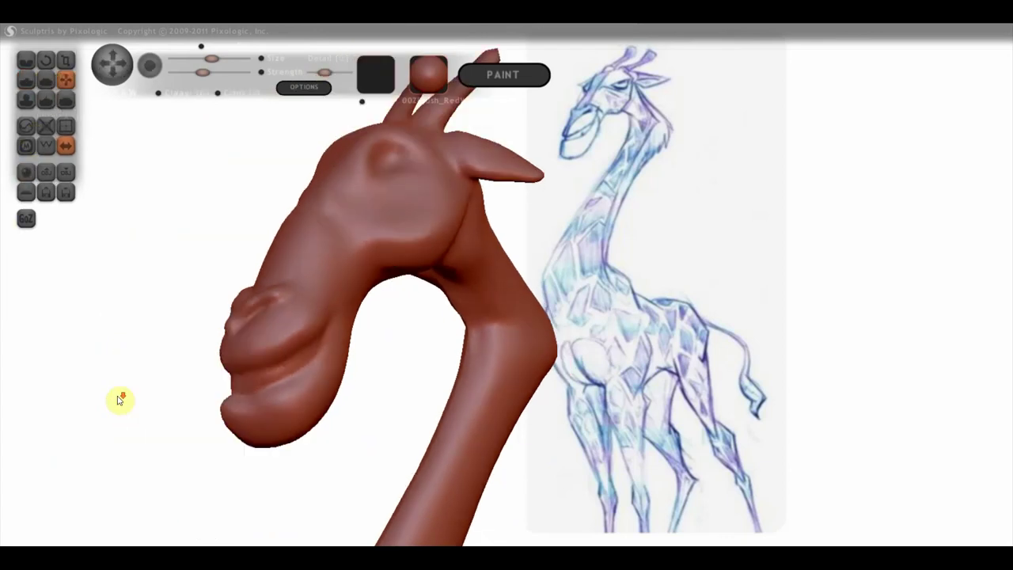
pyautogui.moveTo(236, 371)
pyautogui.mouseDown()
pyautogui.moveTo(191, 409)
pyautogui.moveTo(206, 398)
pyautogui.moveTo(262, 441)
pyautogui.moveTo(262, 432)
pyautogui.moveTo(258, 445)
pyautogui.moveTo(301, 373)
pyautogui.moveTo(331, 361)
pyautogui.mouseUp()
# Smooth the face between the snout and the eye
pyautogui.moveTo(330, 355); pyautogui.dragTo(318, 366, button='right')
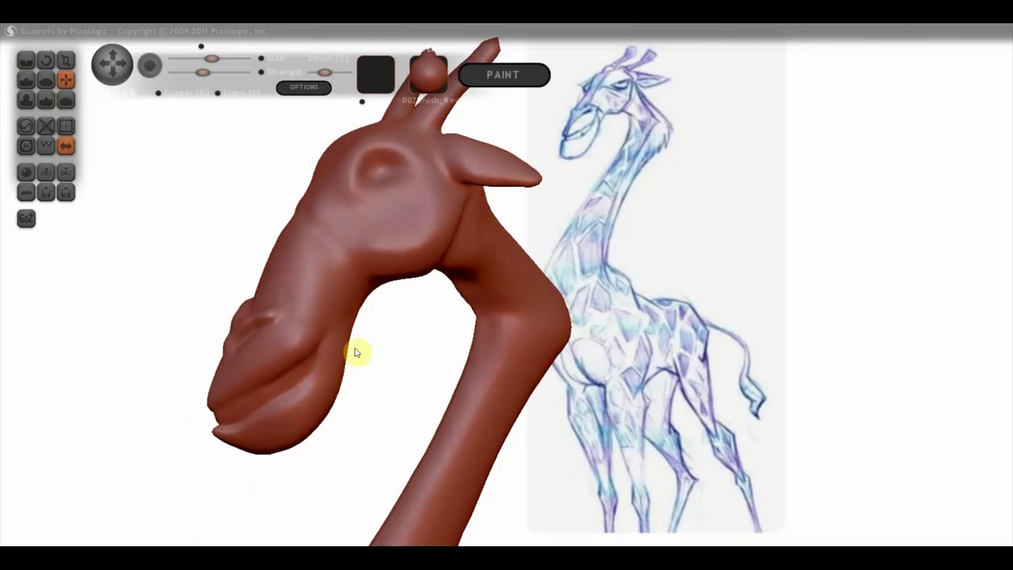
pyautogui.moveTo(332, 301); pyautogui.dragTo(295, 283, button='right')
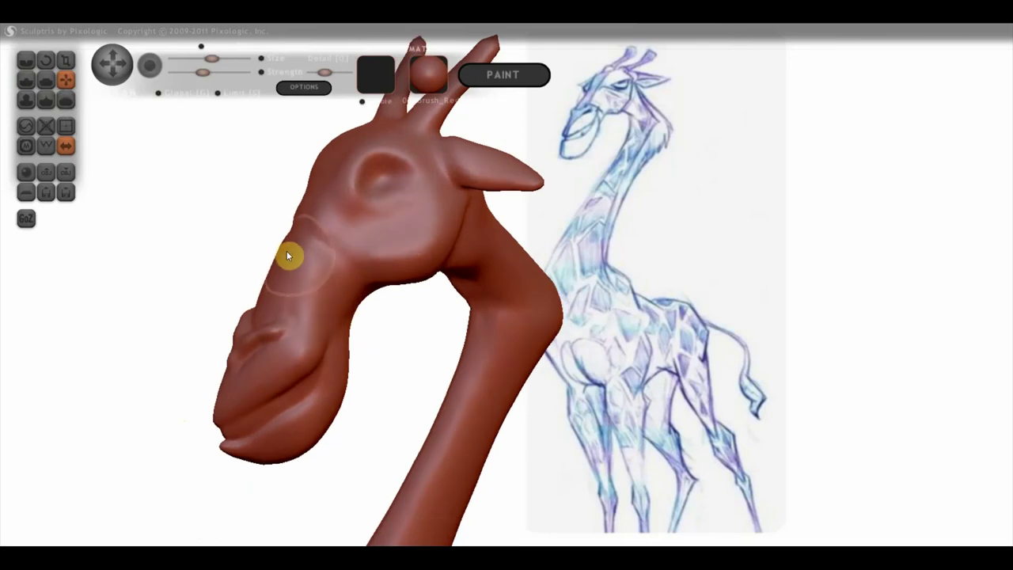
pyautogui.moveTo(296, 260); pyautogui.dragTo(337, 221)
pyautogui.moveTo(338, 221); pyautogui.dragTo(345, 267, button='right')
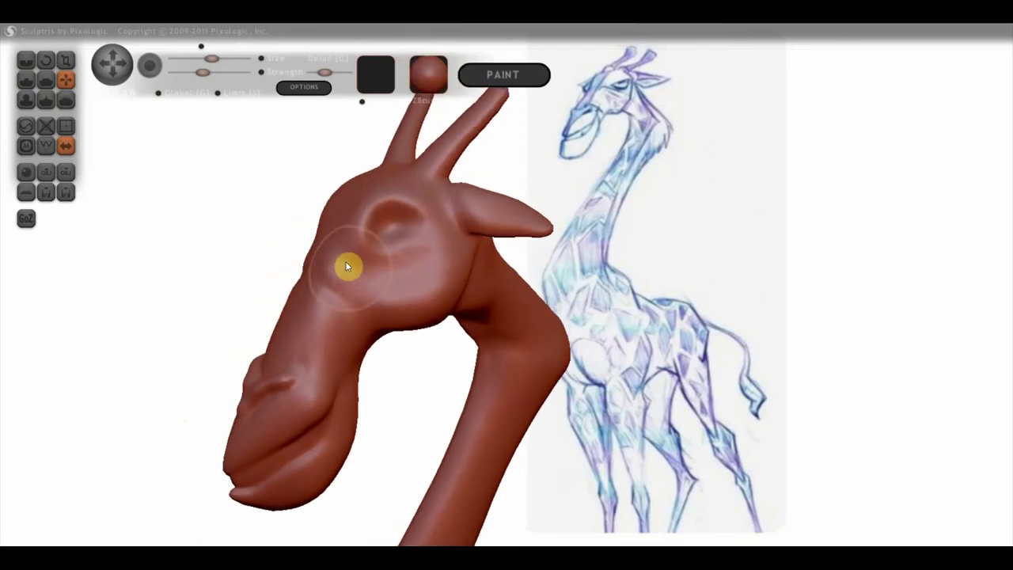
# Reshape the eye socket with Flatten, undo the deepening, re-bulge it and smooth above the slit
pyautogui.click(36, 83)
pyautogui.scroll(2, 347, 168)
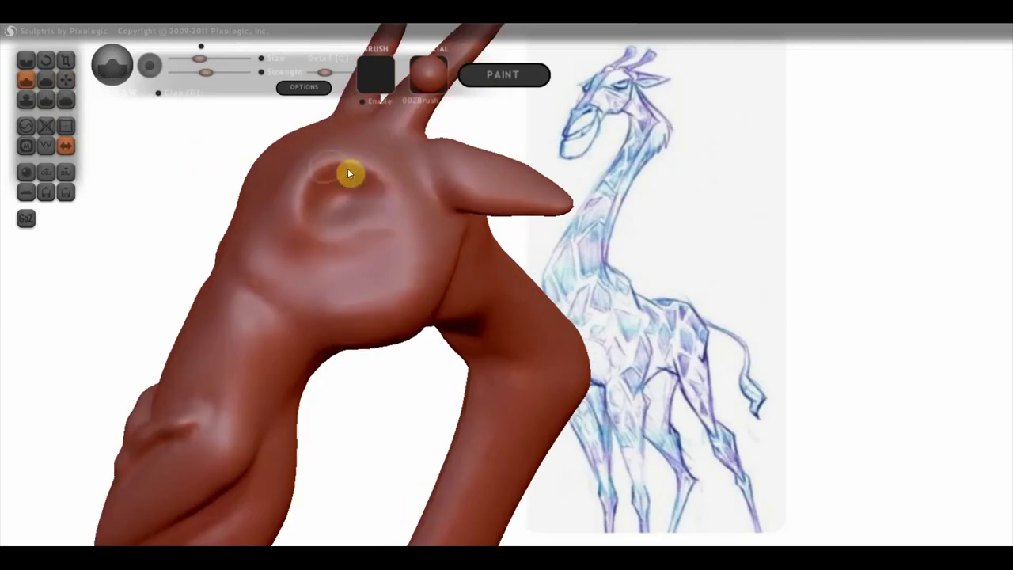
pyautogui.moveTo(351, 201)
pyautogui.mouseDown()
pyautogui.moveTo(321, 195)
pyautogui.moveTo(404, 209)
pyautogui.mouseUp()
pyautogui.click(158, 93)
pyautogui.moveTo(337, 191)
pyautogui.mouseDown()
pyautogui.moveTo(323, 202)
pyautogui.moveTo(341, 191)
pyautogui.mouseUp()
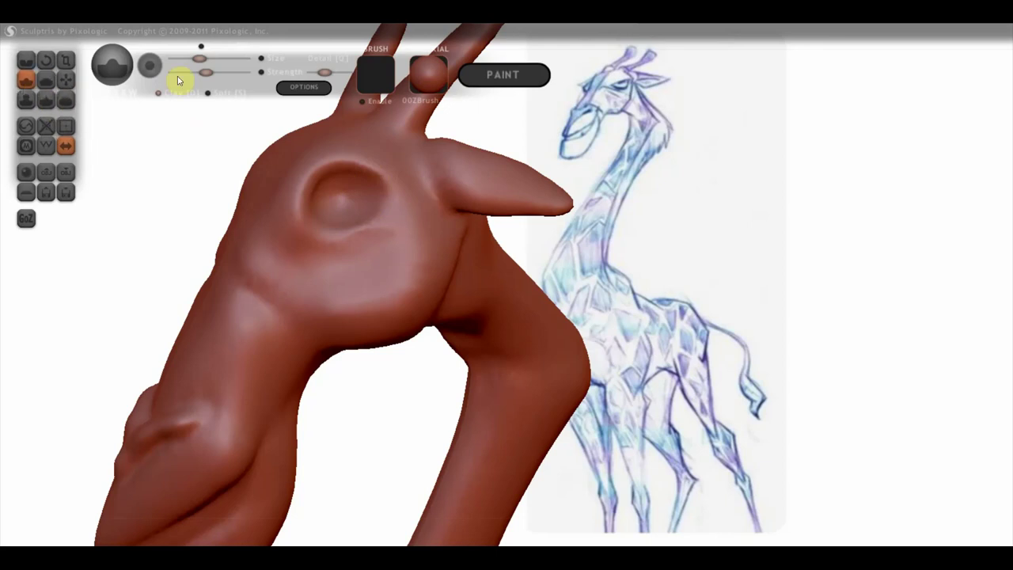
pyautogui.hotkey('ctrl', 'z')
pyautogui.moveTo(353, 184)
pyautogui.mouseDown()
pyautogui.moveTo(308, 185)
pyautogui.moveTo(334, 192)
pyautogui.moveTo(308, 204)
pyautogui.mouseUp()
pyautogui.moveTo(340, 175)
pyautogui.mouseDown()
pyautogui.moveTo(330, 173)
pyautogui.moveTo(373, 176)
pyautogui.moveTo(301, 190)
pyautogui.moveTo(355, 176)
pyautogui.mouseUp()
# With the Draw brush, carve a crease at the eye's corner and a groove curving beneath it
pyautogui.click(26, 61)
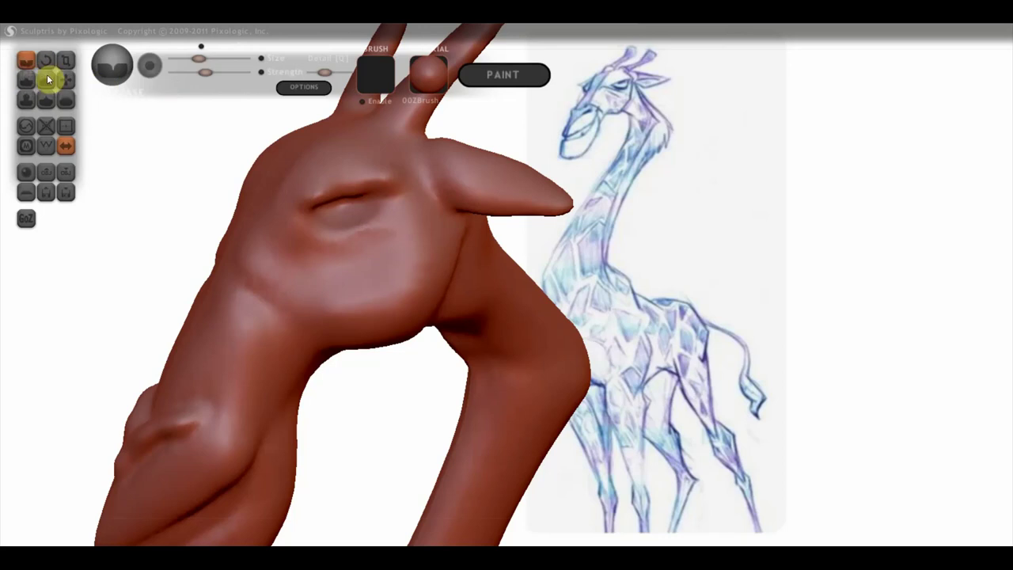
pyautogui.moveTo(381, 184); pyautogui.dragTo(342, 223, button='right')
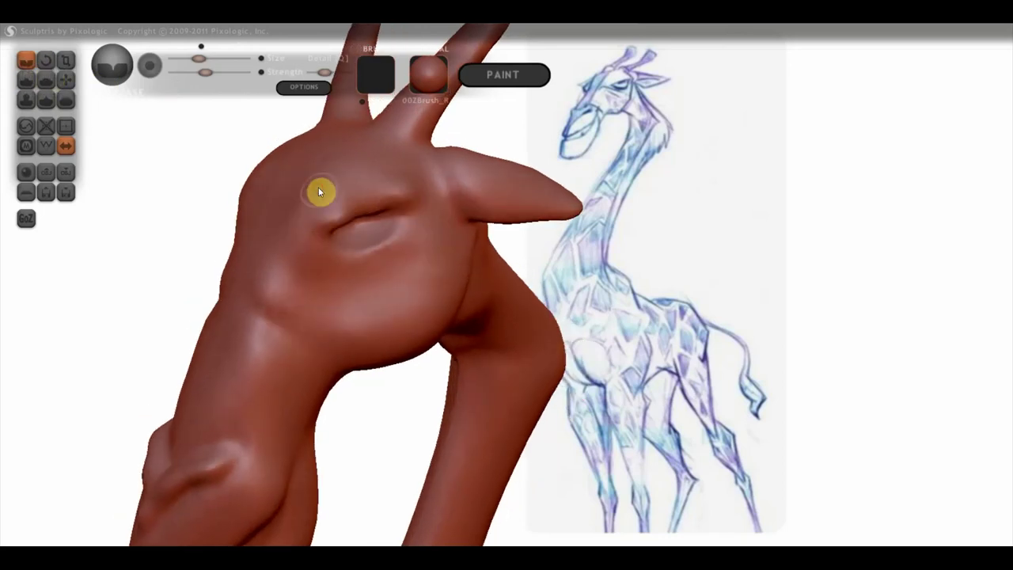
pyautogui.moveTo(319, 192); pyautogui.dragTo(324, 205)
pyautogui.moveTo(409, 195); pyautogui.dragTo(393, 193, button='right')
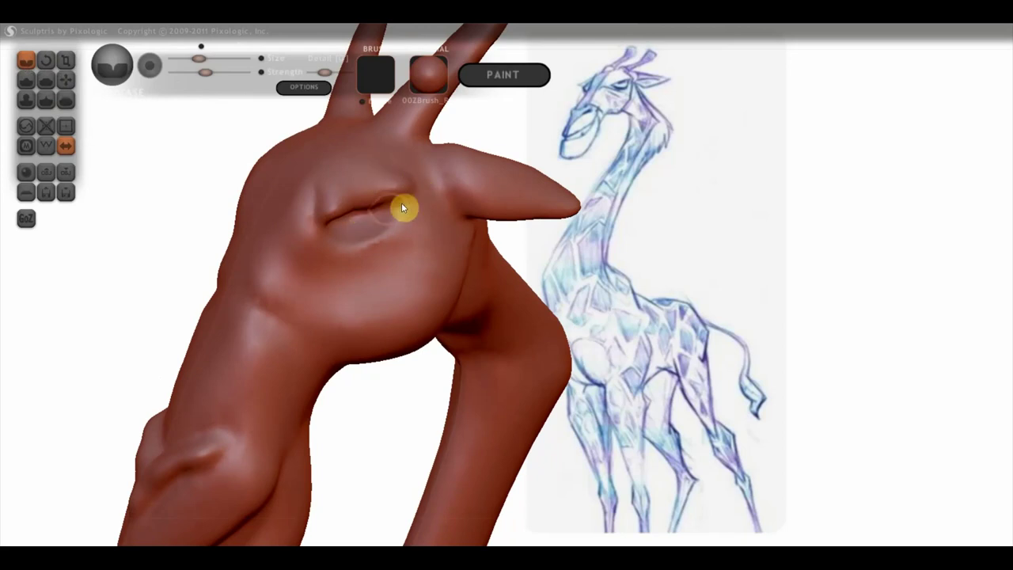
pyautogui.moveTo(424, 220); pyautogui.dragTo(315, 273)
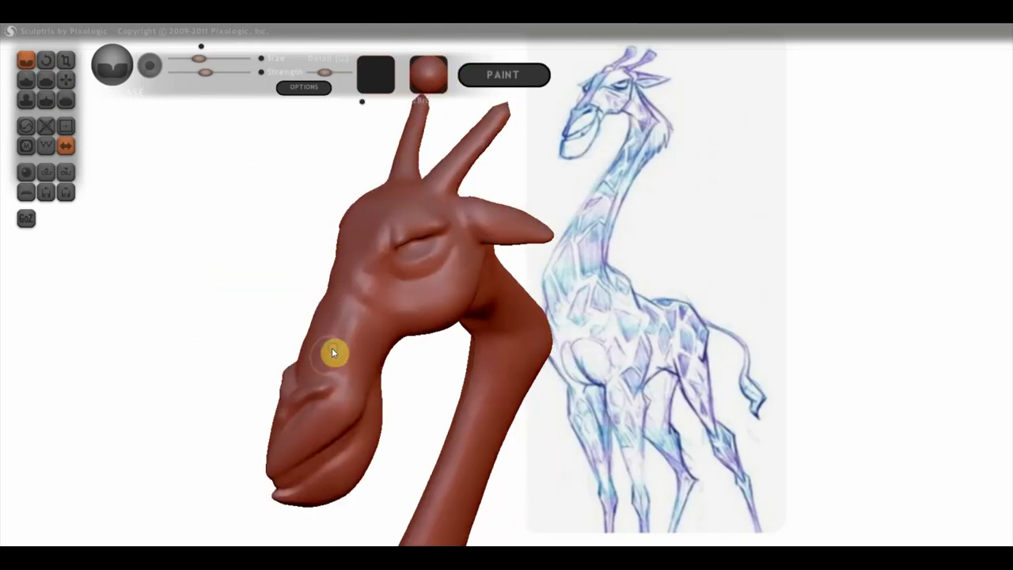
pyautogui.moveTo(346, 350)
pyautogui.mouseDown(button='right')
pyautogui.moveTo(376, 349)
pyautogui.moveTo(410, 292)
pyautogui.mouseUp(button='right')
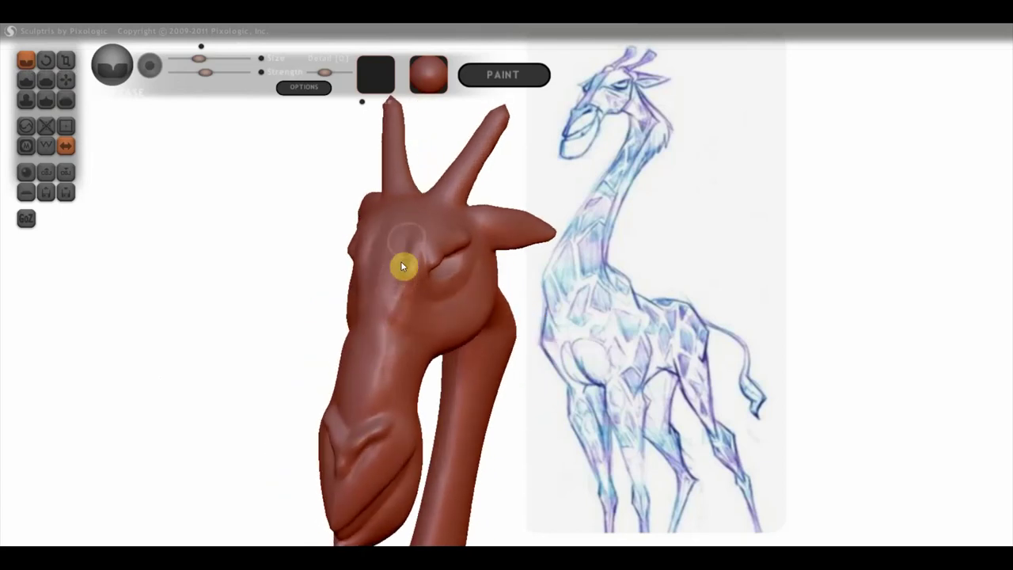
pyautogui.moveTo(383, 381)
pyautogui.mouseDown(button='right')
pyautogui.moveTo(301, 334)
pyautogui.moveTo(316, 356)
pyautogui.moveTo(358, 277)
pyautogui.mouseUp(button='right')
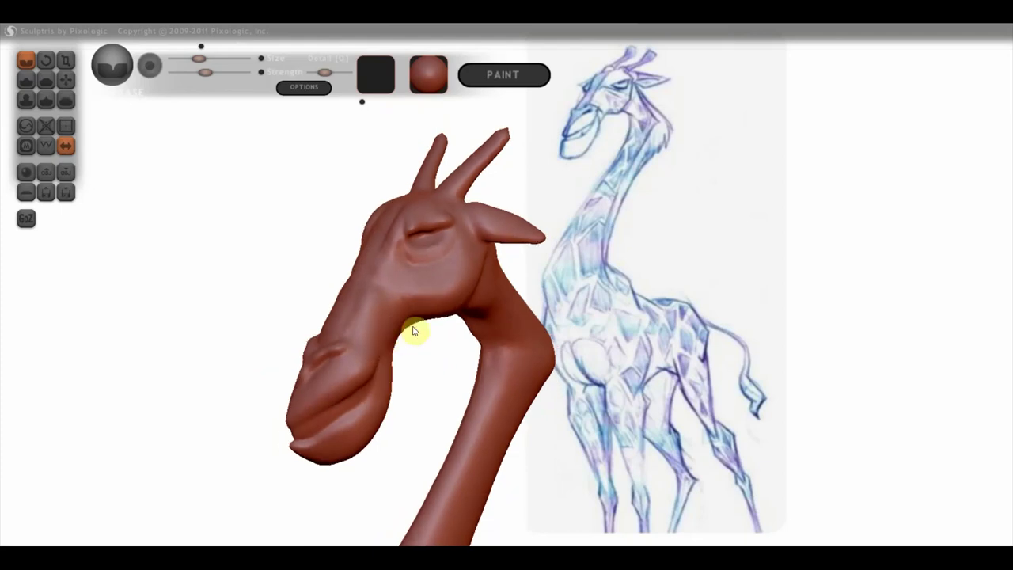
pyautogui.scroll(2, 503, 277)
pyautogui.scroll(2, 468, 334)
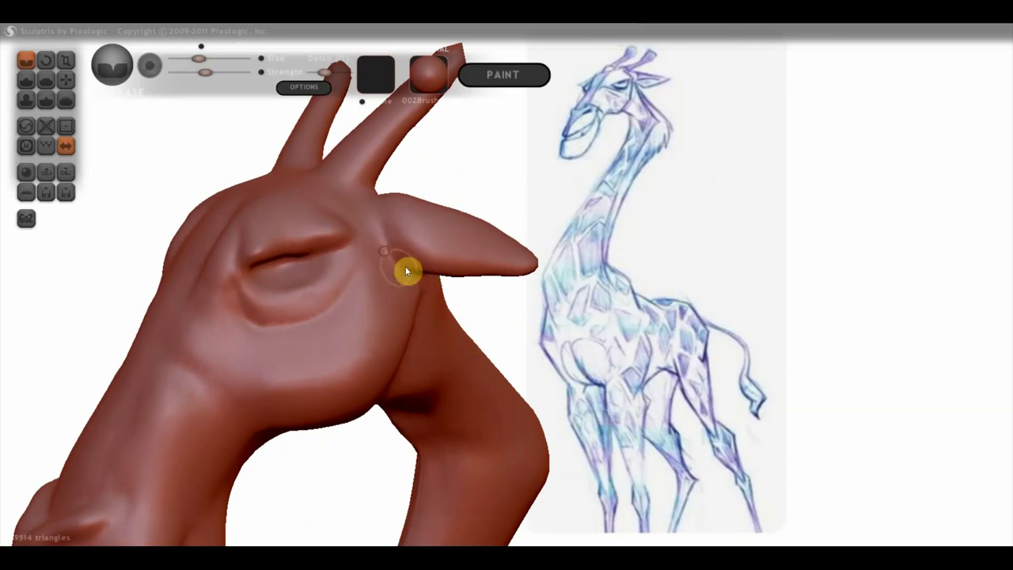
# Undo the last sculpt strokes and increase the sculpting strength
pyautogui.moveTo(406, 272); pyautogui.dragTo(430, 271, button='right')
pyautogui.hotkey('ctrl', 'z')
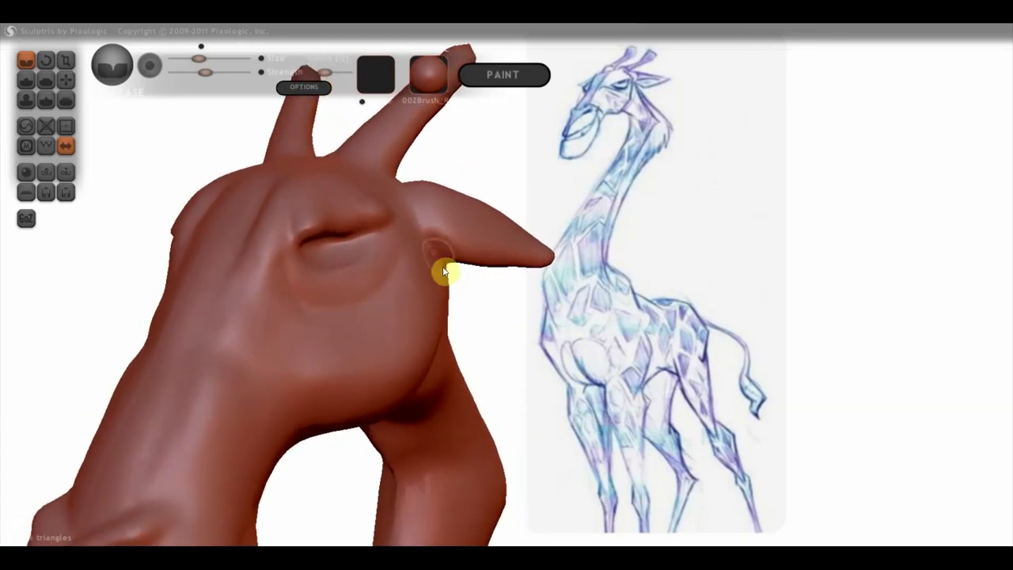
pyautogui.moveTo(208, 72); pyautogui.dragTo(222, 72)
pyautogui.hotkey('ctrl', 'z')
# Crease the bases where the ossicones meet the head
pyautogui.moveTo(484, 286); pyautogui.dragTo(397, 230)
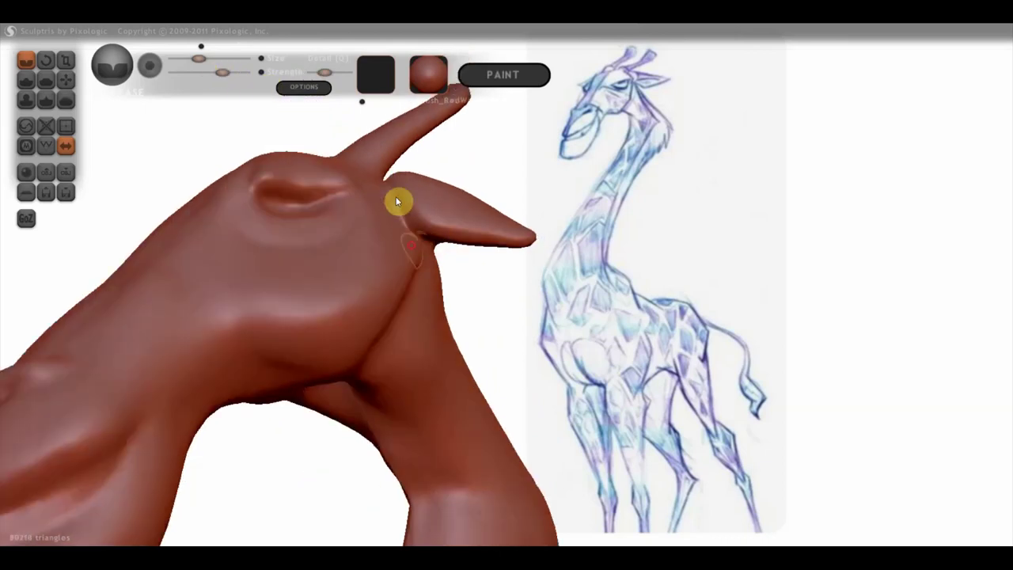
pyautogui.moveTo(397, 202); pyautogui.dragTo(131, 285)
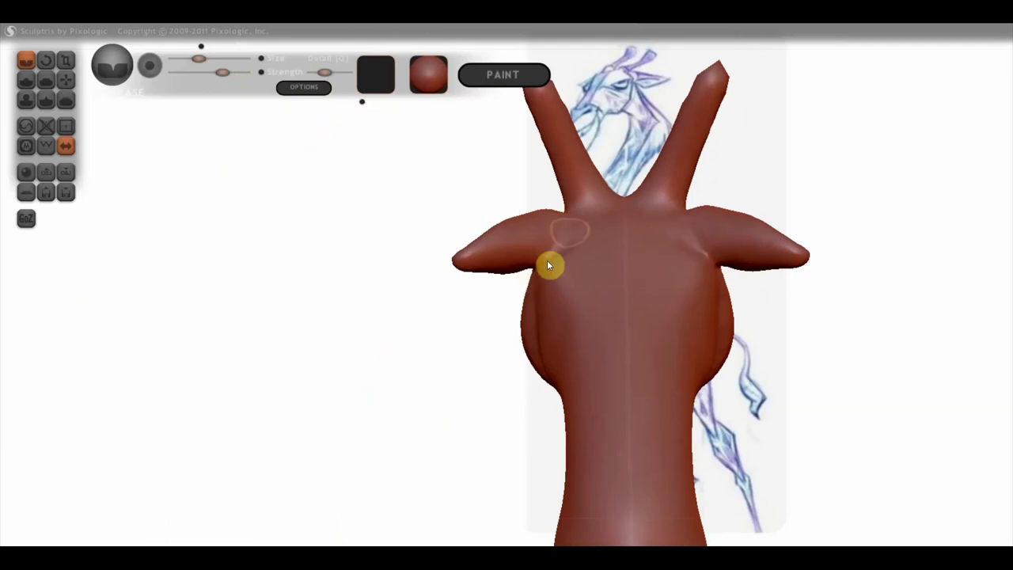
pyautogui.moveTo(573, 247); pyautogui.dragTo(612, 231)
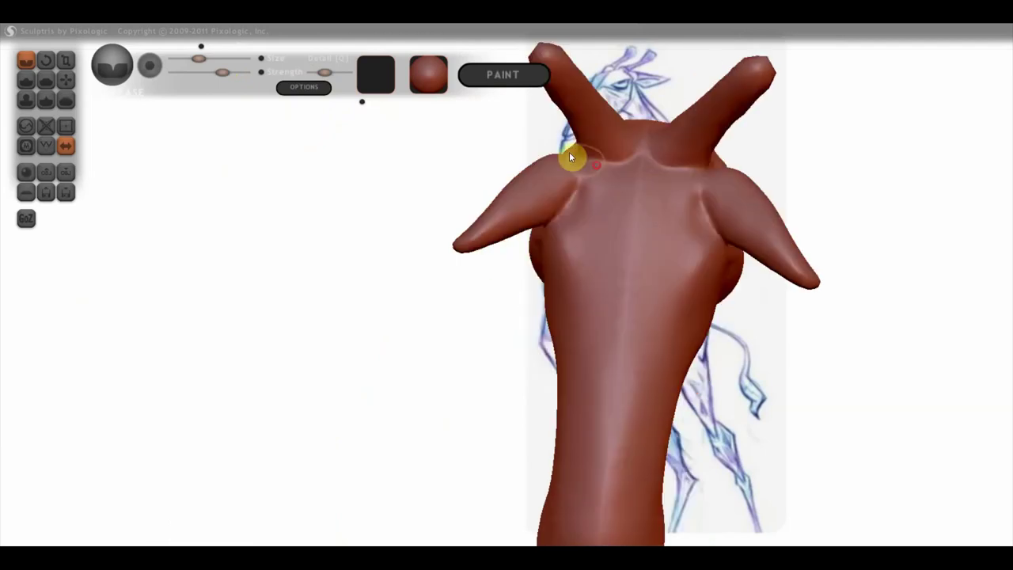
pyautogui.moveTo(572, 158); pyautogui.dragTo(366, 217)
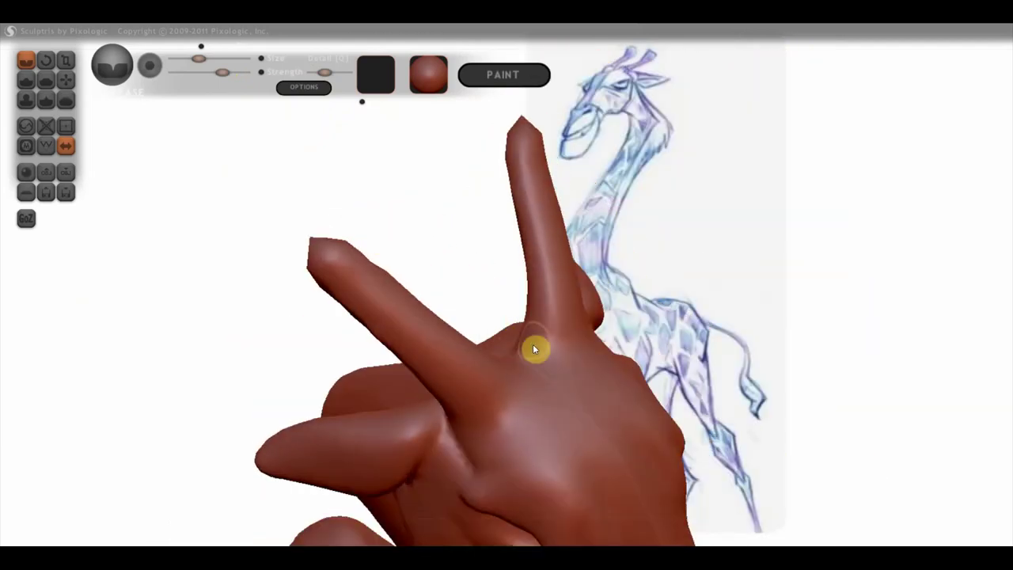
pyautogui.moveTo(524, 339); pyautogui.dragTo(536, 348)
pyautogui.moveTo(537, 348)
pyautogui.mouseDown(button='right')
pyautogui.moveTo(493, 334)
pyautogui.moveTo(357, 355)
pyautogui.moveTo(354, 281)
pyautogui.mouseUp(button='right')
pyautogui.moveTo(312, 242)
pyautogui.mouseDown(button='right')
pyautogui.moveTo(396, 249)
pyautogui.moveTo(381, 251)
pyautogui.mouseUp(button='right')
pyautogui.moveTo(355, 302); pyautogui.dragTo(332, 281)
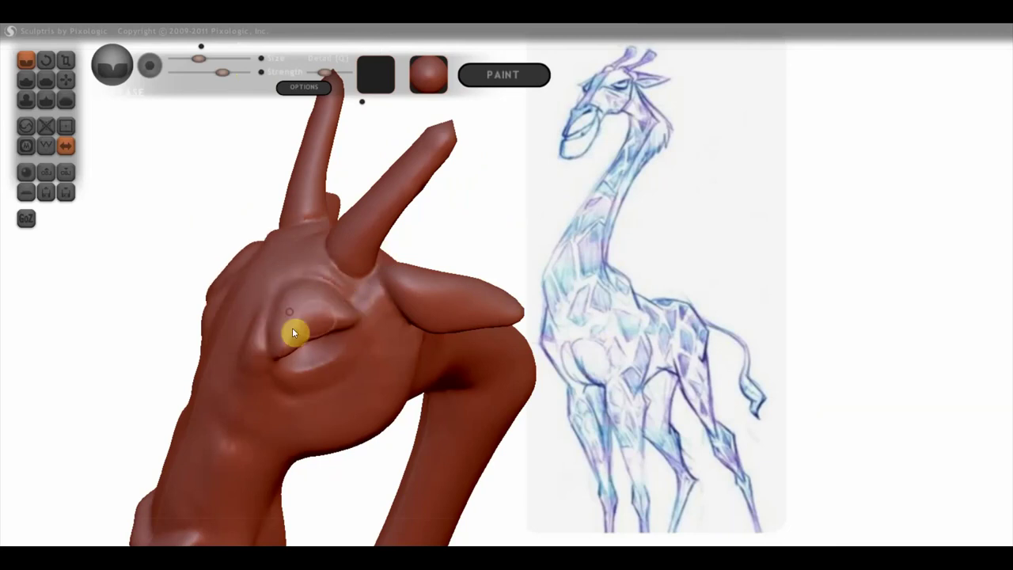
# Switch the stroke type and sharpen the edge of the giraffe's eyelid
pyautogui.click(26, 81)
pyautogui.moveTo(335, 323); pyautogui.dragTo(277, 342)
pyautogui.moveTo(280, 325)
pyautogui.mouseDown(button='right')
pyautogui.moveTo(369, 386)
pyautogui.moveTo(492, 335)
pyautogui.moveTo(548, 348)
pyautogui.moveTo(575, 338)
pyautogui.moveTo(578, 300)
pyautogui.moveTo(520, 350)
pyautogui.moveTo(522, 297)
pyautogui.moveTo(464, 318)
pyautogui.mouseUp(button='right')
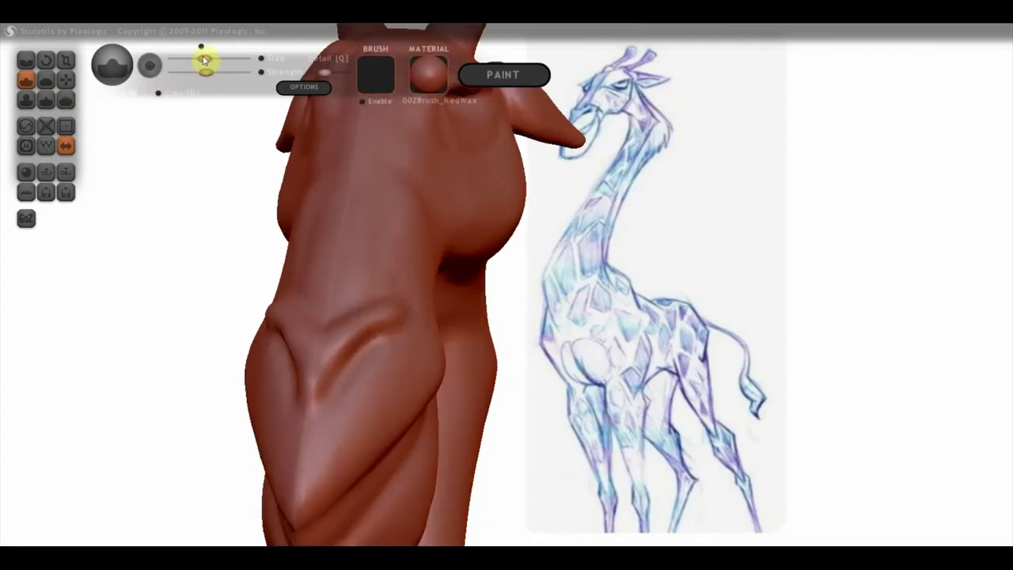
pyautogui.moveTo(403, 337); pyautogui.dragTo(367, 341, button='right')
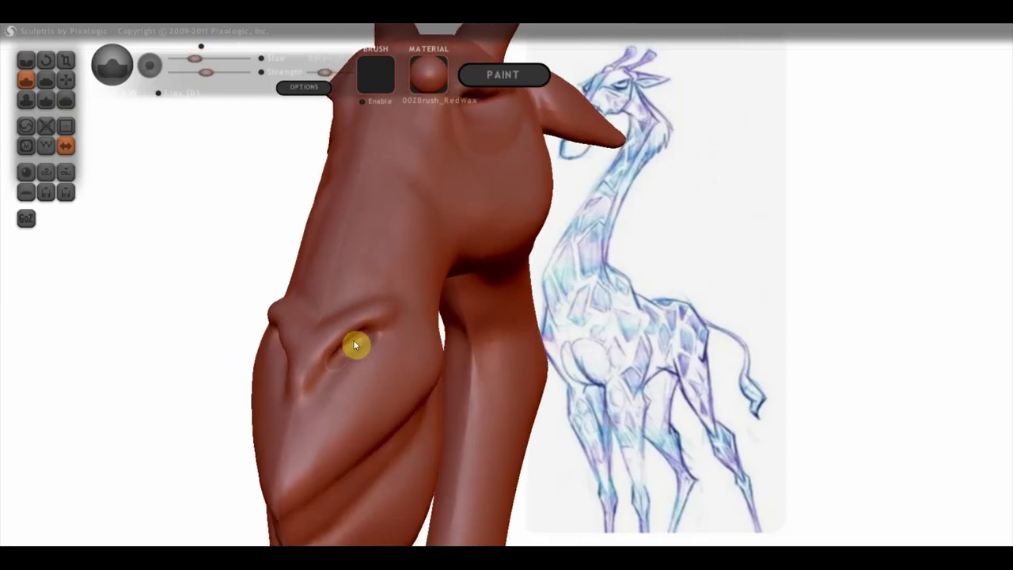
pyautogui.moveTo(350, 349); pyautogui.dragTo(367, 343, button='right')
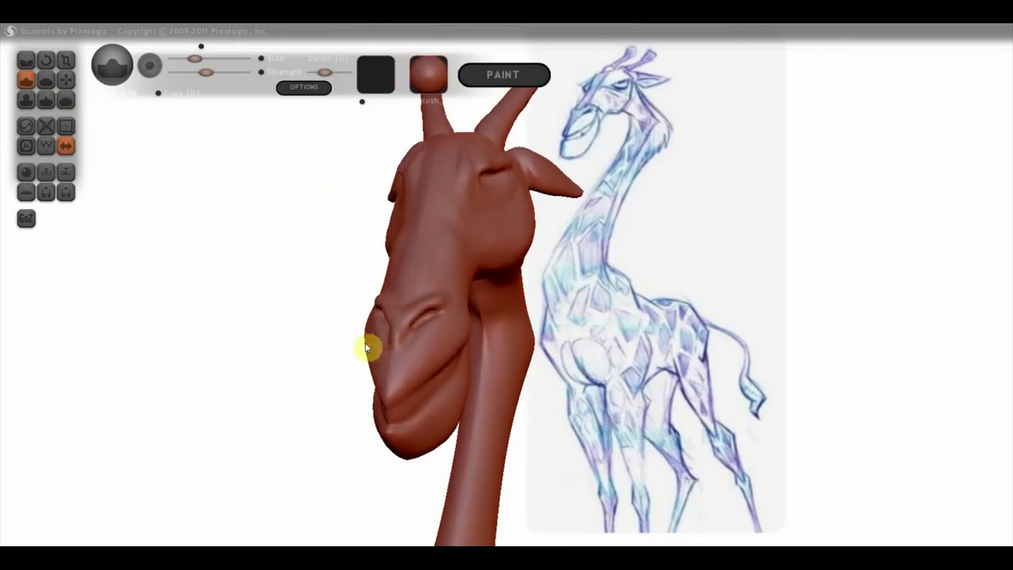
pyautogui.moveTo(343, 429); pyautogui.dragTo(346, 422, button='right')
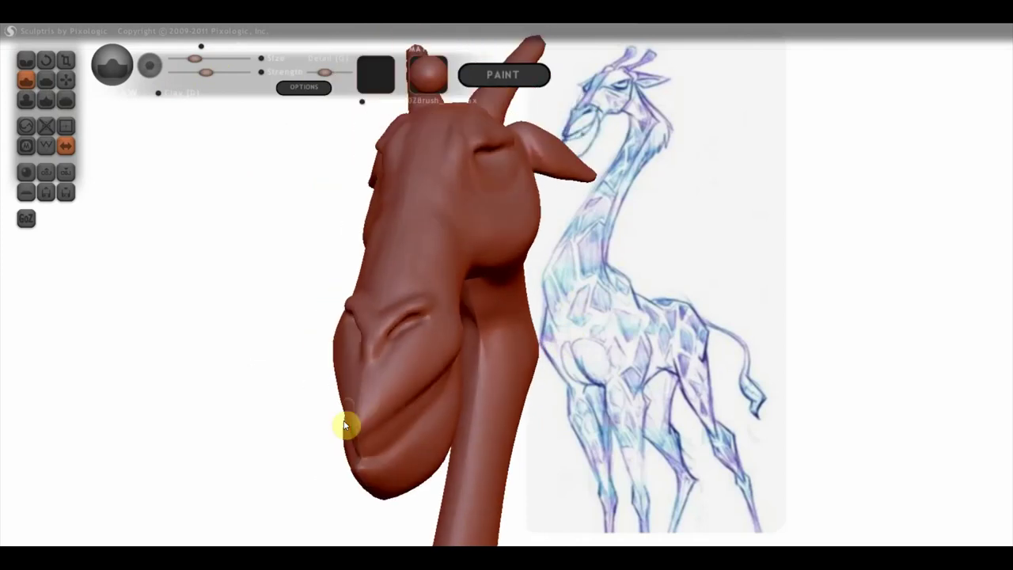
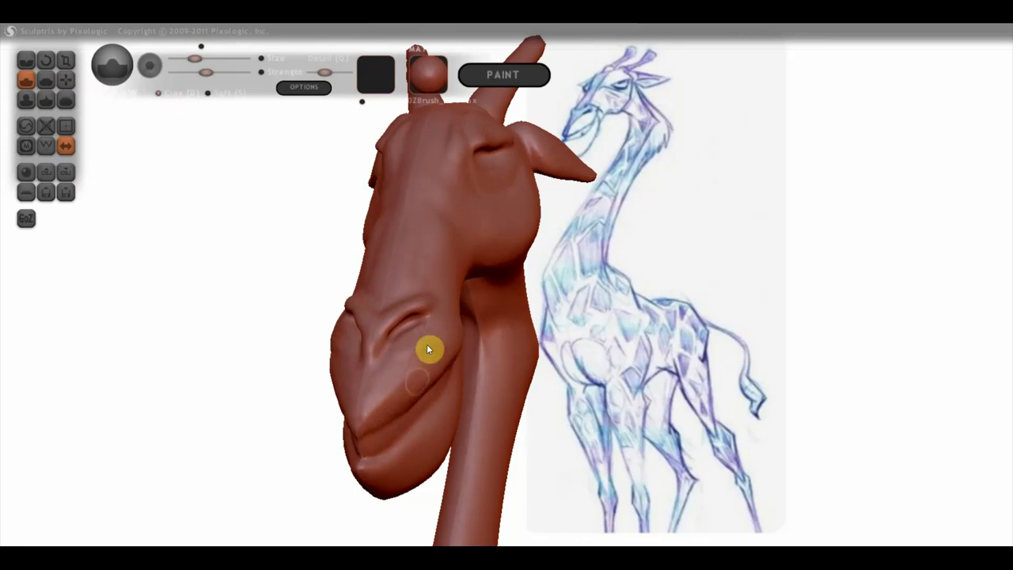
# With Grab, drag the mouth corner upward into a smile, then orbit to check the head and horns
pyautogui.moveTo(368, 419)
pyautogui.mouseDown(button='right')
pyautogui.moveTo(500, 429)
pyautogui.moveTo(491, 429)
pyautogui.mouseUp(button='right')
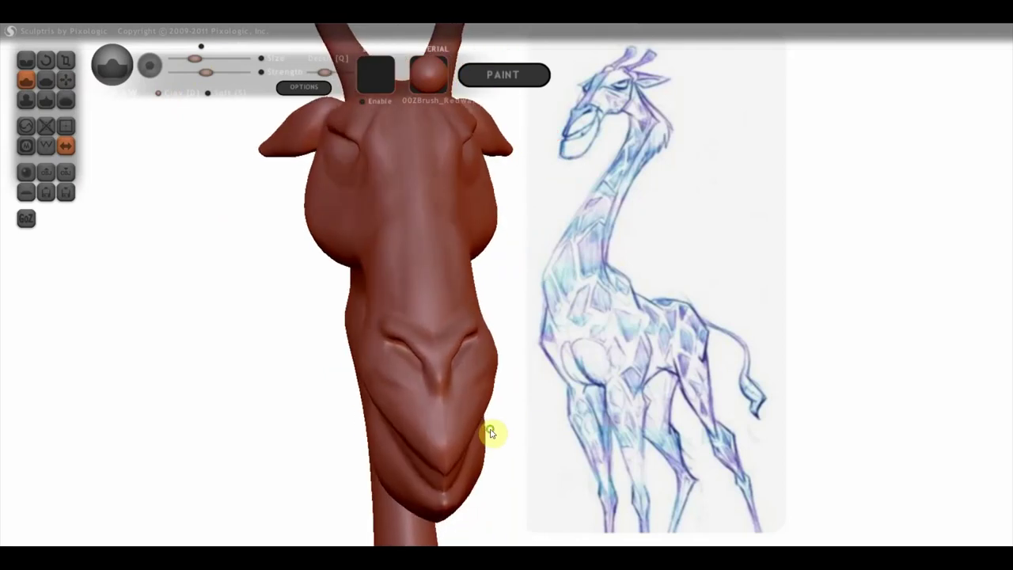
pyautogui.click(64, 87)
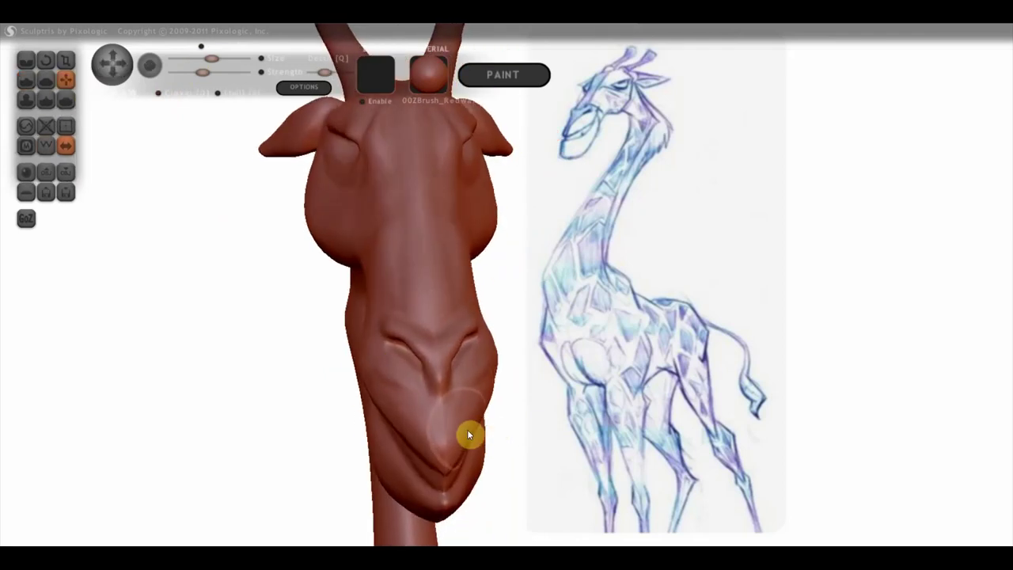
pyautogui.moveTo(424, 448)
pyautogui.mouseDown()
pyautogui.moveTo(370, 416)
pyautogui.moveTo(397, 450)
pyautogui.mouseUp()
pyautogui.moveTo(441, 443)
pyautogui.mouseDown(button='right')
pyautogui.moveTo(335, 415)
pyautogui.moveTo(424, 406)
pyautogui.mouseUp(button='right')
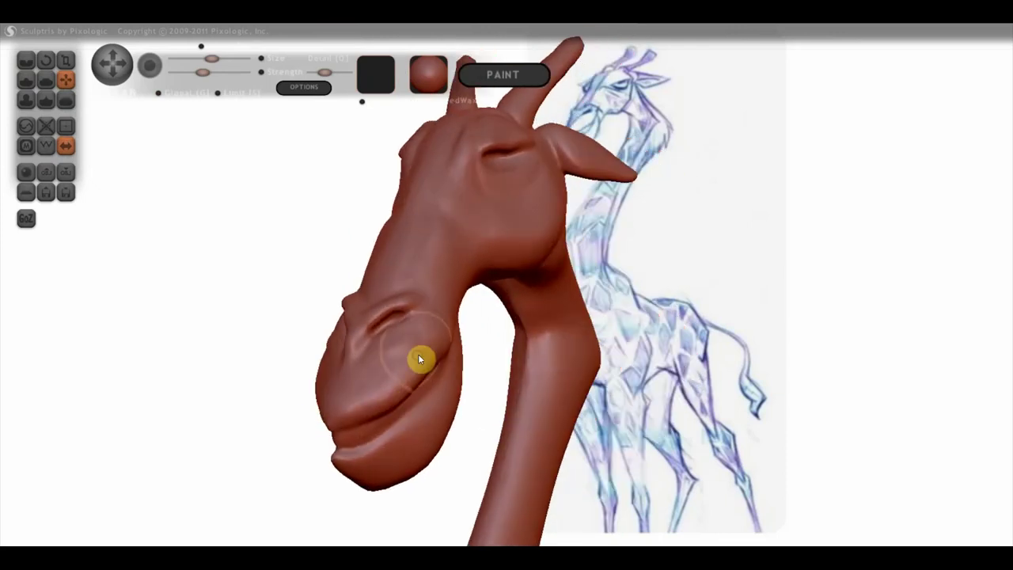
pyautogui.moveTo(409, 466)
pyautogui.mouseDown(button='right')
pyautogui.moveTo(450, 416)
pyautogui.moveTo(476, 289)
pyautogui.moveTo(483, 362)
pyautogui.moveTo(511, 405)
pyautogui.moveTo(509, 373)
pyautogui.moveTo(470, 412)
pyautogui.moveTo(473, 385)
pyautogui.moveTo(448, 404)
pyautogui.moveTo(388, 395)
pyautogui.moveTo(142, 482)
pyautogui.moveTo(314, 344)
pyautogui.moveTo(425, 309)
pyautogui.moveTo(330, 380)
pyautogui.mouseUp(button='right')
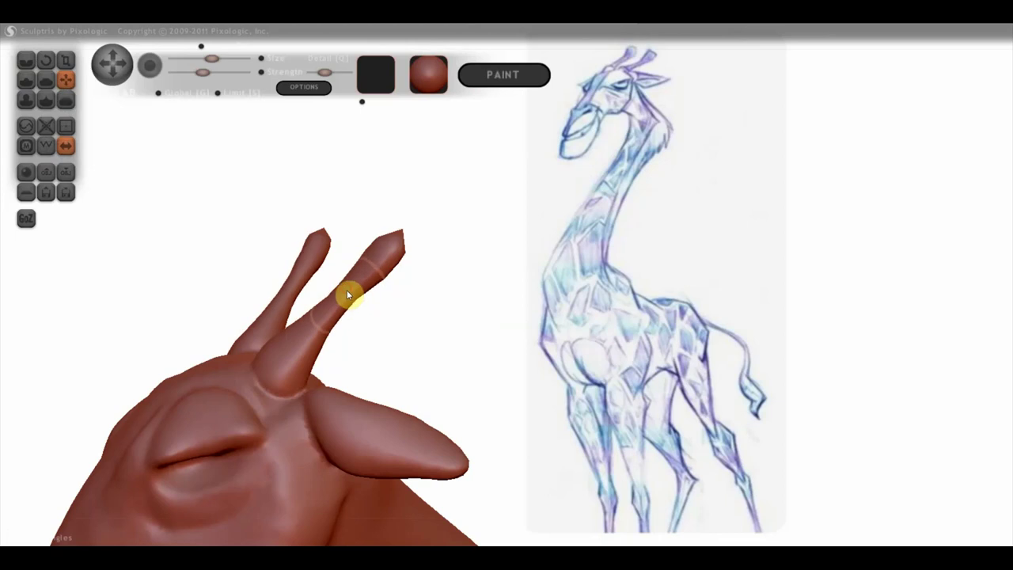
pyautogui.click(26, 79)
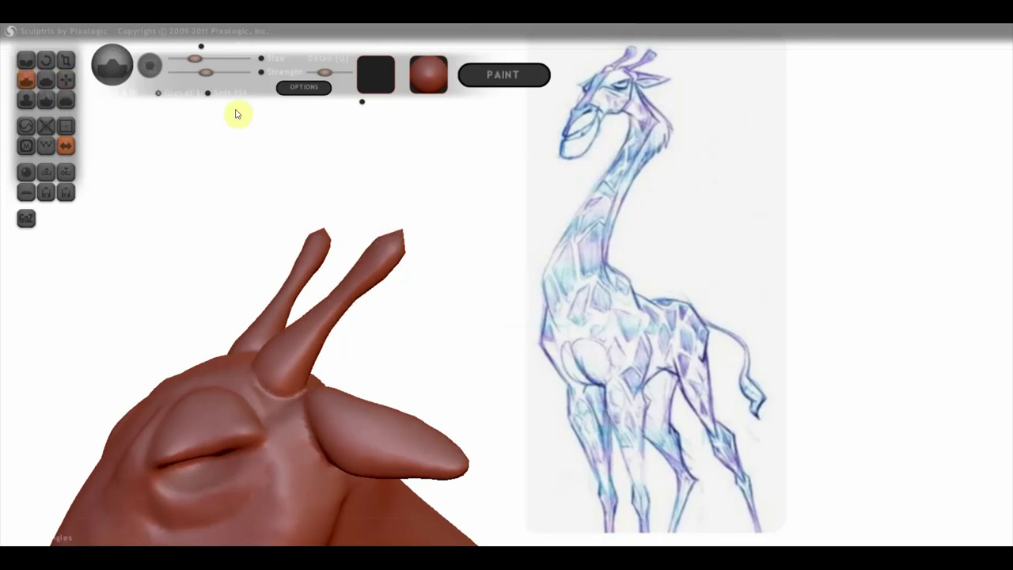
# Stroke the right horn's tip with the Draw brush, orbiting until both horns stand upright
pyautogui.moveTo(395, 237); pyautogui.dragTo(398, 279)
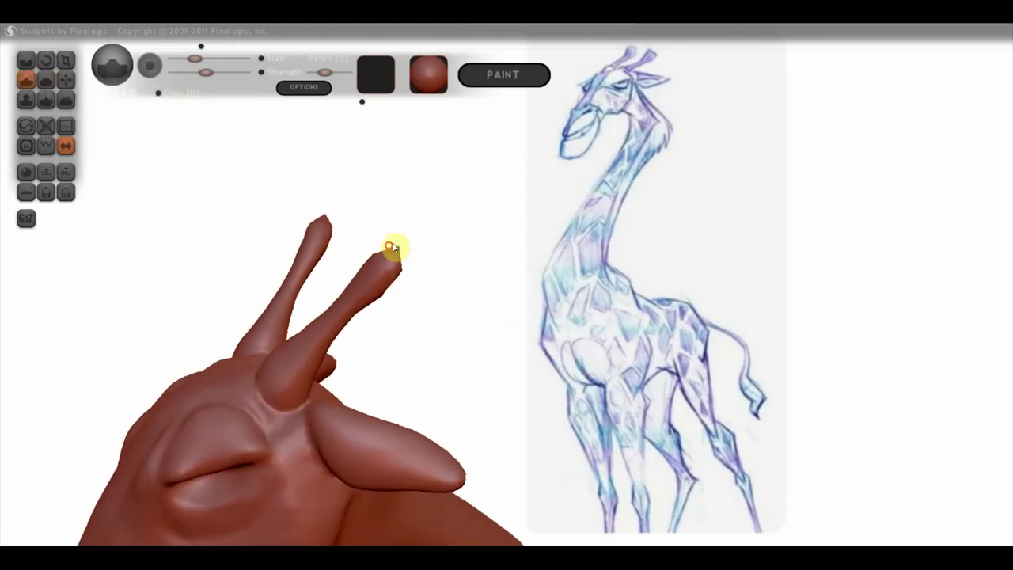
pyautogui.moveTo(430, 282); pyautogui.dragTo(428, 259)
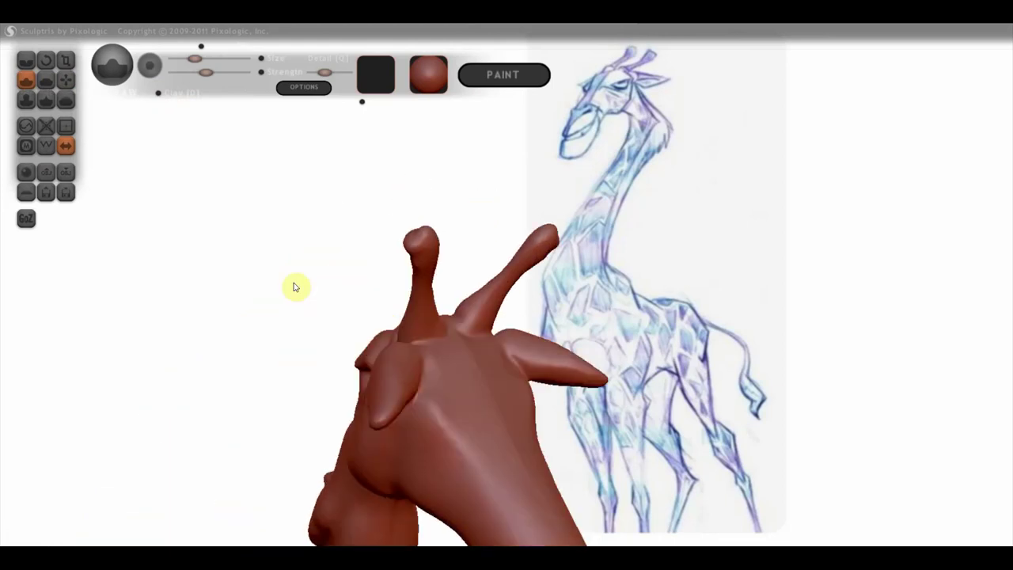
pyautogui.moveTo(419, 309); pyautogui.dragTo(447, 295)
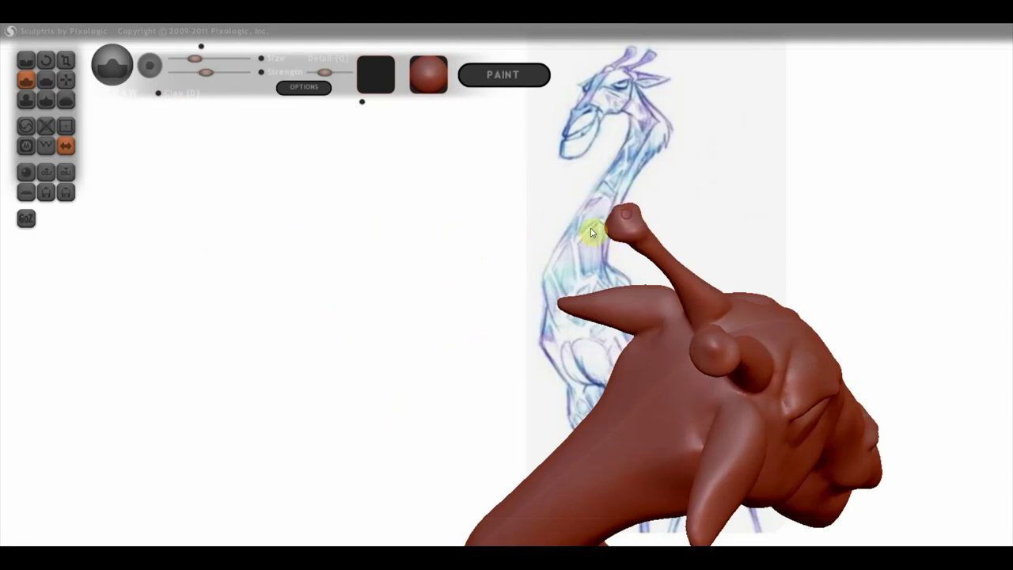
pyautogui.moveTo(618, 230)
pyautogui.mouseDown()
pyautogui.moveTo(644, 242)
pyautogui.moveTo(480, 235)
pyautogui.mouseUp()
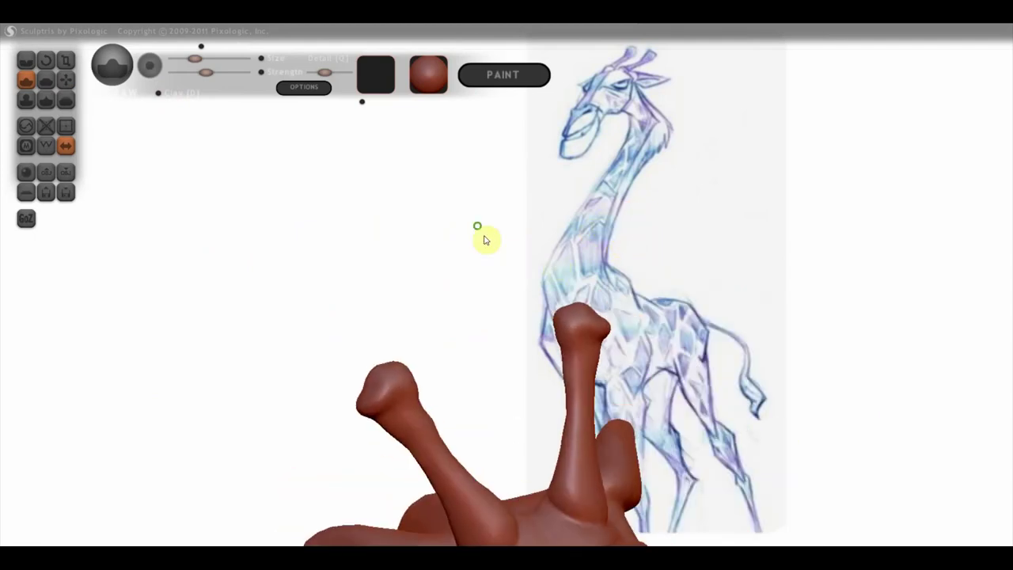
pyautogui.moveTo(596, 346)
pyautogui.mouseDown()
pyautogui.moveTo(570, 339)
pyautogui.moveTo(672, 318)
pyautogui.mouseUp()
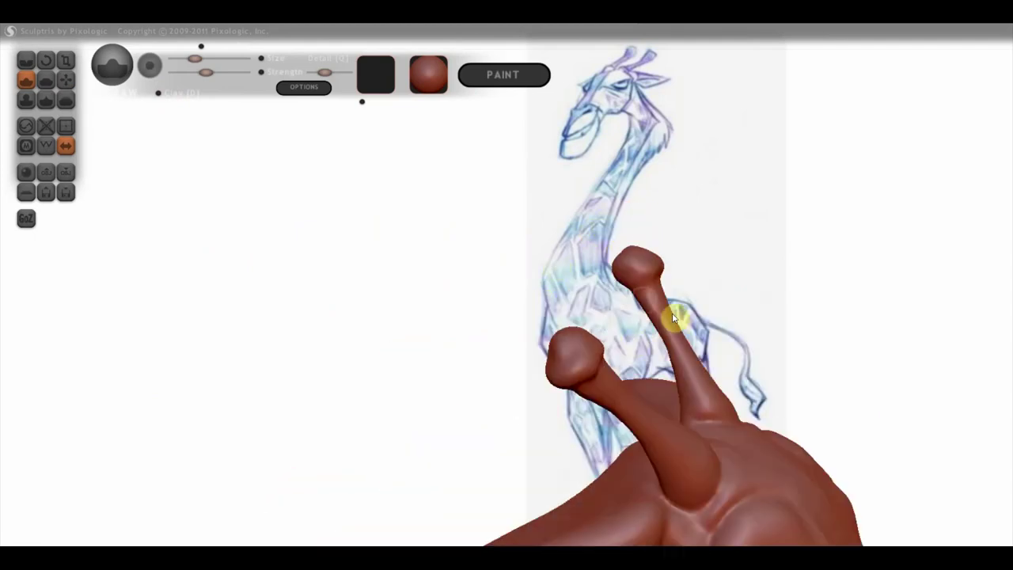
pyautogui.moveTo(618, 275); pyautogui.dragTo(545, 280)
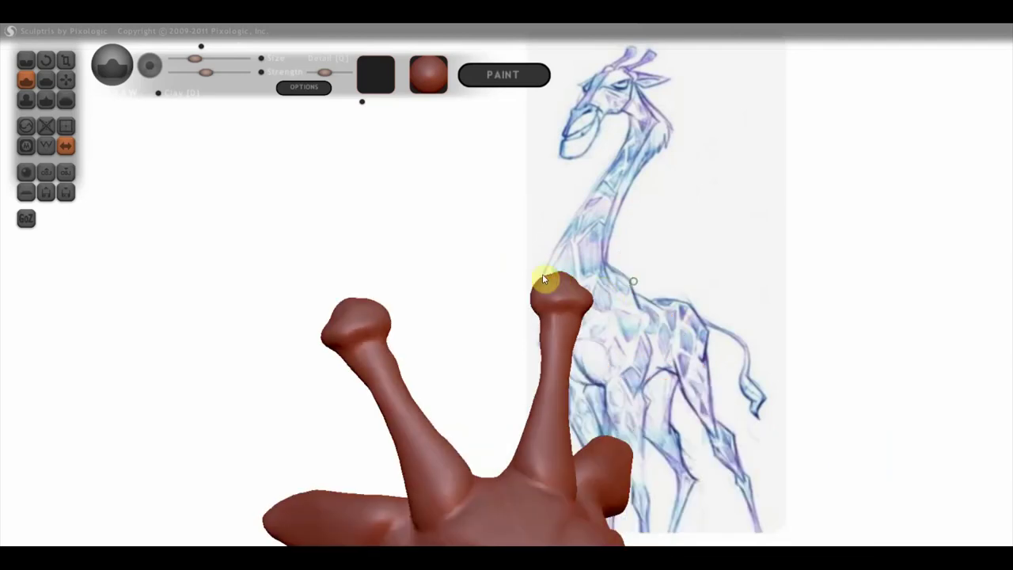
pyautogui.moveTo(583, 316)
pyautogui.mouseDown()
pyautogui.moveTo(456, 241)
pyautogui.moveTo(480, 277)
pyautogui.moveTo(362, 237)
pyautogui.mouseUp()
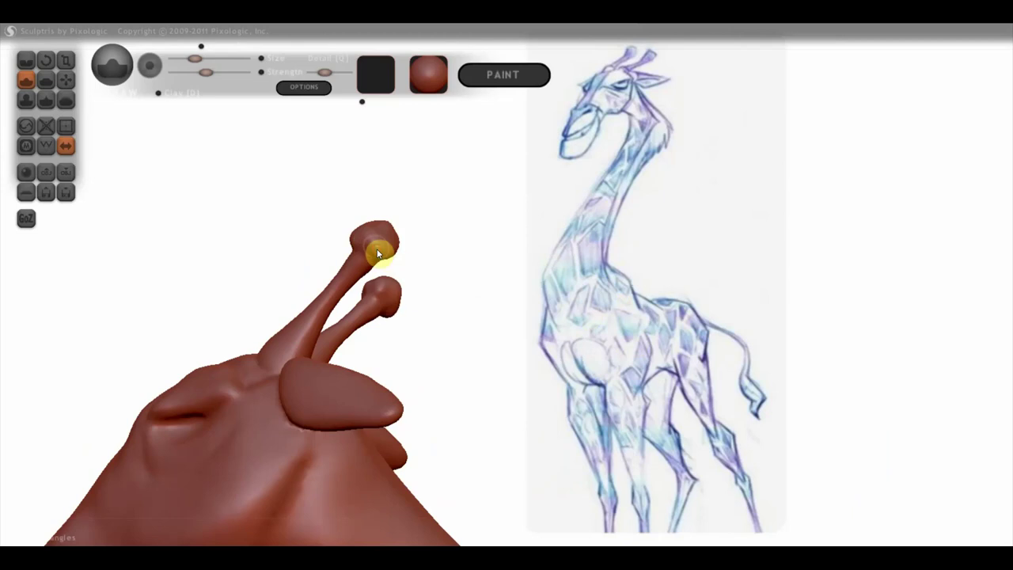
# Flatten the horn tips into knobbed ends, checking them from below, the front and the side
pyautogui.click(46, 79)
pyautogui.scroll(2, 252, 250)
pyautogui.moveTo(252, 250); pyautogui.dragTo(324, 287)
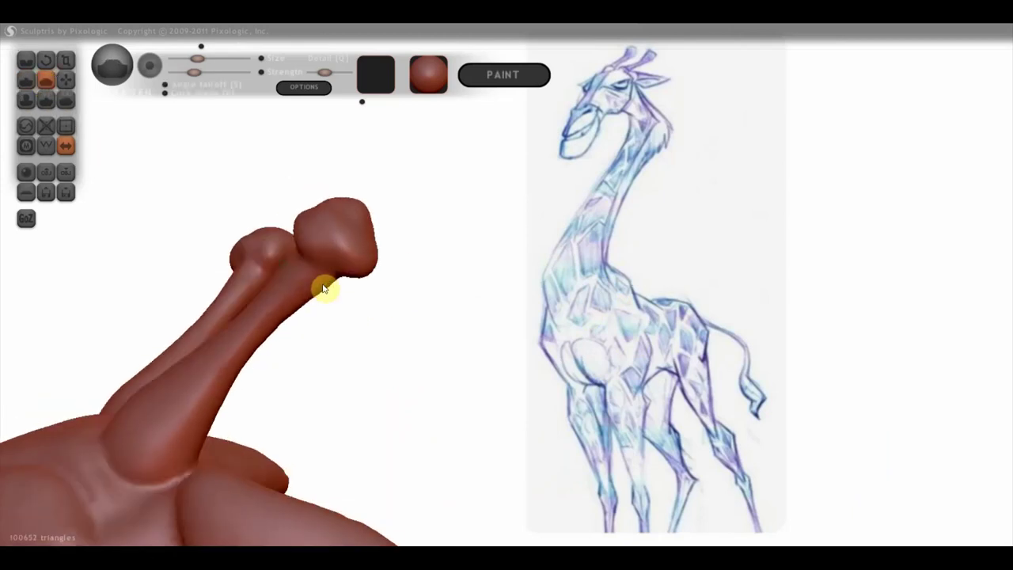
pyautogui.moveTo(341, 221)
pyautogui.mouseDown()
pyautogui.moveTo(311, 264)
pyautogui.moveTo(320, 294)
pyautogui.moveTo(336, 285)
pyautogui.mouseUp()
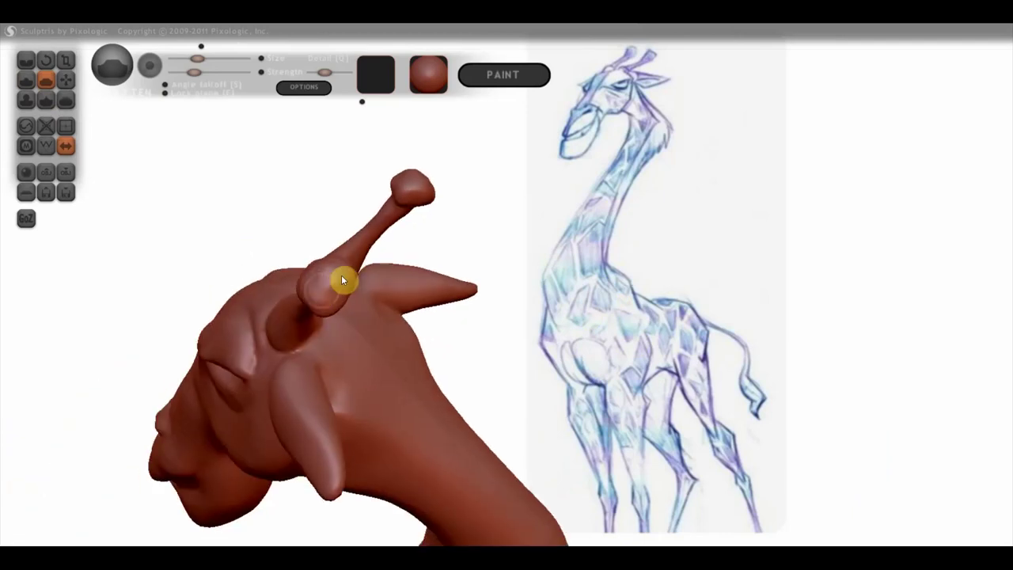
pyautogui.moveTo(342, 285); pyautogui.dragTo(441, 253)
pyautogui.moveTo(416, 292)
pyautogui.mouseDown()
pyautogui.moveTo(465, 310)
pyautogui.moveTo(574, 316)
pyautogui.moveTo(624, 334)
pyautogui.moveTo(807, 342)
pyautogui.moveTo(637, 225)
pyautogui.mouseUp()
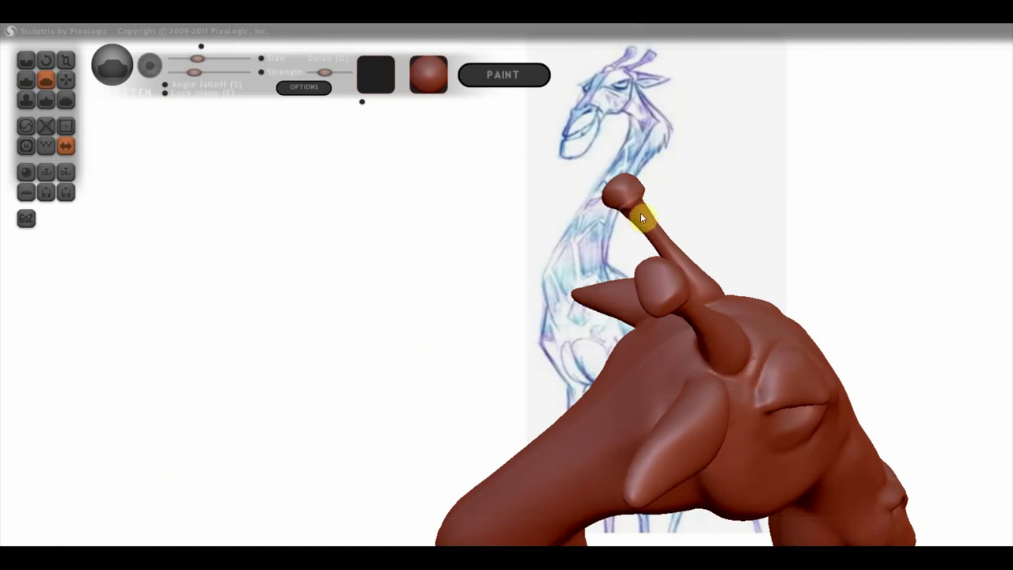
pyautogui.moveTo(644, 226)
pyautogui.mouseDown()
pyautogui.moveTo(520, 235)
pyautogui.moveTo(606, 316)
pyautogui.mouseUp()
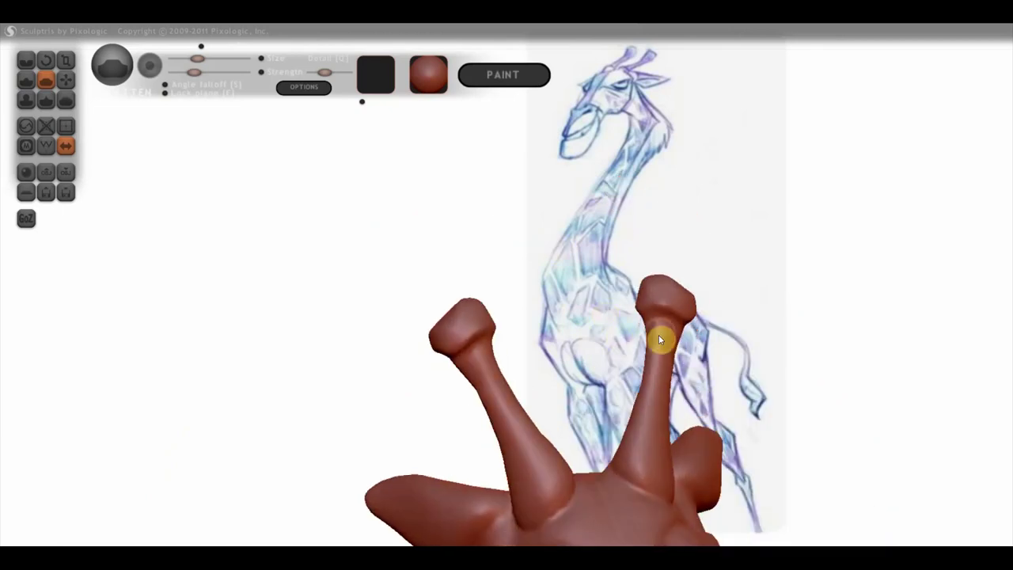
pyautogui.moveTo(678, 348)
pyautogui.mouseDown()
pyautogui.moveTo(671, 368)
pyautogui.moveTo(606, 332)
pyautogui.moveTo(574, 336)
pyautogui.moveTo(575, 356)
pyautogui.mouseUp()
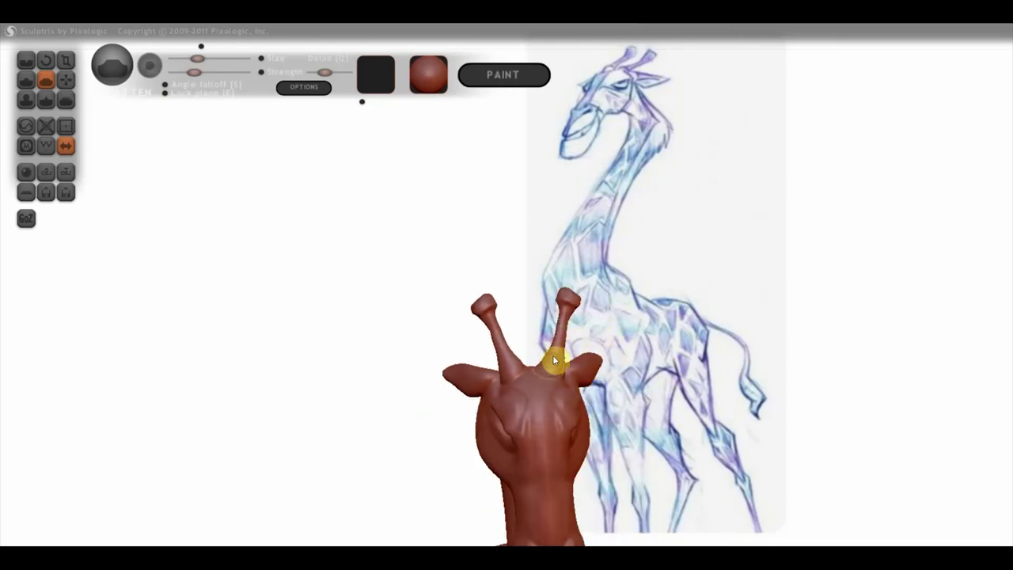
pyautogui.moveTo(563, 326)
pyautogui.mouseDown()
pyautogui.moveTo(624, 350)
pyautogui.moveTo(506, 300)
pyautogui.moveTo(547, 339)
pyautogui.moveTo(547, 149)
pyautogui.moveTo(550, 271)
pyautogui.moveTo(570, 289)
pyautogui.moveTo(632, 293)
pyautogui.moveTo(603, 287)
pyautogui.moveTo(630, 368)
pyautogui.moveTo(618, 321)
pyautogui.moveTo(558, 227)
pyautogui.mouseUp()
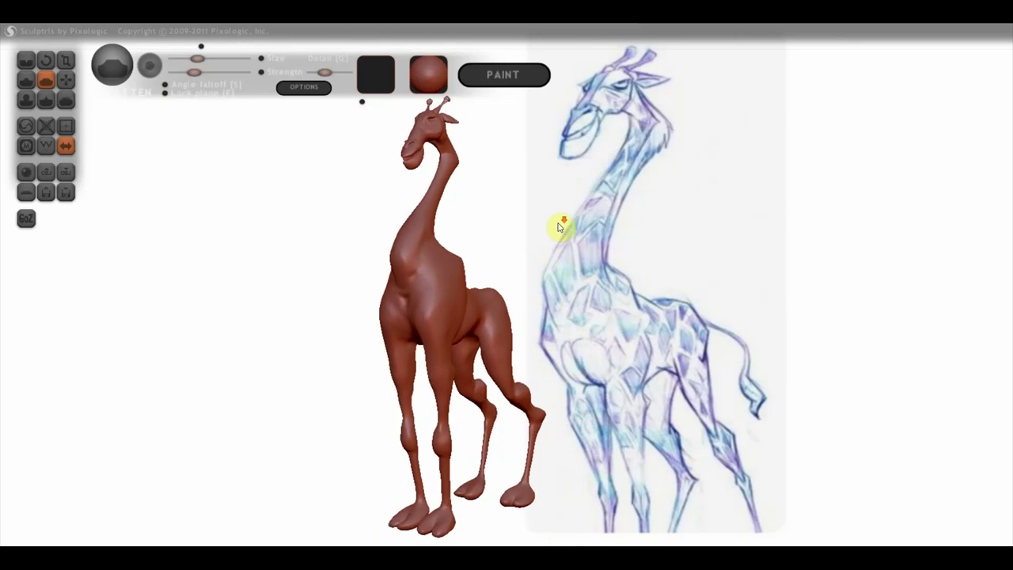
# Zoom out to compare the profile with the sketch, then zoom in on the hindquarters
pyautogui.scroll(-2, 558, 227)
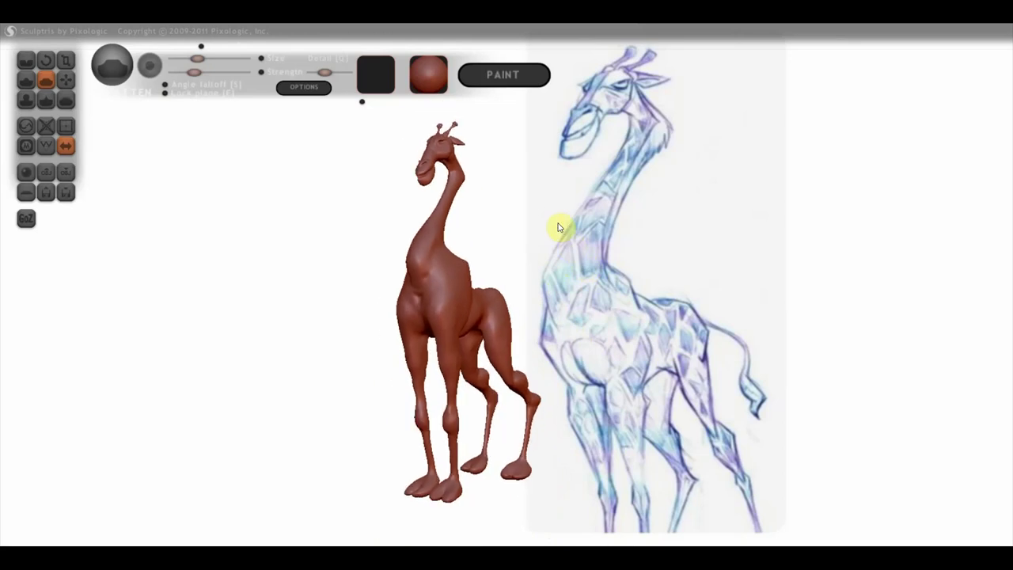
pyautogui.moveTo(558, 227)
pyautogui.mouseDown()
pyautogui.moveTo(570, 226)
pyautogui.moveTo(506, 224)
pyautogui.moveTo(556, 228)
pyautogui.moveTo(467, 261)
pyautogui.mouseUp()
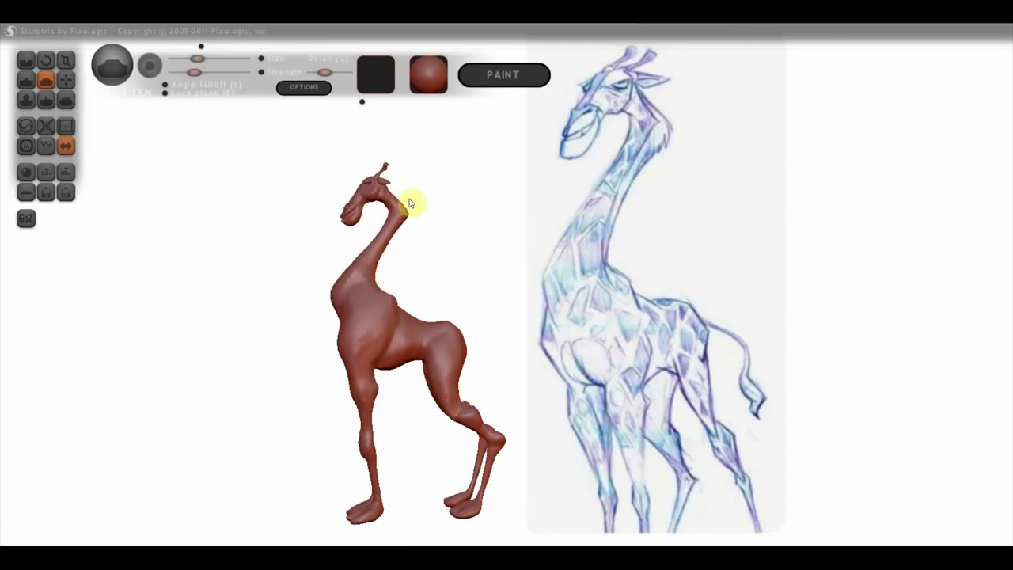
pyautogui.scroll(2, 407, 287)
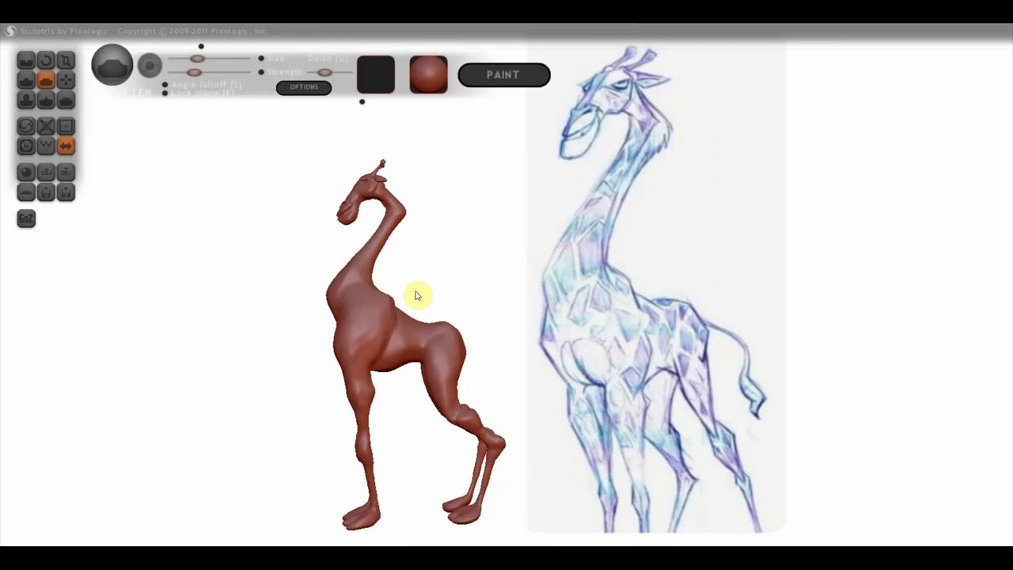
pyautogui.moveTo(484, 340); pyautogui.dragTo(388, 348)
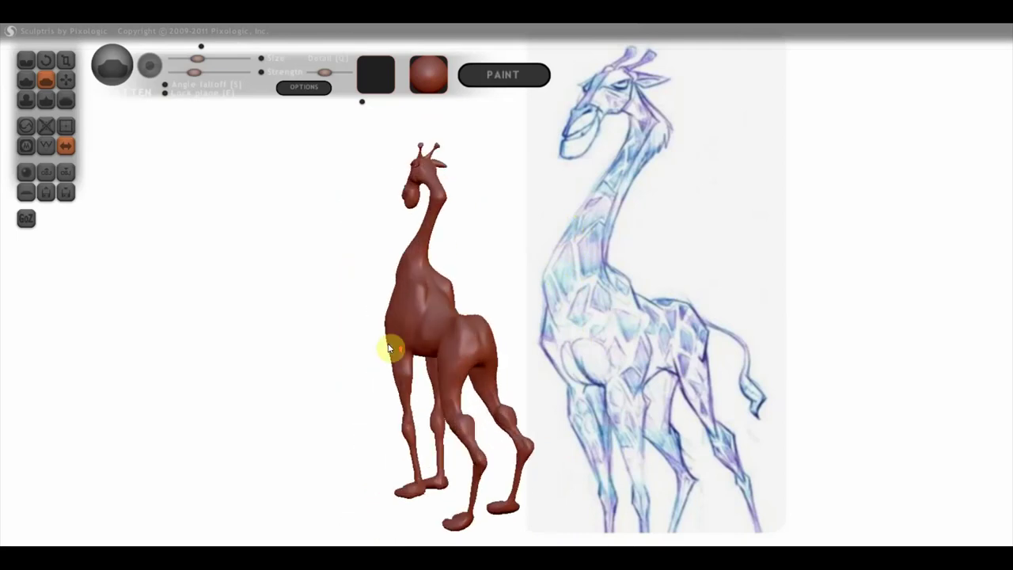
pyautogui.scroll(3, 443, 348)
pyautogui.scroll(2, 502, 345)
pyautogui.scroll(2, 490, 285)
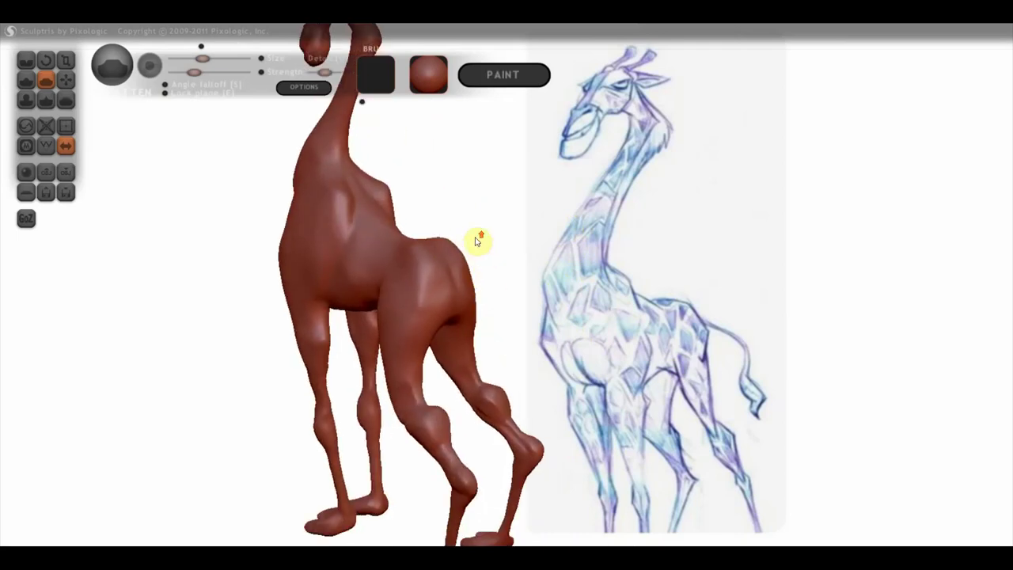
# Add a clay bump onto the rump with the Draw brush, viewed from behind
pyautogui.click(26, 79)
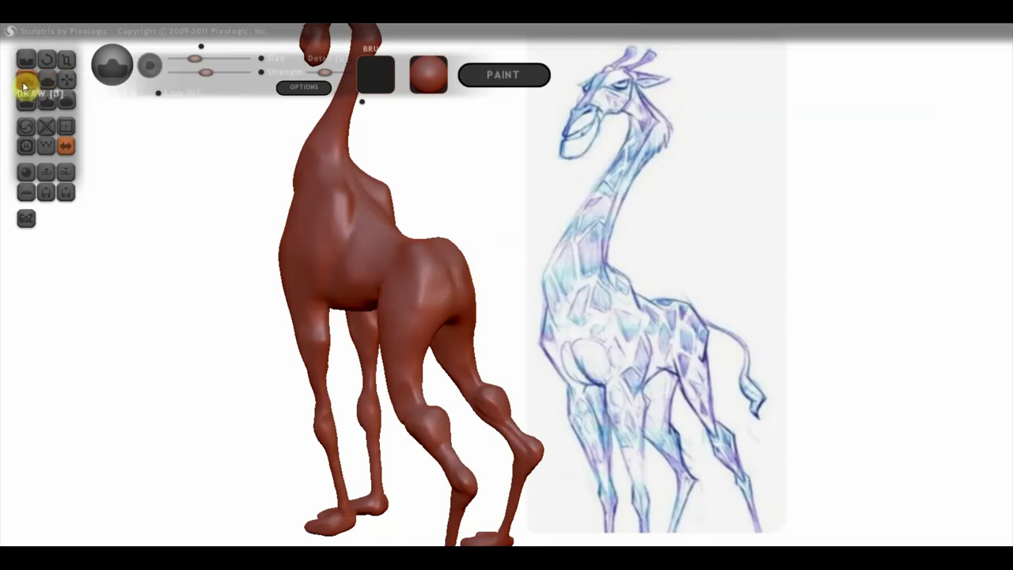
pyautogui.scroll(2, 498, 261)
pyautogui.moveTo(489, 274); pyautogui.dragTo(390, 291)
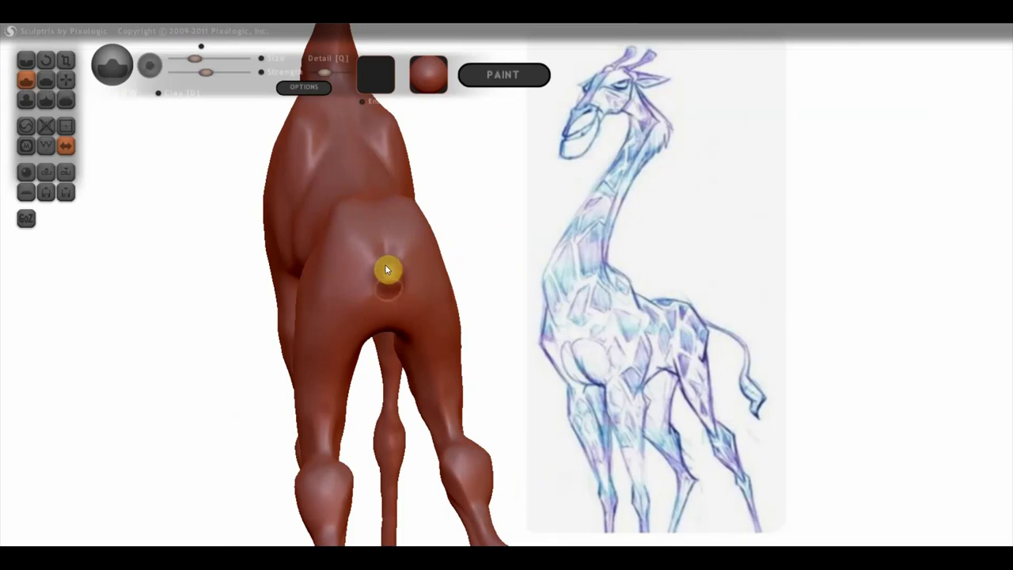
pyautogui.moveTo(393, 267); pyautogui.dragTo(390, 287)
pyautogui.moveTo(432, 277)
pyautogui.mouseDown()
pyautogui.moveTo(526, 265)
pyautogui.moveTo(459, 283)
pyautogui.mouseUp()
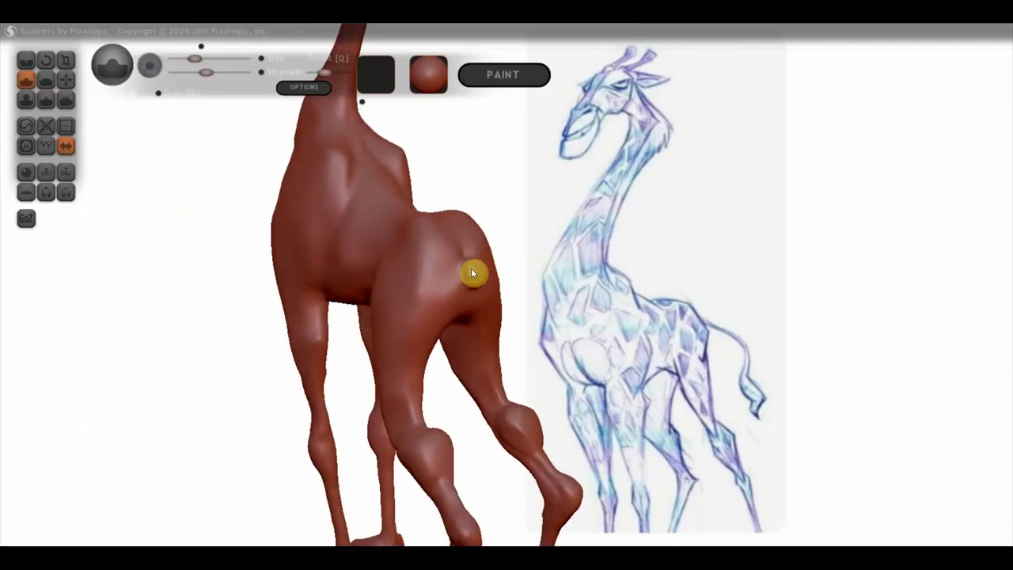
pyautogui.click(65, 80)
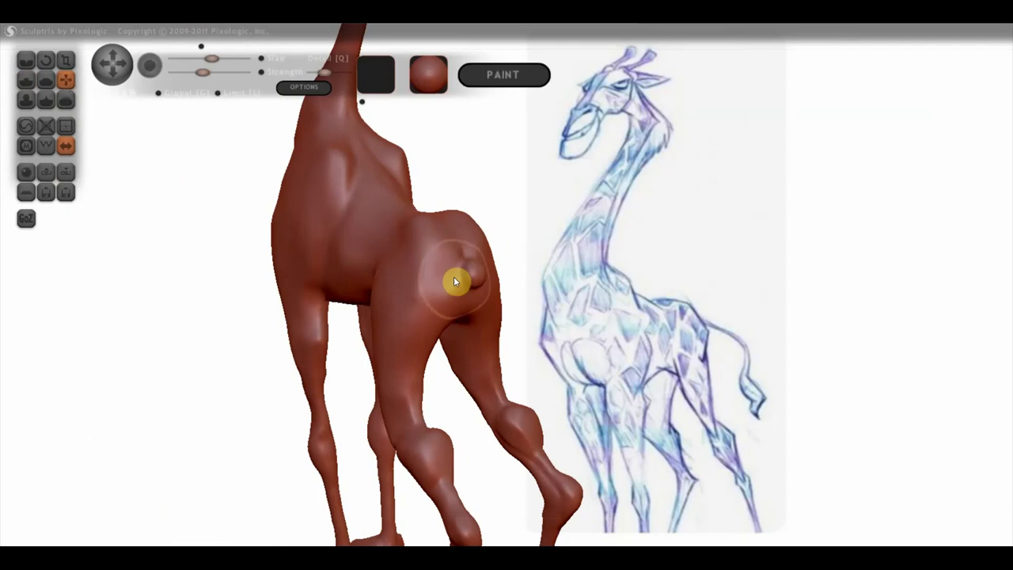
# Shrink the Grab brush and drag the front bump out to the right into a long neck
pyautogui.scroll(3, 453, 276)
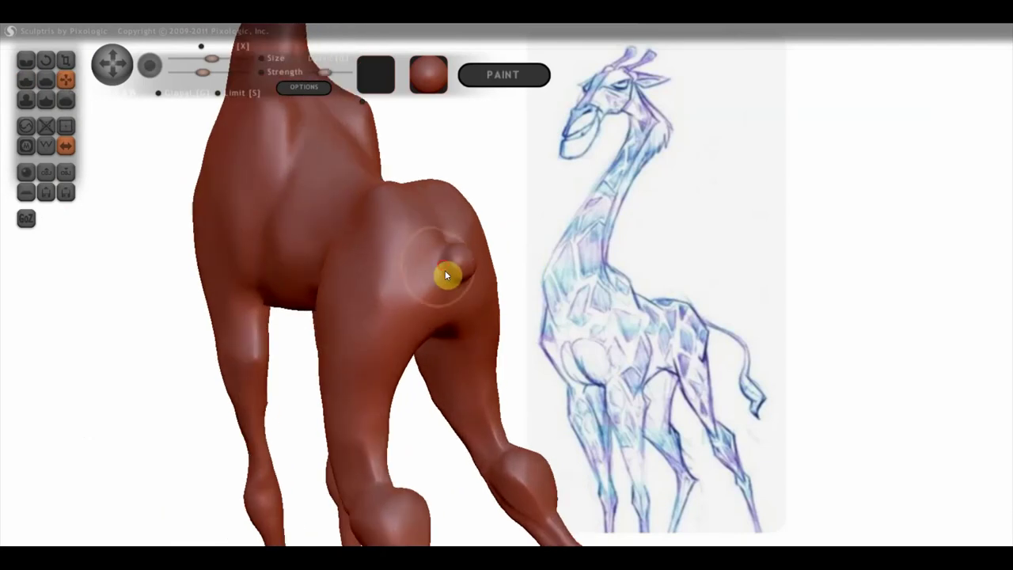
pyautogui.moveTo(445, 275); pyautogui.dragTo(443, 243)
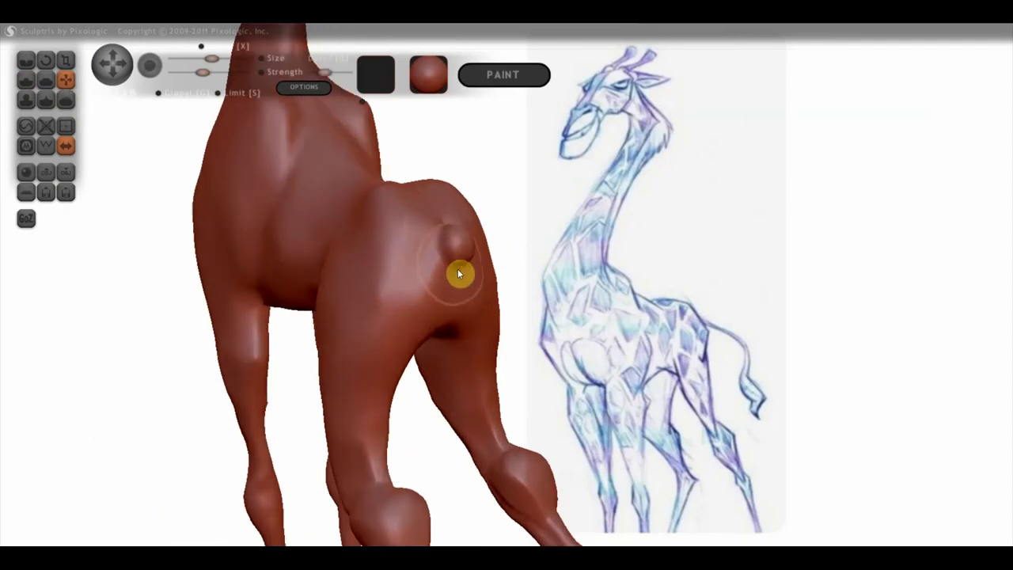
pyautogui.moveTo(459, 262); pyautogui.dragTo(530, 262, button='right')
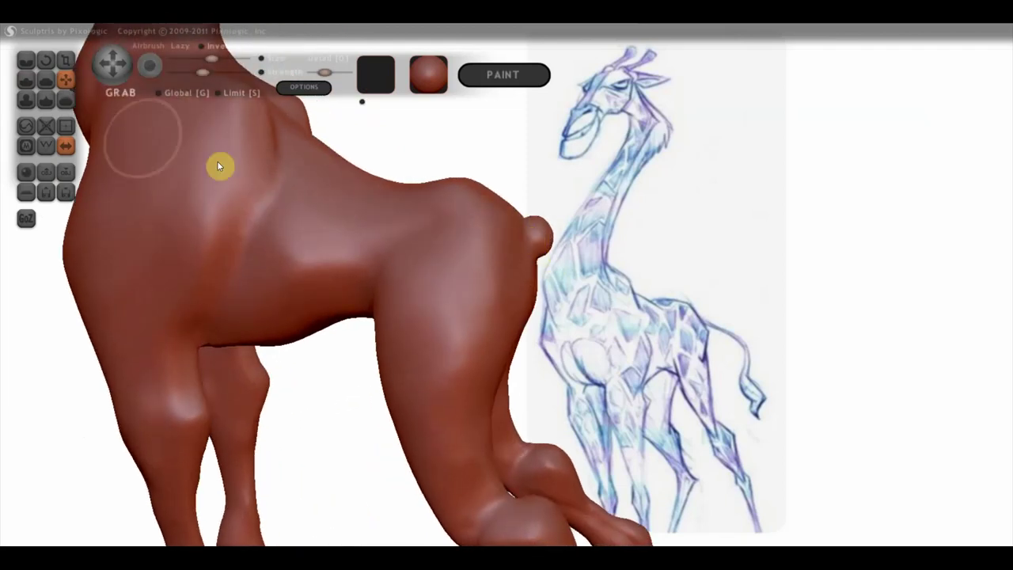
pyautogui.moveTo(211, 59); pyautogui.dragTo(201, 58)
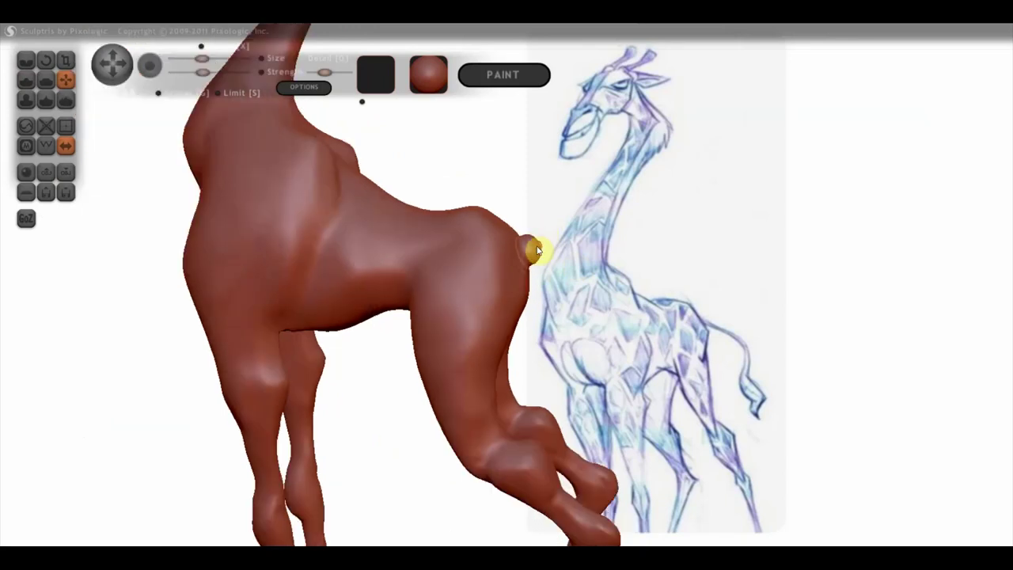
pyautogui.moveTo(537, 251); pyautogui.dragTo(583, 271)
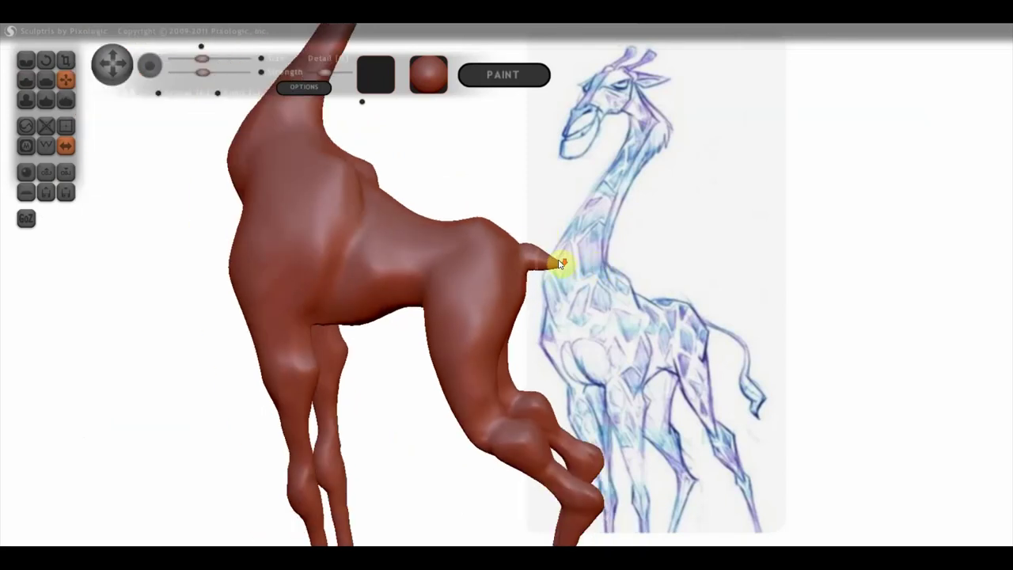
pyautogui.moveTo(554, 263); pyautogui.dragTo(642, 262)
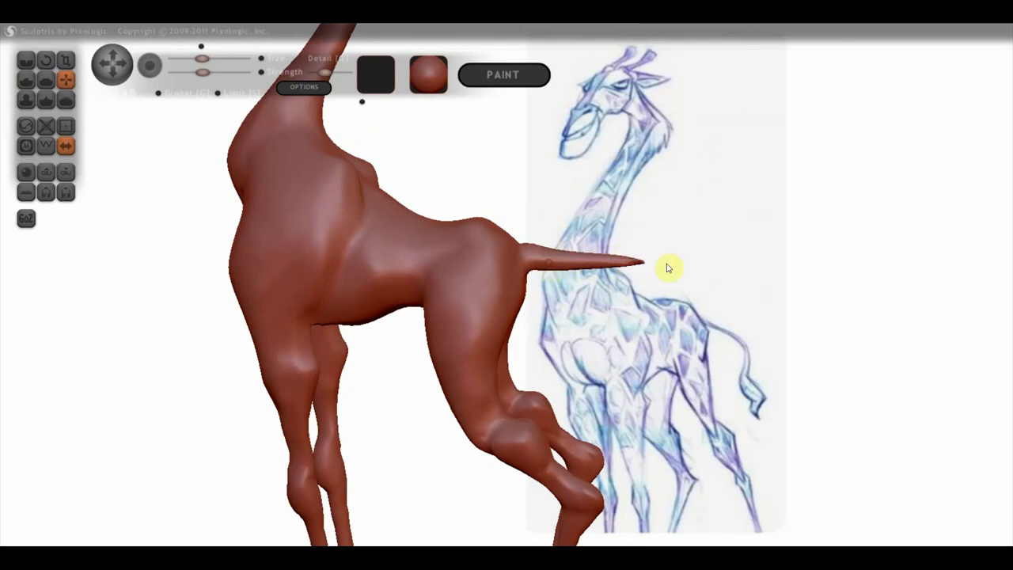
pyautogui.moveTo(568, 274)
pyautogui.mouseDown()
pyautogui.moveTo(706, 269)
pyautogui.moveTo(537, 259)
pyautogui.moveTo(668, 266)
pyautogui.mouseUp()
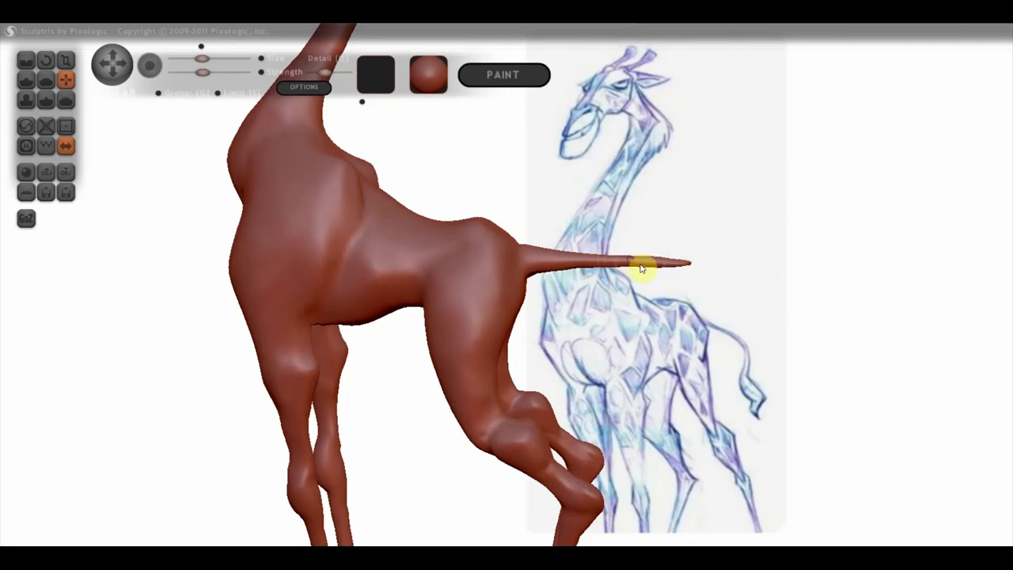
# Switch to Draw and orbit around the model to inspect the neck, rear and feet
pyautogui.moveTo(560, 260)
pyautogui.mouseDown(button='right')
pyautogui.moveTo(588, 324)
pyautogui.moveTo(574, 379)
pyautogui.moveTo(482, 253)
pyautogui.moveTo(488, 240)
pyautogui.mouseUp(button='right')
pyautogui.click(26, 79)
pyautogui.moveTo(26, 82); pyautogui.dragTo(592, 315, button='right')
pyautogui.moveTo(657, 225); pyautogui.dragTo(667, 165)
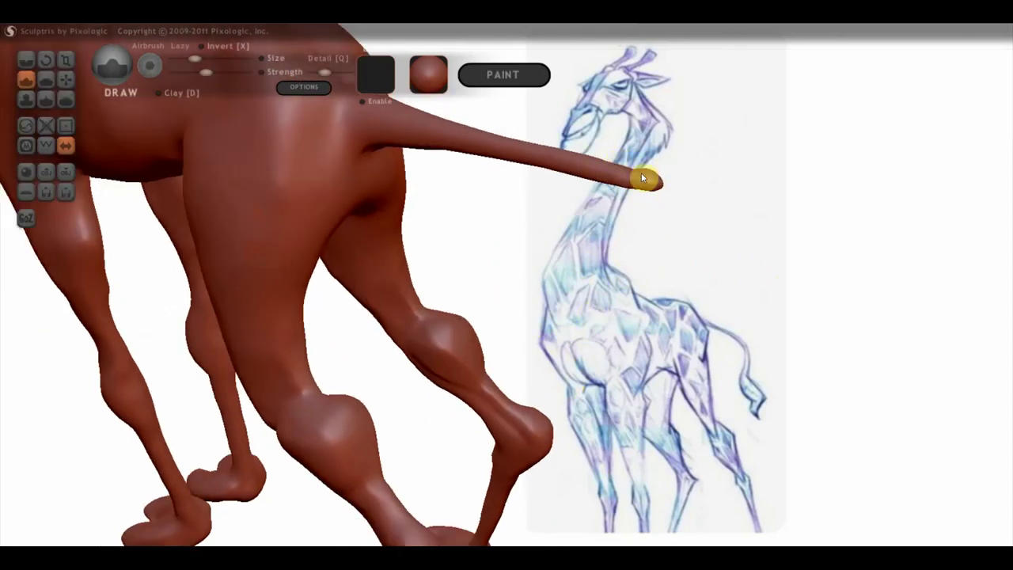
pyautogui.moveTo(663, 223)
pyautogui.mouseDown()
pyautogui.moveTo(535, 351)
pyautogui.moveTo(532, 371)
pyautogui.moveTo(649, 340)
pyautogui.moveTo(739, 242)
pyautogui.moveTo(727, 210)
pyautogui.mouseUp()
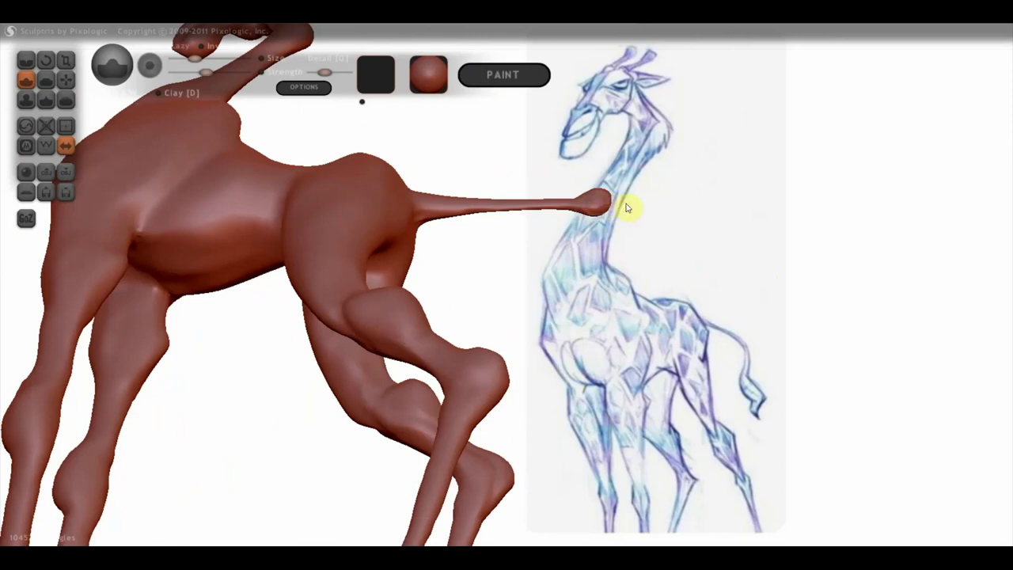
pyautogui.moveTo(617, 203)
pyautogui.mouseDown()
pyautogui.moveTo(628, 216)
pyautogui.moveTo(599, 332)
pyautogui.mouseUp()
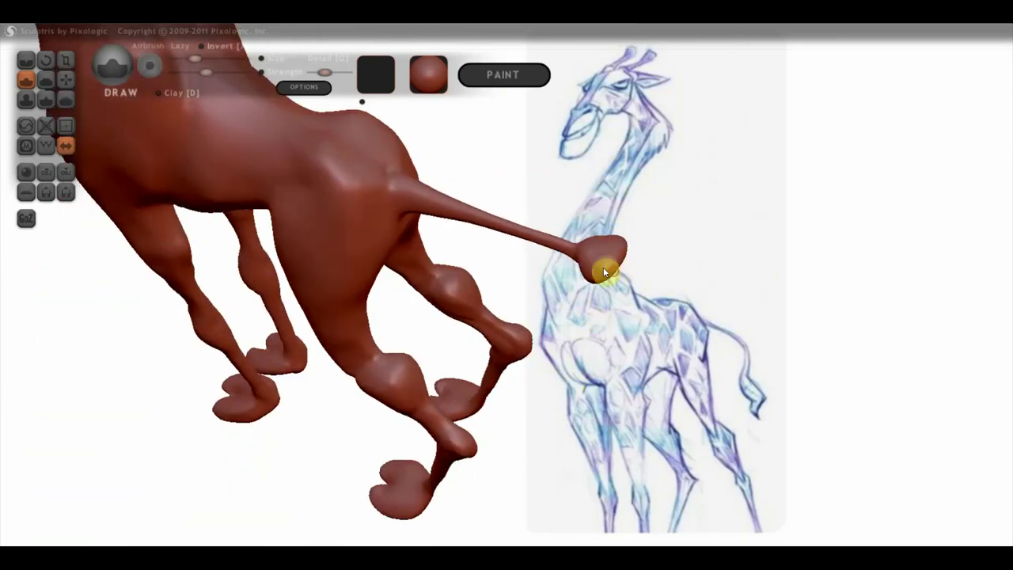
pyautogui.moveTo(603, 266); pyautogui.dragTo(578, 215)
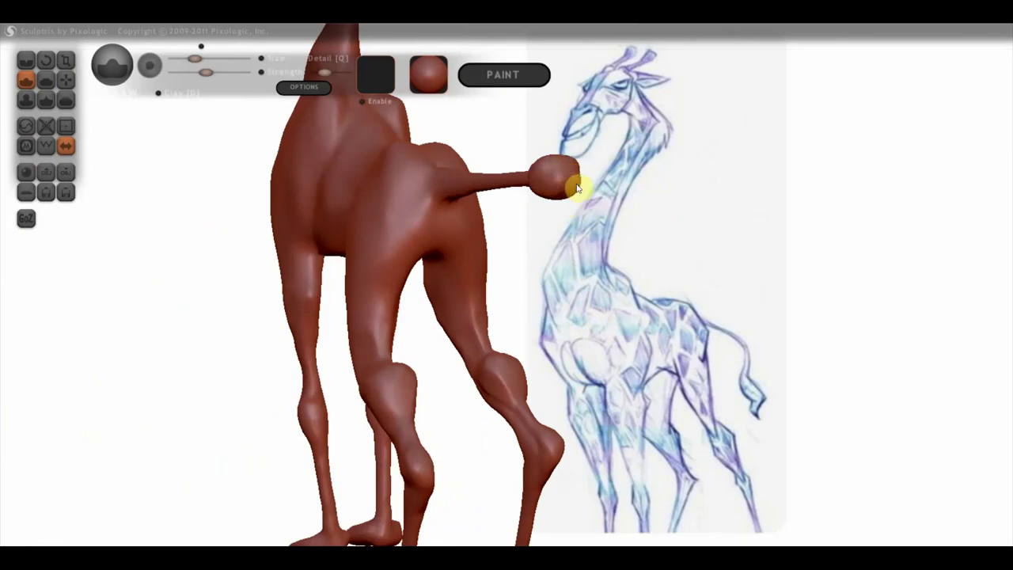
pyautogui.moveTo(575, 170); pyautogui.dragTo(672, 220, button='right')
# With Grab (G), pull the knob's tip out into a point extending right
pyautogui.press('g')
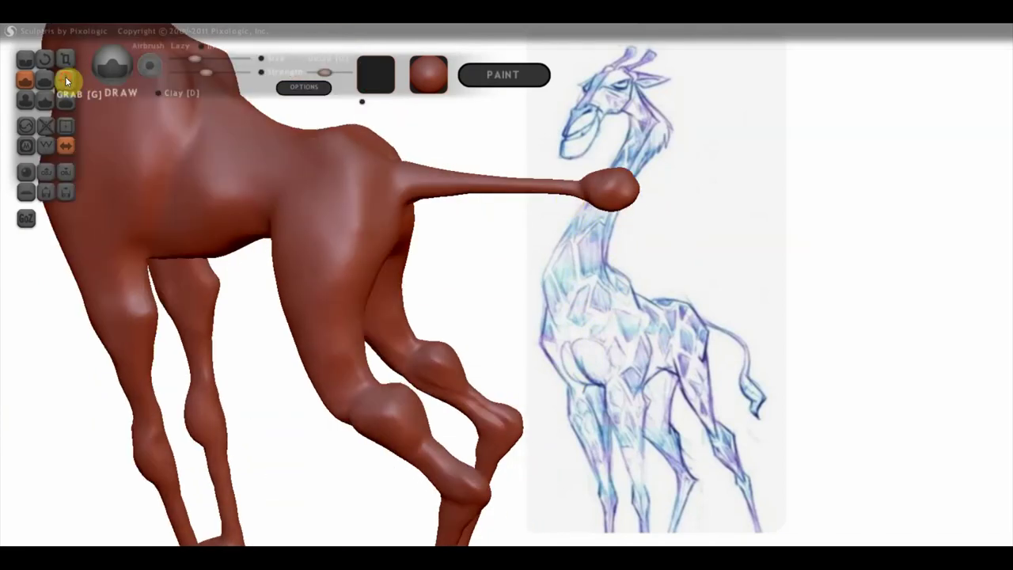
pyautogui.moveTo(622, 199); pyautogui.dragTo(606, 210, button='right')
pyautogui.moveTo(606, 210); pyautogui.dragTo(679, 213)
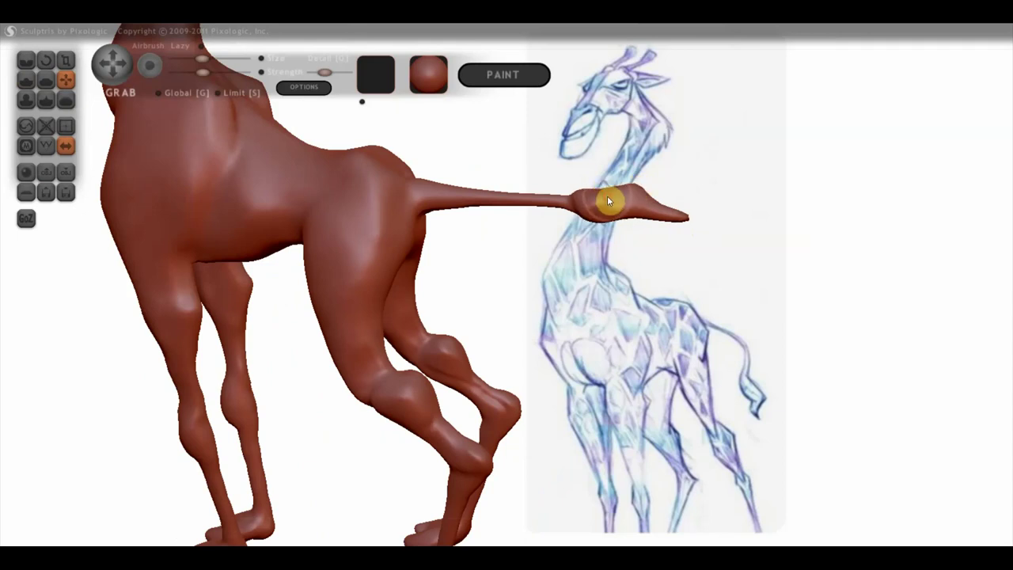
pyautogui.moveTo(649, 232)
pyautogui.mouseDown()
pyautogui.moveTo(660, 226)
pyautogui.moveTo(577, 188)
pyautogui.mouseUp()
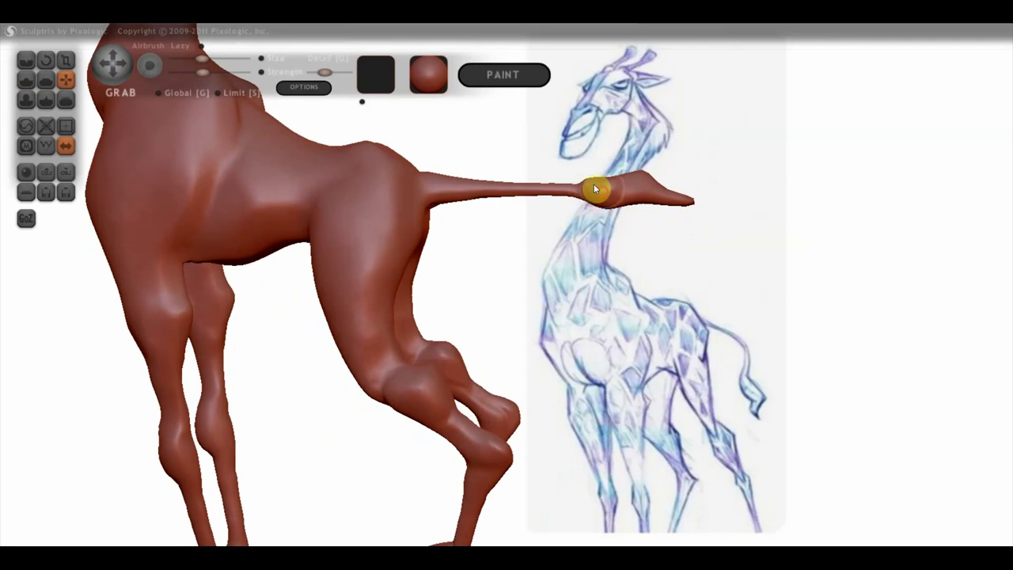
pyautogui.scroll(2, 633, 202)
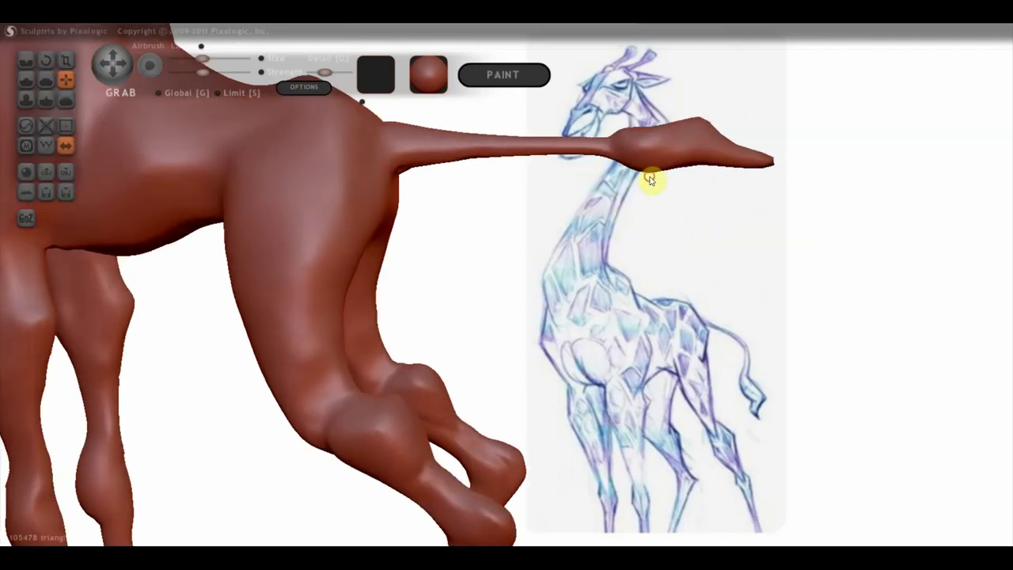
# Refine the head's underside and top and sharpen the snout tip
pyautogui.moveTo(653, 179); pyautogui.dragTo(650, 169)
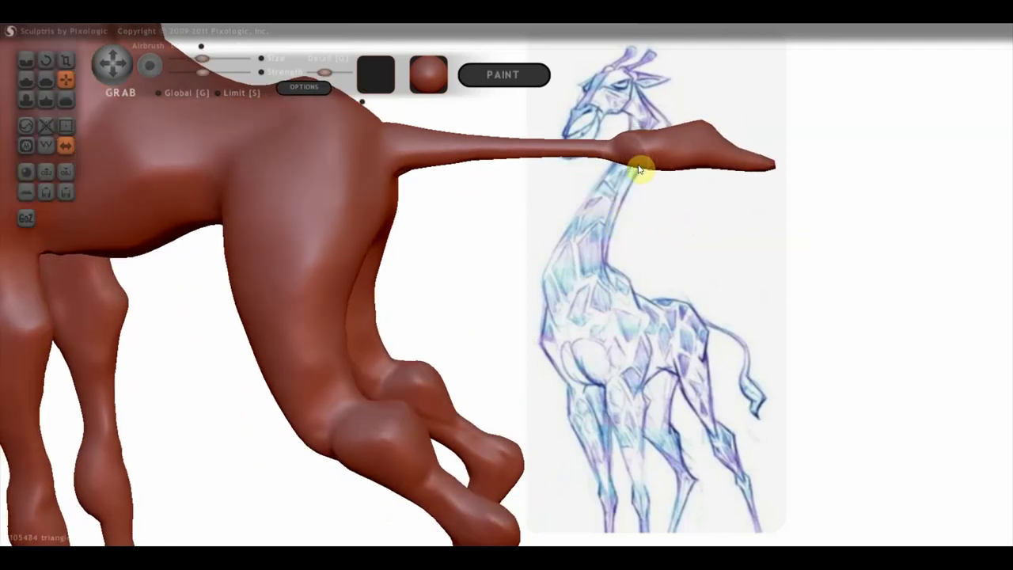
pyautogui.moveTo(633, 149); pyautogui.dragTo(633, 155)
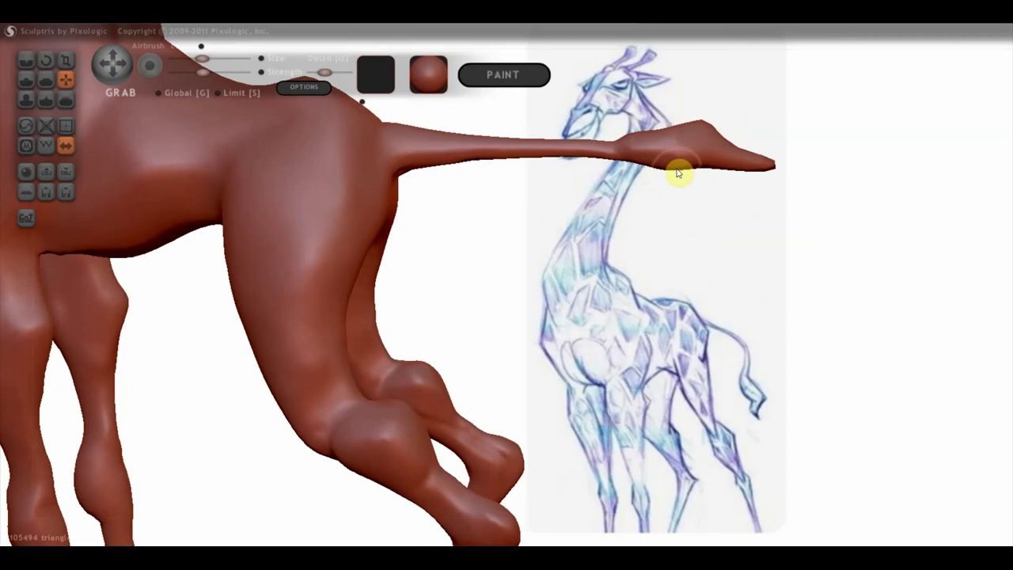
pyautogui.moveTo(707, 167); pyautogui.dragTo(714, 166)
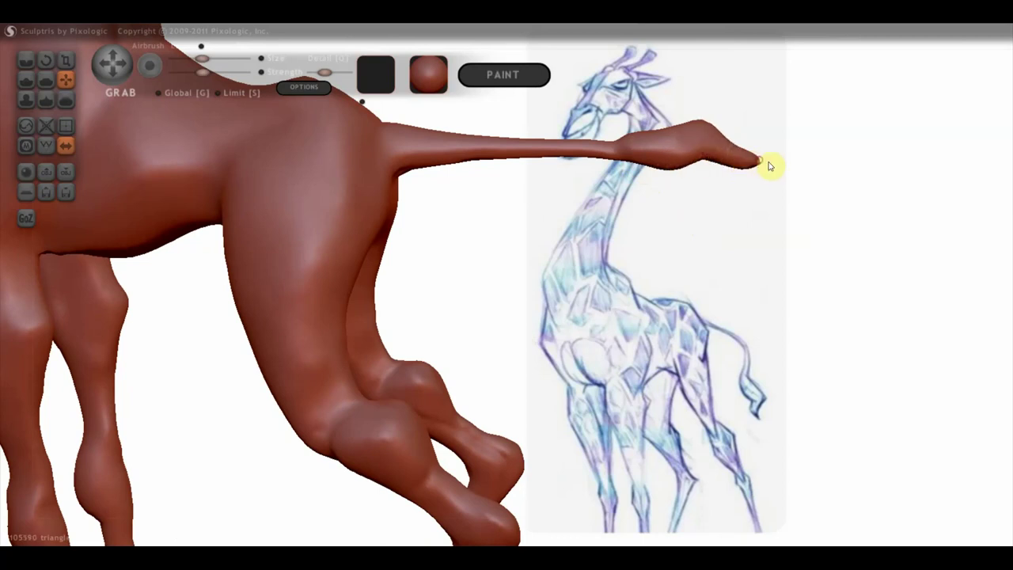
pyautogui.moveTo(750, 165); pyautogui.dragTo(766, 167)
pyautogui.moveTo(670, 131); pyautogui.dragTo(612, 294, button='right')
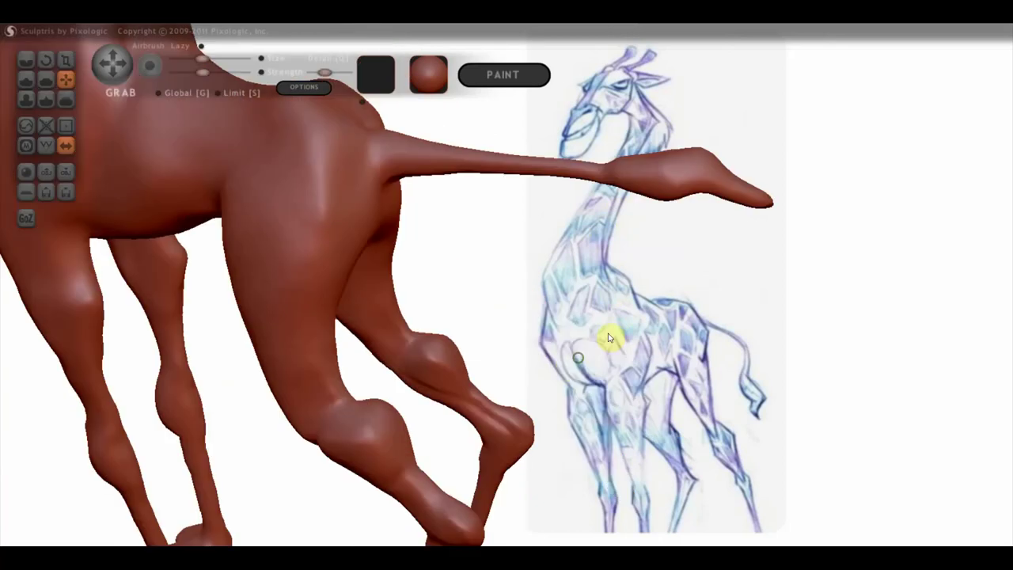
pyautogui.moveTo(594, 351); pyautogui.dragTo(610, 339, button='right')
pyautogui.click(46, 79)
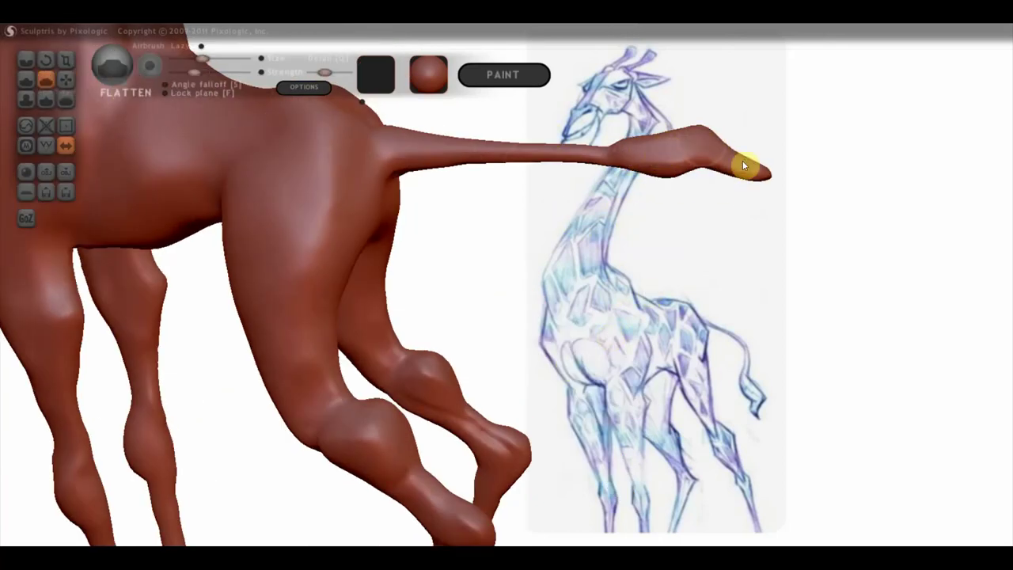
# Flatten and thin the neck from its front to its base with the Flatten brush
pyautogui.moveTo(670, 159); pyautogui.dragTo(701, 102, button='right')
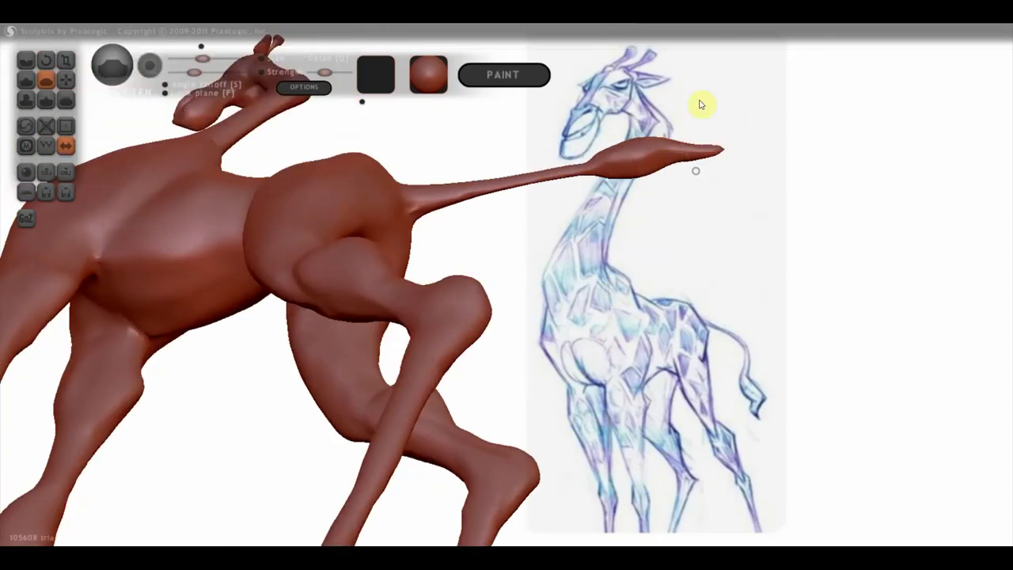
pyautogui.moveTo(644, 161)
pyautogui.mouseDown(button='right')
pyautogui.moveTo(665, 203)
pyautogui.moveTo(722, 159)
pyautogui.moveTo(635, 253)
pyautogui.mouseUp(button='right')
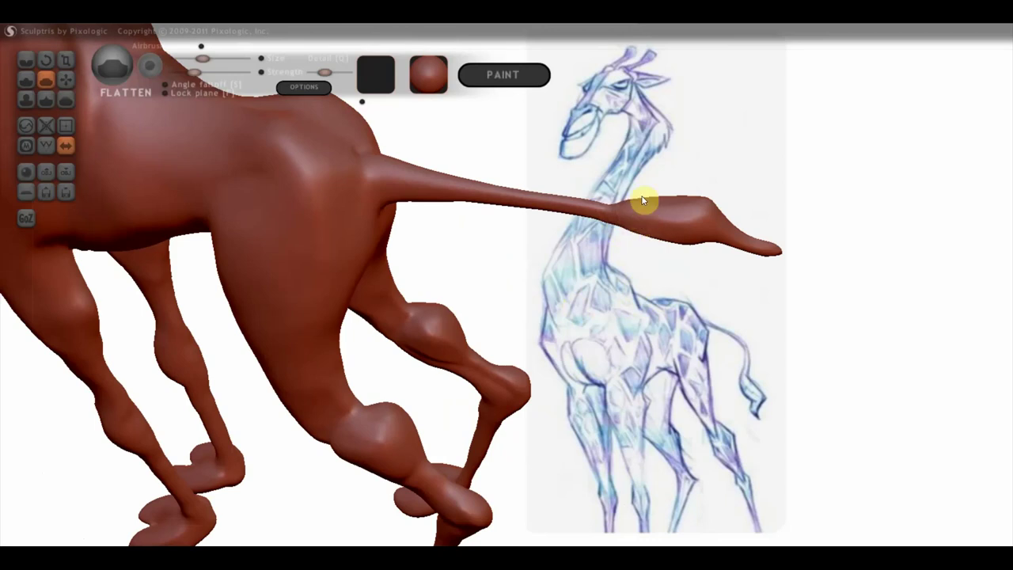
pyautogui.moveTo(642, 212); pyautogui.dragTo(716, 174, button='right')
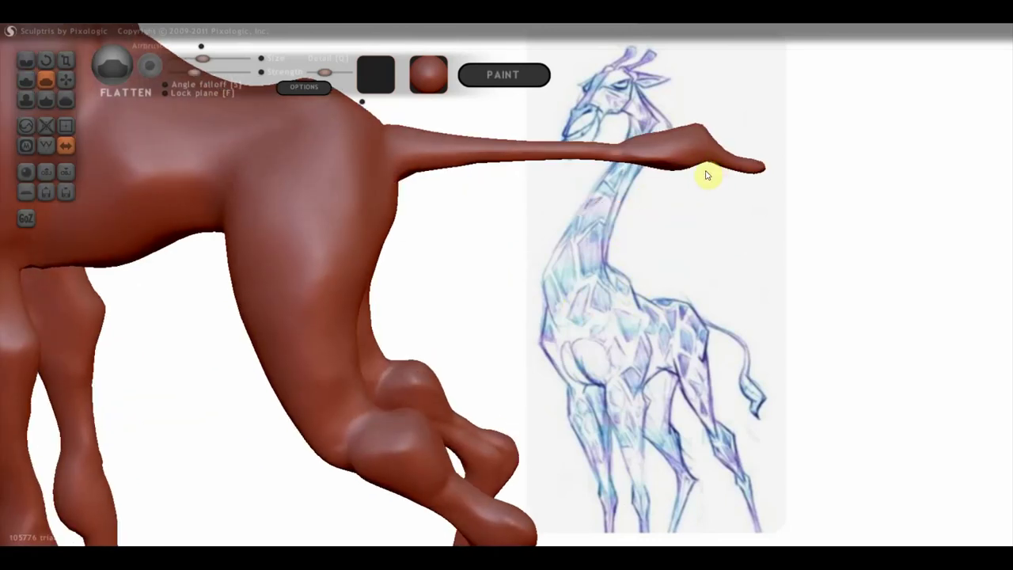
pyautogui.moveTo(663, 168)
pyautogui.mouseDown()
pyautogui.moveTo(609, 144)
pyautogui.moveTo(537, 151)
pyautogui.moveTo(622, 158)
pyautogui.moveTo(538, 153)
pyautogui.mouseUp()
pyautogui.moveTo(538, 154)
pyautogui.mouseDown(button='right')
pyautogui.moveTo(501, 165)
pyautogui.moveTo(484, 187)
pyautogui.mouseUp(button='right')
pyautogui.moveTo(482, 187)
pyautogui.mouseDown()
pyautogui.moveTo(479, 203)
pyautogui.moveTo(453, 201)
pyautogui.moveTo(480, 208)
pyautogui.moveTo(459, 202)
pyautogui.mouseUp()
pyautogui.moveTo(456, 217)
pyautogui.mouseDown(button='right')
pyautogui.moveTo(463, 254)
pyautogui.moveTo(422, 253)
pyautogui.moveTo(459, 199)
pyautogui.moveTo(487, 212)
pyautogui.mouseUp(button='right')
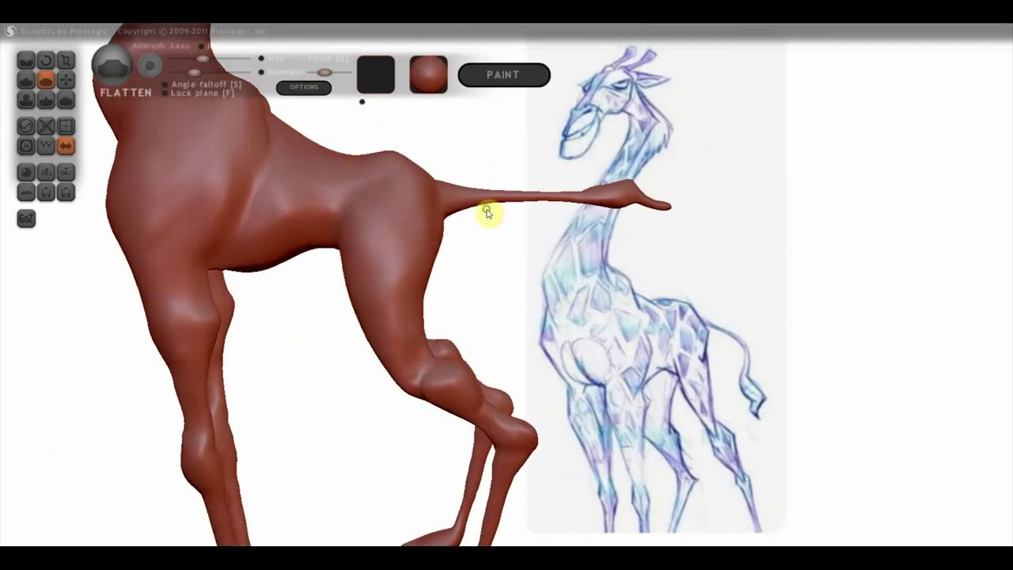
# Orbit to a rear view and crease the area between the hips
pyautogui.click(26, 61)
pyautogui.moveTo(903, 319)
pyautogui.mouseDown()
pyautogui.moveTo(750, 329)
pyautogui.moveTo(655, 293)
pyautogui.mouseUp()
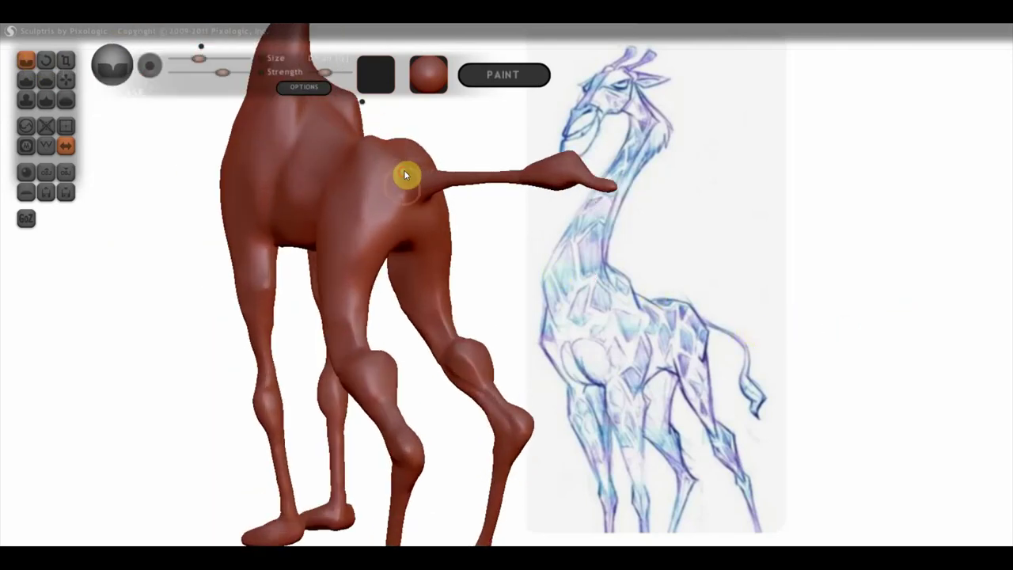
pyautogui.moveTo(404, 245)
pyautogui.mouseDown(button='right')
pyautogui.moveTo(385, 225)
pyautogui.moveTo(479, 273)
pyautogui.mouseUp(button='right')
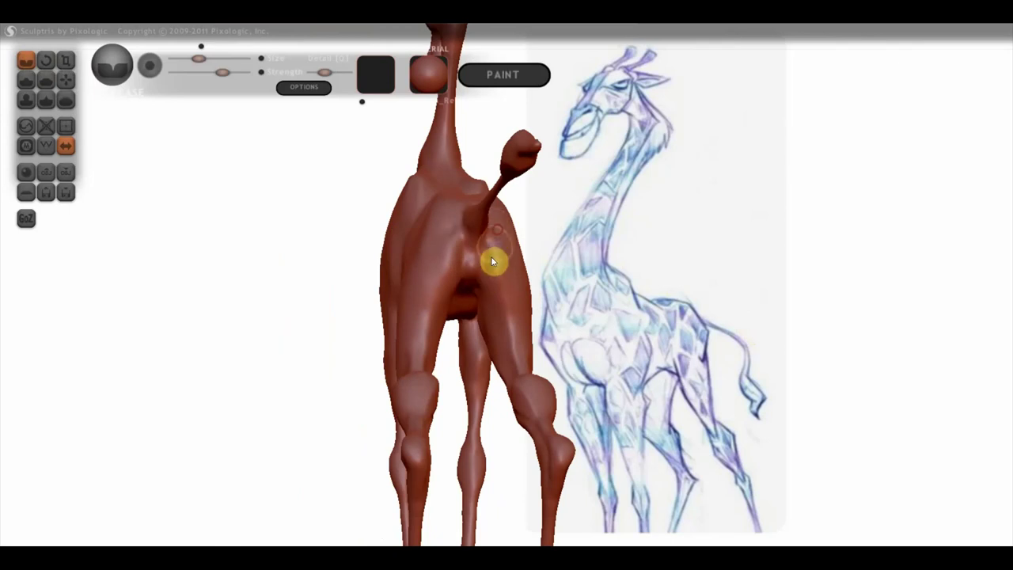
pyautogui.moveTo(502, 224)
pyautogui.mouseDown(button='right')
pyautogui.moveTo(438, 273)
pyautogui.moveTo(510, 238)
pyautogui.mouseUp(button='right')
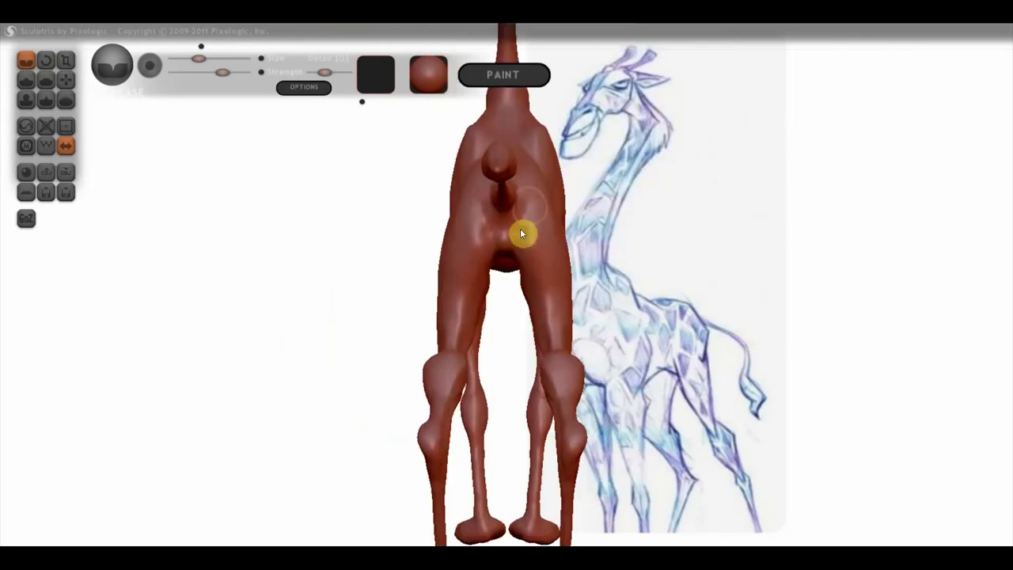
pyautogui.moveTo(516, 225)
pyautogui.mouseDown()
pyautogui.moveTo(525, 209)
pyautogui.moveTo(546, 237)
pyautogui.mouseUp()
pyautogui.moveTo(546, 237)
pyautogui.mouseDown(button='right')
pyautogui.moveTo(409, 272)
pyautogui.moveTo(458, 265)
pyautogui.mouseUp(button='right')
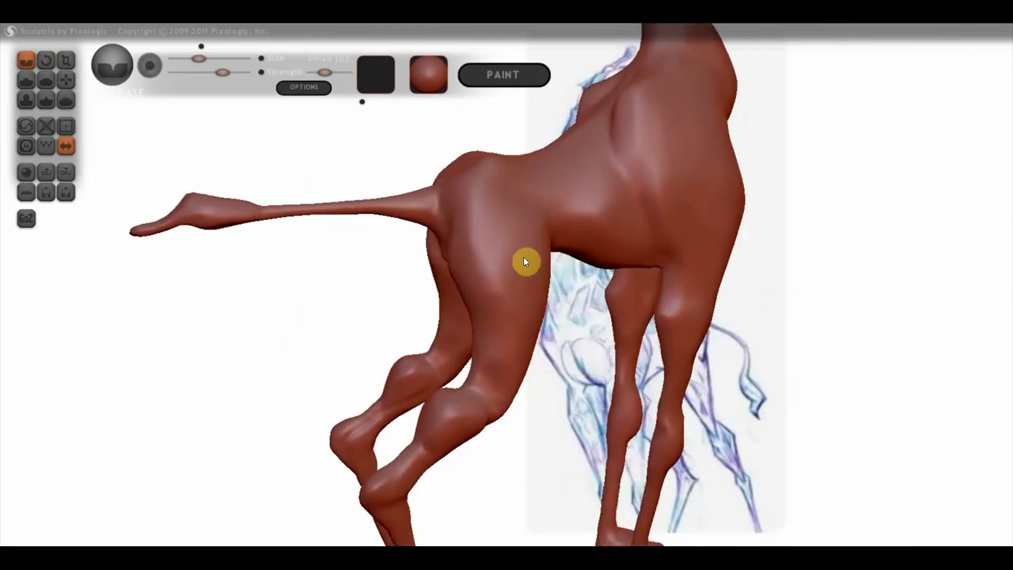
# Smooth the dimple beside the tail base, then zoom out to compare the whole giraffe with the sketch
pyautogui.moveTo(451, 182); pyautogui.dragTo(549, 248, button='right')
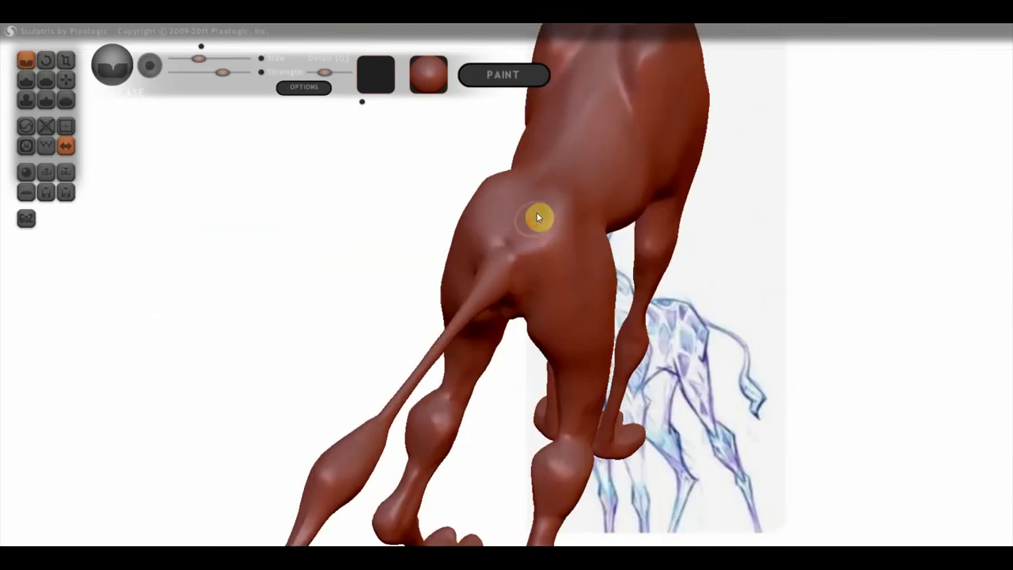
pyautogui.moveTo(525, 224); pyautogui.dragTo(481, 229)
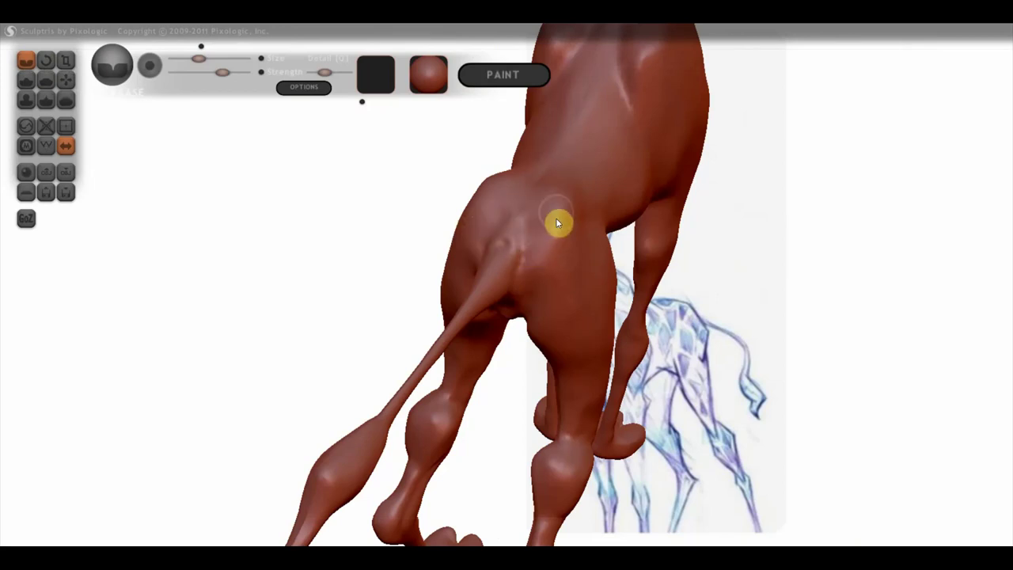
pyautogui.moveTo(577, 279)
pyautogui.mouseDown(button='right')
pyautogui.moveTo(452, 248)
pyautogui.moveTo(643, 307)
pyautogui.mouseUp(button='right')
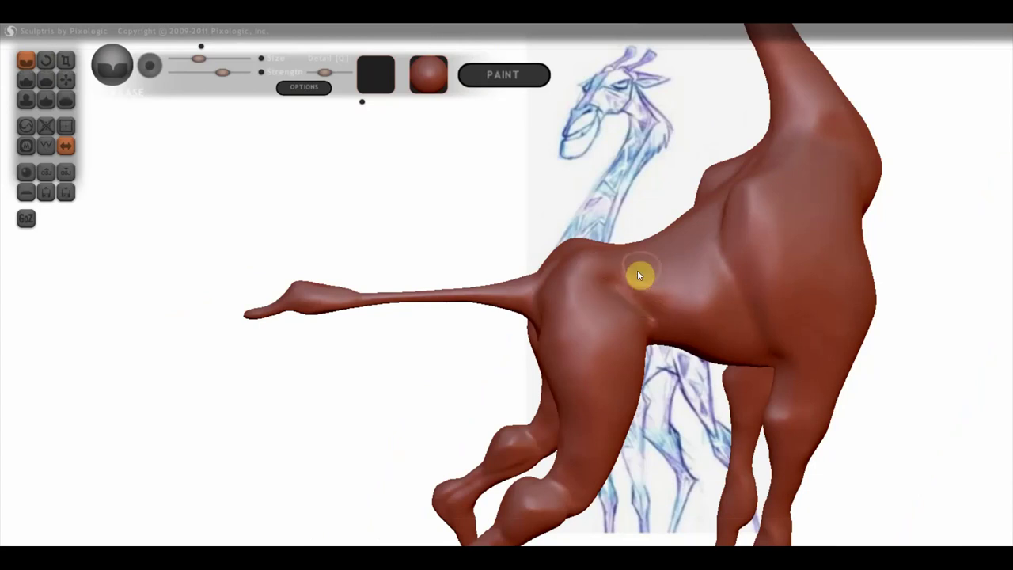
pyautogui.moveTo(649, 255); pyautogui.dragTo(663, 294, button='right')
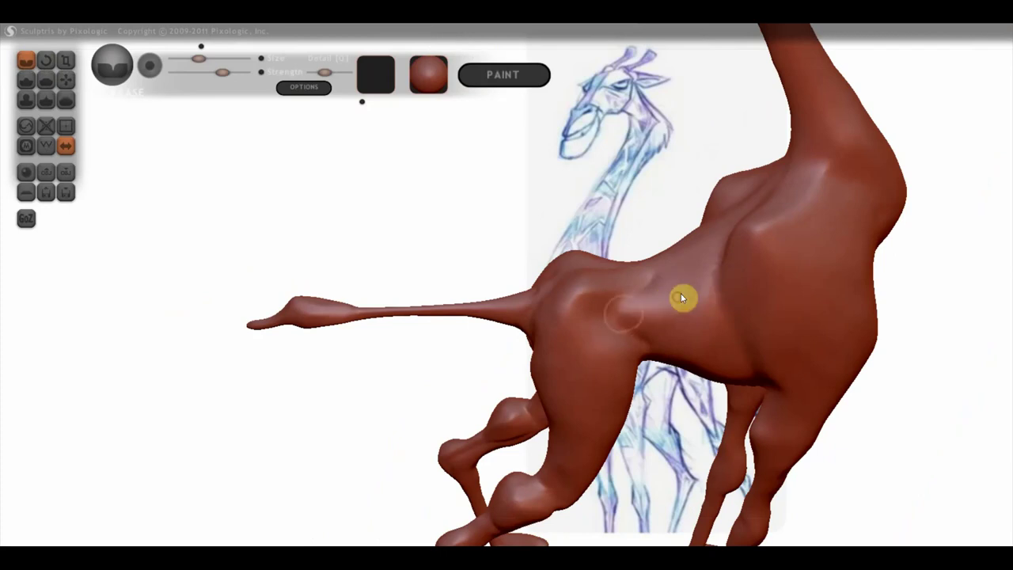
pyautogui.moveTo(644, 322)
pyautogui.mouseDown(button='right')
pyautogui.moveTo(665, 355)
pyautogui.moveTo(561, 299)
pyautogui.moveTo(508, 235)
pyautogui.mouseUp(button='right')
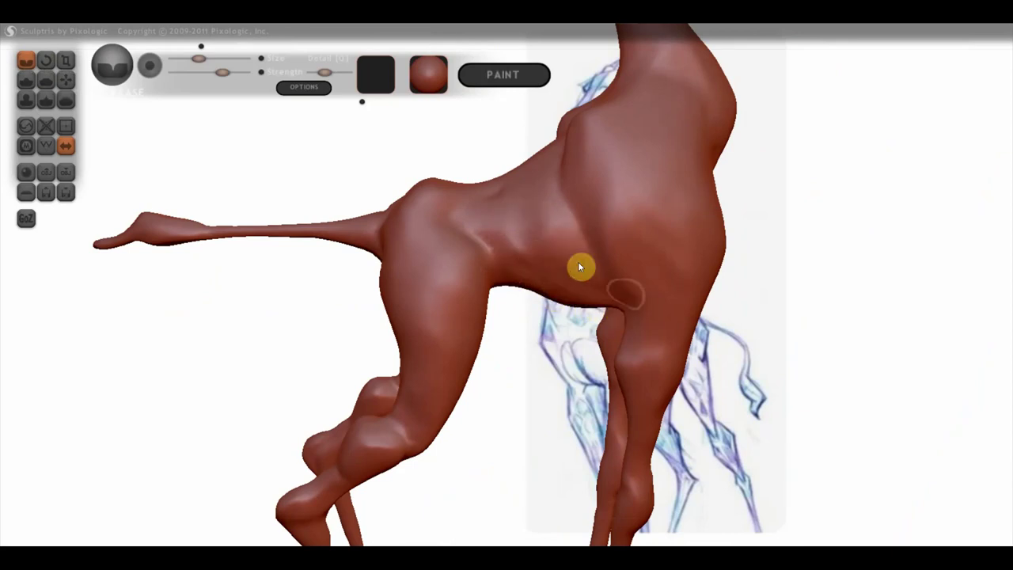
pyautogui.moveTo(506, 316)
pyautogui.mouseDown()
pyautogui.moveTo(490, 415)
pyautogui.moveTo(543, 369)
pyautogui.moveTo(515, 412)
pyautogui.mouseUp()
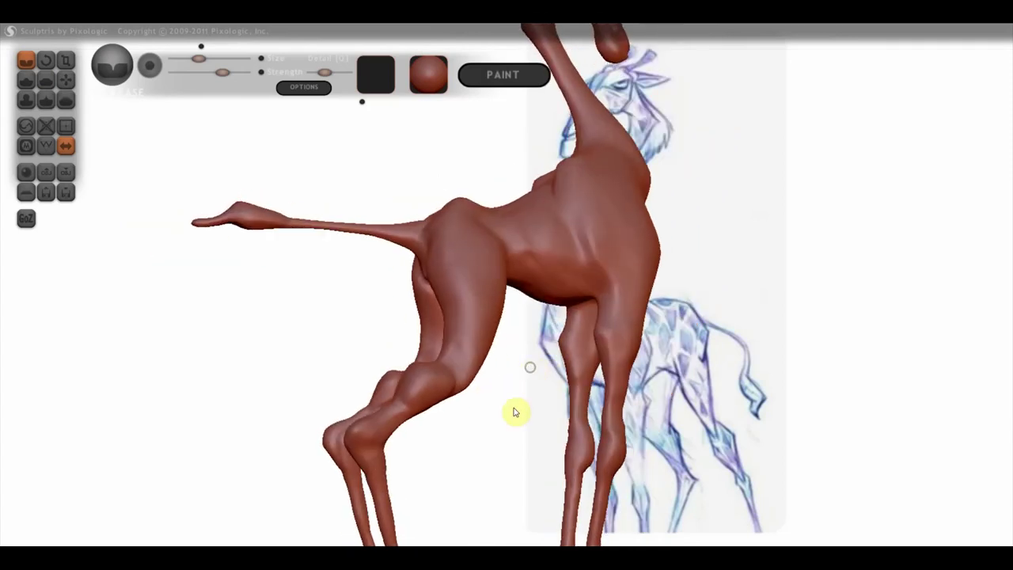
pyautogui.scroll(-5, 678, 394)
pyautogui.moveTo(678, 389)
pyautogui.mouseDown()
pyautogui.moveTo(612, 429)
pyautogui.moveTo(459, 422)
pyautogui.moveTo(689, 391)
pyautogui.moveTo(626, 393)
pyautogui.moveTo(638, 393)
pyautogui.mouseUp()
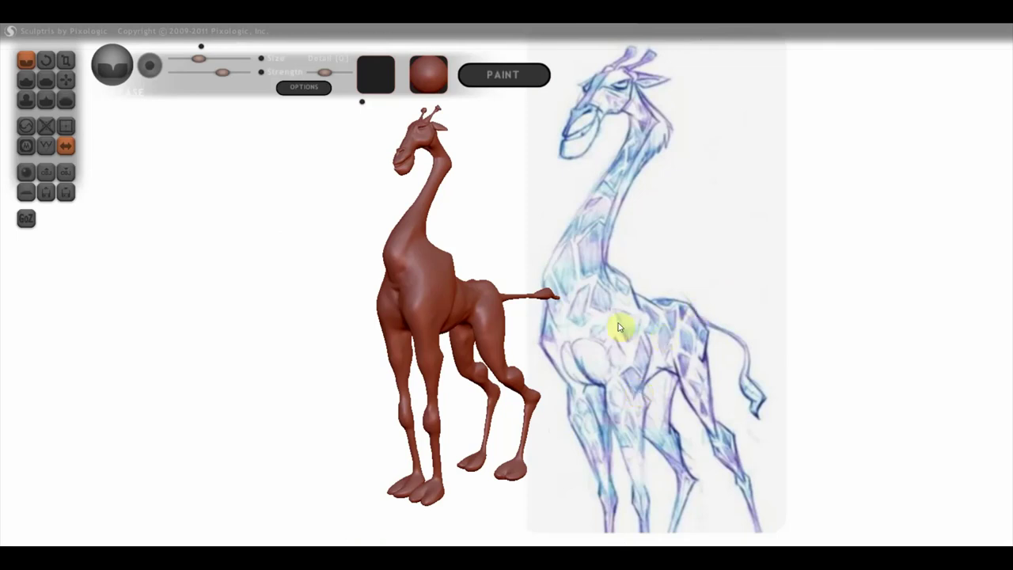
# Enable a brush option, then crease across the chest and smooth it back down
pyautogui.scroll(2, 587, 373)
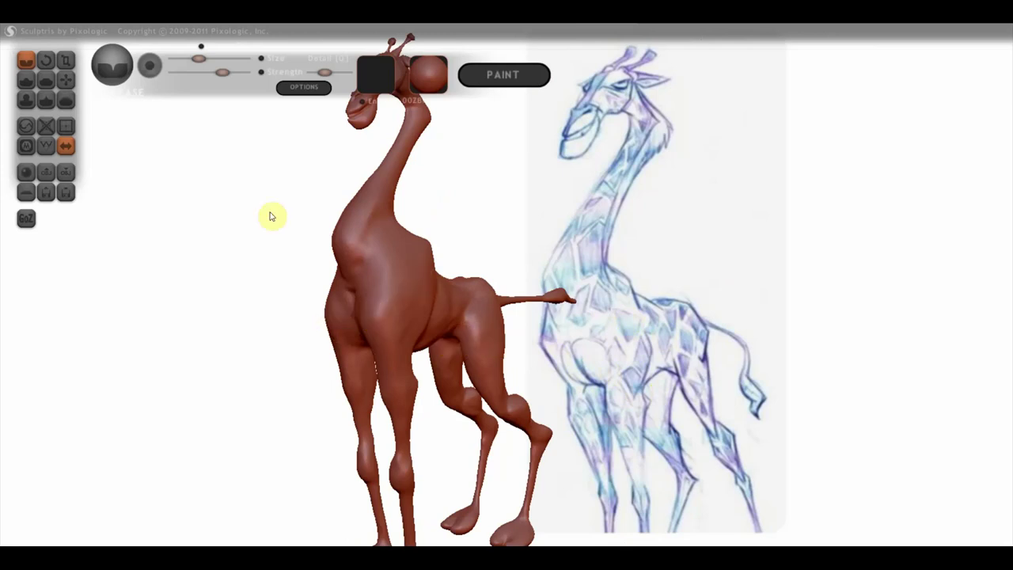
pyautogui.click(26, 80)
pyautogui.moveTo(283, 265); pyautogui.dragTo(315, 261)
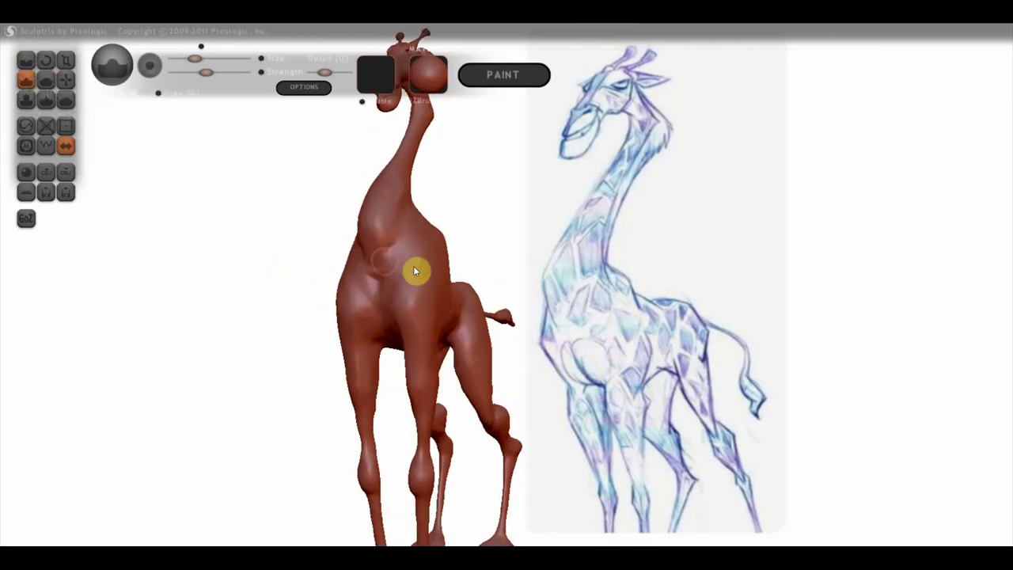
pyautogui.click(158, 92)
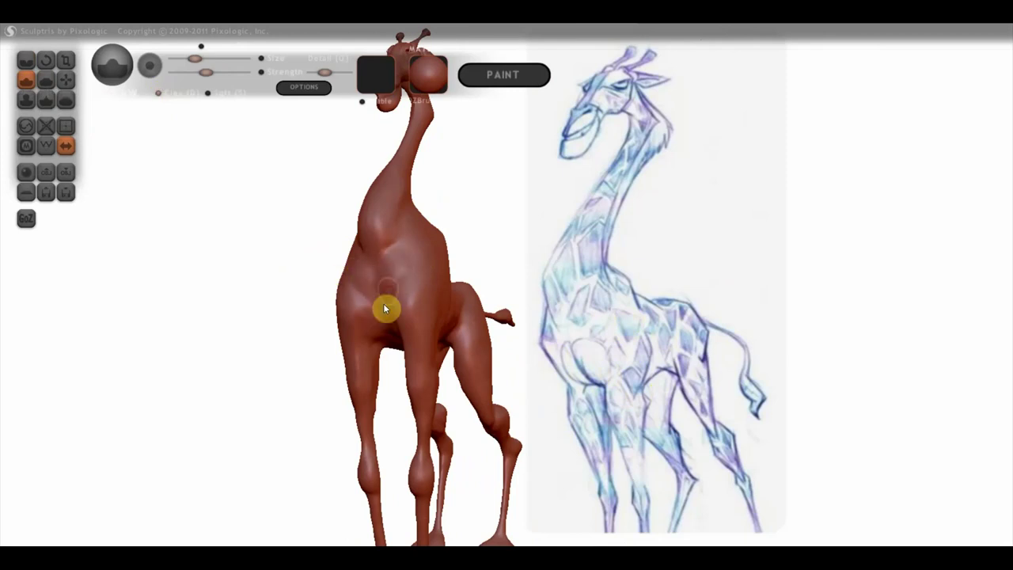
pyautogui.moveTo(412, 259); pyautogui.dragTo(339, 283)
pyautogui.click(24, 60)
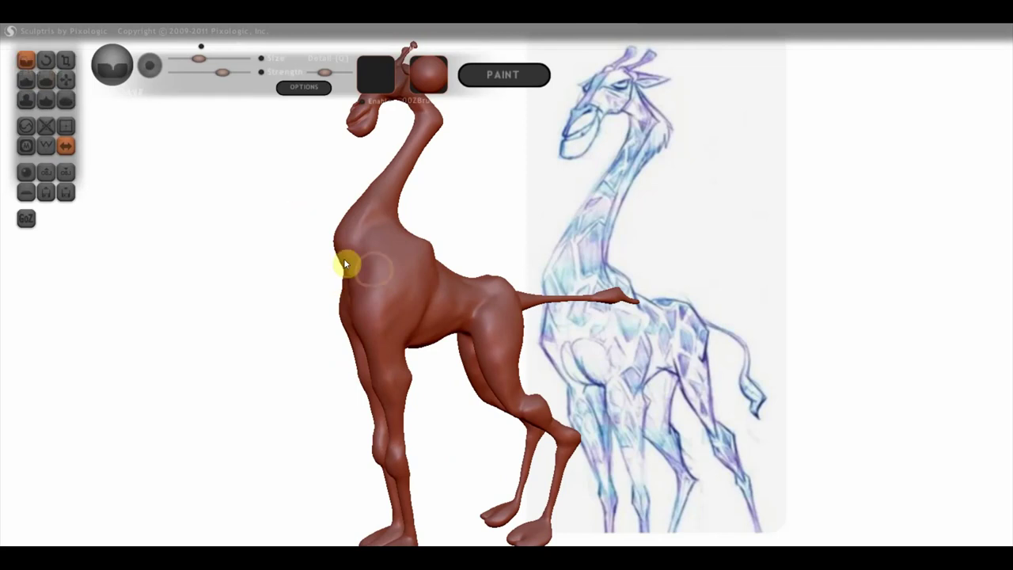
pyautogui.scroll(3, 343, 257)
pyautogui.scroll(2, 335, 278)
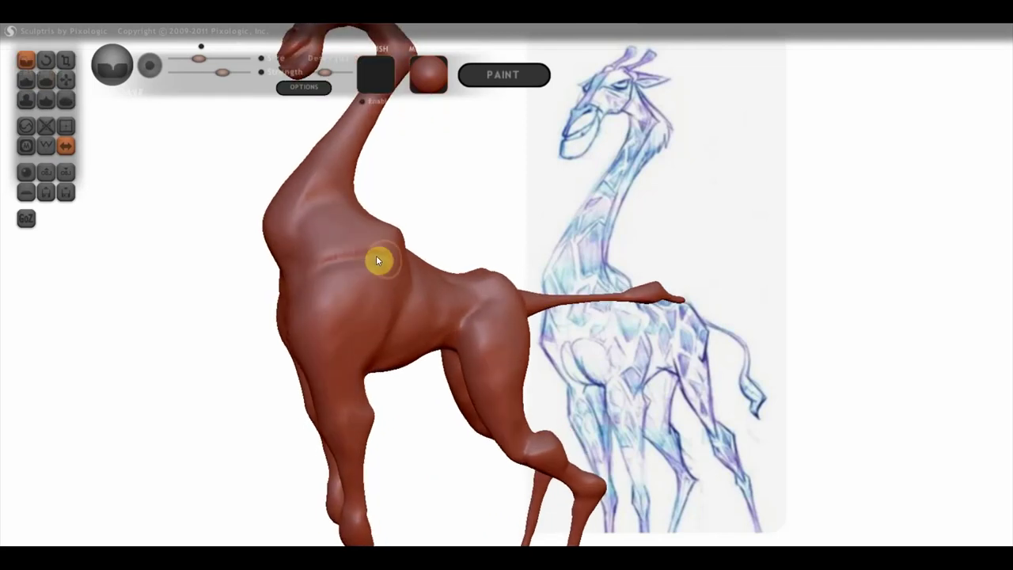
pyautogui.moveTo(388, 252); pyautogui.dragTo(306, 261)
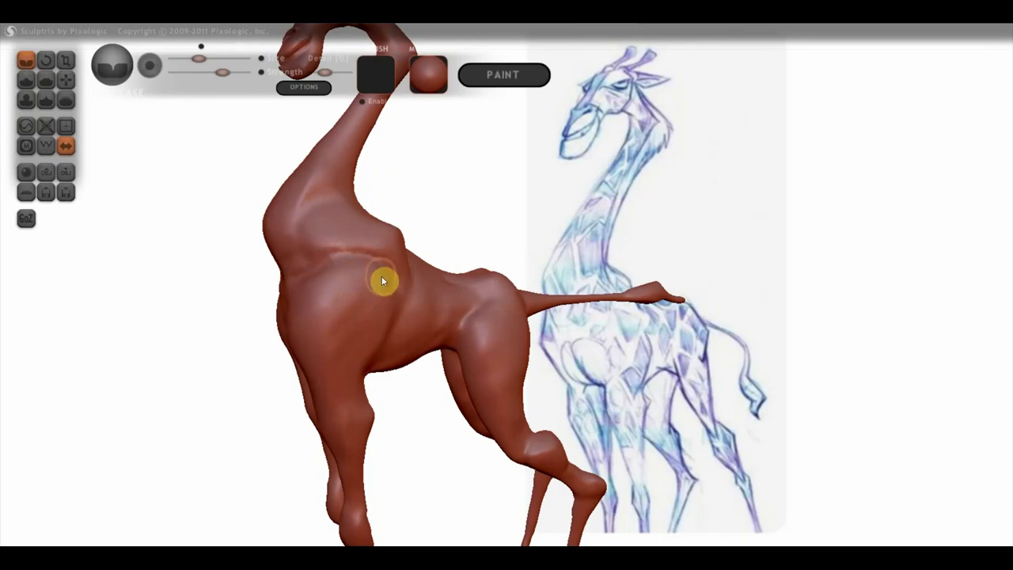
pyautogui.moveTo(384, 280)
pyautogui.keyDown('shift'); pyautogui.mouseDown()
pyautogui.moveTo(362, 271)
pyautogui.moveTo(325, 280)
pyautogui.mouseUp(); pyautogui.keyUp('shift')
# Carve a ridge along the shoulder and check it from the side
pyautogui.moveTo(315, 269)
pyautogui.mouseDown(button='right')
pyautogui.moveTo(387, 290)
pyautogui.moveTo(478, 275)
pyautogui.mouseUp(button='right')
pyautogui.moveTo(489, 224)
pyautogui.mouseDown(button='right')
pyautogui.moveTo(538, 264)
pyautogui.moveTo(506, 280)
pyautogui.moveTo(381, 264)
pyautogui.moveTo(358, 282)
pyautogui.mouseUp(button='right')
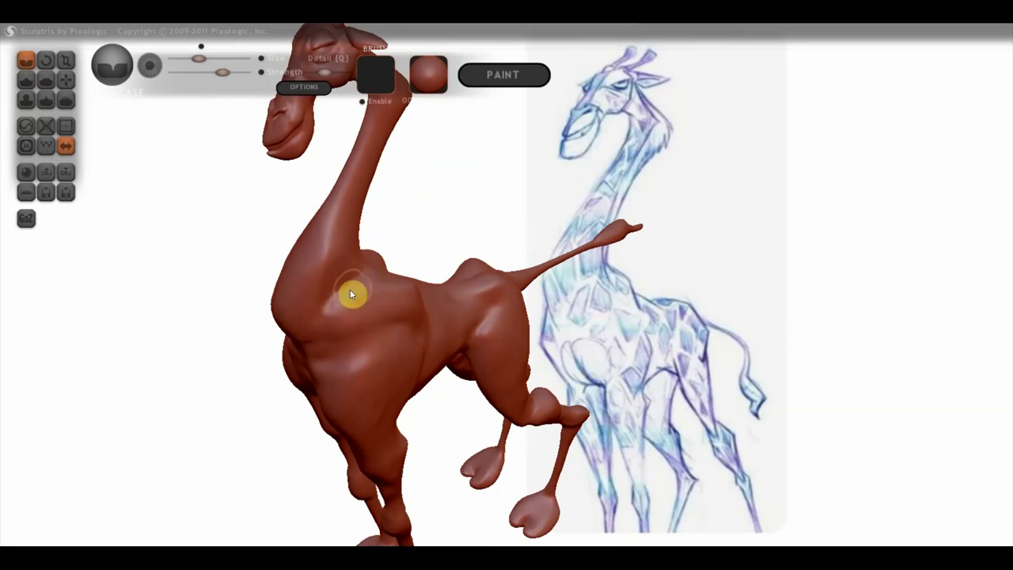
pyautogui.moveTo(317, 359); pyautogui.dragTo(341, 231, button='right')
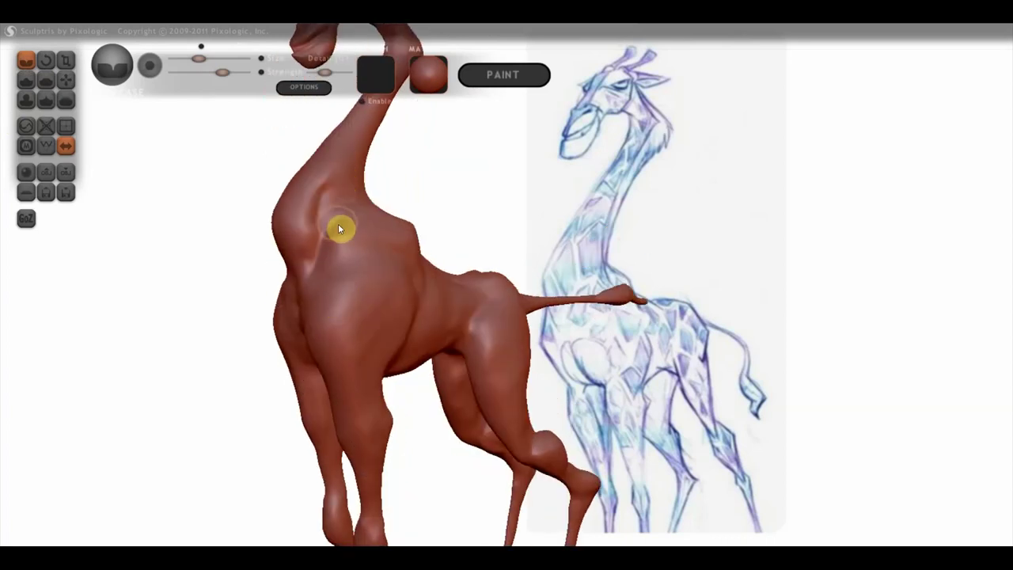
pyautogui.moveTo(347, 222); pyautogui.dragTo(325, 211)
pyautogui.moveTo(390, 262); pyautogui.dragTo(315, 267, button='right')
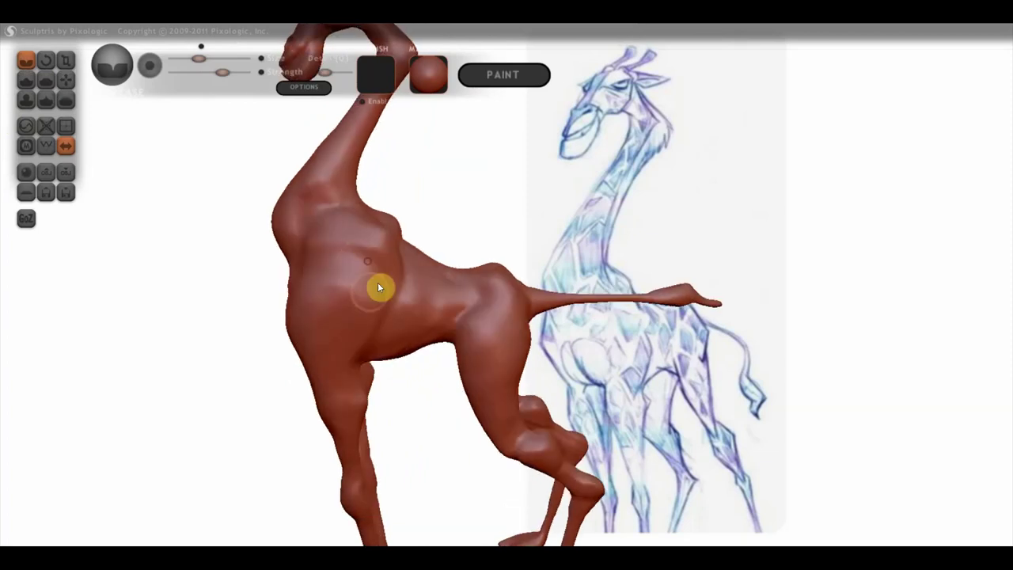
# Flatten the surface along the belly with the Flatten brush
pyautogui.click(46, 79)
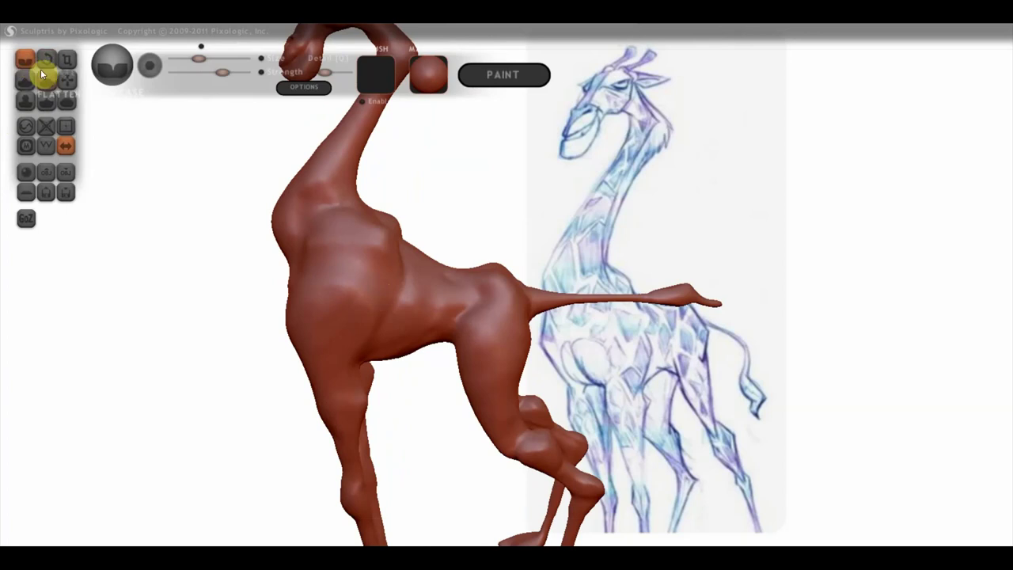
pyautogui.scroll(2, 340, 239)
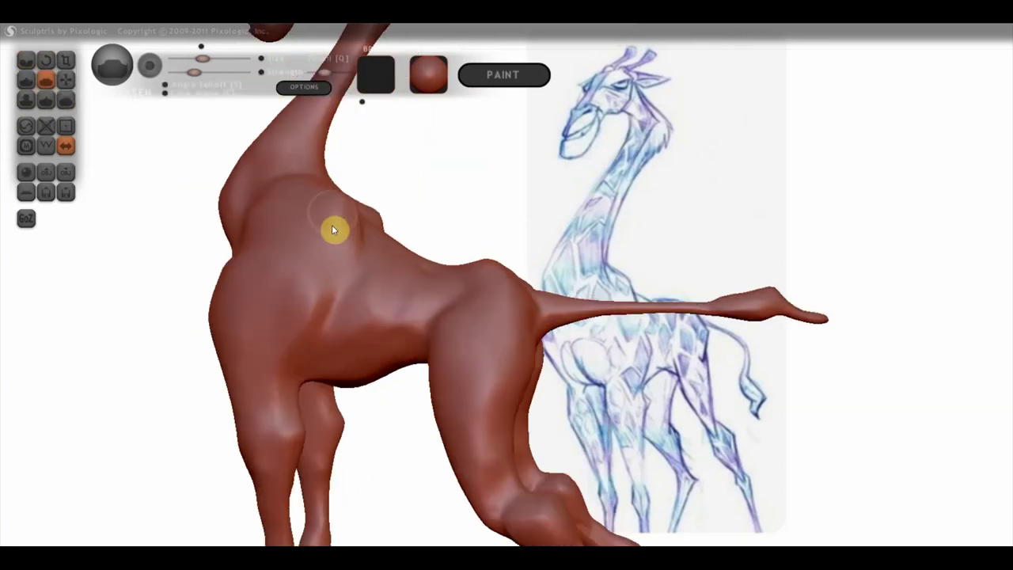
pyautogui.moveTo(345, 251); pyautogui.dragTo(268, 266, button='right')
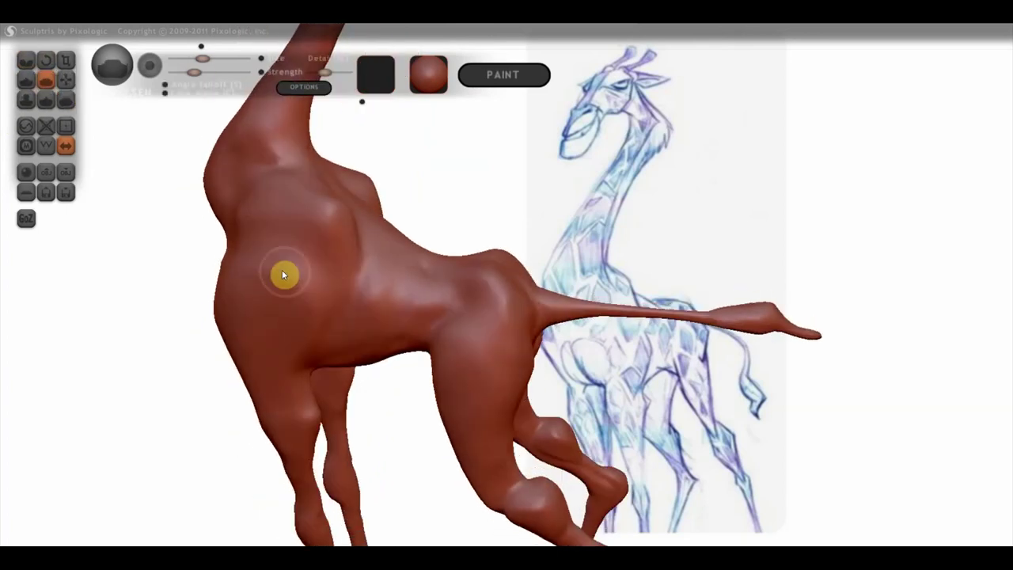
pyautogui.moveTo(334, 305); pyautogui.dragTo(308, 361, button='right')
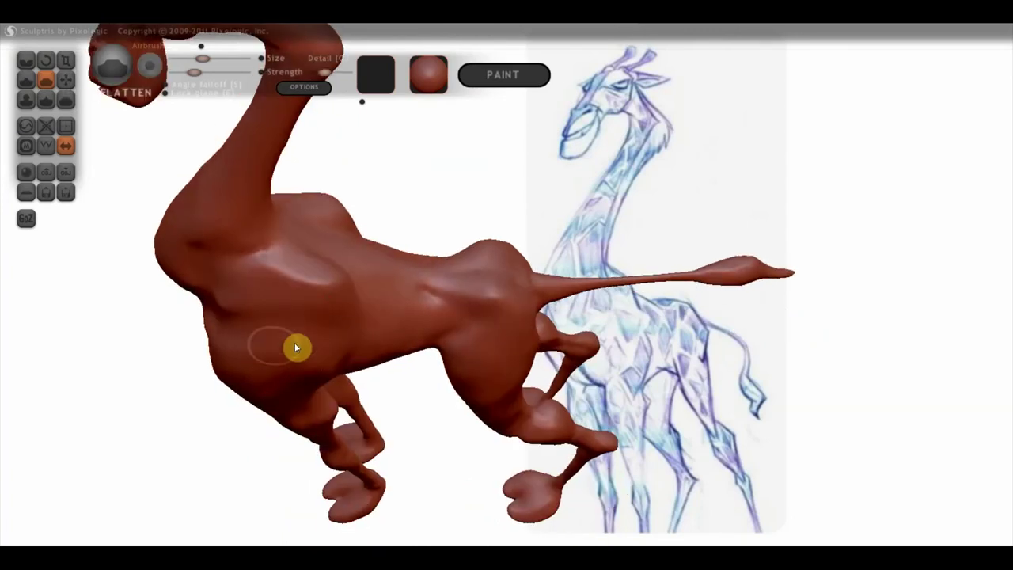
pyautogui.moveTo(310, 369)
pyautogui.mouseDown(button='right')
pyautogui.moveTo(352, 327)
pyautogui.moveTo(359, 285)
pyautogui.mouseUp(button='right')
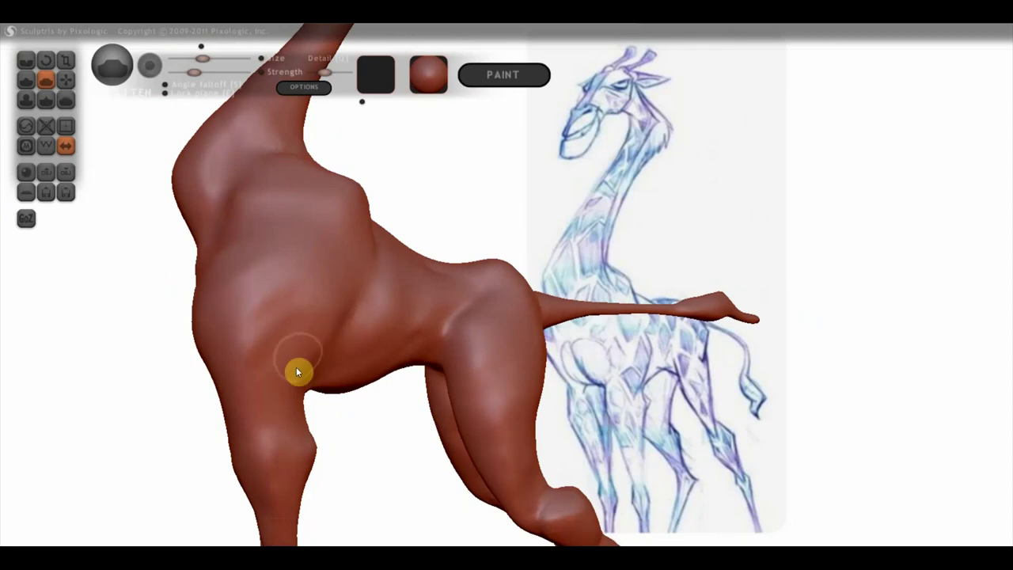
pyautogui.moveTo(303, 364)
pyautogui.mouseDown(button='right')
pyautogui.moveTo(237, 377)
pyautogui.moveTo(328, 316)
pyautogui.mouseUp(button='right')
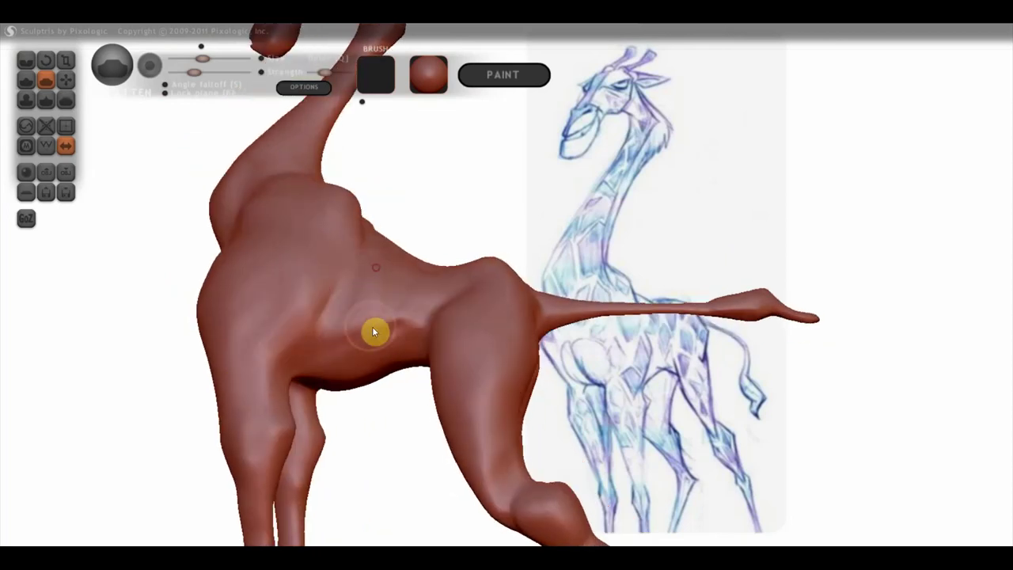
pyautogui.moveTo(328, 334); pyautogui.dragTo(404, 295)
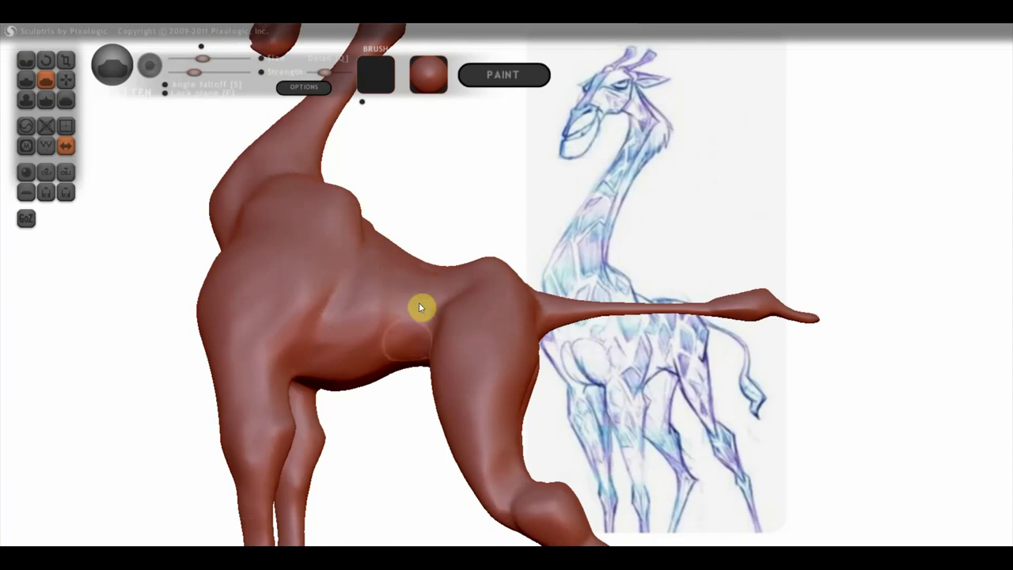
pyautogui.moveTo(408, 338)
pyautogui.mouseDown(button='right')
pyautogui.moveTo(485, 353)
pyautogui.moveTo(465, 296)
pyautogui.moveTo(351, 356)
pyautogui.moveTo(407, 388)
pyautogui.moveTo(413, 414)
pyautogui.moveTo(452, 293)
pyautogui.moveTo(418, 338)
pyautogui.mouseUp(button='right')
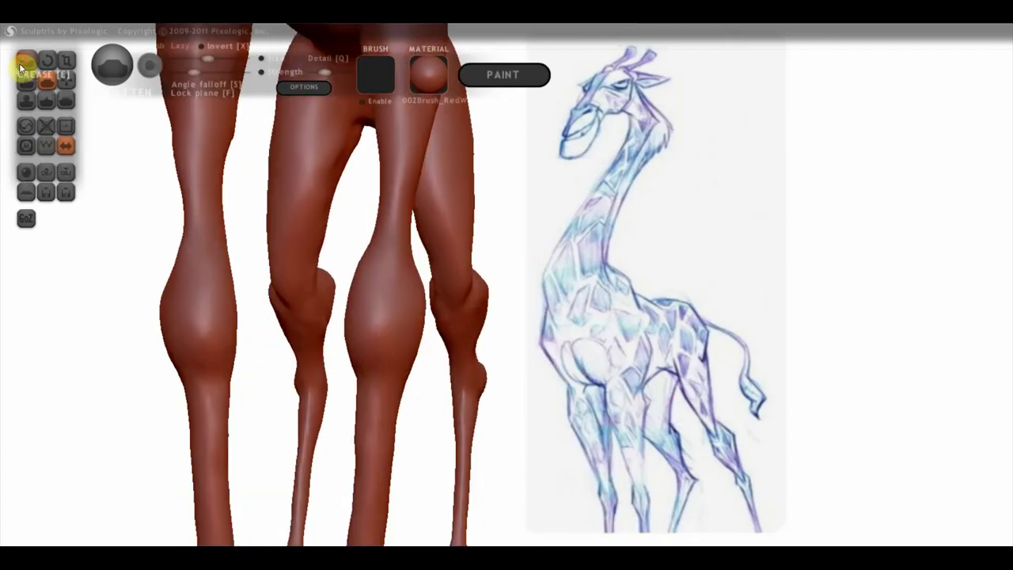
# With the Crease brush, orbit around the legs and undo the sharp crease at the left knee
pyautogui.click(22, 70)
pyautogui.moveTo(330, 288)
pyautogui.mouseDown(button='right')
pyautogui.moveTo(391, 378)
pyautogui.moveTo(379, 375)
pyautogui.mouseUp(button='right')
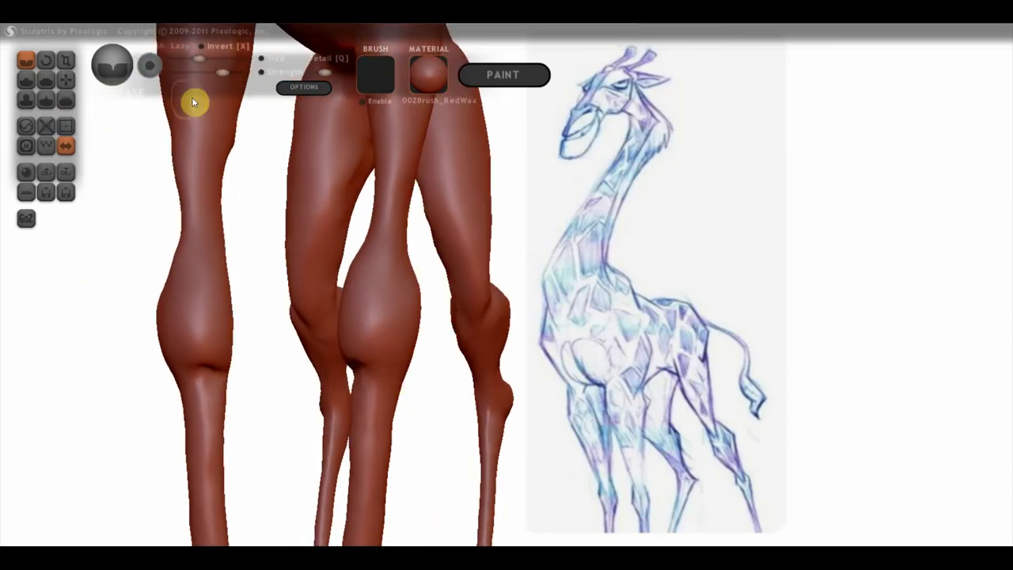
pyautogui.moveTo(278, 191)
pyautogui.mouseDown(button='right')
pyautogui.moveTo(364, 335)
pyautogui.moveTo(375, 384)
pyautogui.mouseUp(button='right')
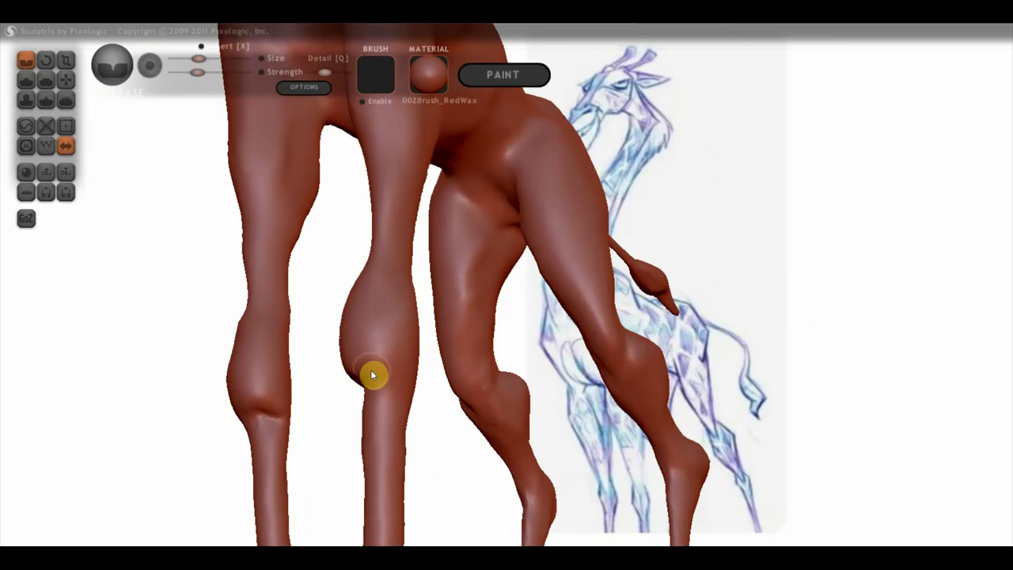
pyautogui.hotkey('ctrl', 'z')
pyautogui.moveTo(371, 369)
pyautogui.mouseDown(button='right')
pyautogui.moveTo(587, 327)
pyautogui.moveTo(414, 309)
pyautogui.mouseUp(button='right')
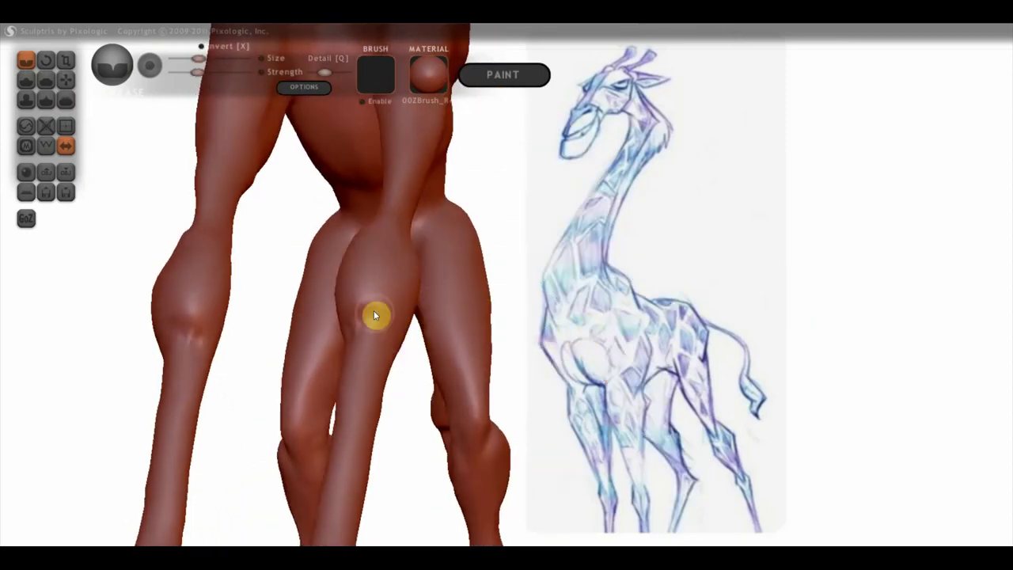
pyautogui.moveTo(389, 350)
pyautogui.mouseDown(button='right')
pyautogui.moveTo(402, 400)
pyautogui.moveTo(400, 262)
pyautogui.mouseUp(button='right')
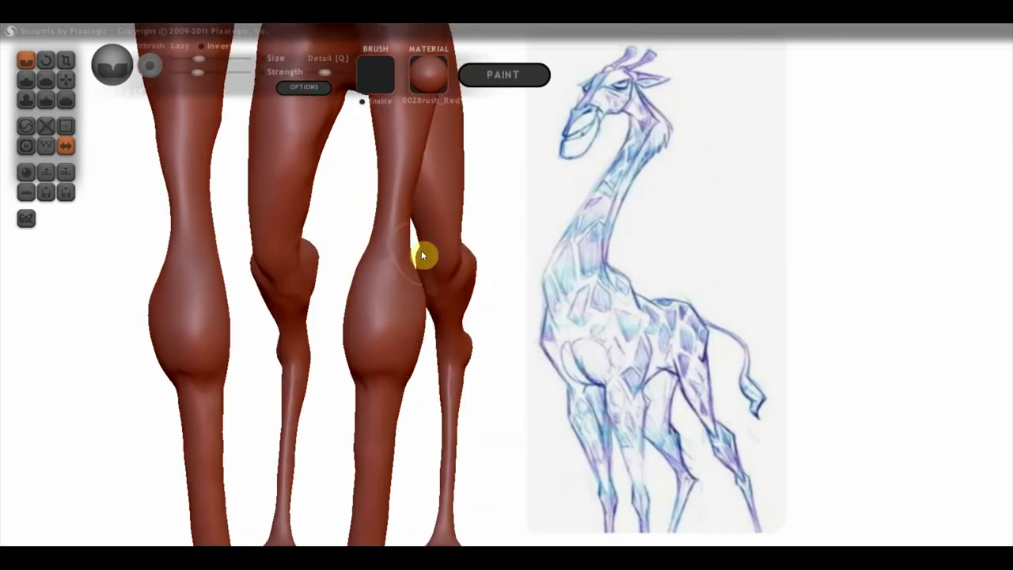
pyautogui.moveTo(366, 232)
pyautogui.mouseDown(button='right')
pyautogui.moveTo(414, 278)
pyautogui.moveTo(414, 264)
pyautogui.mouseUp(button='right')
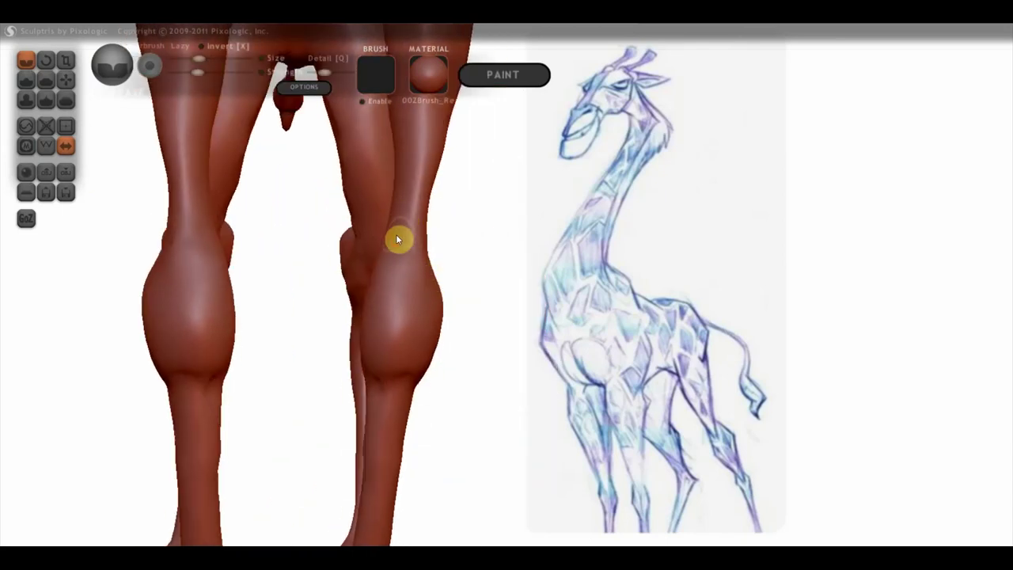
pyautogui.moveTo(393, 258); pyautogui.dragTo(384, 297, button='right')
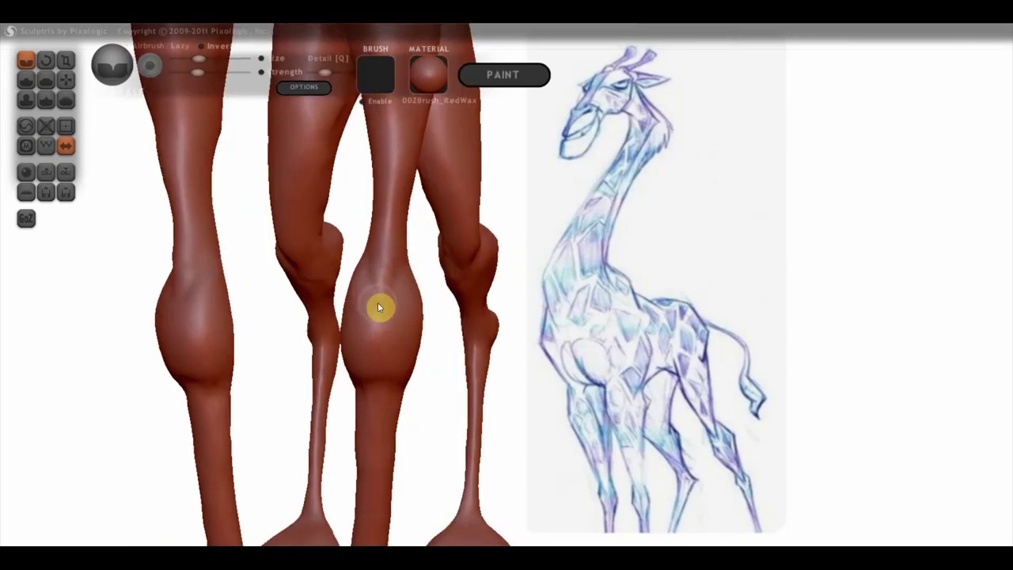
pyautogui.moveTo(383, 295)
pyautogui.mouseDown(button='right')
pyautogui.moveTo(357, 291)
pyautogui.moveTo(388, 267)
pyautogui.moveTo(355, 285)
pyautogui.moveTo(328, 280)
pyautogui.mouseUp(button='right')
pyautogui.moveTo(524, 321)
pyautogui.mouseDown(button='right')
pyautogui.moveTo(498, 330)
pyautogui.moveTo(502, 197)
pyautogui.moveTo(495, 216)
pyautogui.moveTo(390, 268)
pyautogui.mouseUp(button='right')
# Carve a crease down the front leg, then turn the model to show all four legs
pyautogui.scroll(3, 390, 268)
pyautogui.scroll(-3, 323, 274)
pyautogui.moveTo(430, 203)
pyautogui.mouseDown(button='right')
pyautogui.moveTo(479, 206)
pyautogui.moveTo(416, 182)
pyautogui.mouseUp(button='right')
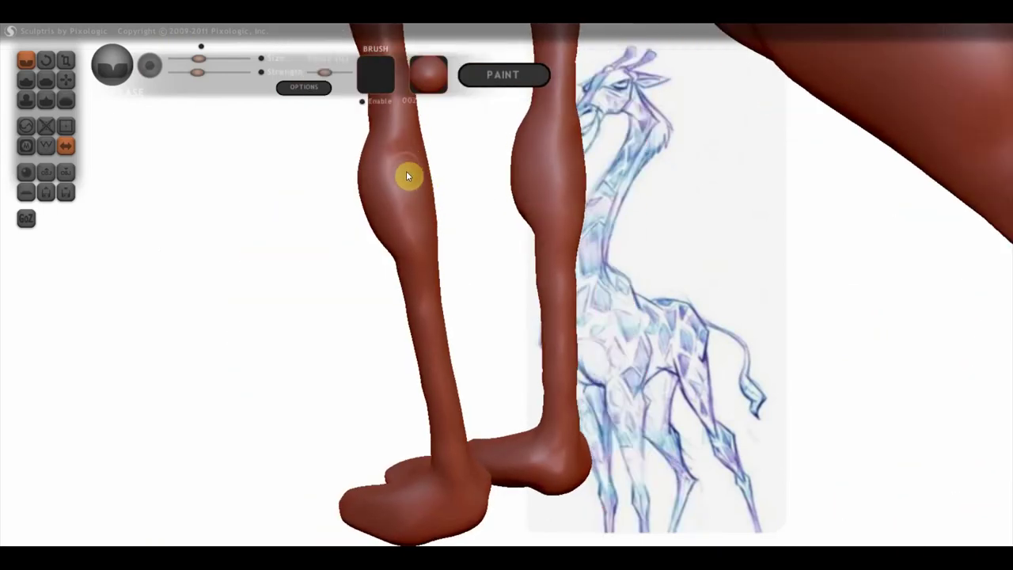
pyautogui.moveTo(416, 197)
pyautogui.mouseDown(button='right')
pyautogui.moveTo(432, 208)
pyautogui.moveTo(418, 185)
pyautogui.mouseUp(button='right')
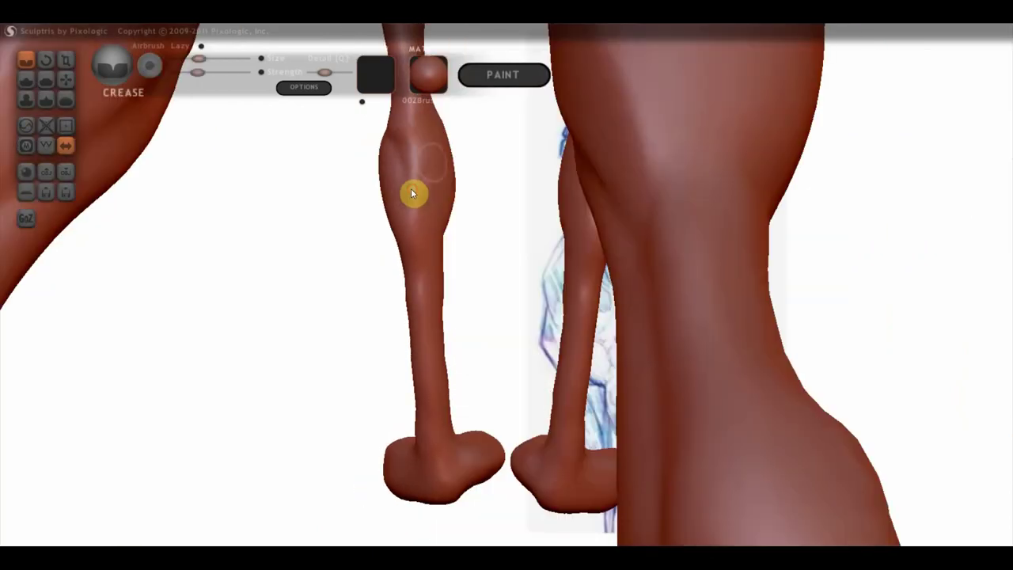
pyautogui.moveTo(421, 178)
pyautogui.mouseDown(button='right')
pyautogui.moveTo(454, 229)
pyautogui.moveTo(407, 239)
pyautogui.moveTo(441, 217)
pyautogui.moveTo(498, 213)
pyautogui.moveTo(324, 271)
pyautogui.moveTo(635, 174)
pyautogui.moveTo(467, 174)
pyautogui.mouseUp(button='right')
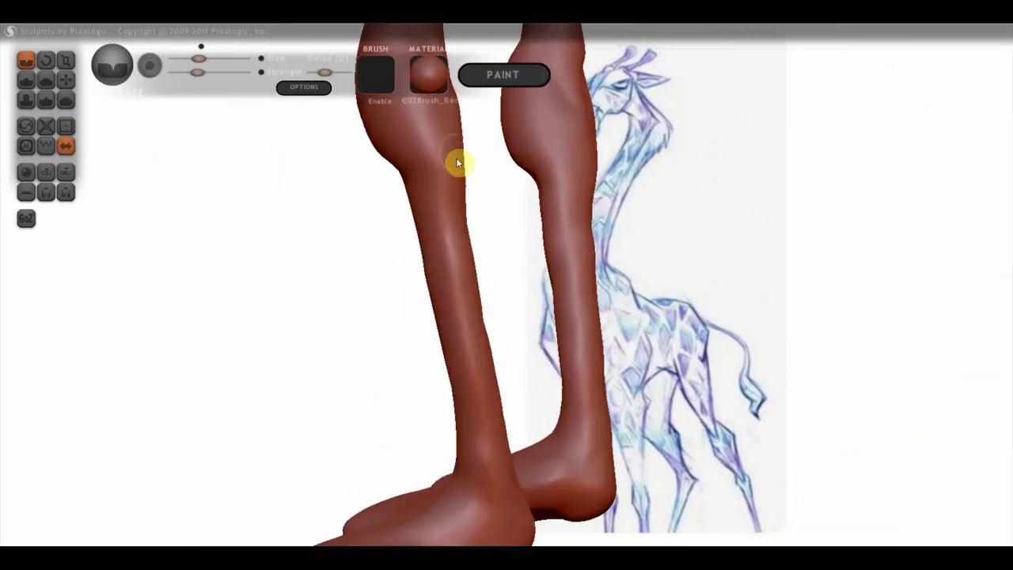
pyautogui.moveTo(441, 185); pyautogui.dragTo(457, 136)
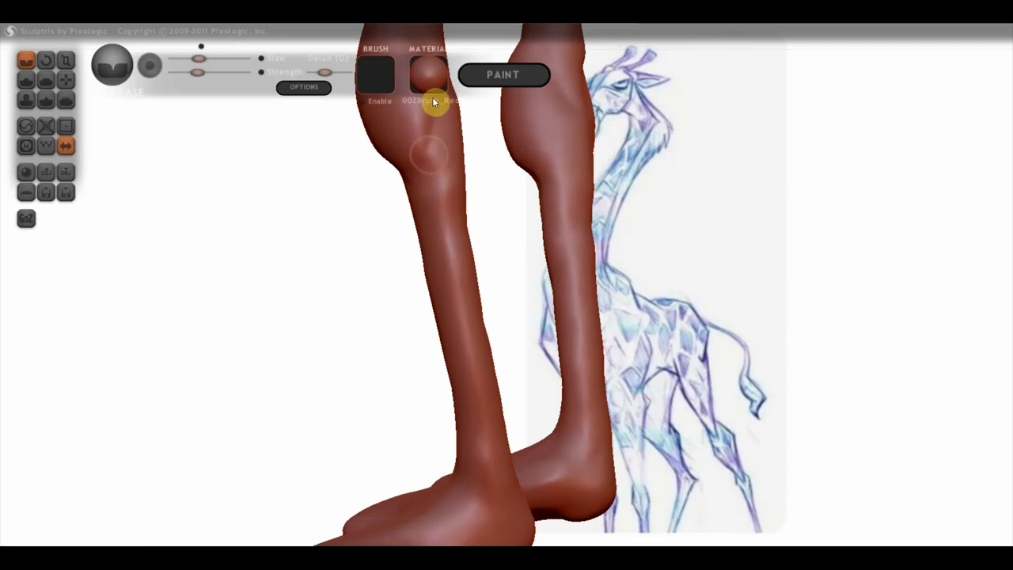
pyautogui.moveTo(432, 96); pyautogui.dragTo(417, 239, button='right')
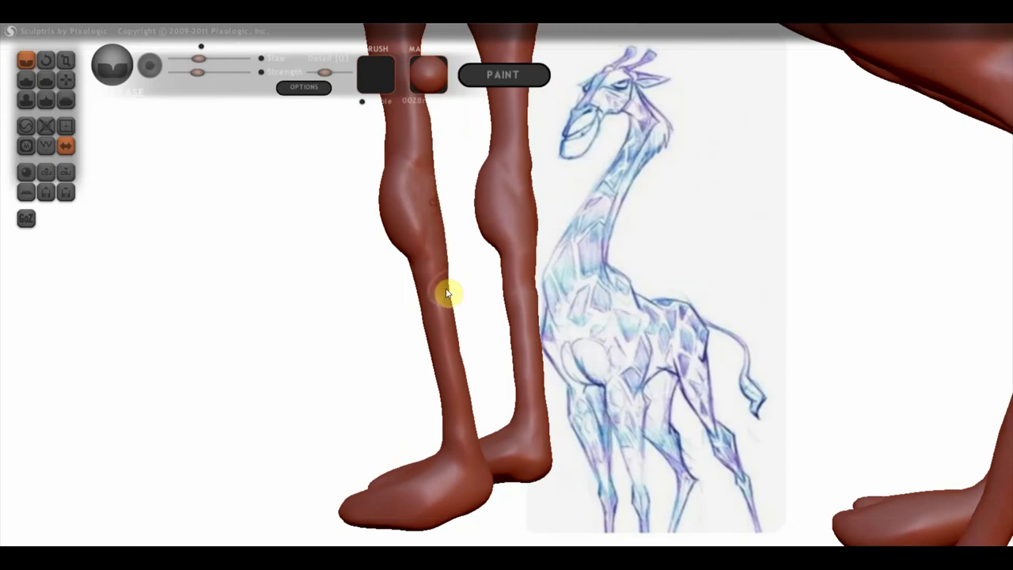
pyautogui.moveTo(448, 374); pyautogui.dragTo(464, 361, button='right')
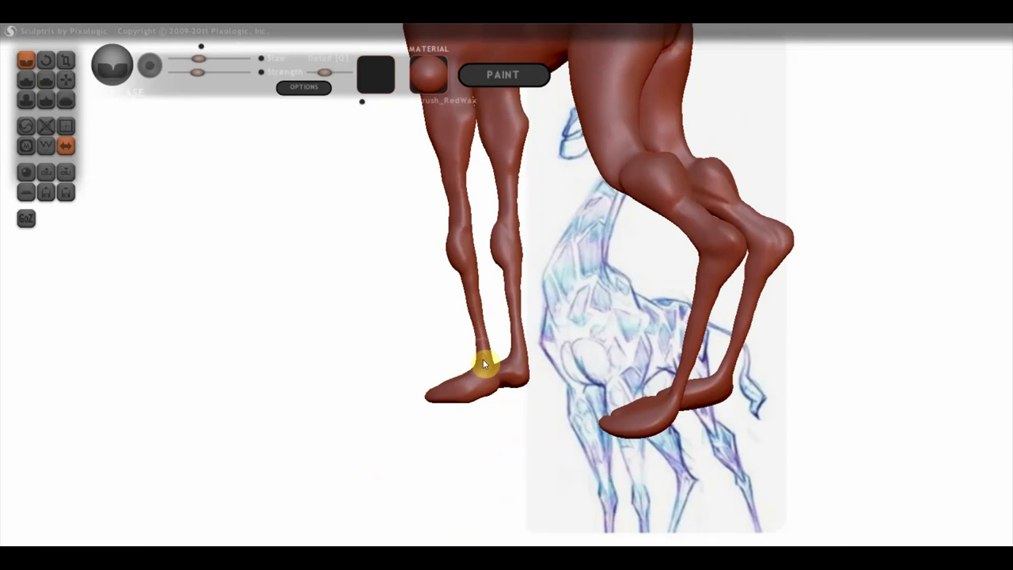
pyautogui.moveTo(470, 290)
pyautogui.mouseDown(button='right')
pyautogui.moveTo(497, 307)
pyautogui.moveTo(640, 294)
pyautogui.mouseUp(button='right')
# With the Flatten brush, flatten the bulge below the knee
pyautogui.click(45, 79)
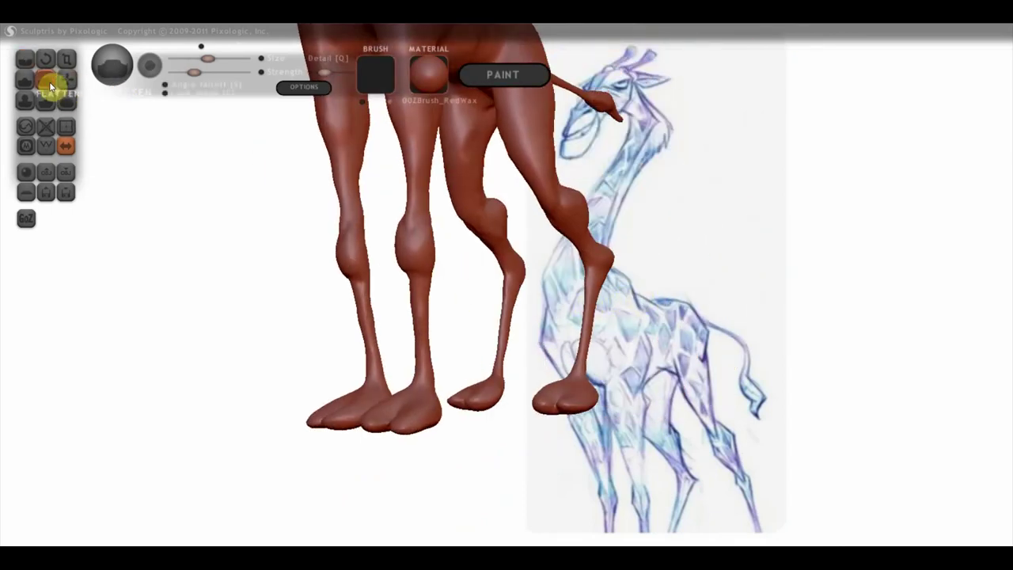
pyautogui.scroll(2, 386, 232)
pyautogui.scroll(2, 380, 238)
pyautogui.moveTo(372, 241); pyautogui.dragTo(320, 201)
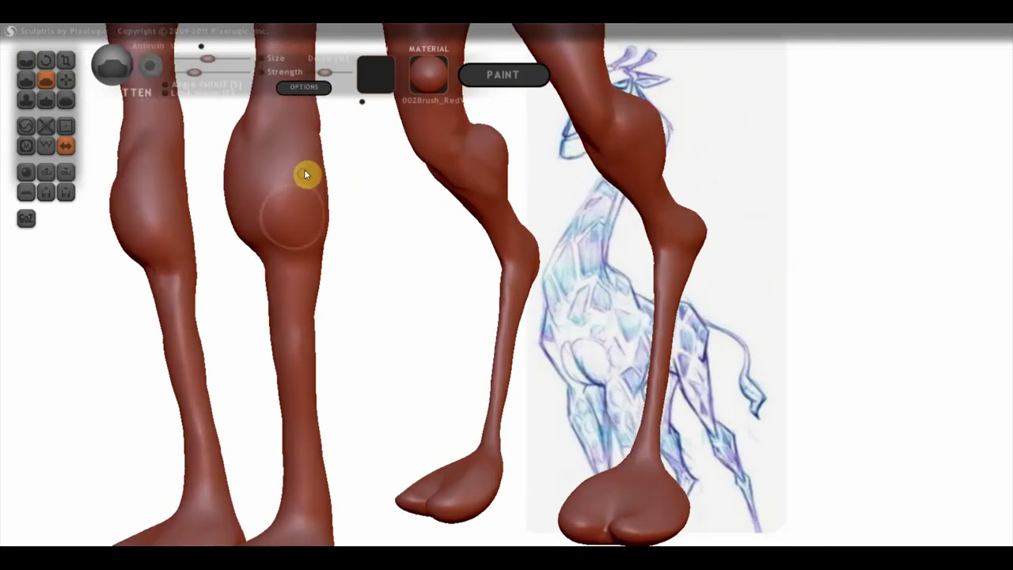
pyautogui.moveTo(305, 207); pyautogui.dragTo(387, 226, button='right')
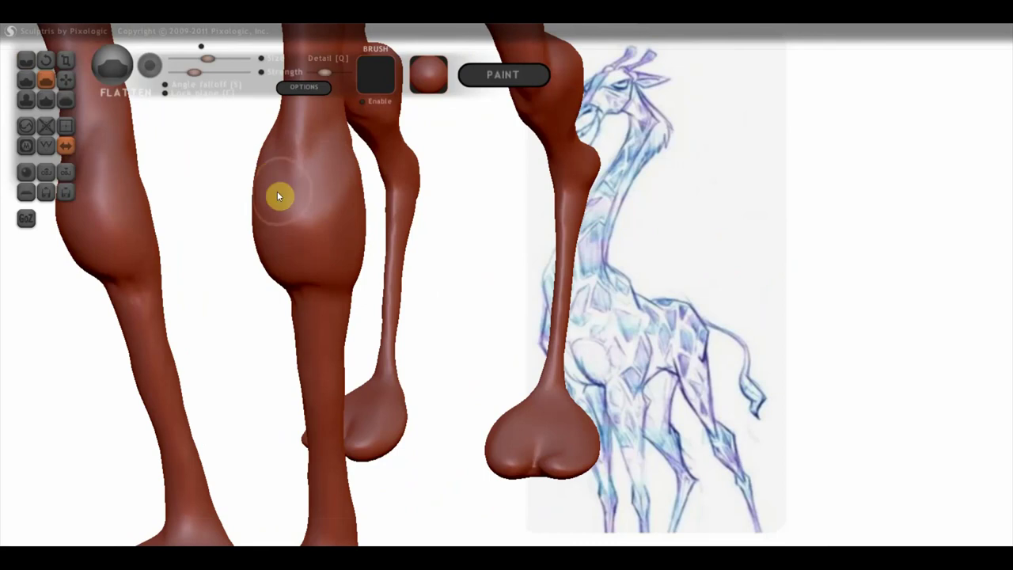
pyautogui.moveTo(267, 167)
pyautogui.mouseDown(button='right')
pyautogui.moveTo(343, 150)
pyautogui.moveTo(409, 293)
pyautogui.mouseUp(button='right')
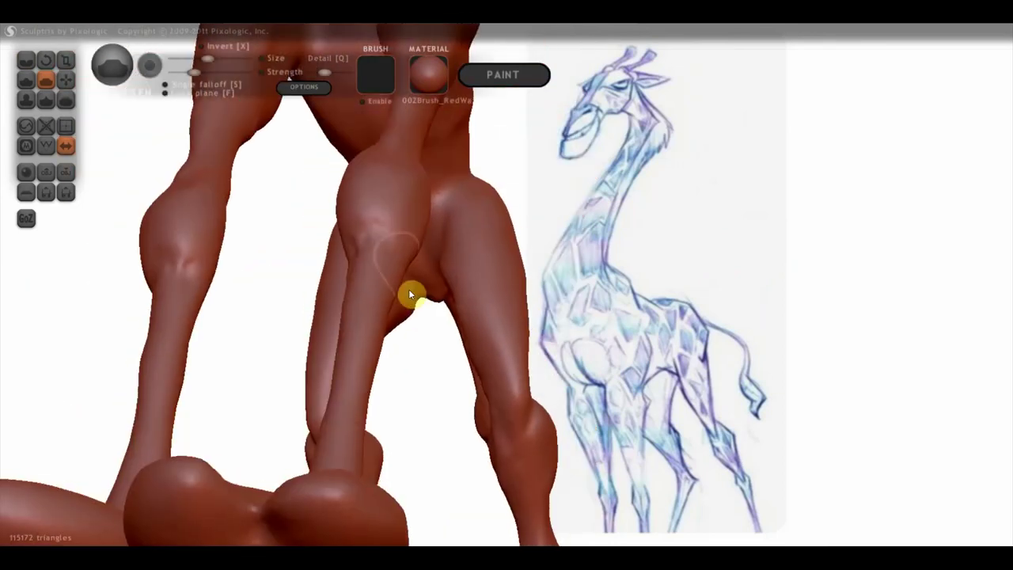
pyautogui.moveTo(341, 234)
pyautogui.mouseDown(button='right')
pyautogui.moveTo(454, 332)
pyautogui.moveTo(454, 235)
pyautogui.mouseUp(button='right')
pyautogui.moveTo(454, 234)
pyautogui.mouseDown()
pyautogui.moveTo(482, 160)
pyautogui.moveTo(478, 182)
pyautogui.moveTo(448, 186)
pyautogui.moveTo(445, 155)
pyautogui.mouseUp()
# Flatten the surface down the length of the front leg
pyautogui.moveTo(444, 155)
pyautogui.mouseDown(button='right')
pyautogui.moveTo(525, 219)
pyautogui.moveTo(615, 222)
pyautogui.moveTo(628, 187)
pyautogui.mouseUp(button='right')
pyautogui.moveTo(614, 272)
pyautogui.mouseDown(button='right')
pyautogui.moveTo(631, 251)
pyautogui.moveTo(752, 272)
pyautogui.moveTo(688, 230)
pyautogui.mouseUp(button='right')
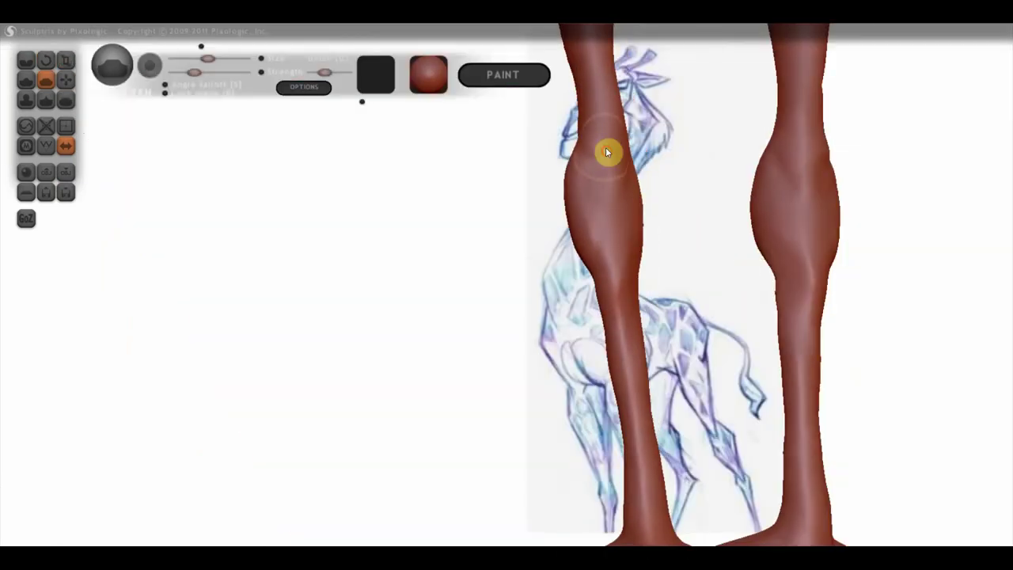
pyautogui.moveTo(583, 225)
pyautogui.mouseDown()
pyautogui.moveTo(622, 311)
pyautogui.moveTo(619, 290)
pyautogui.moveTo(617, 357)
pyautogui.mouseUp()
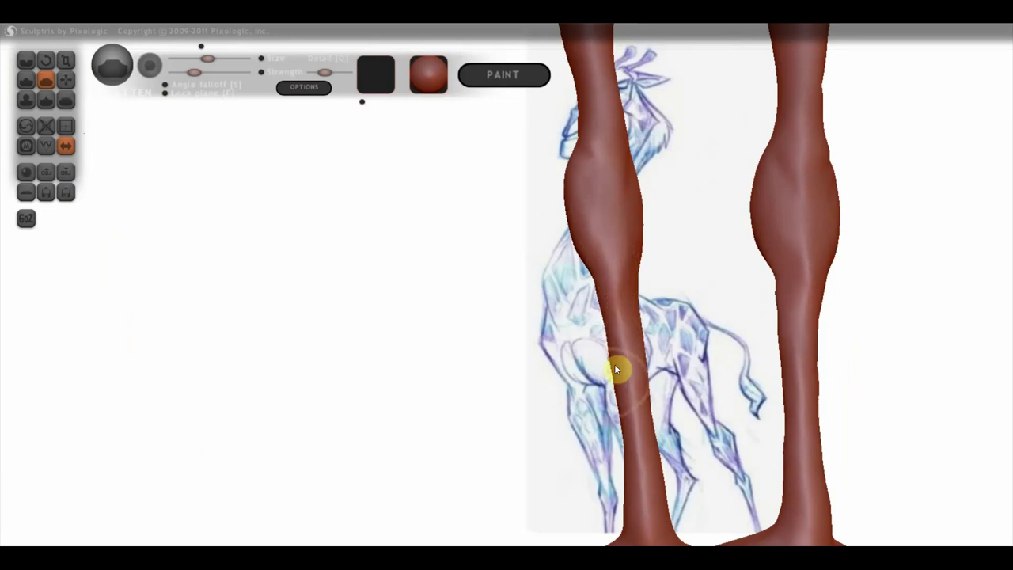
pyautogui.moveTo(620, 377)
pyautogui.mouseDown(button='right')
pyautogui.moveTo(644, 344)
pyautogui.moveTo(673, 362)
pyautogui.moveTo(619, 219)
pyautogui.moveTo(693, 269)
pyautogui.moveTo(717, 255)
pyautogui.moveTo(660, 285)
pyautogui.moveTo(671, 290)
pyautogui.mouseUp(button='right')
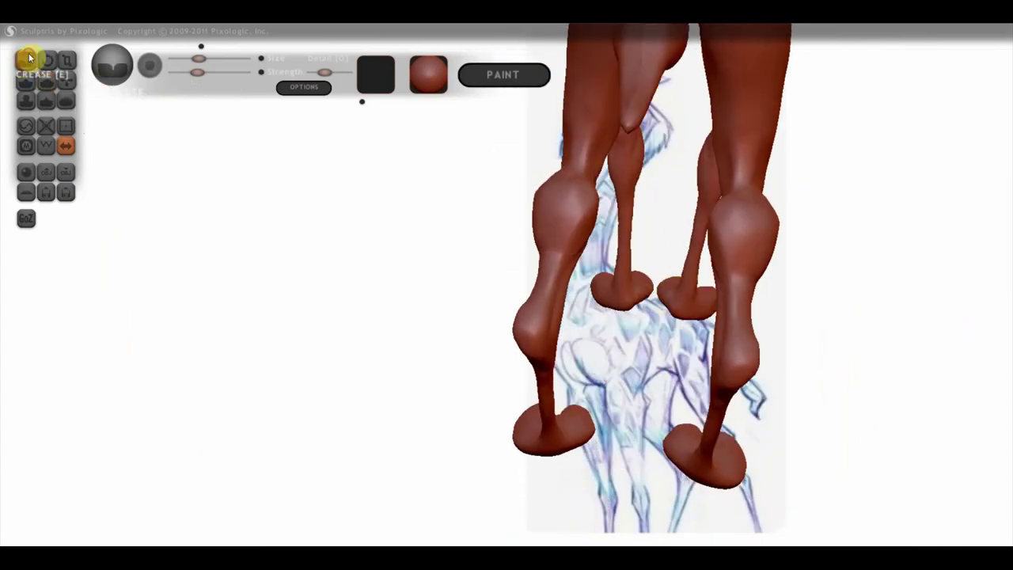
# Switch back to the Crease tool and orbit around the legs, hooves and hindquarters from several sides, including below
pyautogui.click(27, 59)
pyautogui.moveTo(490, 242); pyautogui.dragTo(537, 285, button='right')
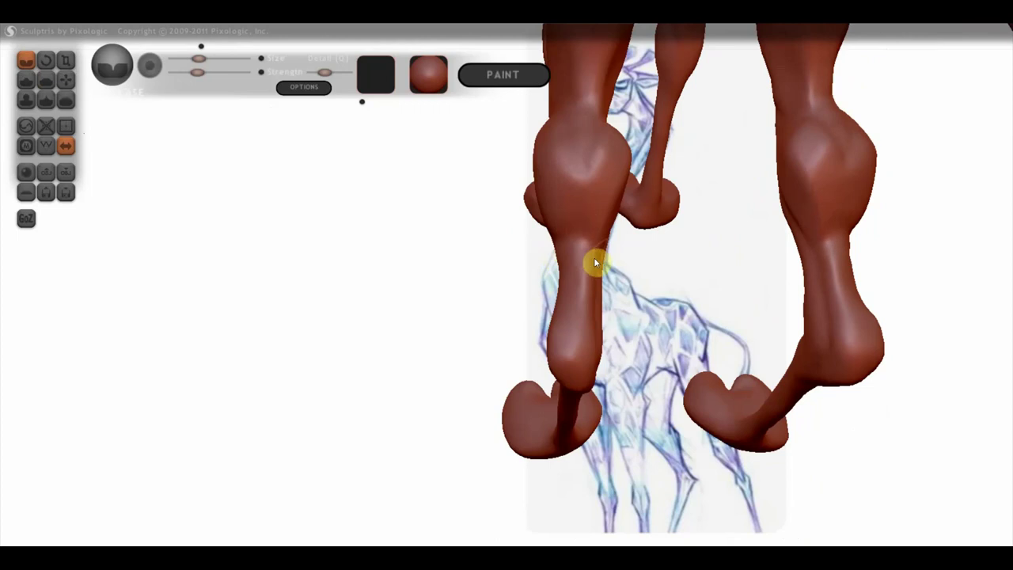
pyautogui.moveTo(601, 255); pyautogui.dragTo(589, 208, button='right')
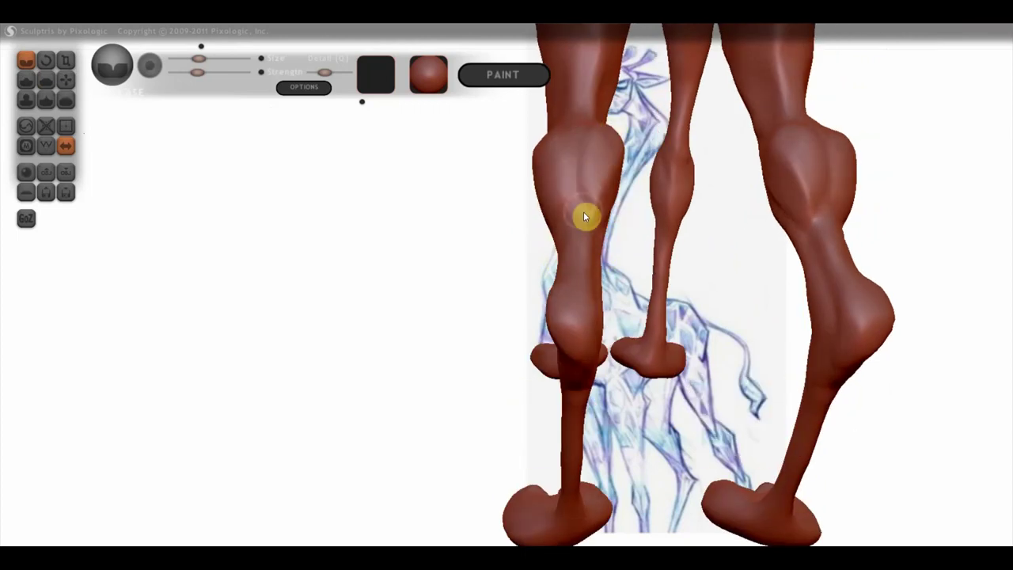
pyautogui.moveTo(604, 220)
pyautogui.mouseDown(button='right')
pyautogui.moveTo(662, 262)
pyautogui.moveTo(581, 176)
pyautogui.mouseUp(button='right')
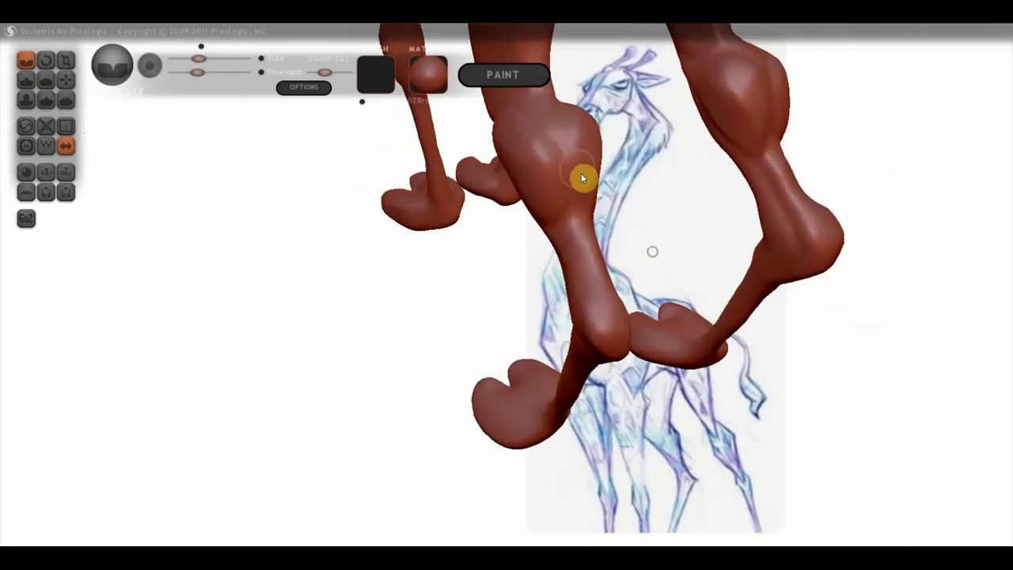
pyautogui.moveTo(547, 143); pyautogui.dragTo(612, 128, button='right')
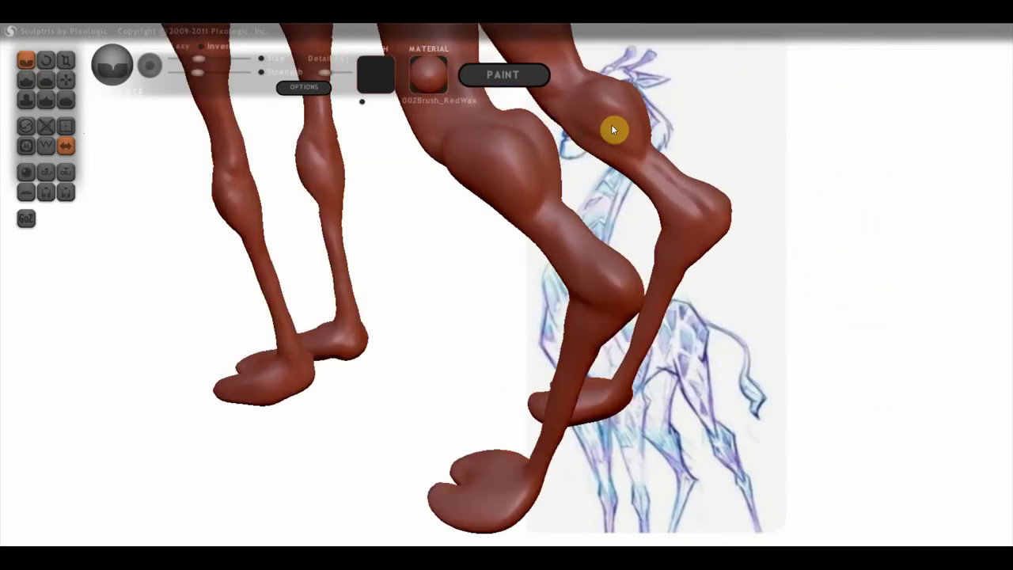
pyautogui.moveTo(570, 192); pyautogui.dragTo(596, 200, button='right')
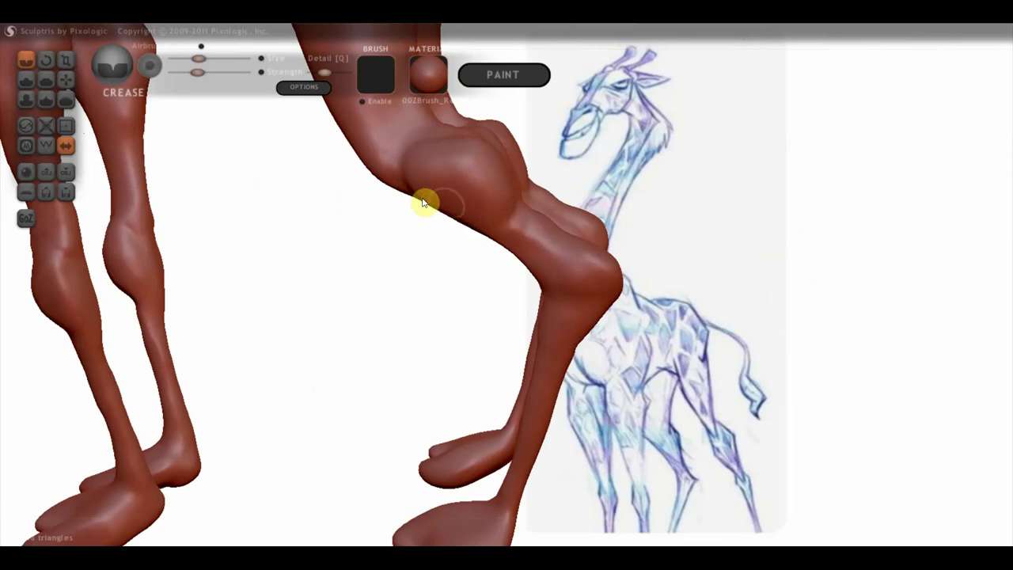
pyautogui.moveTo(561, 233)
pyautogui.mouseDown(button='right')
pyautogui.moveTo(572, 219)
pyautogui.moveTo(591, 259)
pyautogui.moveTo(467, 290)
pyautogui.mouseUp(button='right')
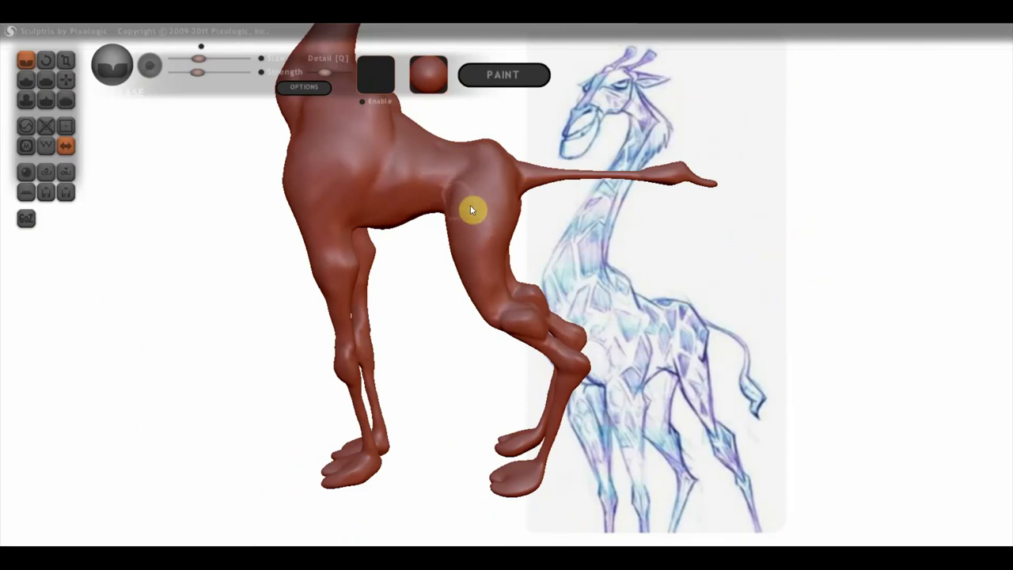
# Crease muscle definition into the chest from a three-quarter view, then turn the giraffe side-on beside the sketch
pyautogui.moveTo(455, 206)
pyautogui.mouseDown(button='right')
pyautogui.moveTo(482, 197)
pyautogui.moveTo(478, 180)
pyautogui.mouseUp(button='right')
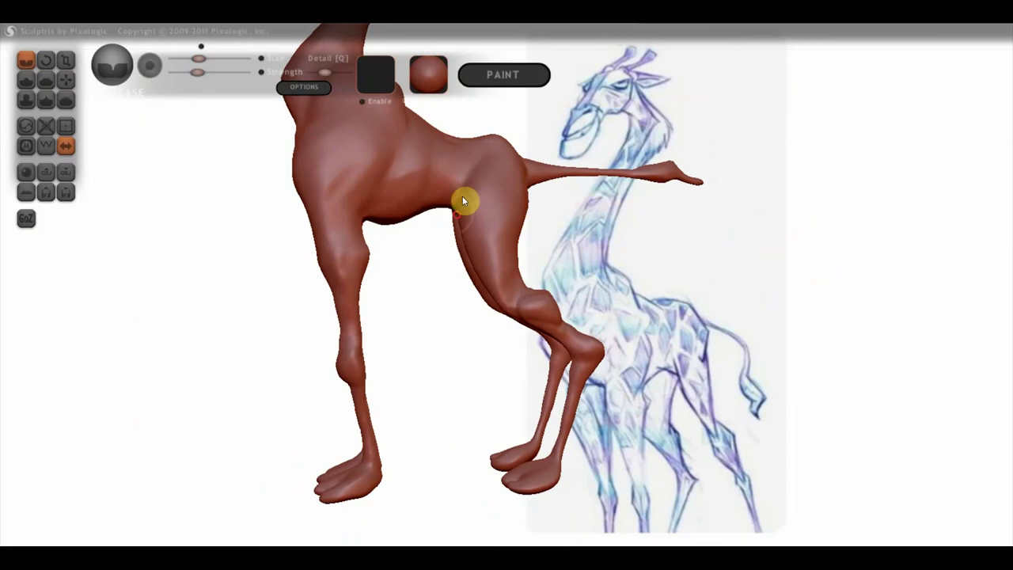
pyautogui.moveTo(477, 172)
pyautogui.mouseDown(button='right')
pyautogui.moveTo(504, 227)
pyautogui.moveTo(605, 210)
pyautogui.moveTo(535, 232)
pyautogui.moveTo(599, 260)
pyautogui.moveTo(563, 249)
pyautogui.moveTo(511, 323)
pyautogui.moveTo(405, 270)
pyautogui.mouseUp(button='right')
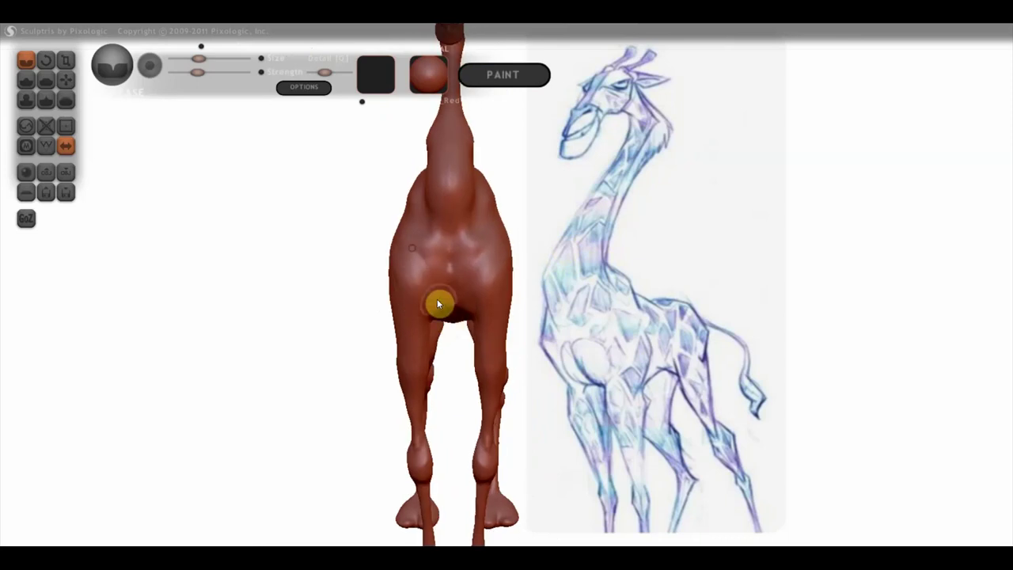
pyautogui.moveTo(414, 254)
pyautogui.mouseDown(button='right')
pyautogui.moveTo(468, 304)
pyautogui.moveTo(491, 291)
pyautogui.mouseUp(button='right')
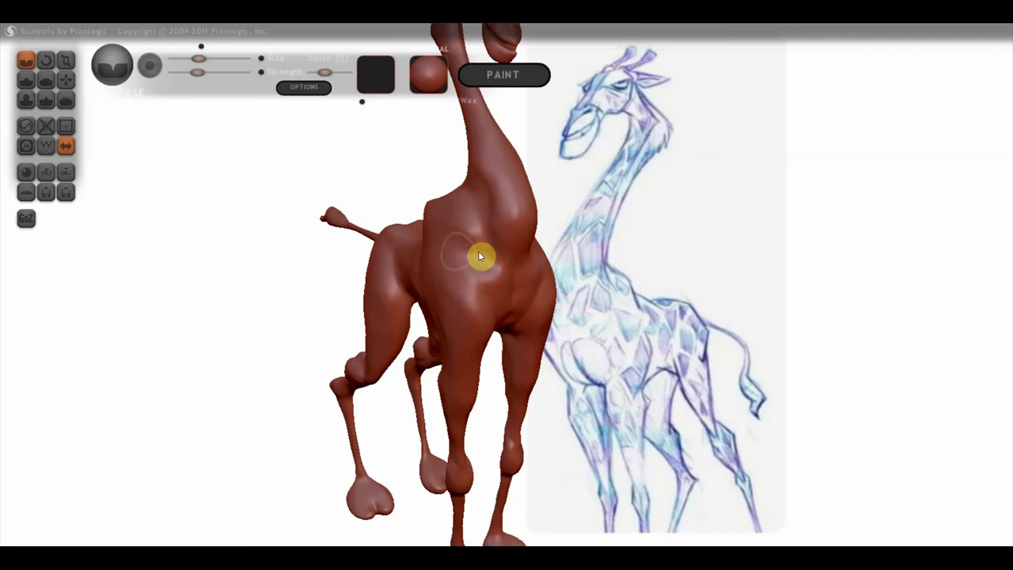
pyautogui.moveTo(486, 266)
pyautogui.mouseDown()
pyautogui.moveTo(473, 208)
pyautogui.moveTo(498, 247)
pyautogui.mouseUp()
pyautogui.moveTo(497, 232)
pyautogui.mouseDown(button='right')
pyautogui.moveTo(552, 361)
pyautogui.moveTo(606, 351)
pyautogui.moveTo(626, 335)
pyautogui.moveTo(653, 348)
pyautogui.moveTo(653, 290)
pyautogui.moveTo(428, 283)
pyautogui.moveTo(396, 295)
pyautogui.mouseUp(button='right')
pyautogui.moveTo(808, 302); pyautogui.dragTo(610, 310, button='right')
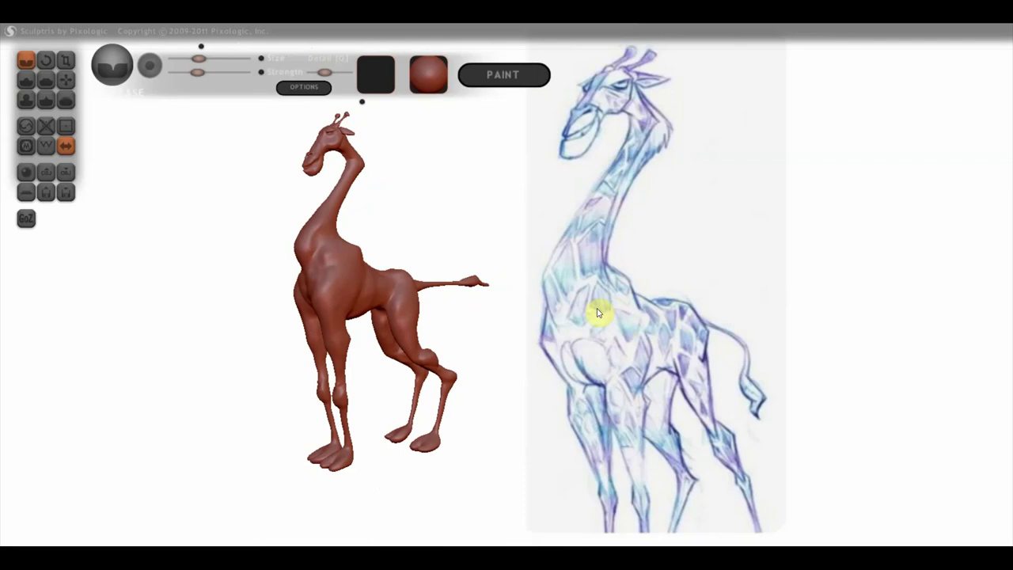